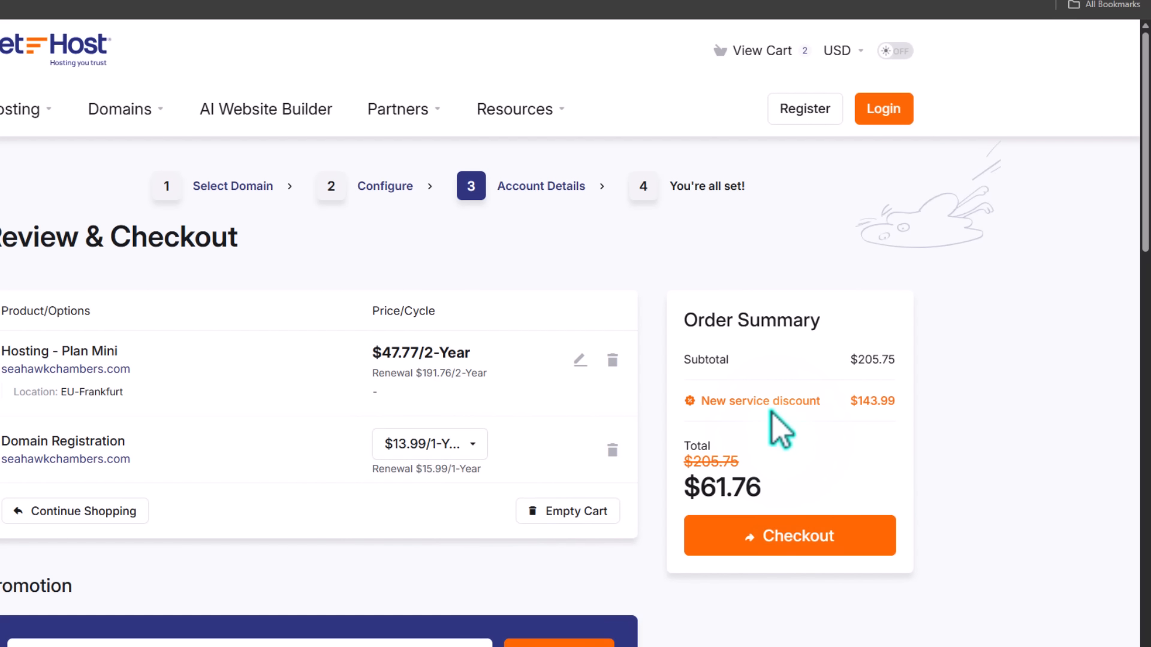
Review the checkout order summary and billing details, comparing the existing customer login with the new account form
{"action": "scroll", "coordinate": [772, 413], "scroll_direction": "down", "scroll_amount": 4}
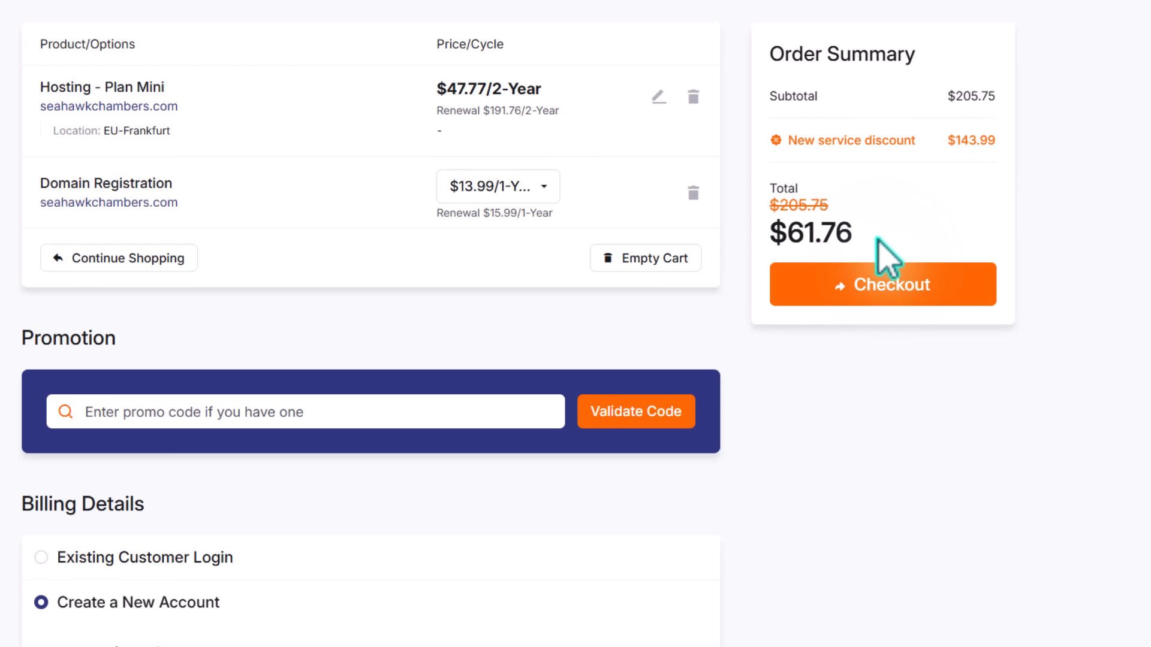
{"action": "scroll", "coordinate": [886, 264], "scroll_direction": "down", "scroll_amount": 4}
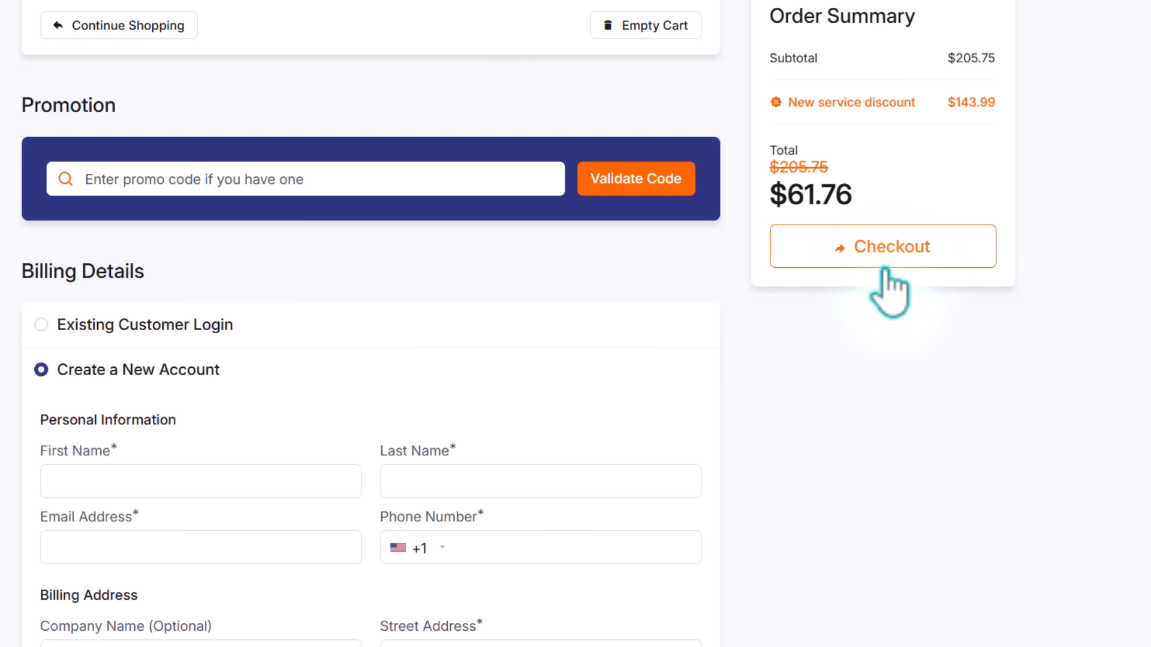
{"action": "scroll", "coordinate": [885, 271], "scroll_direction": "down", "scroll_amount": 3}
{"action": "left_click", "coordinate": [40, 169]}
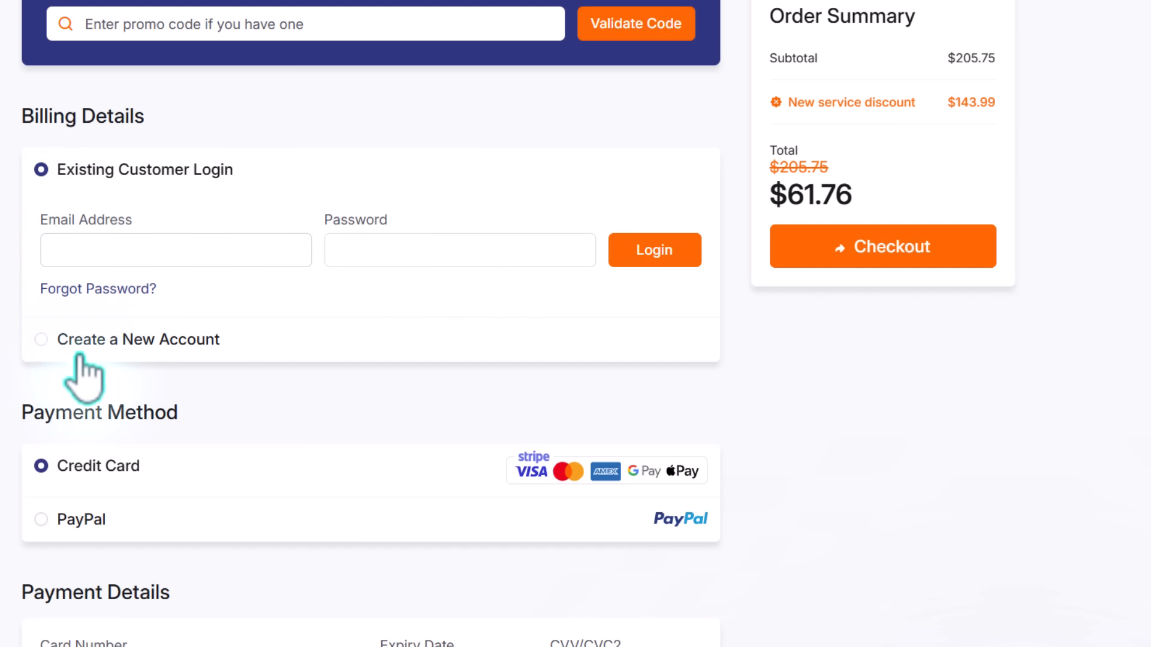
{"action": "left_click", "coordinate": [42, 338]}
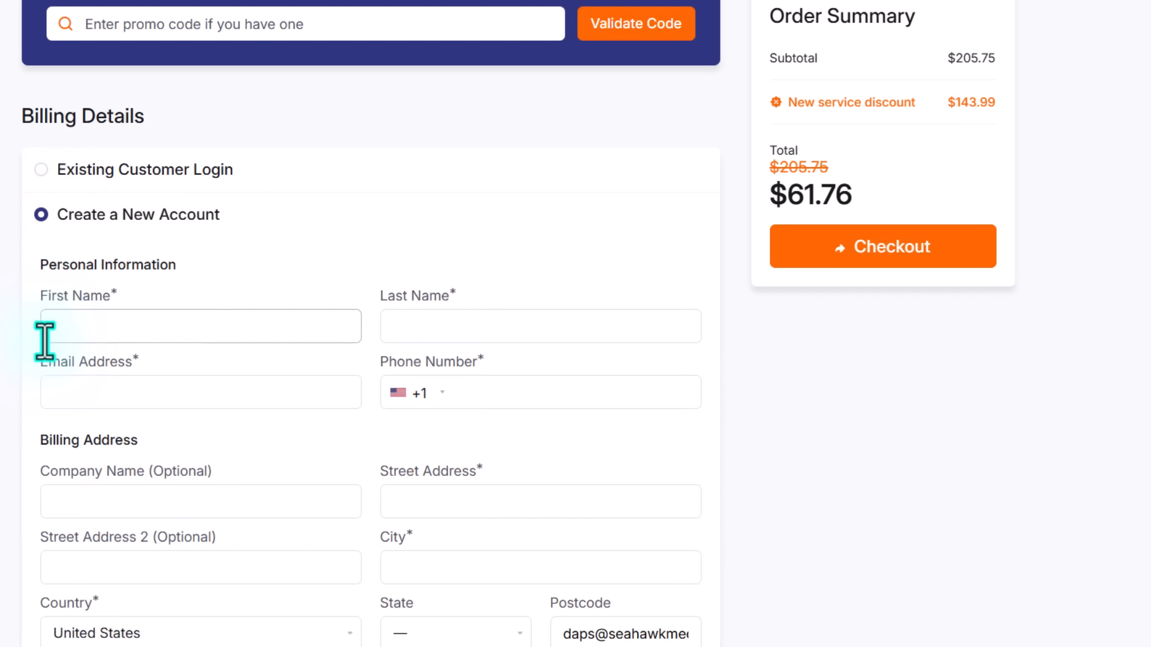
{"action": "scroll", "coordinate": [514, 285], "scroll_direction": "down", "scroll_amount": 5}
{"action": "scroll", "coordinate": [509, 276], "scroll_direction": "up", "scroll_amount": 4}
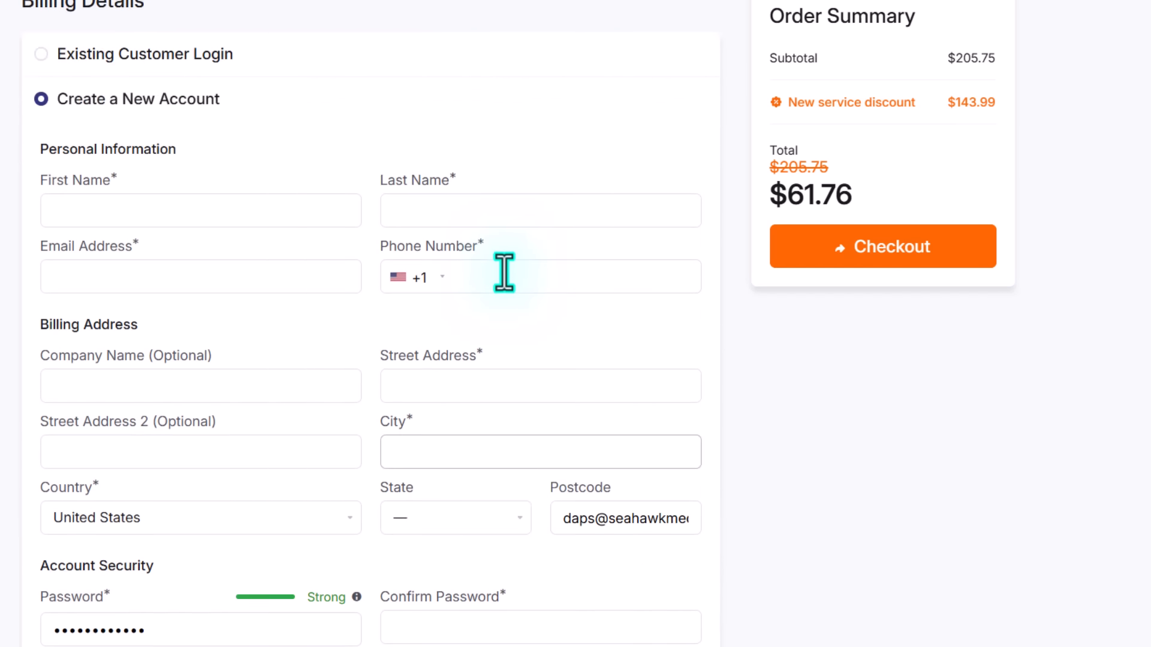
{"action": "scroll", "coordinate": [303, 304], "scroll_direction": "down", "scroll_amount": 6}
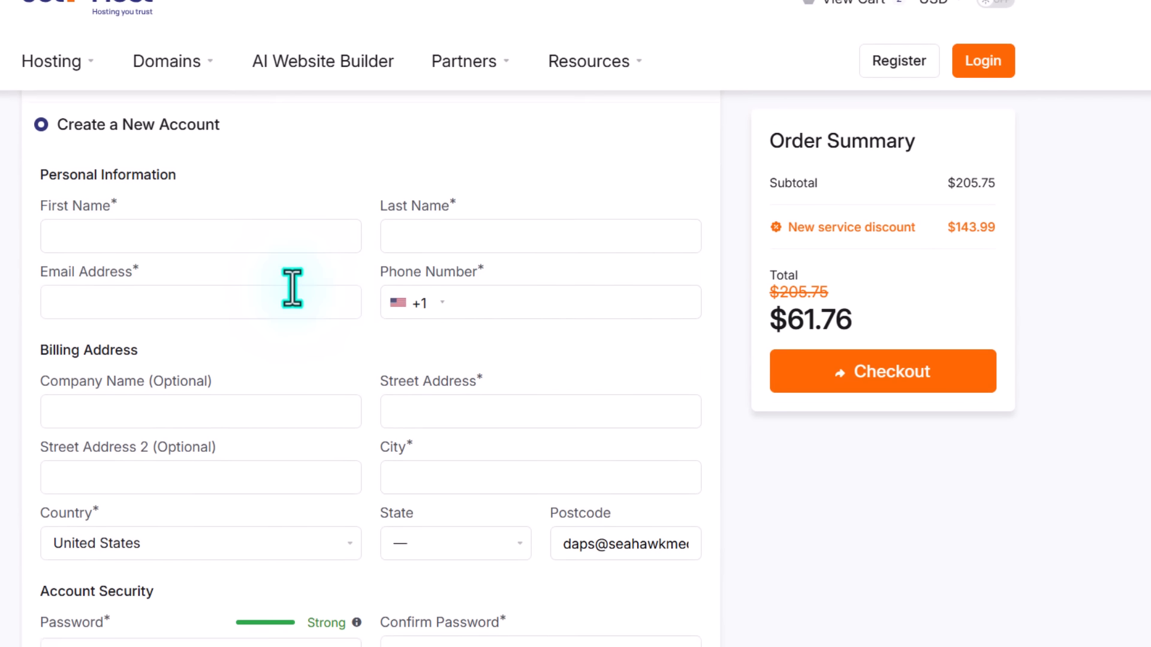
{"action": "scroll", "coordinate": [292, 291], "scroll_direction": "down", "scroll_amount": 1}
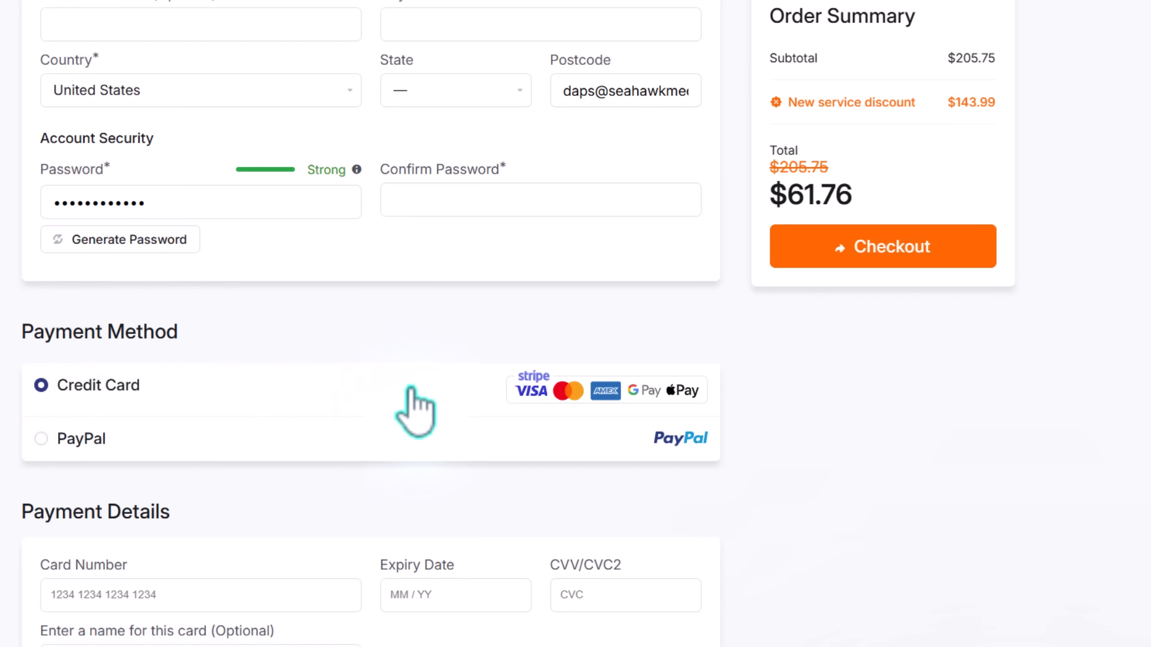
Select PayPal as the payment method and view its payment details
{"action": "left_click", "coordinate": [108, 443]}
{"action": "scroll", "coordinate": [470, 440], "scroll_direction": "down", "scroll_amount": 3}
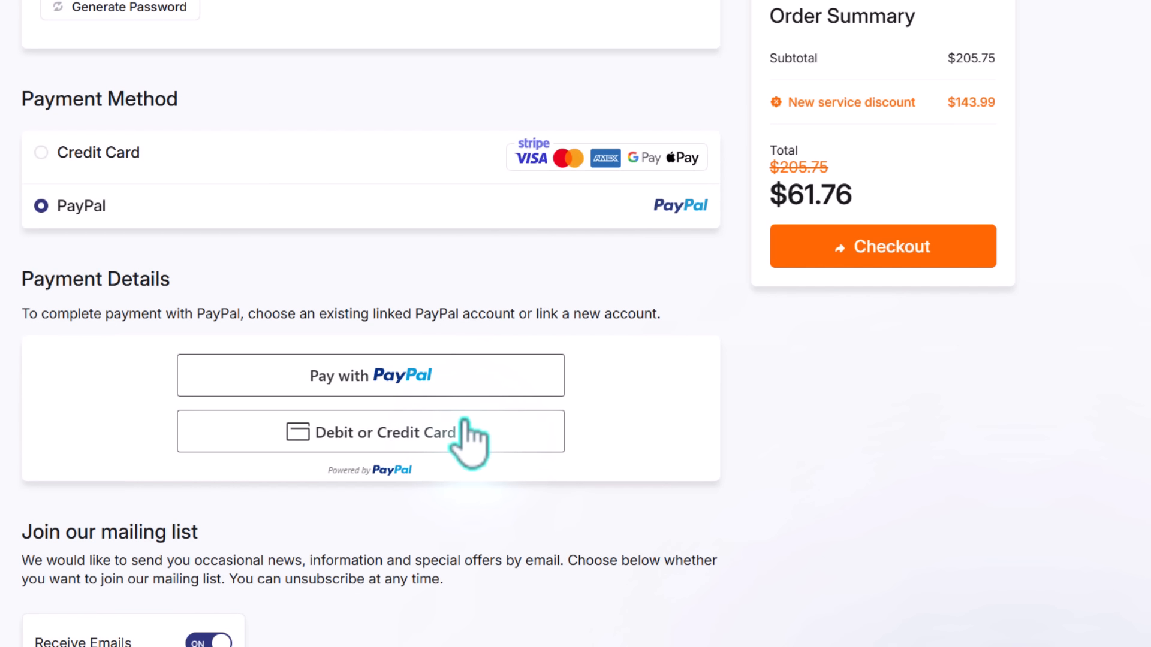
{"action": "scroll", "coordinate": [302, 389], "scroll_direction": "down", "scroll_amount": 2}
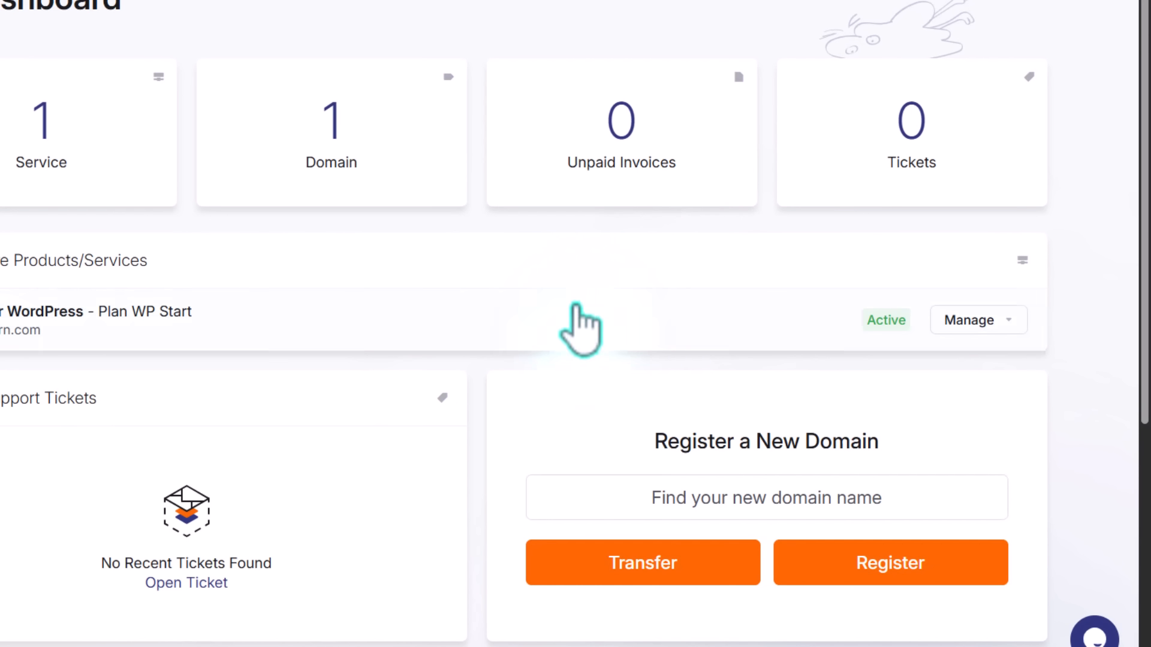
Log in to cPanel for the active WP Start hosting plan
{"action": "left_click", "coordinate": [1008, 322]}
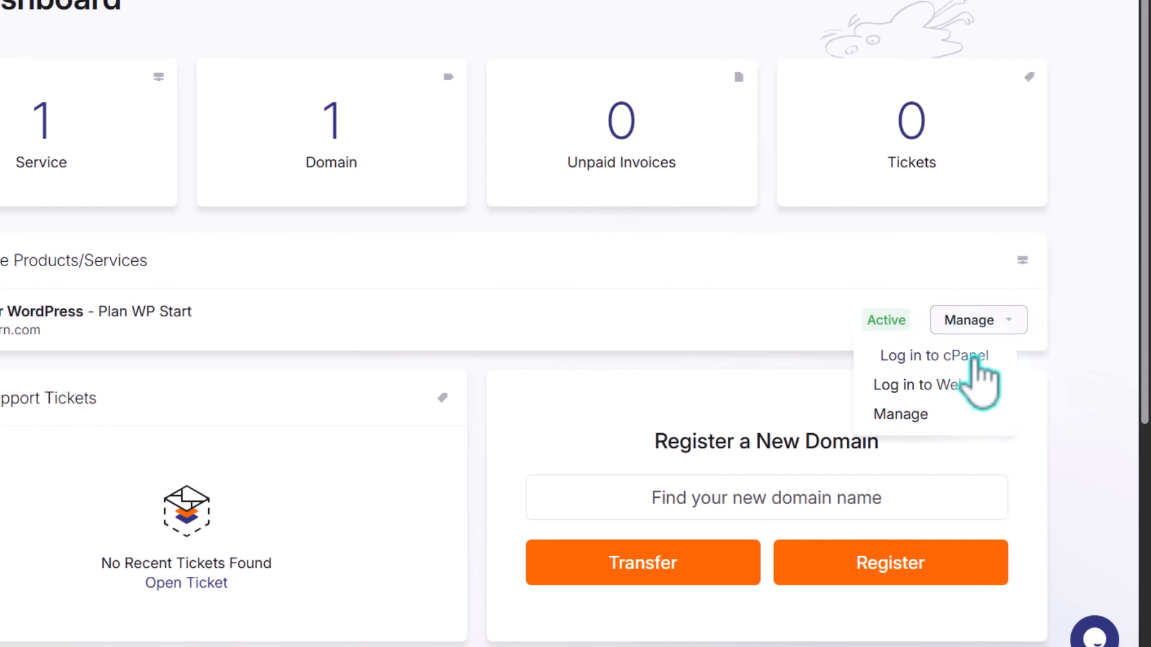
{"action": "left_click", "coordinate": [918, 355]}
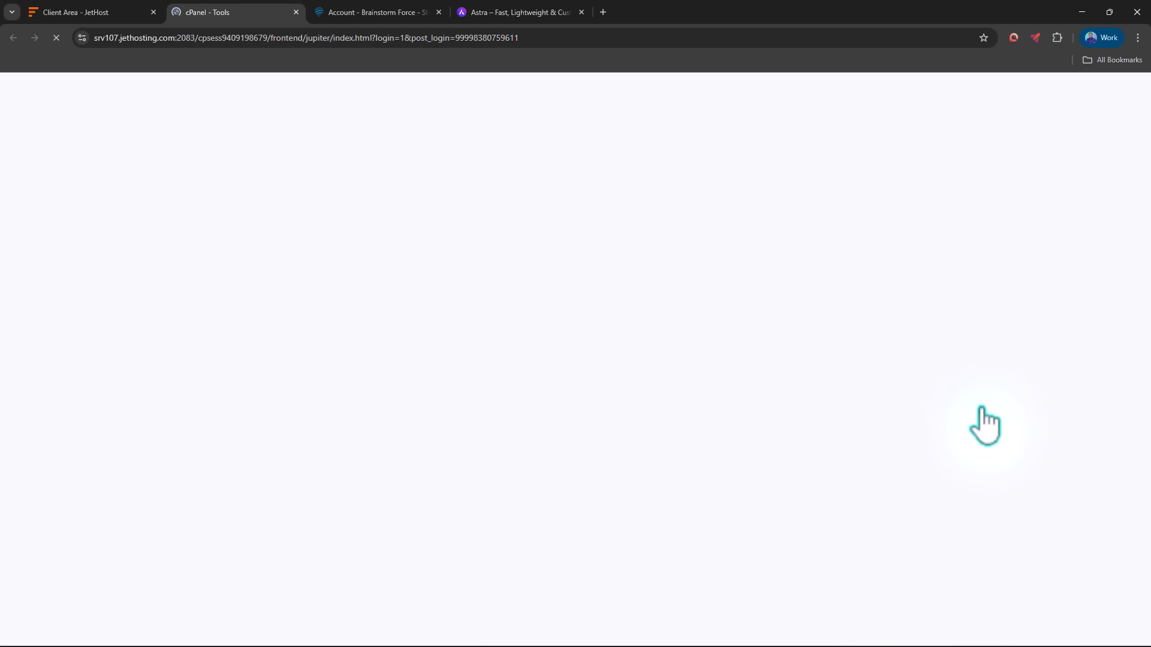
Return to the client area and open the WP Start plan's product details to examine usage, nameservers, actions, shortcuts and WordPress installations
{"action": "left_click", "coordinate": [80, 12]}
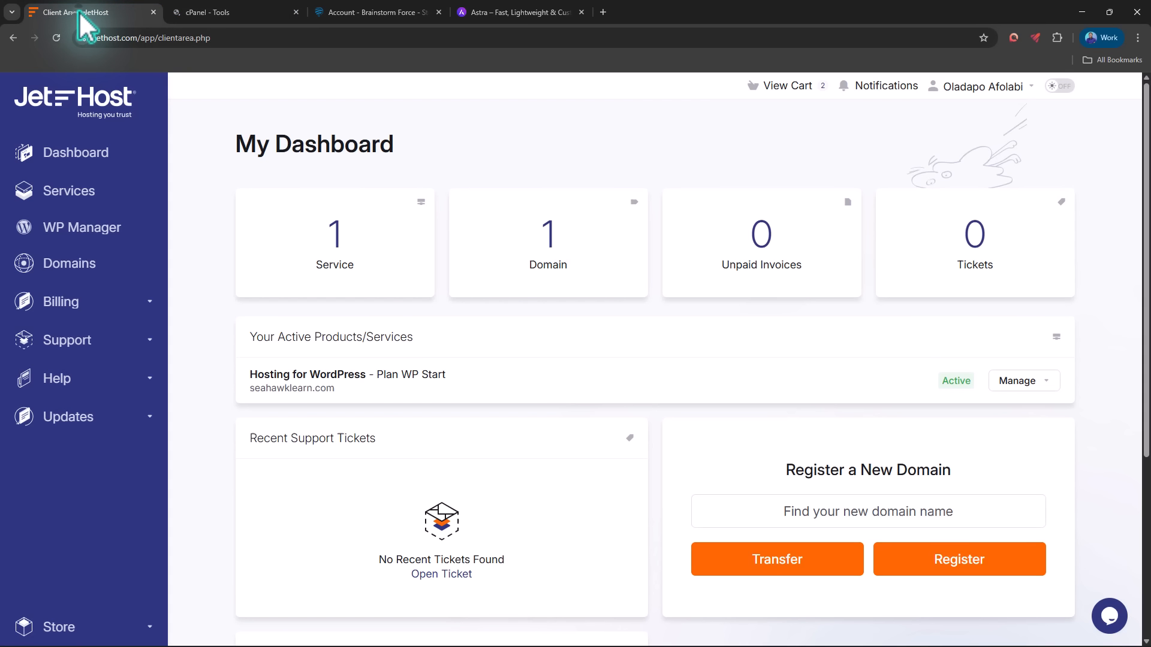
{"action": "left_click", "coordinate": [1041, 380]}
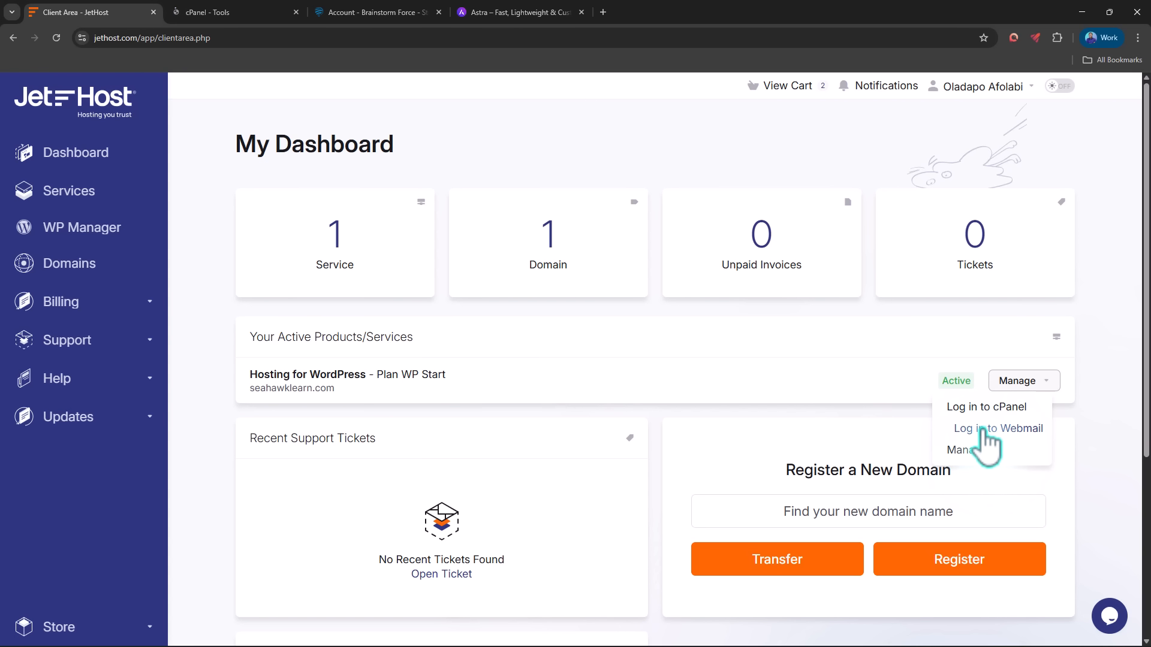
{"action": "left_click", "coordinate": [960, 451]}
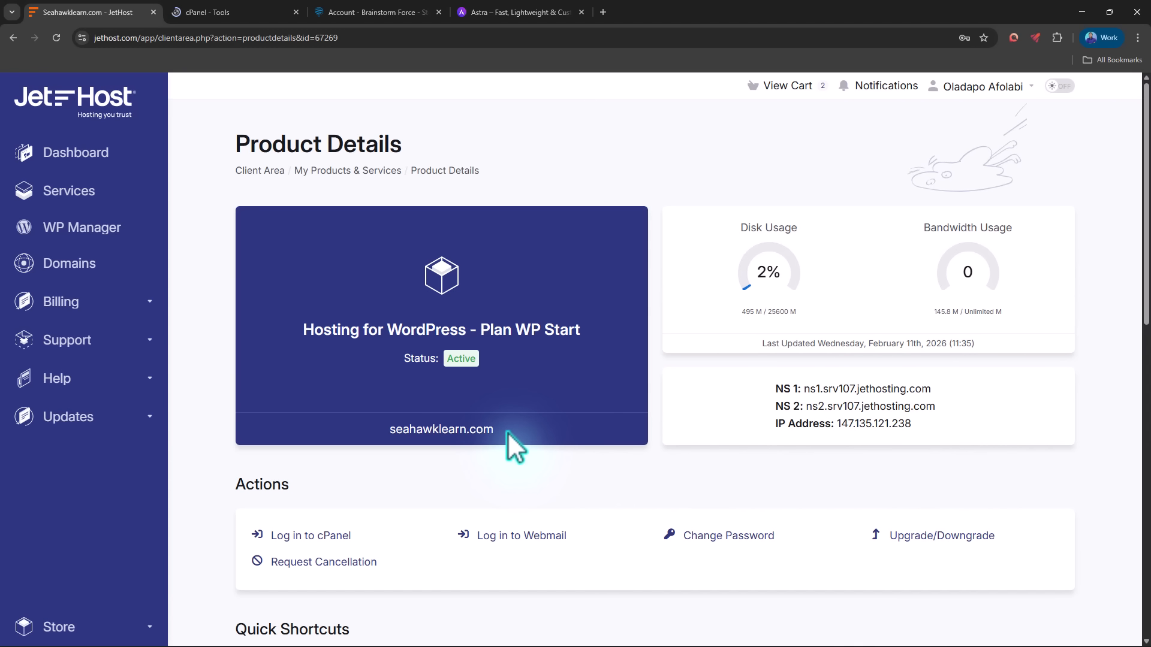
{"action": "scroll", "coordinate": [676, 428], "scroll_direction": "down", "scroll_amount": 4}
{"action": "scroll", "coordinate": [684, 435], "scroll_direction": "up", "scroll_amount": 3}
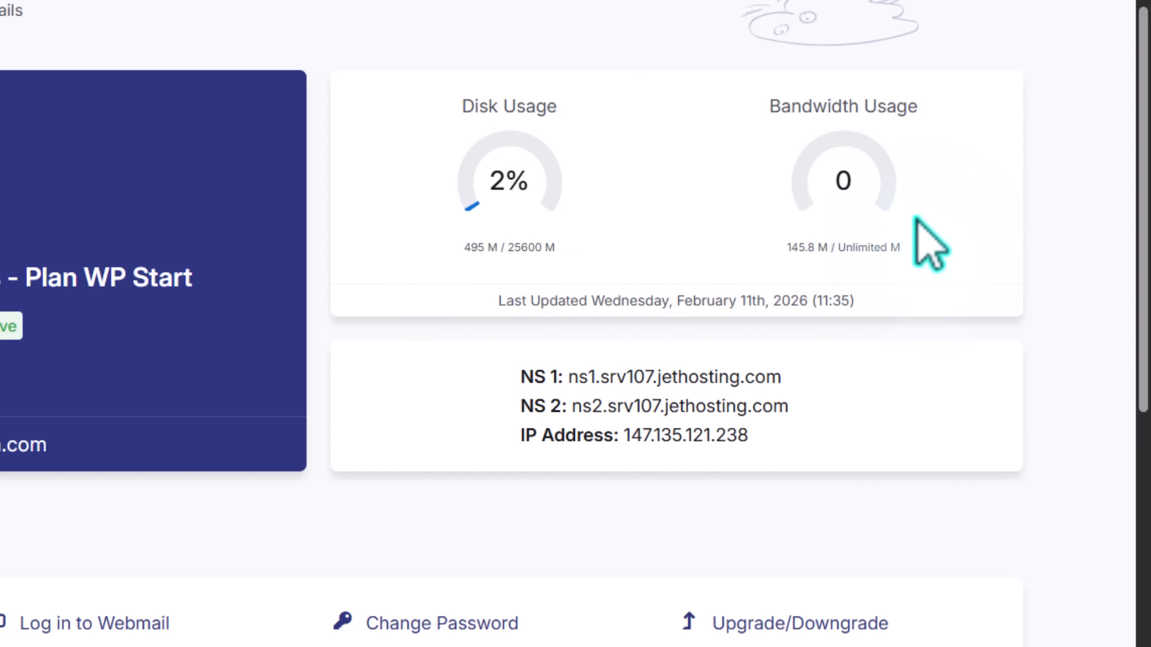
{"action": "scroll", "coordinate": [875, 252], "scroll_direction": "down", "scroll_amount": 5}
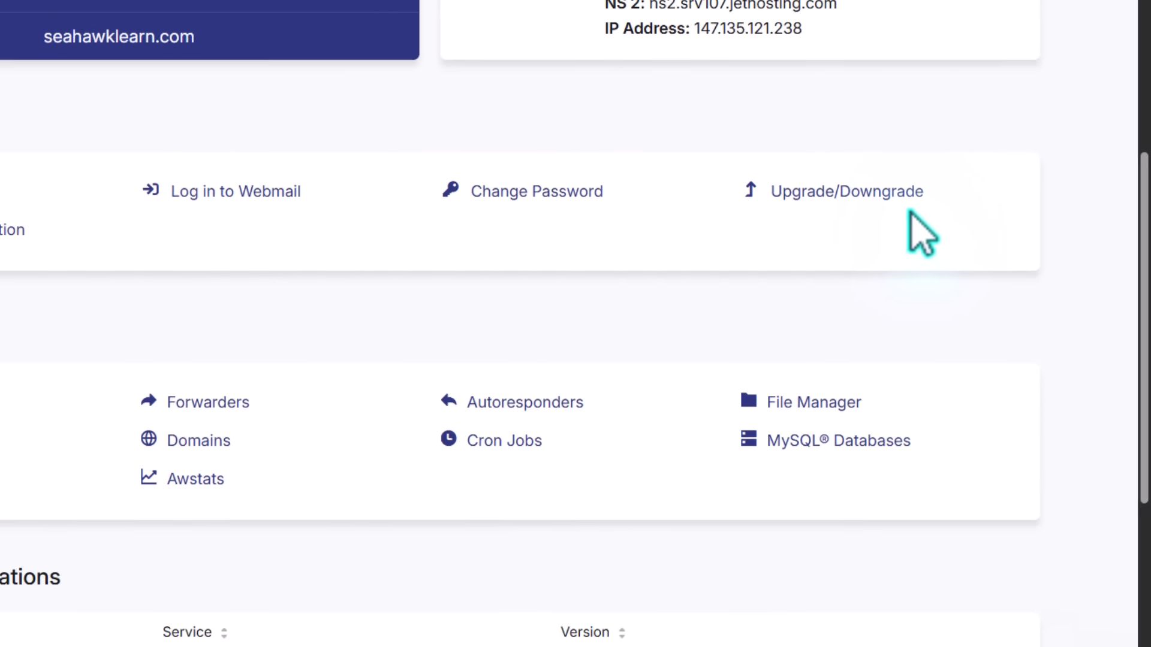
{"action": "scroll", "coordinate": [910, 215], "scroll_direction": "down", "scroll_amount": 1}
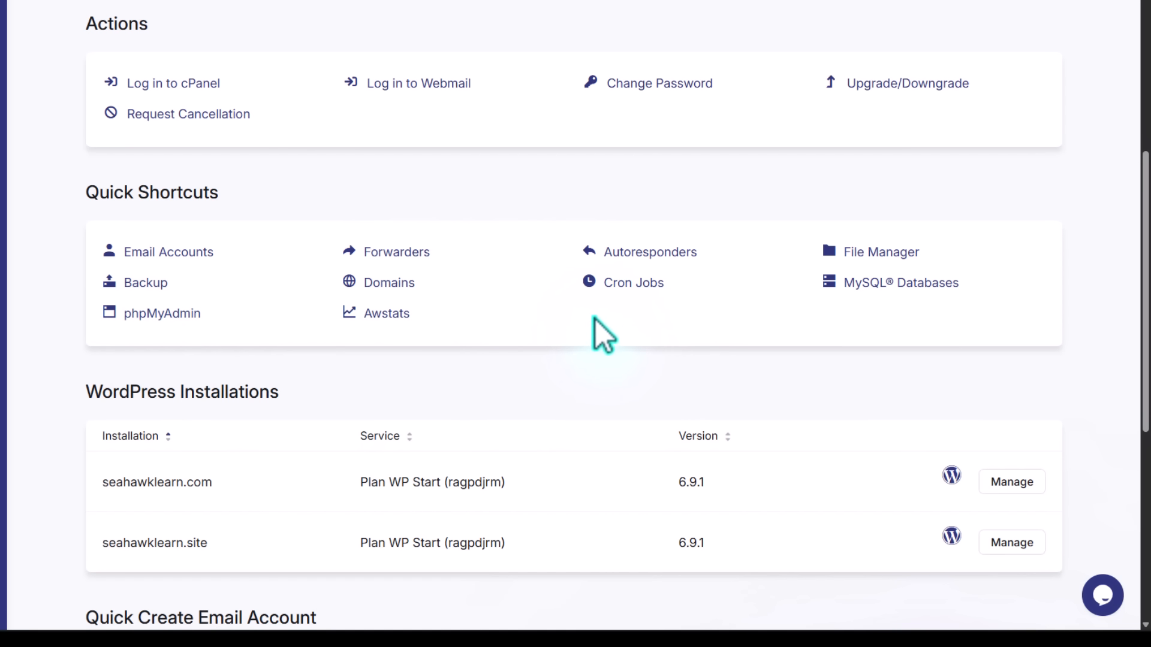
{"action": "scroll", "coordinate": [587, 318], "scroll_direction": "up", "scroll_amount": 7}
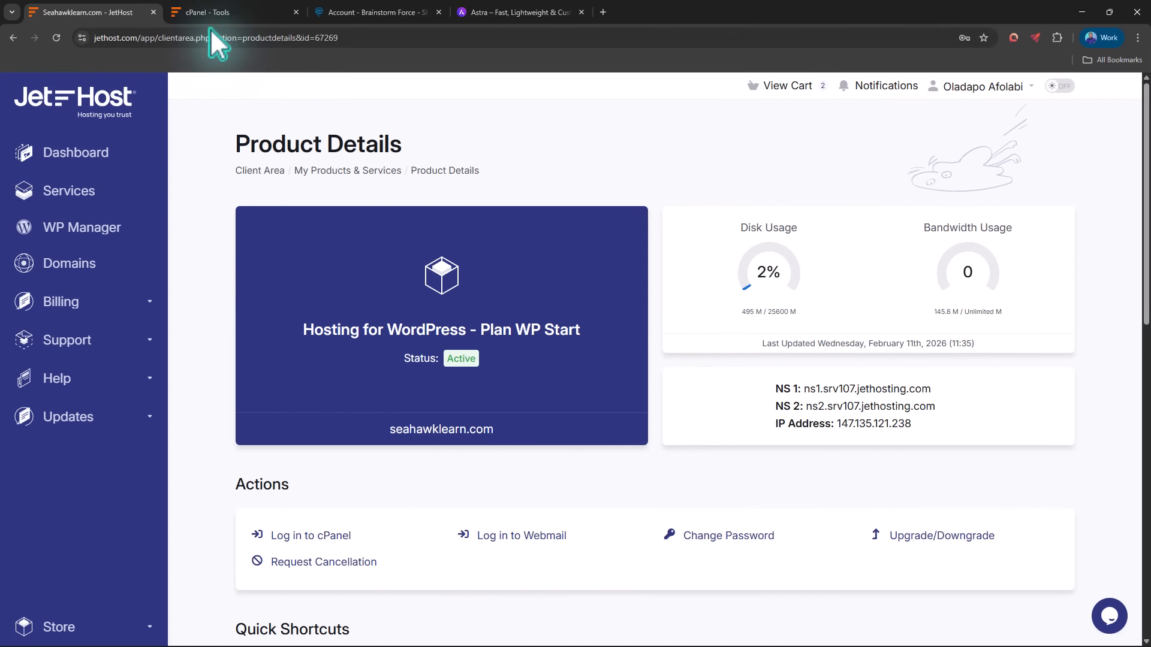
Switch to cPanel, open the Softaculous Apps Installer and start a WordPress installation
{"action": "left_click", "coordinate": [221, 12]}
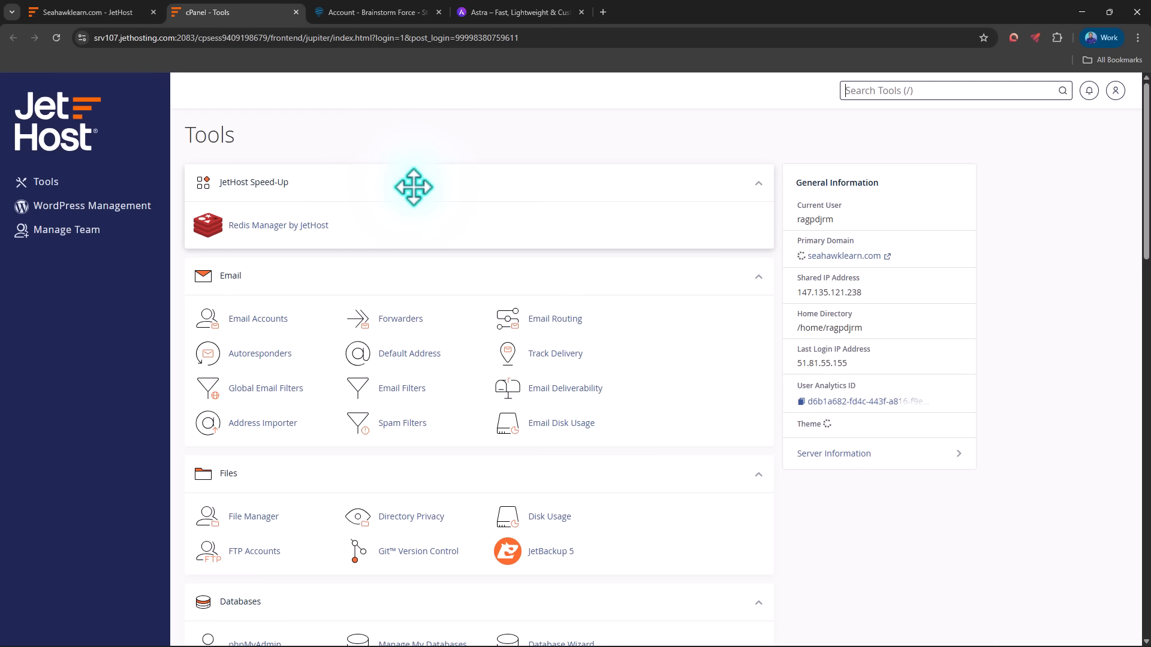
{"action": "scroll", "coordinate": [450, 223], "scroll_direction": "down", "scroll_amount": 4}
{"action": "scroll", "coordinate": [444, 216], "scroll_direction": "down", "scroll_amount": 3}
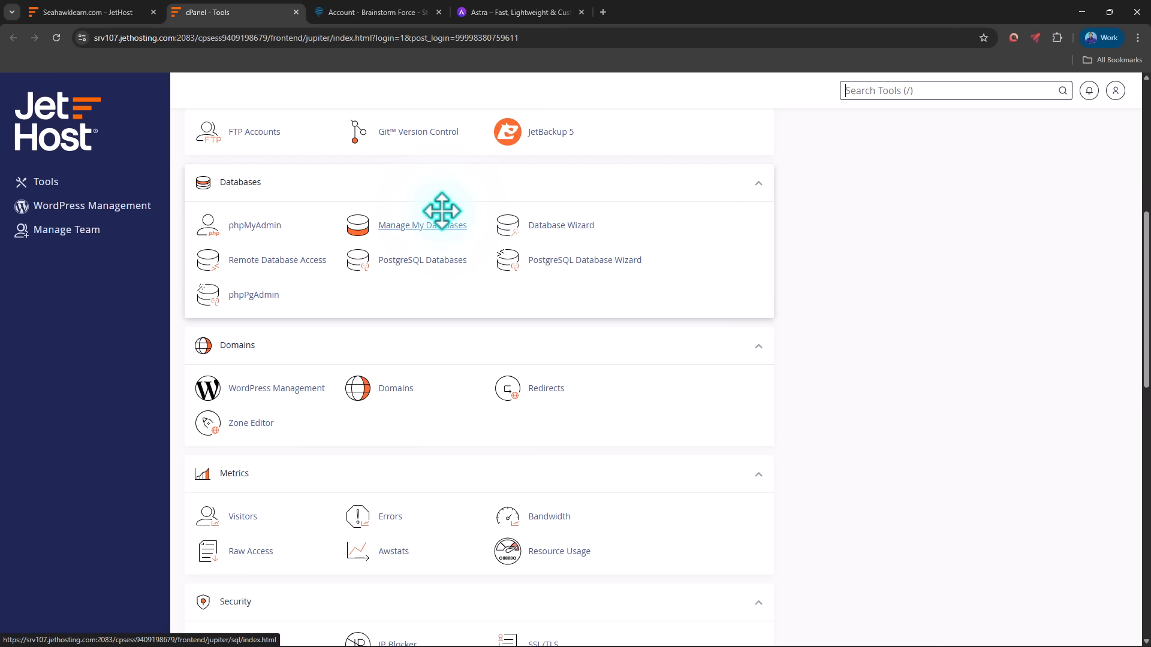
{"action": "scroll", "coordinate": [443, 222], "scroll_direction": "down", "scroll_amount": 7}
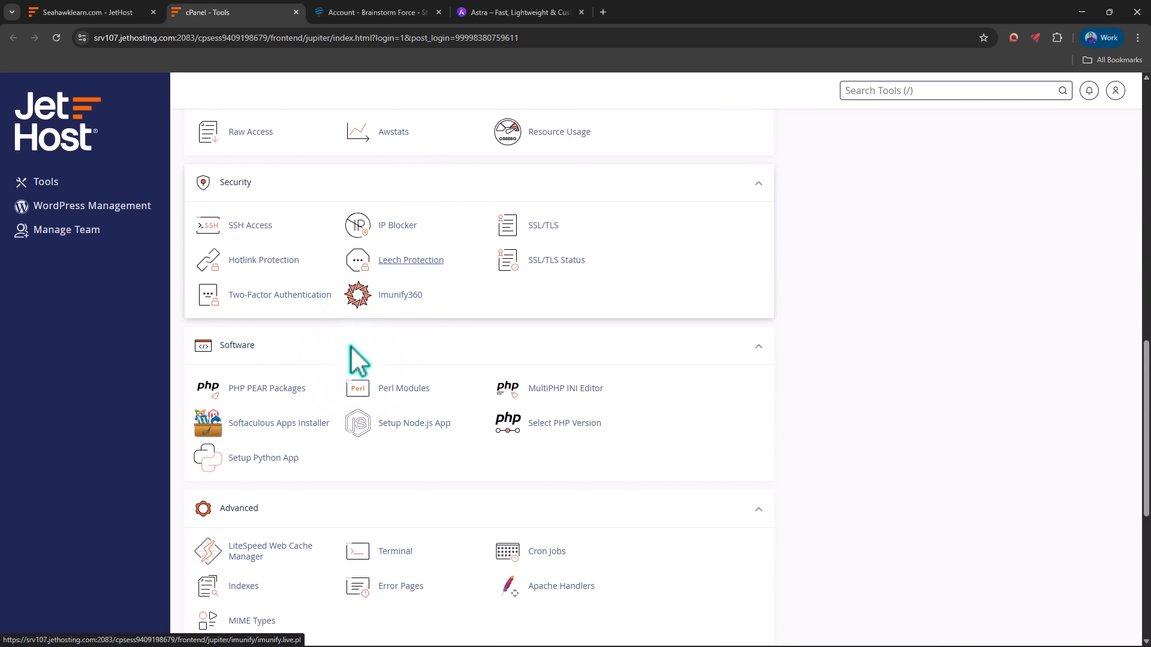
{"action": "left_click", "coordinate": [256, 426]}
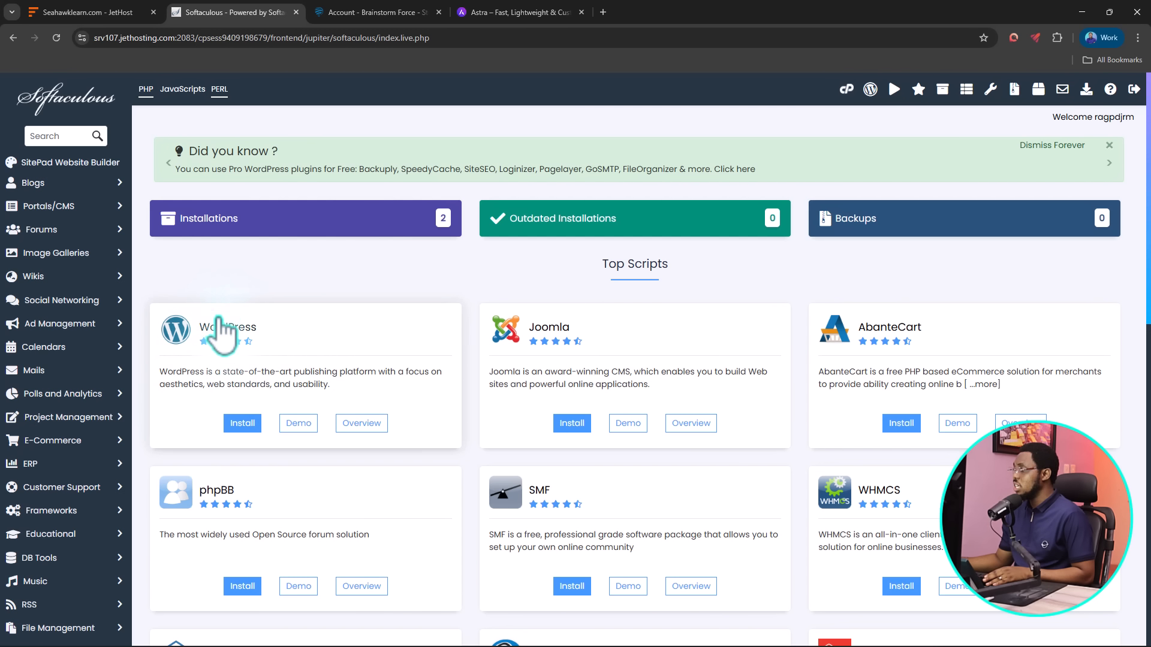
{"action": "left_click", "coordinate": [246, 423]}
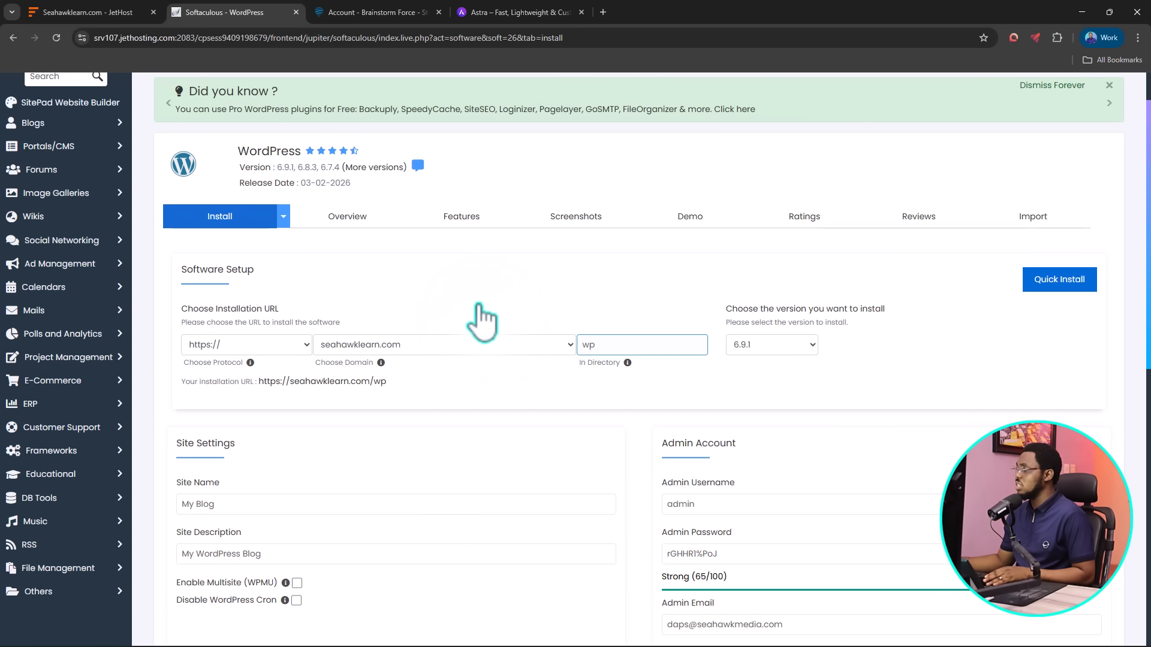
{"action": "left_click", "coordinate": [207, 336]}
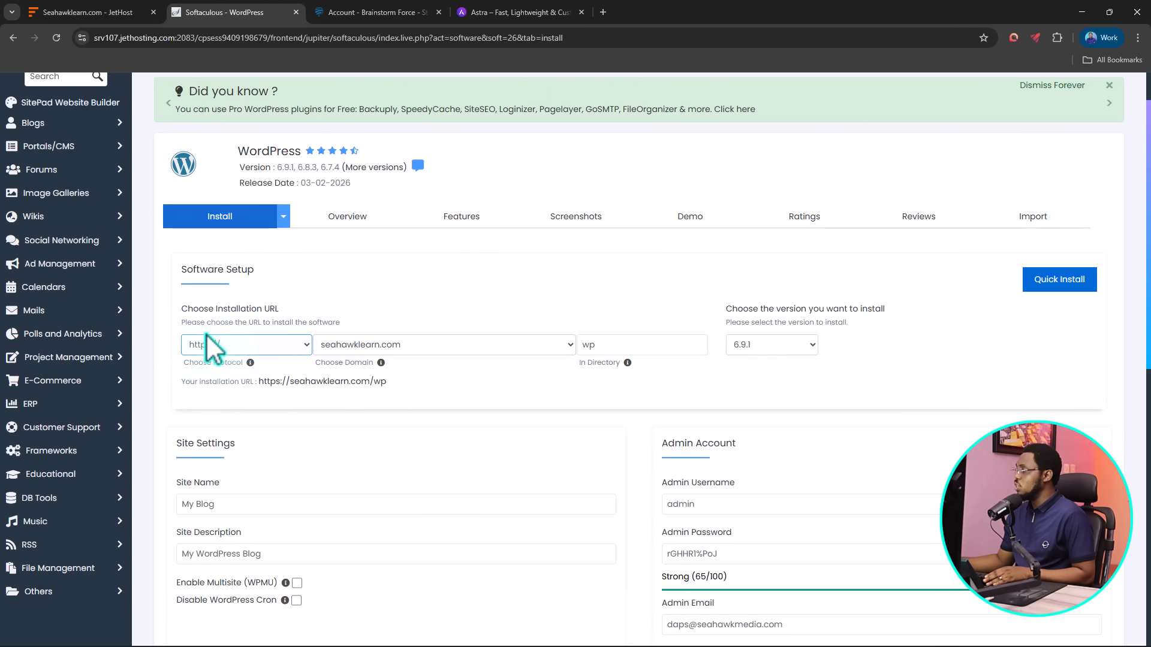
{"action": "left_click", "coordinate": [349, 345]}
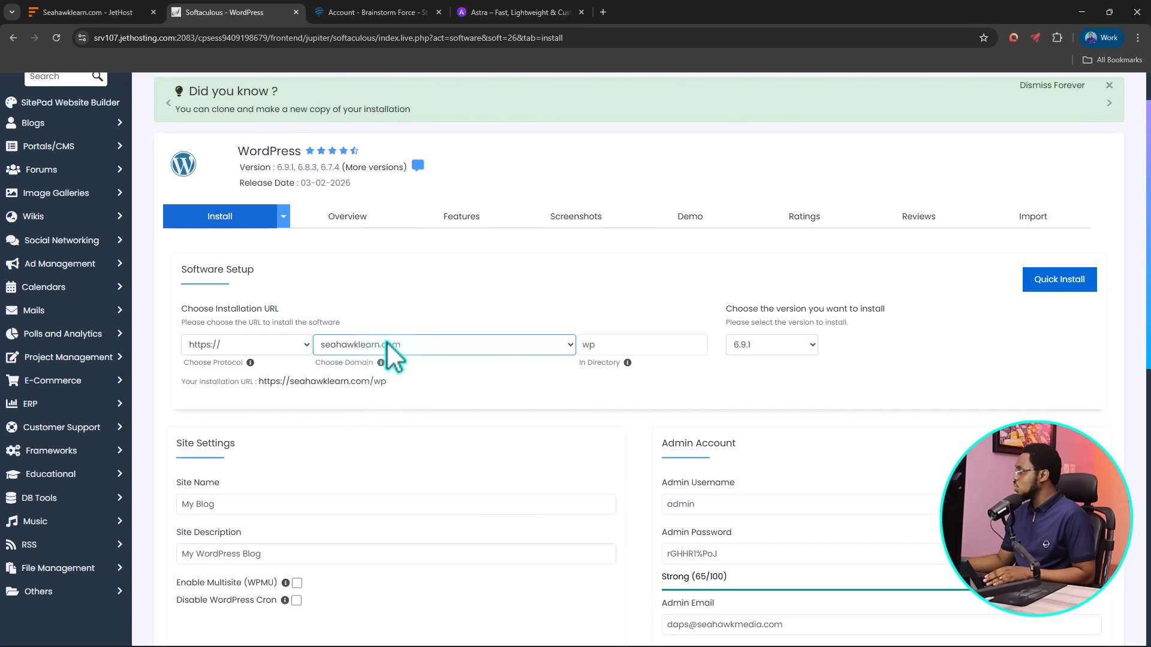
{"action": "left_click", "coordinate": [608, 345]}
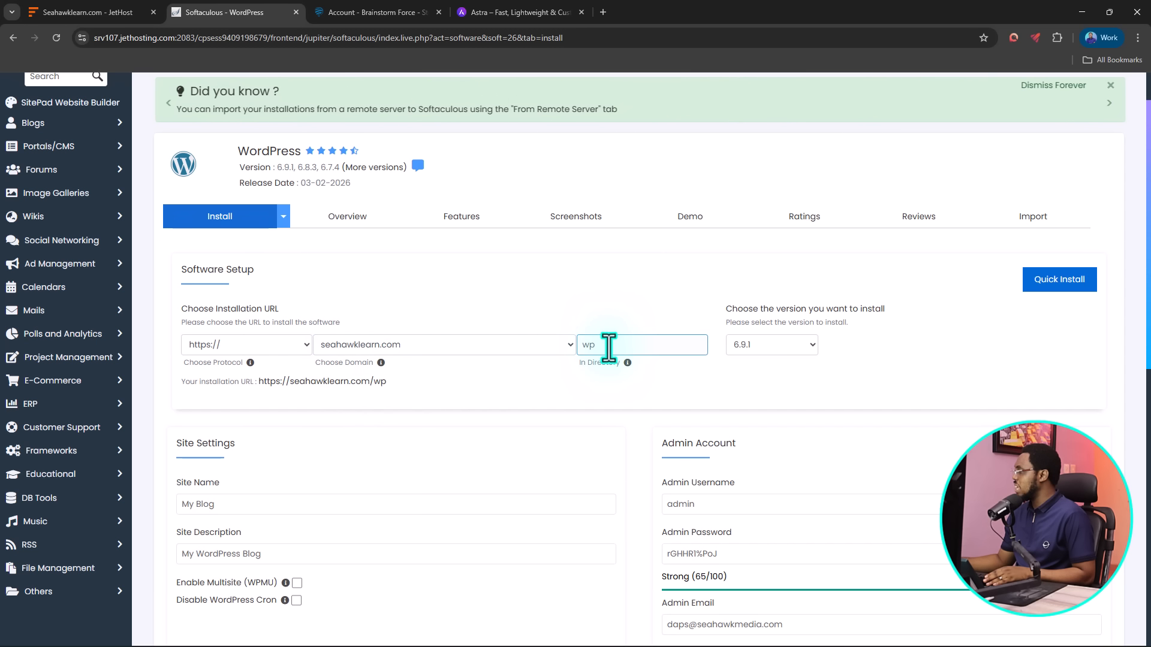
{"action": "left_click_drag", "start_coordinate": [608, 347], "coordinate": [568, 351]}
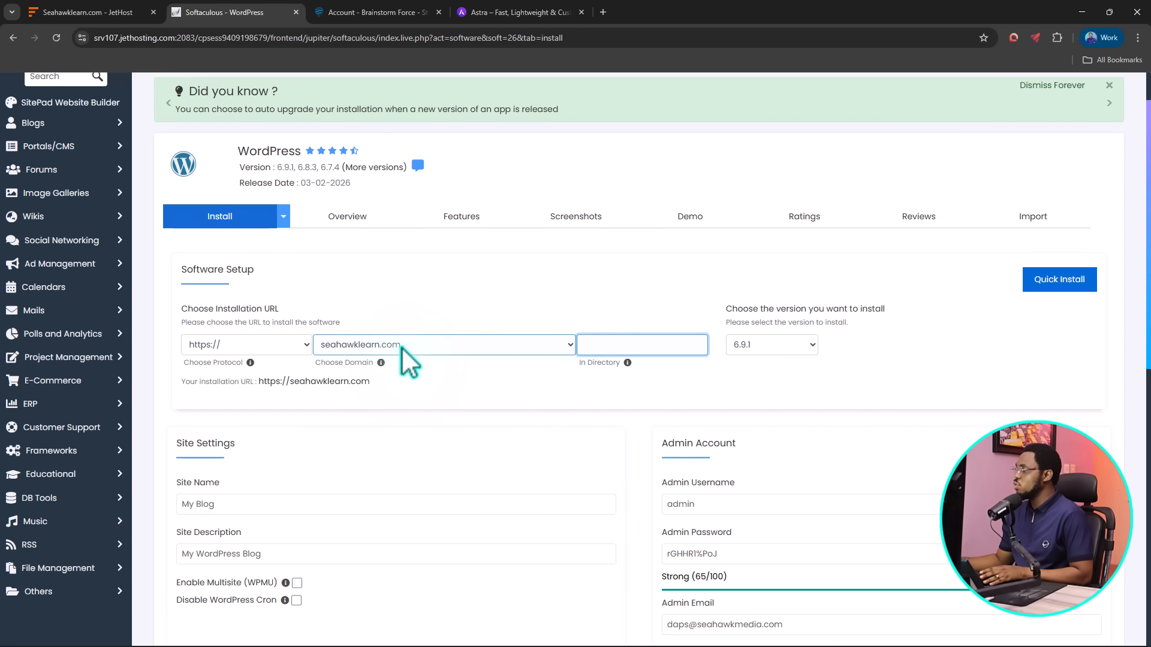
Set the site name to Seahawk Chambers and clear the site description
{"action": "scroll", "coordinate": [497, 371], "scroll_direction": "down", "scroll_amount": 3}
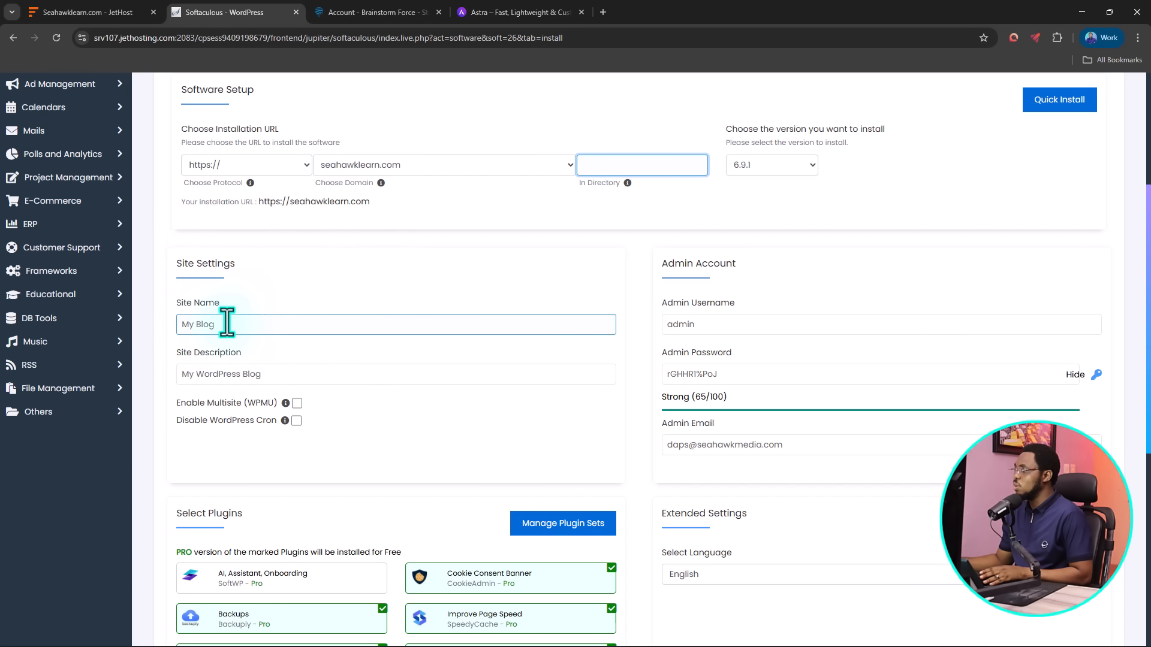
{"action": "left_click_drag", "start_coordinate": [227, 324], "coordinate": [180, 325]}
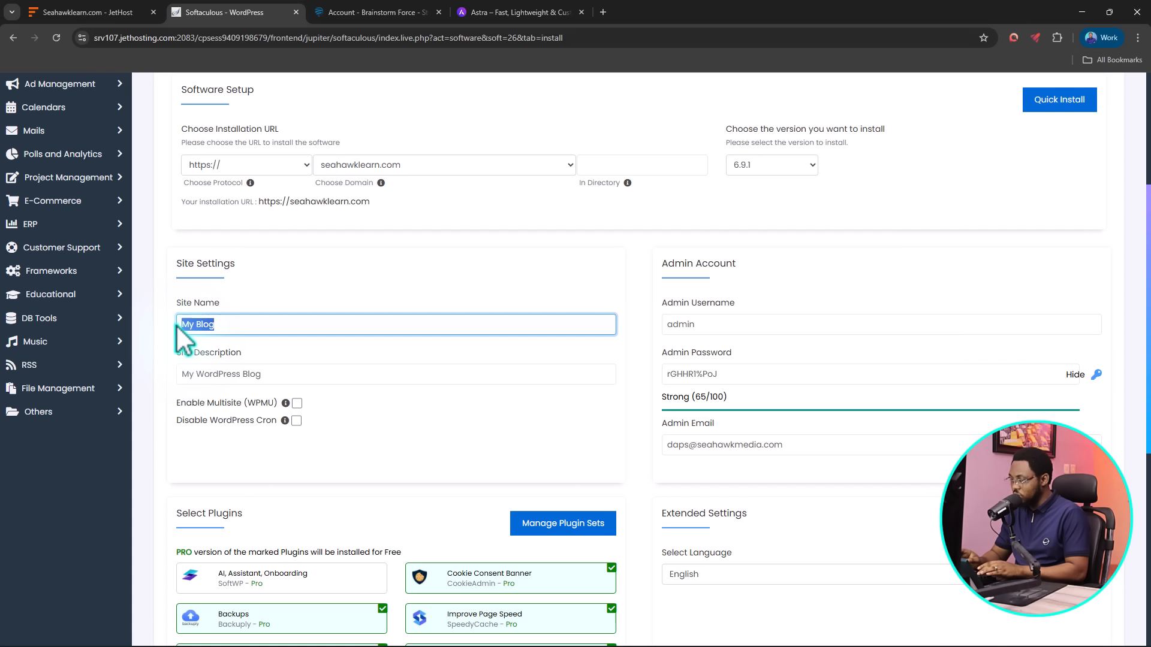
{"action": "type", "text": "Seaha"}
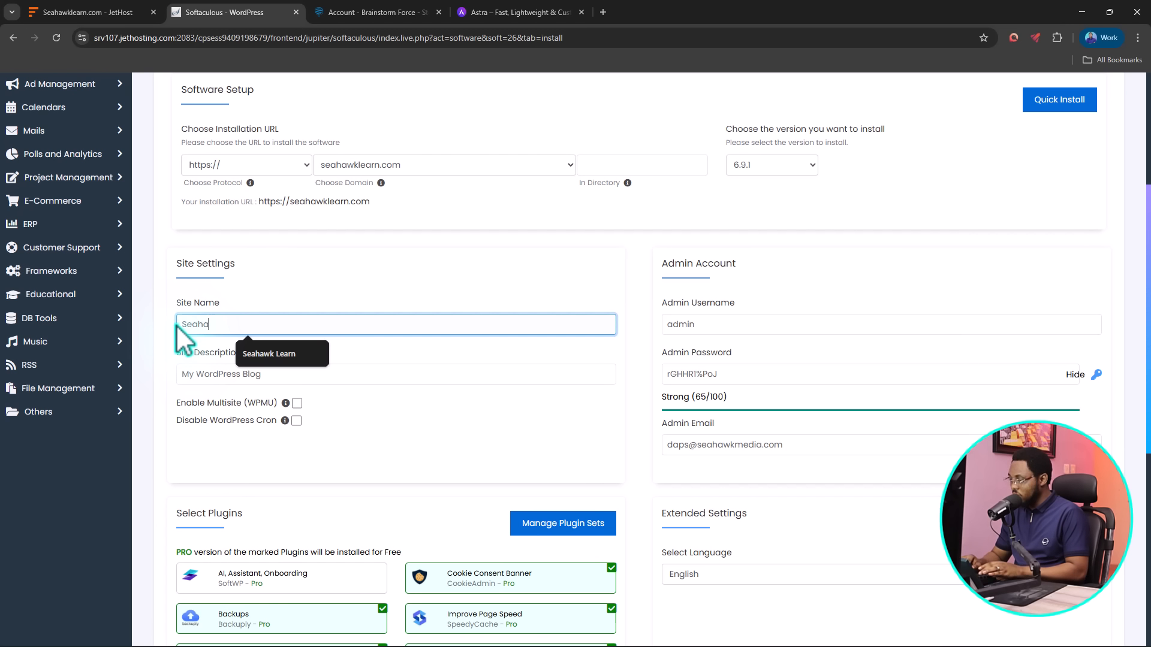
{"action": "type", "text": "wk Chambers"}
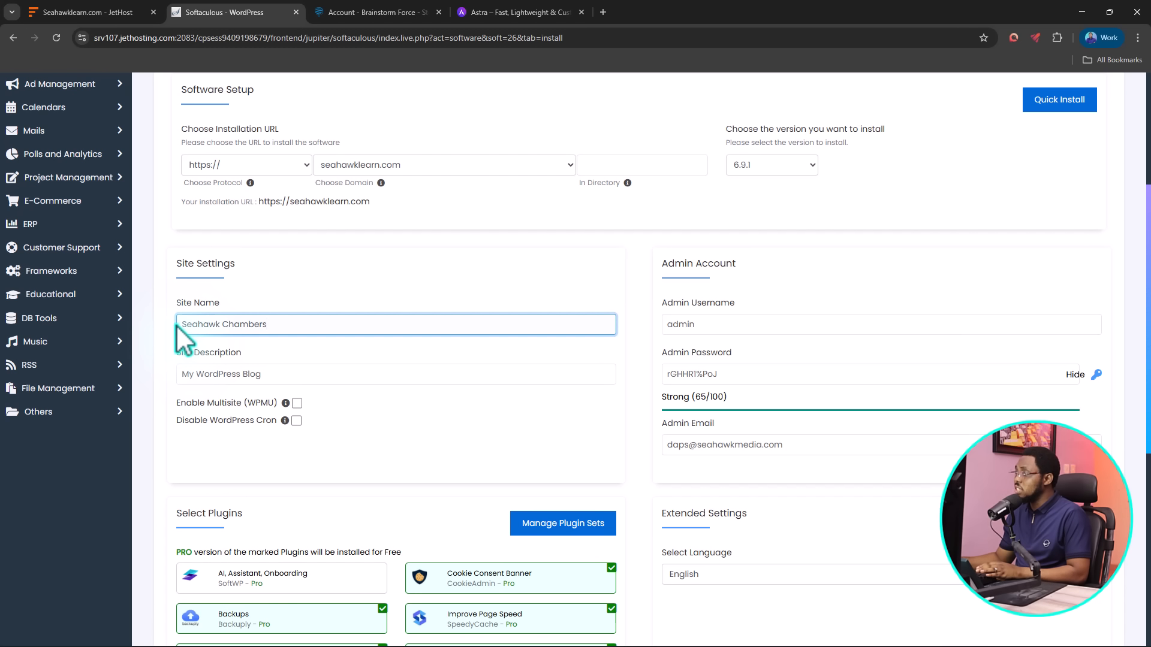
{"action": "left_click_drag", "start_coordinate": [275, 375], "coordinate": [154, 376]}
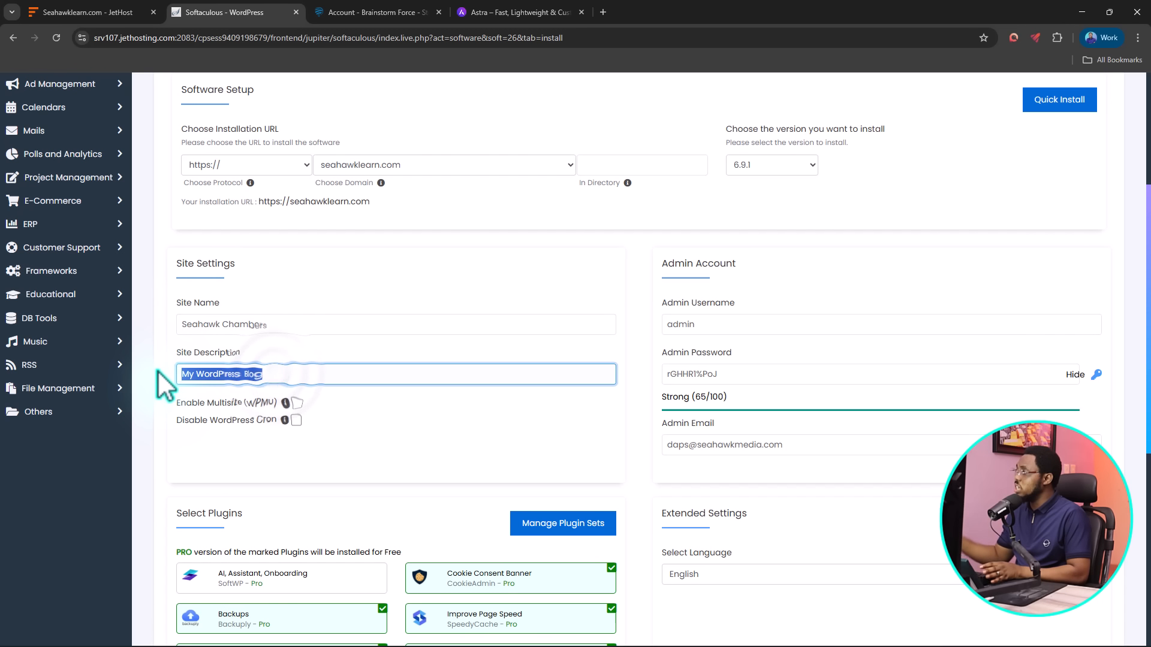
{"action": "key", "text": "BackSpace"}
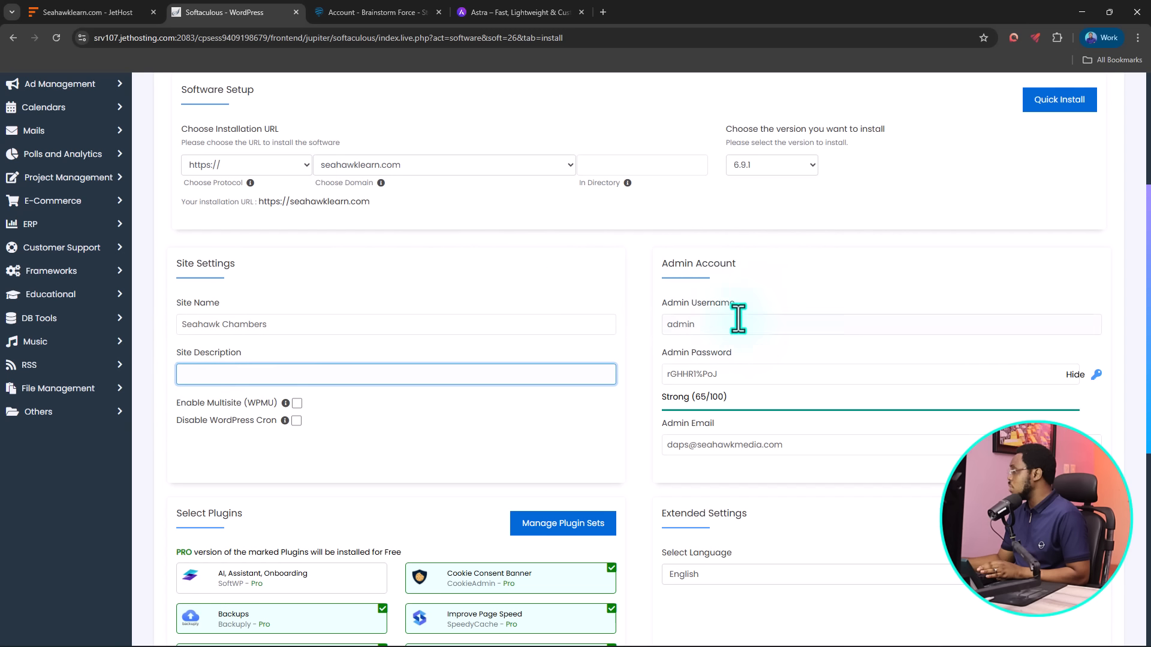
Replace the default admin username with the site administrator's own name
{"action": "left_click_drag", "start_coordinate": [703, 324], "coordinate": [666, 330]}
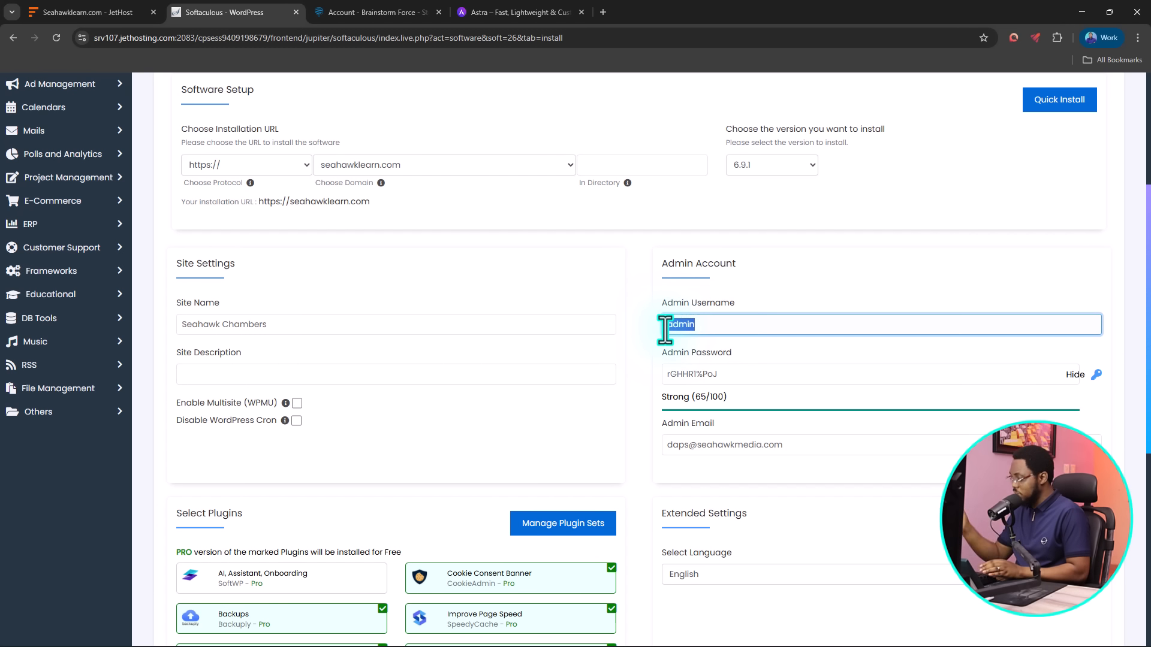
{"action": "type", "text": "D"}
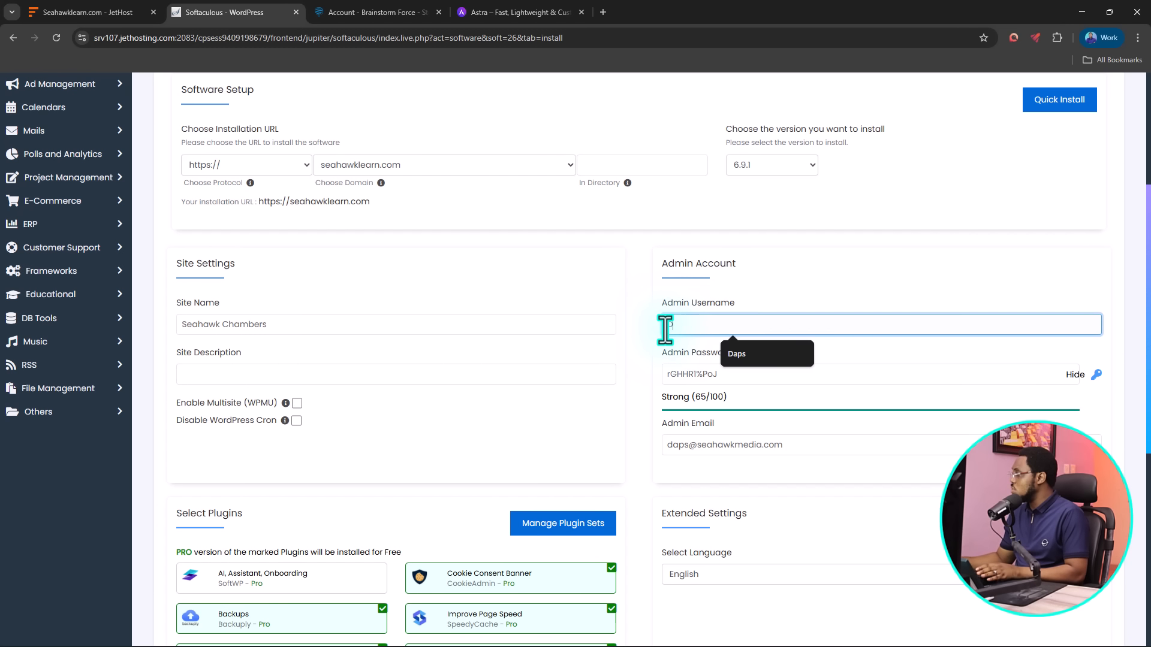
{"action": "type", "text": "aps"}
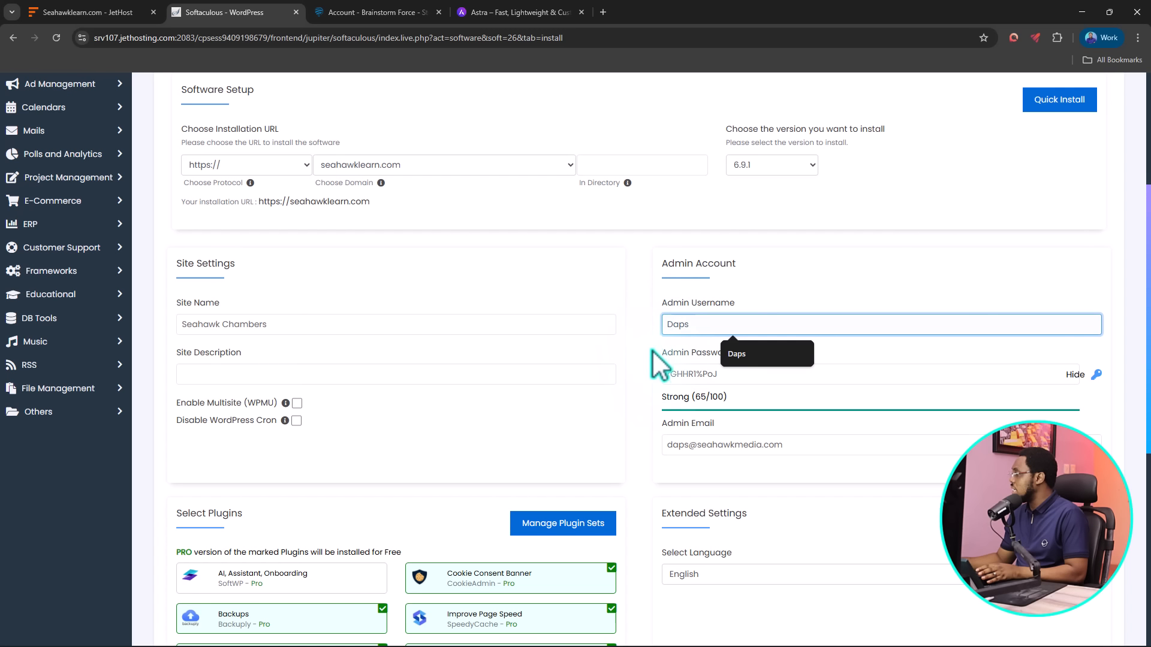
Hide the admin password's characters and replace the generated password with a new admin password
{"action": "left_click", "coordinate": [723, 375]}
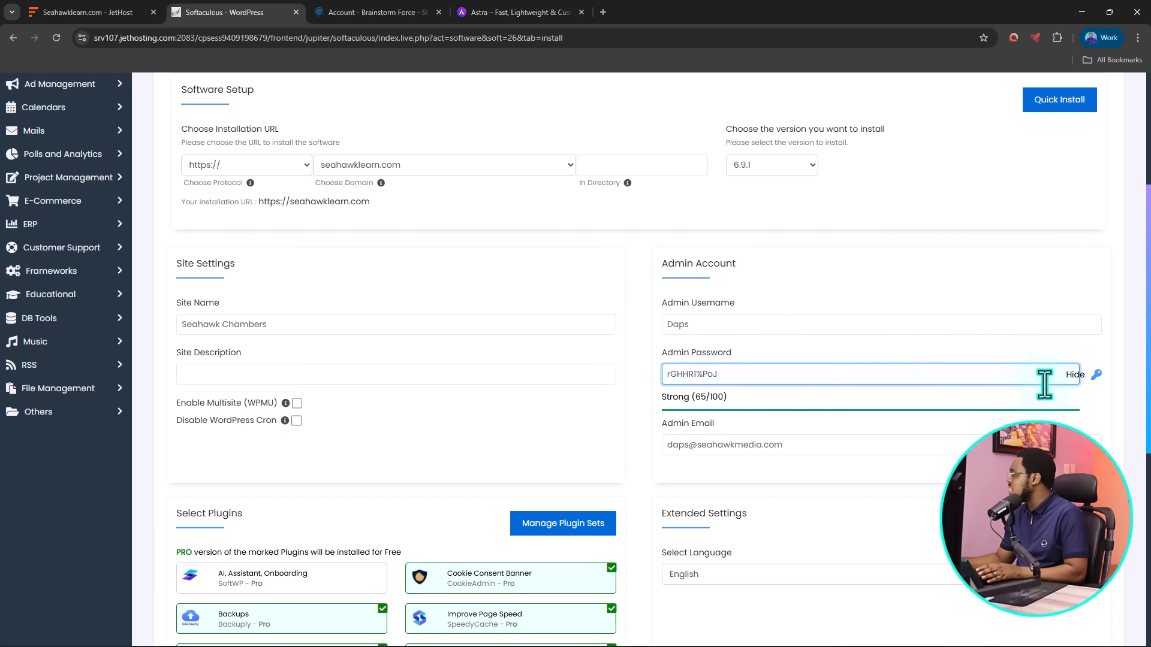
{"action": "left_click", "coordinate": [1074, 375]}
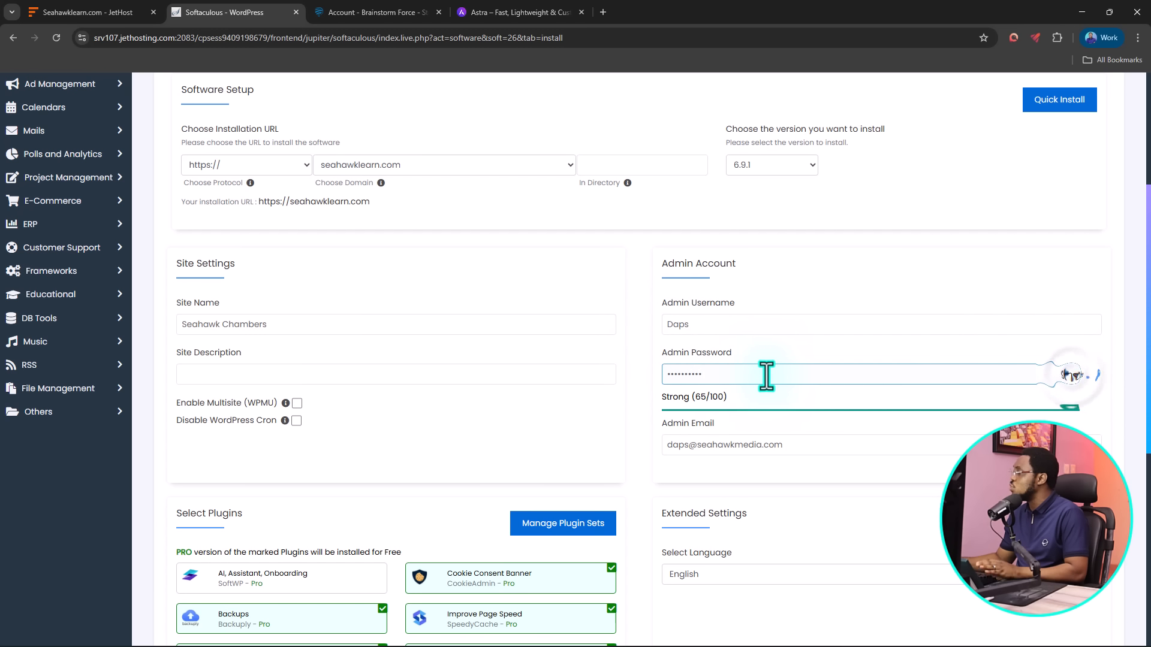
{"action": "left_click_drag", "start_coordinate": [719, 374], "coordinate": [656, 389]}
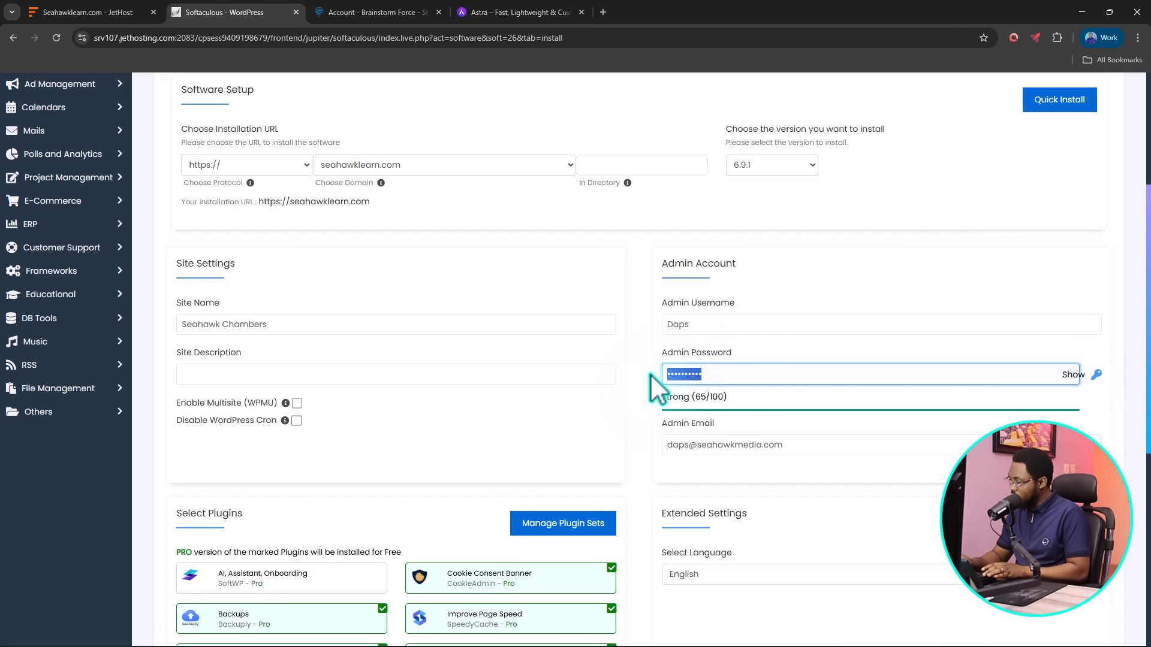
{"action": "key", "text": "BackSpace"}
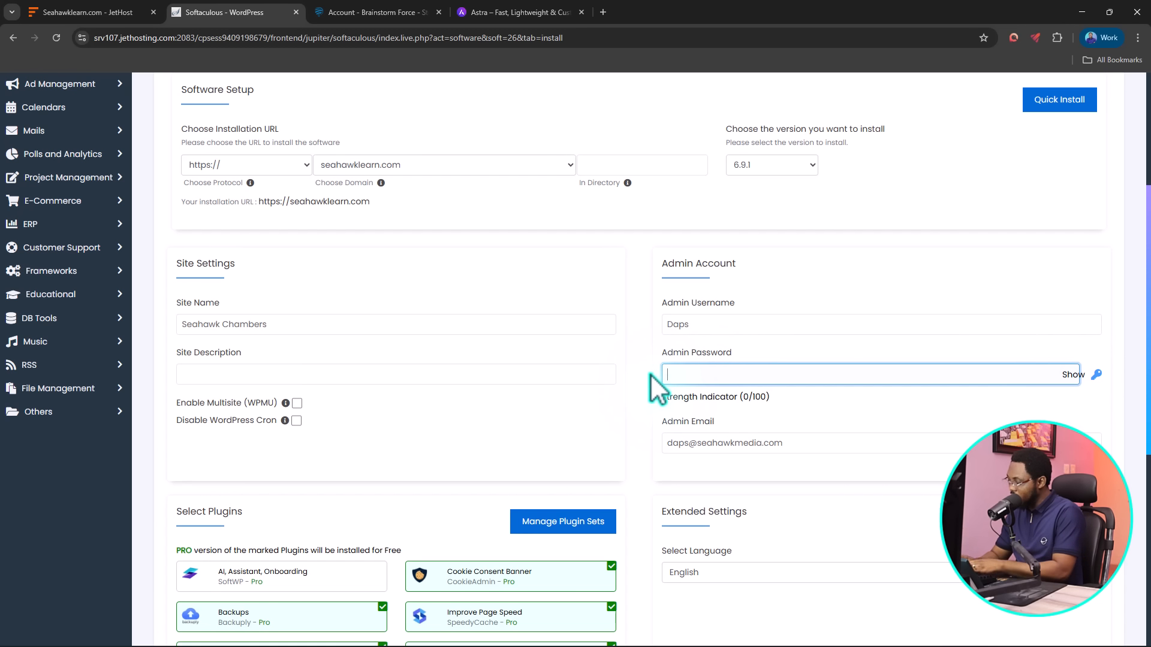
{"action": "type", "text": "•••••••••"}
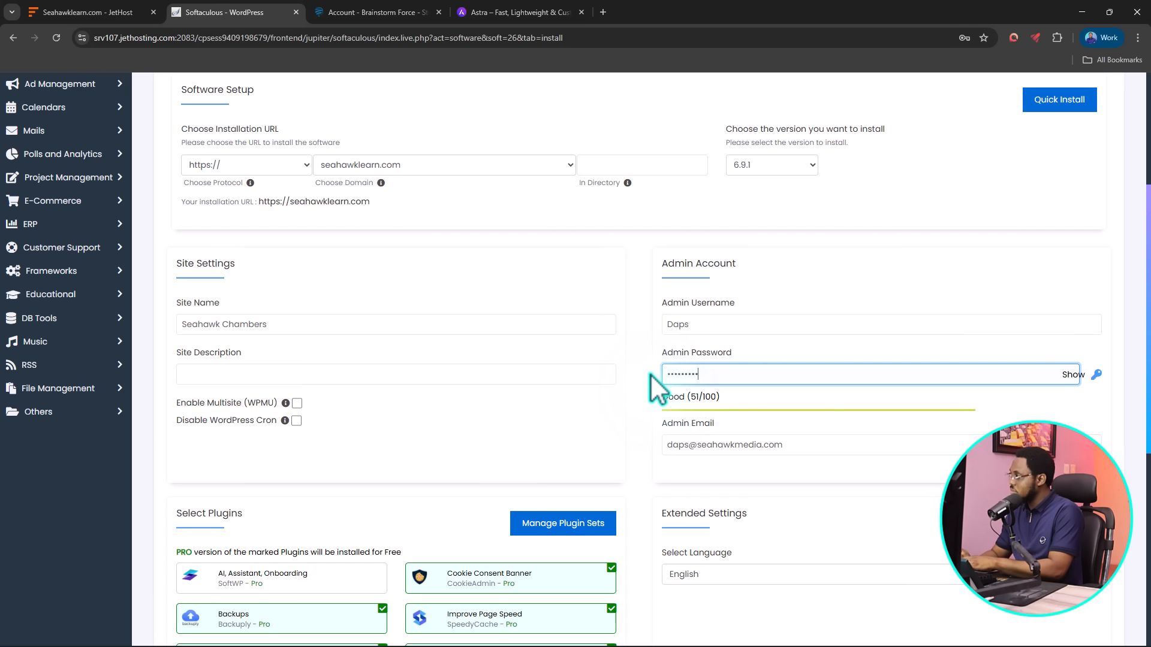
{"action": "type", "text": "••••••"}
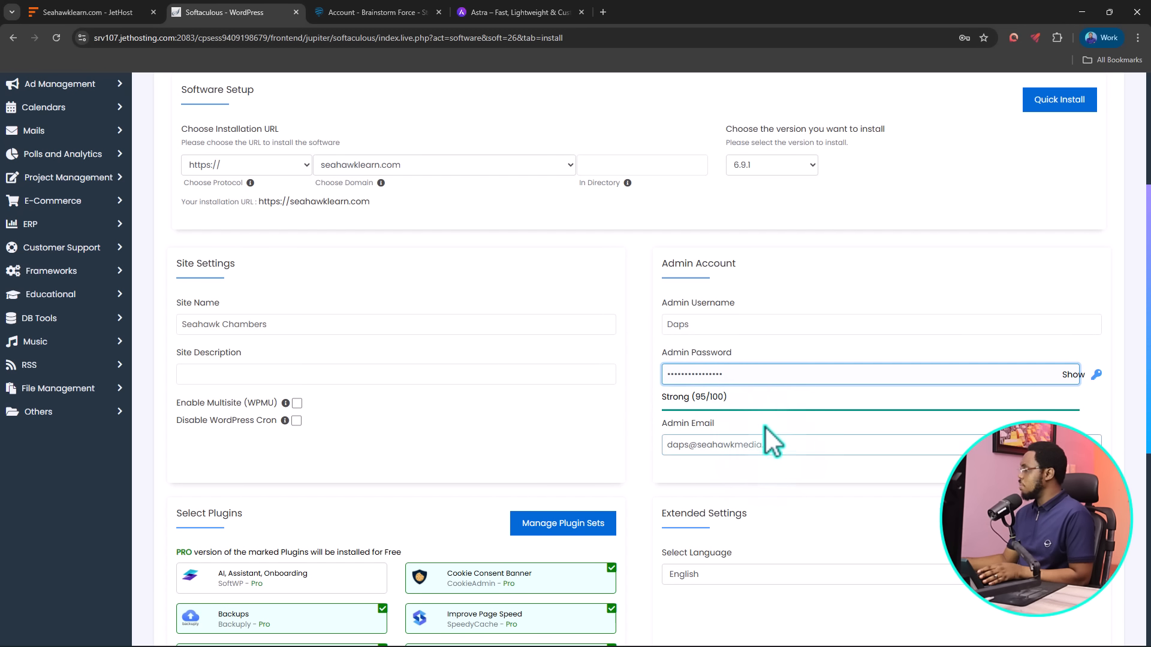
Deselect every preselected plugin: GoSMTP, Loginizer, SpeedyCache, CookieAdmin, Pagelayer, SiteSEO and Backuply
{"action": "scroll", "coordinate": [845, 444], "scroll_direction": "down", "scroll_amount": 2}
{"action": "scroll", "coordinate": [845, 444], "scroll_direction": "down", "scroll_amount": 1}
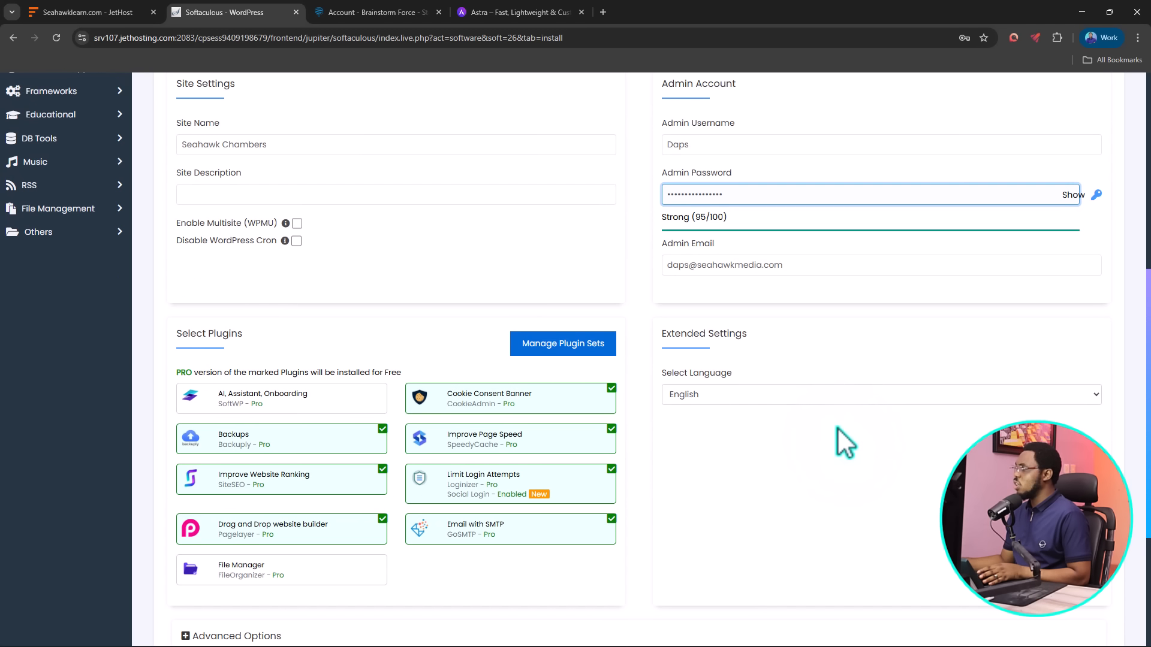
{"action": "scroll", "coordinate": [845, 443], "scroll_direction": "down", "scroll_amount": 2}
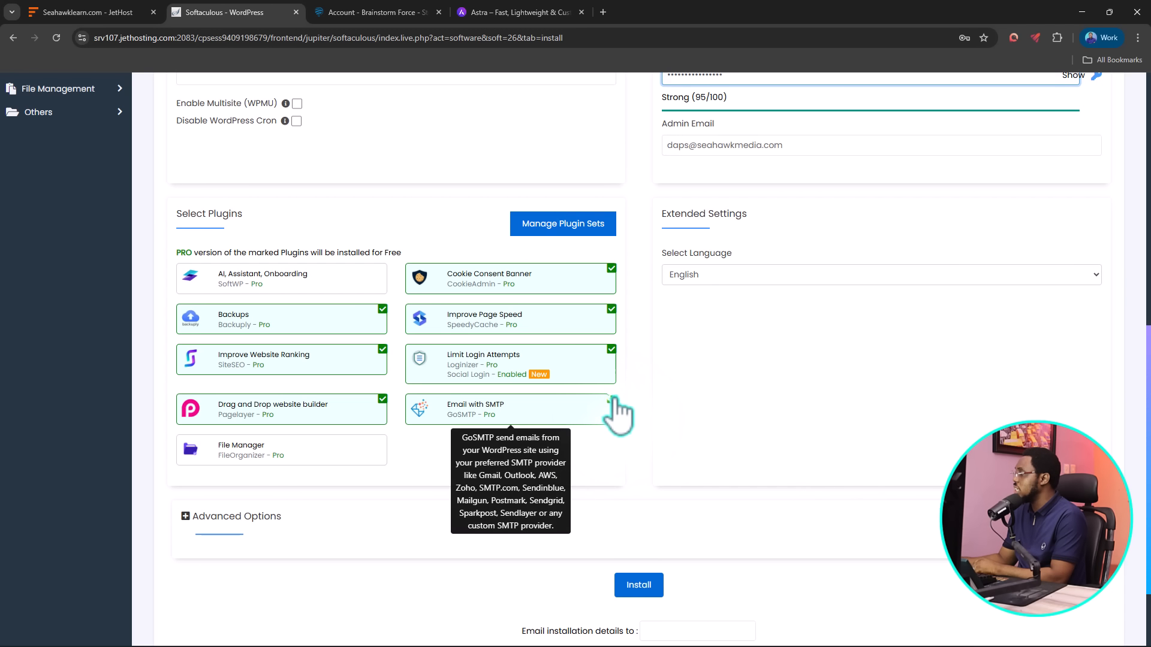
{"action": "mouse_move", "coordinate": [616, 370]}
{"action": "left_click", "coordinate": [614, 349]}
{"action": "left_click", "coordinate": [614, 308]}
{"action": "left_click", "coordinate": [613, 266]}
{"action": "left_click", "coordinate": [614, 353]}
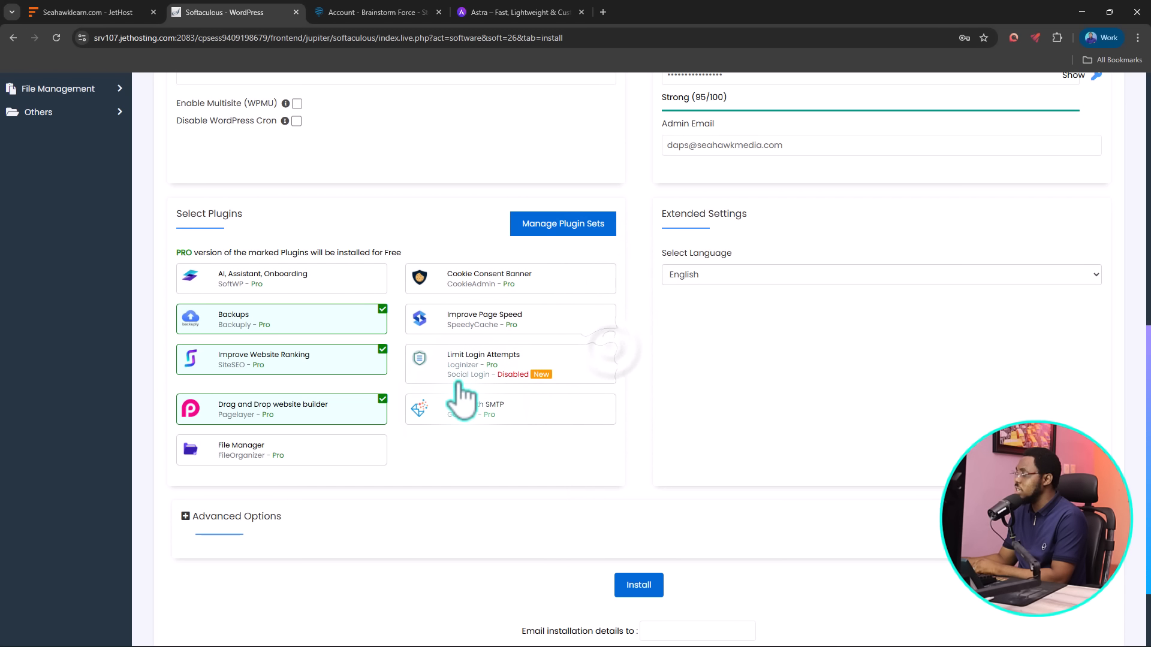
{"action": "left_click", "coordinate": [381, 399]}
{"action": "left_click", "coordinate": [382, 350]}
{"action": "left_click", "coordinate": [381, 310]}
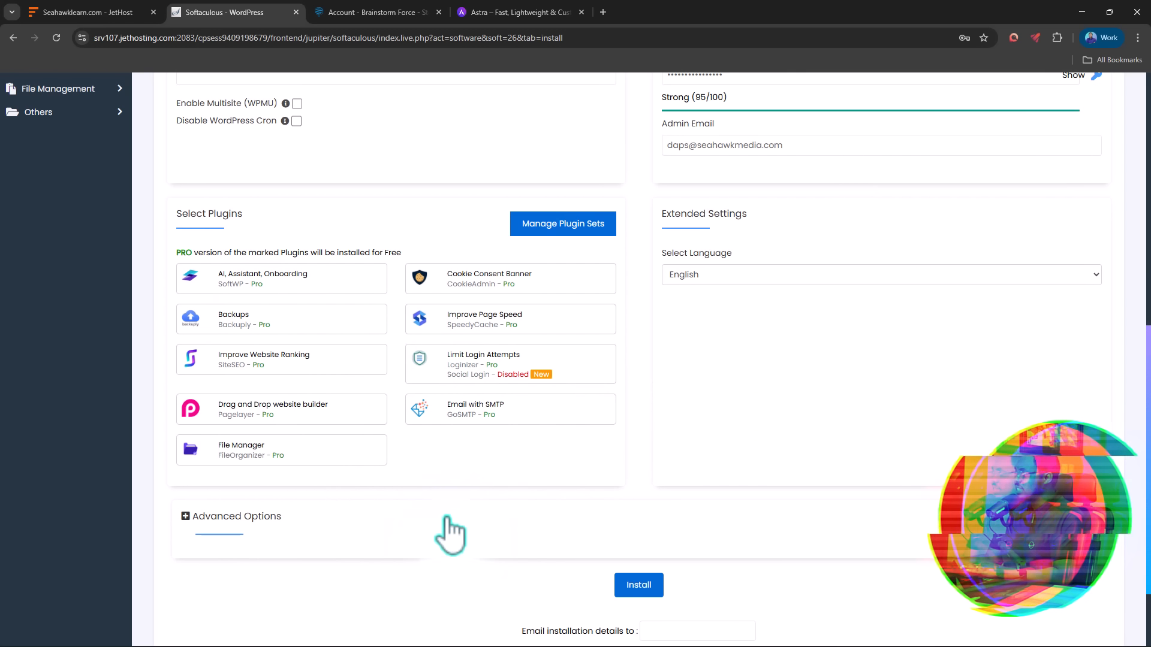
Check the advanced installation options, keep their defaults and install WordPress
{"action": "left_click", "coordinate": [239, 516]}
{"action": "scroll", "coordinate": [532, 528], "scroll_direction": "down", "scroll_amount": 2}
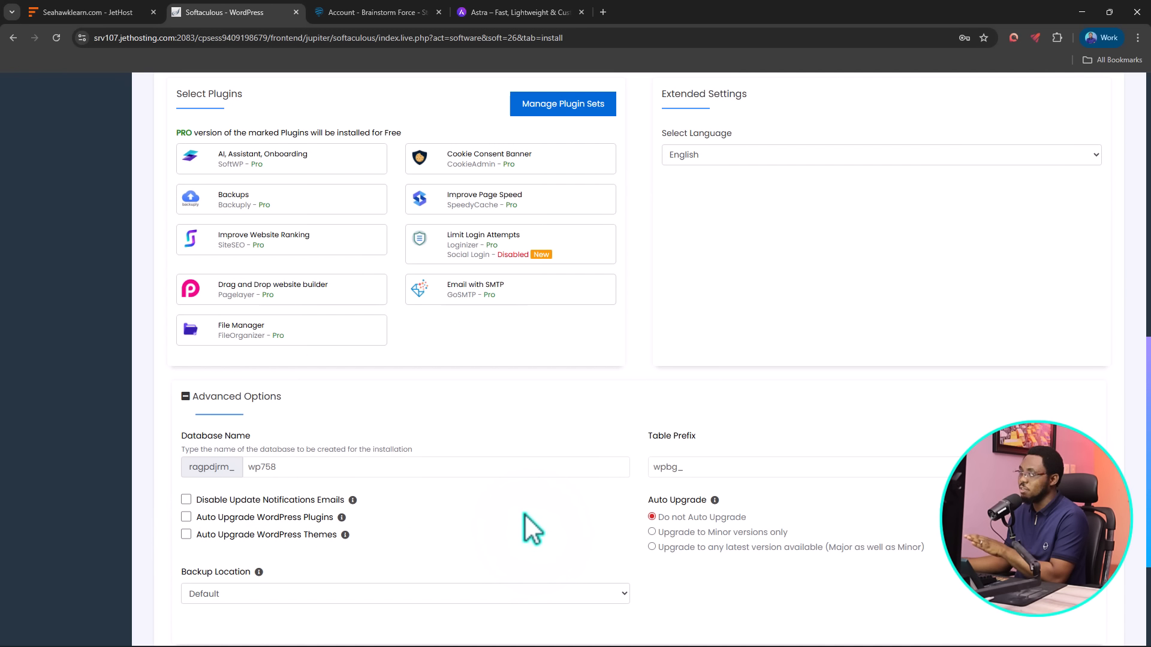
{"action": "left_click", "coordinate": [270, 398]}
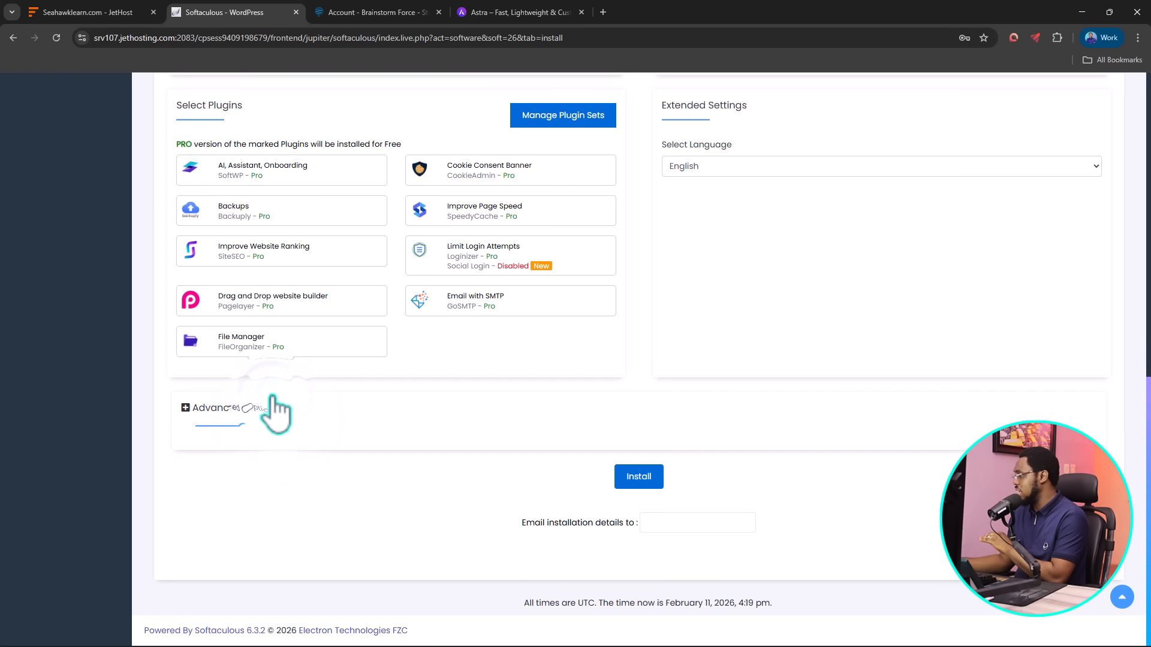
{"action": "left_click", "coordinate": [640, 477]}
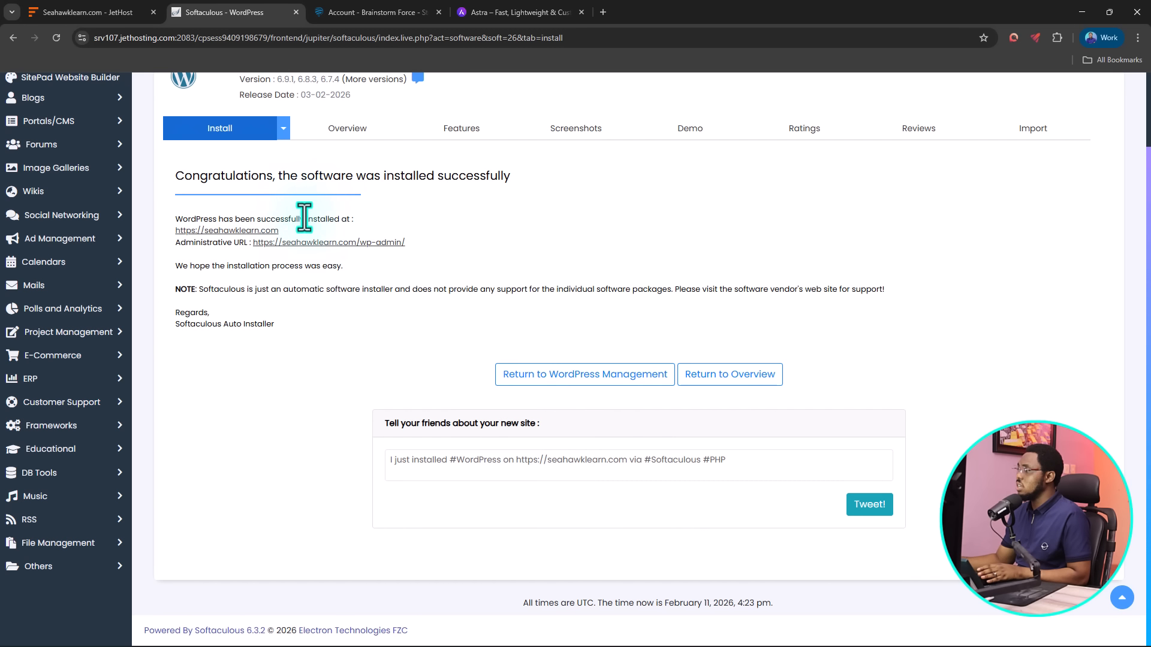
Open the installed site at seahawklearn.com and look over its front page
{"action": "left_click", "coordinate": [225, 231]}
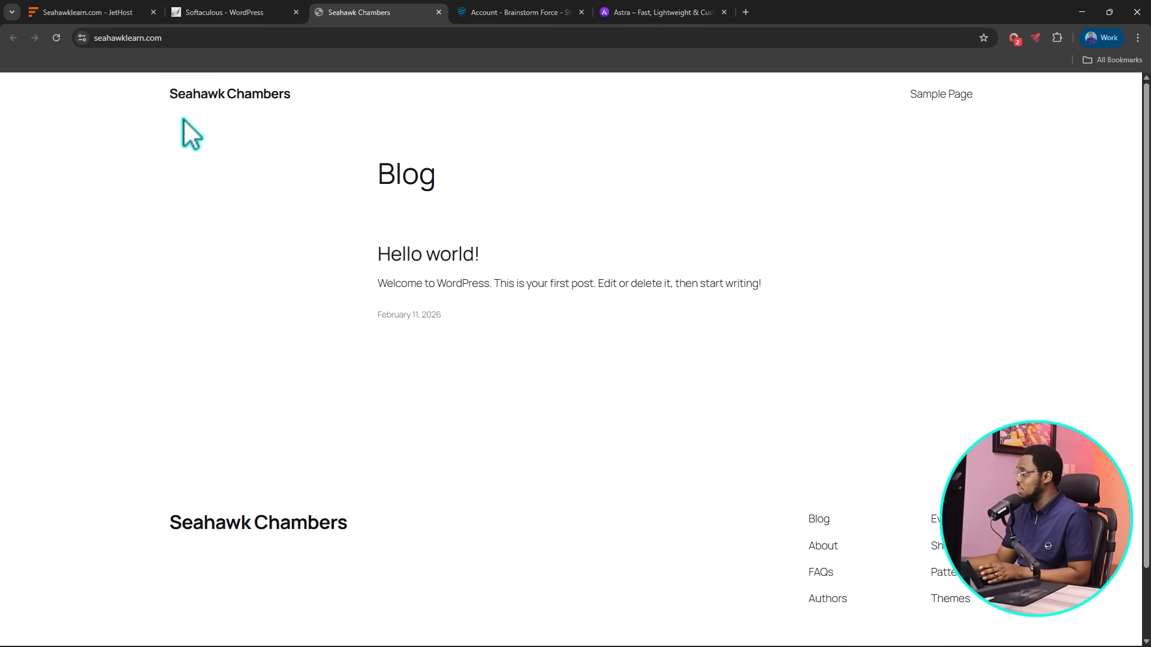
{"action": "scroll", "coordinate": [624, 287], "scroll_direction": "down", "scroll_amount": 2}
{"action": "scroll", "coordinate": [619, 288], "scroll_direction": "up", "scroll_amount": 2}
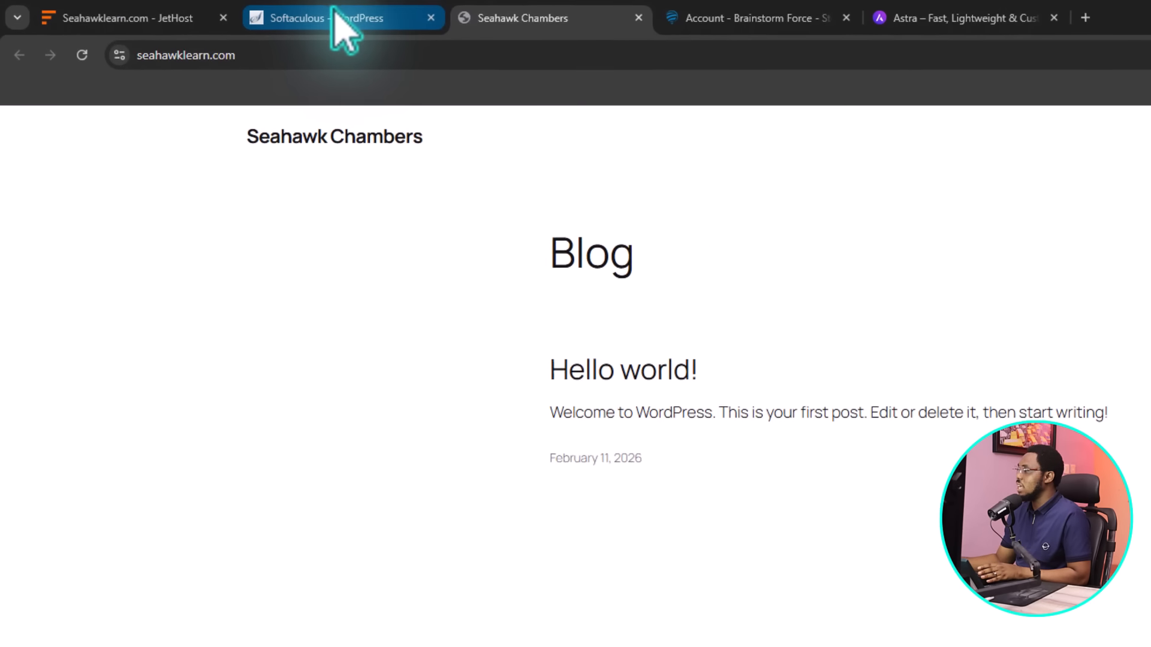
Return to the Softaculous installation page, open the site's WordPress admin dashboard and go to the installed themes
{"action": "left_click", "coordinate": [335, 10]}
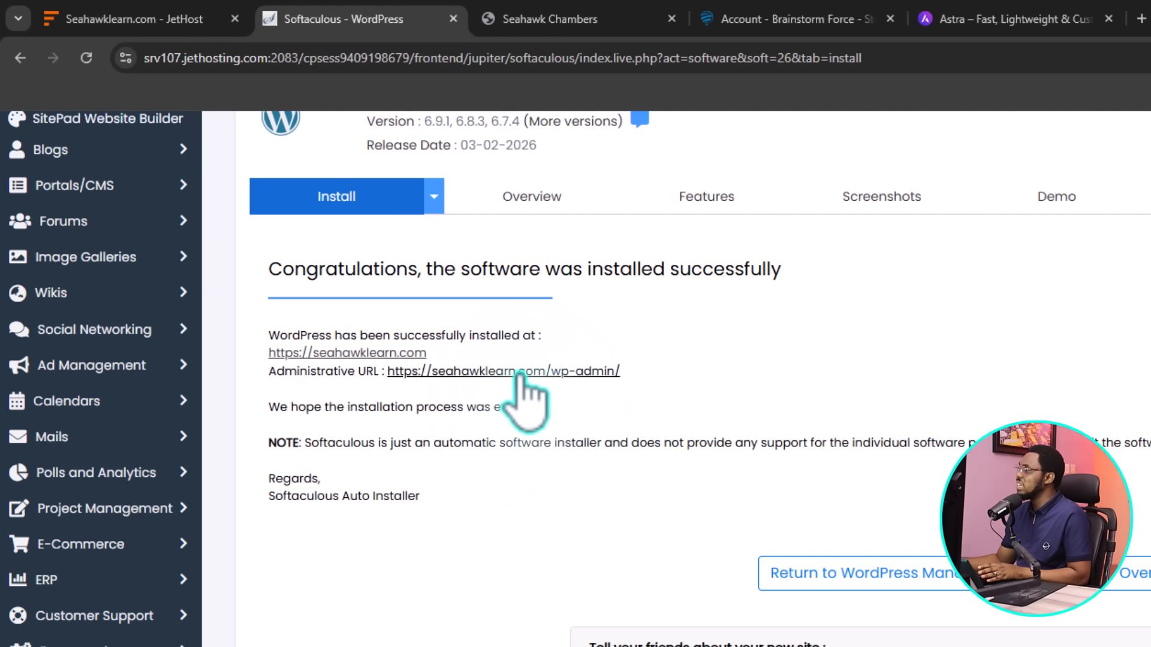
{"action": "left_click", "coordinate": [516, 372]}
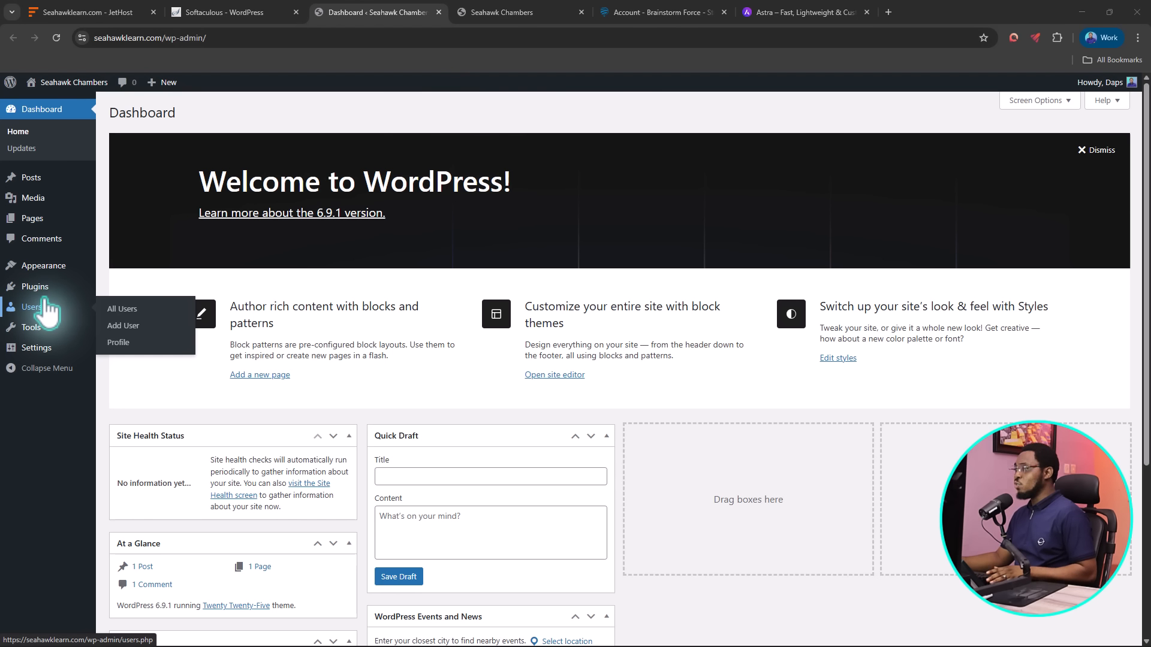
{"action": "mouse_move", "coordinate": [51, 268]}
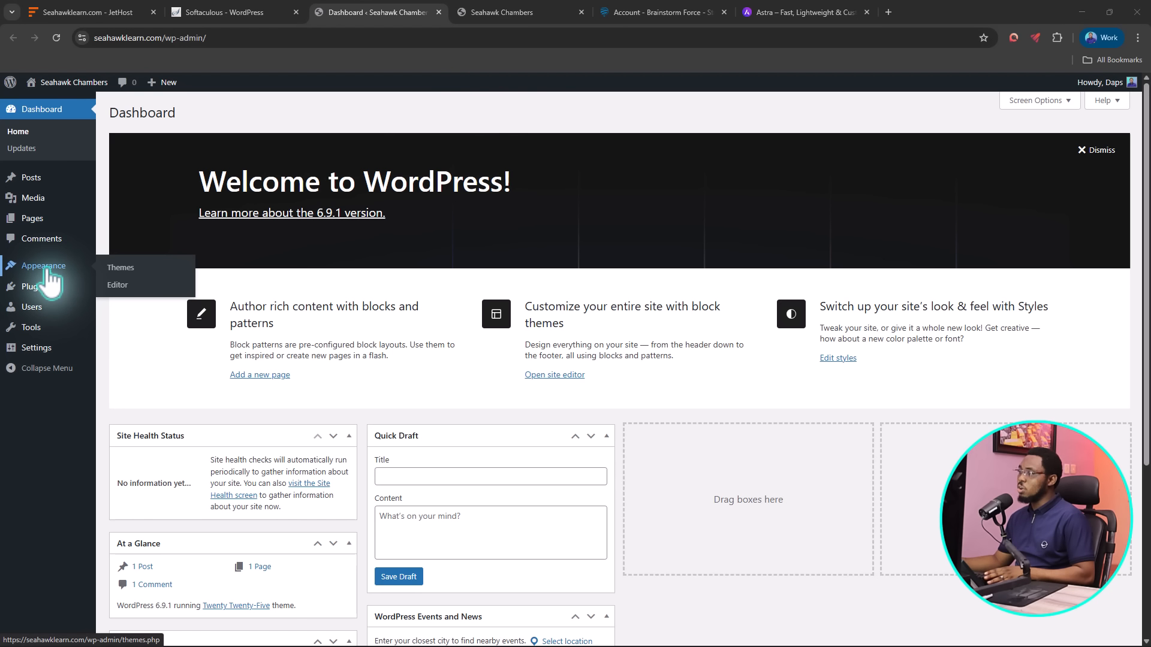
{"action": "left_click", "coordinate": [125, 270]}
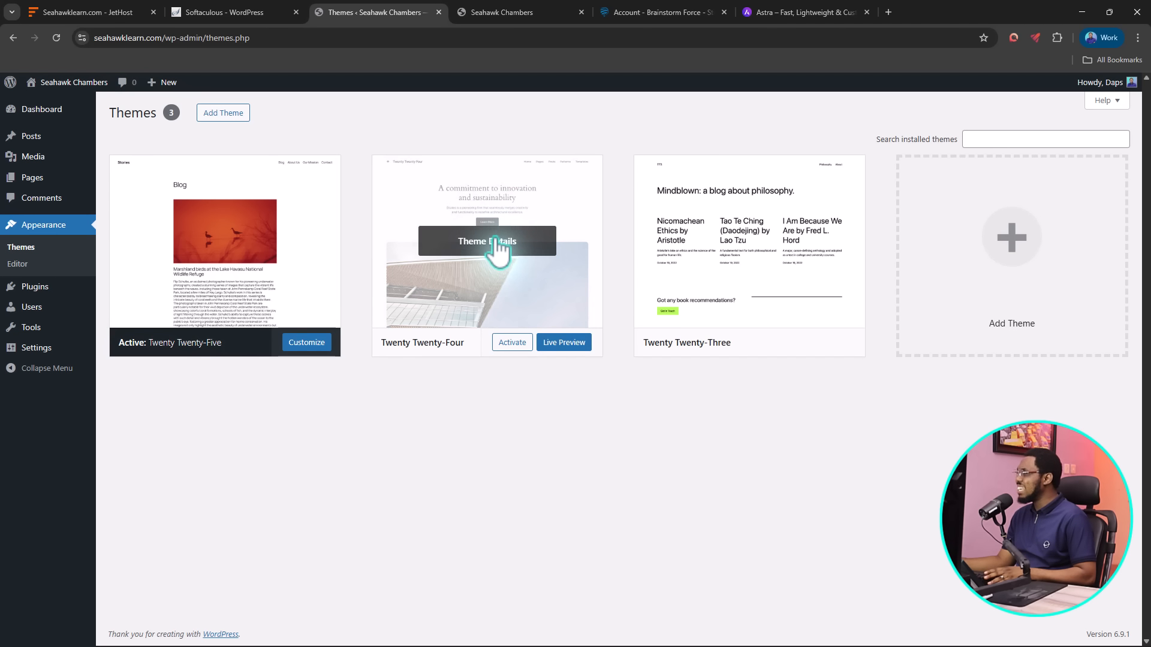
Delete the unused Twenty Twenty-Four and Twenty Twenty-Three themes and confirm both deletions
{"action": "left_click", "coordinate": [498, 241]}
{"action": "left_click", "coordinate": [674, 615]}
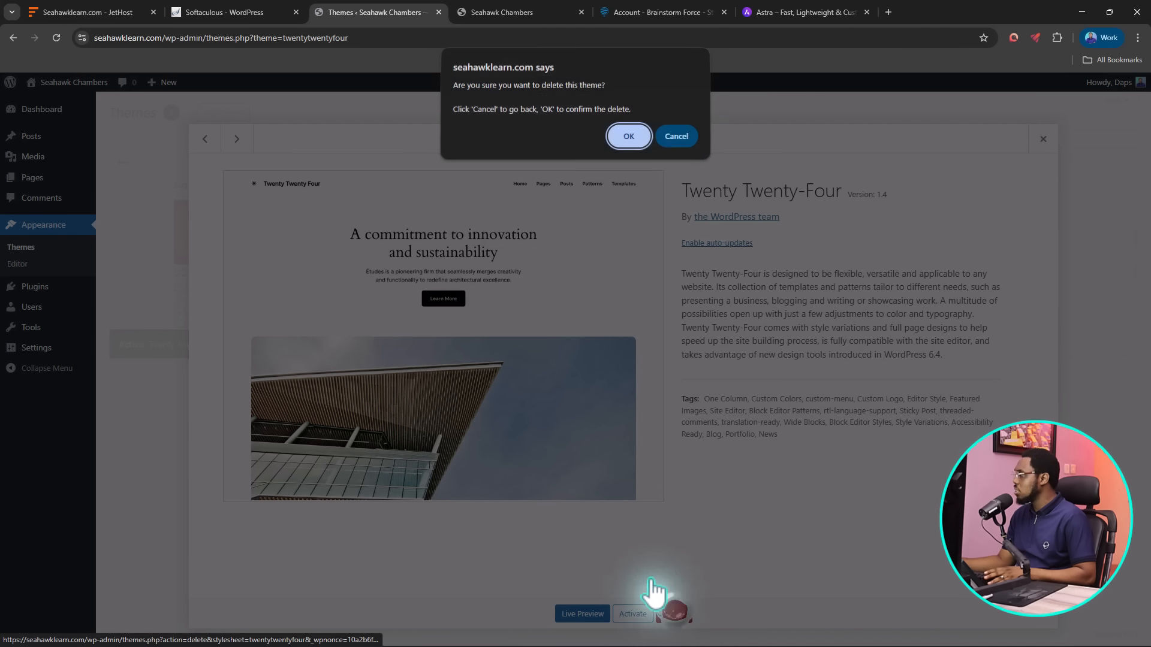
{"action": "left_click", "coordinate": [639, 141]}
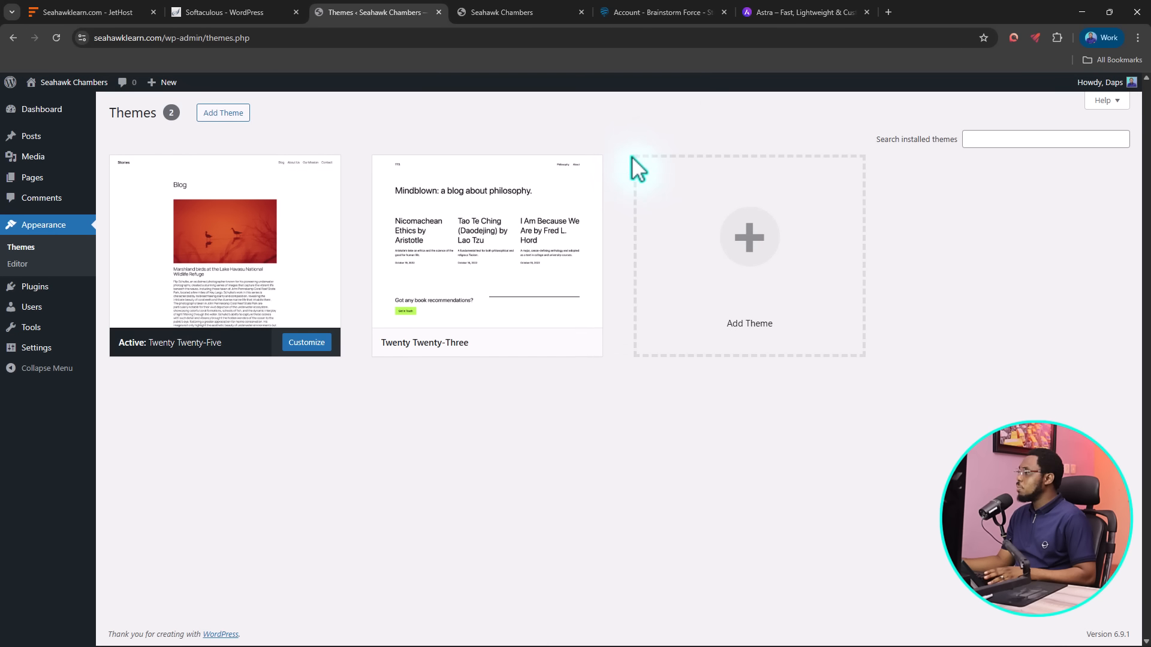
{"action": "left_click", "coordinate": [470, 249]}
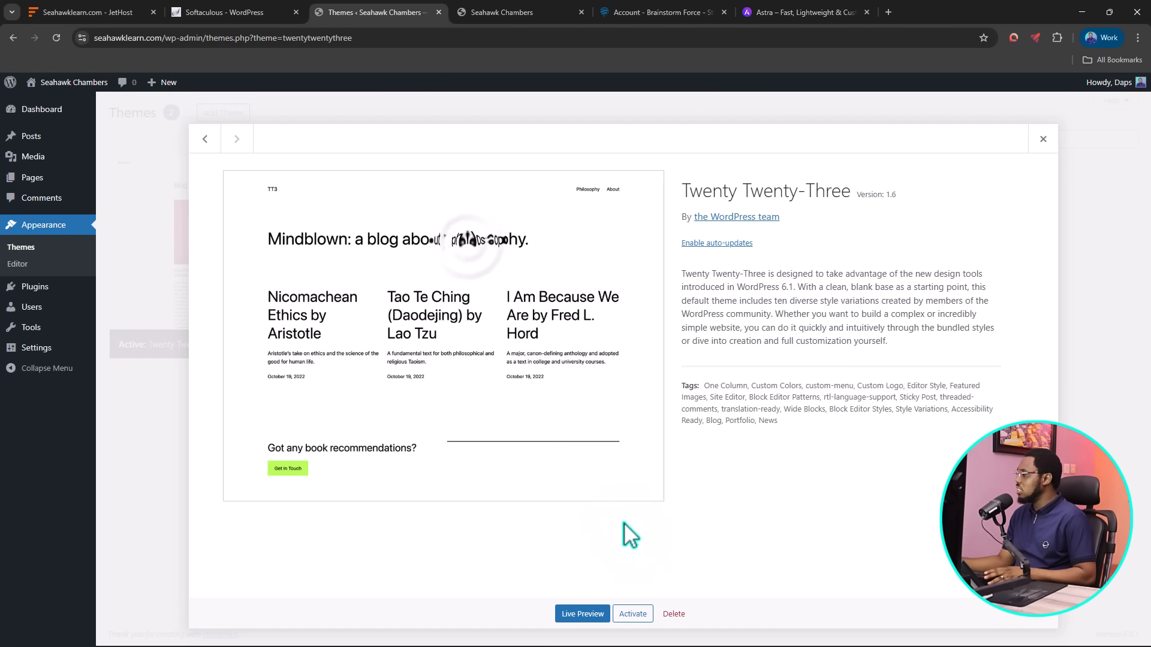
{"action": "left_click", "coordinate": [674, 614]}
{"action": "left_click", "coordinate": [628, 138]}
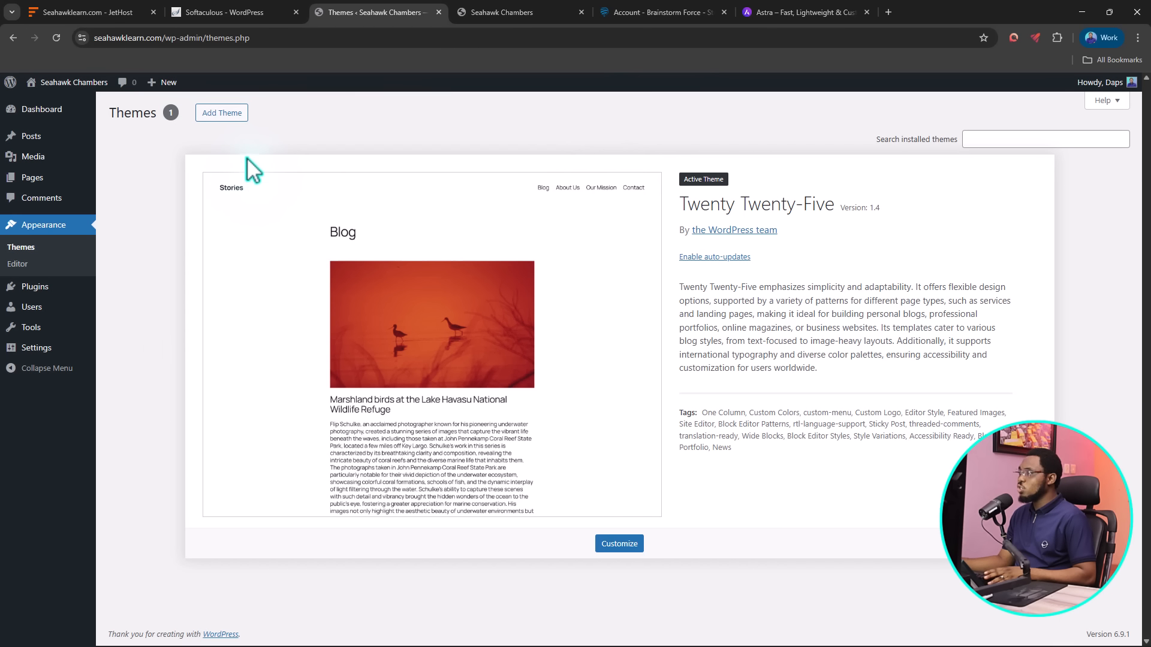
Add the Astra theme from the popular themes and activate it
{"action": "left_click", "coordinate": [225, 115]}
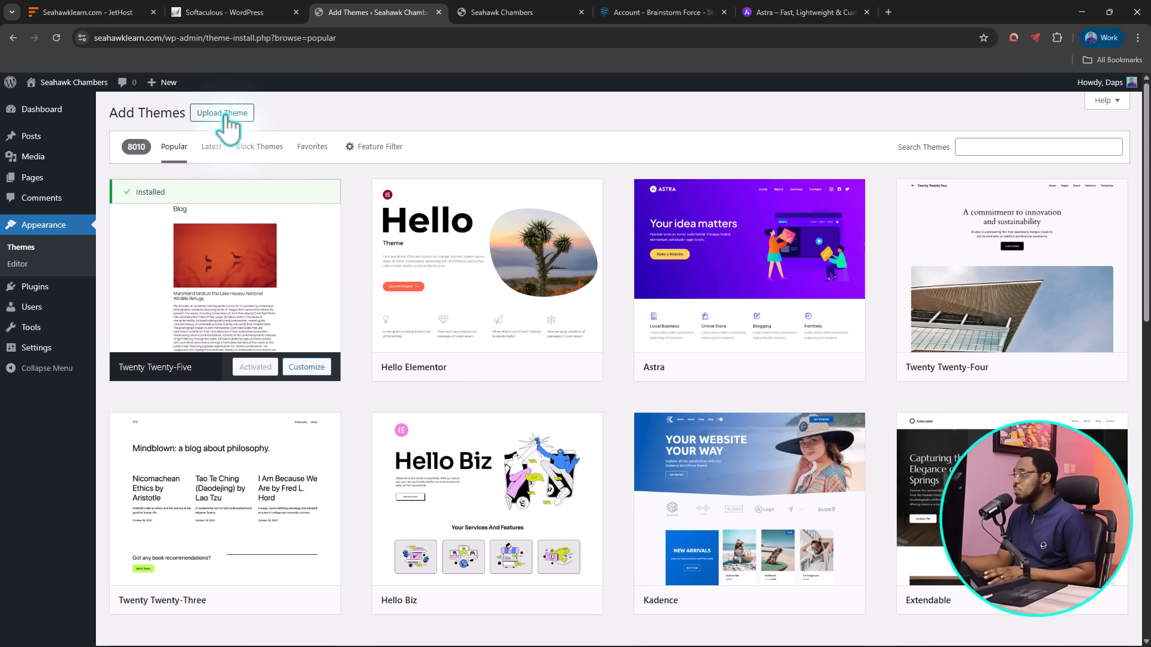
{"action": "mouse_move", "coordinate": [631, 294]}
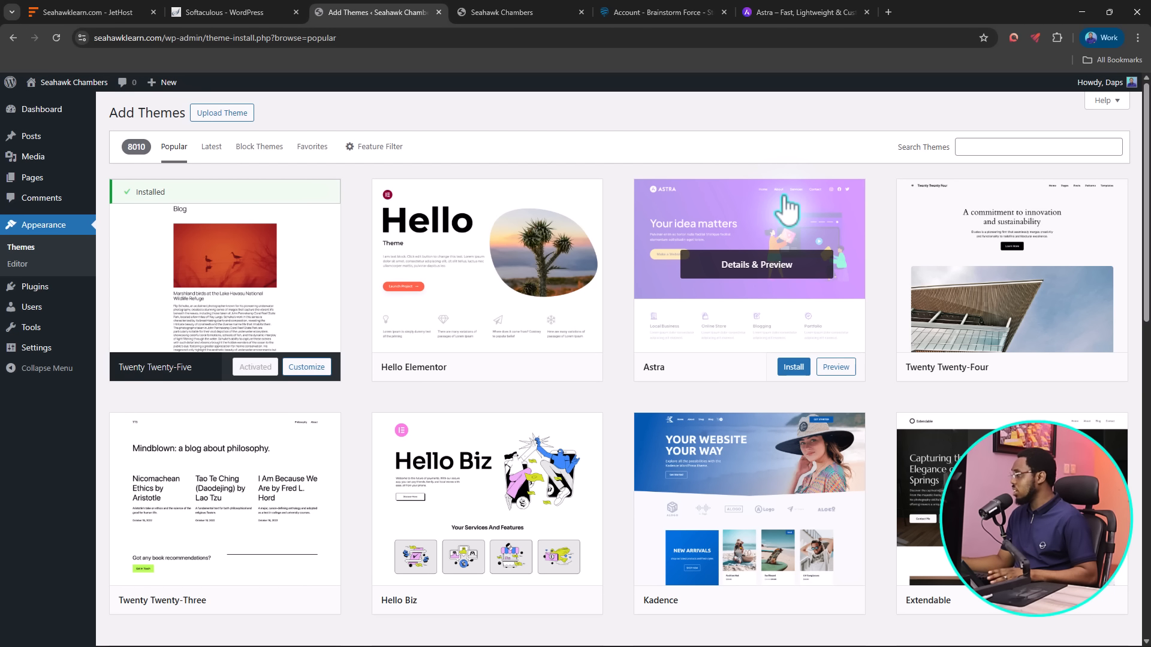
{"action": "left_click", "coordinate": [794, 367]}
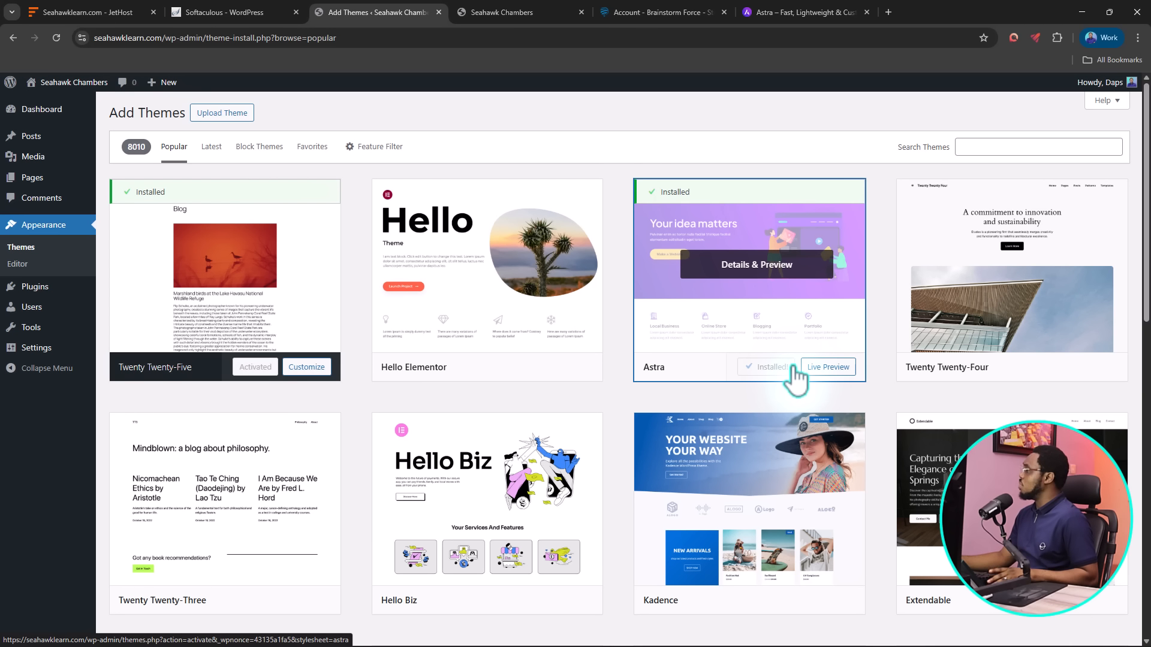
{"action": "left_click", "coordinate": [775, 368]}
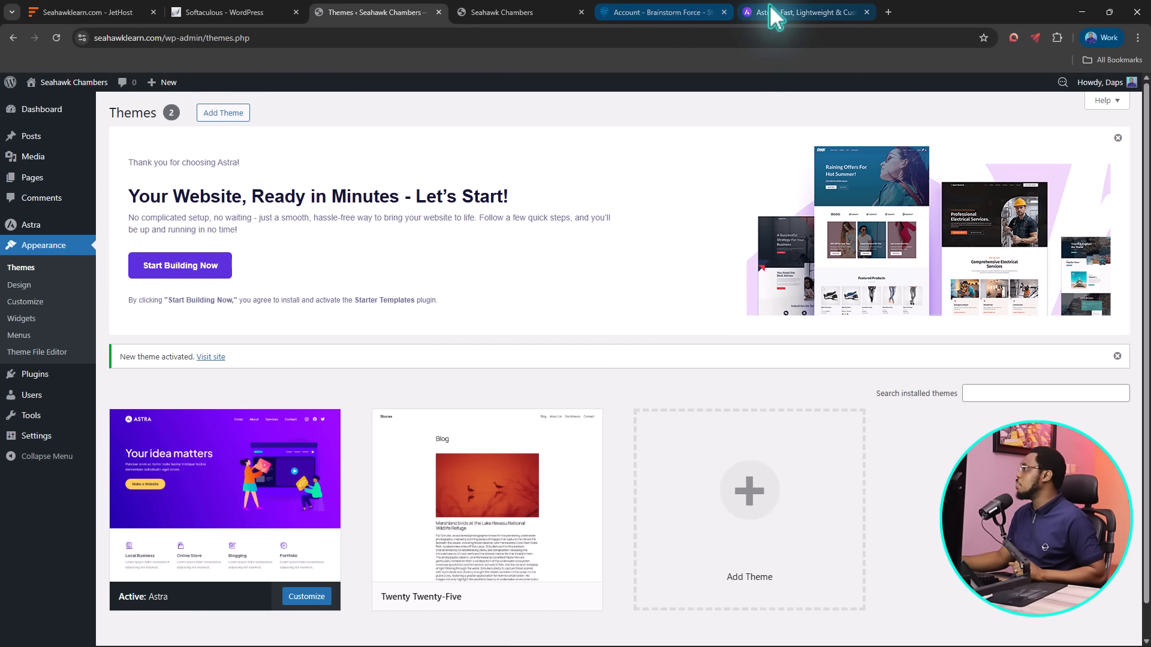
Switch to the Astra website and examine its pre-built website library and the supported page builders
{"action": "left_click", "coordinate": [763, 11]}
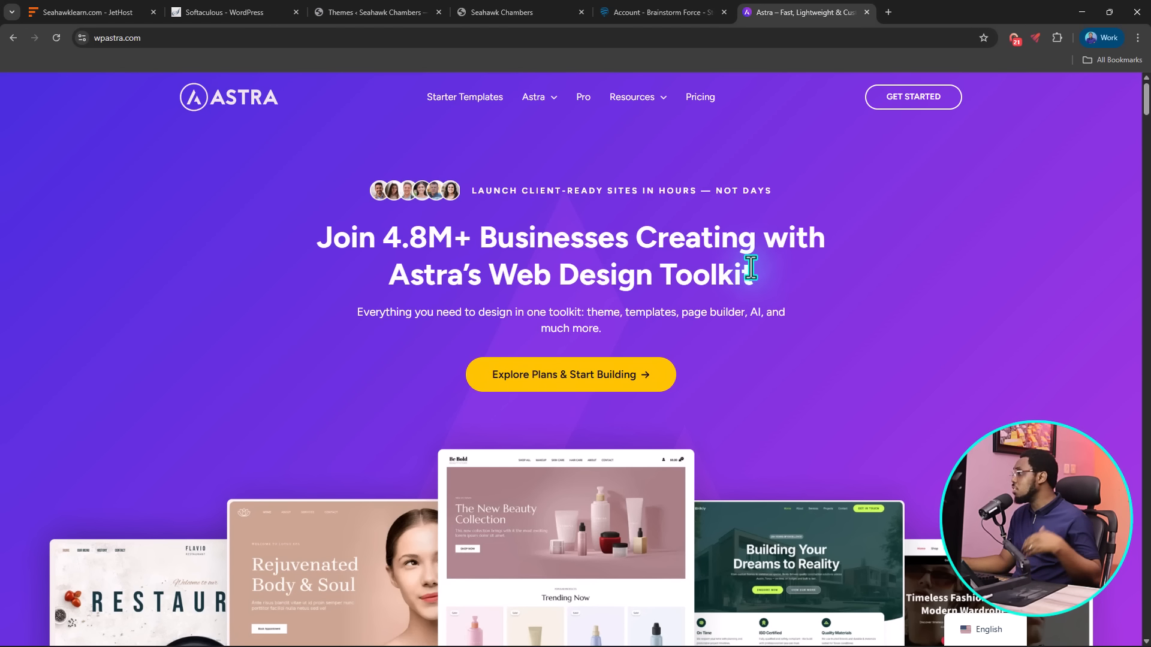
{"action": "scroll", "coordinate": [755, 272], "scroll_direction": "down", "scroll_amount": 10}
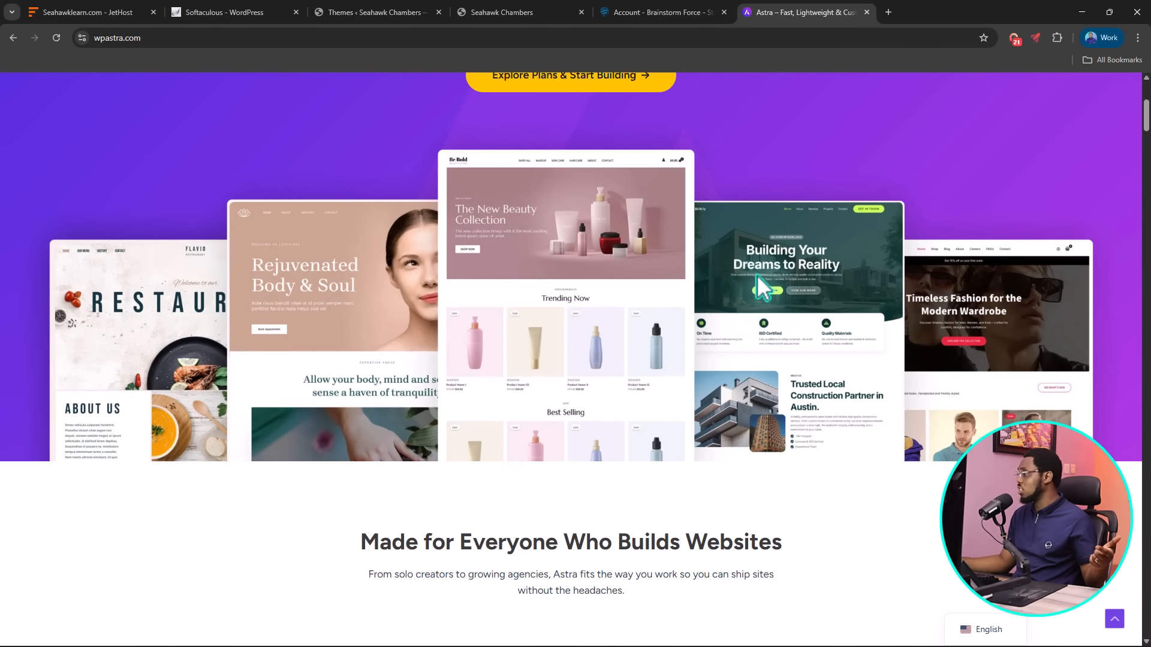
{"action": "scroll", "coordinate": [761, 291], "scroll_direction": "down", "scroll_amount": 5}
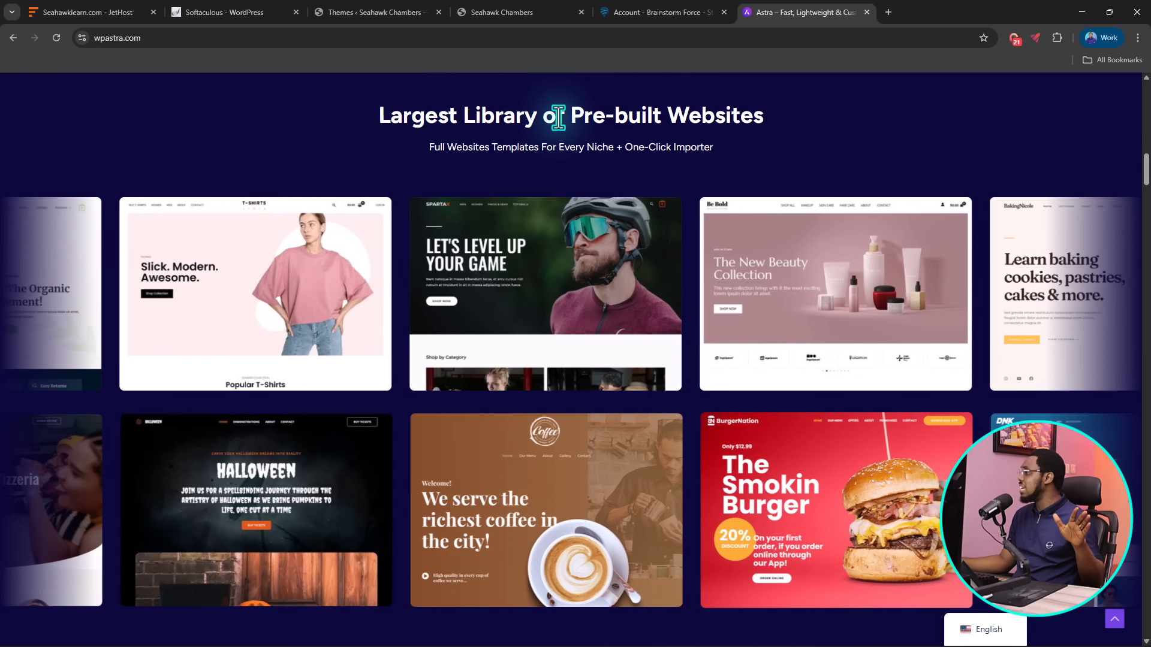
{"action": "scroll", "coordinate": [624, 132], "scroll_direction": "down", "scroll_amount": 8}
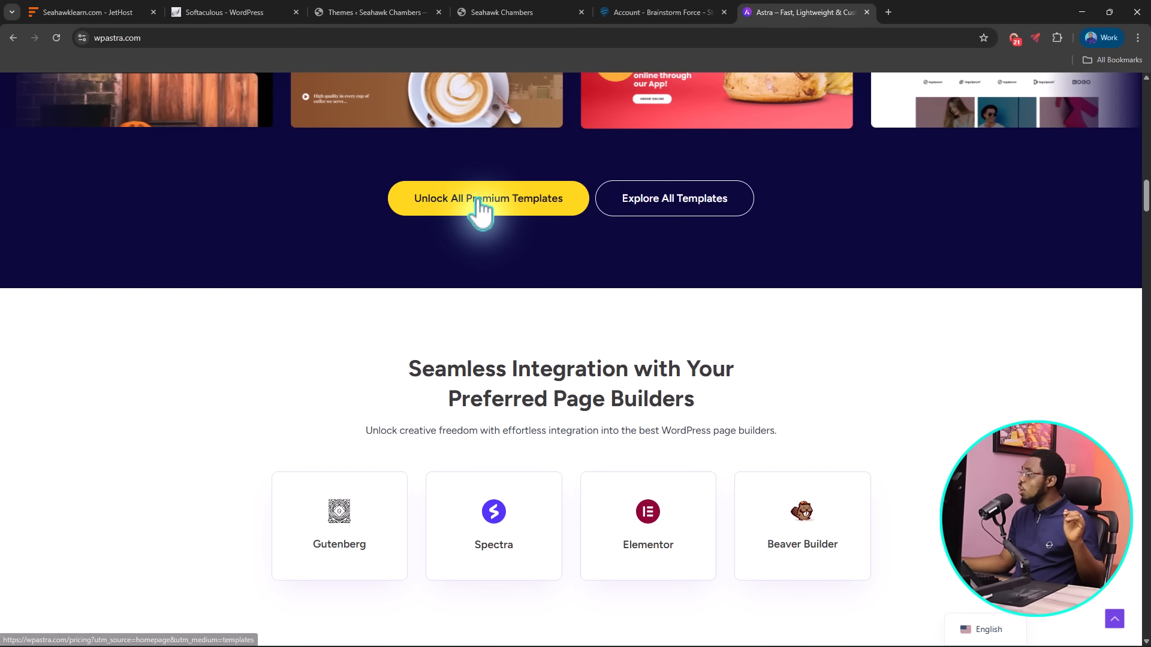
{"action": "scroll", "coordinate": [479, 207], "scroll_direction": "down", "scroll_amount": 3}
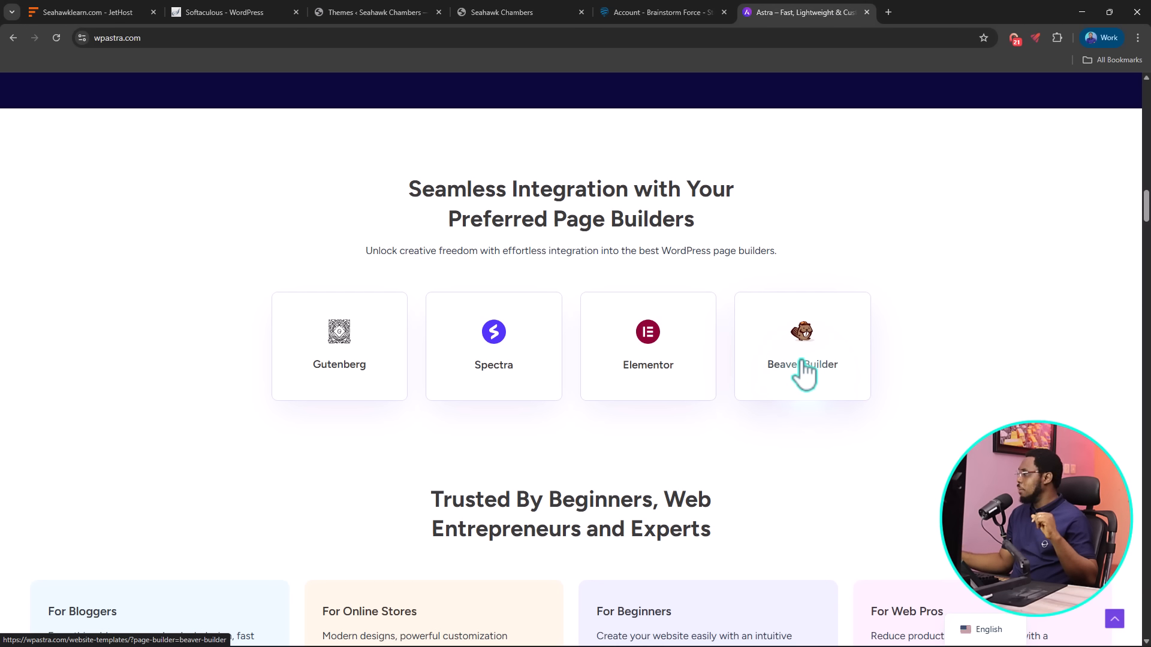
Look through the Astra homepage's customer reviews and its library of pre-built websites
{"action": "scroll", "coordinate": [803, 371], "scroll_direction": "down", "scroll_amount": 15}
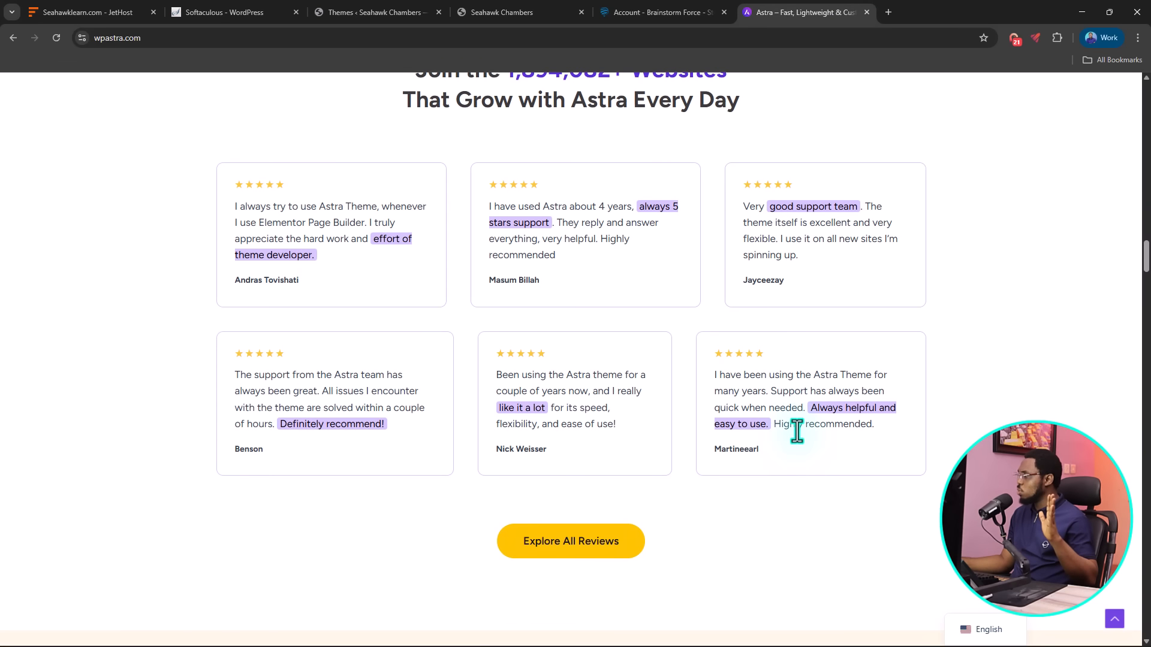
{"action": "scroll", "coordinate": [796, 437], "scroll_direction": "up", "scroll_amount": 8}
{"action": "scroll", "coordinate": [794, 422], "scroll_direction": "up", "scroll_amount": 15}
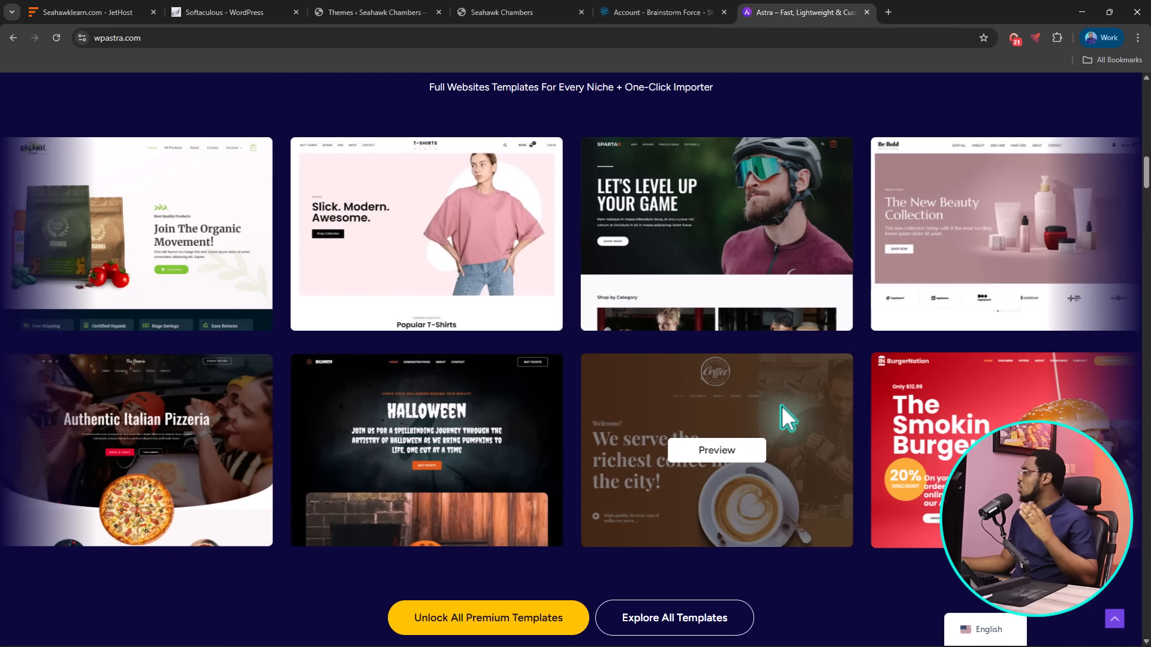
{"action": "scroll", "coordinate": [781, 405], "scroll_direction": "up", "scroll_amount": 4}
{"action": "scroll", "coordinate": [782, 406], "scroll_direction": "down", "scroll_amount": 6}
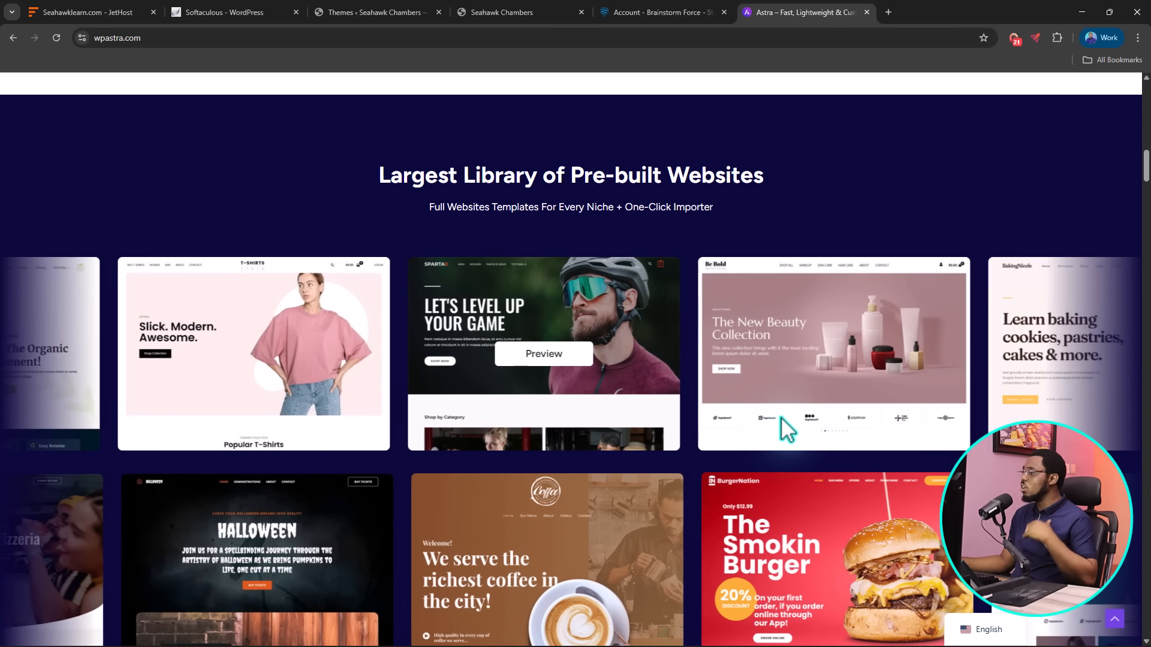
{"action": "scroll", "coordinate": [785, 427], "scroll_direction": "up", "scroll_amount": 15}
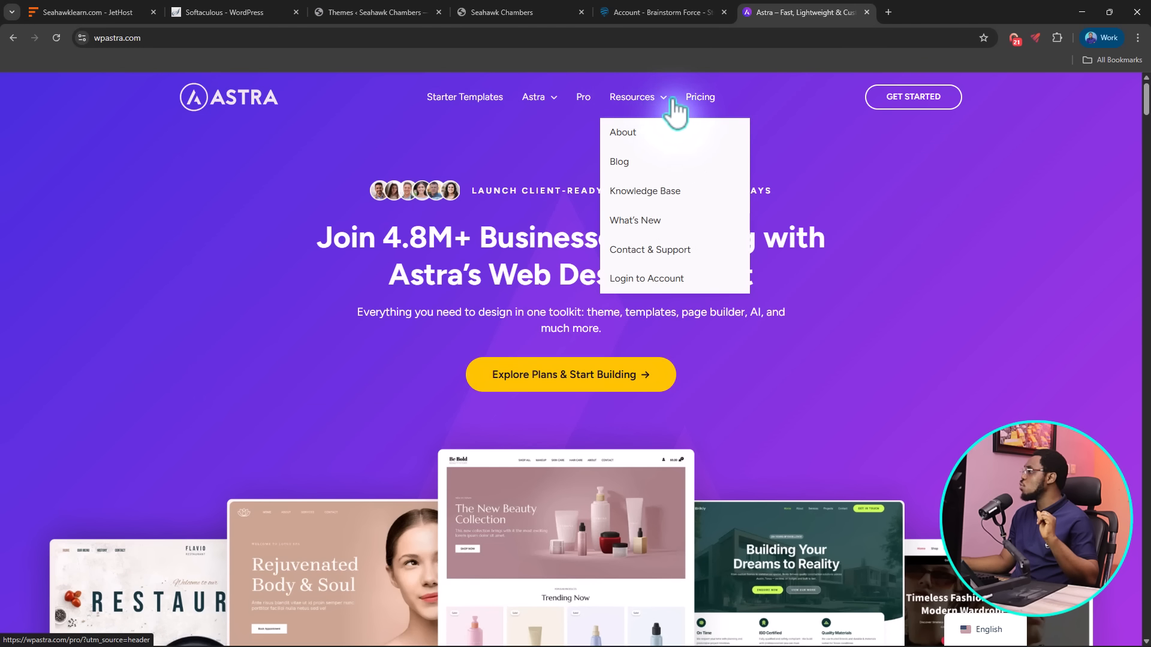
Open Astra's pricing page and examine the features, integrations and bundled plugins listed for the Astra Pro plan
{"action": "left_click", "coordinate": [699, 99]}
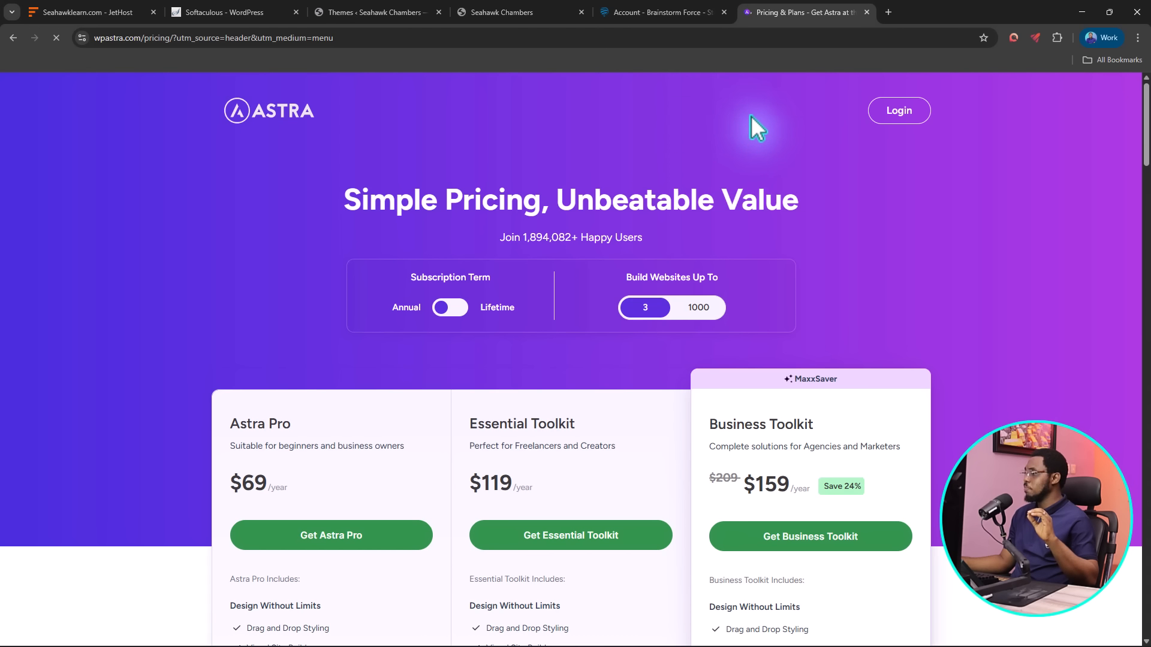
{"action": "scroll", "coordinate": [753, 116], "scroll_direction": "down", "scroll_amount": 2}
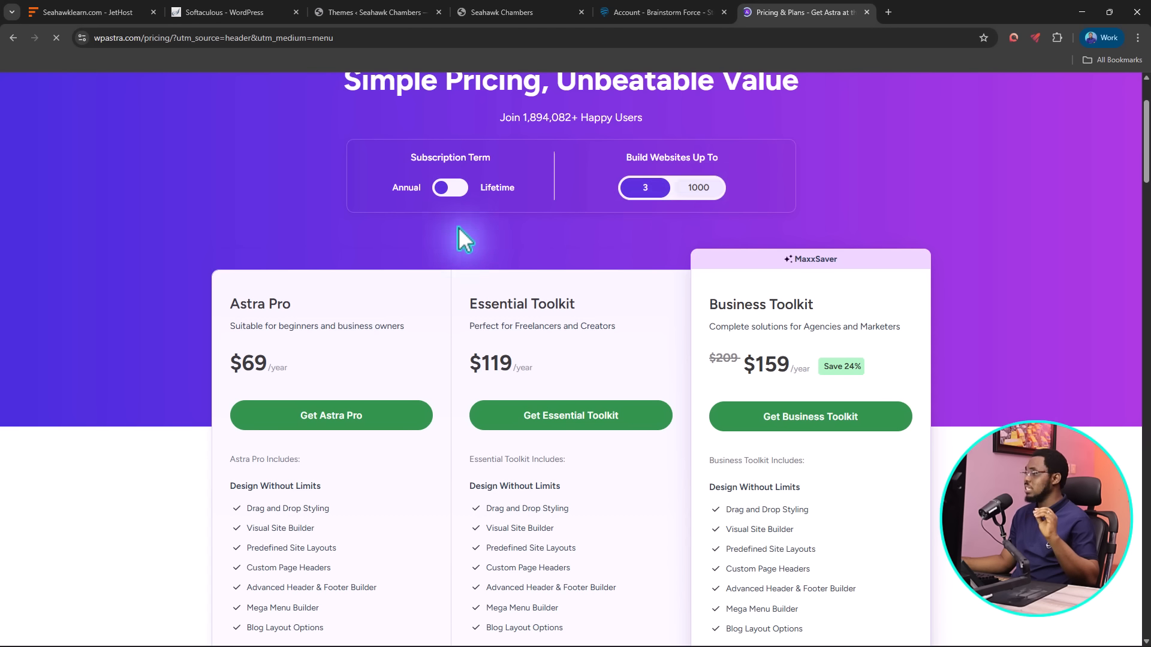
{"action": "scroll", "coordinate": [268, 272], "scroll_direction": "down", "scroll_amount": 5}
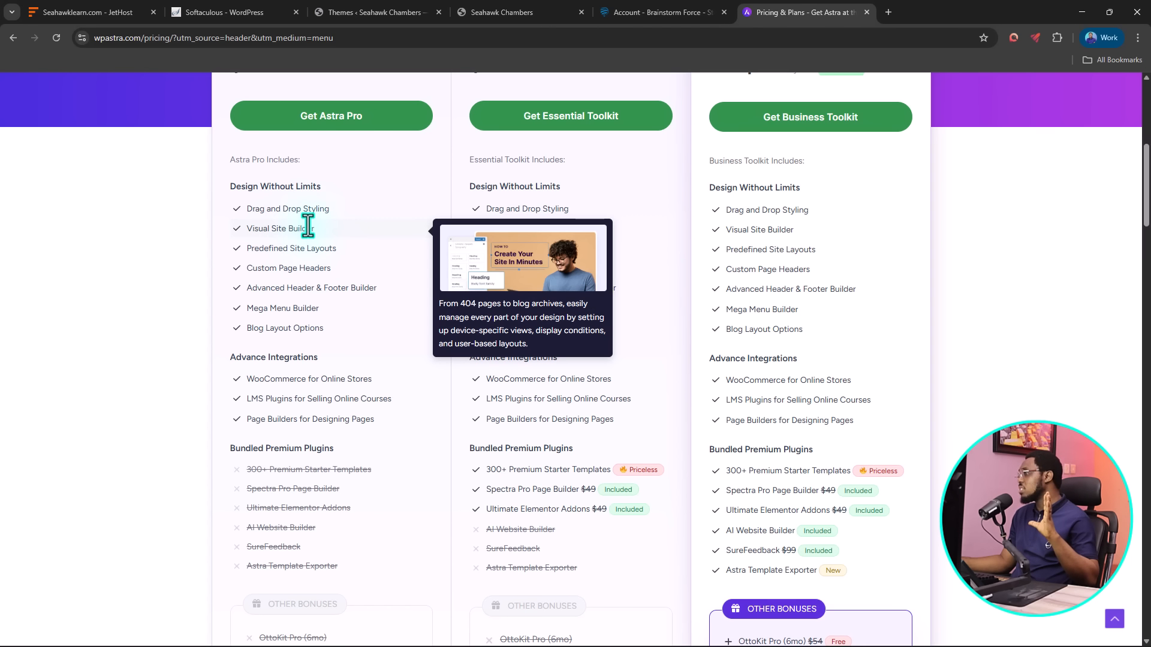
{"action": "mouse_move", "coordinate": [310, 270]}
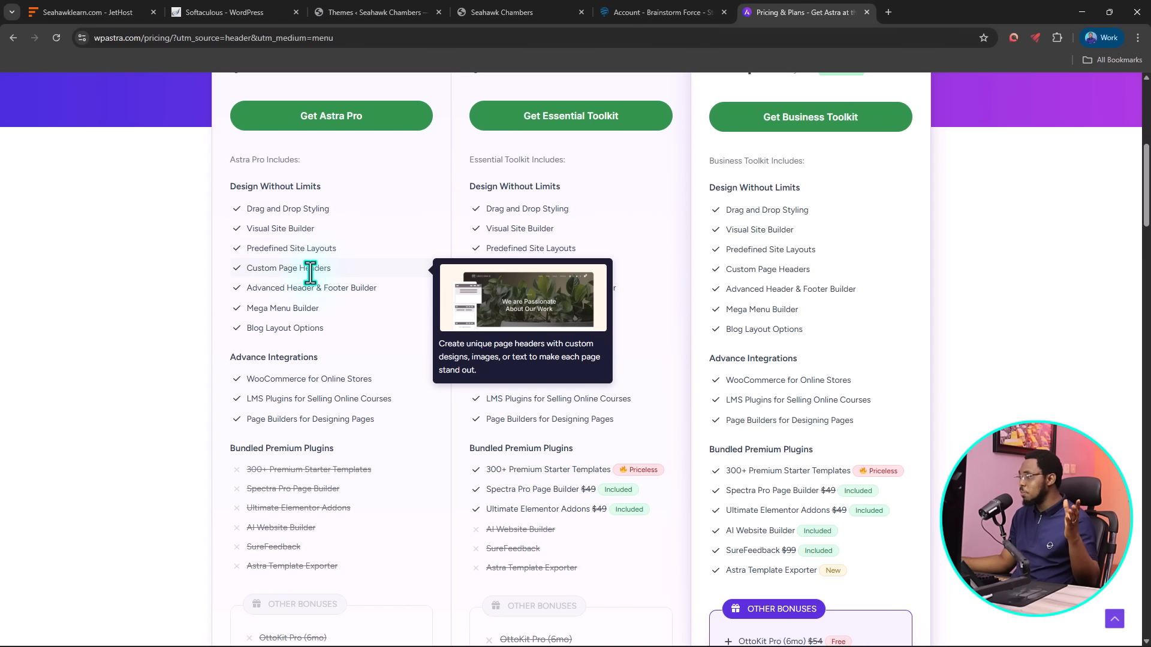
{"action": "scroll", "coordinate": [310, 269], "scroll_direction": "down", "scroll_amount": 1}
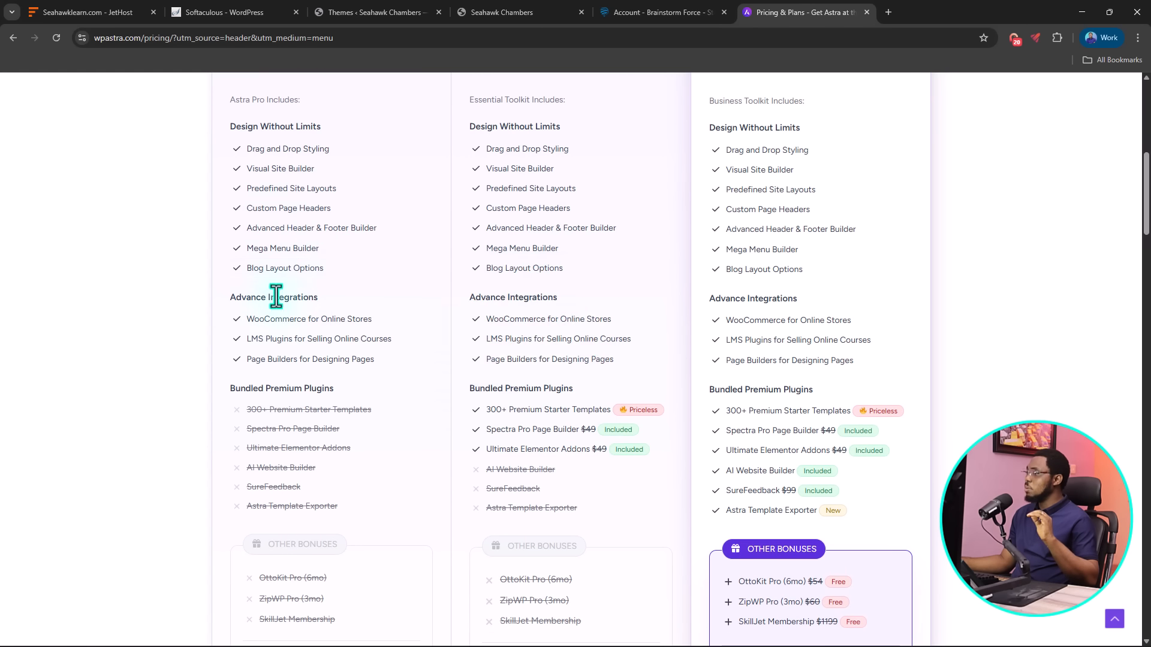
{"action": "scroll", "coordinate": [311, 419], "scroll_direction": "down", "scroll_amount": 3}
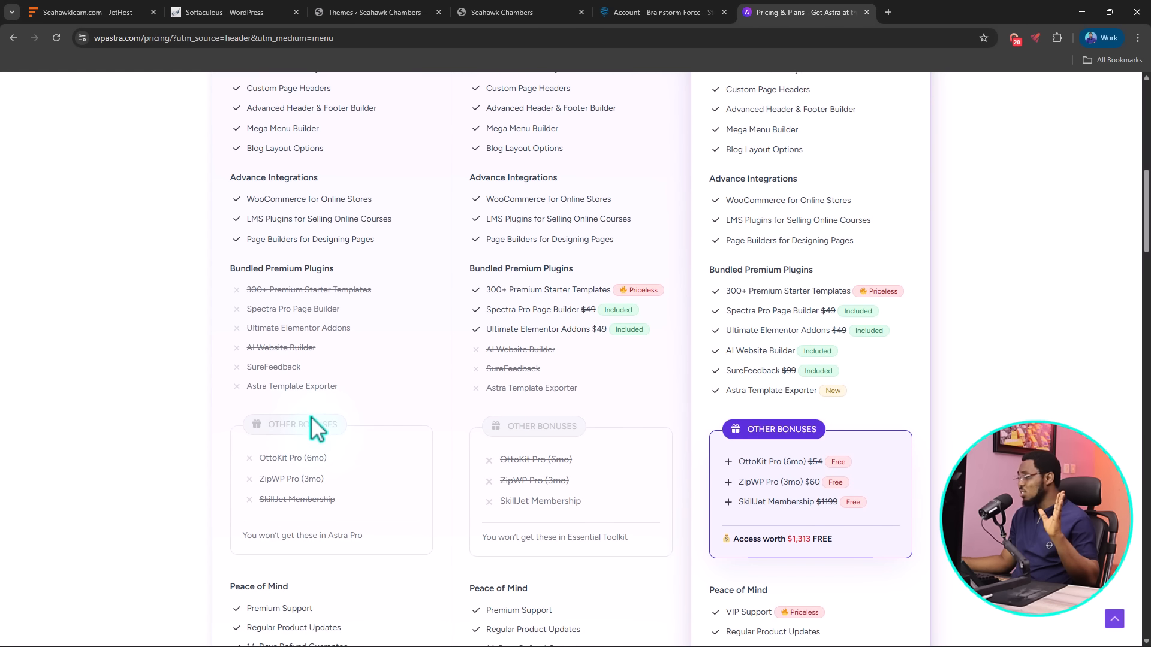
{"action": "scroll", "coordinate": [309, 413], "scroll_direction": "up", "scroll_amount": 3}
{"action": "scroll", "coordinate": [308, 413], "scroll_direction": "down", "scroll_amount": 6}
{"action": "scroll", "coordinate": [308, 412], "scroll_direction": "up", "scroll_amount": 7}
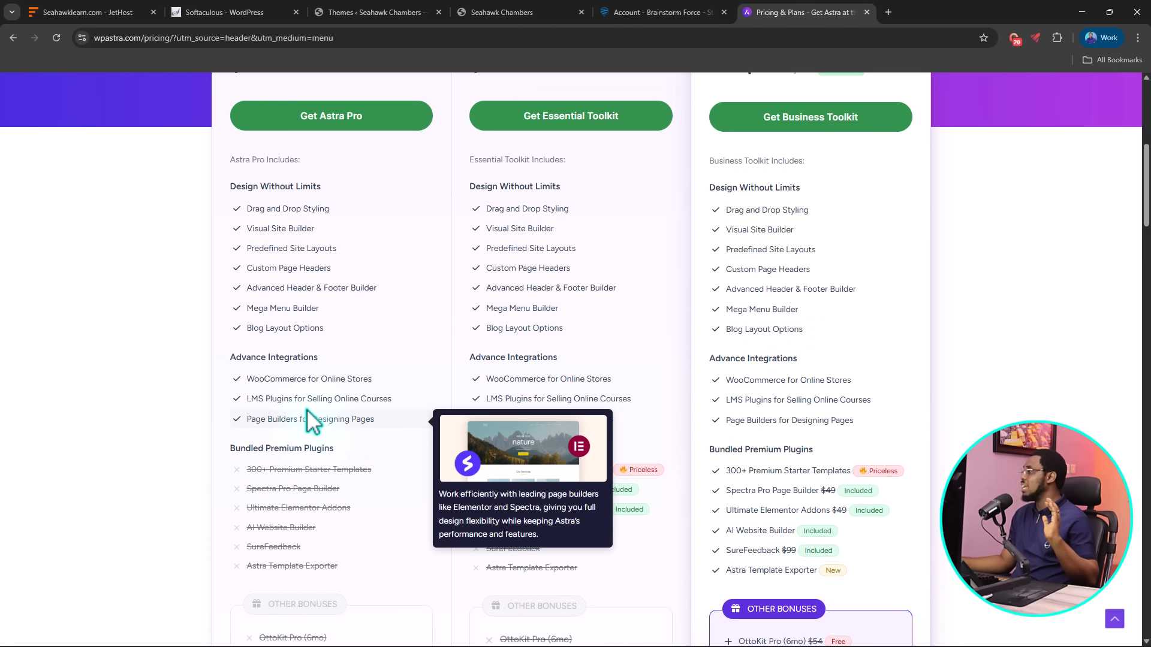
{"action": "scroll", "coordinate": [307, 409], "scroll_direction": "up", "scroll_amount": 5}
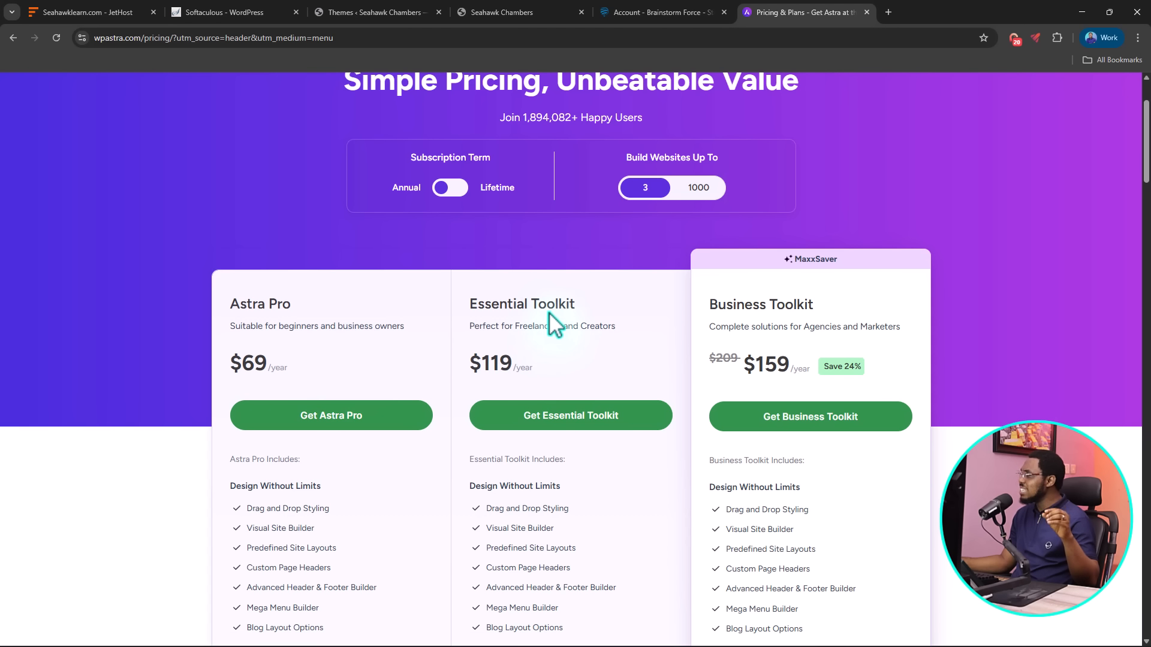
Examine the Essential Toolkit plan's features, including its premium starter templates, Spectra Pro Page Builder and Ultimate Elementor Addons
{"action": "scroll", "coordinate": [547, 314], "scroll_direction": "down", "scroll_amount": 2}
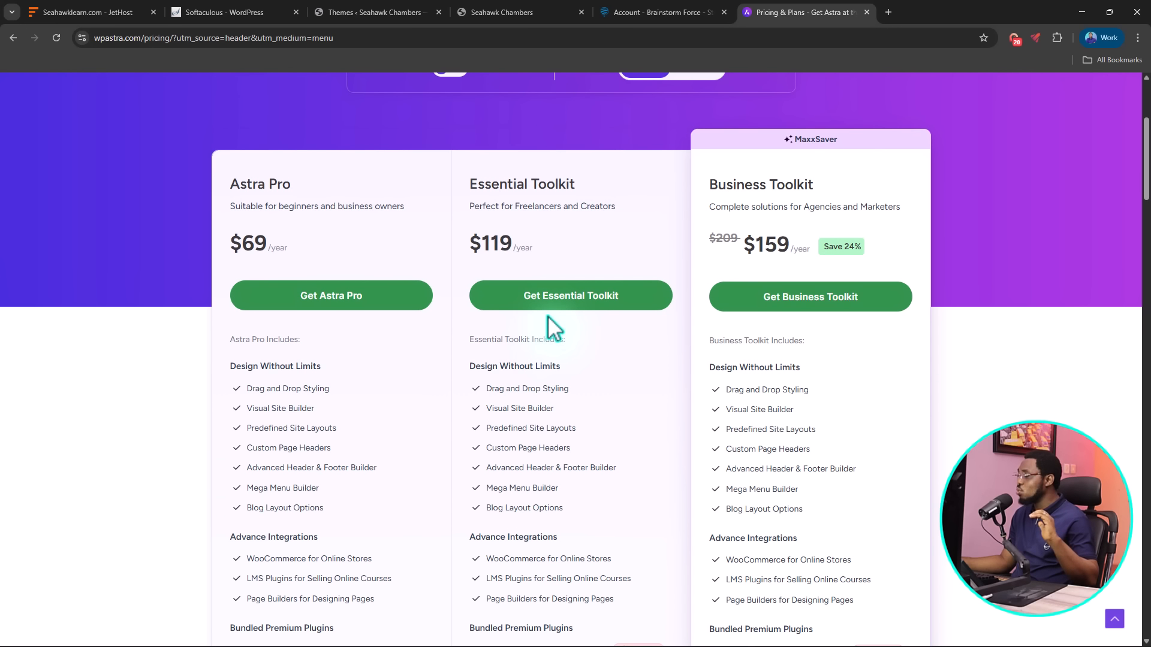
{"action": "scroll", "coordinate": [547, 317], "scroll_direction": "down", "scroll_amount": 3}
{"action": "mouse_move", "coordinate": [548, 318]}
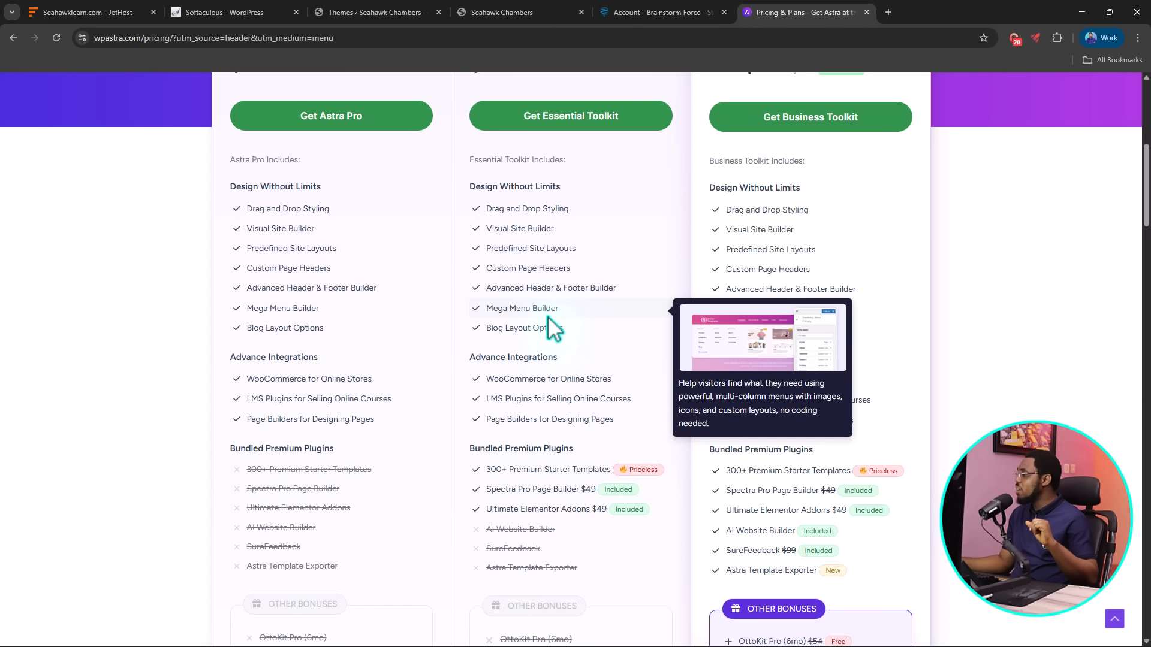
{"action": "mouse_move", "coordinate": [514, 471]}
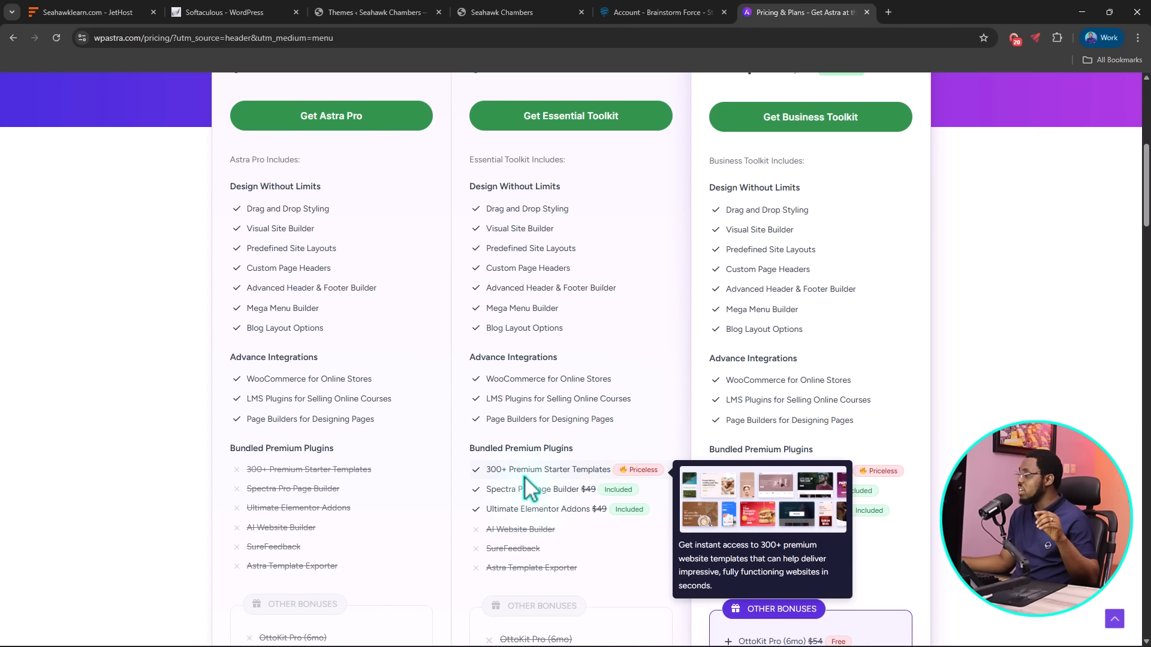
{"action": "mouse_move", "coordinate": [513, 491]}
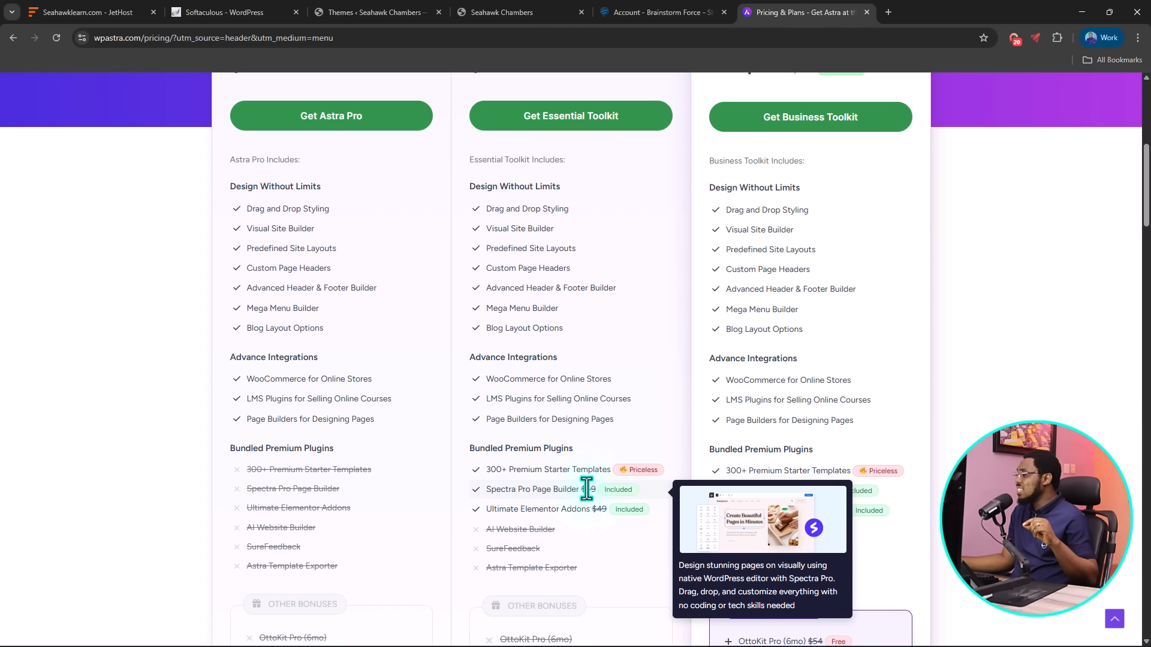
{"action": "mouse_move", "coordinate": [532, 509]}
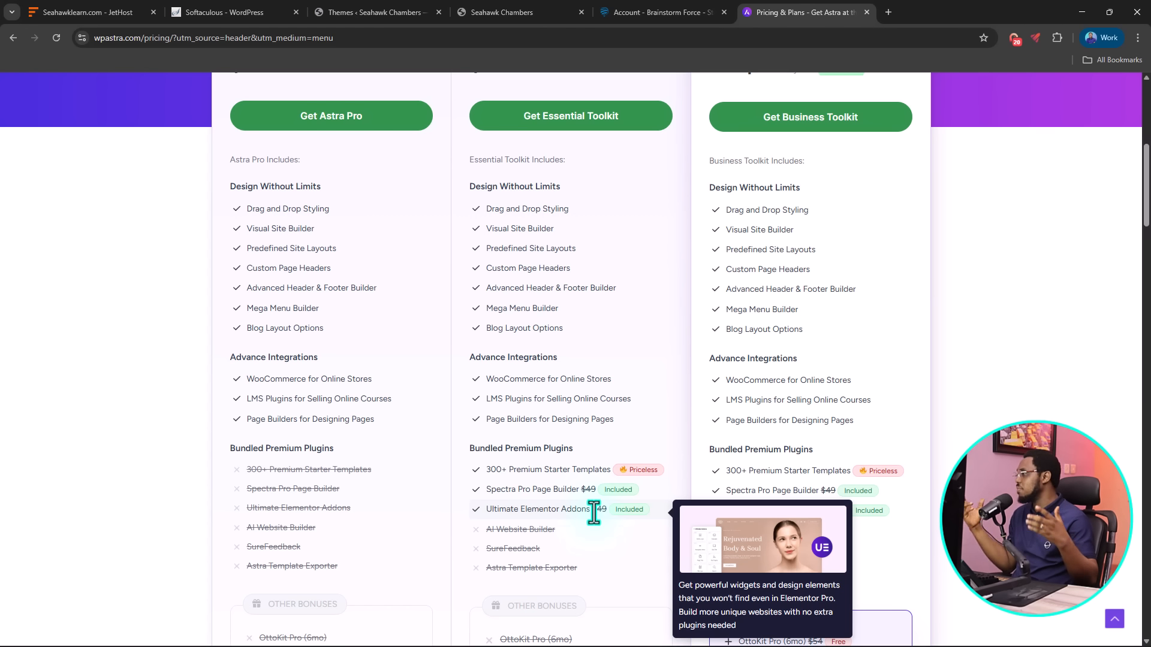
{"action": "mouse_move", "coordinate": [552, 479]}
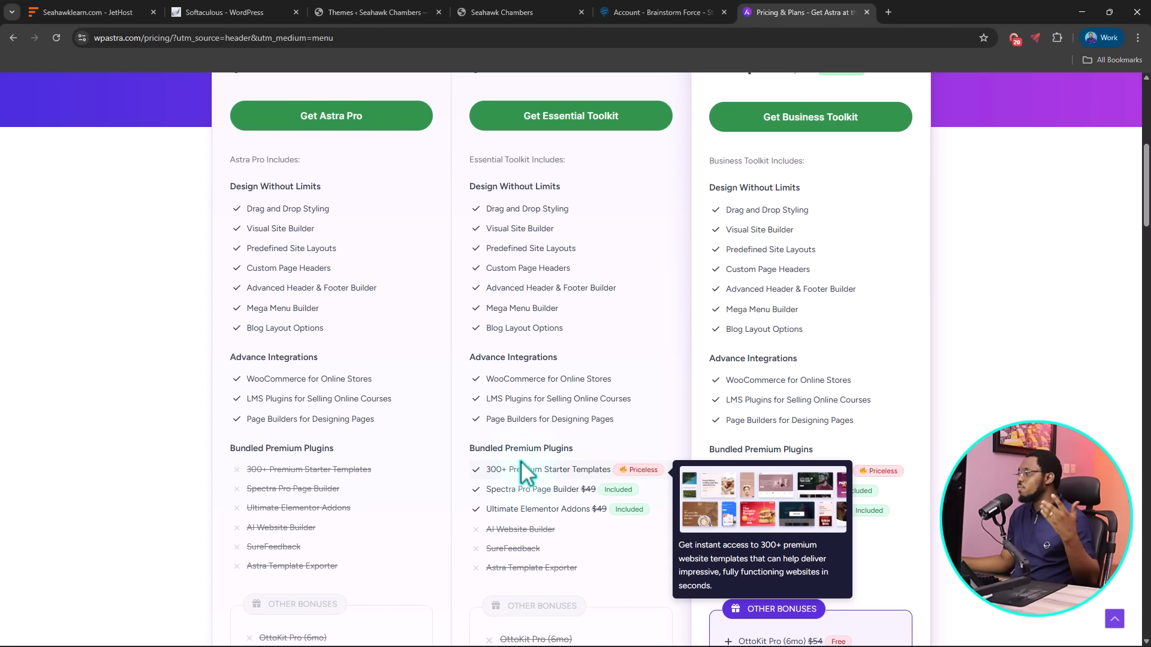
Switch to the Brainstorm Force account page and view the plugins and licences under the Essential Toolkit
{"action": "scroll", "coordinate": [520, 462], "scroll_direction": "up", "scroll_amount": 5}
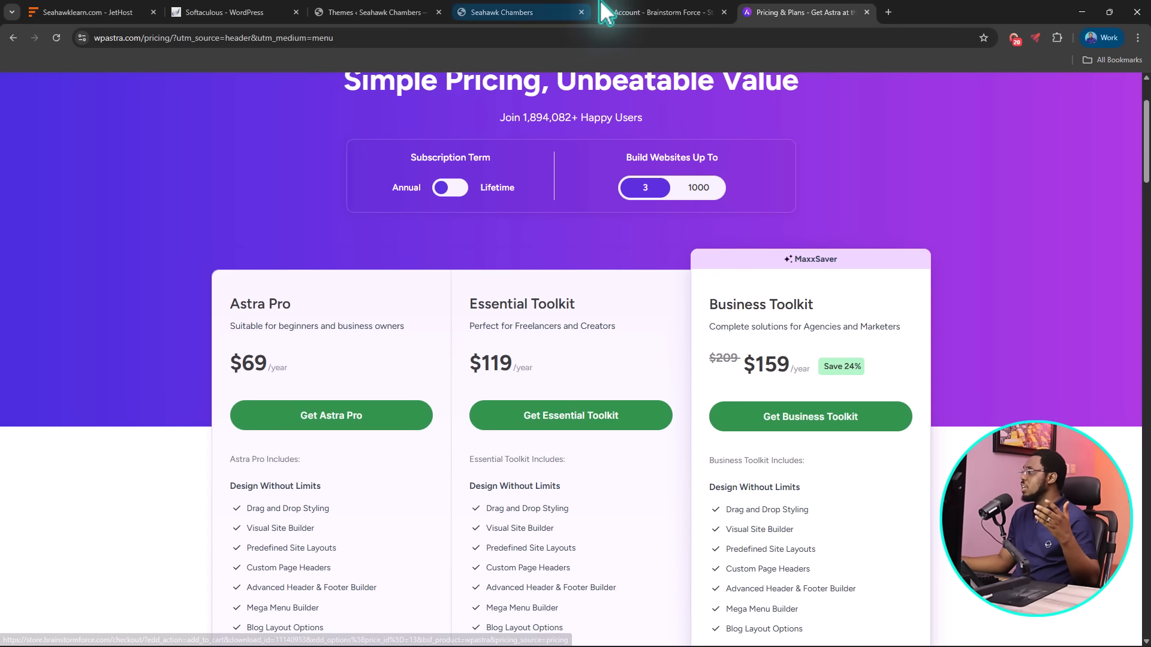
{"action": "left_click", "coordinate": [643, 11]}
{"action": "scroll", "coordinate": [291, 261], "scroll_direction": "down", "scroll_amount": 5}
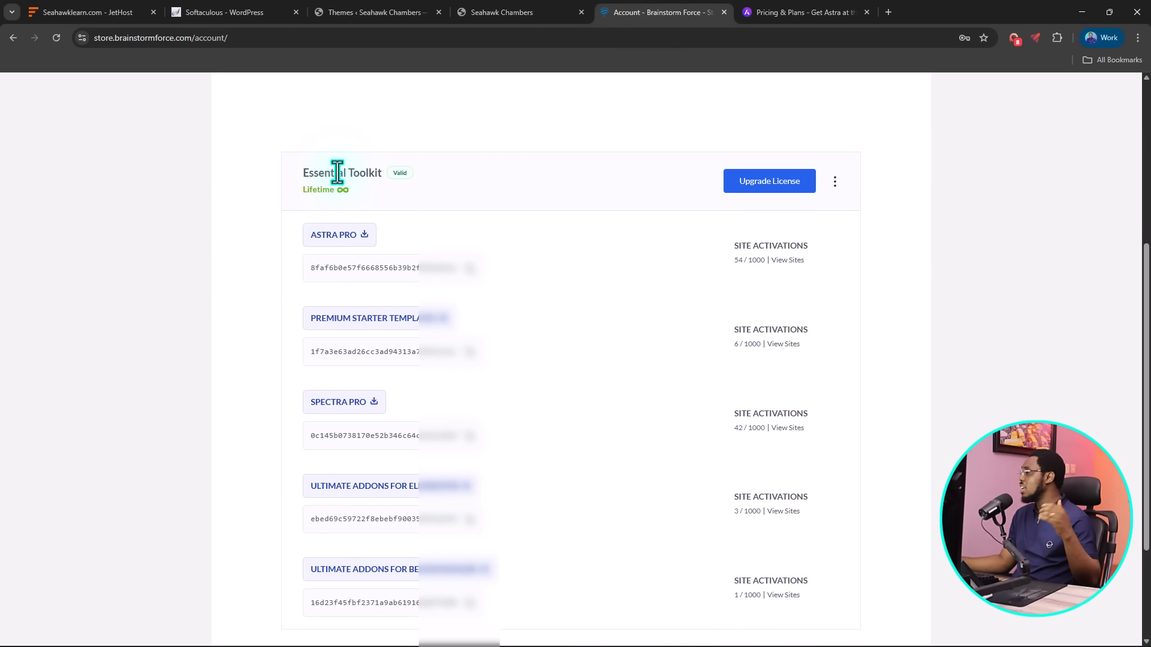
Return to Astra's pricing page, compare lifetime prices for 3 and 1000 websites, and restore annual pricing for 3 websites
{"action": "left_click", "coordinate": [796, 12]}
{"action": "left_click", "coordinate": [456, 189]}
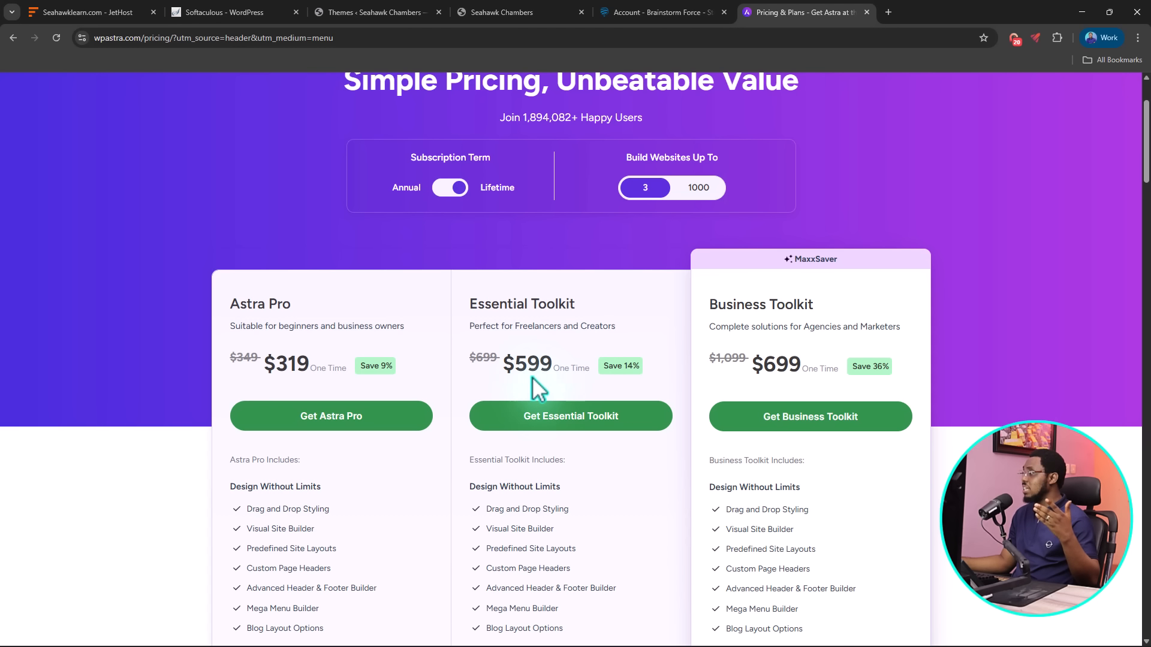
{"action": "left_click", "coordinate": [697, 189]}
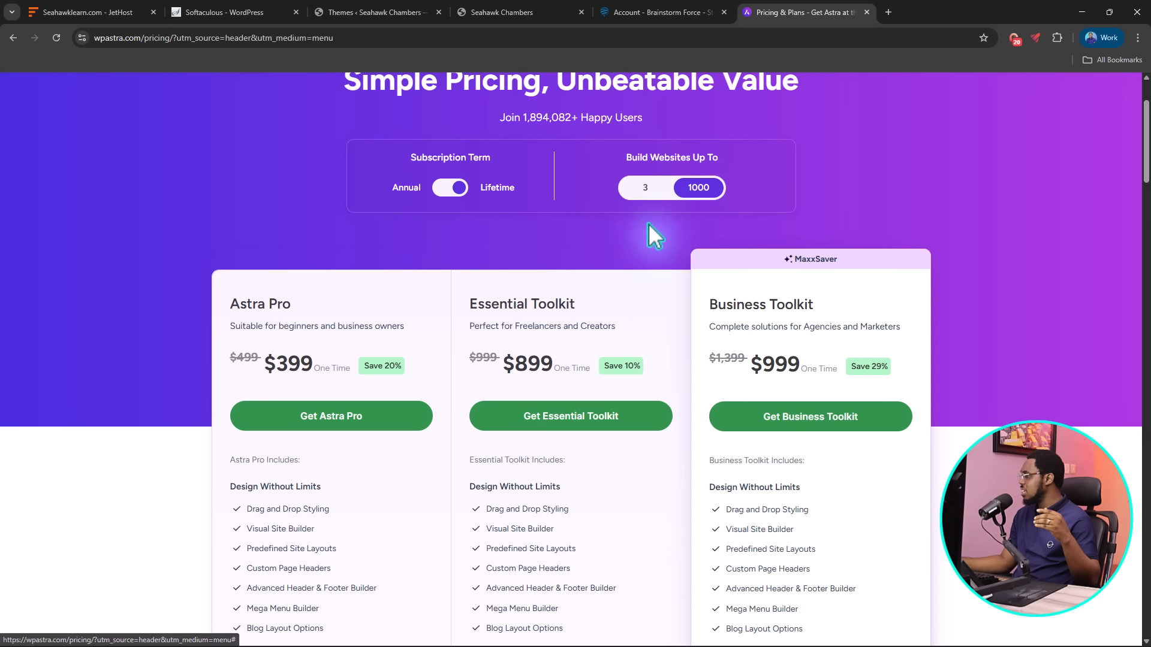
{"action": "left_click", "coordinate": [646, 189]}
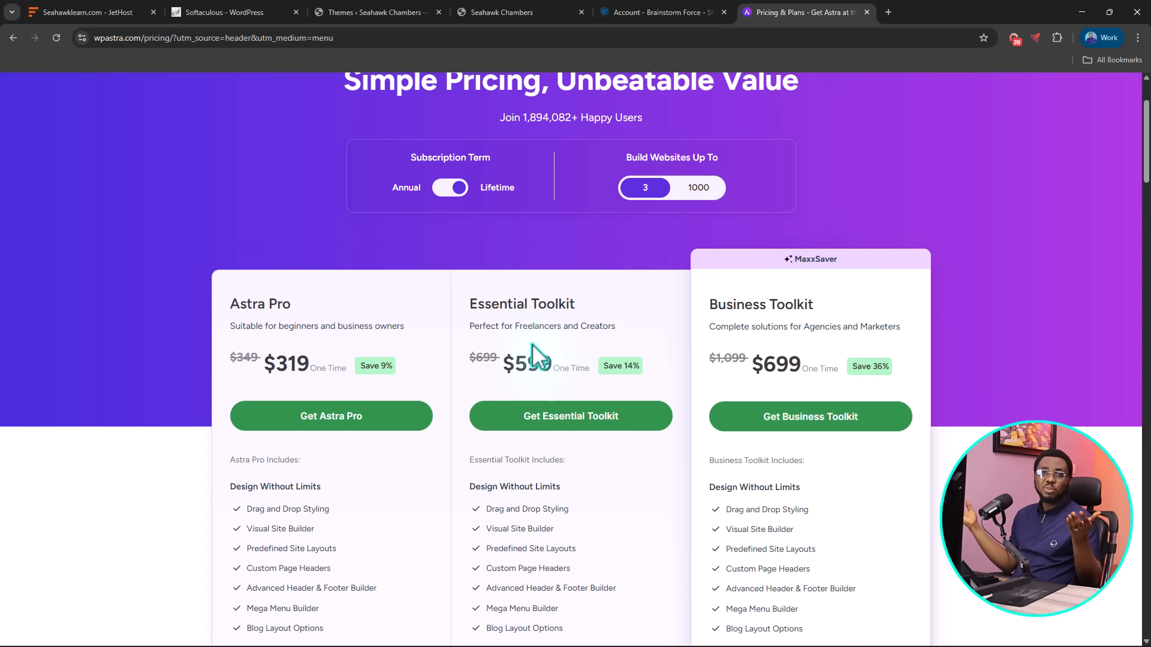
{"action": "left_click", "coordinate": [443, 190]}
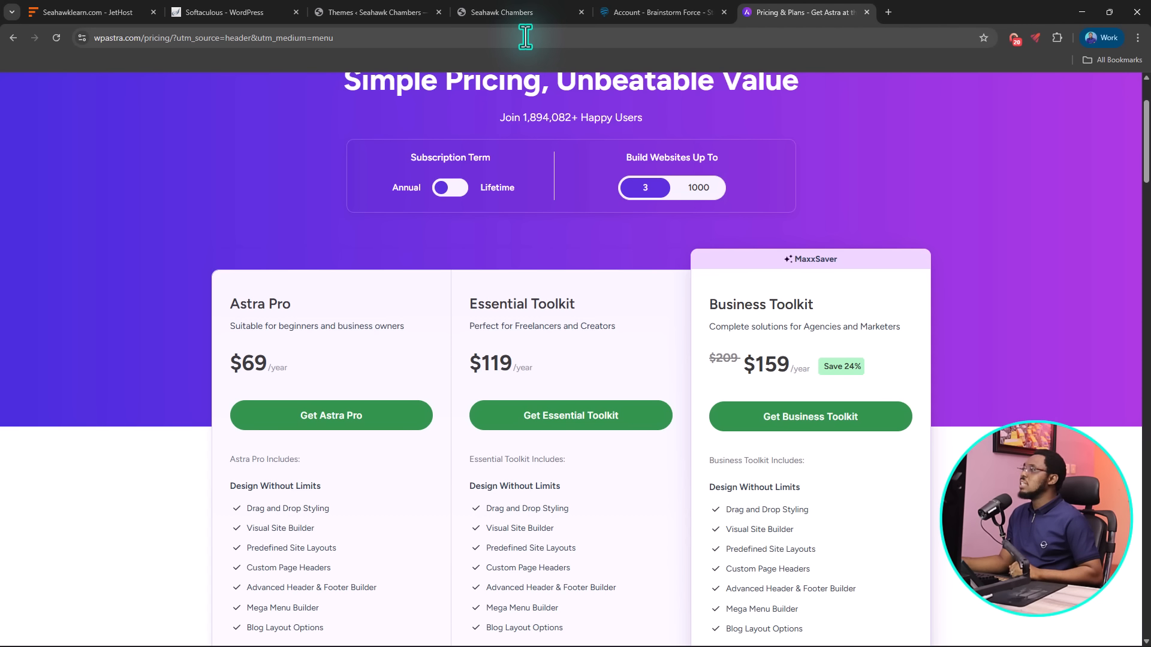
Return to the WordPress admin and install the Astra Pro add-on by uploading astra-addon-plugin-4.12.1.zip
{"action": "left_click", "coordinate": [335, 10]}
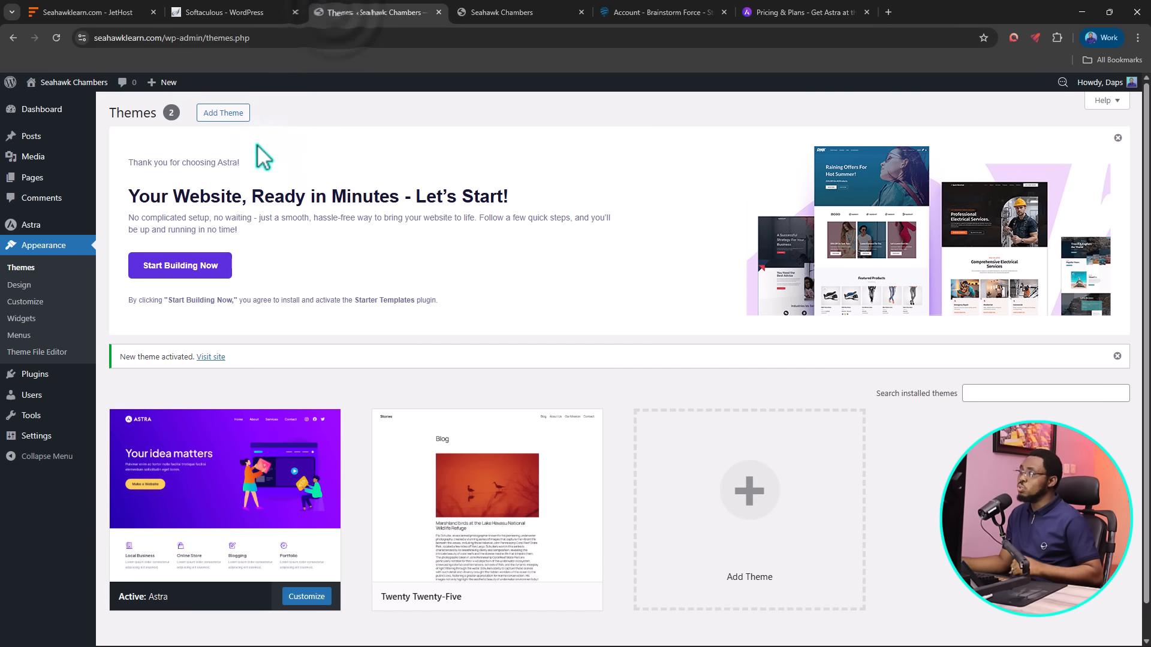
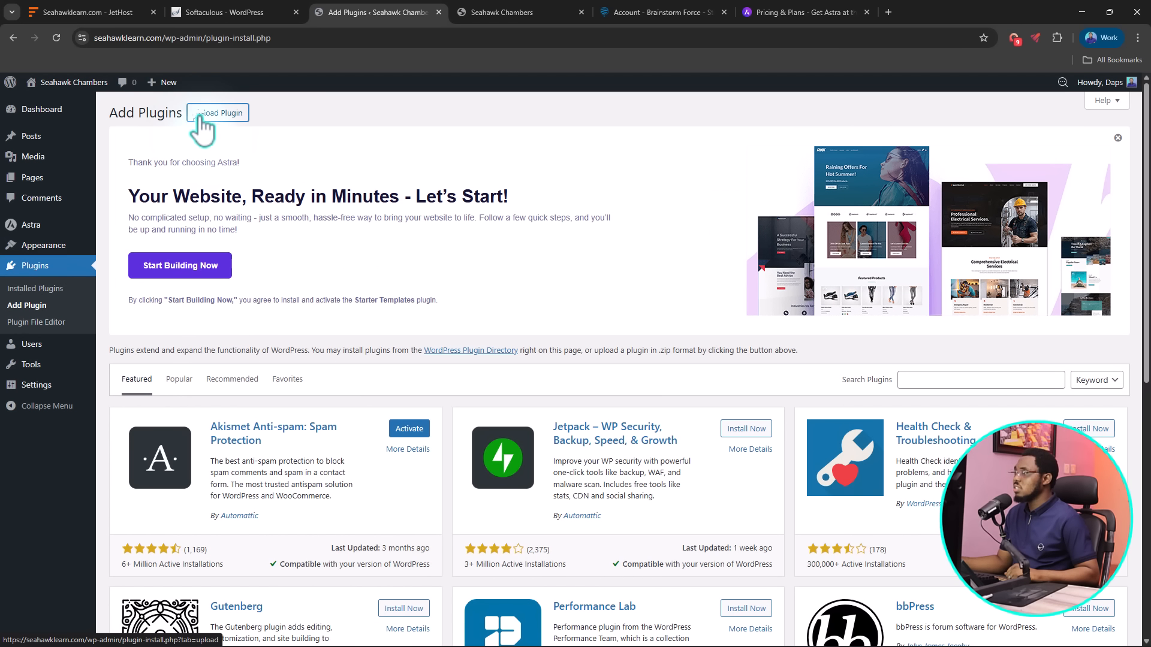
{"action": "left_click", "coordinate": [200, 118]}
{"action": "left_click", "coordinate": [542, 441]}
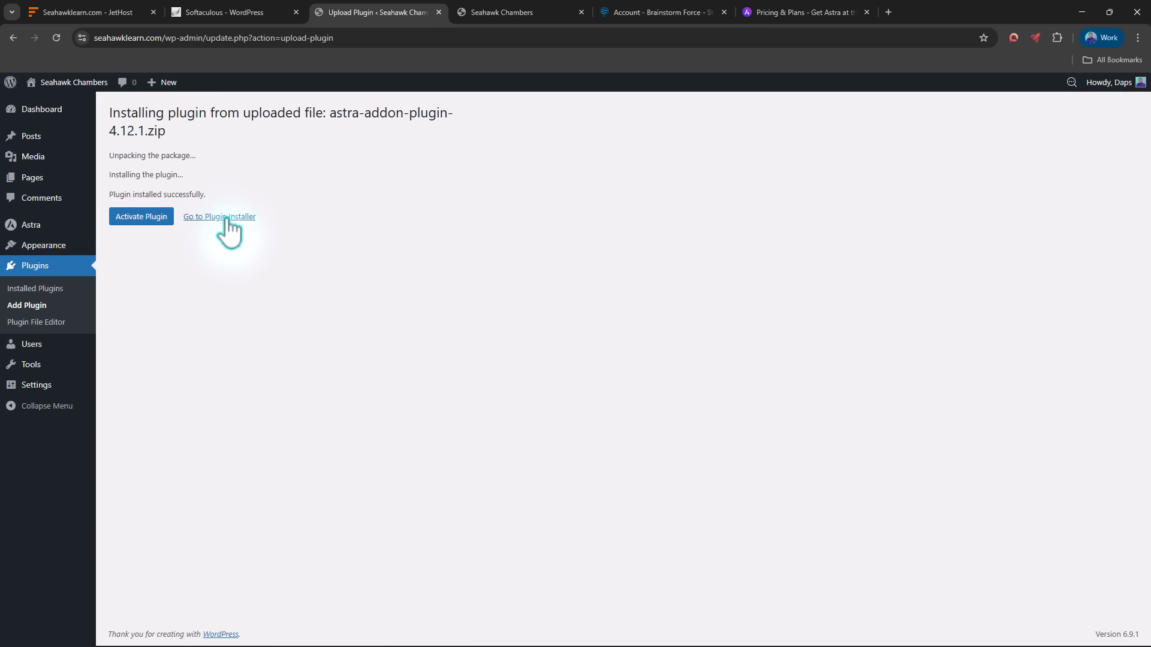
Go back to the plugin installer and upload and install astra-premium-sites-4.4.48.zip
{"action": "left_click", "coordinate": [225, 217]}
{"action": "left_click", "coordinate": [217, 112]}
{"action": "left_click", "coordinate": [521, 437]}
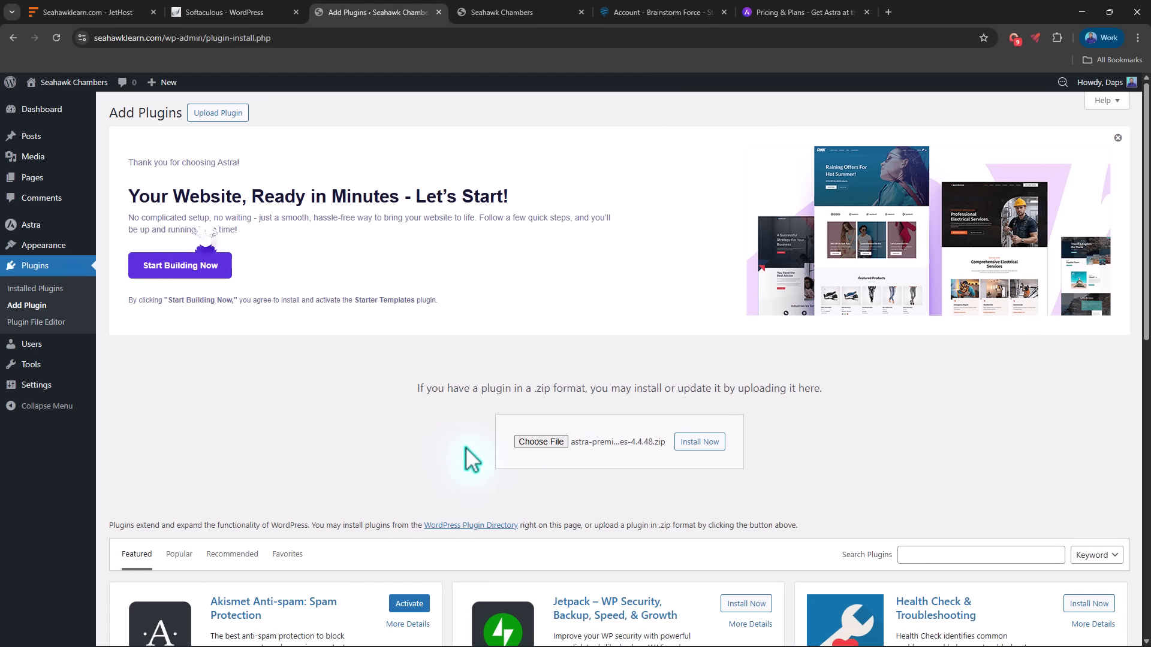
{"action": "left_click", "coordinate": [697, 442]}
Return to the plugin installer and install Ultimate Addons for Elementor Pro 1.42.3 from its zip file
{"action": "left_click", "coordinate": [212, 217]}
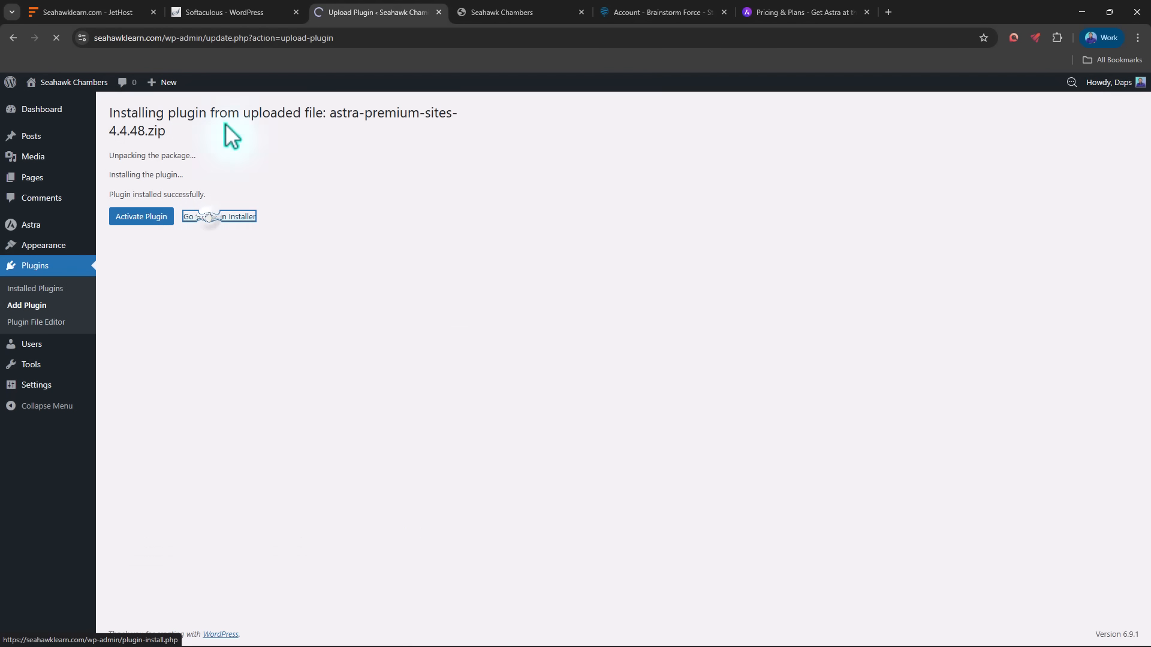
{"action": "left_click", "coordinate": [218, 113]}
{"action": "left_click", "coordinate": [539, 438]}
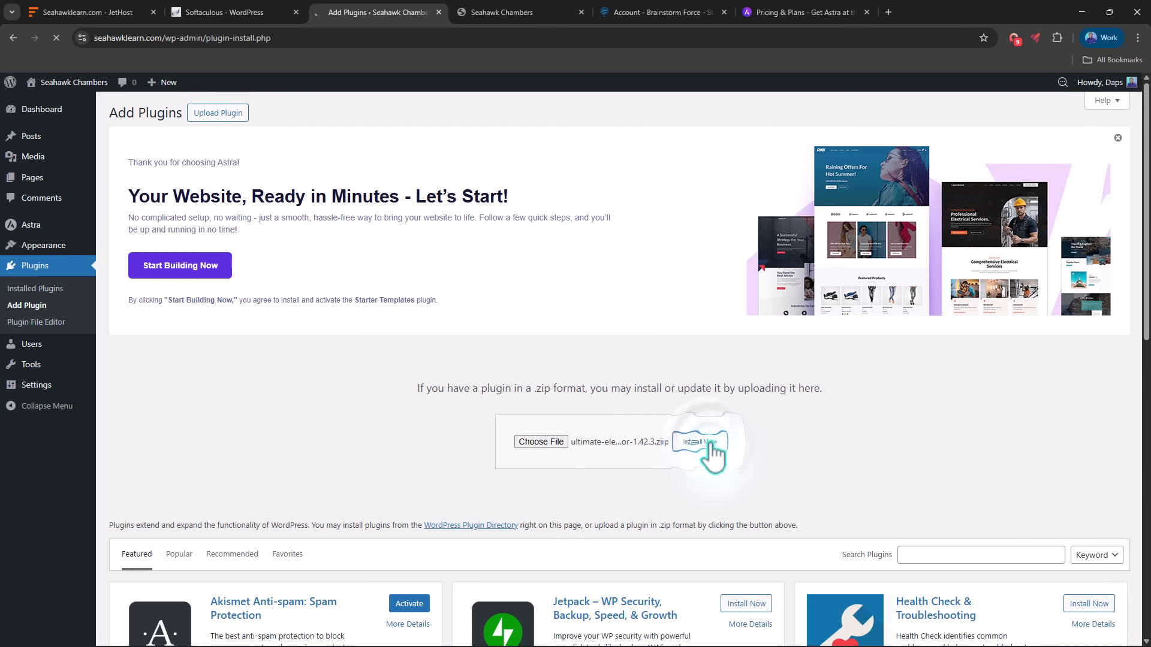
{"action": "left_click", "coordinate": [698, 442]}
Open the installed plugins list and delete Akismet Anti-spam: Spam Protection and Hello Dolly together
{"action": "left_click", "coordinate": [220, 217]}
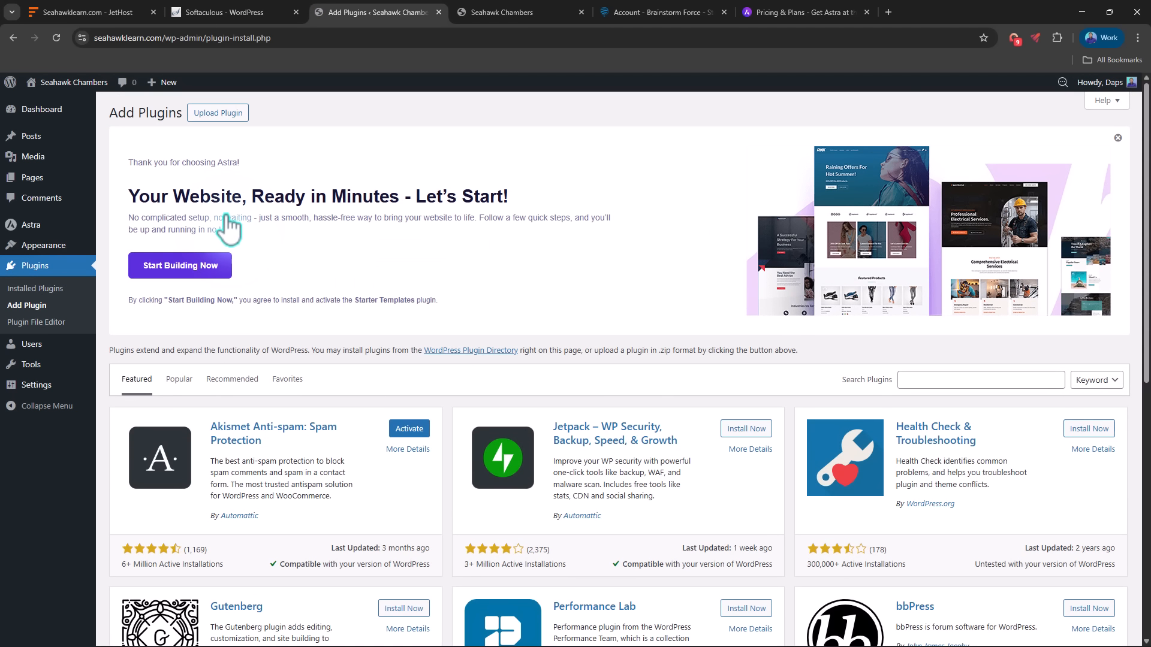
{"action": "left_click", "coordinate": [34, 288]}
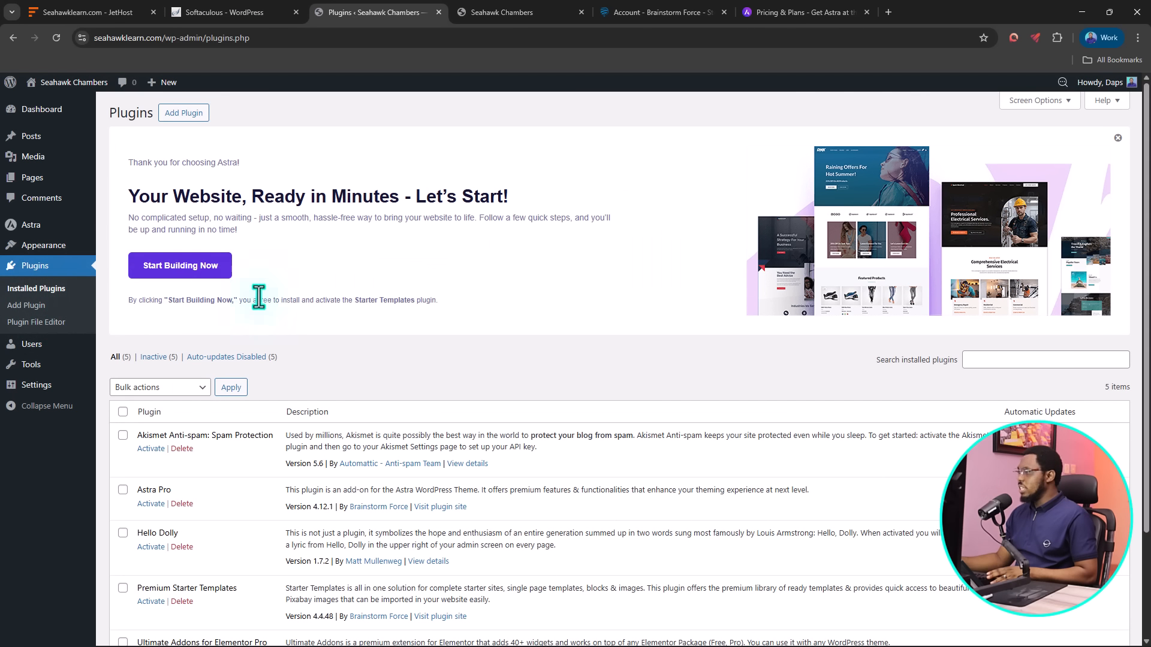
{"action": "scroll", "coordinate": [448, 293], "scroll_direction": "down", "scroll_amount": 3}
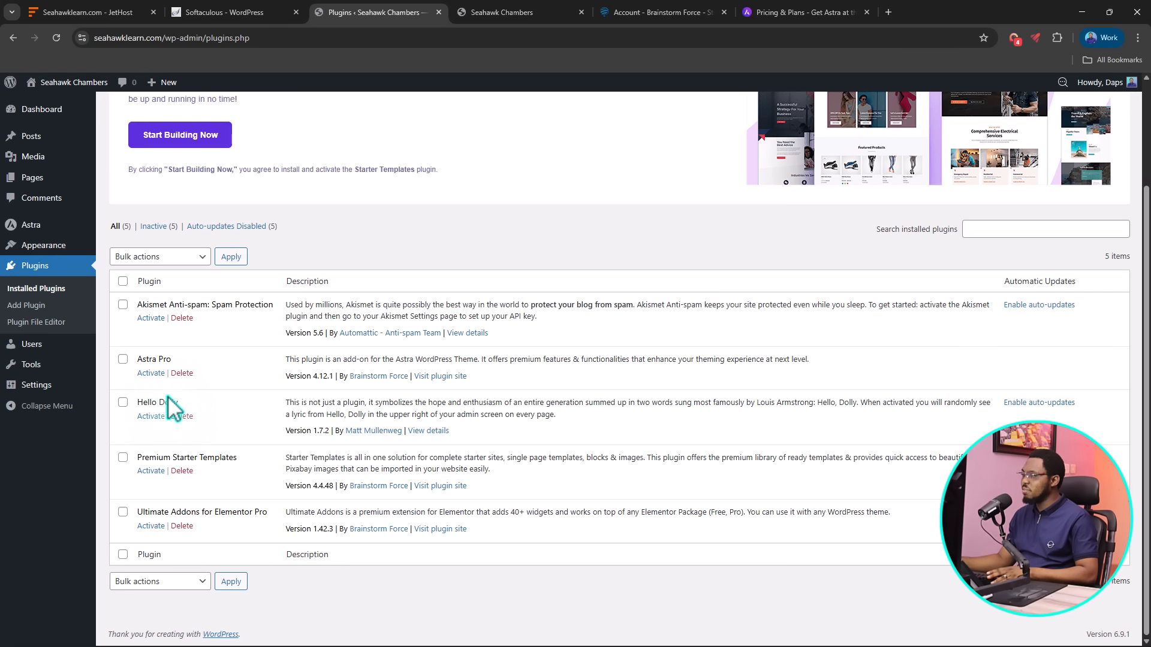
{"action": "left_click", "coordinate": [123, 402]}
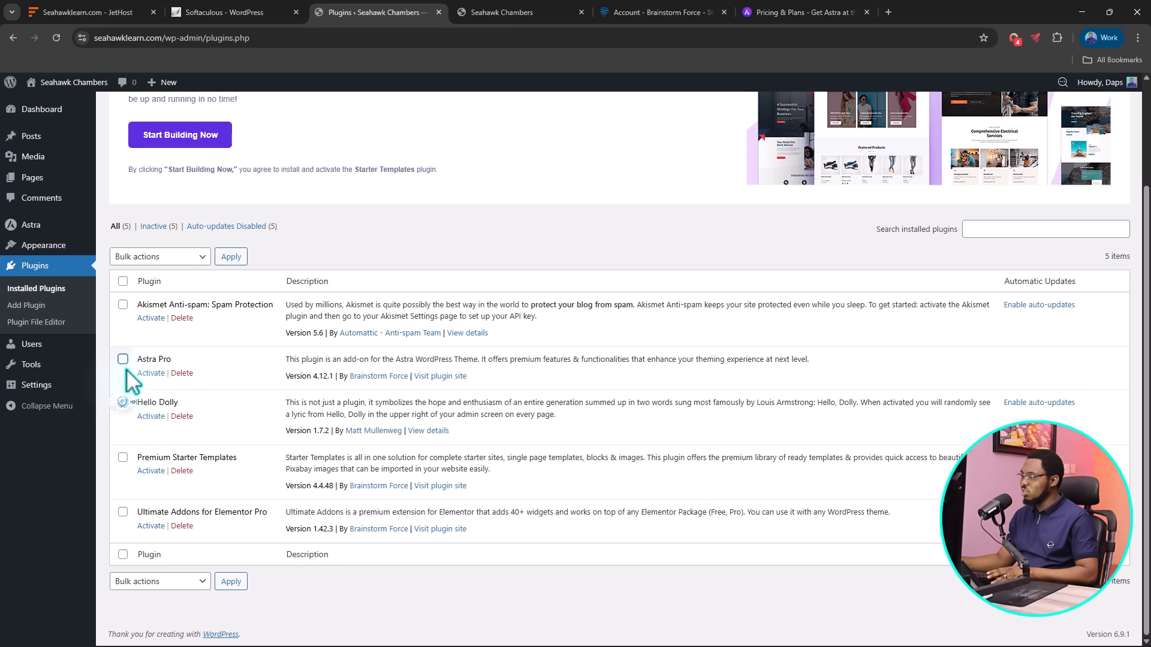
{"action": "left_click", "coordinate": [123, 304]}
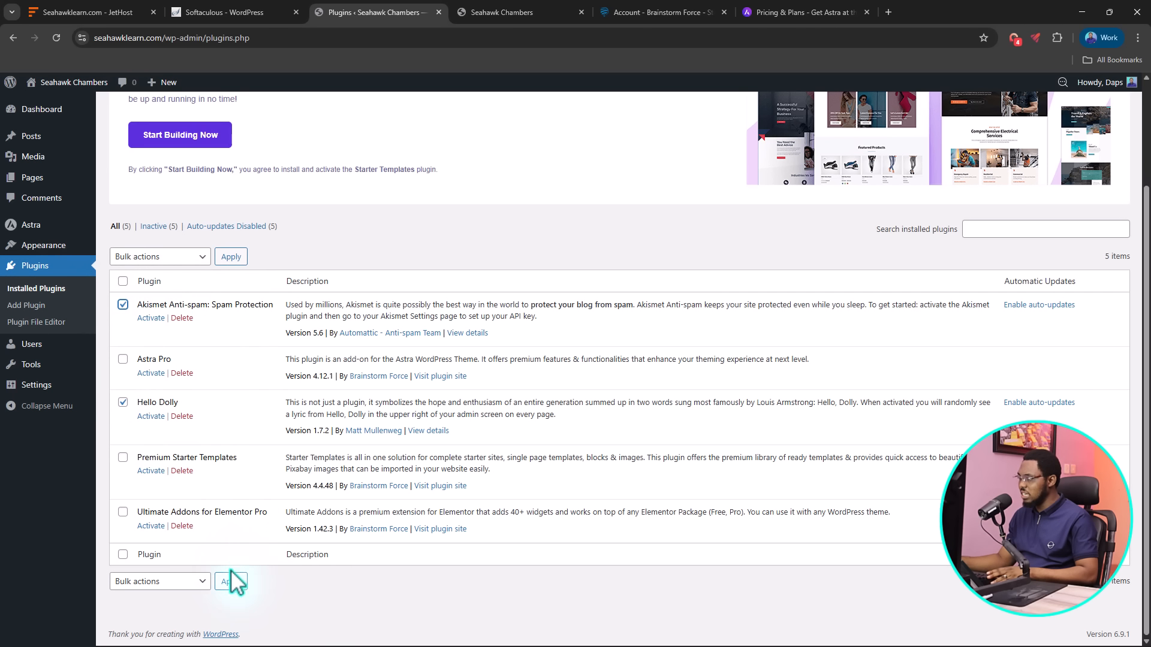
{"action": "left_click", "coordinate": [193, 581]}
{"action": "left_click", "coordinate": [150, 533]}
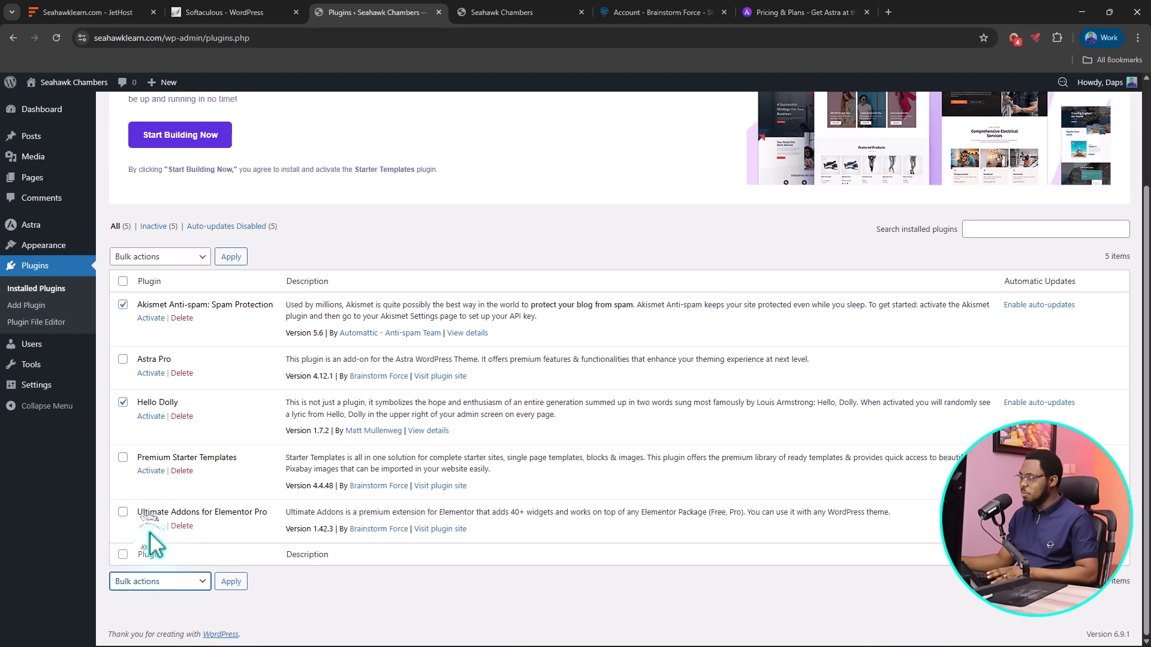
{"action": "left_click", "coordinate": [233, 581]}
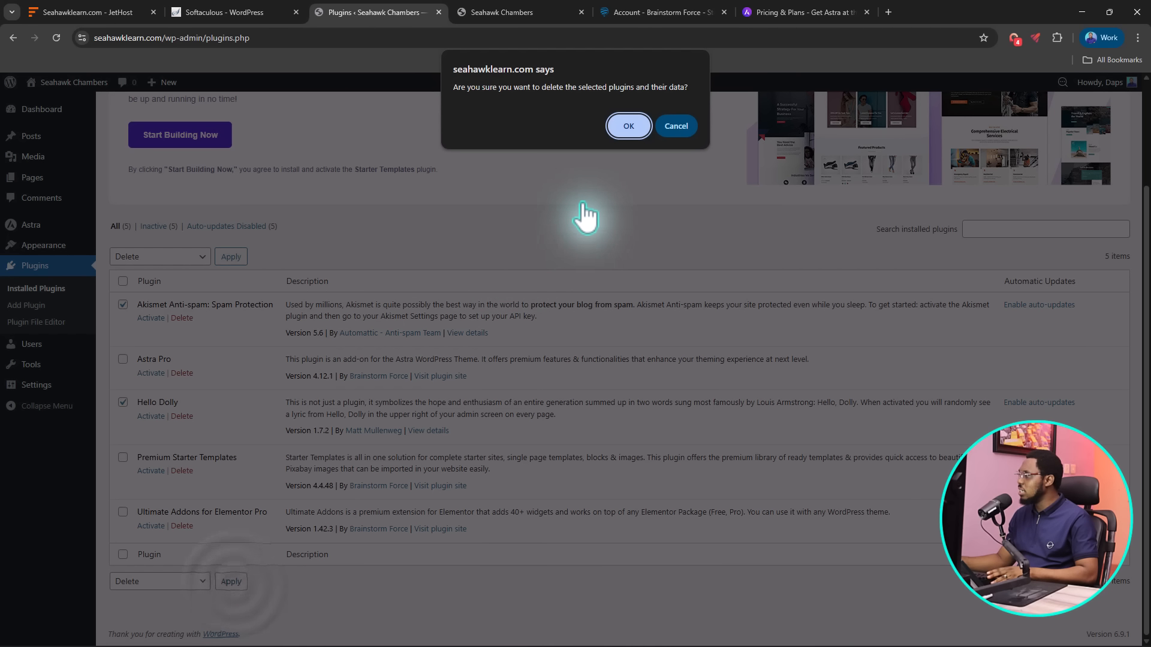
{"action": "left_click", "coordinate": [642, 127]}
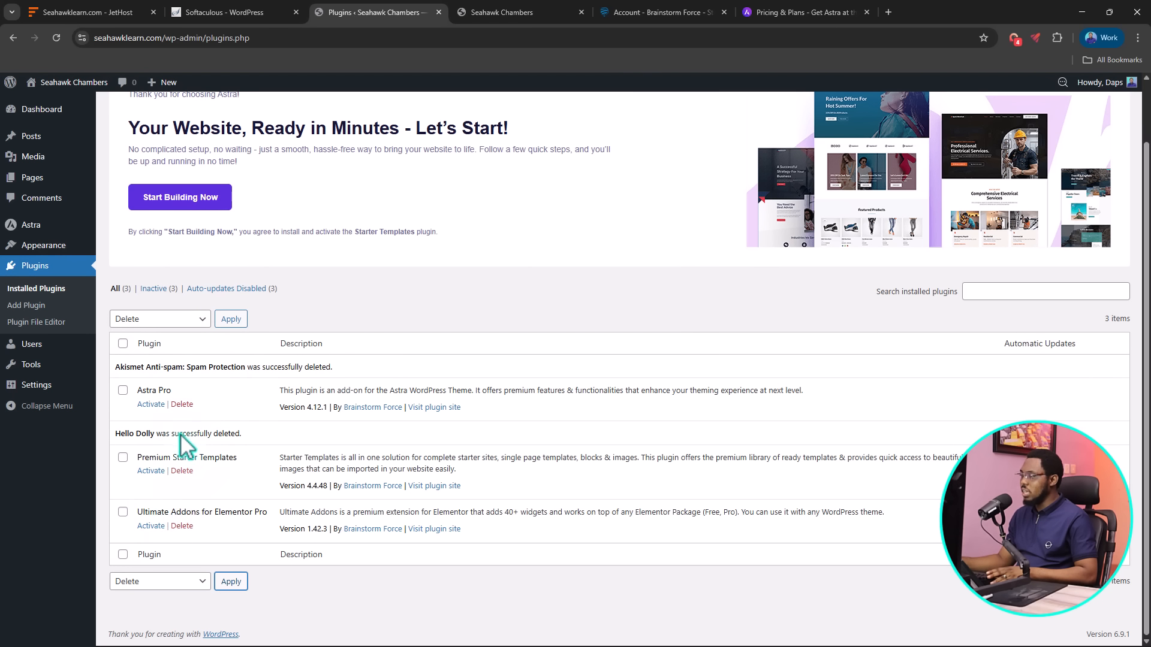
Activate all remaining plugins in bulk: Astra Pro, Premium Starter Templates and Ultimate Addons for Elementor Pro
{"action": "left_click", "coordinate": [123, 344]}
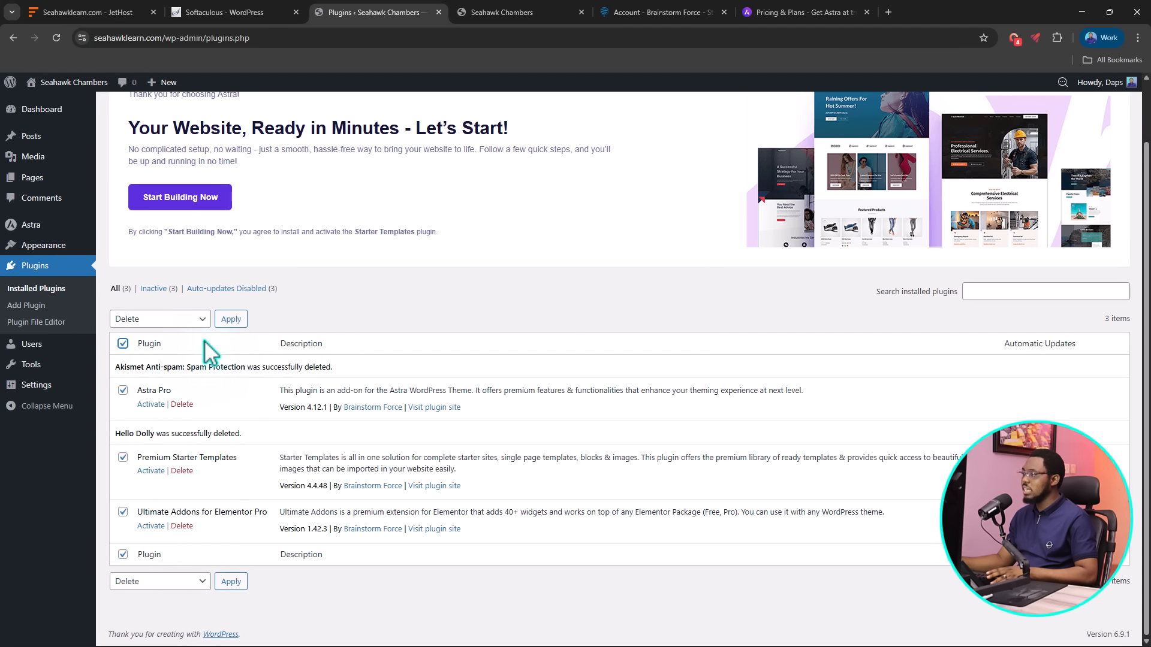
{"action": "left_click", "coordinate": [203, 319]}
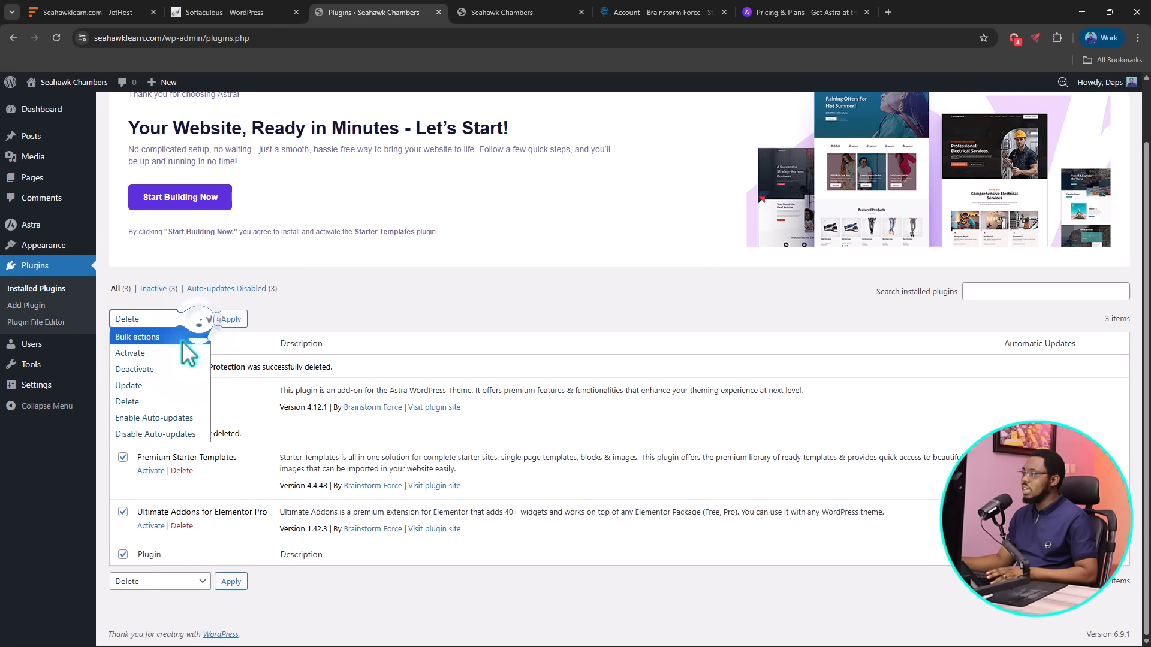
{"action": "left_click", "coordinate": [135, 353]}
{"action": "left_click", "coordinate": [228, 320]}
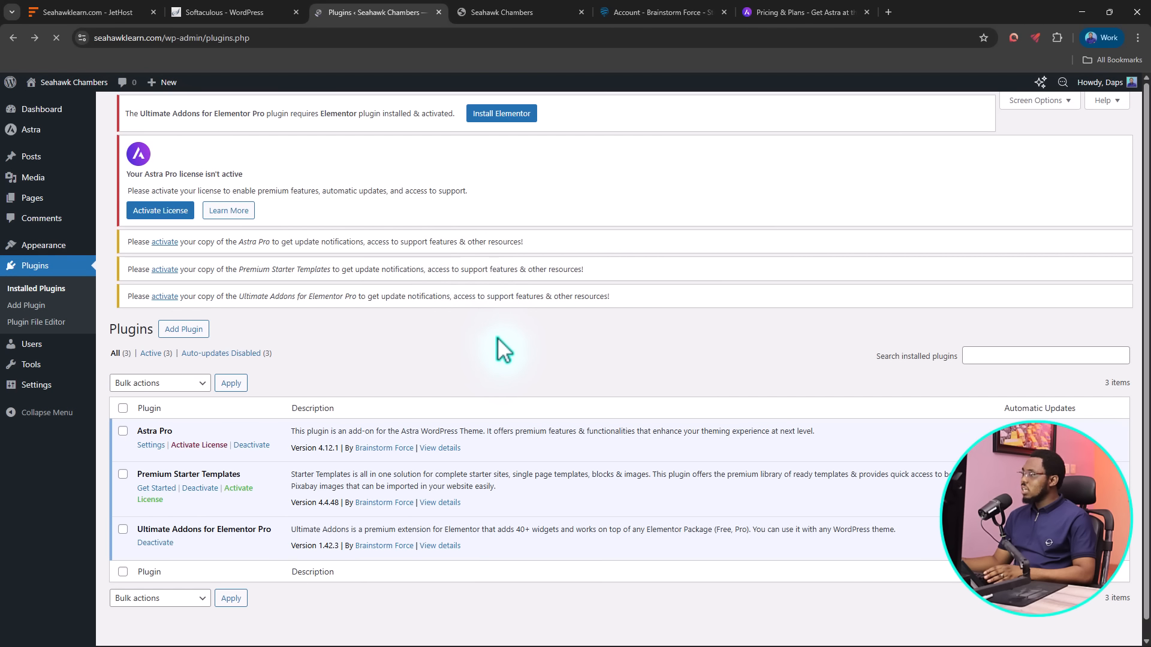
Install and activate the Elementor plugin required by Ultimate Addons for Elementor Pro
{"action": "scroll", "coordinate": [502, 348], "scroll_direction": "down", "scroll_amount": 1}
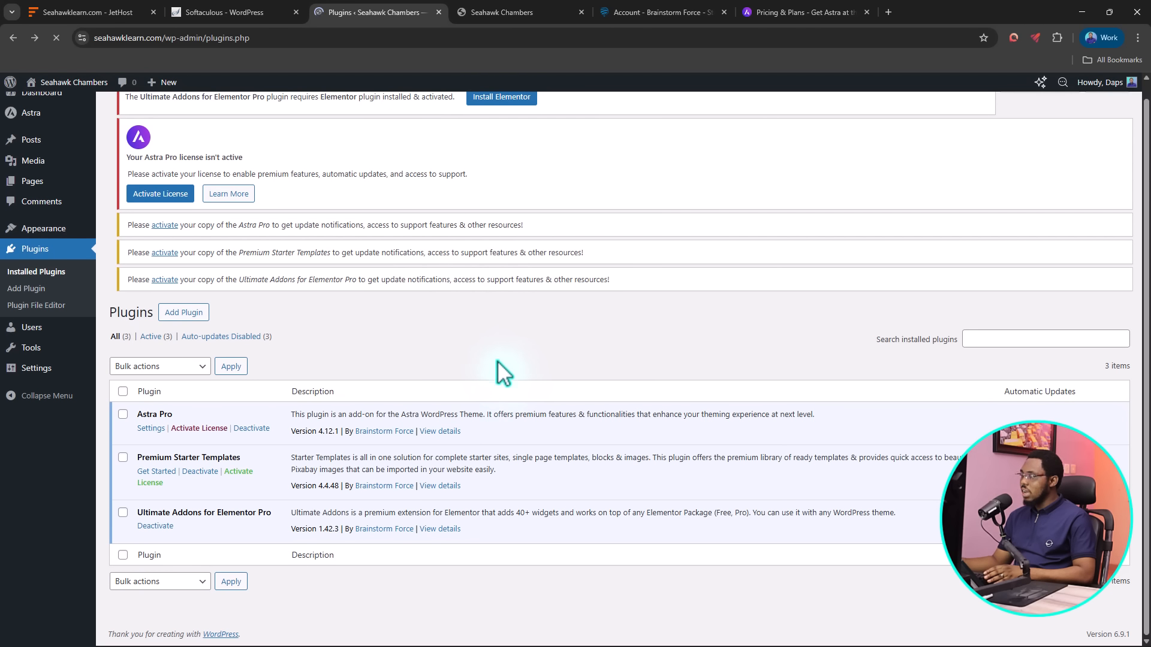
{"action": "scroll", "coordinate": [384, 485], "scroll_direction": "up", "scroll_amount": 1}
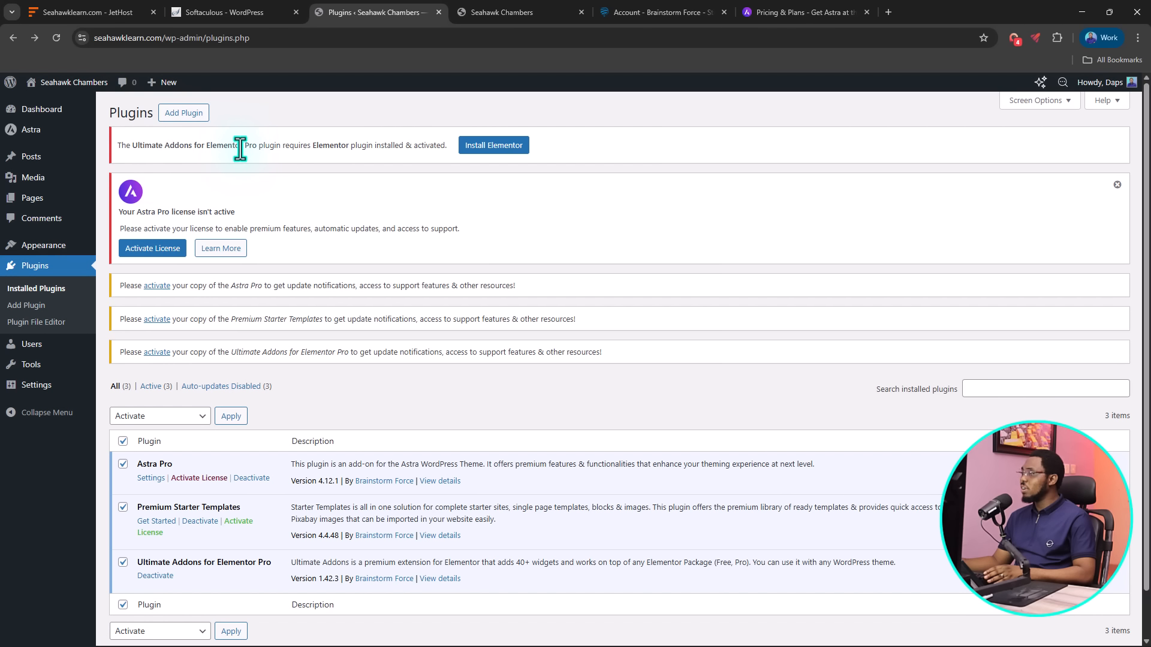
{"action": "left_click", "coordinate": [497, 150]}
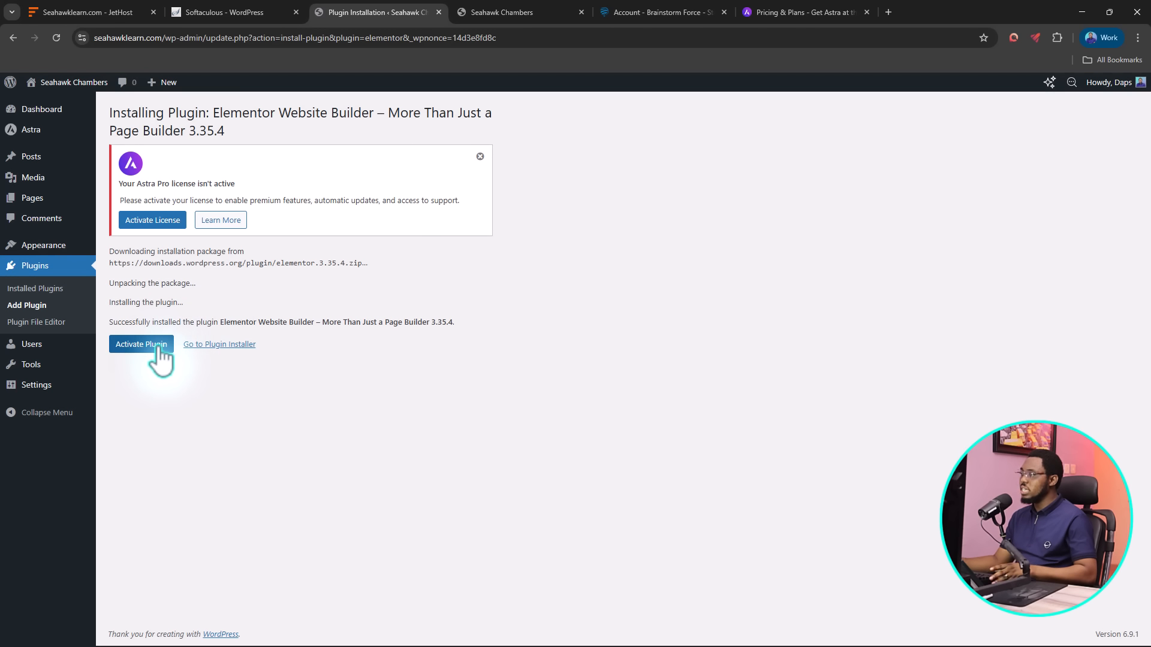
{"action": "left_click", "coordinate": [154, 346]}
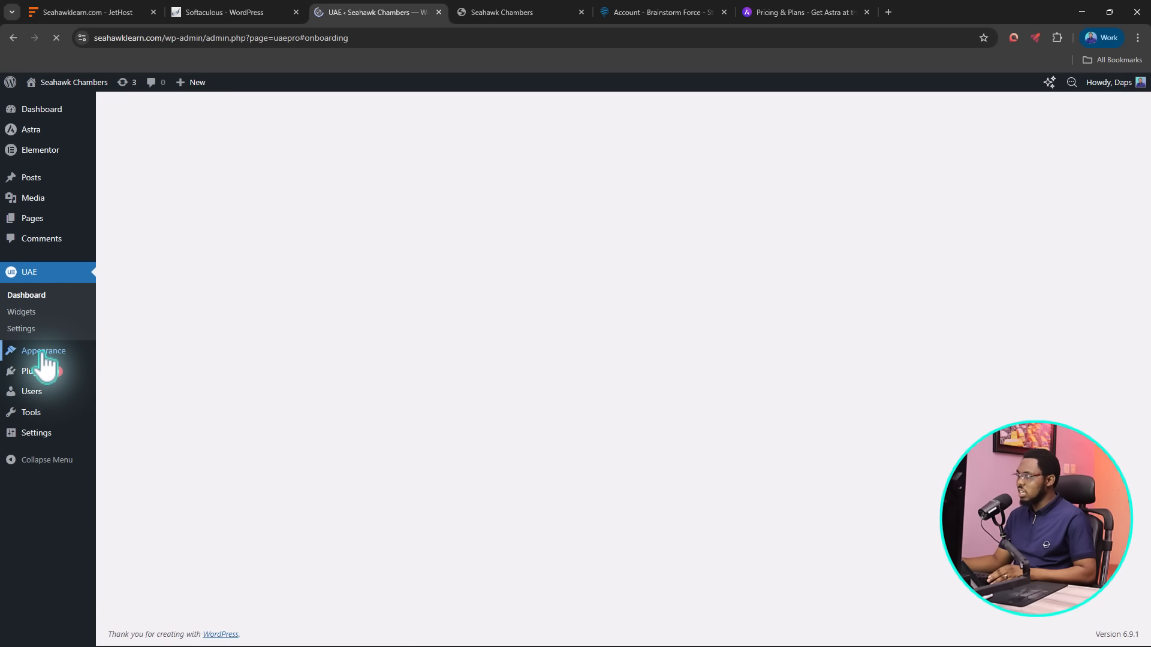
Return to the installed plugins list and dismiss the notice about the Editor's new home
{"action": "left_click", "coordinate": [36, 372]}
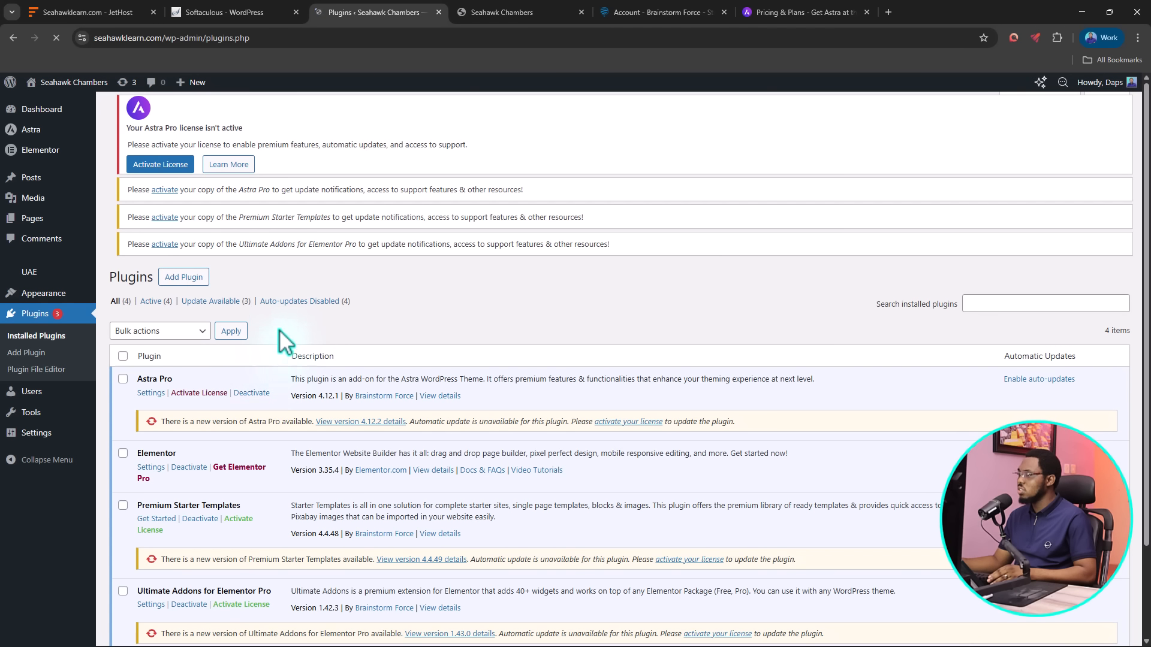
{"action": "scroll", "coordinate": [282, 342], "scroll_direction": "down", "scroll_amount": 3}
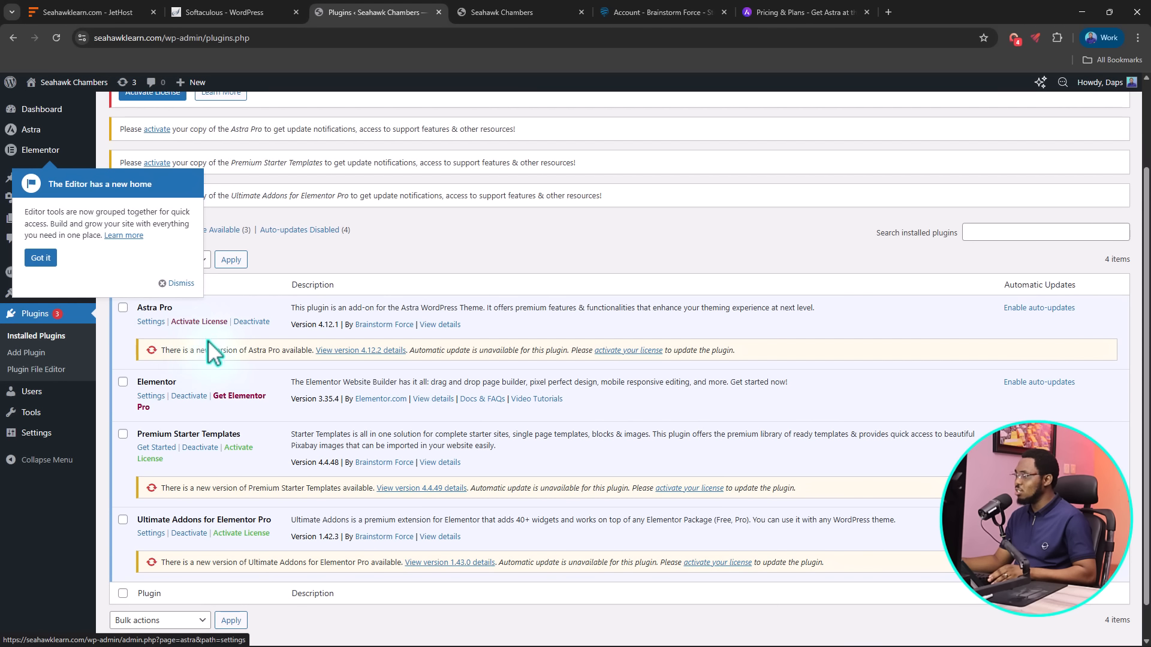
{"action": "left_click", "coordinate": [174, 283]}
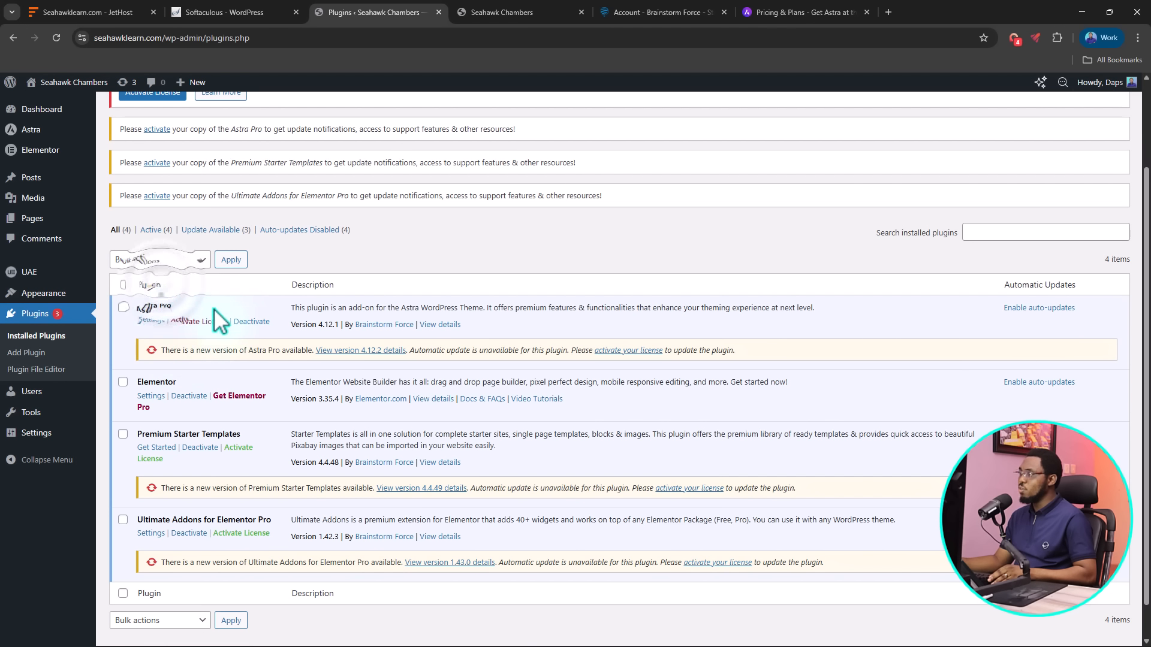
{"action": "scroll", "coordinate": [209, 311], "scroll_direction": "up", "scroll_amount": 2}
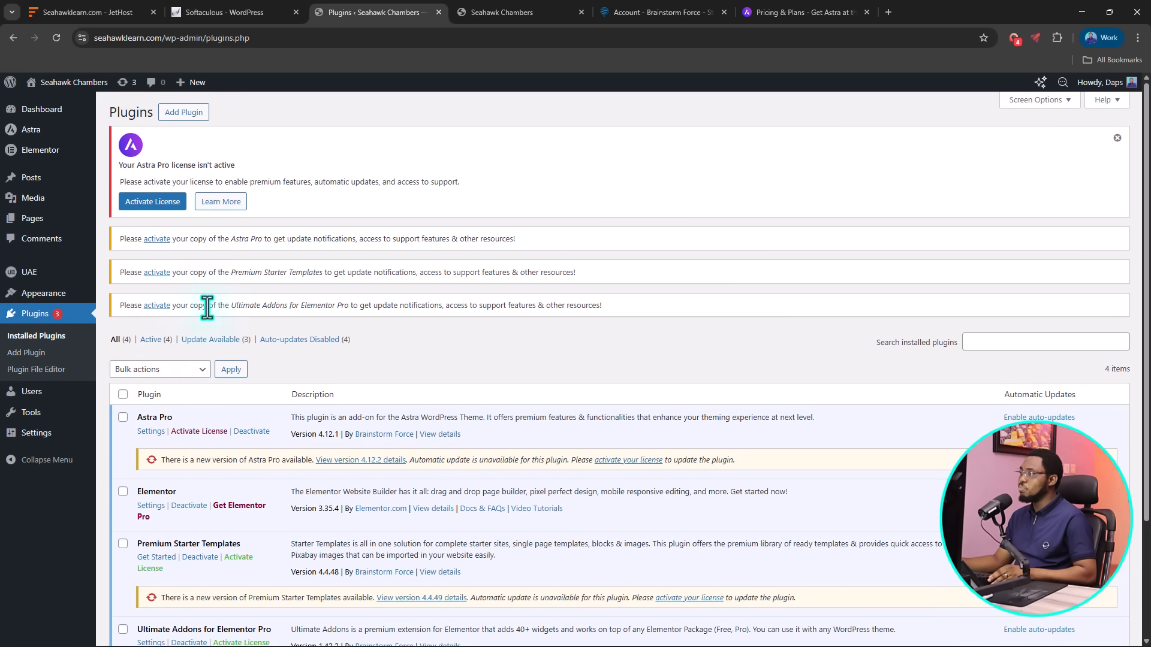
Activate the Astra Pro license in Astra's settings with the license key copied from the Brainstorm Force account
{"action": "left_click", "coordinate": [142, 203]}
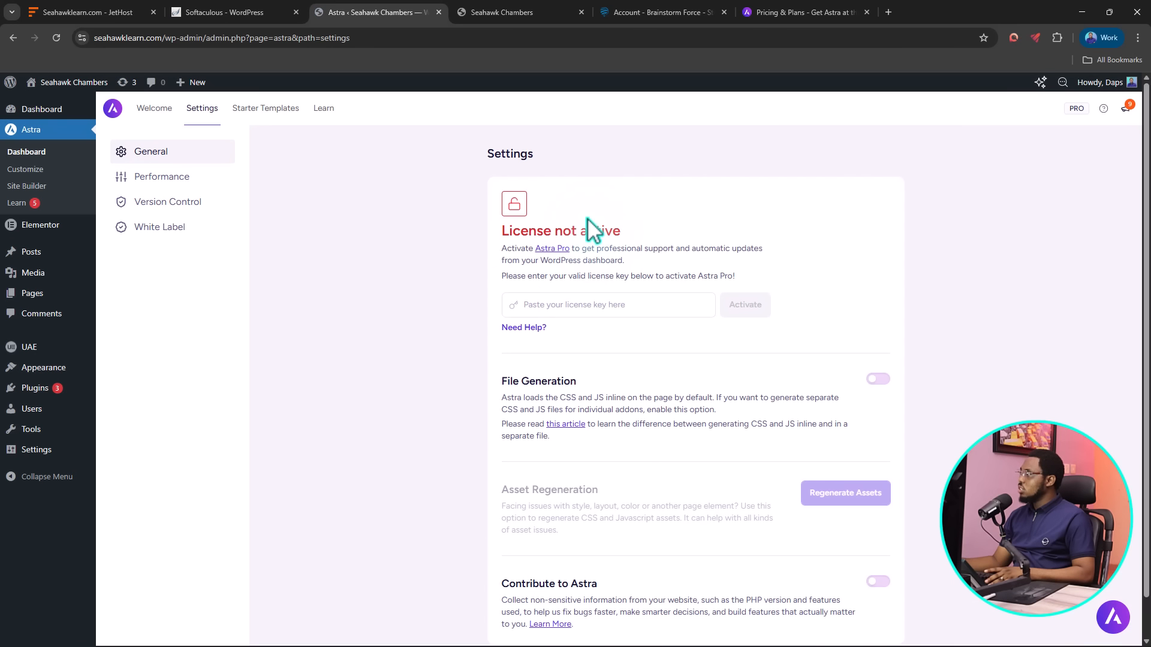
{"action": "left_click", "coordinate": [811, 9]}
{"action": "left_click", "coordinate": [670, 8]}
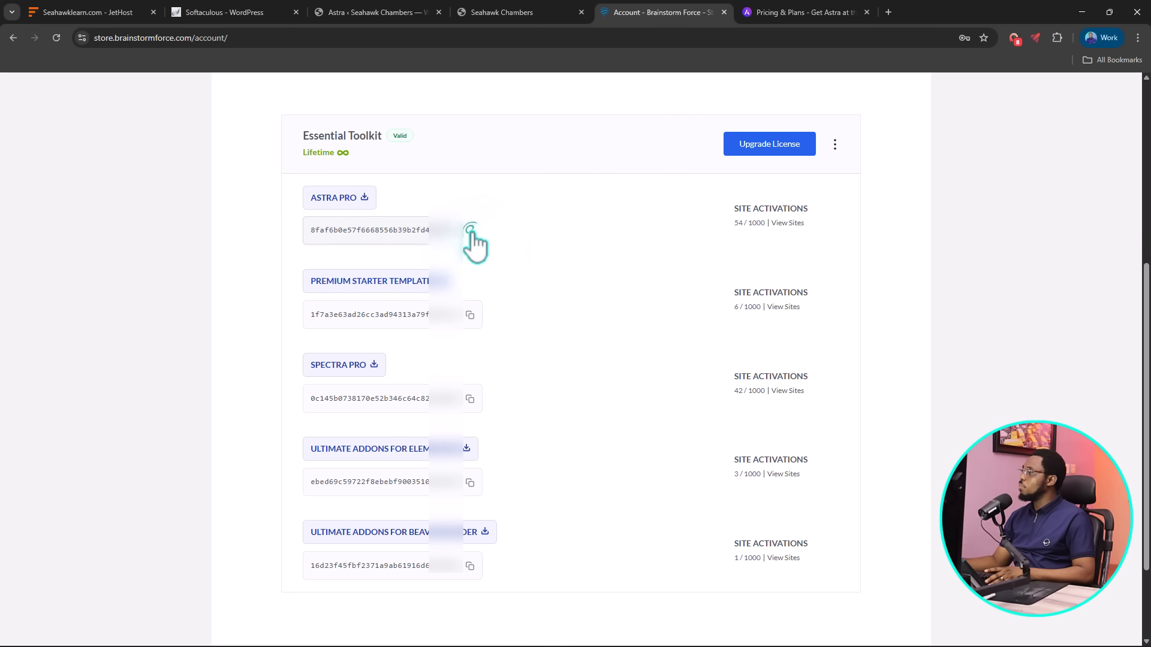
{"action": "left_click", "coordinate": [380, 9]}
{"action": "left_click", "coordinate": [537, 304]}
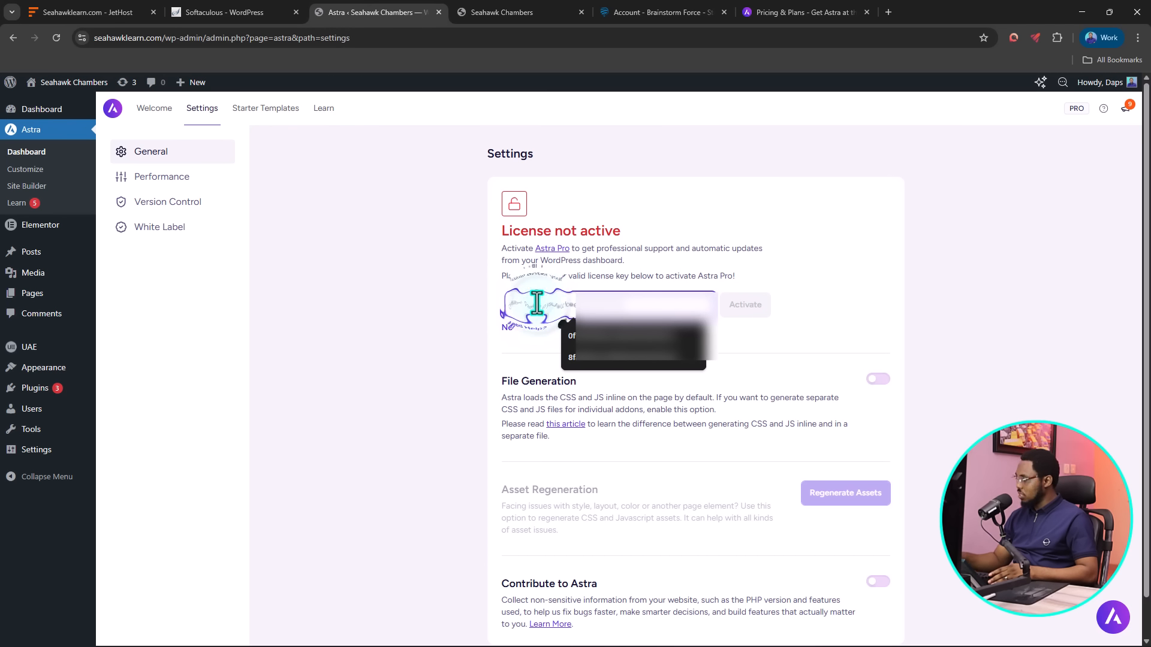
{"action": "key", "text": "ctrl+v"}
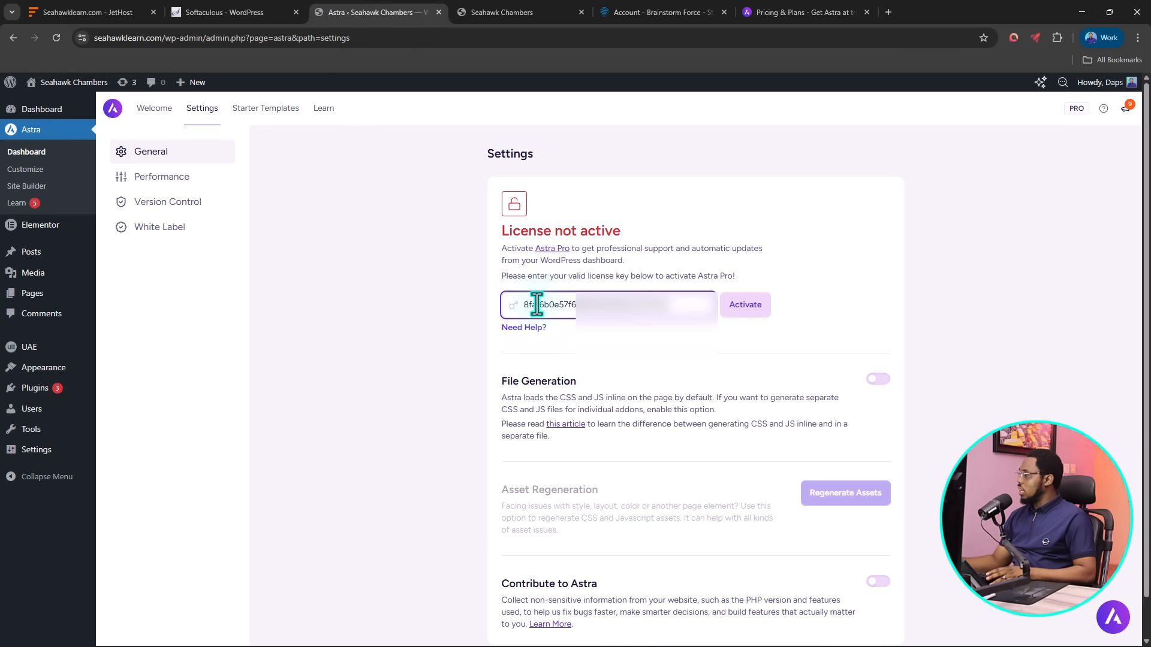
{"action": "left_click", "coordinate": [746, 304]}
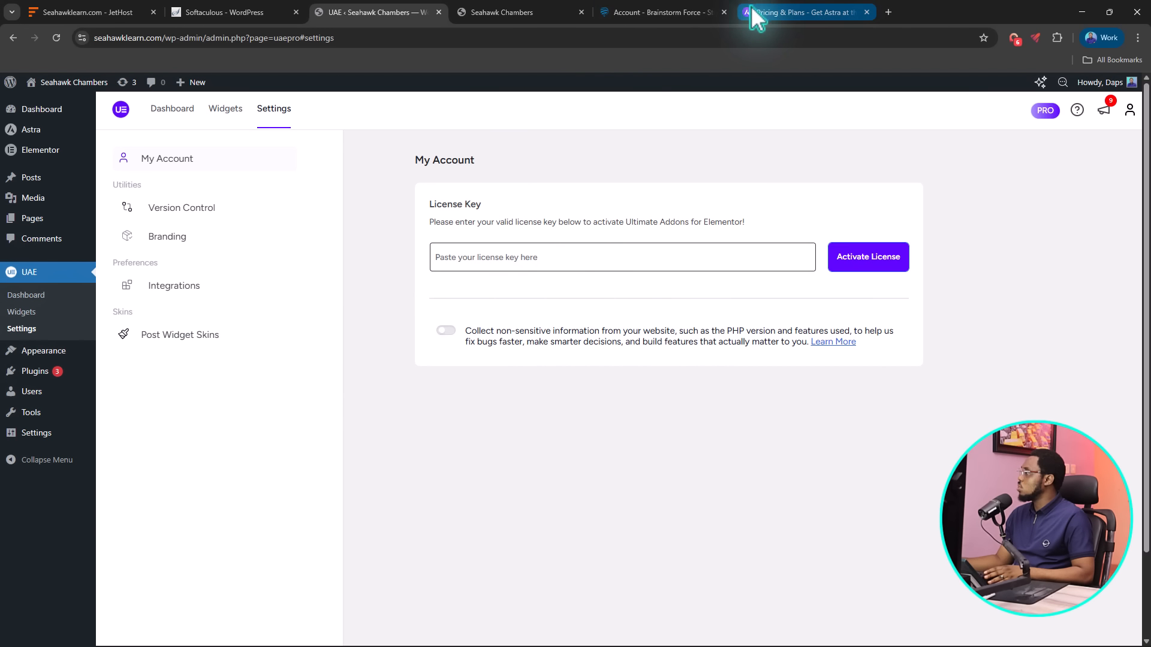
Copy the Ultimate Addons for Elementor license key from the Brainstorm Force account and activate the license in the UAE settings
{"action": "left_click", "coordinate": [662, 12]}
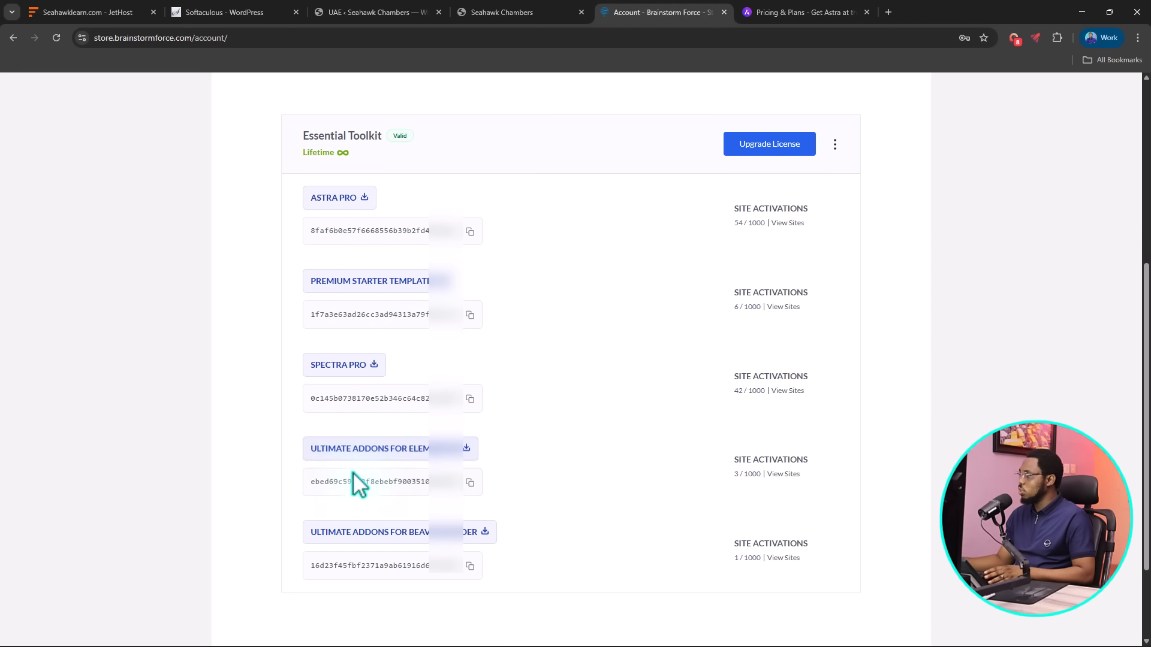
{"action": "left_click", "coordinate": [471, 483]}
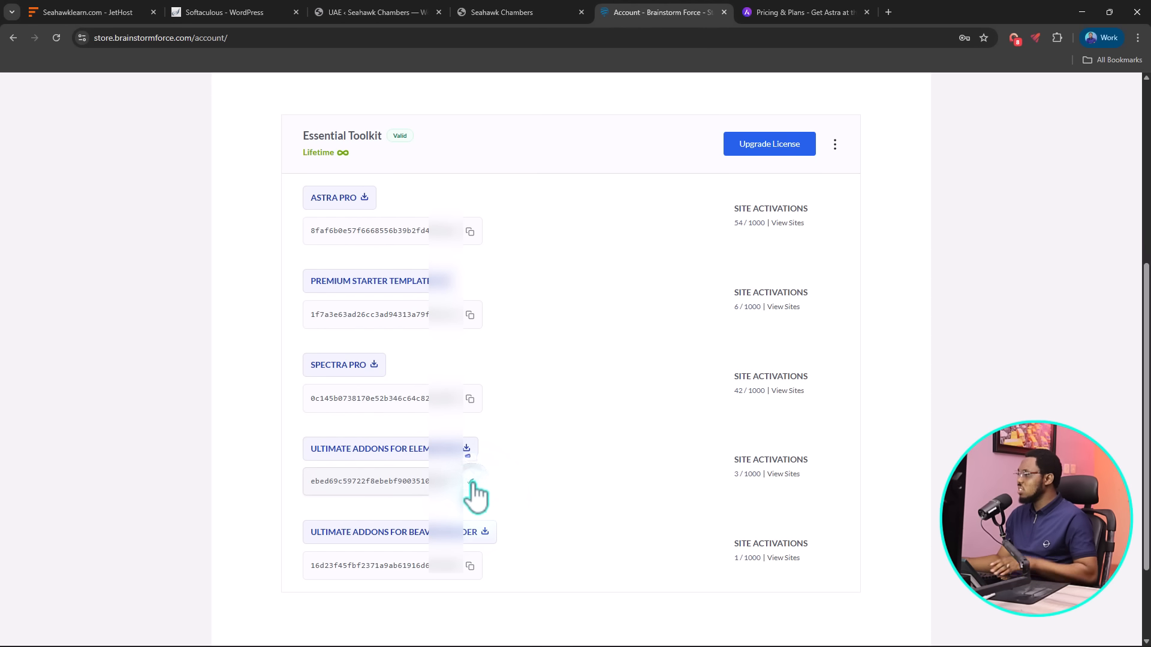
{"action": "left_click", "coordinate": [420, 12]}
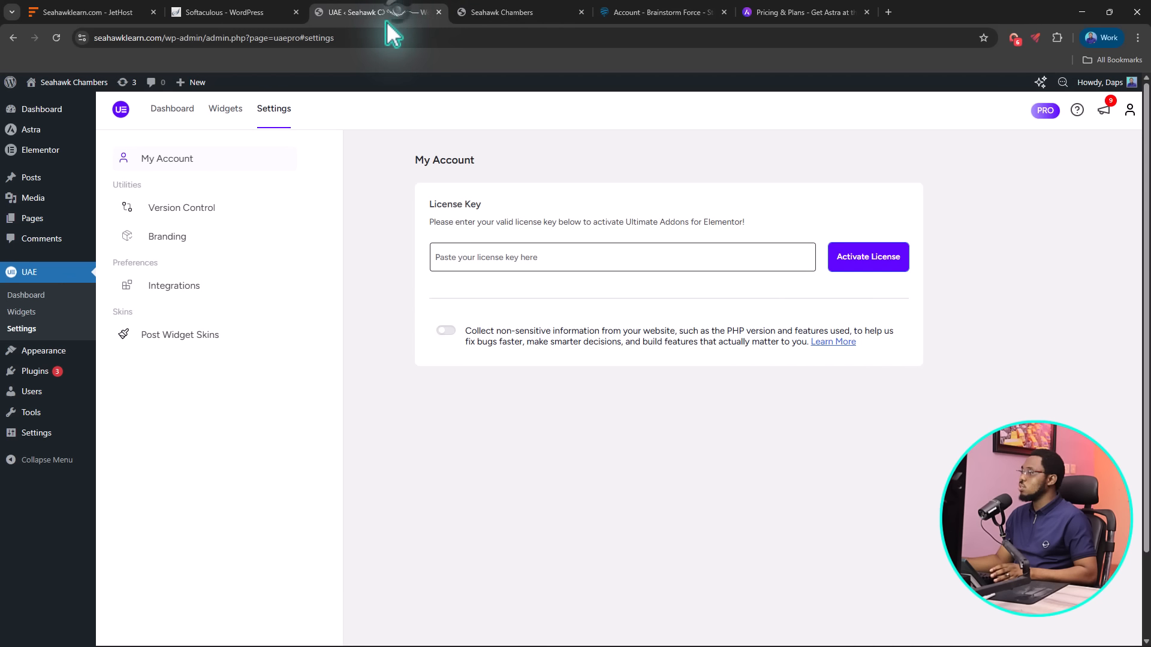
{"action": "left_click", "coordinate": [448, 259]}
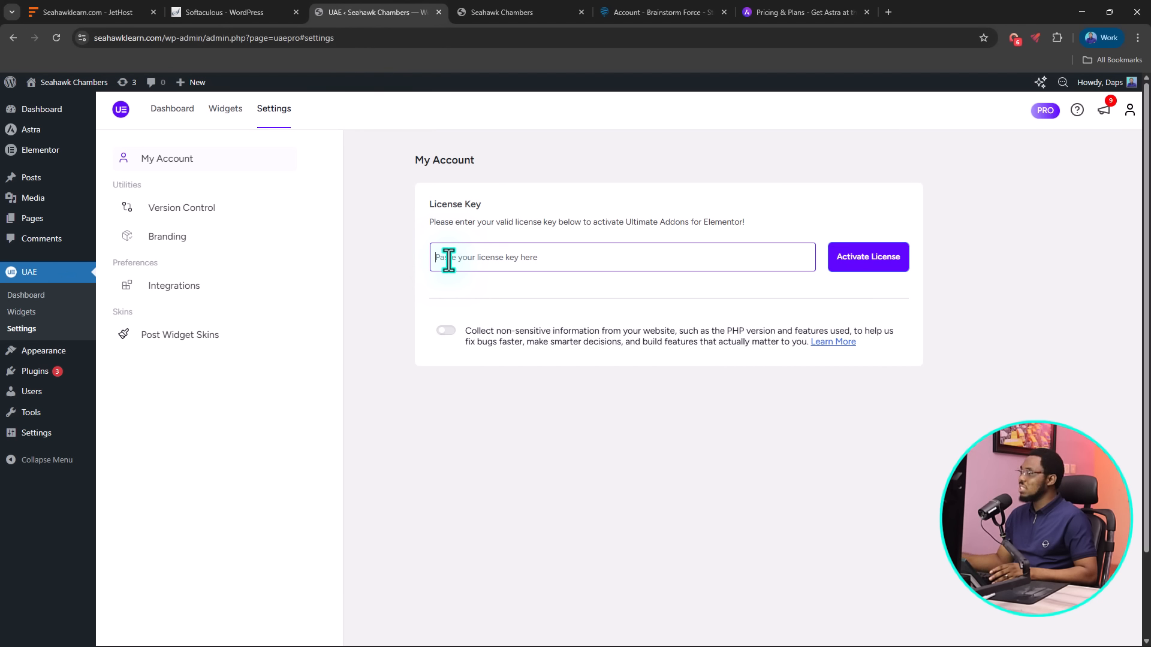
{"action": "key", "text": "ctrl+v"}
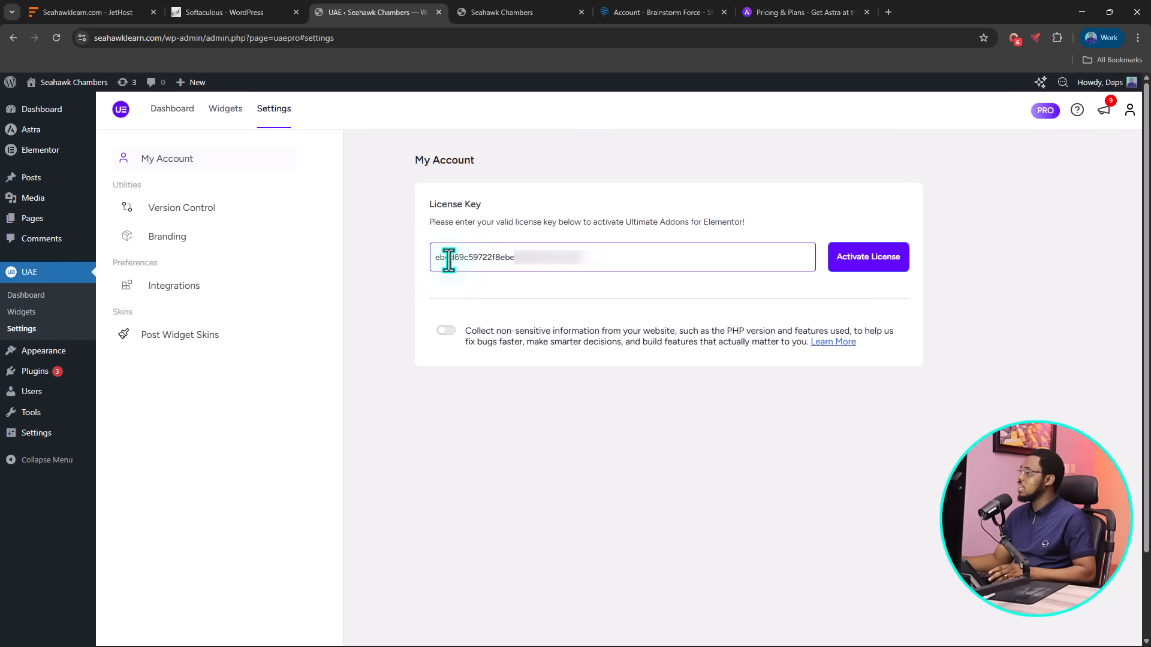
{"action": "left_click", "coordinate": [868, 258]}
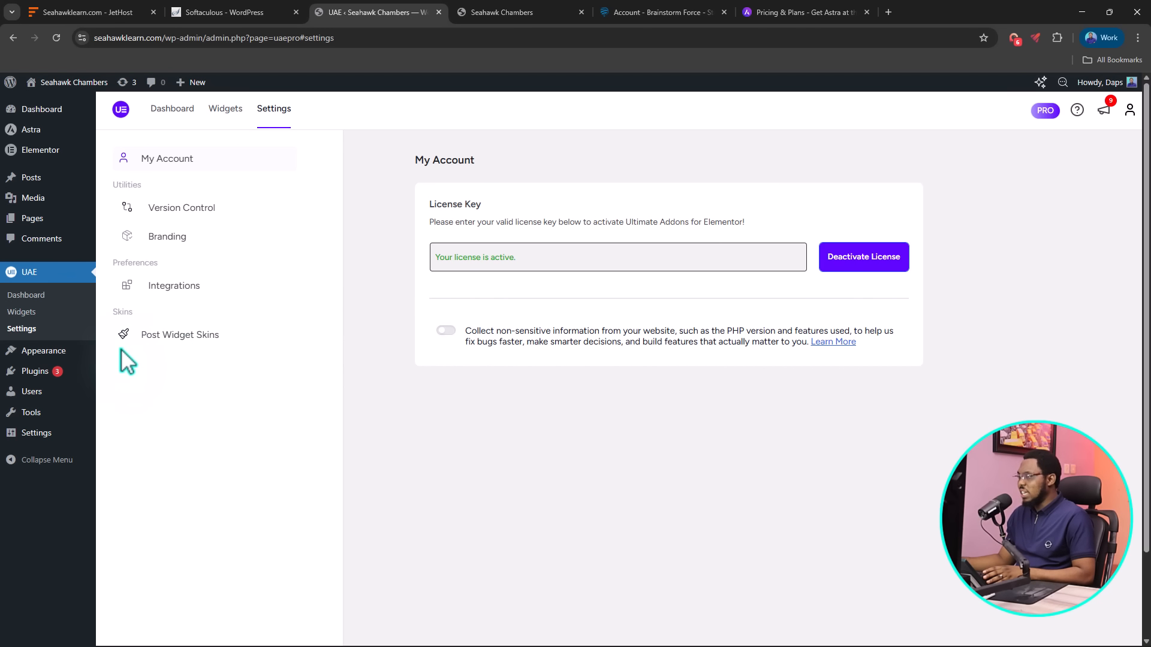
Activate the Premium Starter Templates license from the installed plugins list with the license key copied from the Brainstorm Force account
{"action": "mouse_move", "coordinate": [40, 380]}
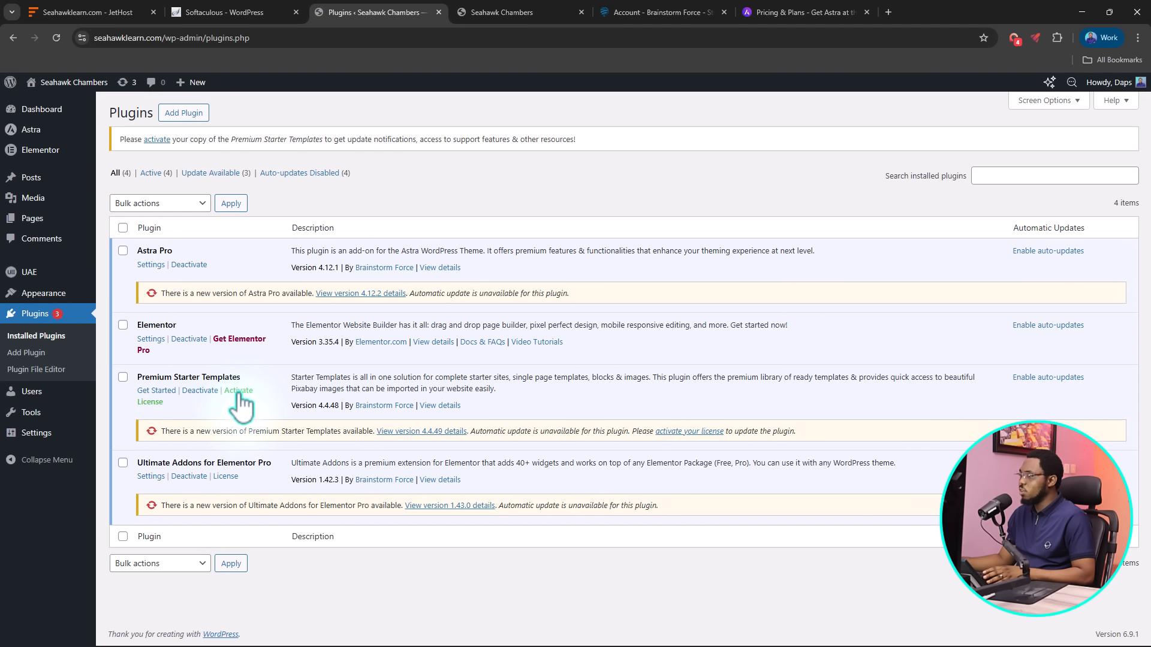
{"action": "left_click", "coordinate": [239, 391]}
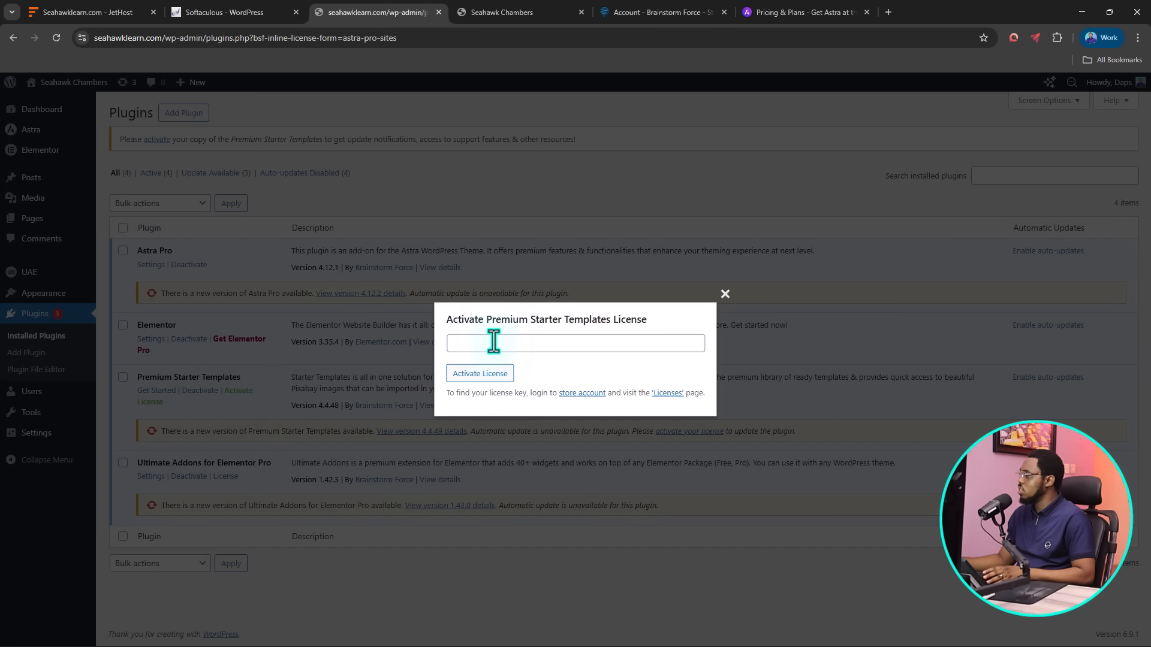
{"action": "left_click", "coordinate": [656, 8]}
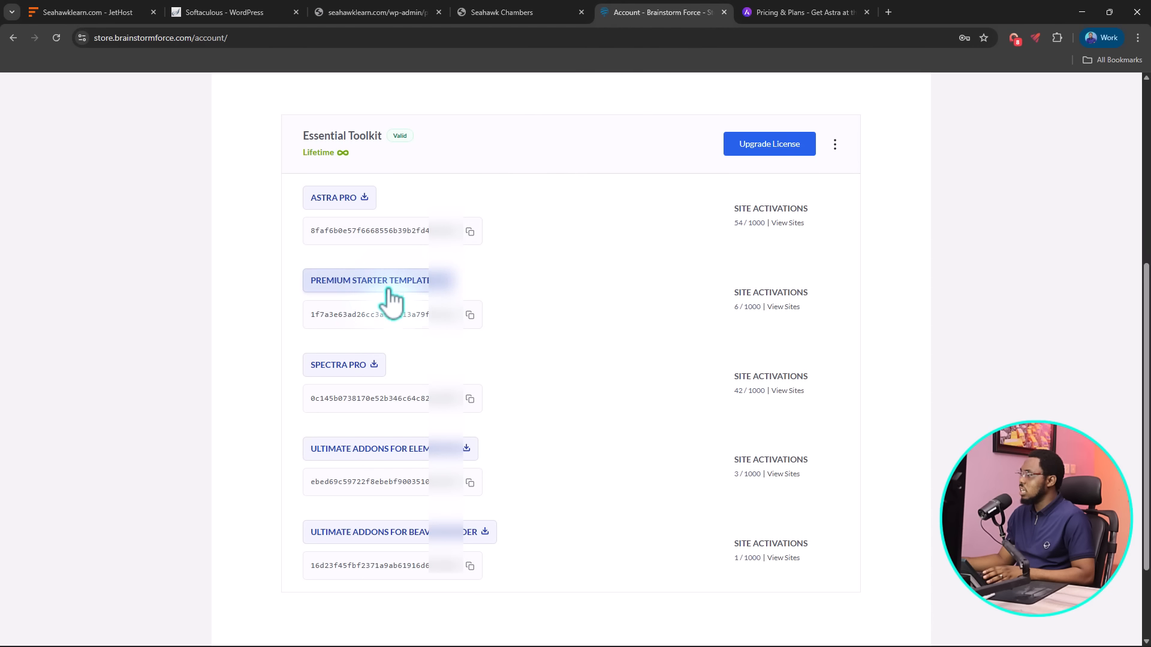
{"action": "left_click", "coordinate": [470, 314]}
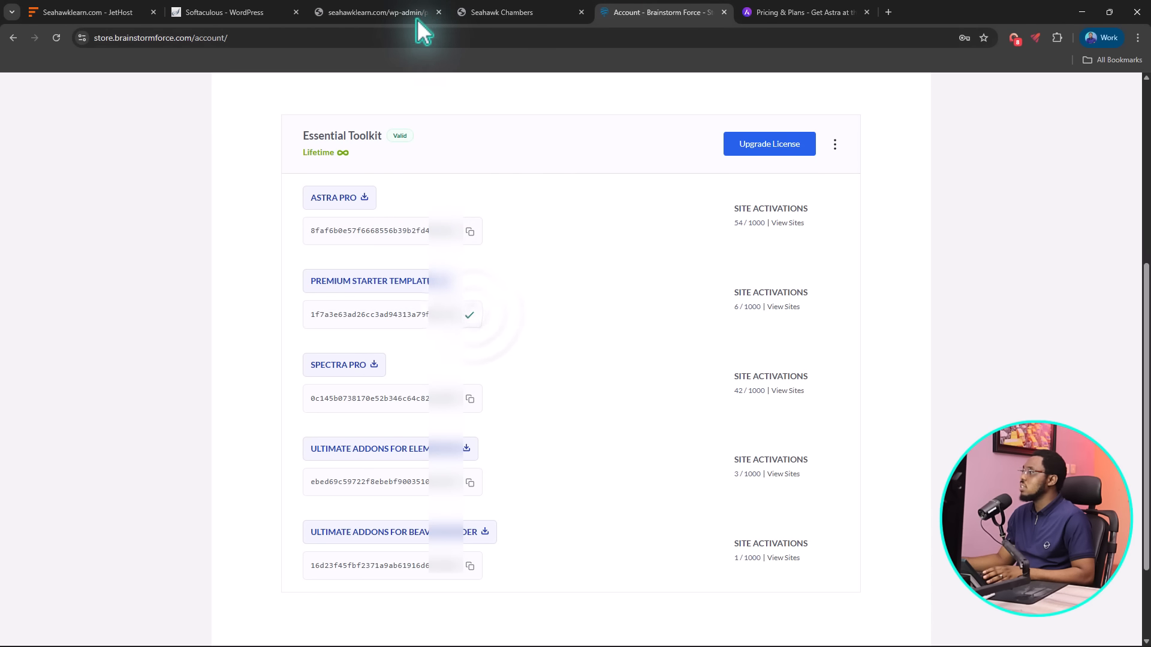
{"action": "left_click", "coordinate": [374, 11]}
{"action": "left_click", "coordinate": [474, 346]}
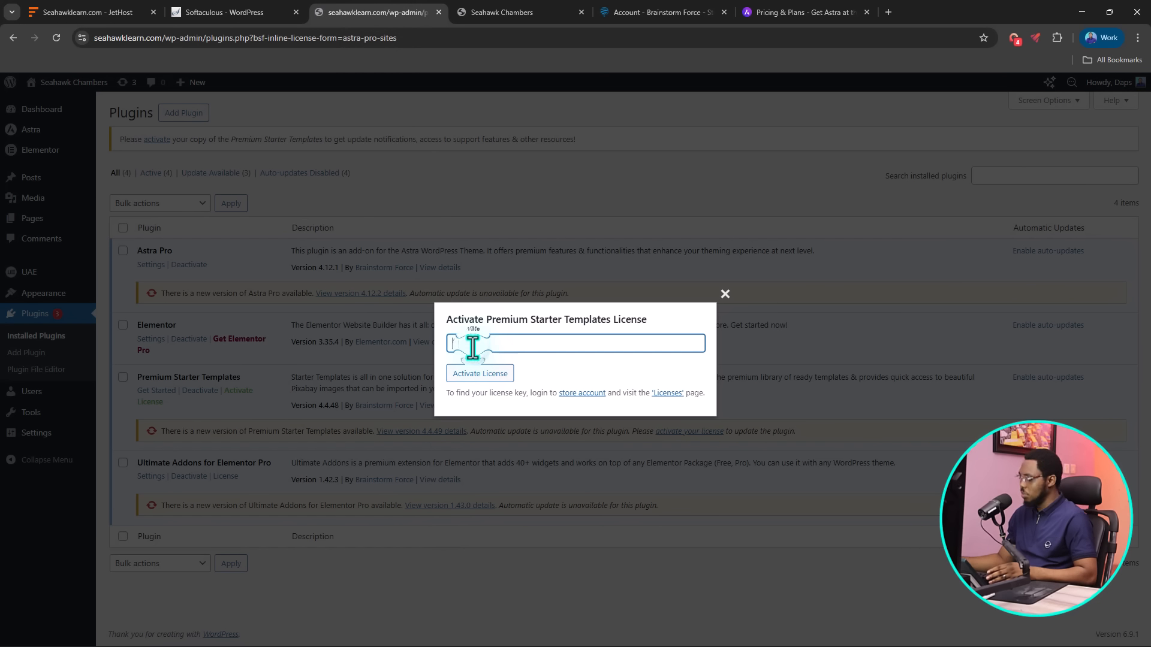
{"action": "key", "text": "ctrl+v"}
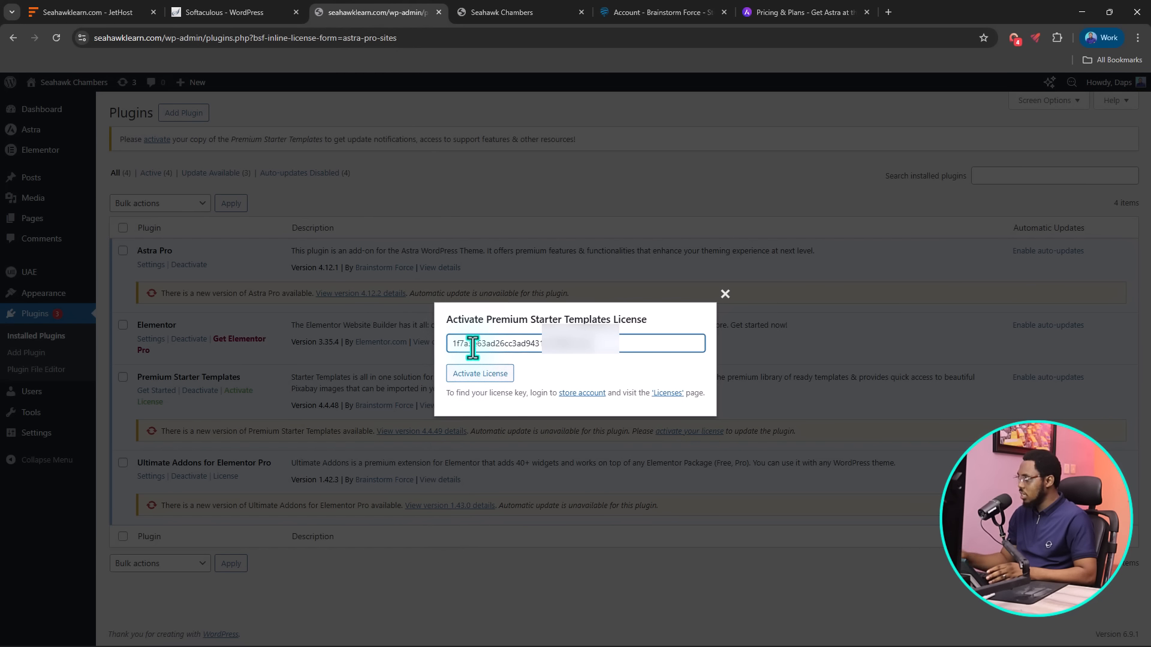
{"action": "left_click", "coordinate": [493, 375]}
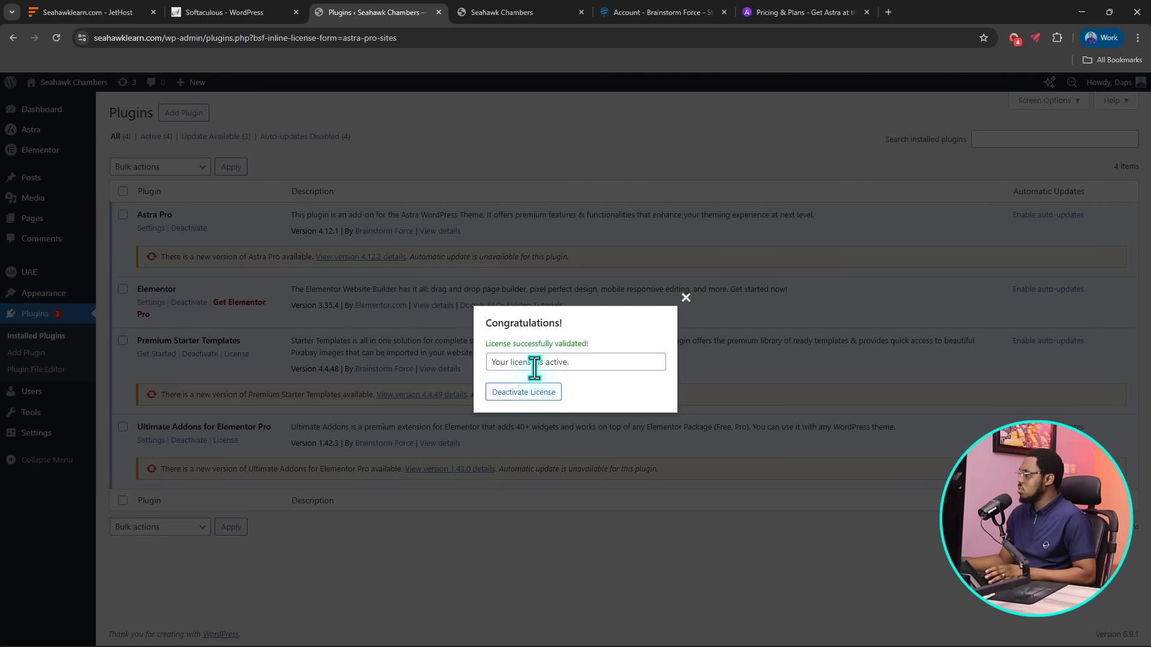
{"action": "left_click", "coordinate": [687, 298]}
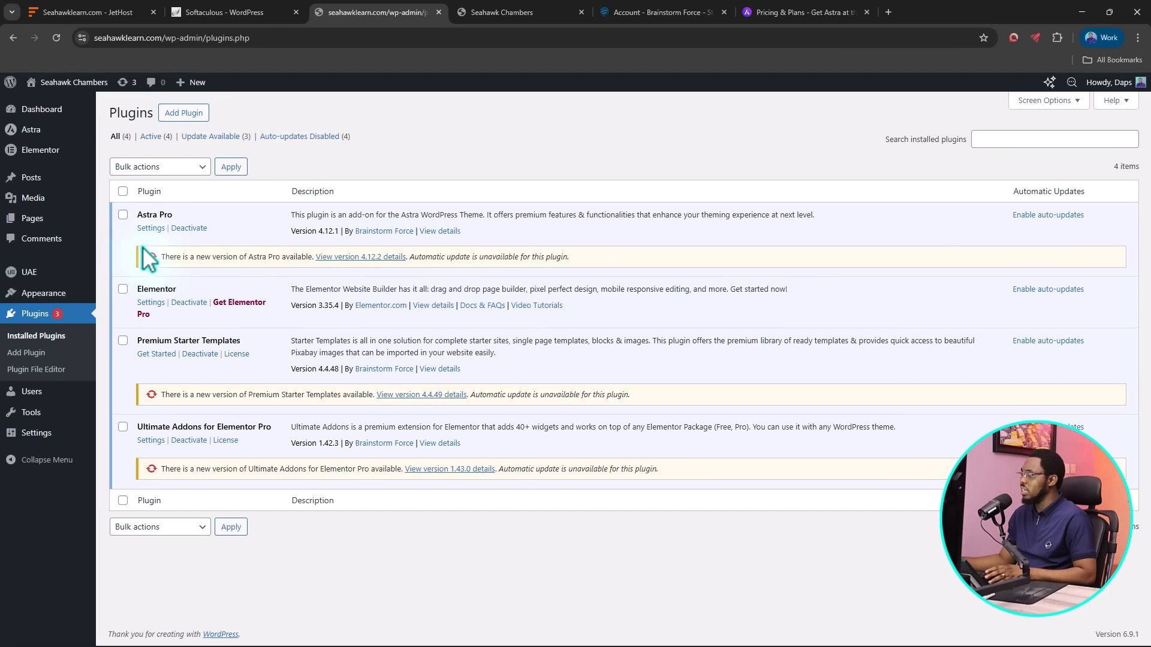
Bulk update the Astra Pro, Premium Starter Templates and Ultimate Addons for Elementor Pro plugins
{"action": "left_click", "coordinate": [123, 215]}
{"action": "left_click", "coordinate": [123, 341]}
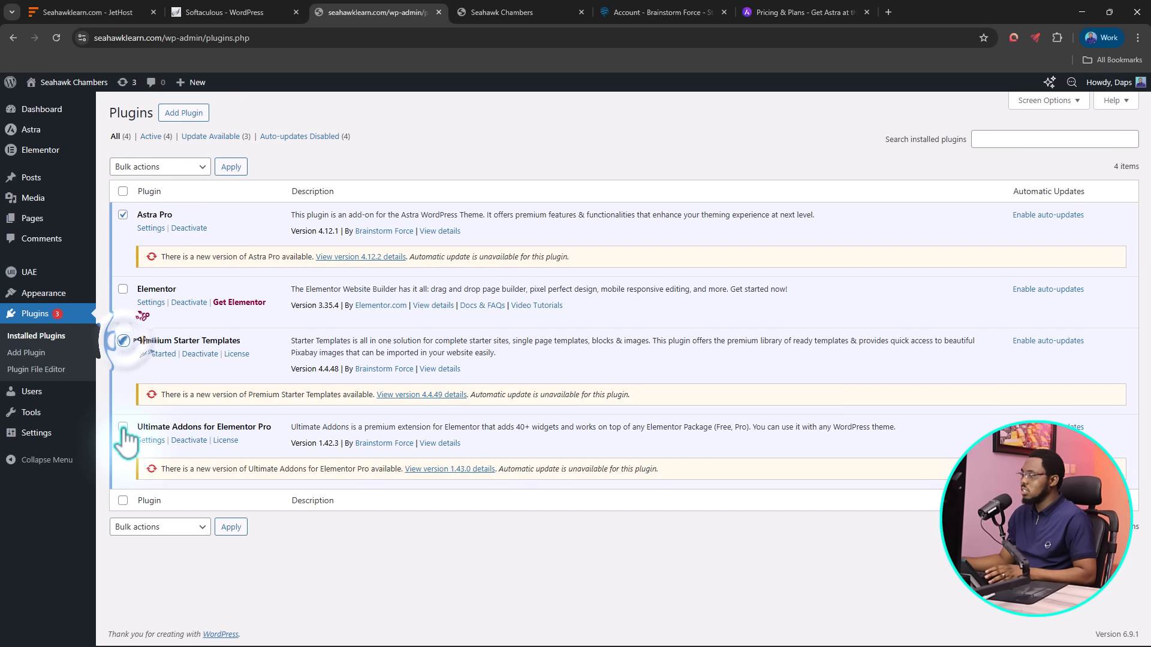
{"action": "left_click", "coordinate": [122, 428]}
{"action": "left_click", "coordinate": [161, 167]}
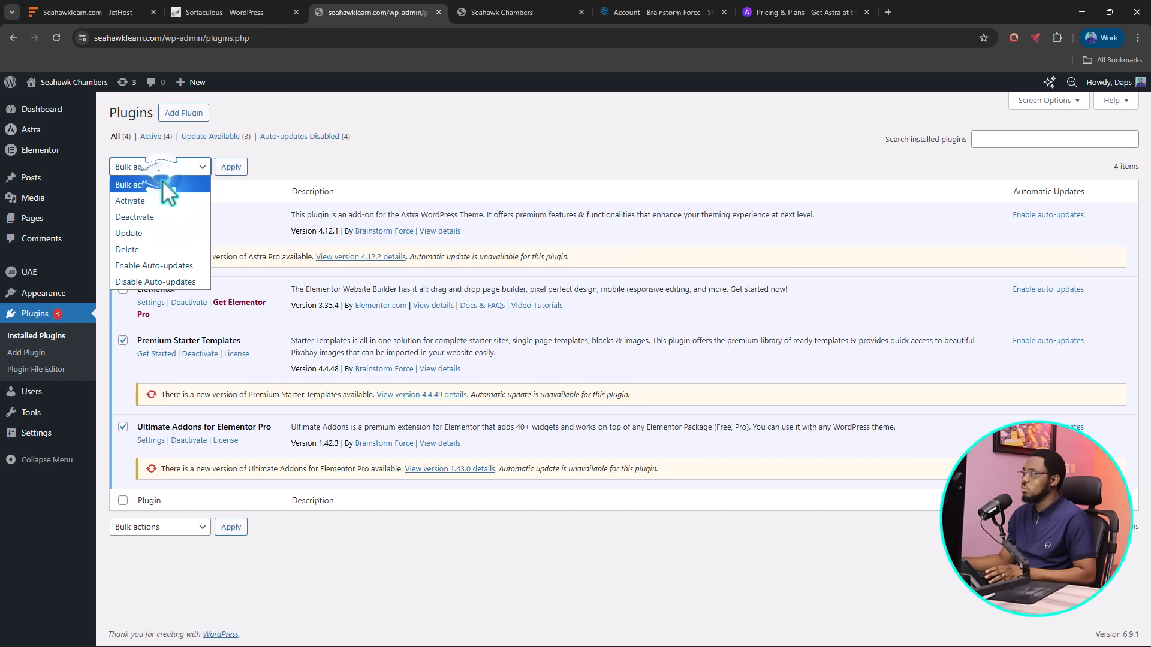
{"action": "left_click", "coordinate": [141, 233]}
{"action": "left_click", "coordinate": [231, 168]}
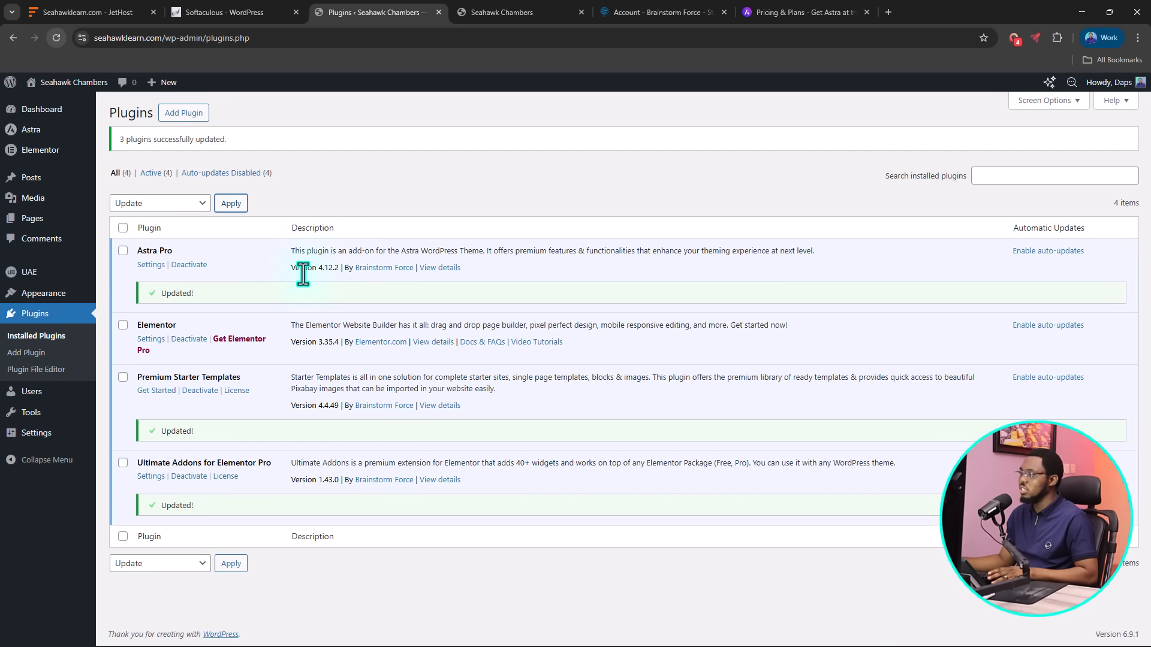
Open Starter Templates and start a classic template build with Elementor as the page builder
{"action": "mouse_move", "coordinate": [36, 292]}
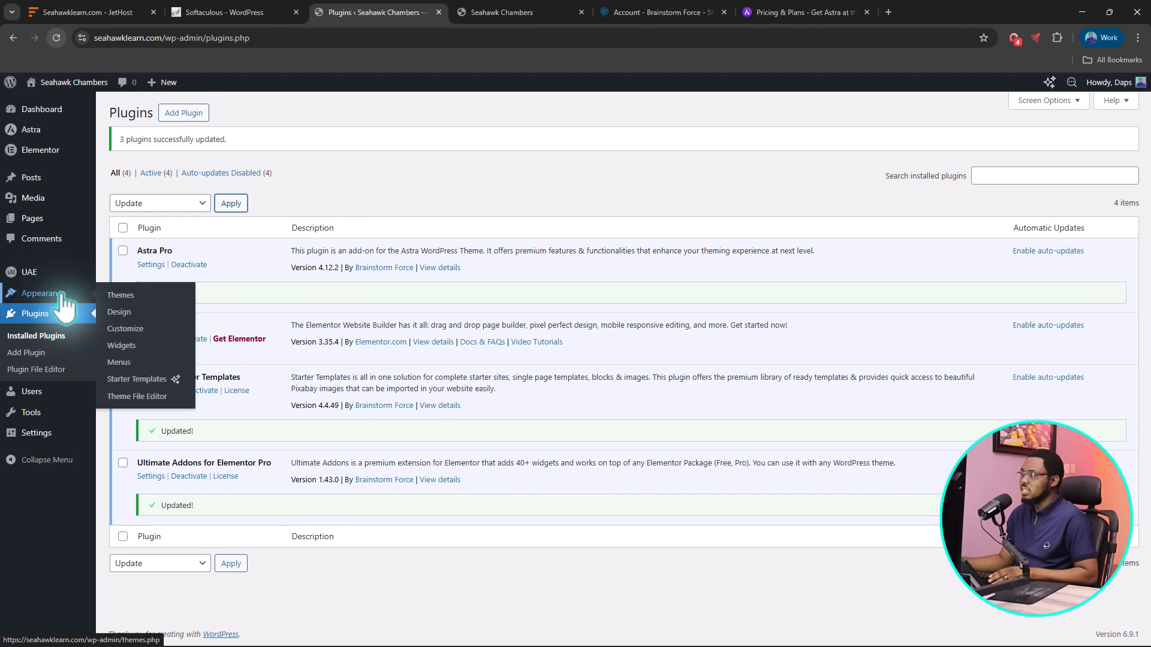
{"action": "left_click", "coordinate": [122, 379]}
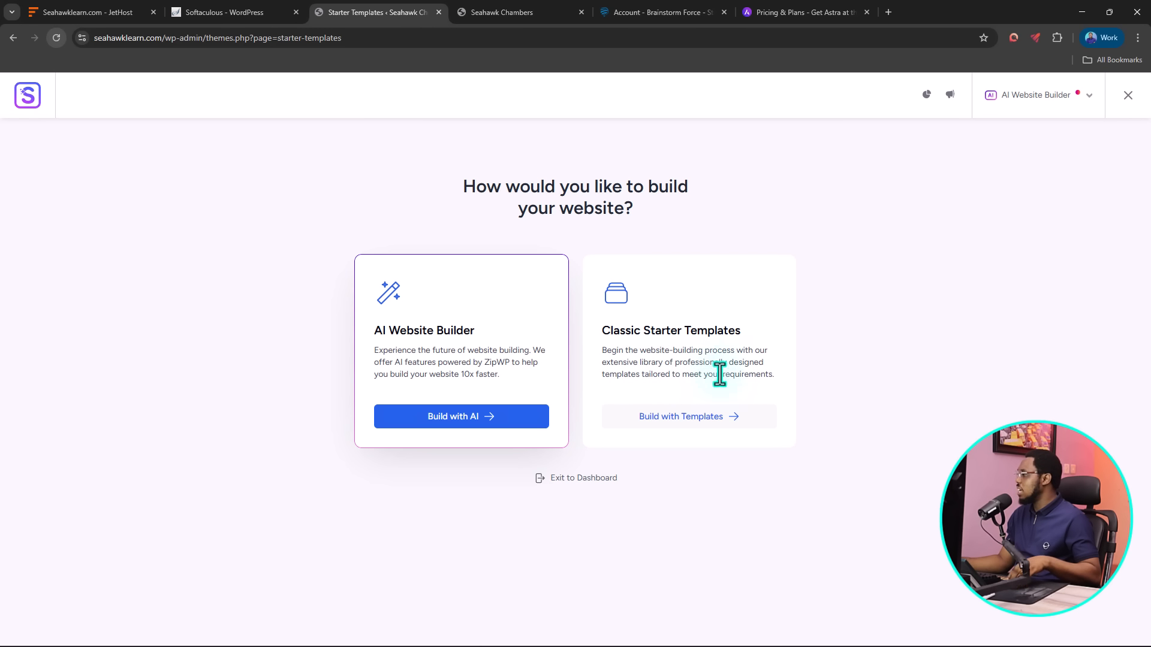
{"action": "left_click", "coordinate": [697, 419]}
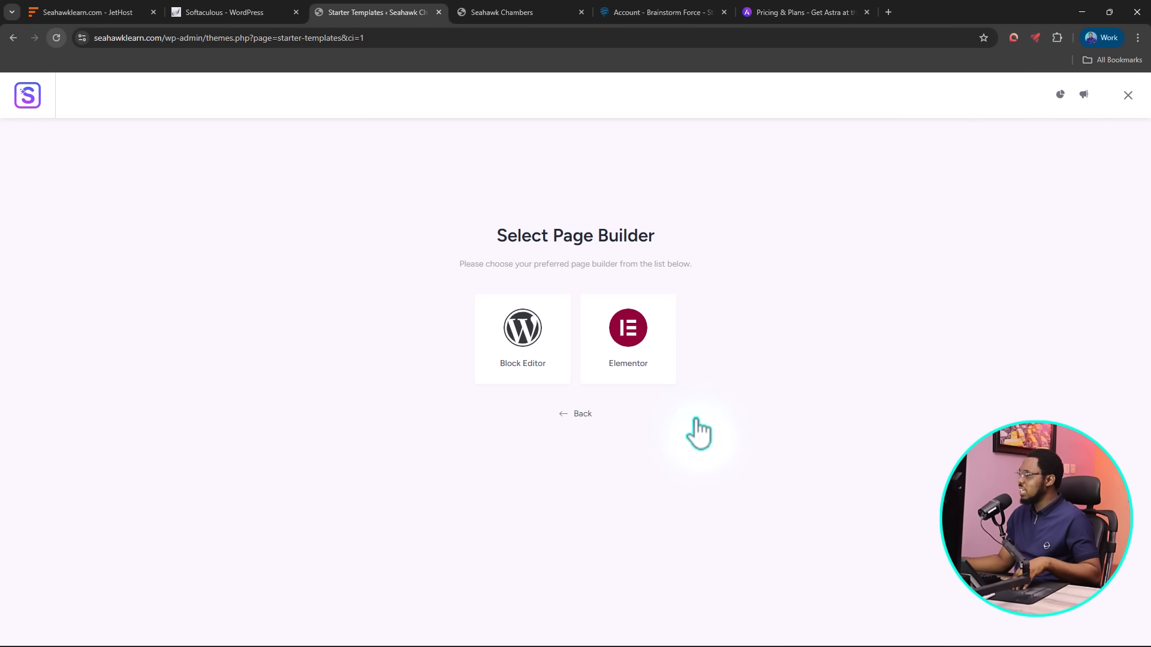
{"action": "left_click", "coordinate": [629, 342]}
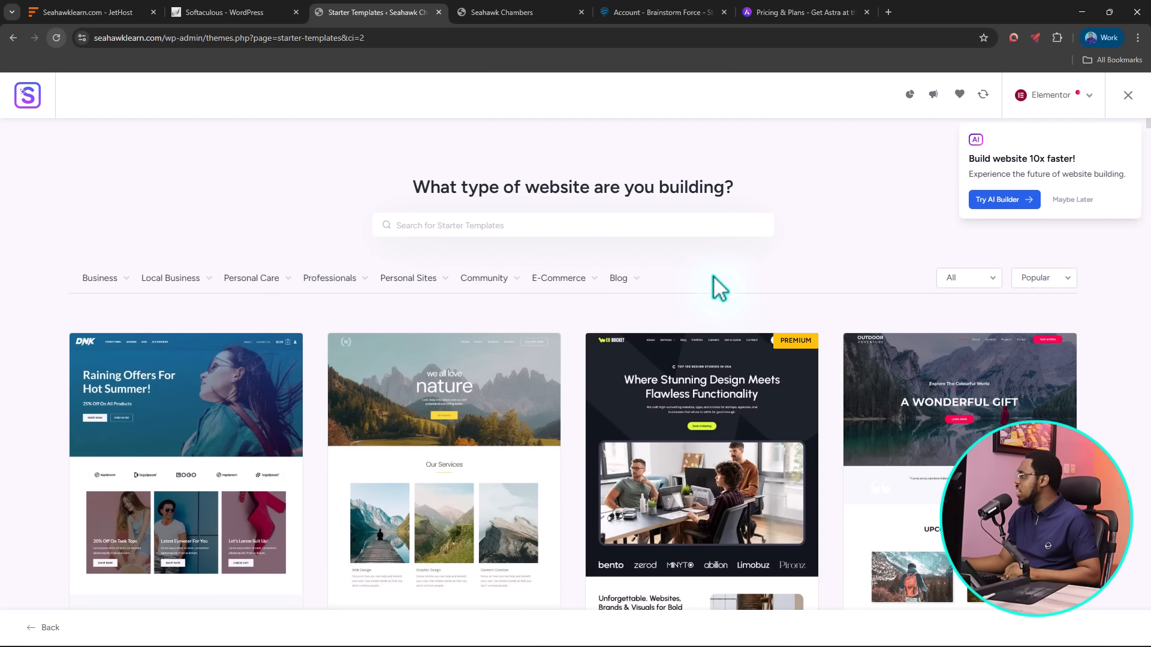
Look over the template categories and search the starter templates for "law"
{"action": "mouse_move", "coordinate": [396, 283]}
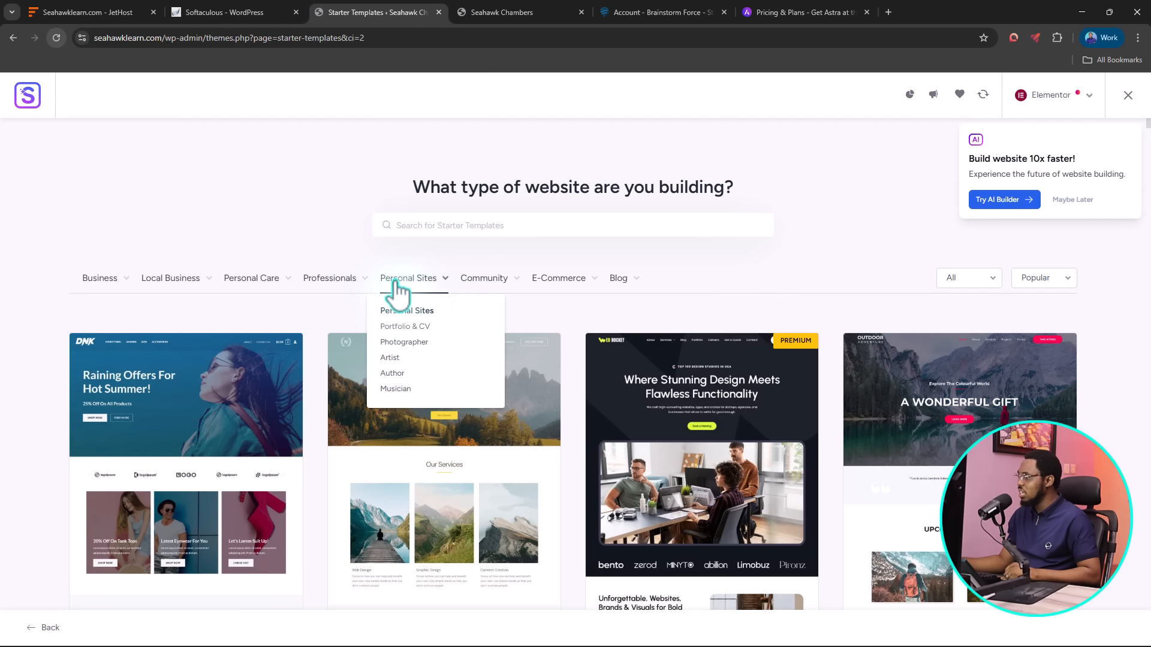
{"action": "mouse_move", "coordinate": [560, 288]}
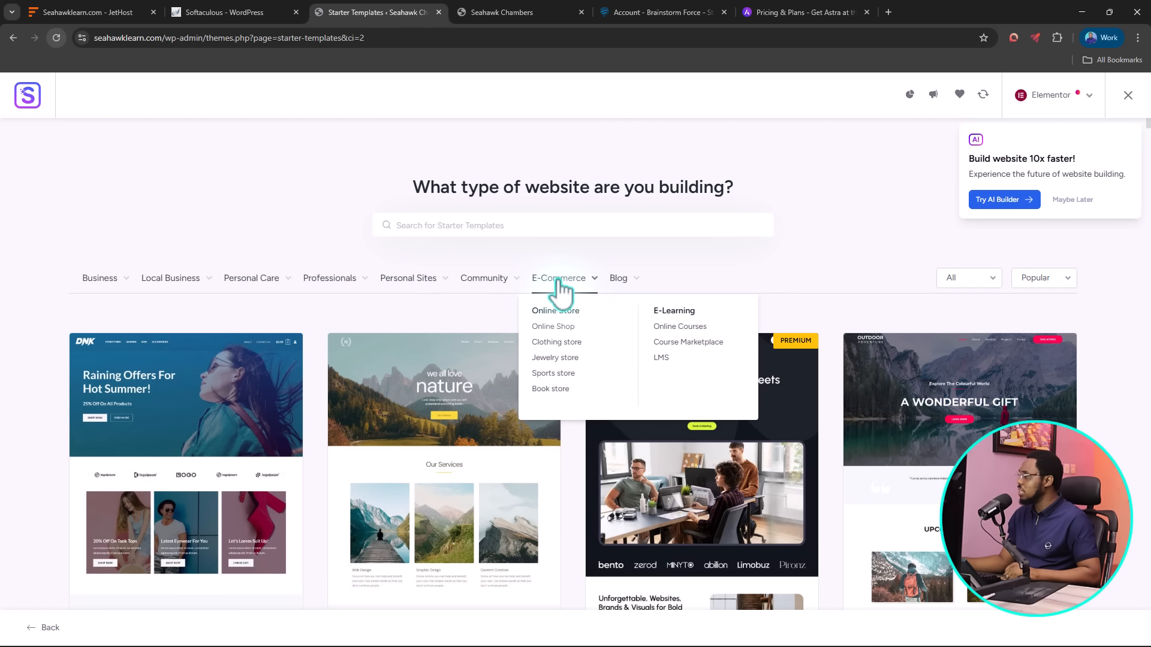
{"action": "mouse_move", "coordinate": [220, 280]}
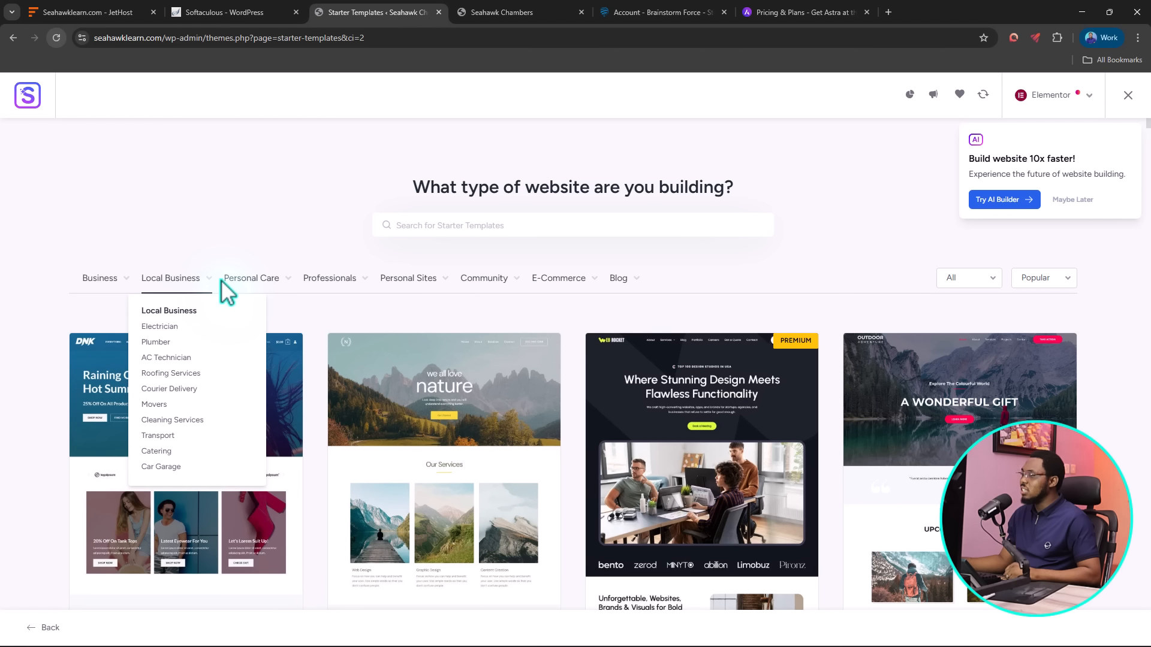
{"action": "left_click", "coordinate": [400, 227]}
{"action": "type", "text": "law"}
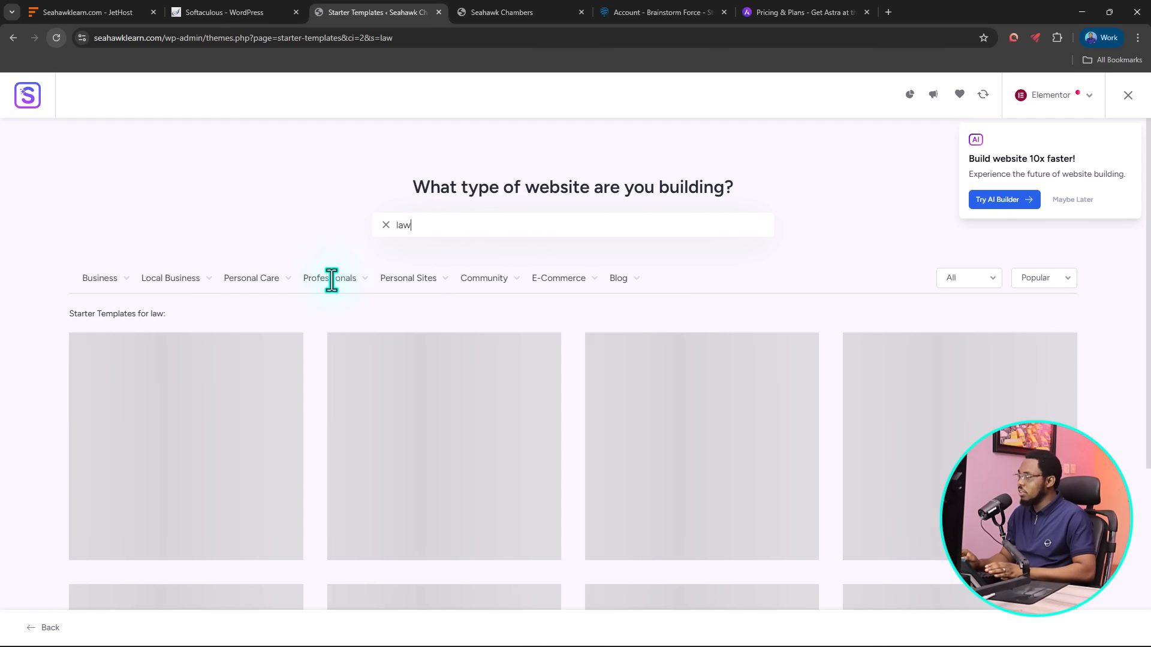
Look through the law-related starter templates and compare their designs and free or premium status
{"action": "scroll", "coordinate": [332, 279], "scroll_direction": "down", "scroll_amount": 1}
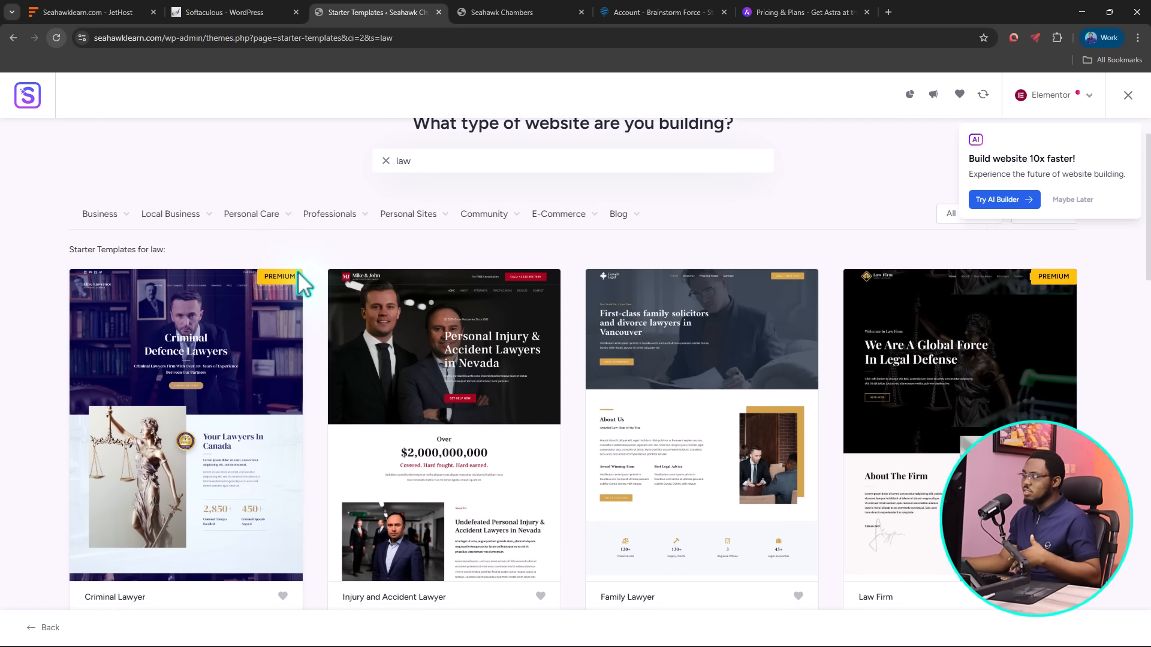
{"action": "scroll", "coordinate": [303, 284], "scroll_direction": "down", "scroll_amount": 2}
{"action": "scroll", "coordinate": [303, 284], "scroll_direction": "up", "scroll_amount": 1}
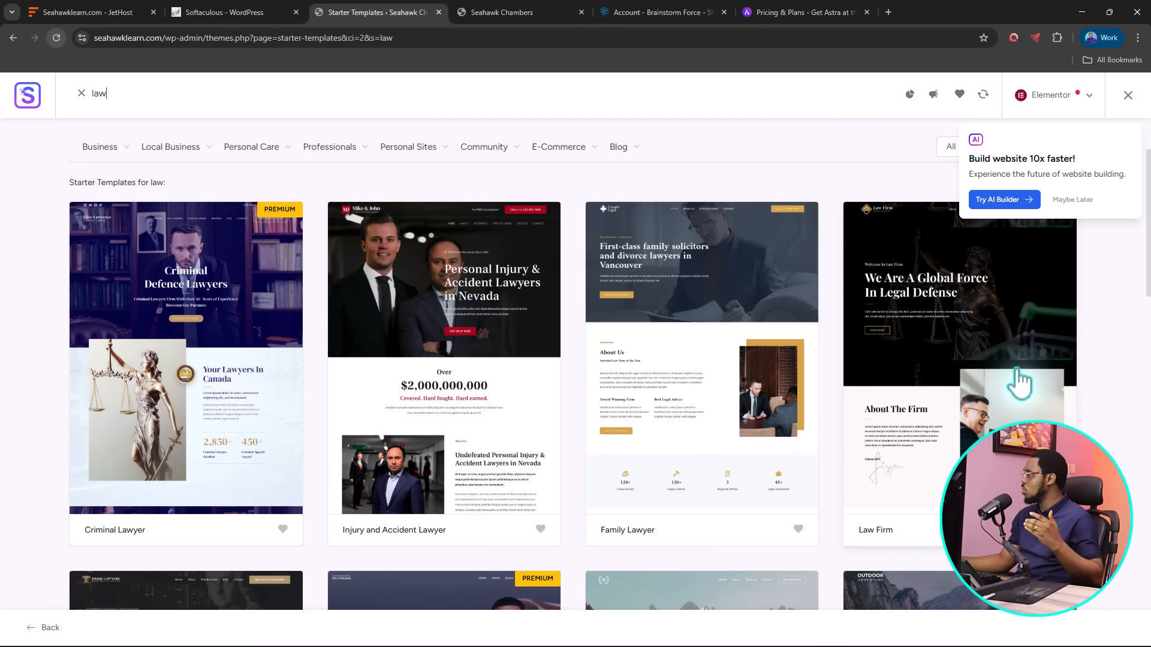
{"action": "scroll", "coordinate": [1019, 384], "scroll_direction": "up", "scroll_amount": 2}
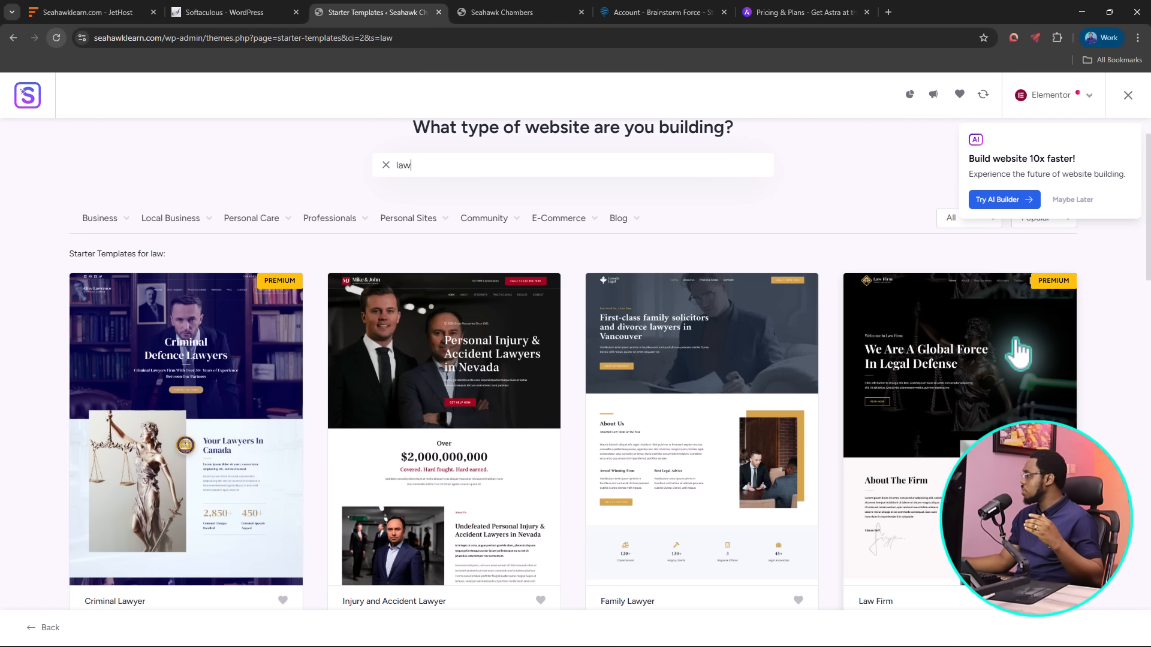
{"action": "scroll", "coordinate": [1019, 354], "scroll_direction": "down", "scroll_amount": 2}
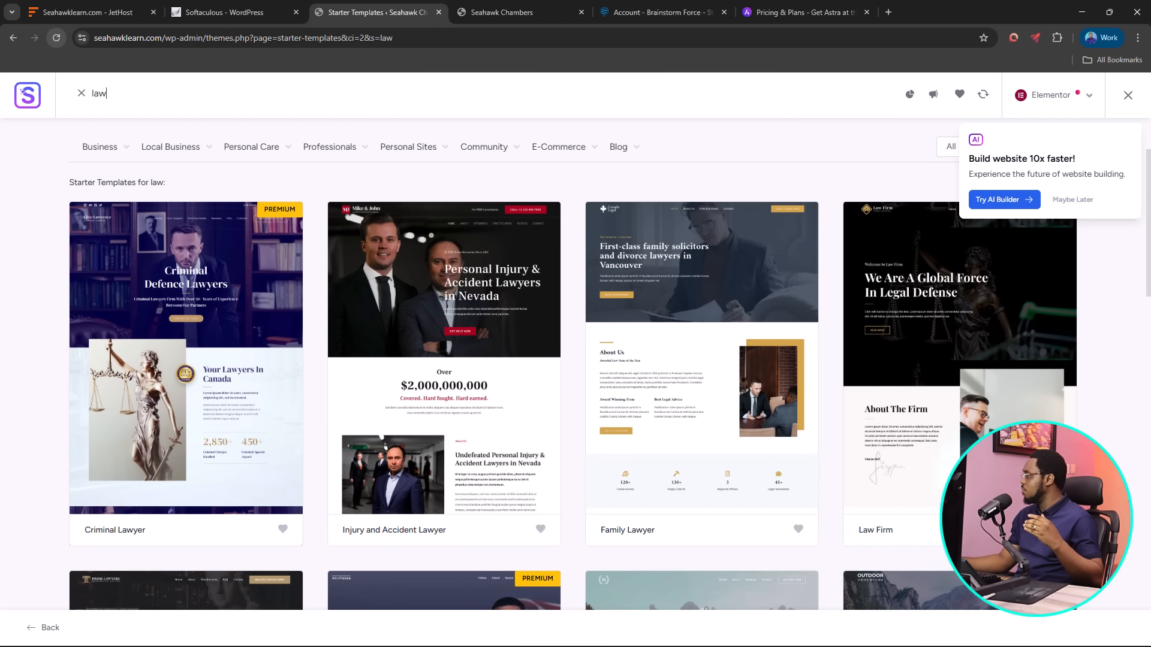
{"action": "scroll", "coordinate": [953, 396], "scroll_direction": "down", "scroll_amount": 5}
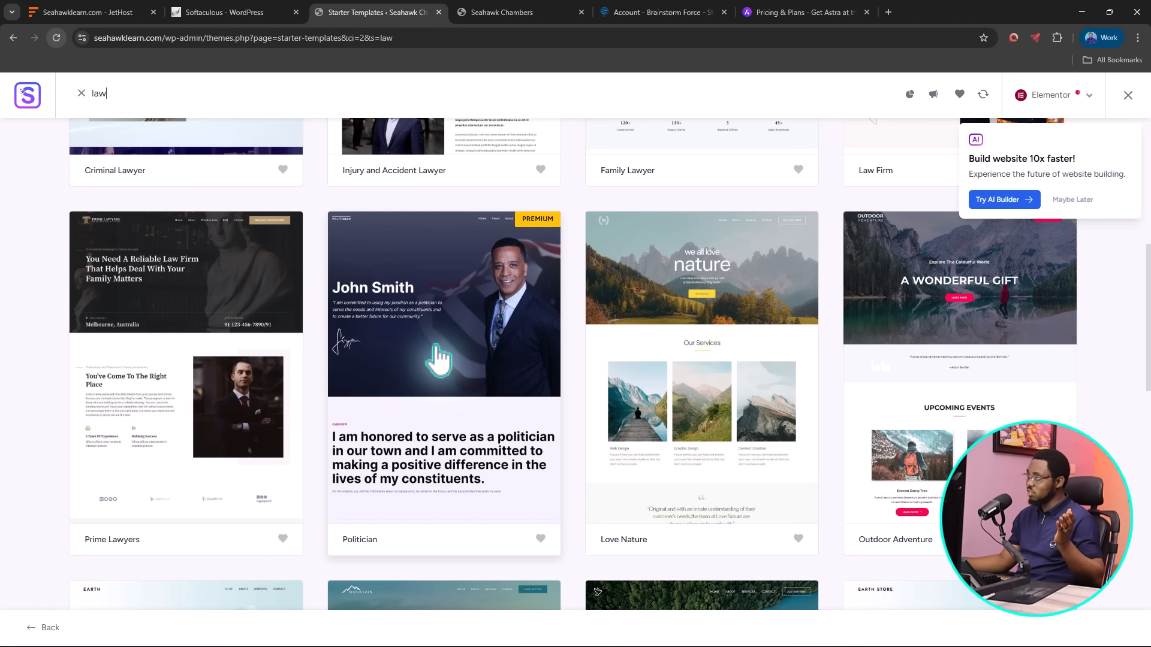
{"action": "scroll", "coordinate": [440, 359], "scroll_direction": "up", "scroll_amount": 4}
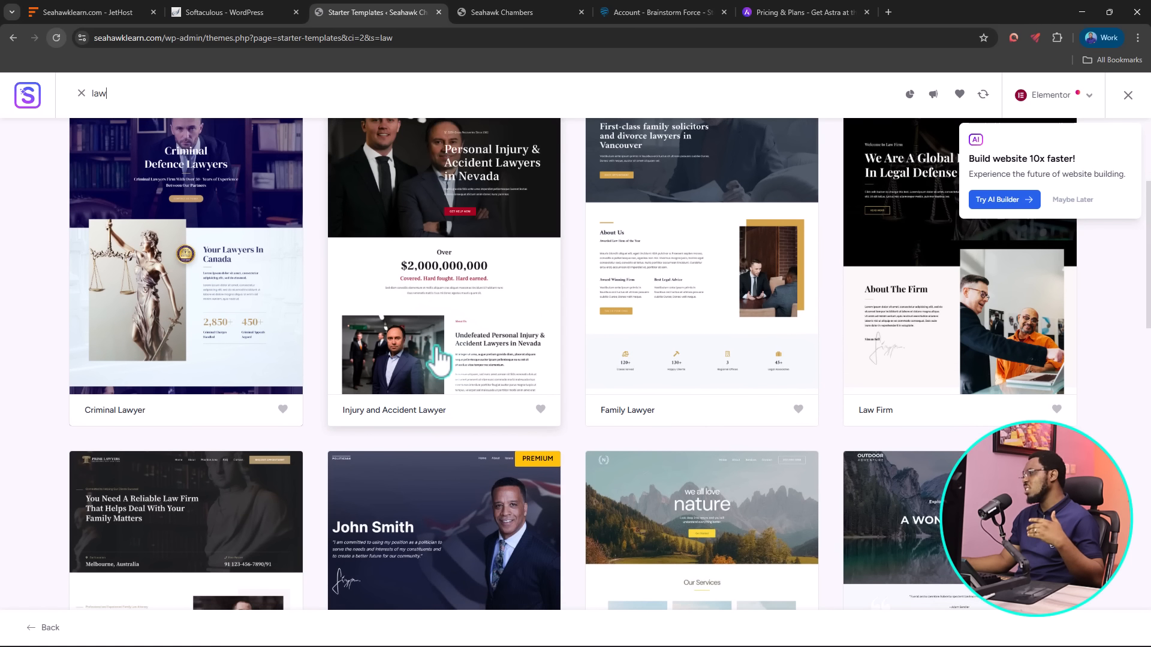
{"action": "scroll", "coordinate": [440, 359], "scroll_direction": "up", "scroll_amount": 1}
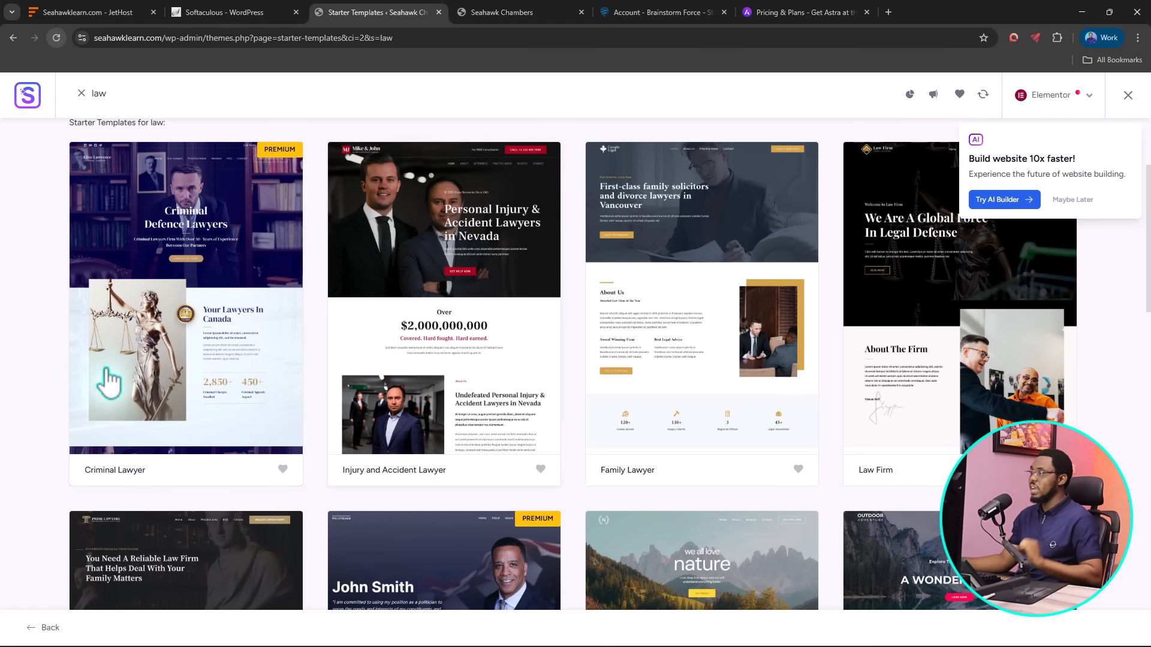
Select the Criminal Lawyer template and review the sections of its homepage preview
{"action": "left_click", "coordinate": [231, 226]}
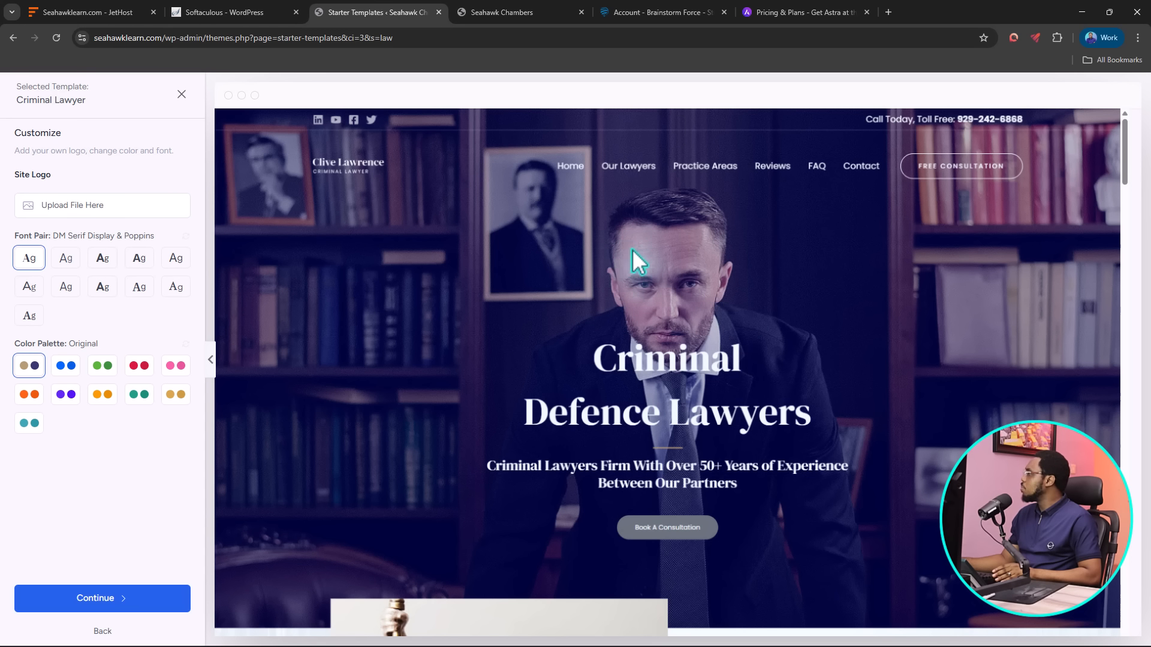
{"action": "scroll", "coordinate": [908, 310], "scroll_direction": "down", "scroll_amount": 10}
{"action": "scroll", "coordinate": [908, 307], "scroll_direction": "down", "scroll_amount": 15}
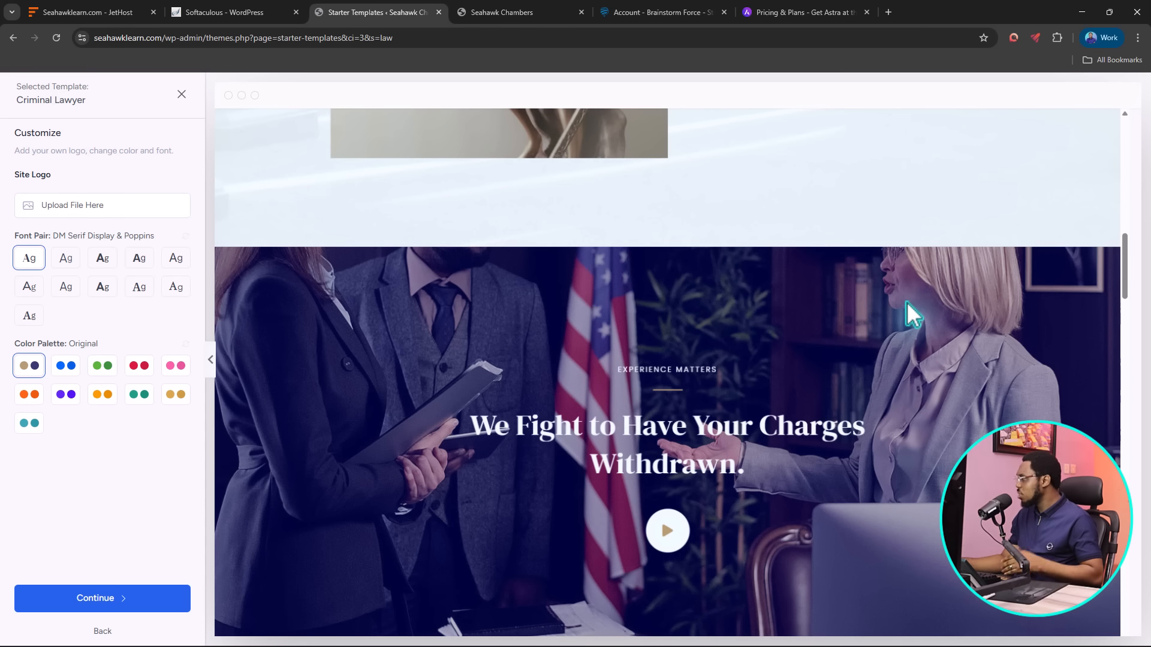
{"action": "scroll", "coordinate": [906, 301], "scroll_direction": "down", "scroll_amount": 15}
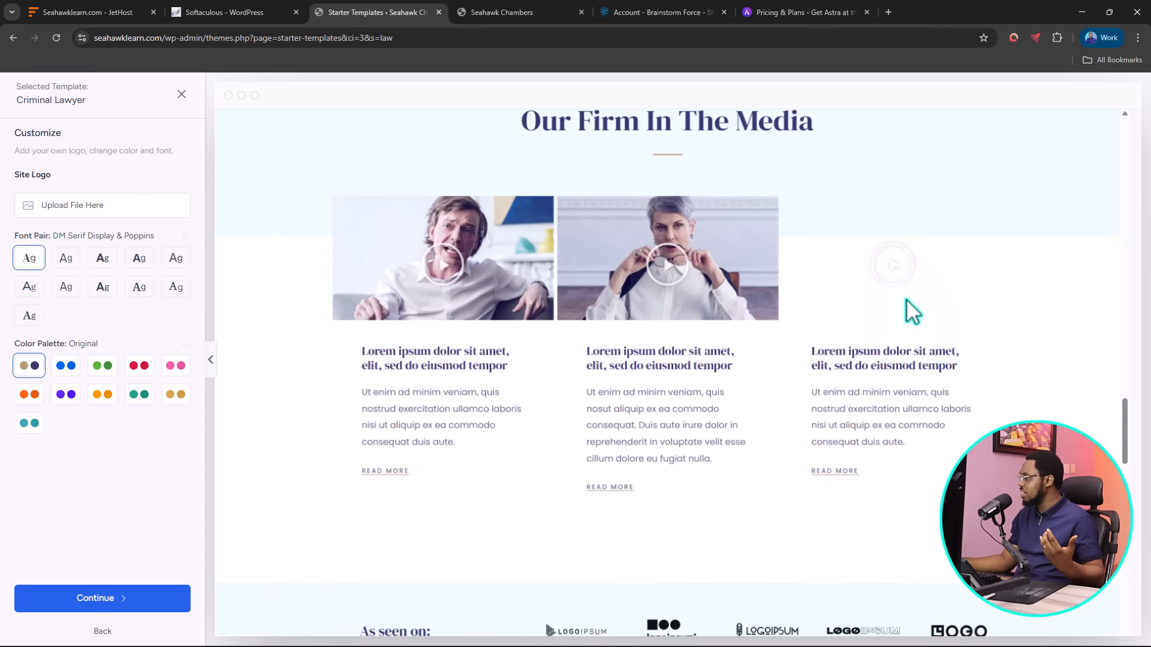
{"action": "scroll", "coordinate": [906, 297], "scroll_direction": "up", "scroll_amount": 5}
{"action": "scroll", "coordinate": [904, 291], "scroll_direction": "up", "scroll_amount": 15}
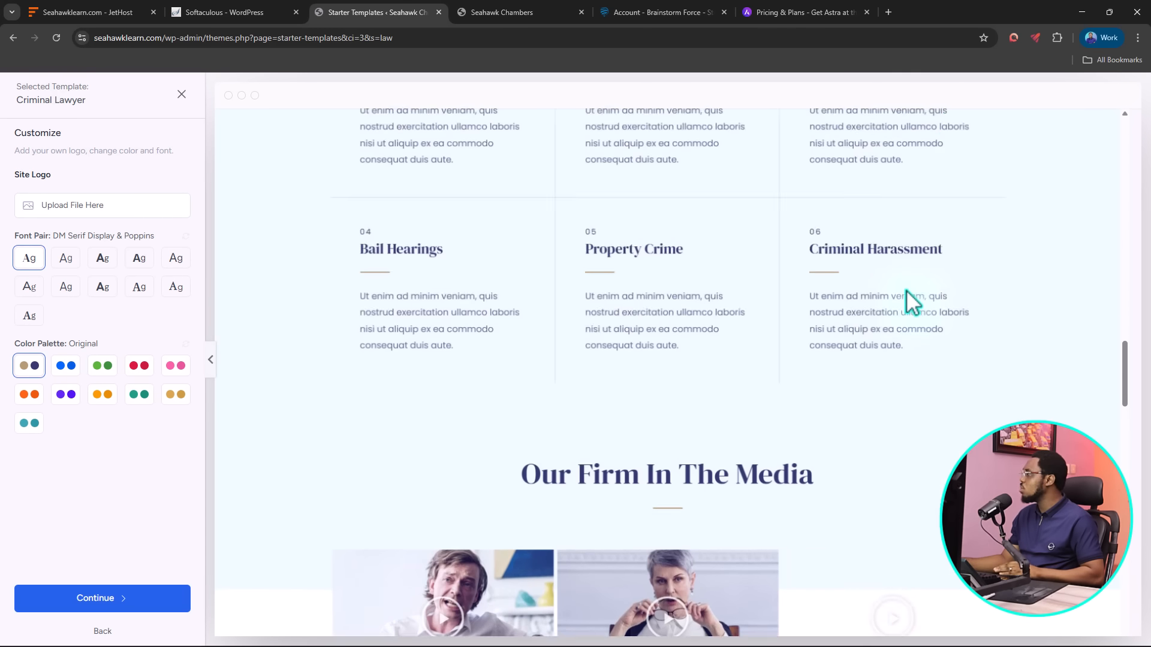
{"action": "scroll", "coordinate": [908, 298], "scroll_direction": "up", "scroll_amount": 10}
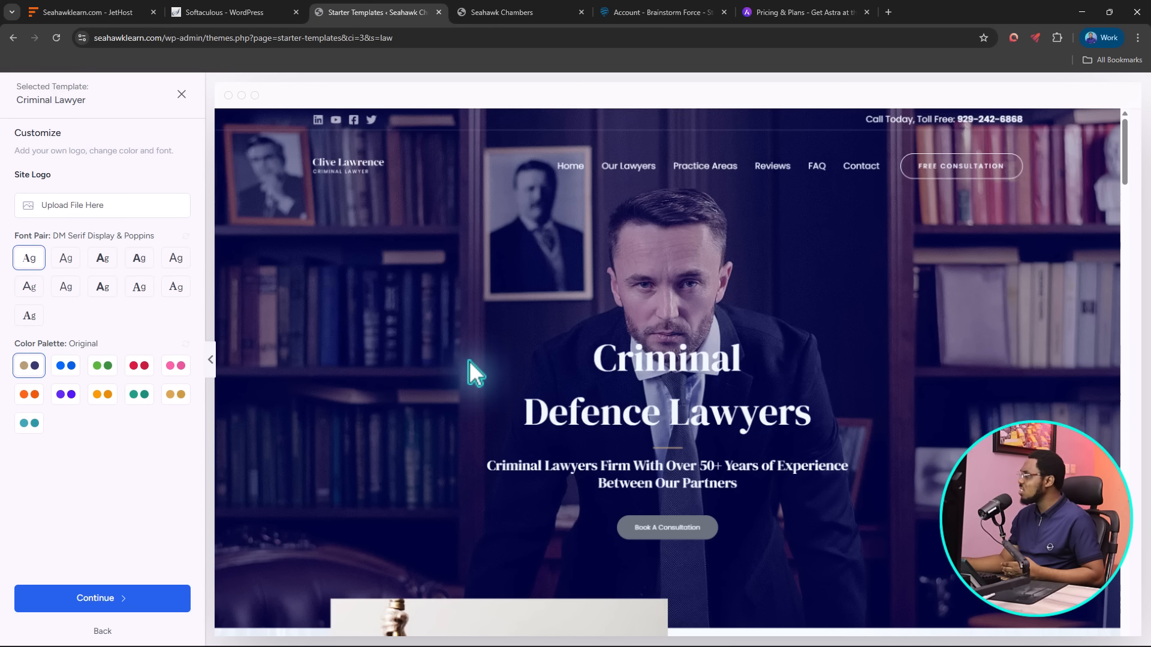
{"action": "scroll", "coordinate": [470, 365], "scroll_direction": "down", "scroll_amount": 8}
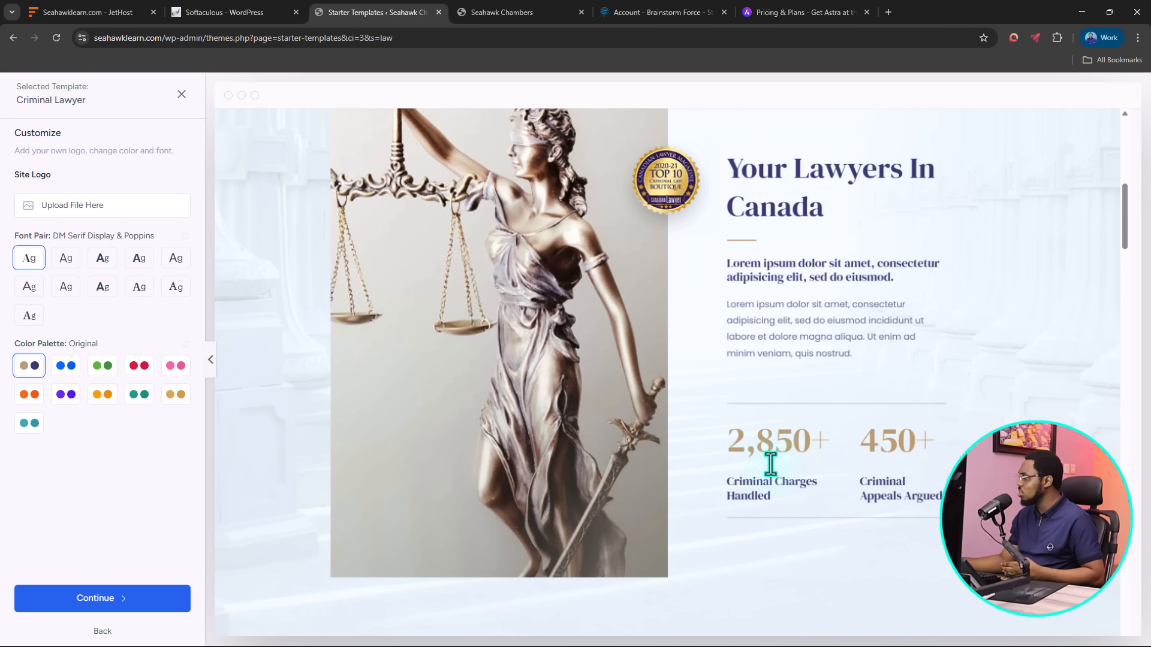
Try several alternative color palettes on the Criminal Lawyer template preview and return to the Original palette
{"action": "left_click", "coordinate": [65, 366]}
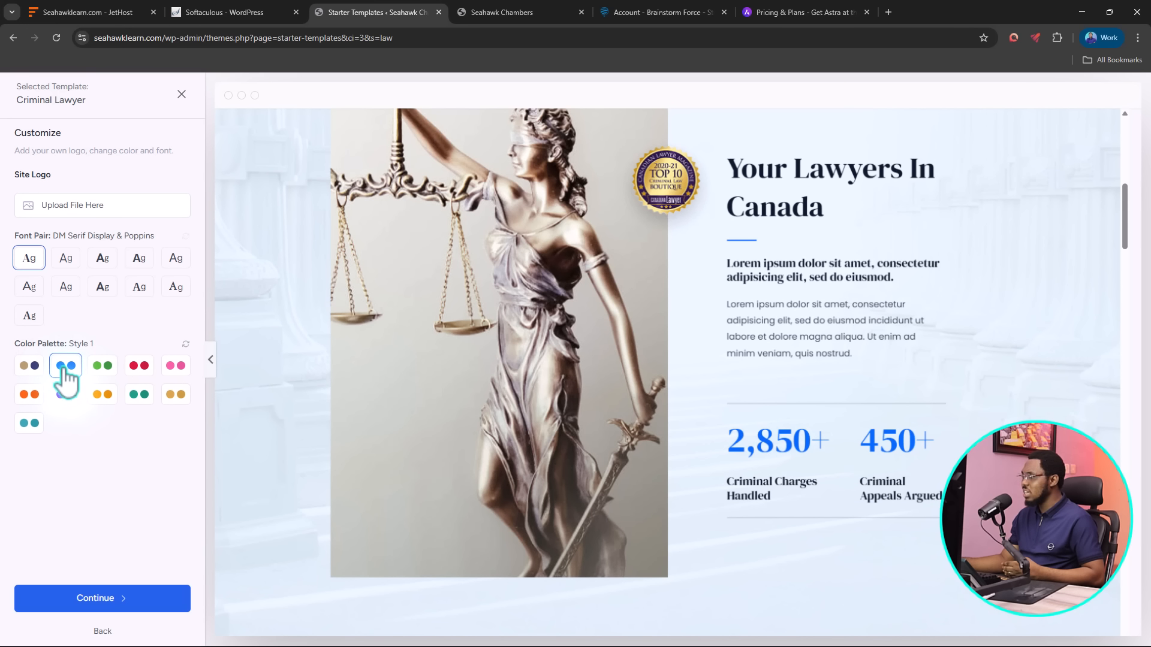
{"action": "left_click", "coordinate": [104, 367]}
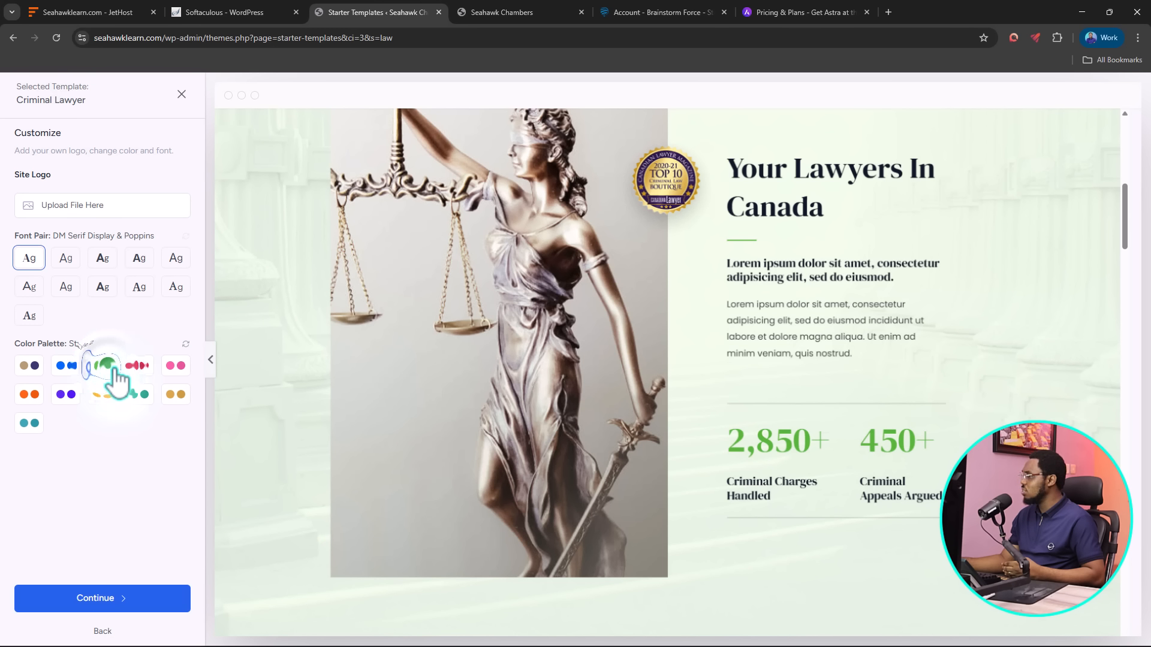
{"action": "left_click", "coordinate": [174, 367]}
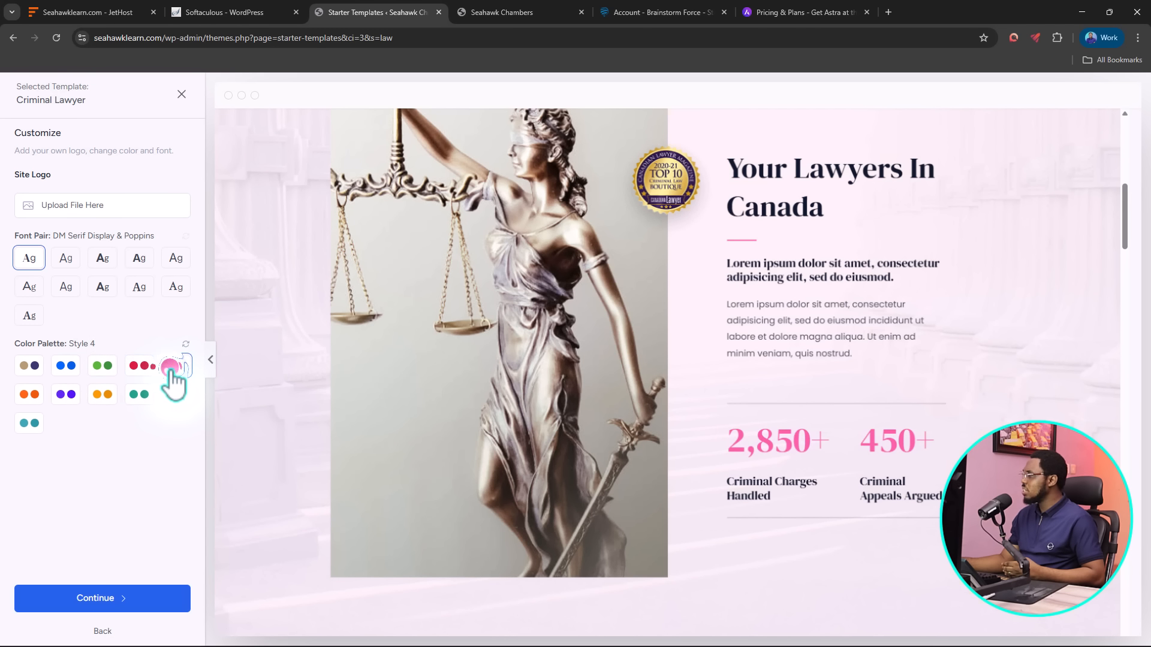
{"action": "left_click", "coordinate": [170, 396]}
{"action": "left_click", "coordinate": [140, 395]}
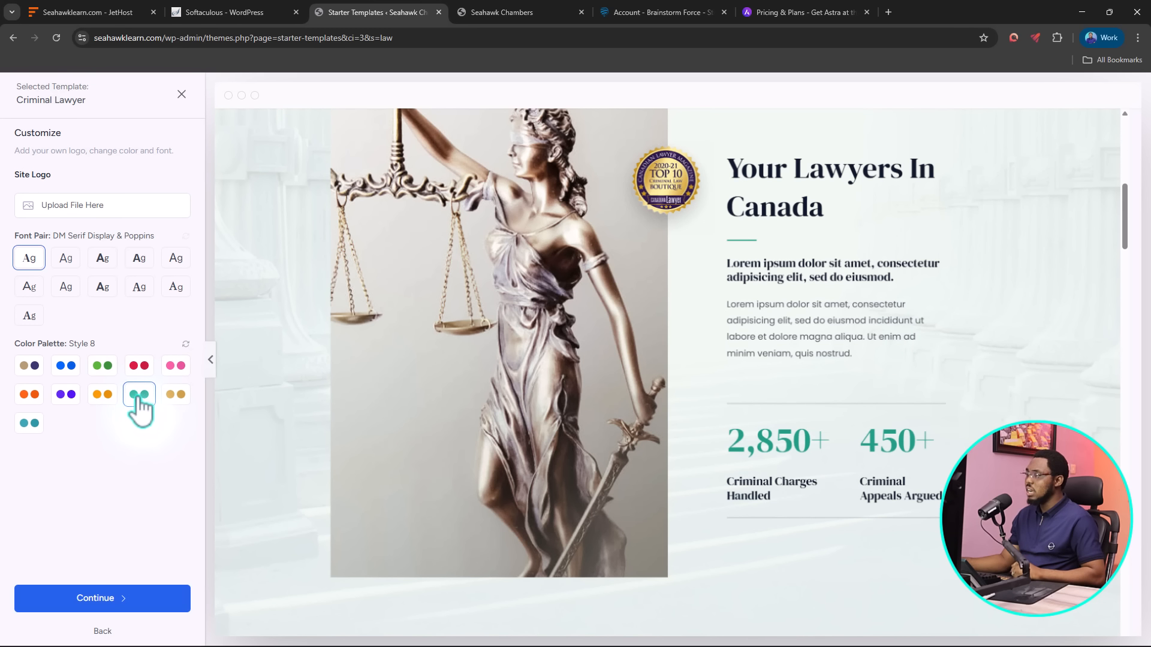
{"action": "left_click", "coordinate": [99, 396]}
{"action": "left_click", "coordinate": [65, 396]}
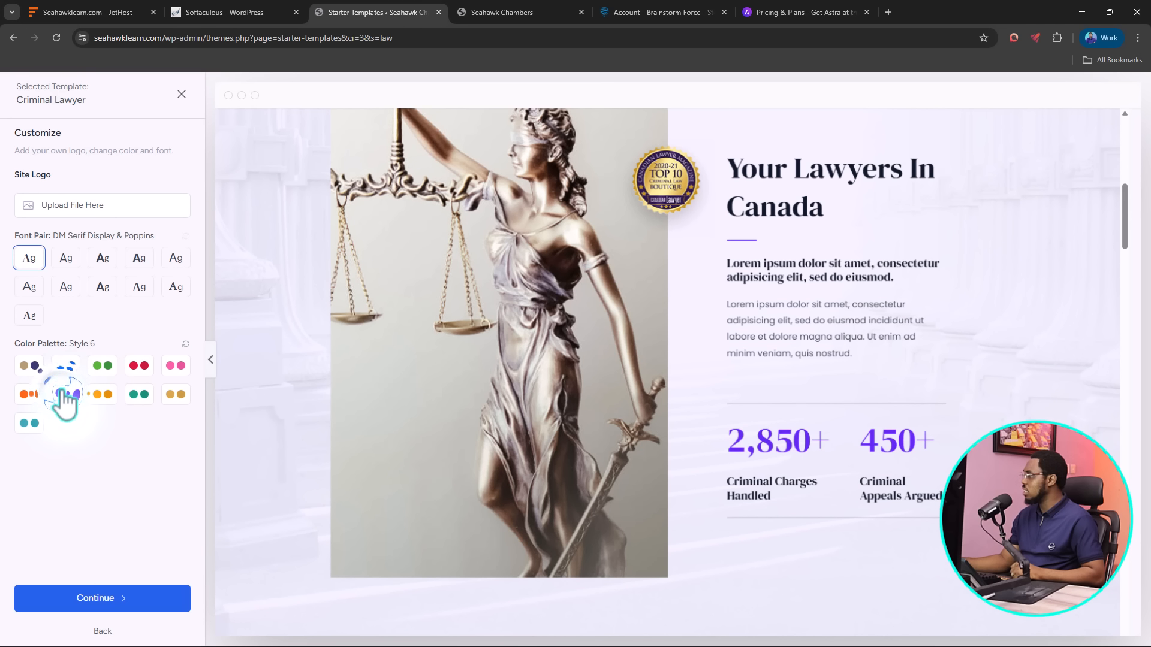
{"action": "left_click", "coordinate": [28, 395]}
{"action": "left_click", "coordinate": [27, 423]}
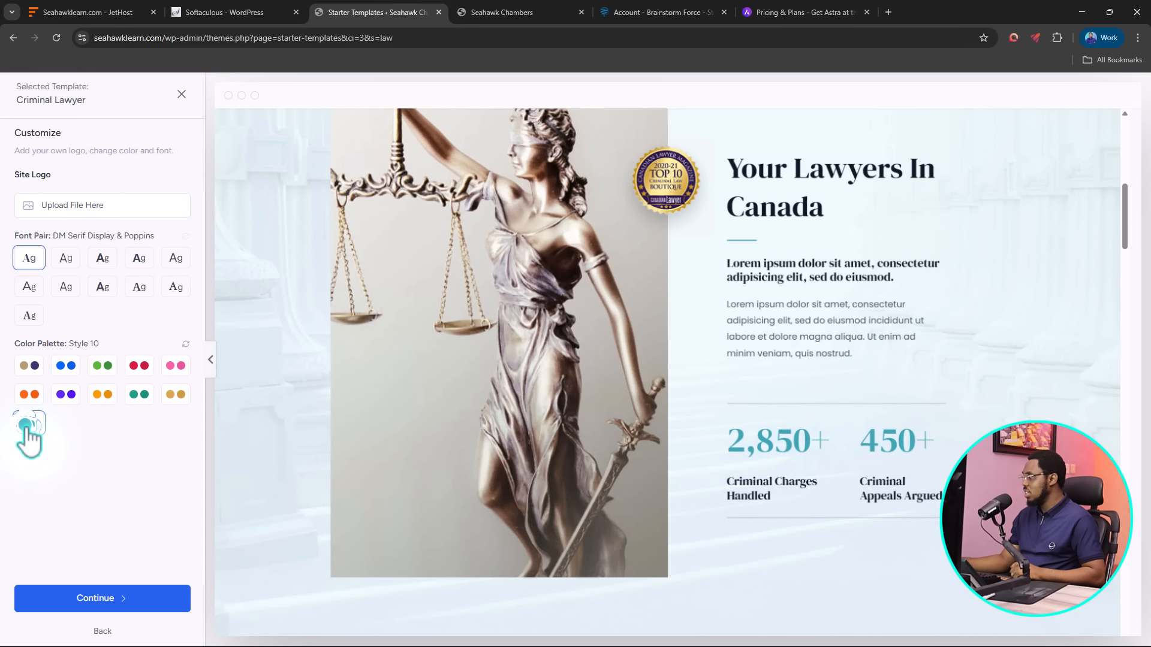
{"action": "left_click", "coordinate": [27, 367]}
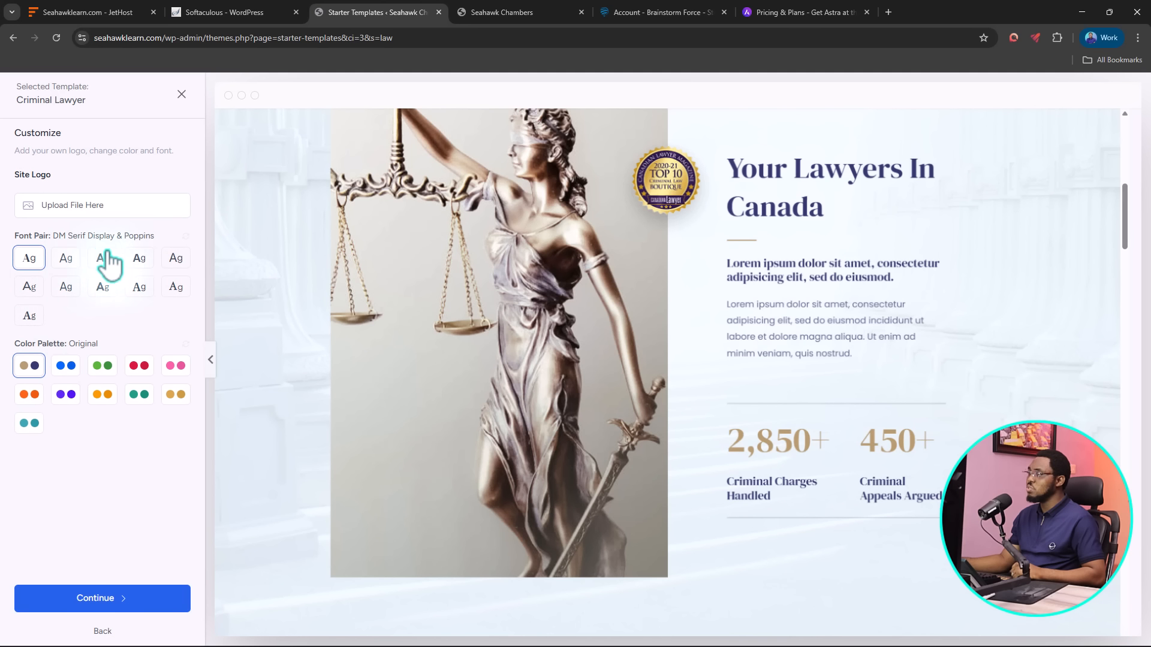
Try several alternative font pairs on the template preview and return to DM Serif Display & Poppins
{"action": "left_click", "coordinate": [66, 259]}
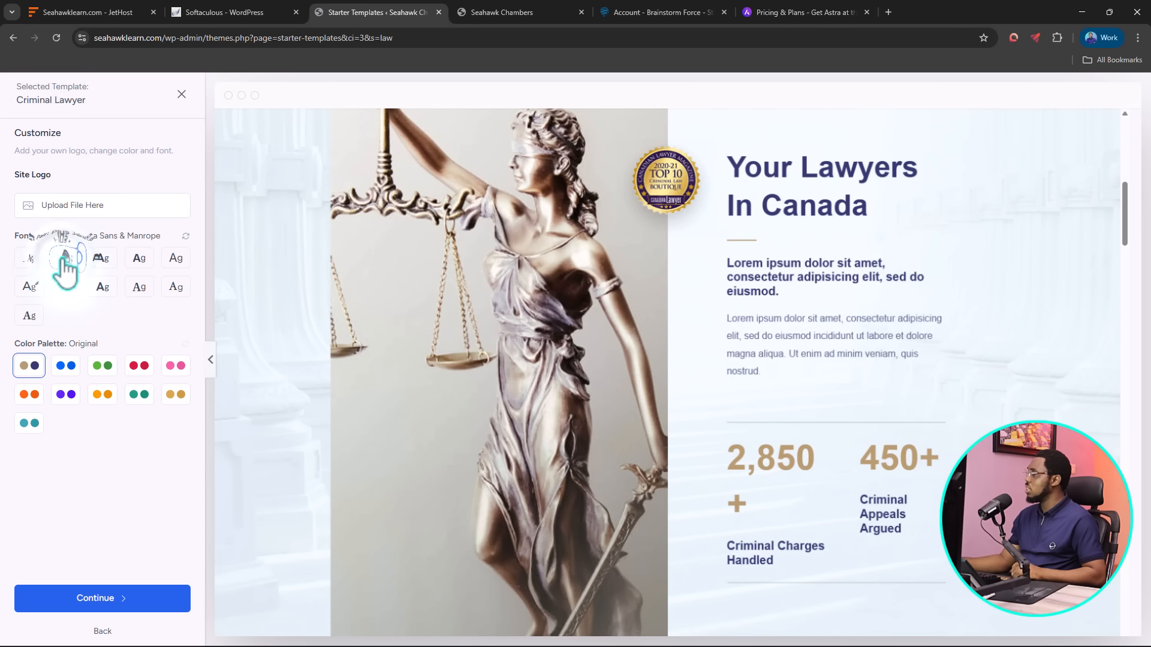
{"action": "left_click", "coordinate": [103, 258]}
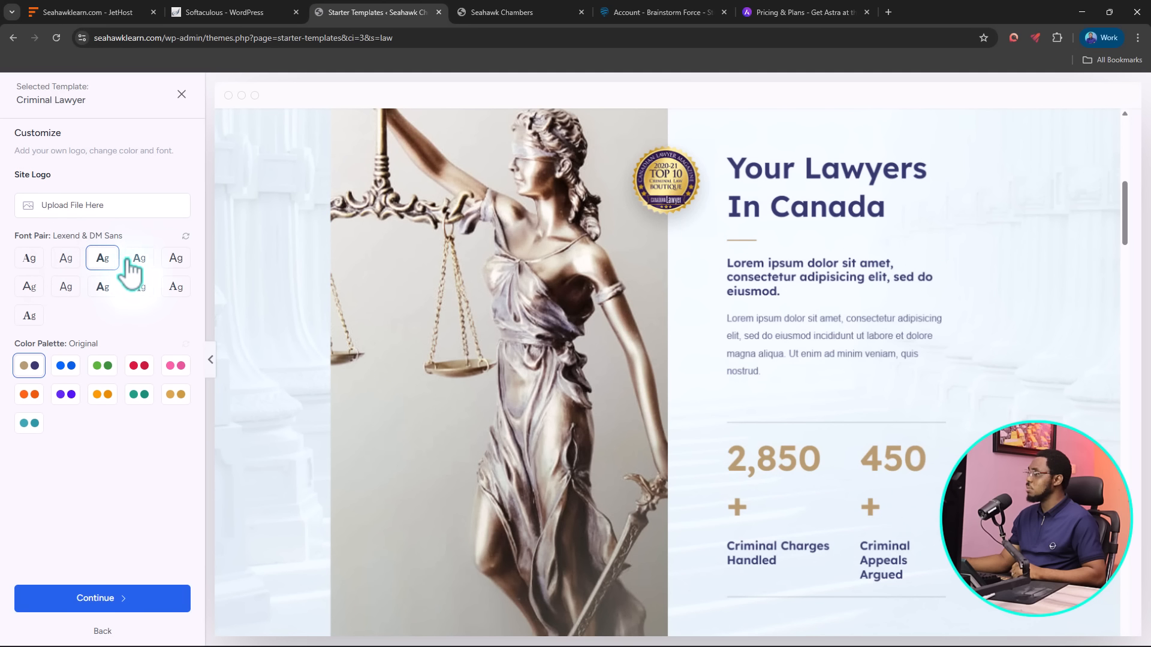
{"action": "left_click", "coordinate": [137, 258]}
{"action": "left_click", "coordinate": [172, 259]}
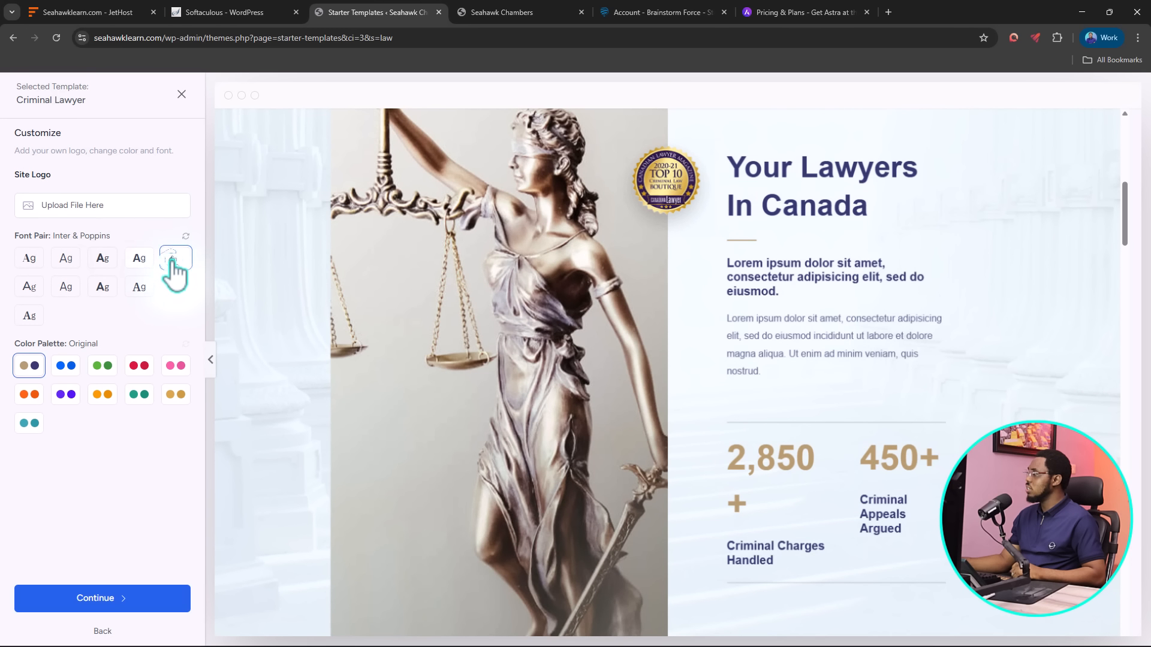
{"action": "left_click", "coordinate": [170, 286]}
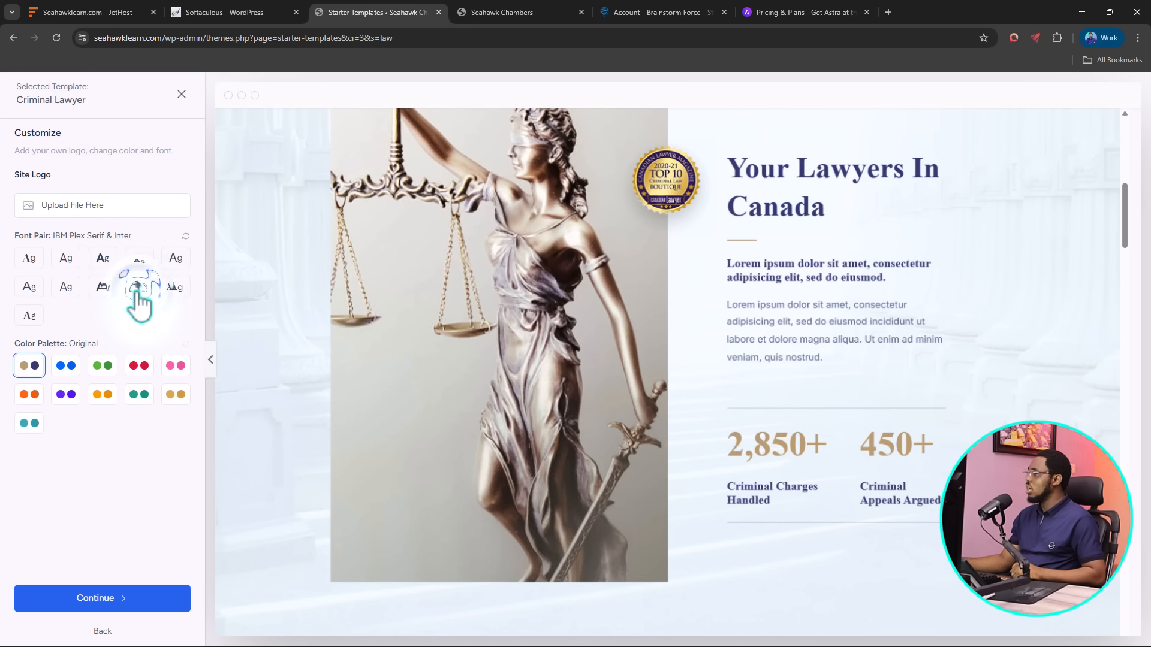
{"action": "left_click", "coordinate": [103, 287]}
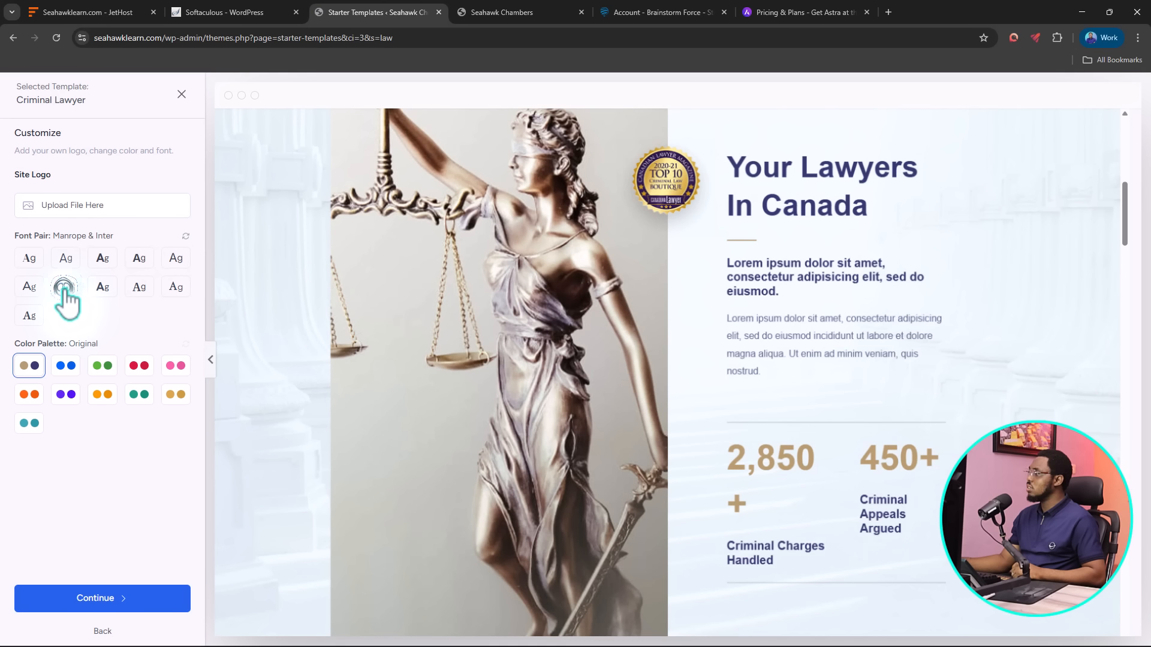
{"action": "left_click", "coordinate": [31, 259]}
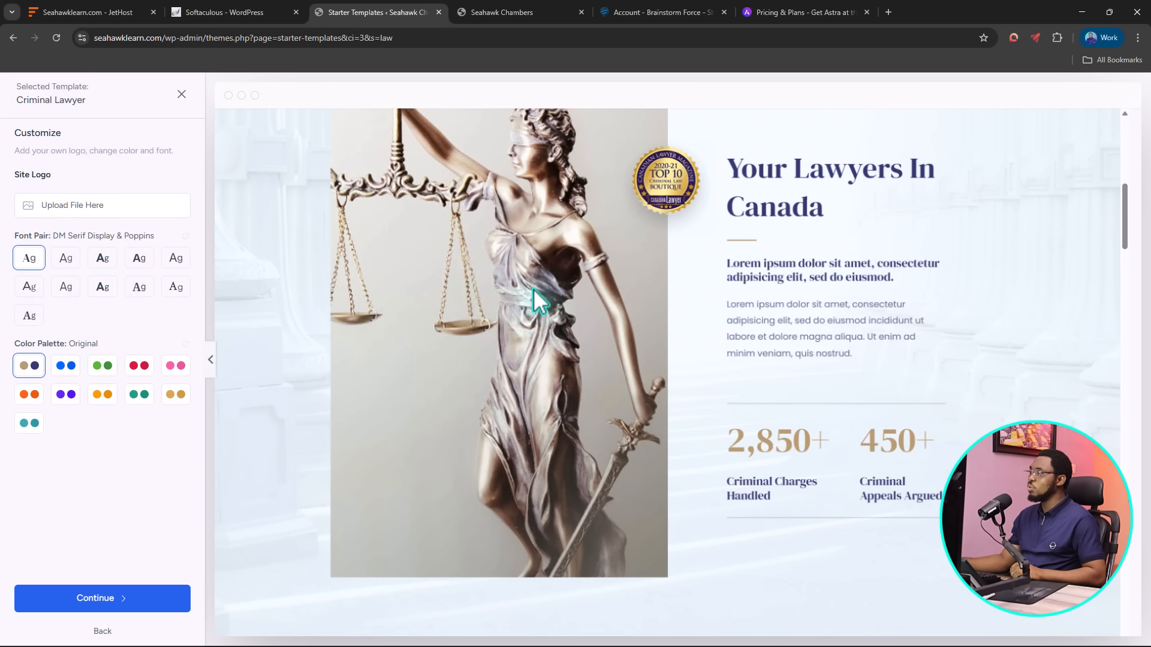
{"action": "scroll", "coordinate": [534, 288], "scroll_direction": "up", "scroll_amount": 5}
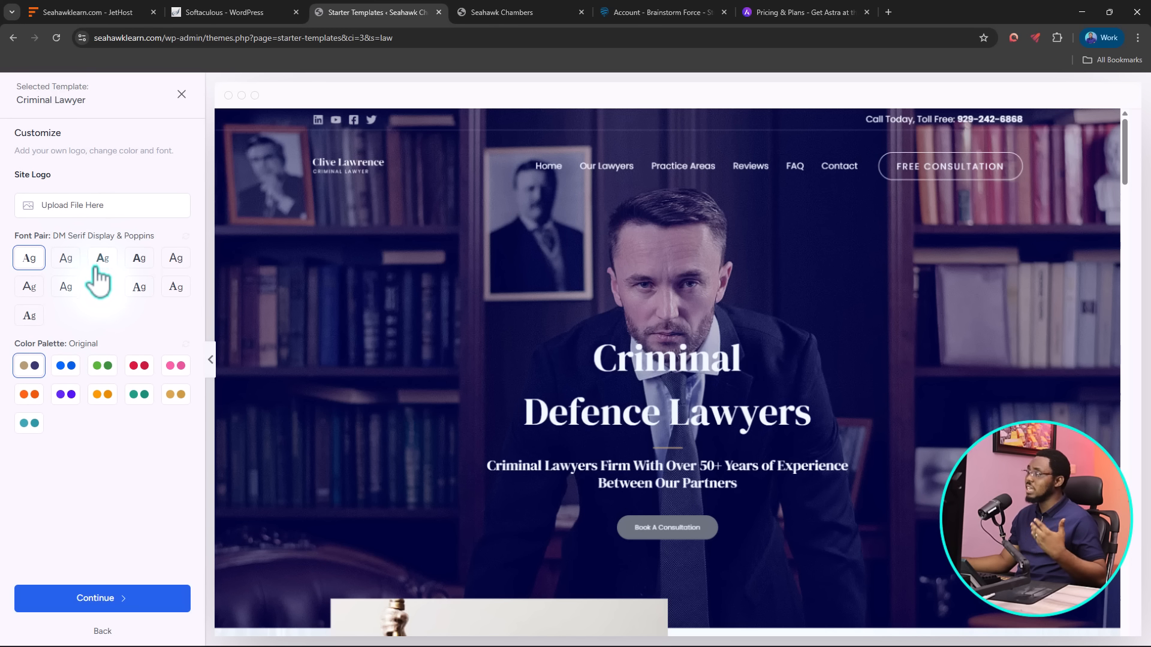
Accept the template design, add the Free Live Chat feature, and start building the website without submitting personal details
{"action": "left_click", "coordinate": [99, 598]}
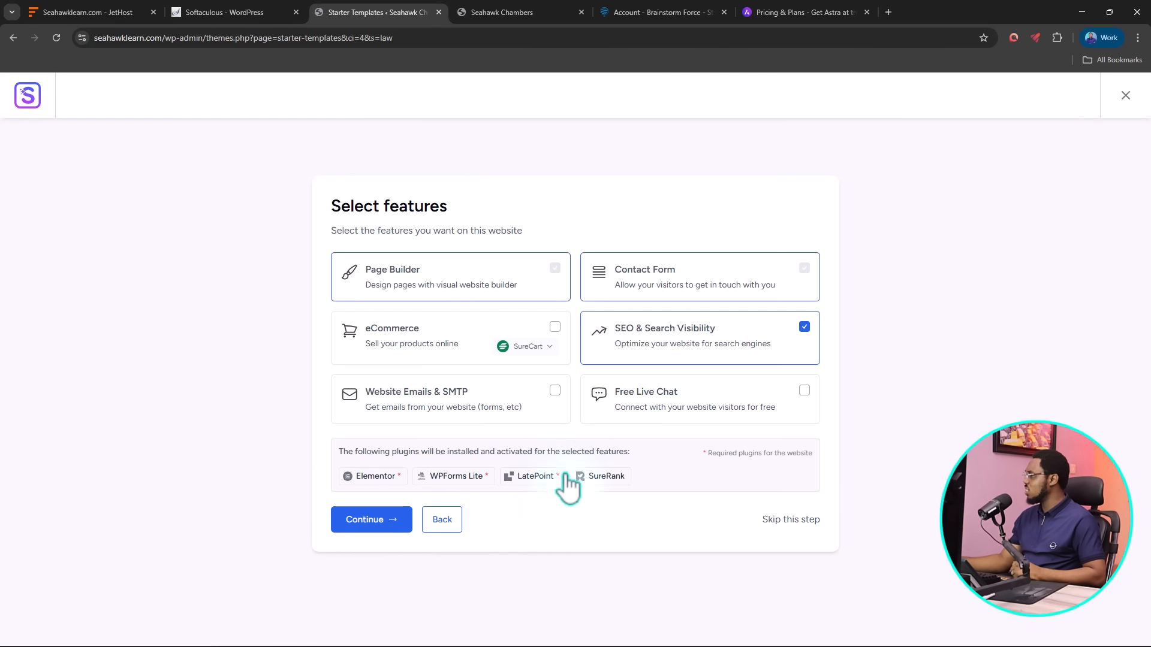
{"action": "left_click", "coordinate": [804, 390]}
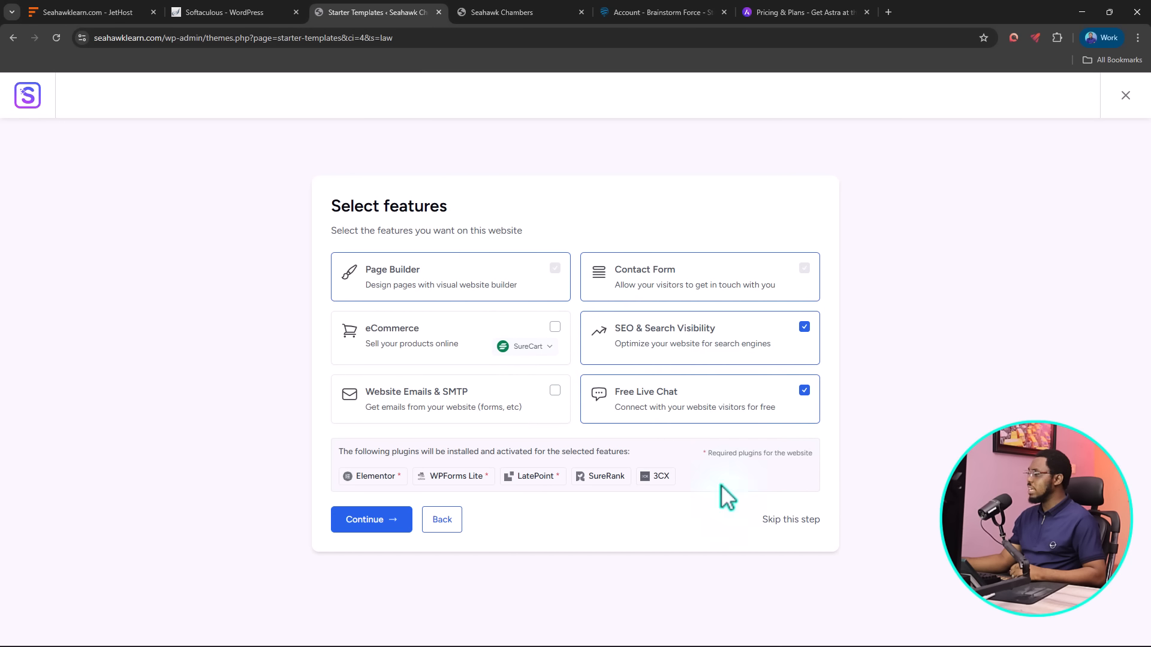
{"action": "left_click", "coordinate": [378, 522]}
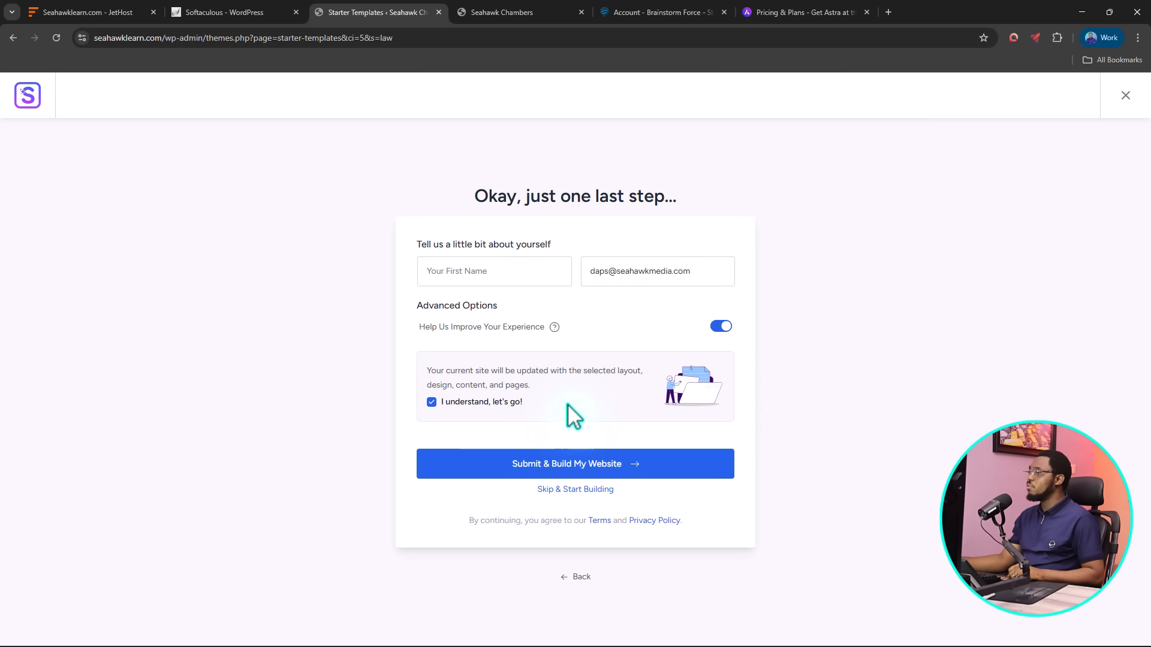
{"action": "left_click", "coordinate": [575, 487]}
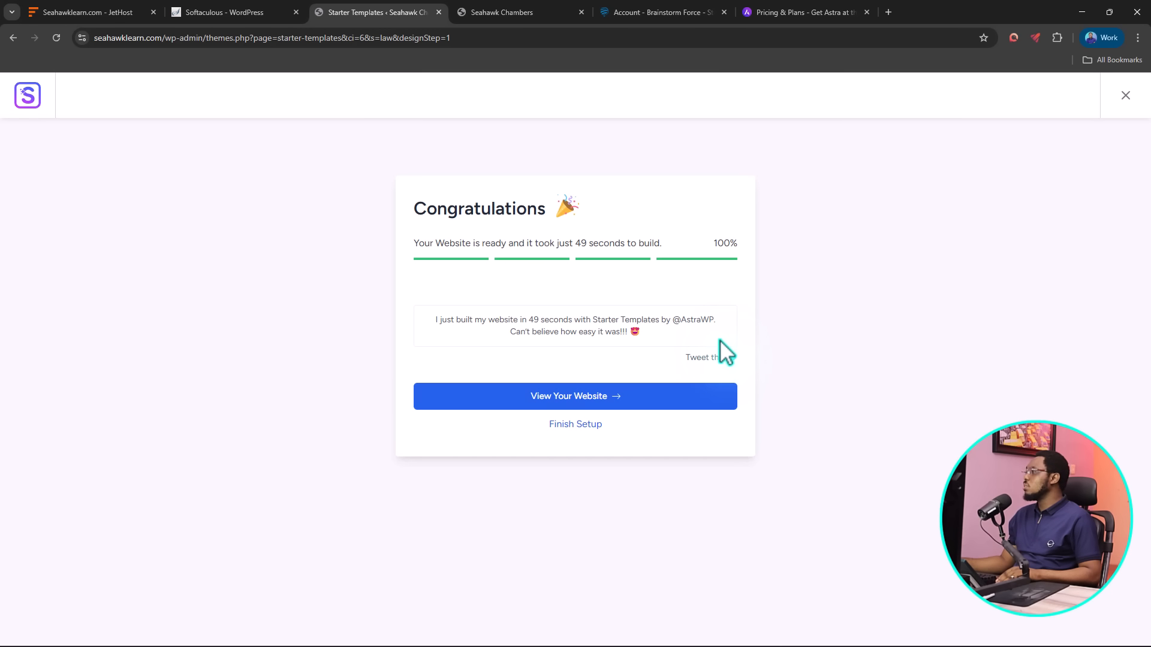
Reload the live Seahawk Chambers site and look through the imported homepage from header to footer
{"action": "left_click", "coordinate": [493, 14]}
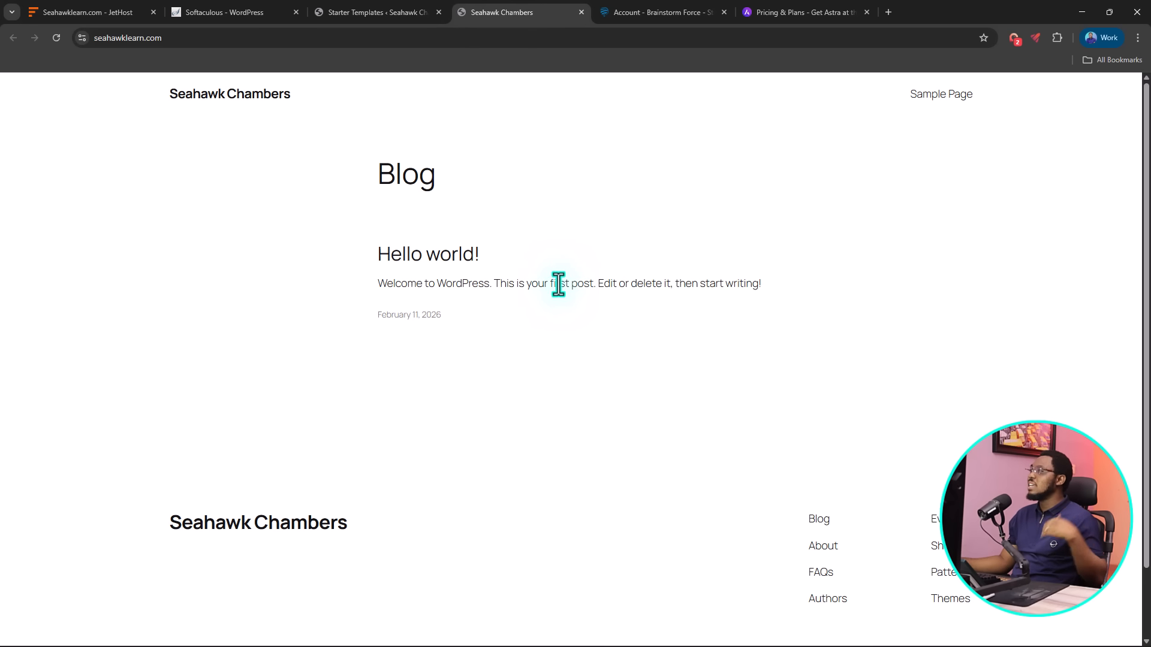
{"action": "left_click", "coordinate": [53, 39]}
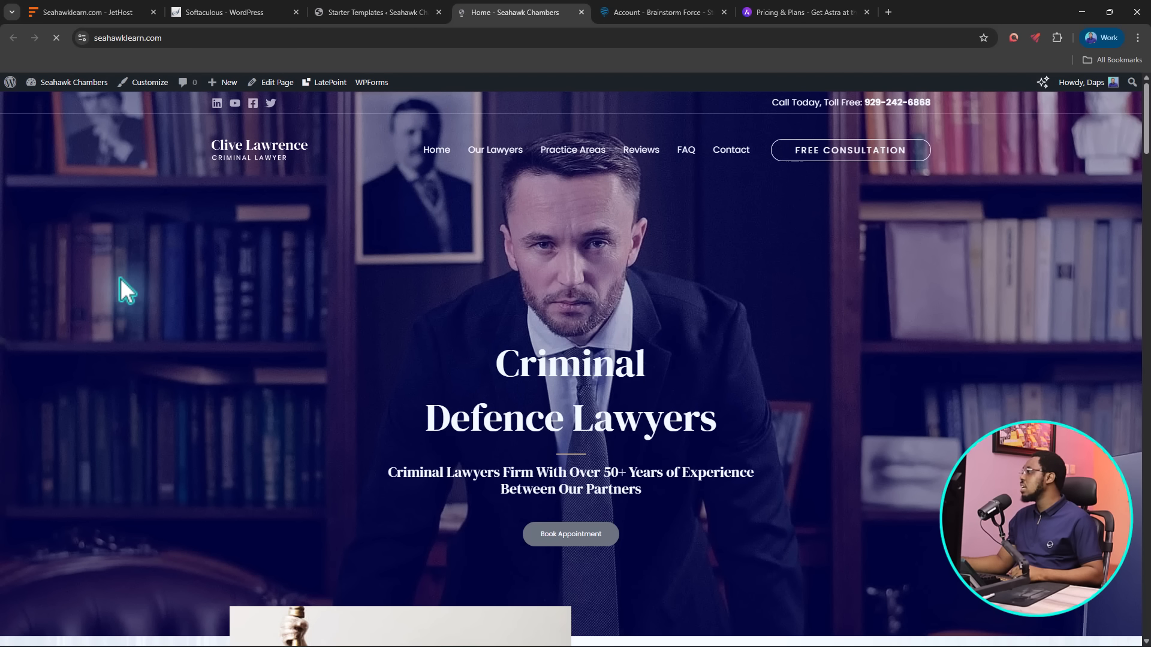
{"action": "scroll", "coordinate": [452, 290], "scroll_direction": "down", "scroll_amount": 1}
{"action": "scroll", "coordinate": [453, 293], "scroll_direction": "down", "scroll_amount": 12}
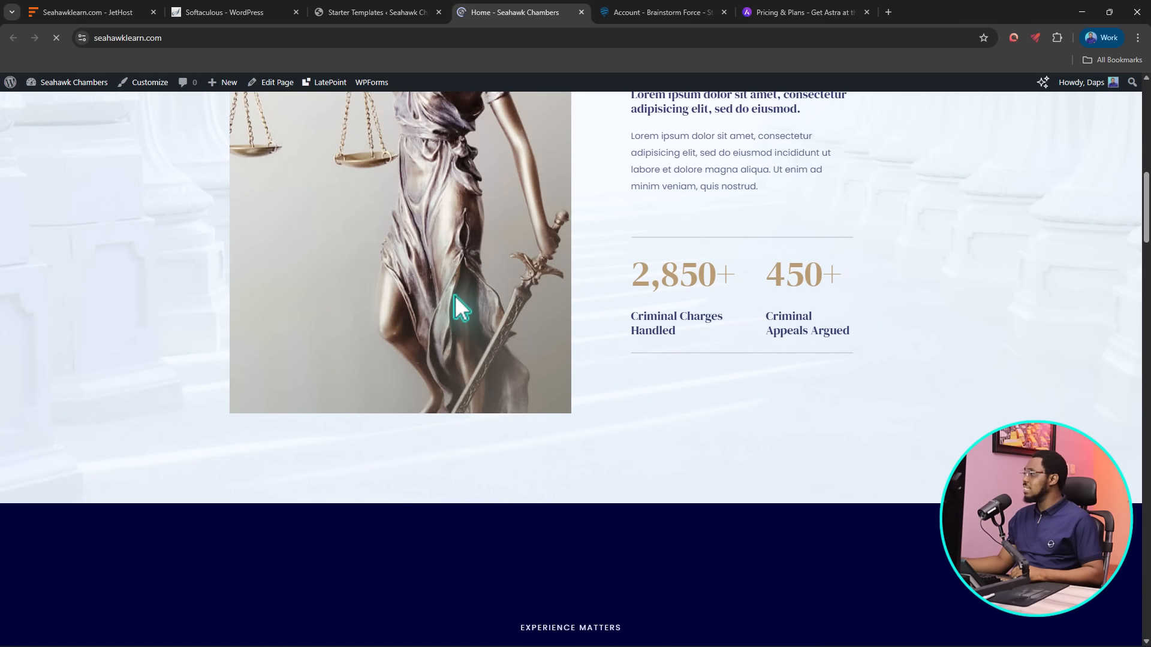
{"action": "scroll", "coordinate": [454, 298], "scroll_direction": "down", "scroll_amount": 20}
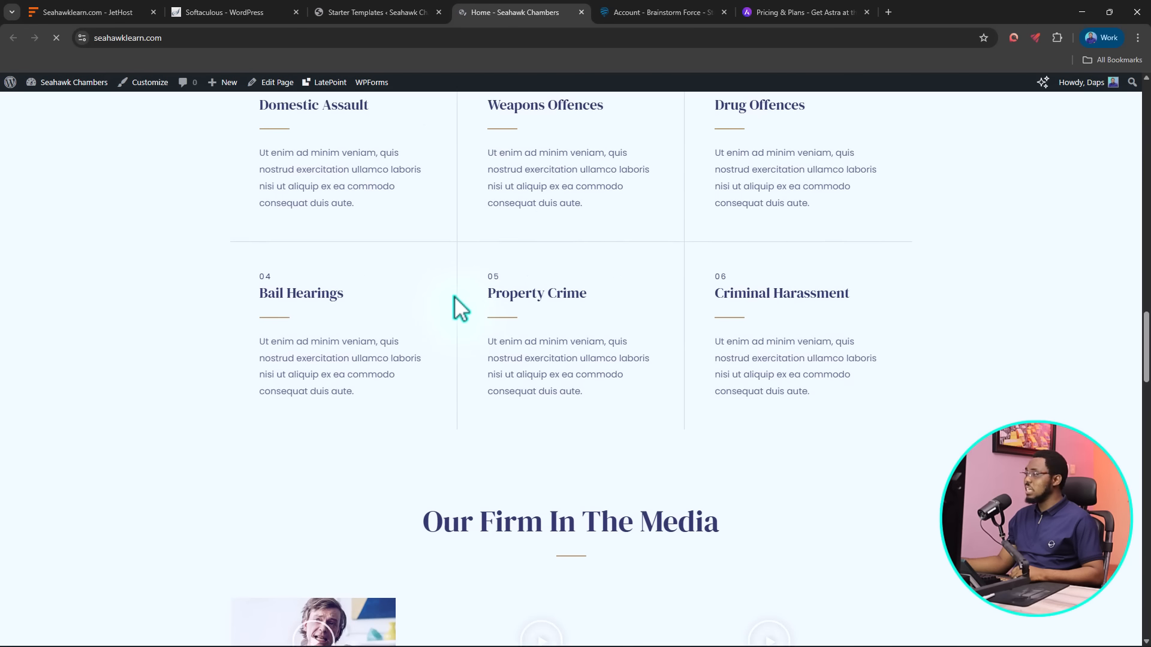
{"action": "scroll", "coordinate": [451, 300], "scroll_direction": "down", "scroll_amount": 20}
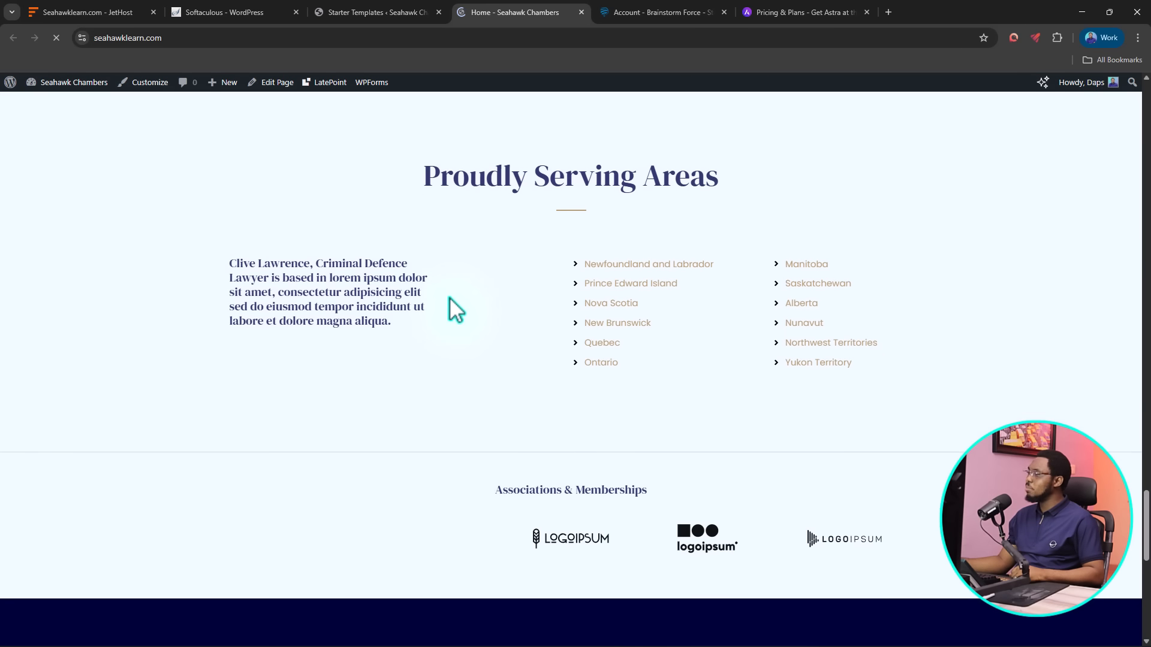
{"action": "scroll", "coordinate": [448, 297], "scroll_direction": "down", "scroll_amount": 2}
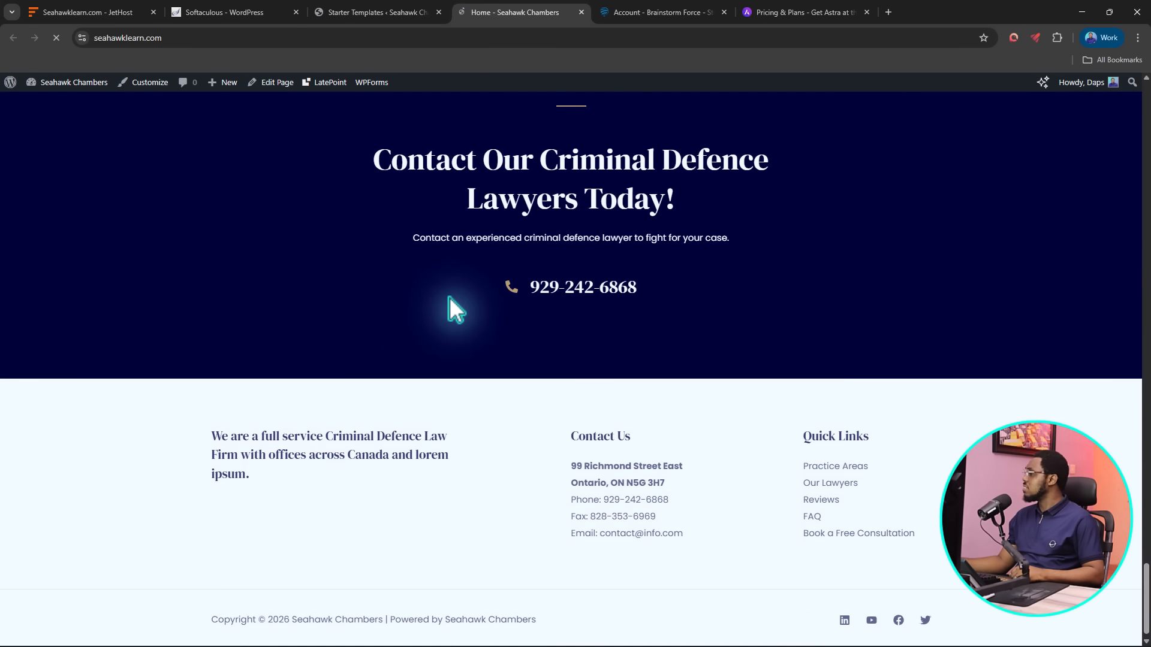
{"action": "scroll", "coordinate": [448, 297], "scroll_direction": "up", "scroll_amount": 15}
{"action": "scroll", "coordinate": [443, 294], "scroll_direction": "up", "scroll_amount": 20}
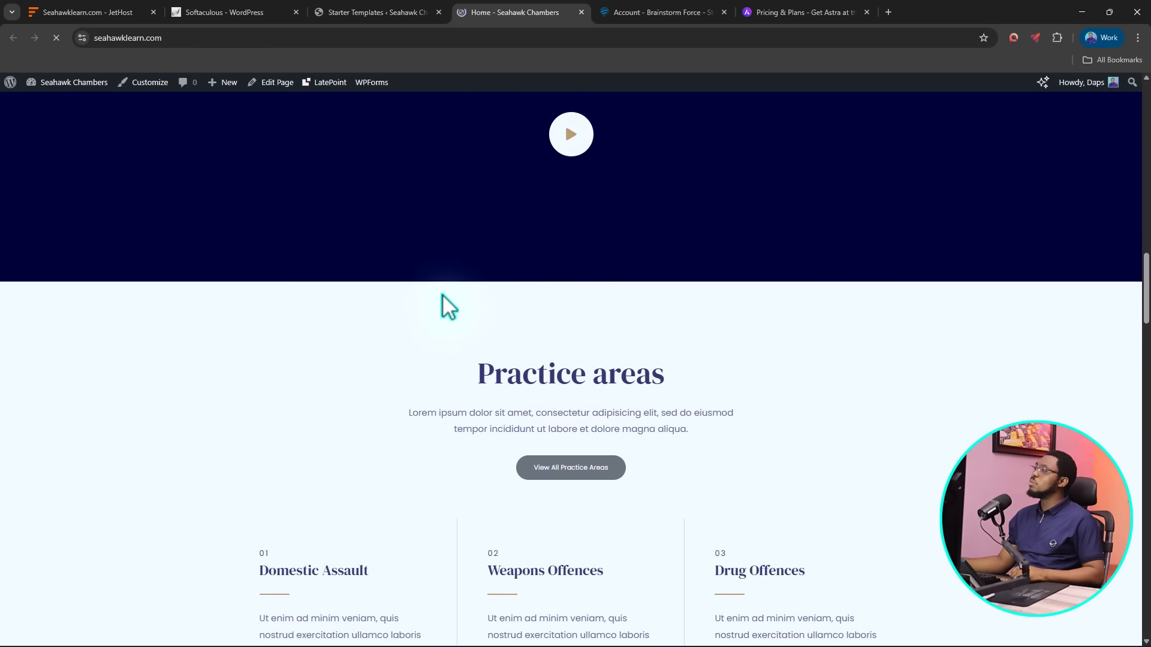
{"action": "scroll", "coordinate": [442, 293], "scroll_direction": "up", "scroll_amount": 1}
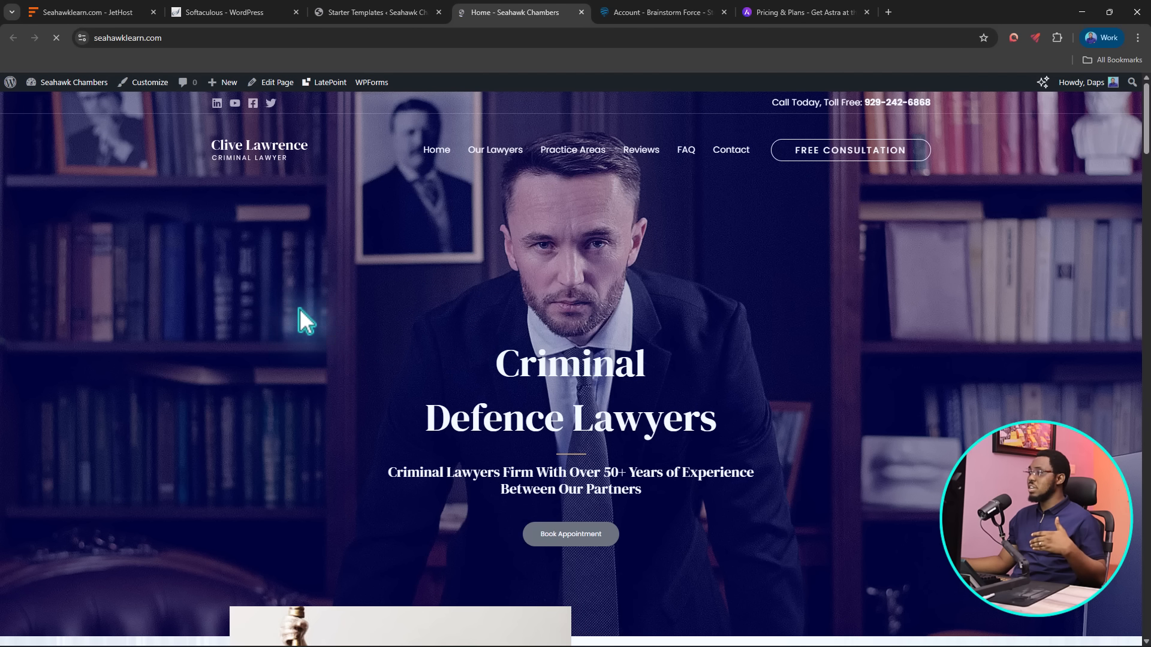
{"action": "scroll", "coordinate": [426, 334], "scroll_direction": "down", "scroll_amount": 5}
{"action": "scroll", "coordinate": [433, 350], "scroll_direction": "down", "scroll_amount": 2}
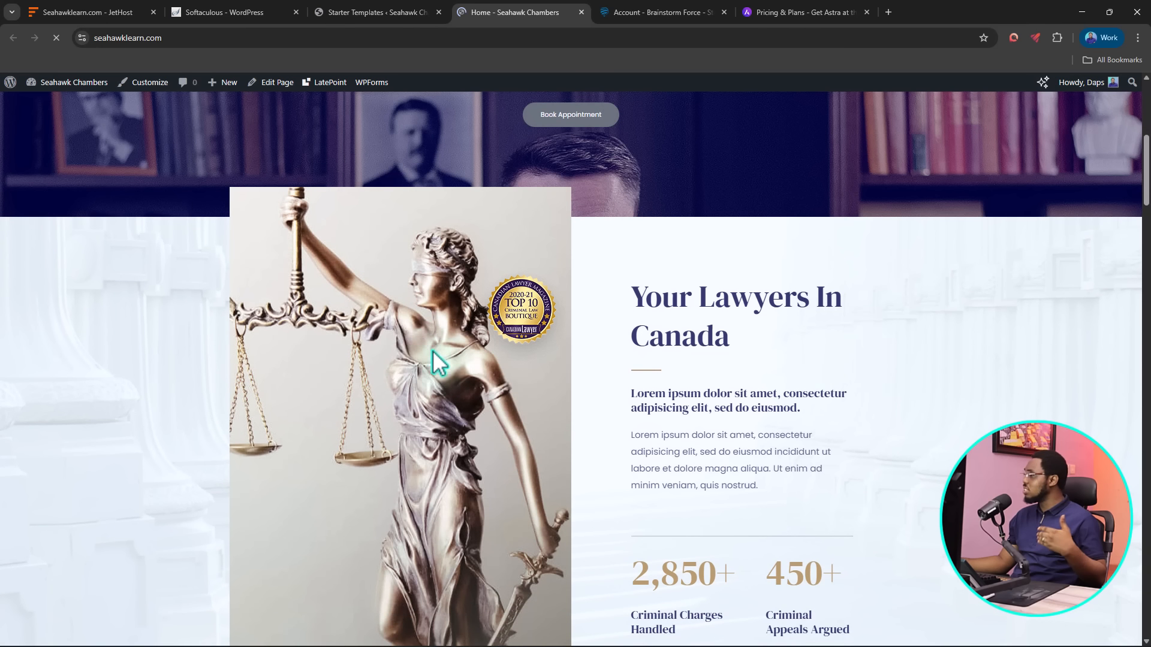
{"action": "scroll", "coordinate": [440, 313], "scroll_direction": "up", "scroll_amount": 2}
{"action": "scroll", "coordinate": [440, 313], "scroll_direction": "up", "scroll_amount": 3}
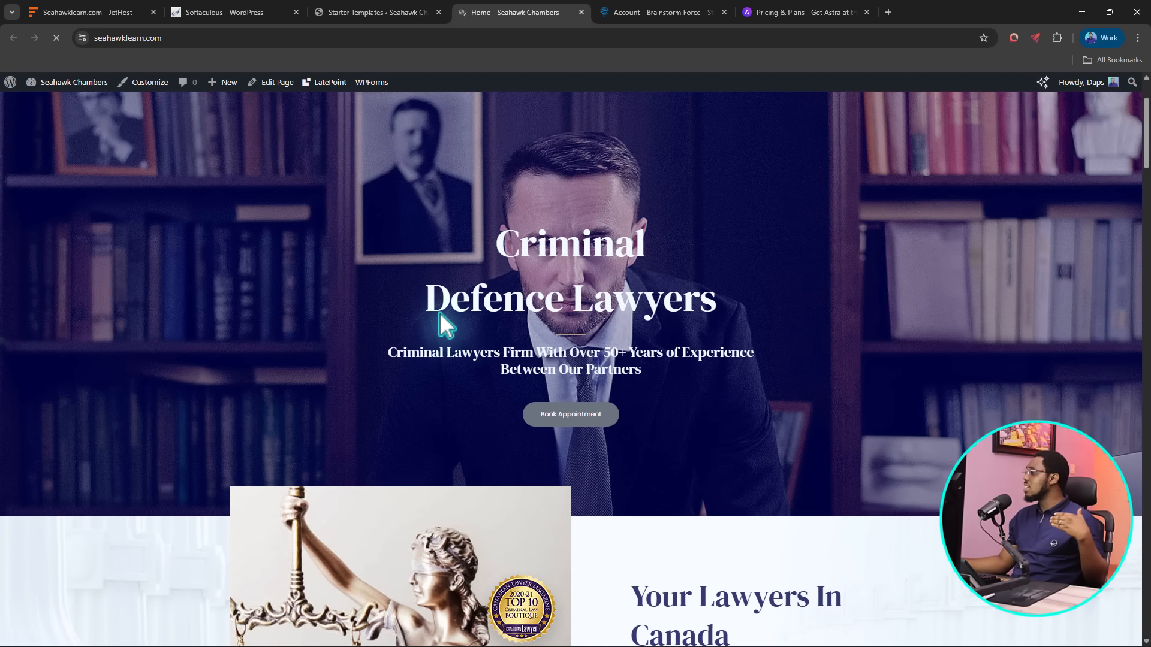
{"action": "scroll", "coordinate": [440, 317], "scroll_direction": "up", "scroll_amount": 2}
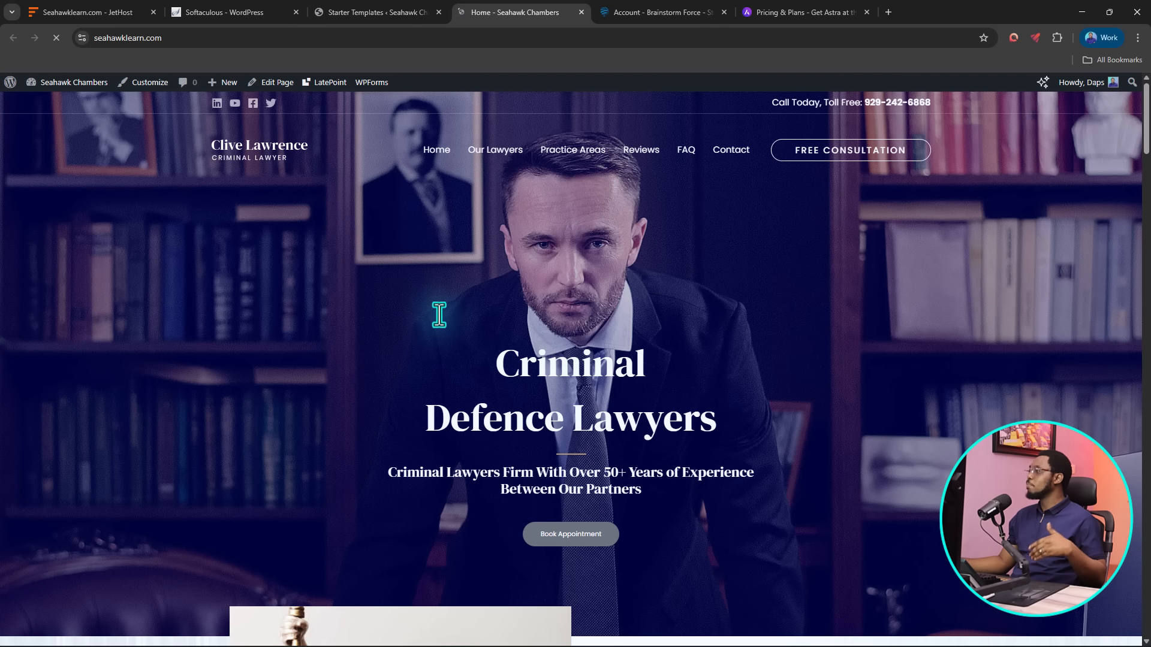
Open the site's Our Lawyers page and look through its team profiles, associations and contact sections
{"action": "left_click", "coordinate": [481, 150]}
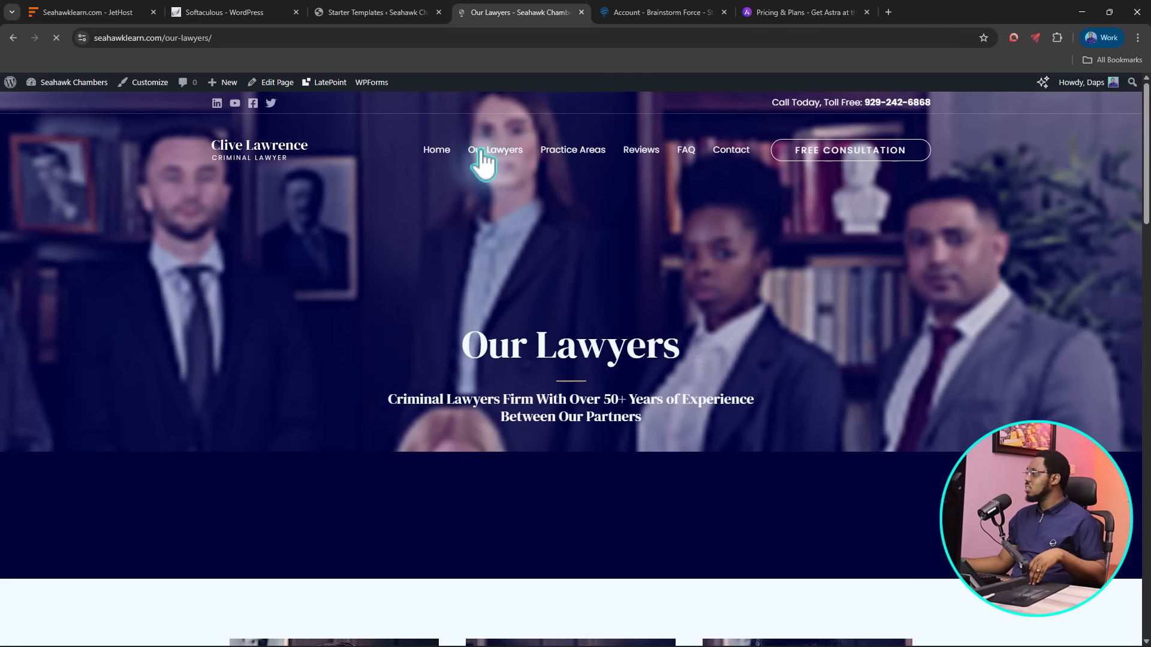
{"action": "scroll", "coordinate": [540, 256], "scroll_direction": "down", "scroll_amount": 15}
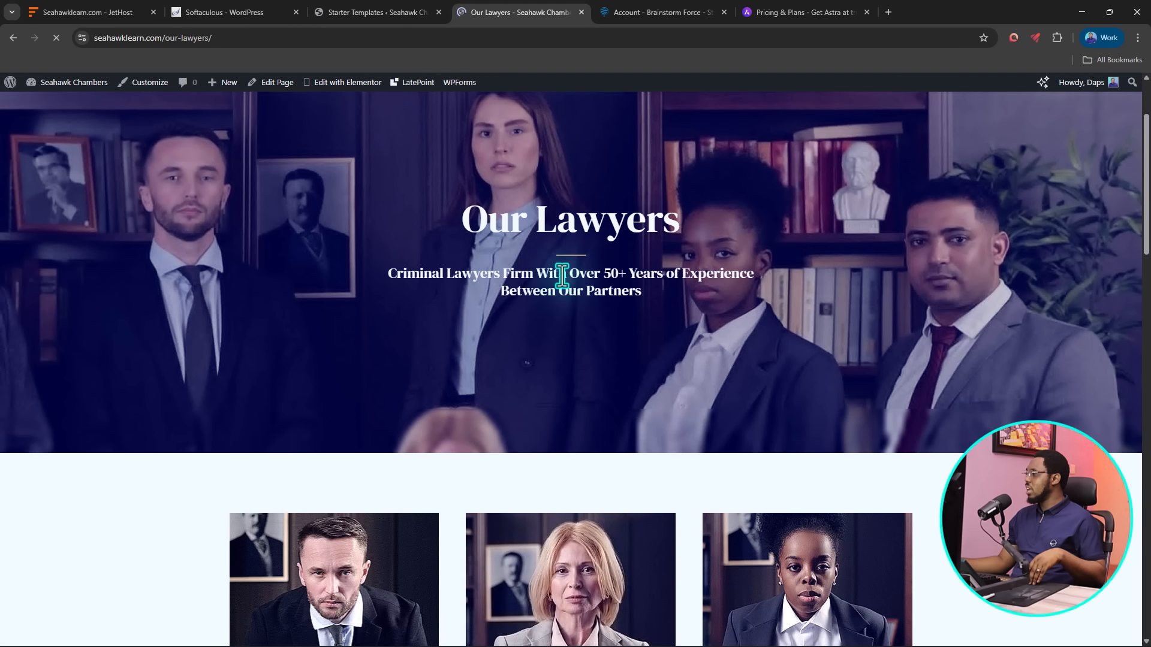
{"action": "scroll", "coordinate": [561, 275], "scroll_direction": "down", "scroll_amount": 8}
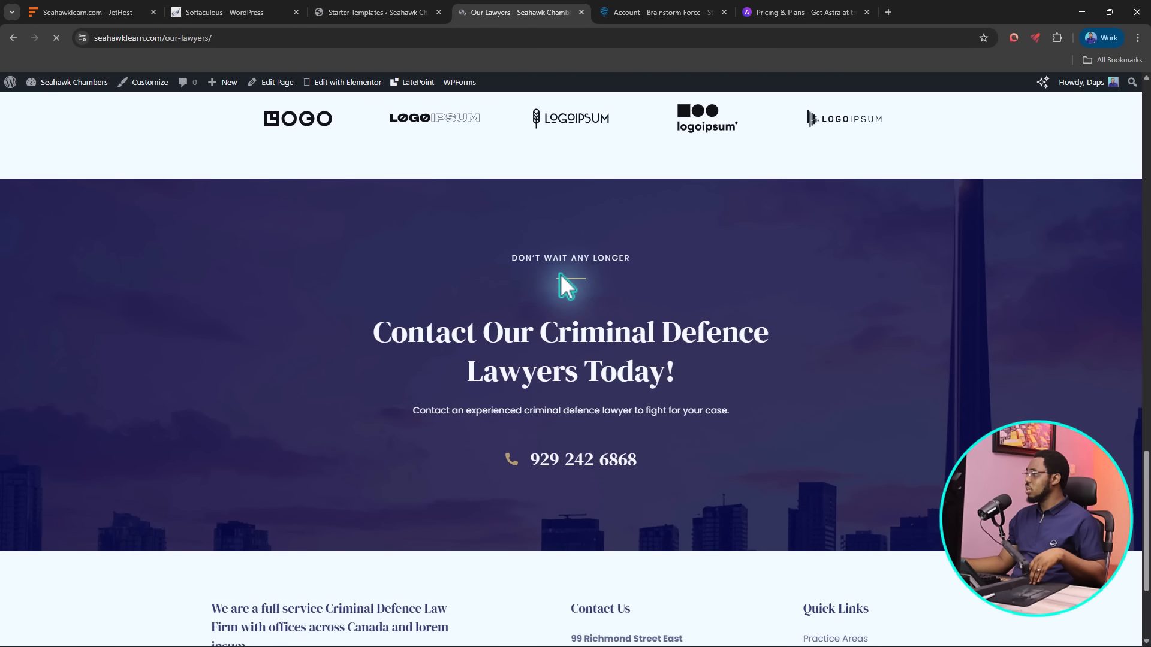
{"action": "scroll", "coordinate": [560, 274], "scroll_direction": "up", "scroll_amount": 10}
{"action": "scroll", "coordinate": [558, 276], "scroll_direction": "up", "scroll_amount": 3}
{"action": "scroll", "coordinate": [557, 275], "scroll_direction": "down", "scroll_amount": 12}
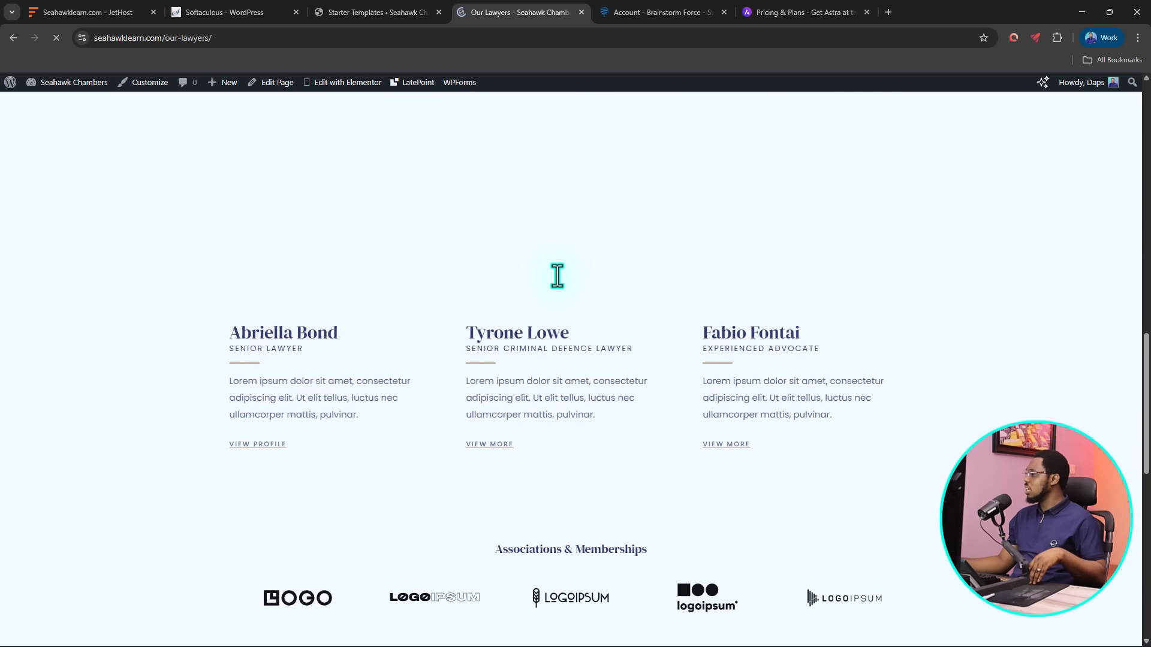
{"action": "scroll", "coordinate": [556, 273], "scroll_direction": "up", "scroll_amount": 1}
{"action": "scroll", "coordinate": [555, 273], "scroll_direction": "up", "scroll_amount": 20}
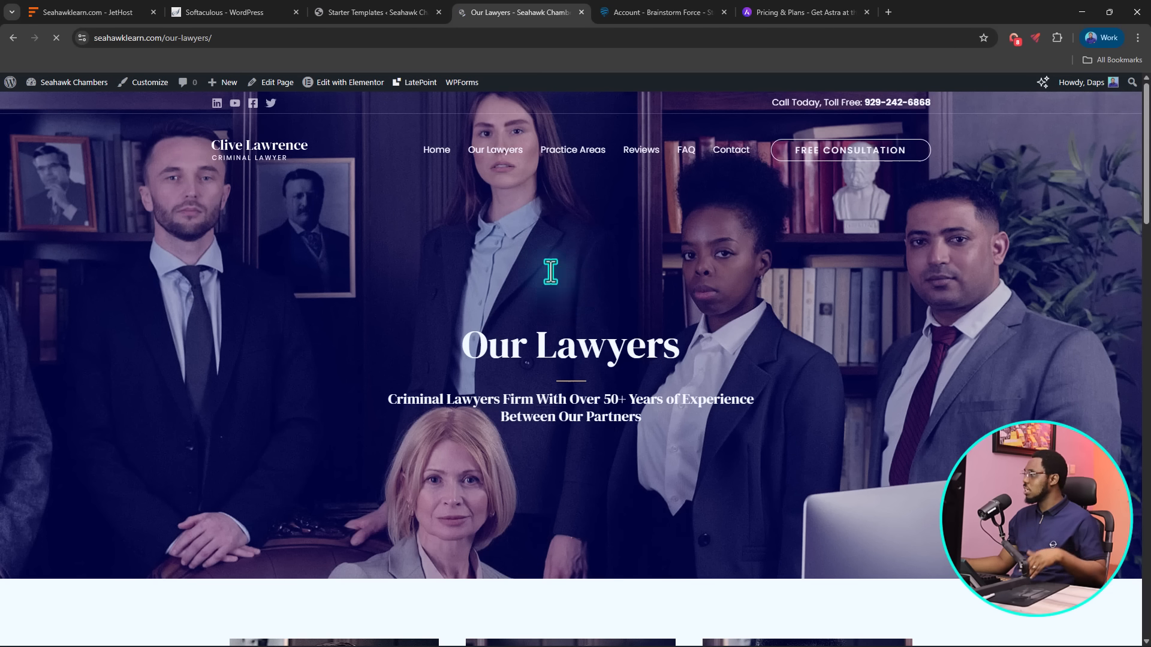
Open the site's Practice Areas page and look through its practice grid and detailed offence sections
{"action": "left_click", "coordinate": [575, 153]}
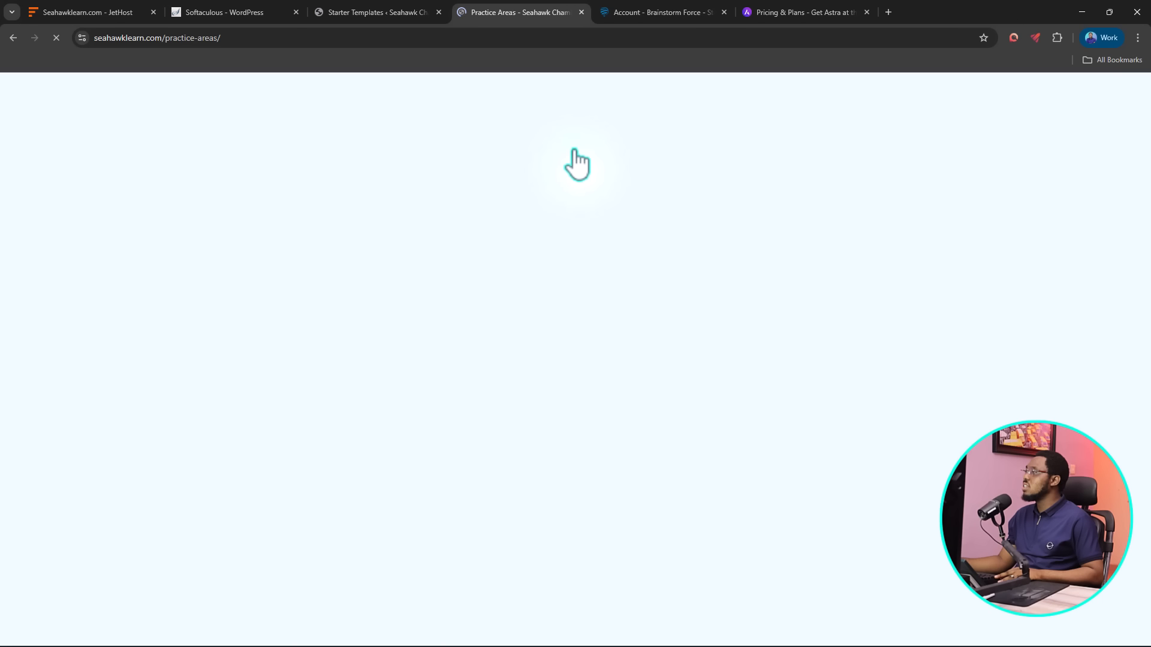
{"action": "scroll", "coordinate": [633, 190], "scroll_direction": "down", "scroll_amount": 7}
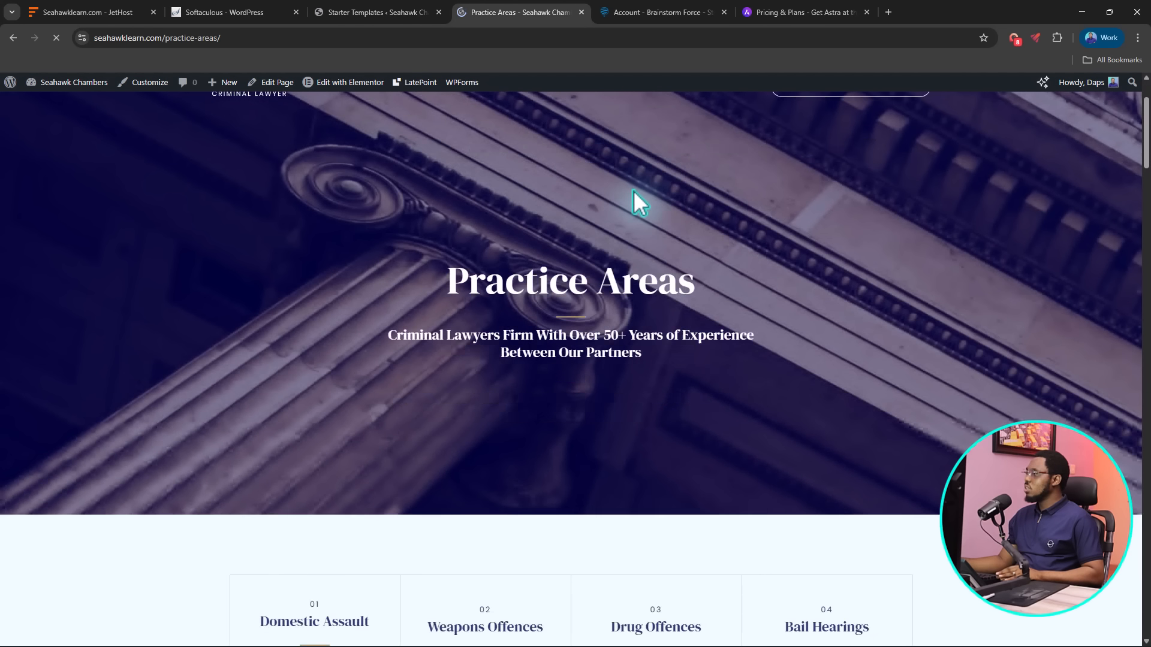
{"action": "scroll", "coordinate": [628, 184], "scroll_direction": "down", "scroll_amount": 8}
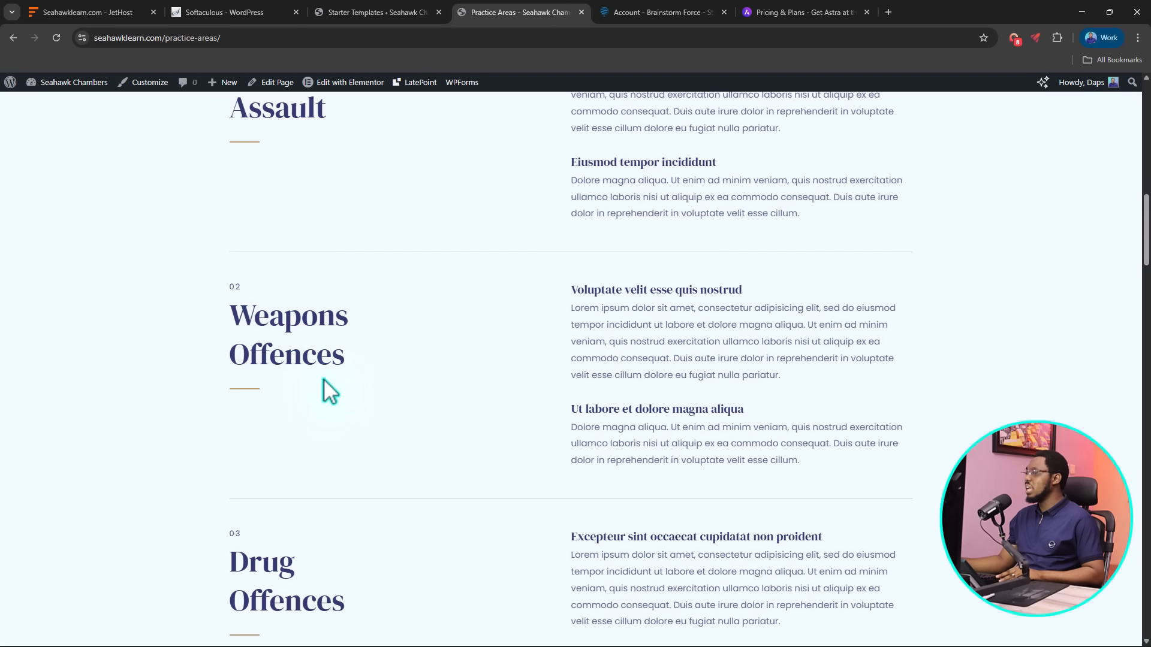
{"action": "scroll", "coordinate": [329, 308], "scroll_direction": "up", "scroll_amount": 15}
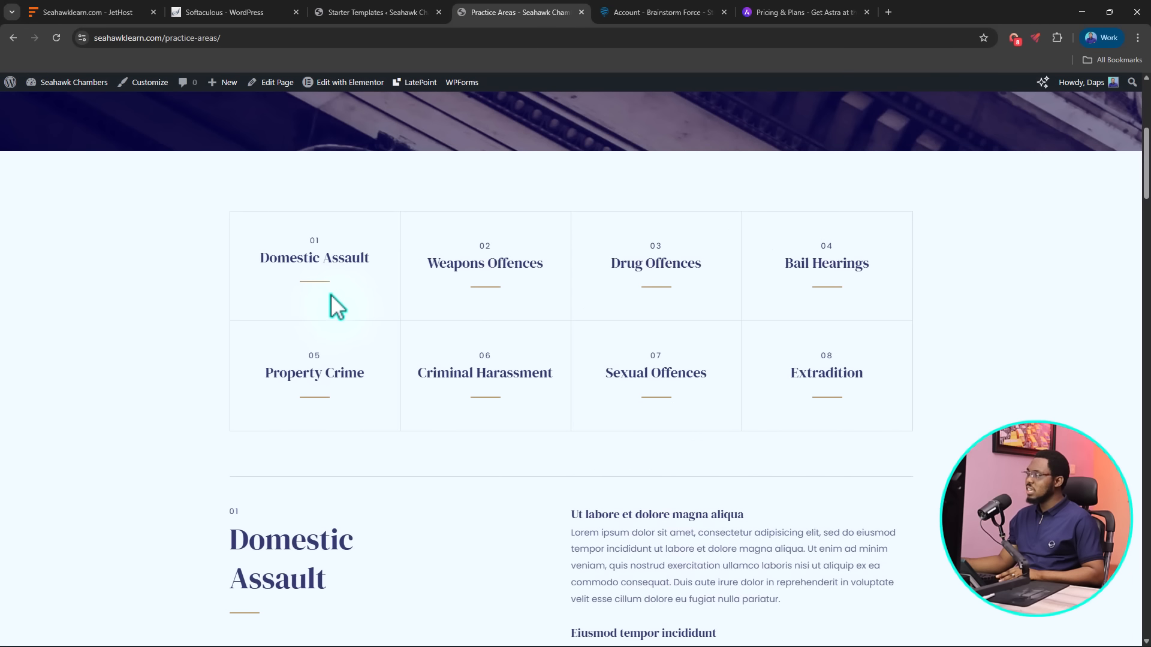
{"action": "scroll", "coordinate": [328, 289], "scroll_direction": "up", "scroll_amount": 1}
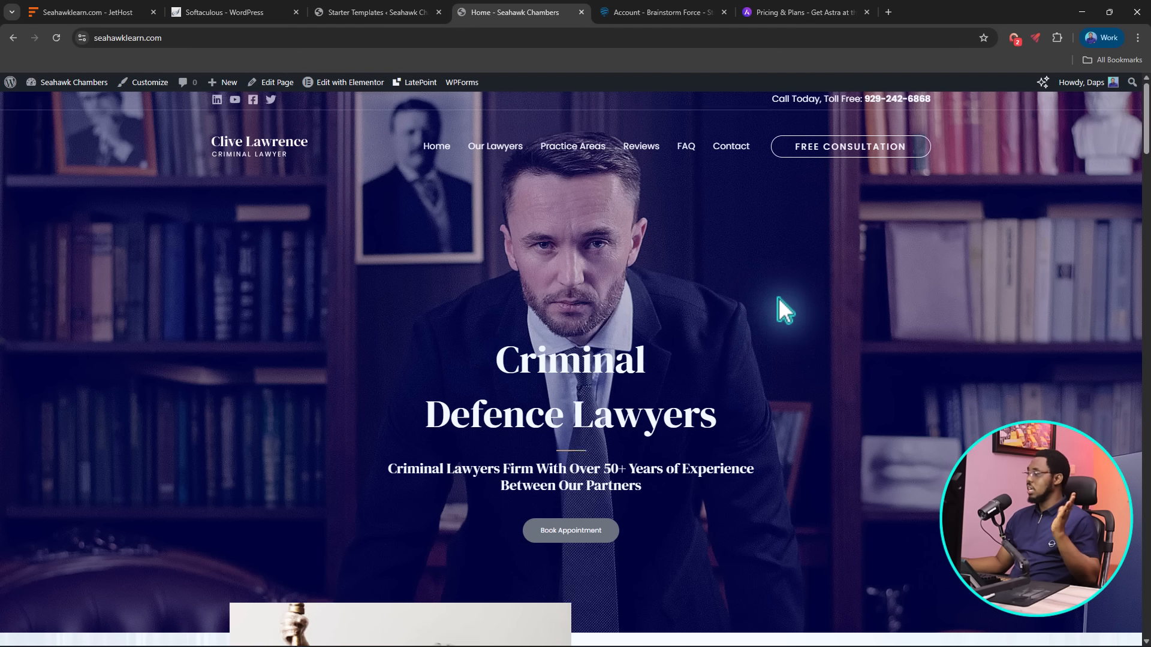
Look through the Seahawk Chambers homepage from the hero section down to the footer
{"action": "scroll", "coordinate": [773, 306], "scroll_direction": "down", "scroll_amount": 12}
{"action": "scroll", "coordinate": [429, 278], "scroll_direction": "up", "scroll_amount": 15}
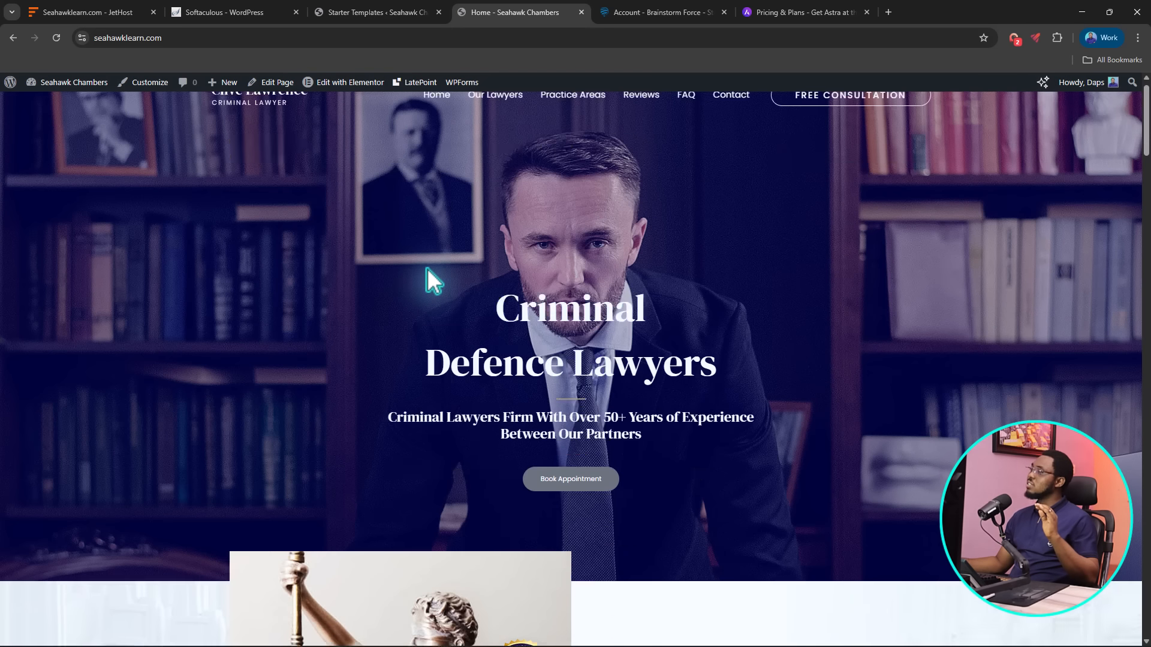
{"action": "scroll", "coordinate": [1015, 362], "scroll_direction": "down", "scroll_amount": 20}
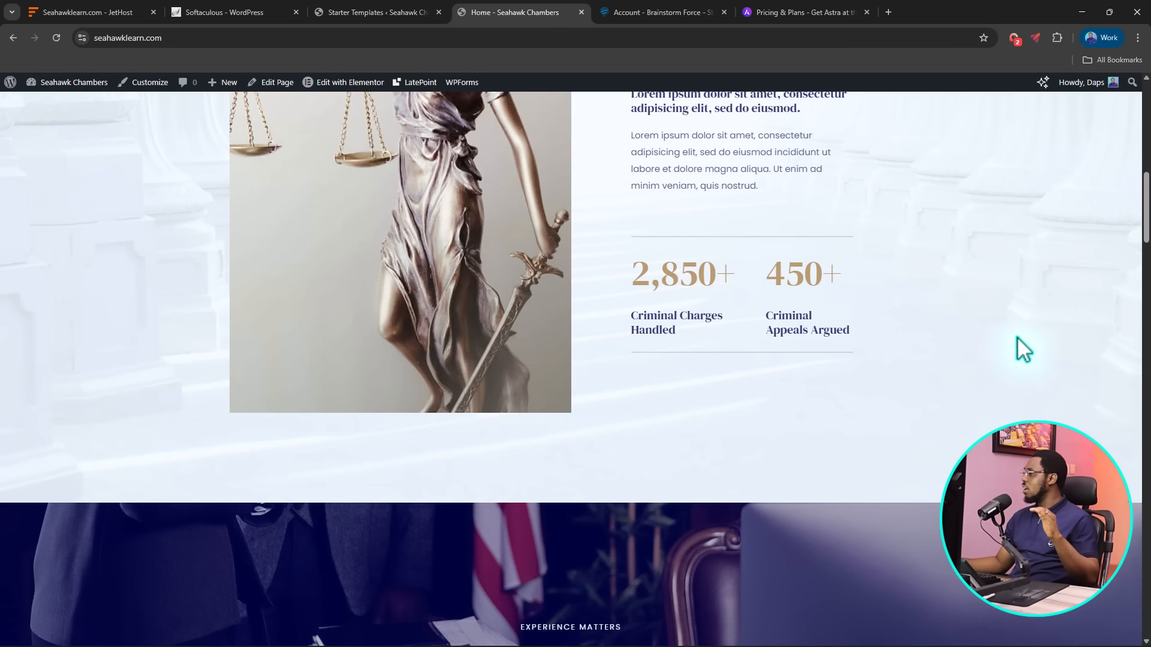
{"action": "scroll", "coordinate": [1020, 365], "scroll_direction": "down", "scroll_amount": 20}
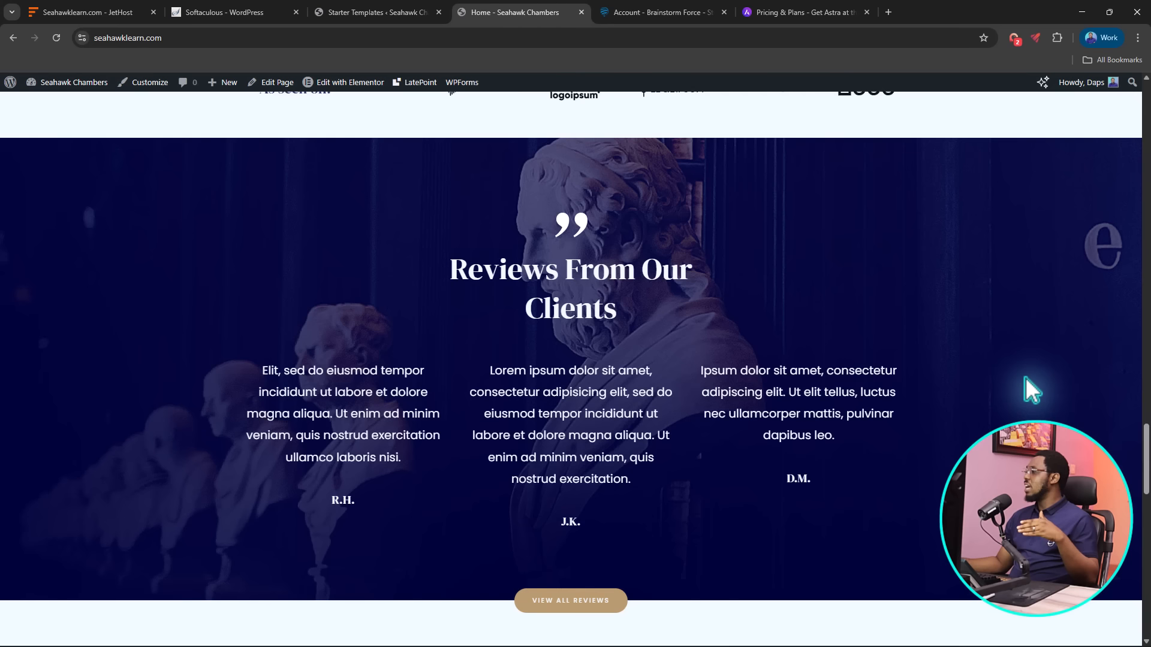
{"action": "scroll", "coordinate": [1025, 378], "scroll_direction": "down", "scroll_amount": 4}
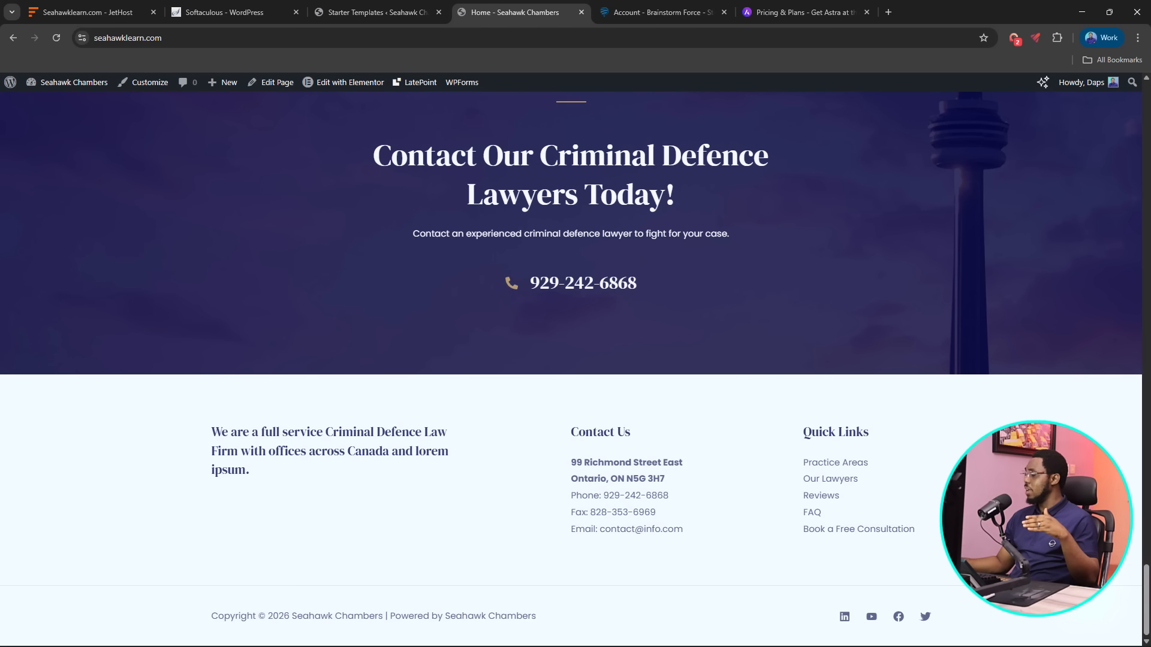
{"action": "scroll", "coordinate": [833, 384], "scroll_direction": "up", "scroll_amount": 20}
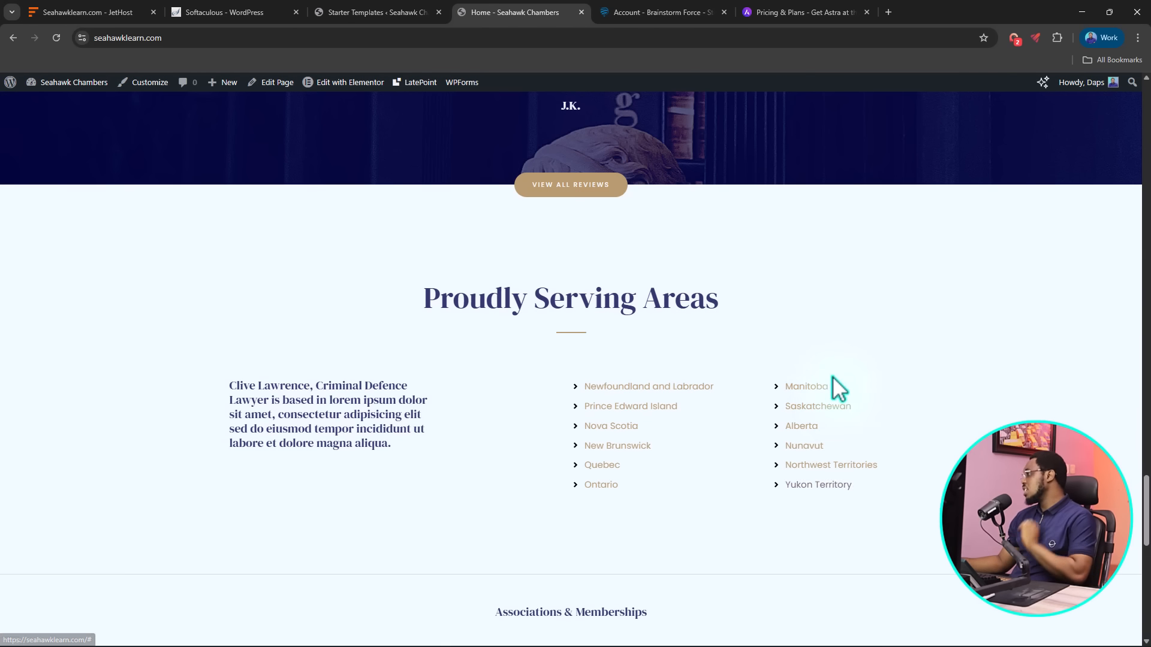
{"action": "scroll", "coordinate": [836, 390], "scroll_direction": "up", "scroll_amount": 4}
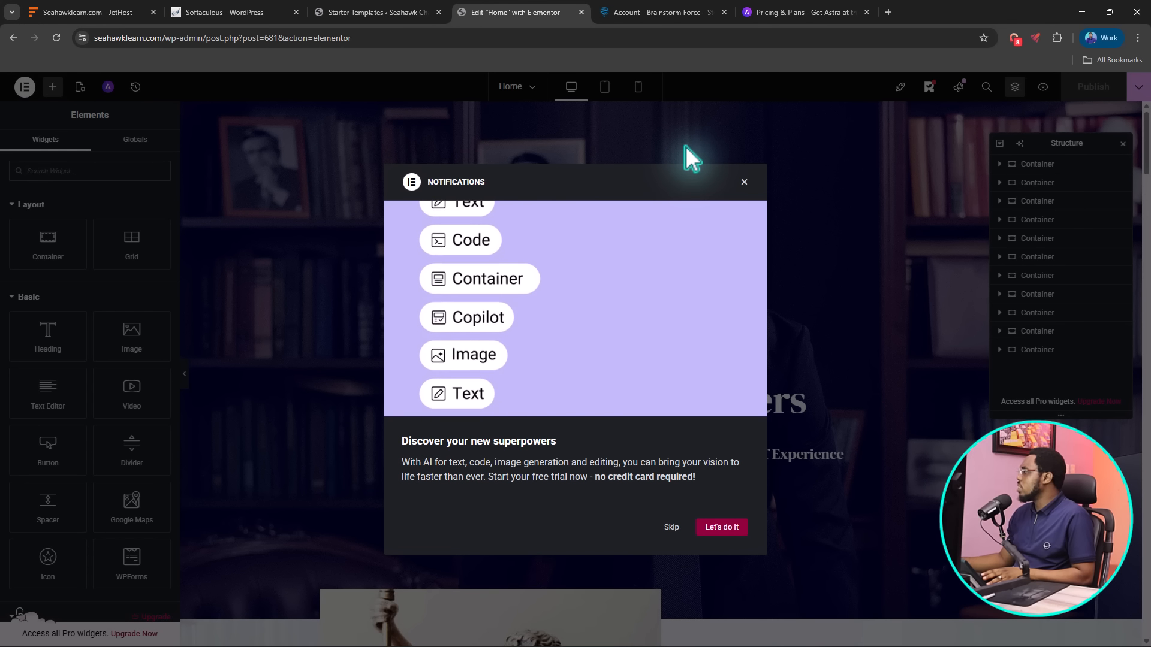
Dismiss the AI notification in the Home page editor and dock the floating Structure window beside the canvas
{"action": "left_click", "coordinate": [746, 195]}
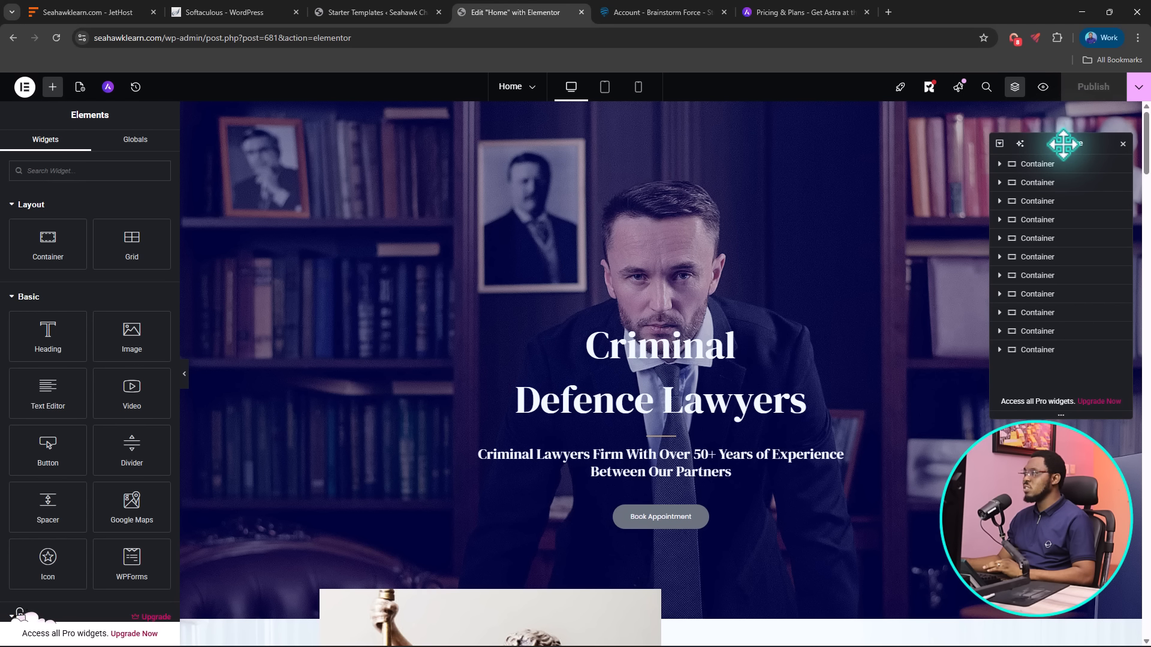
{"action": "left_click_drag", "start_coordinate": [1063, 144], "coordinate": [1131, 151]}
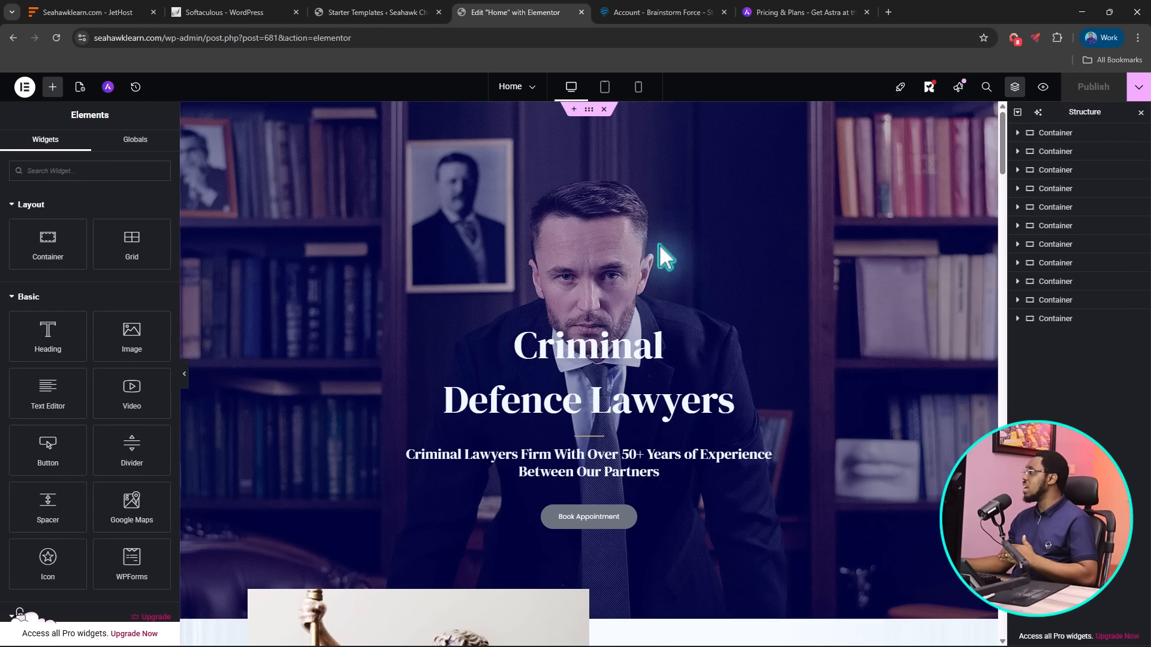
{"action": "scroll", "coordinate": [543, 249], "scroll_direction": "down", "scroll_amount": 6}
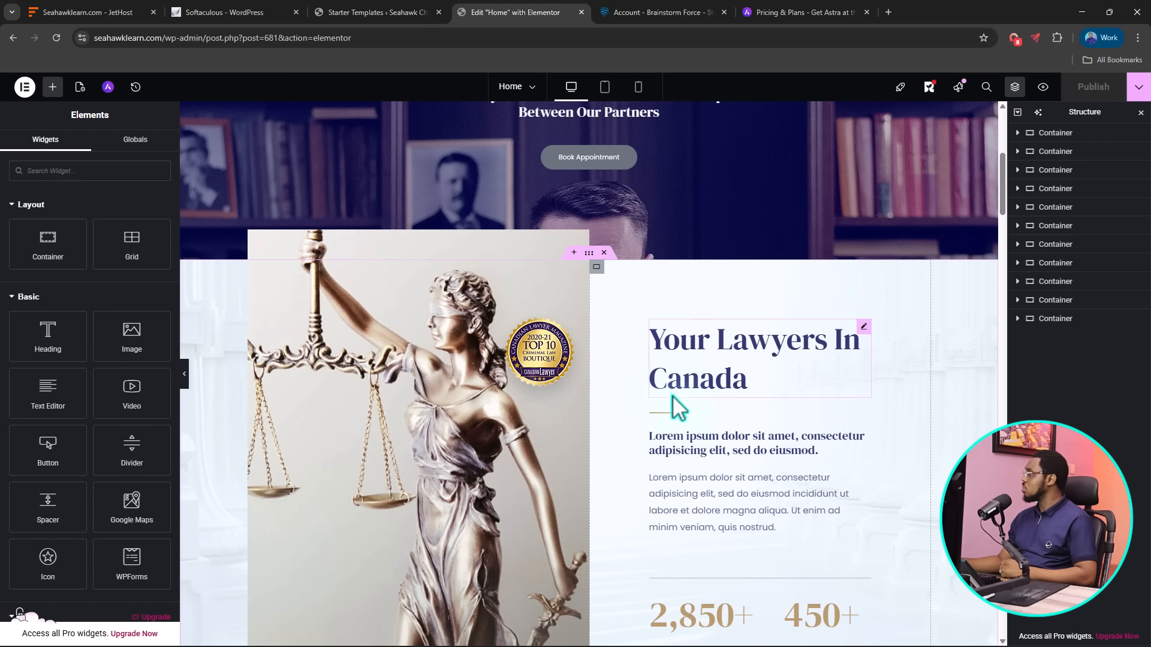
{"action": "scroll", "coordinate": [677, 408], "scroll_direction": "up", "scroll_amount": 3}
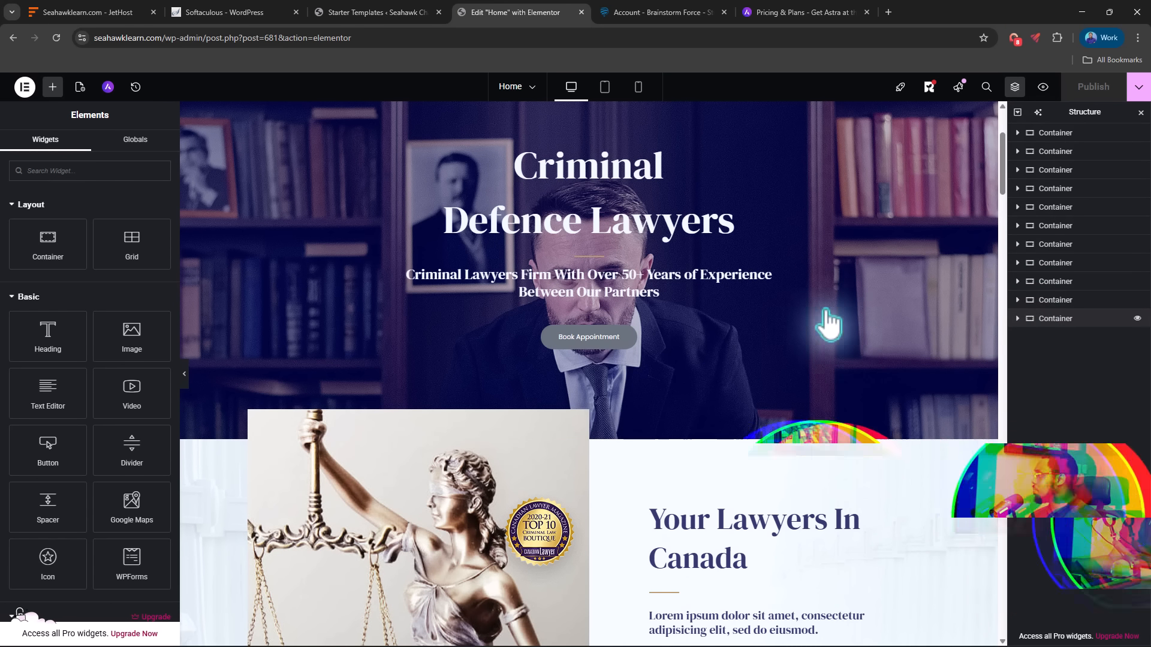
{"action": "scroll", "coordinate": [798, 312], "scroll_direction": "up", "scroll_amount": 3}
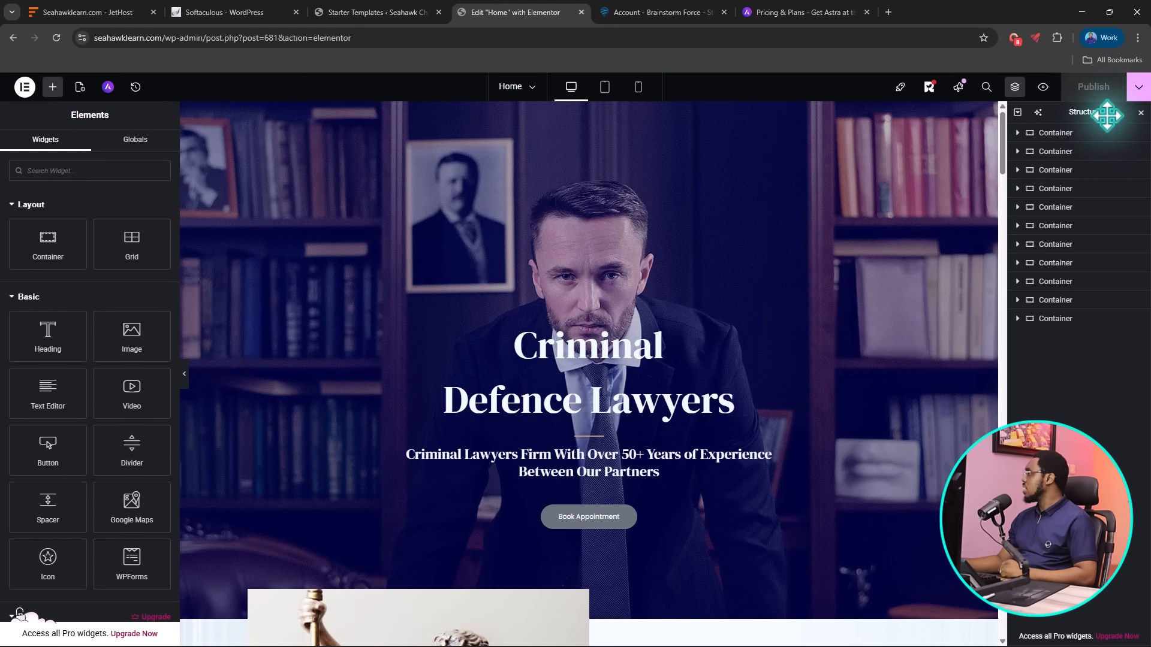
Expand the hero section's nested containers in the page structure and inspect its main heading and divider
{"action": "left_click", "coordinate": [1018, 133]}
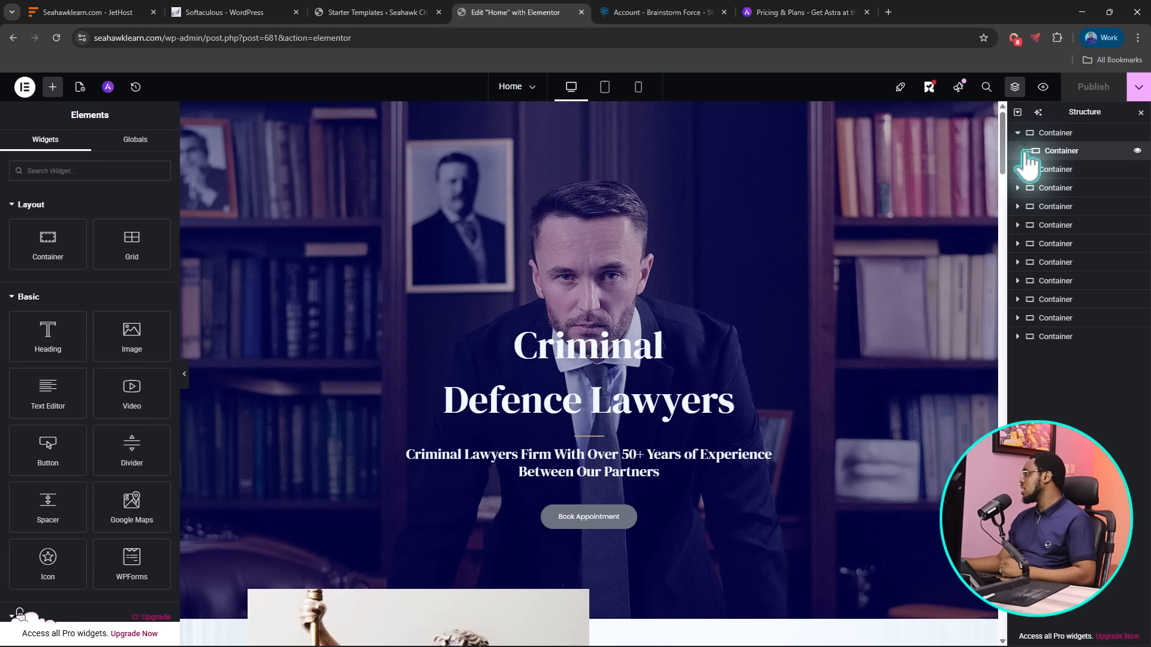
{"action": "left_click", "coordinate": [1024, 152]}
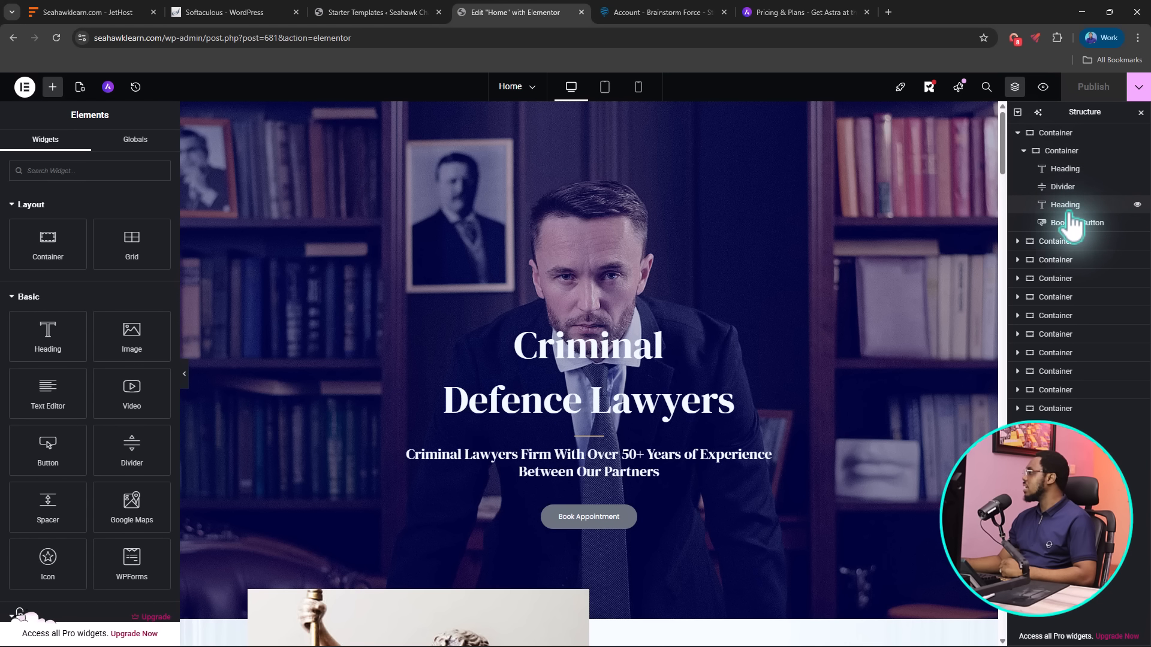
{"action": "left_click", "coordinate": [1065, 170]}
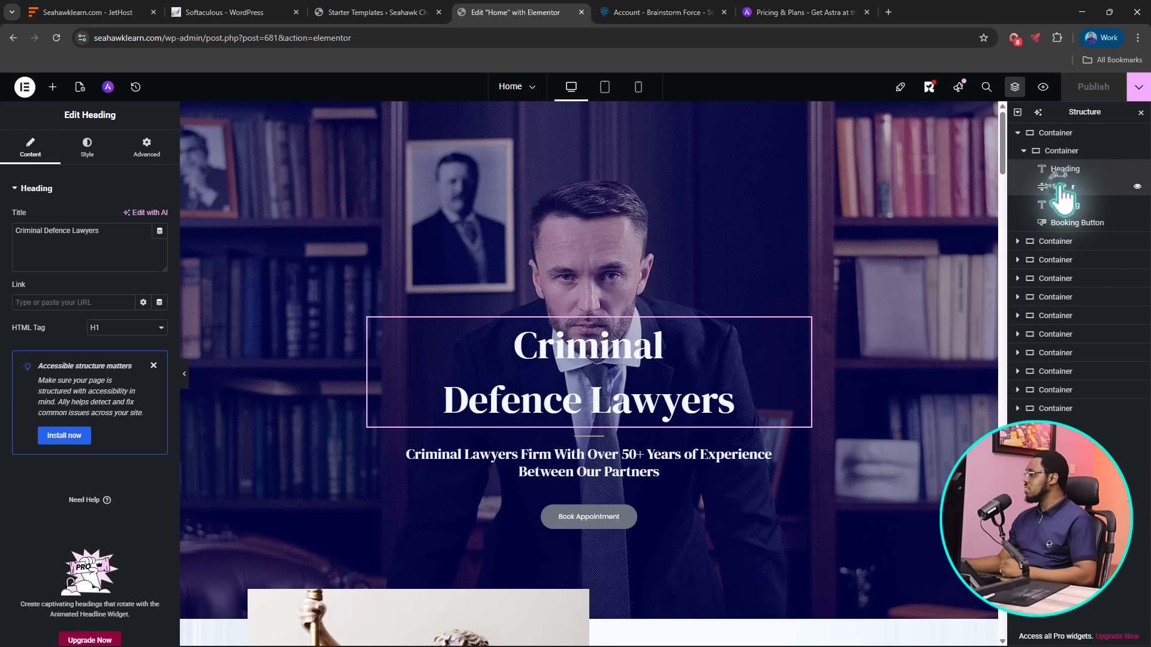
{"action": "left_click", "coordinate": [1130, 186]}
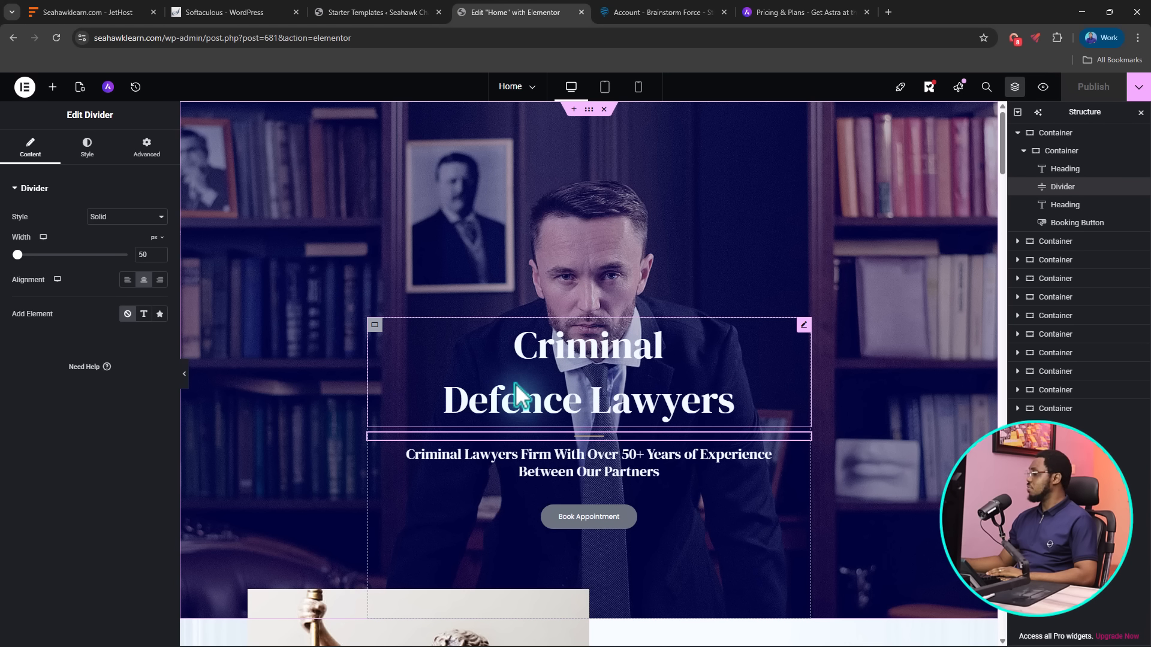
Replace the word "Lawyers" in the hero's main heading with "attorney"
{"action": "left_click", "coordinate": [727, 403]}
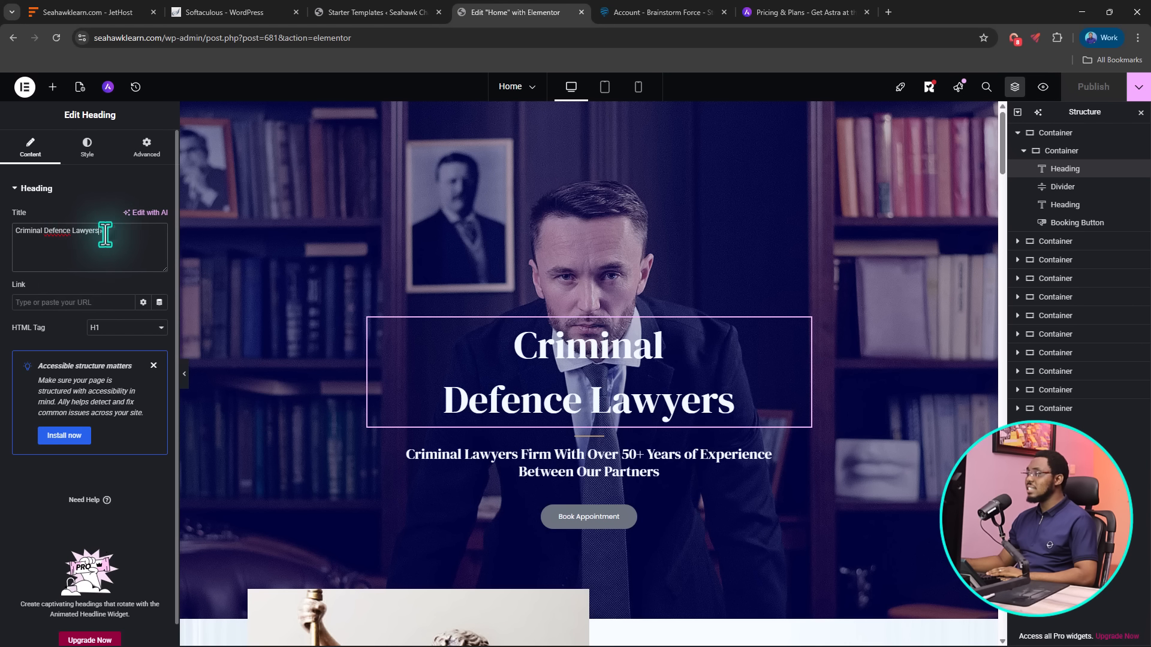
{"action": "left_click_drag", "start_coordinate": [101, 231], "coordinate": [71, 231]}
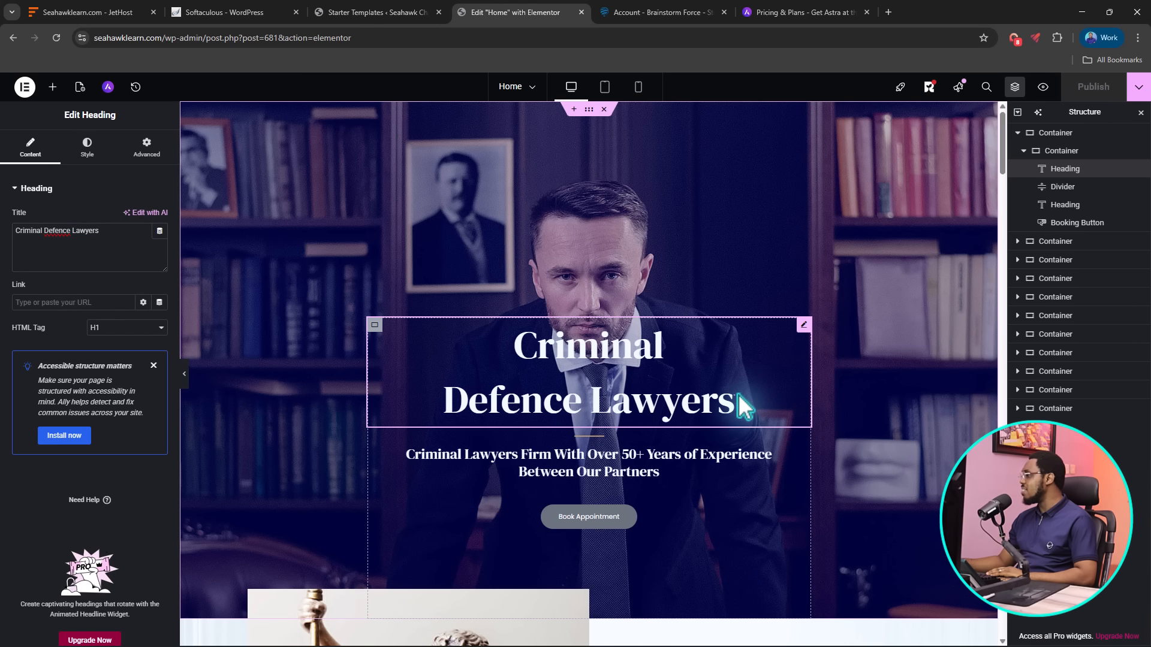
{"action": "double_click", "coordinate": [699, 400]}
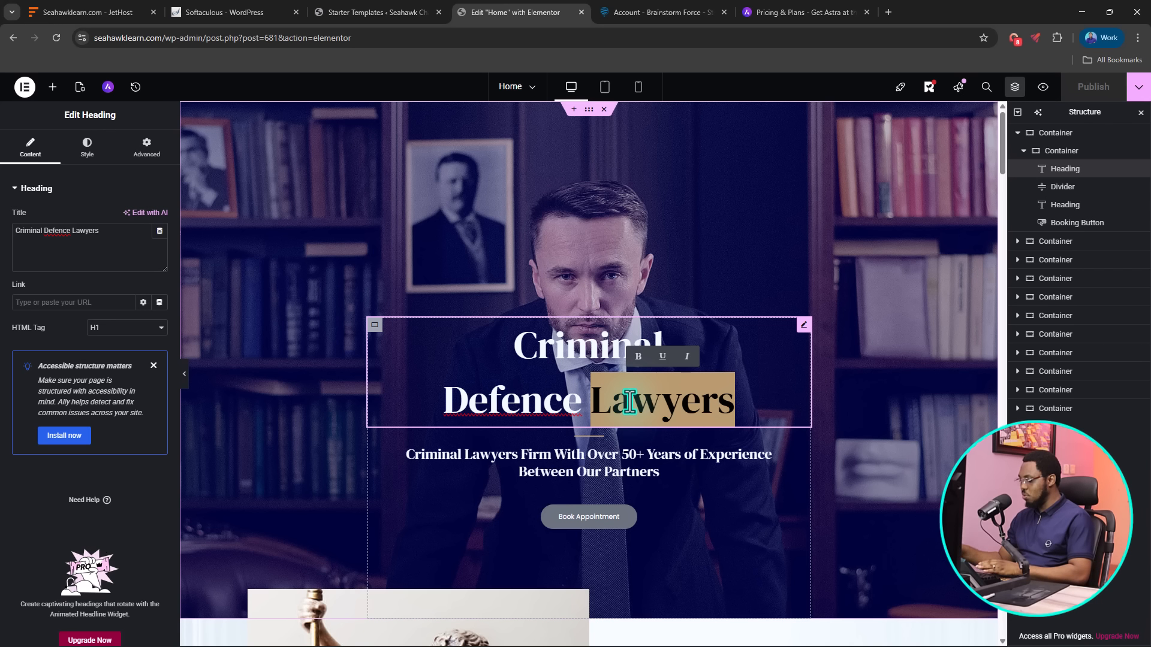
{"action": "type", "text": "at"}
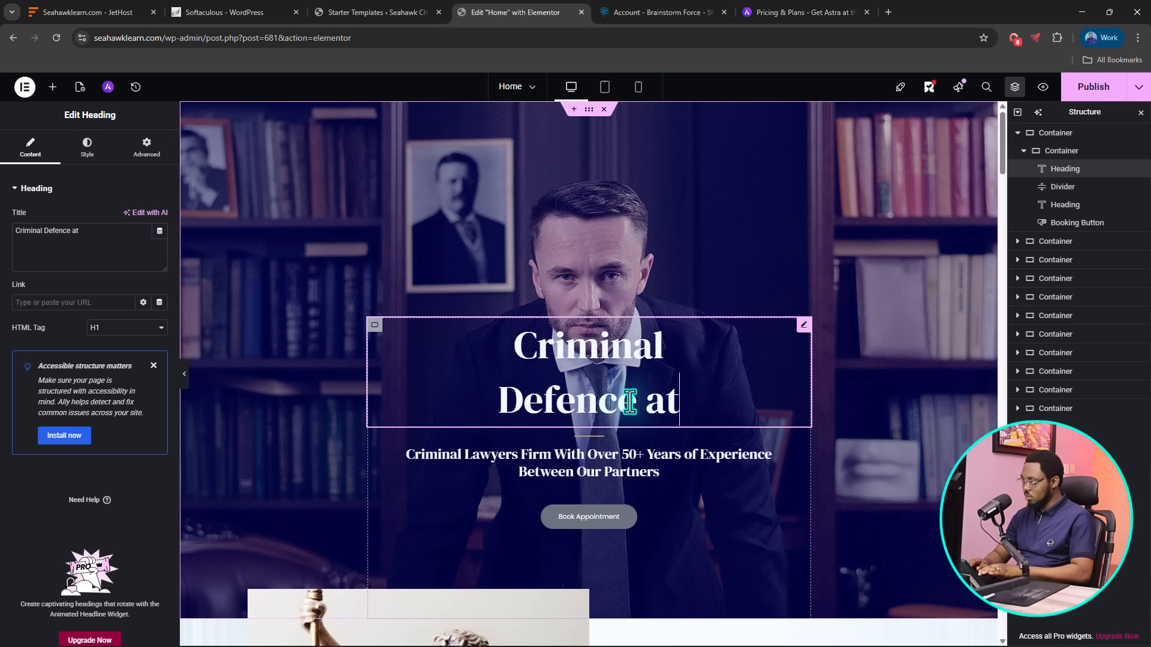
{"action": "type", "text": "torney"}
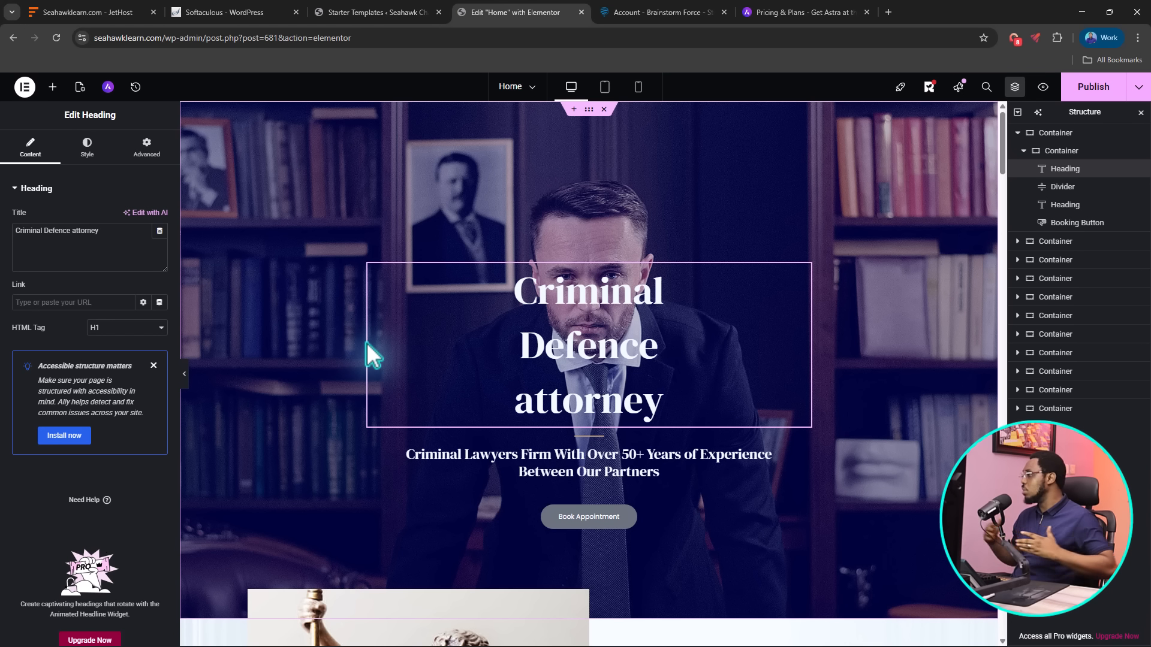
Set the hero main heading's font size to 60 px in its typography settings
{"action": "left_click", "coordinate": [86, 147]}
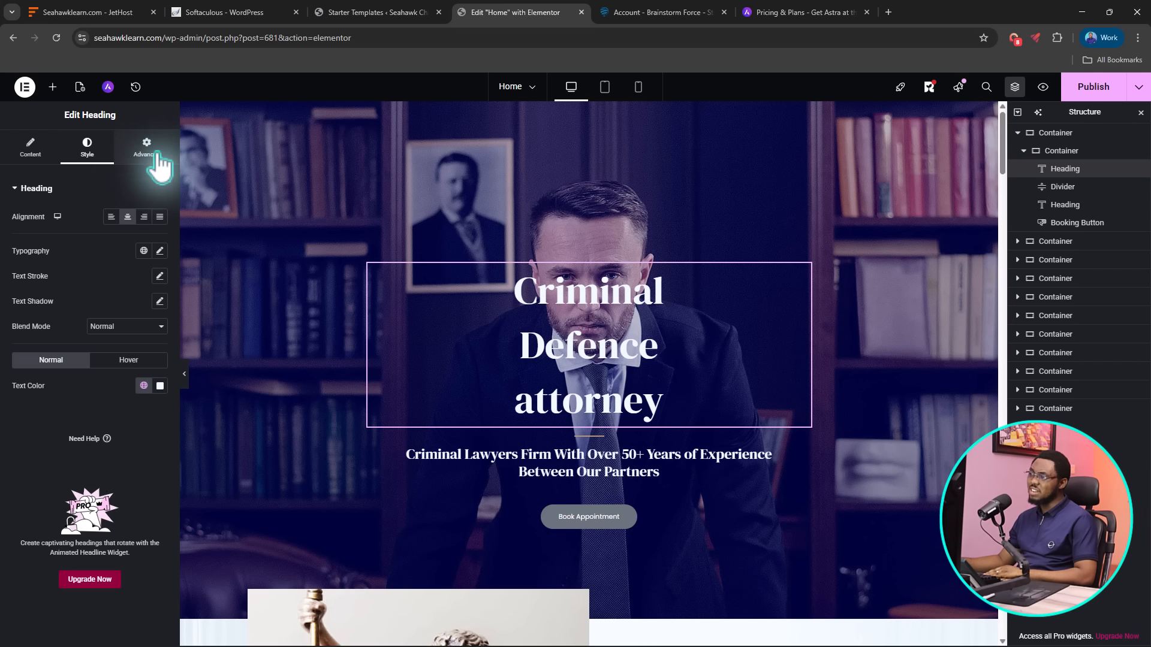
{"action": "left_click", "coordinate": [160, 251]}
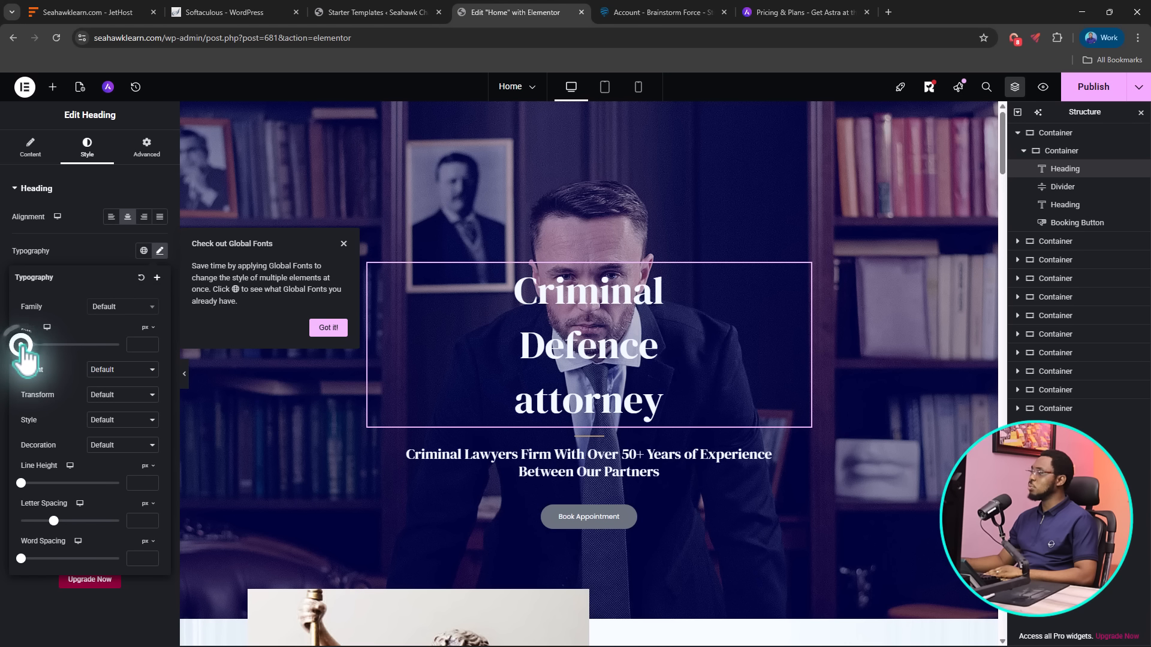
{"action": "left_click_drag", "start_coordinate": [21, 344], "coordinate": [50, 346]}
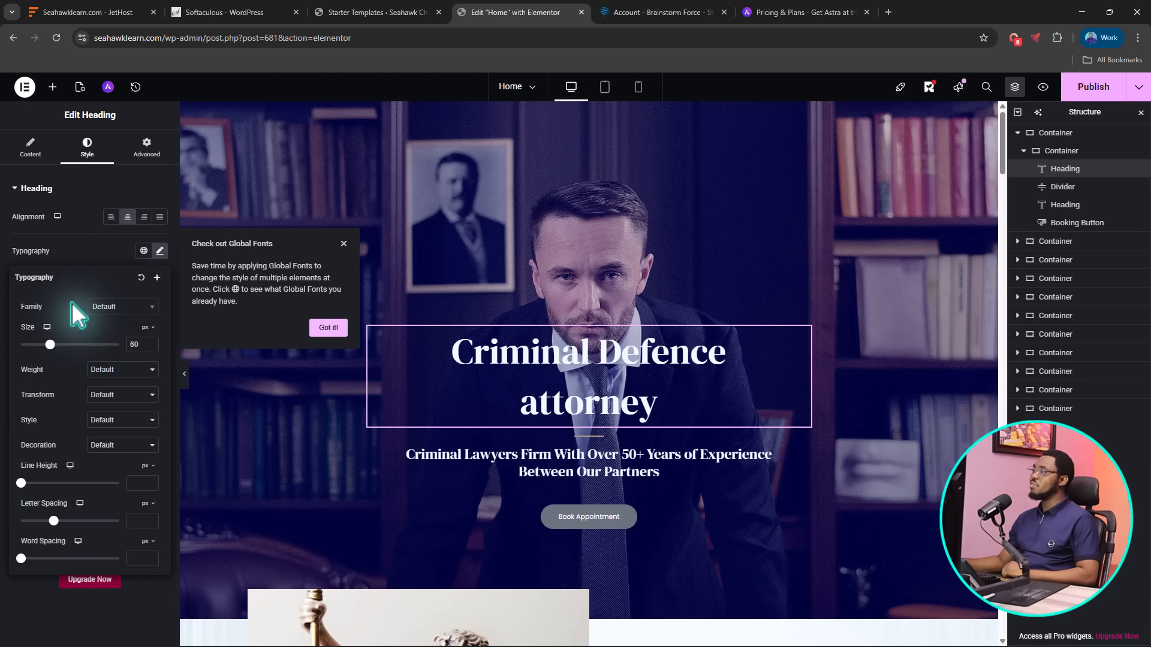
Try start, end and justified alignment on the hero heading and return it to center
{"action": "left_click", "coordinate": [112, 218]}
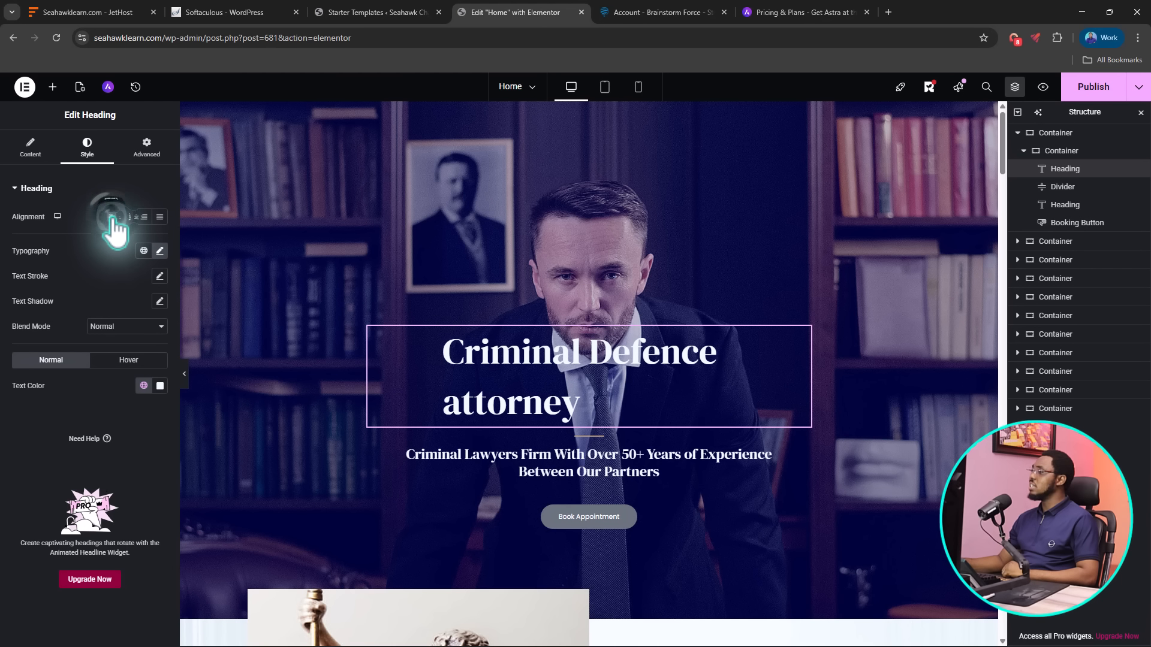
{"action": "left_click", "coordinate": [127, 218]}
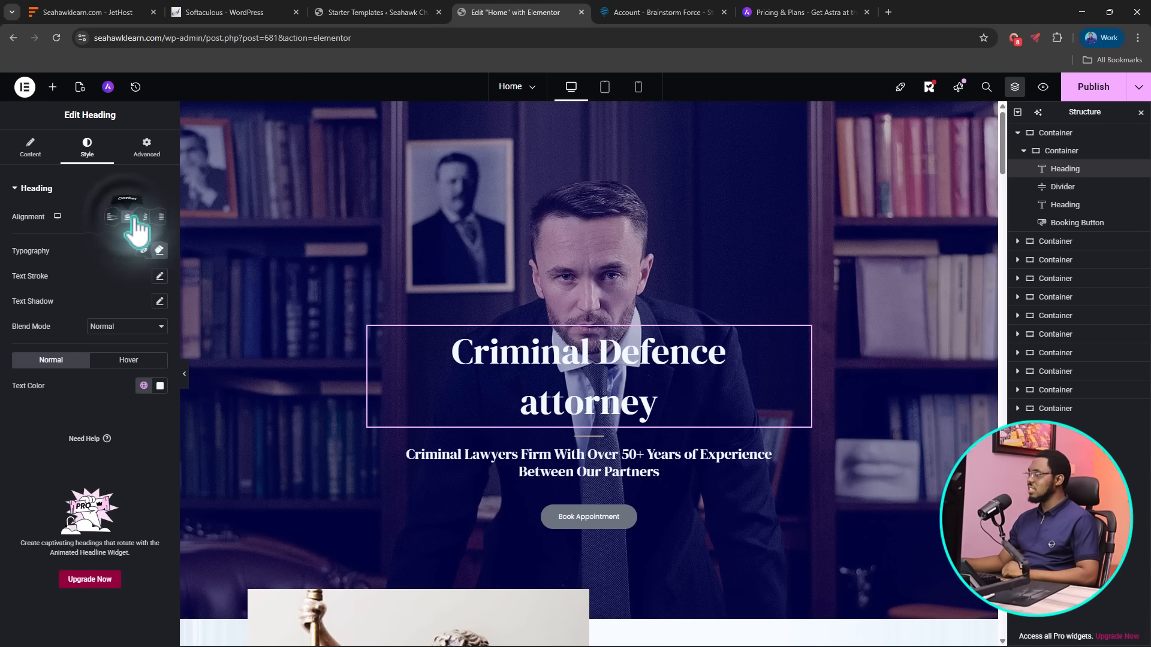
{"action": "left_click", "coordinate": [143, 217]}
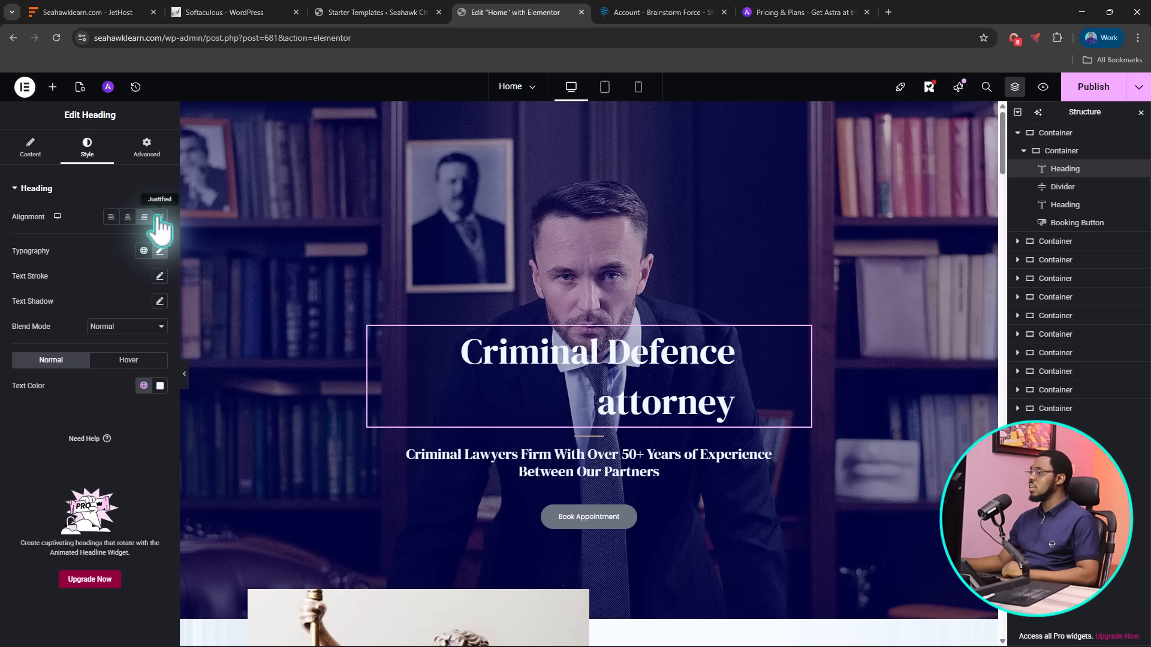
{"action": "left_click", "coordinate": [158, 217]}
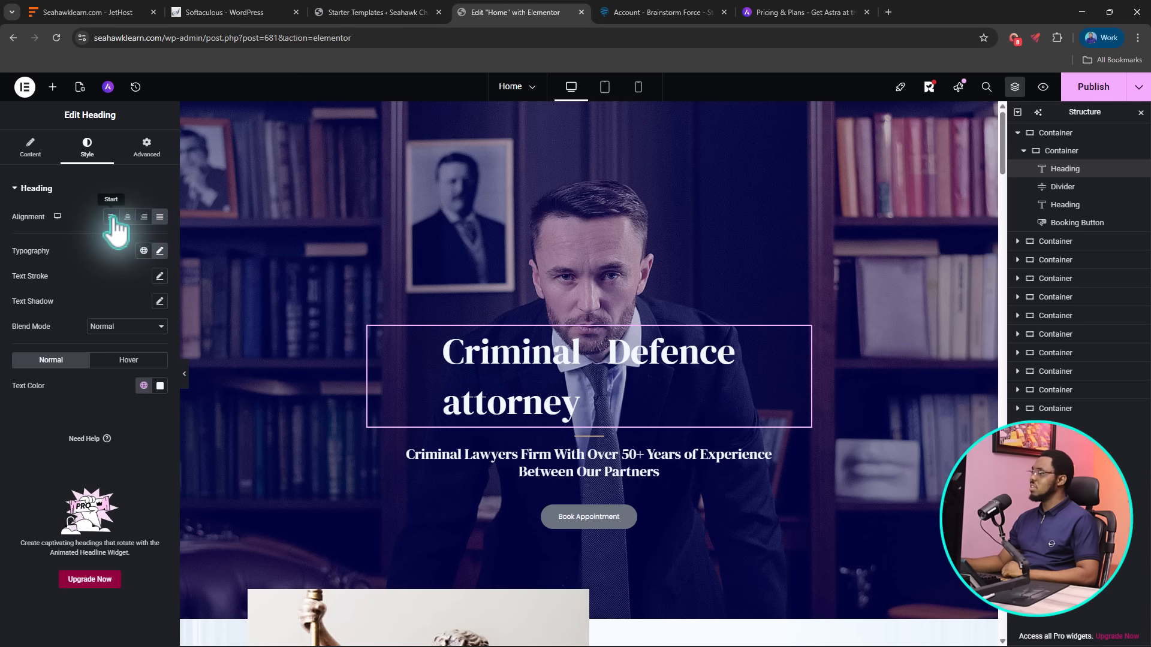
{"action": "left_click", "coordinate": [128, 218]}
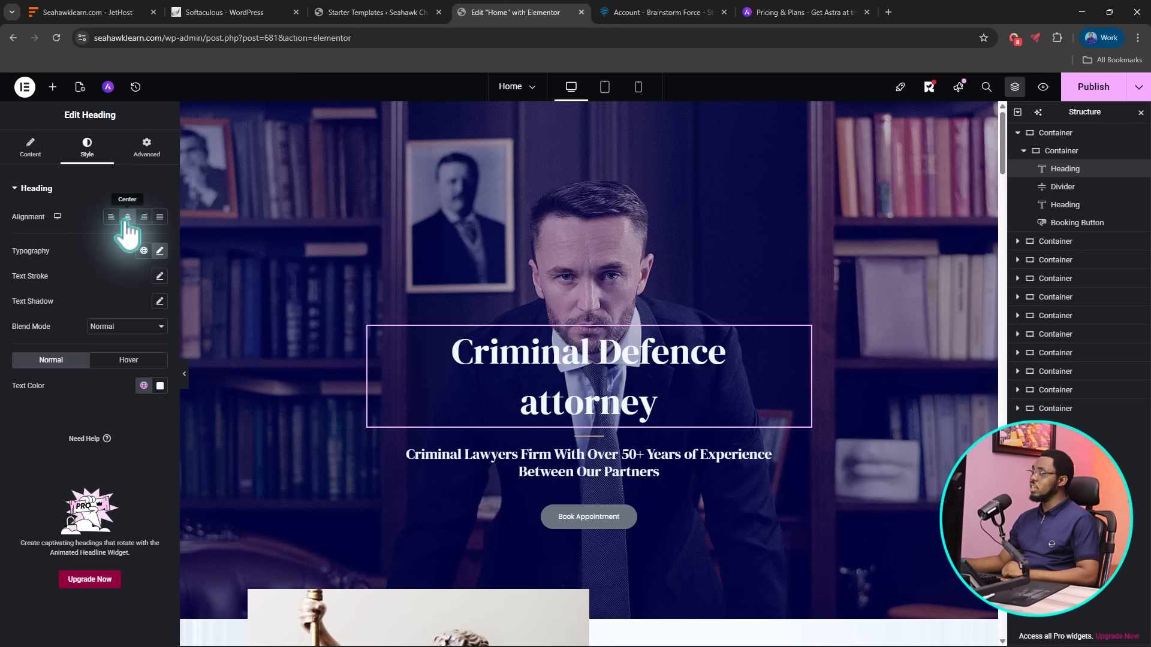
Capitalize the last word of the hero heading so it reads "Criminal Defence Attorney"
{"action": "left_click", "coordinate": [535, 407]}
{"action": "left_click_drag", "start_coordinate": [535, 406], "coordinate": [525, 410]}
{"action": "type", "text": "A"}
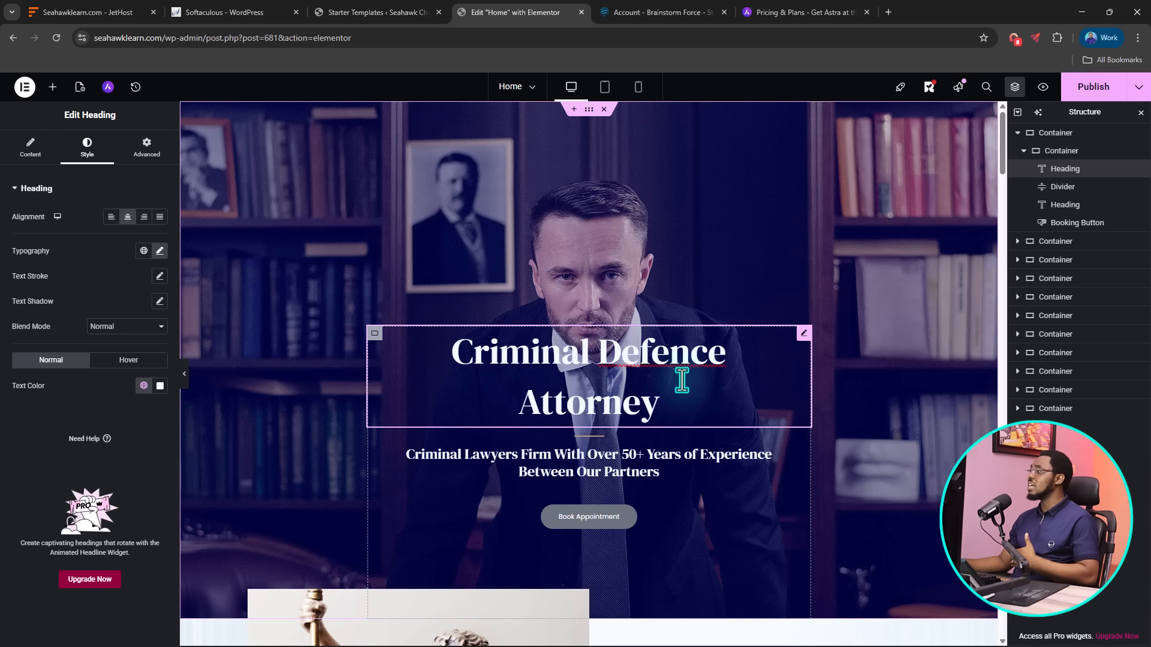
Change the hero container's background color to purple #2C013B, looking through its background overlay and shape divider settings as well
{"action": "left_click", "coordinate": [590, 112]}
{"action": "left_click", "coordinate": [89, 147]}
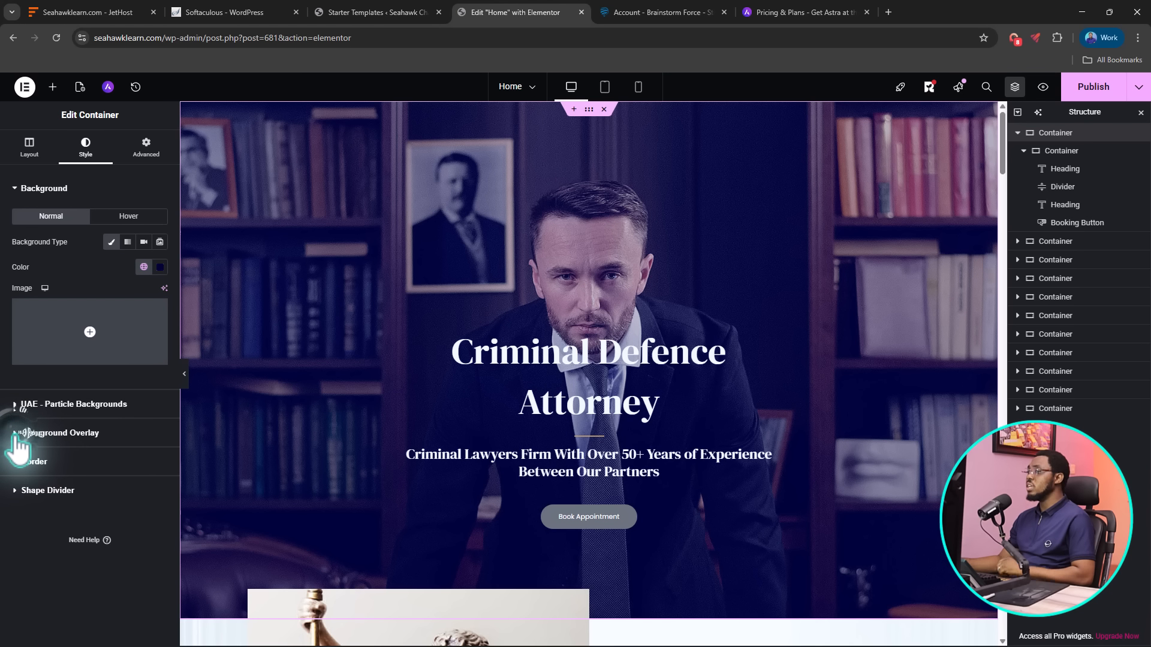
{"action": "left_click", "coordinate": [17, 433]}
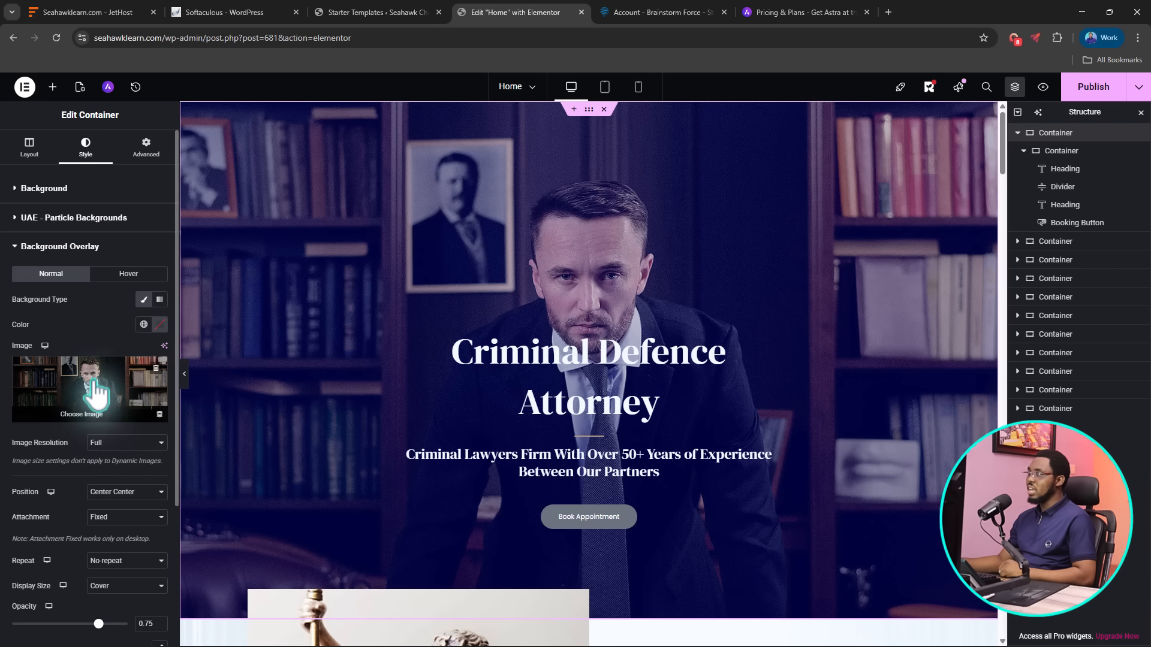
{"action": "left_click", "coordinate": [44, 189]}
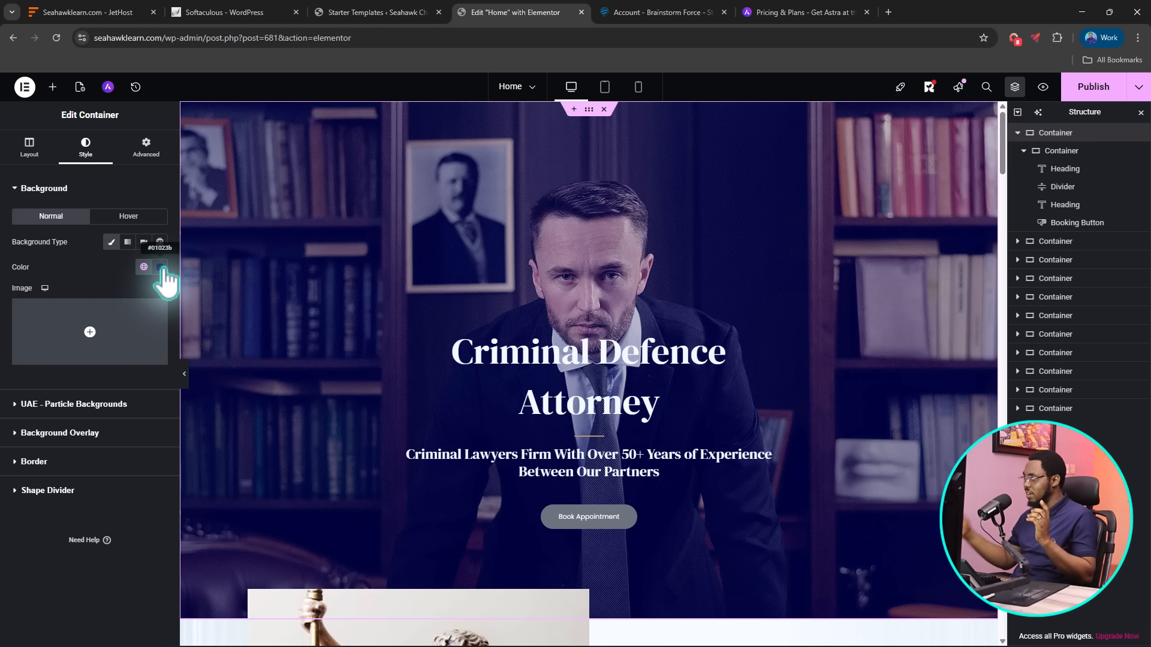
{"action": "left_click", "coordinate": [162, 267]}
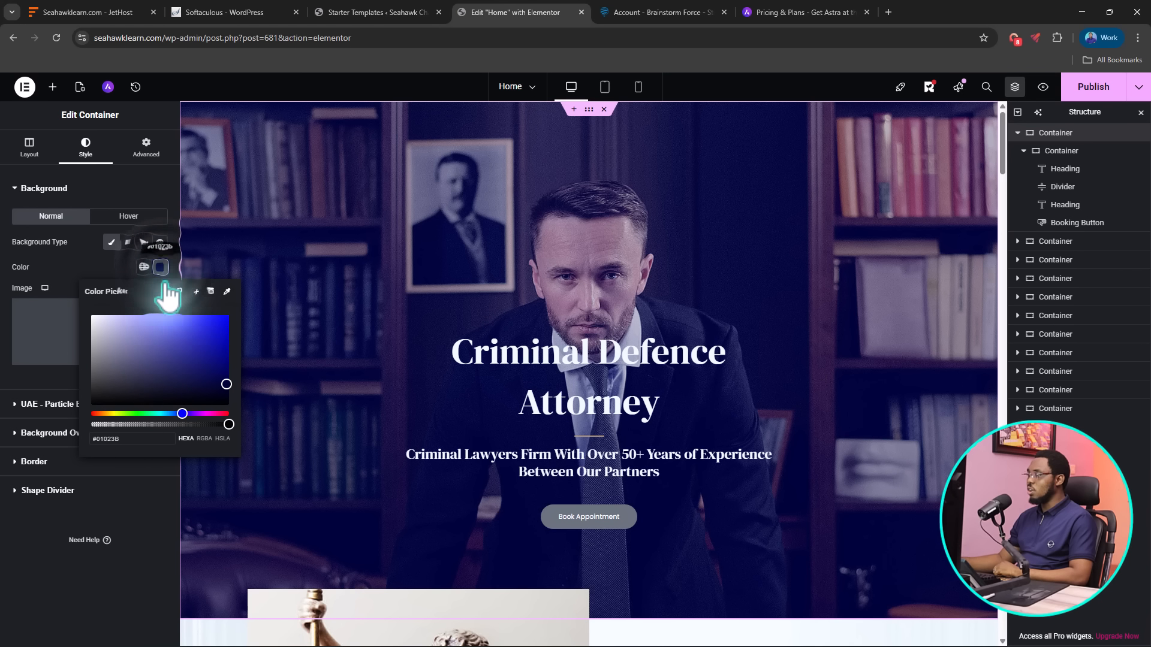
{"action": "left_click_drag", "start_coordinate": [121, 439], "coordinate": [88, 444]}
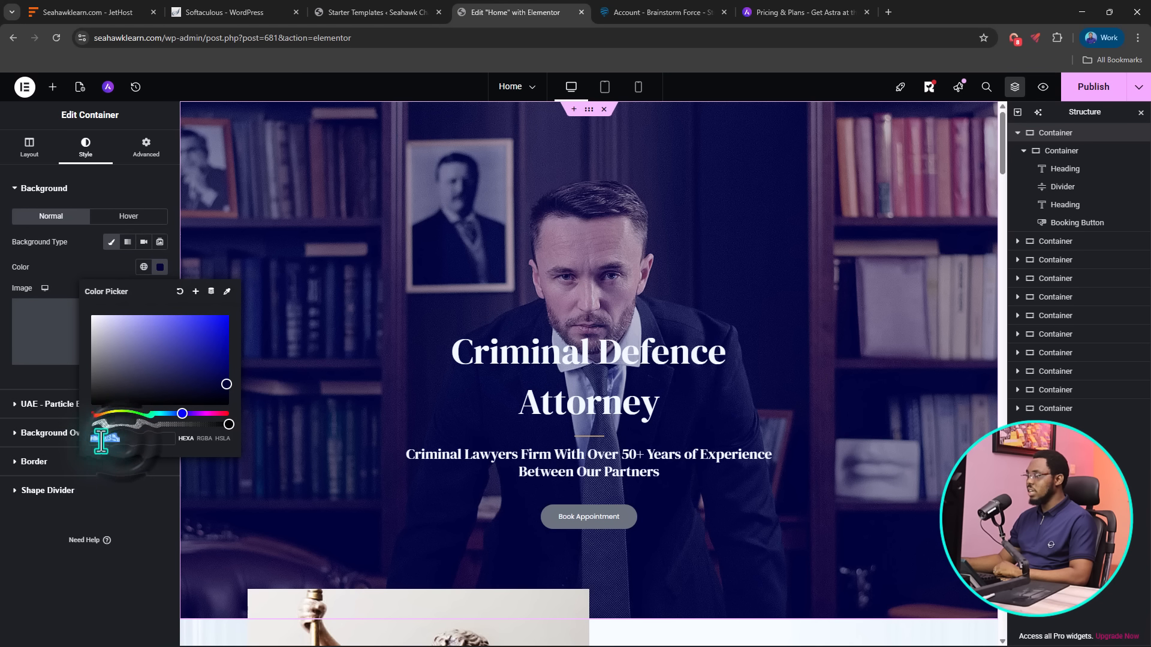
{"action": "right_click", "coordinate": [103, 440]}
{"action": "left_click", "coordinate": [121, 208]}
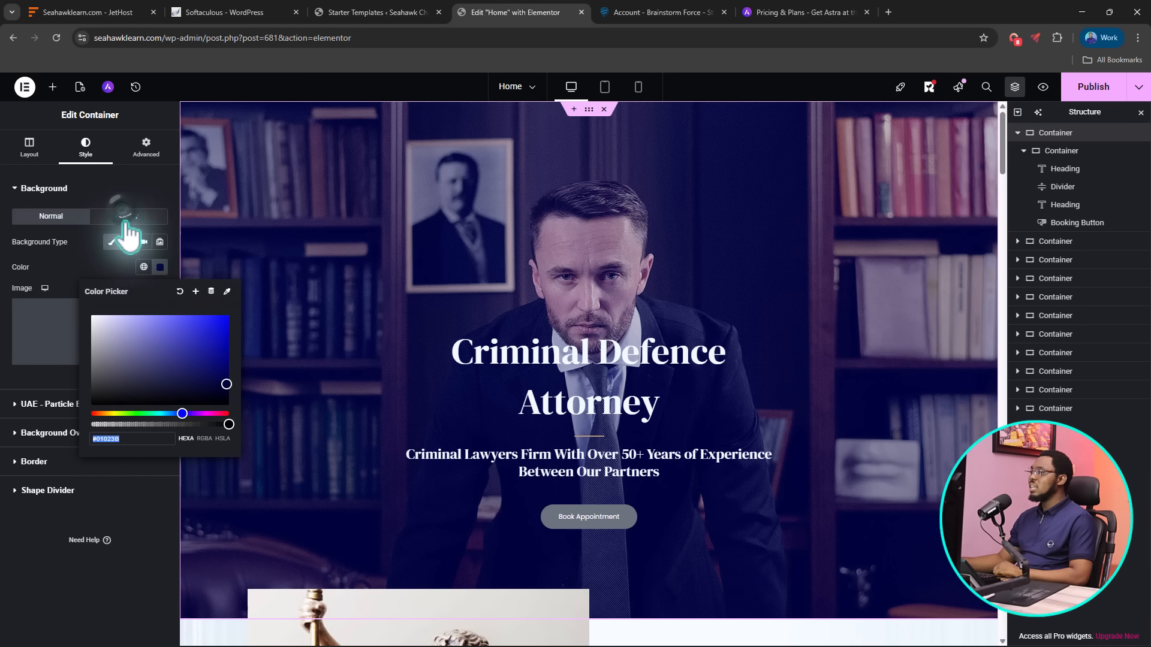
{"action": "left_click_drag", "start_coordinate": [183, 413], "coordinate": [196, 415]}
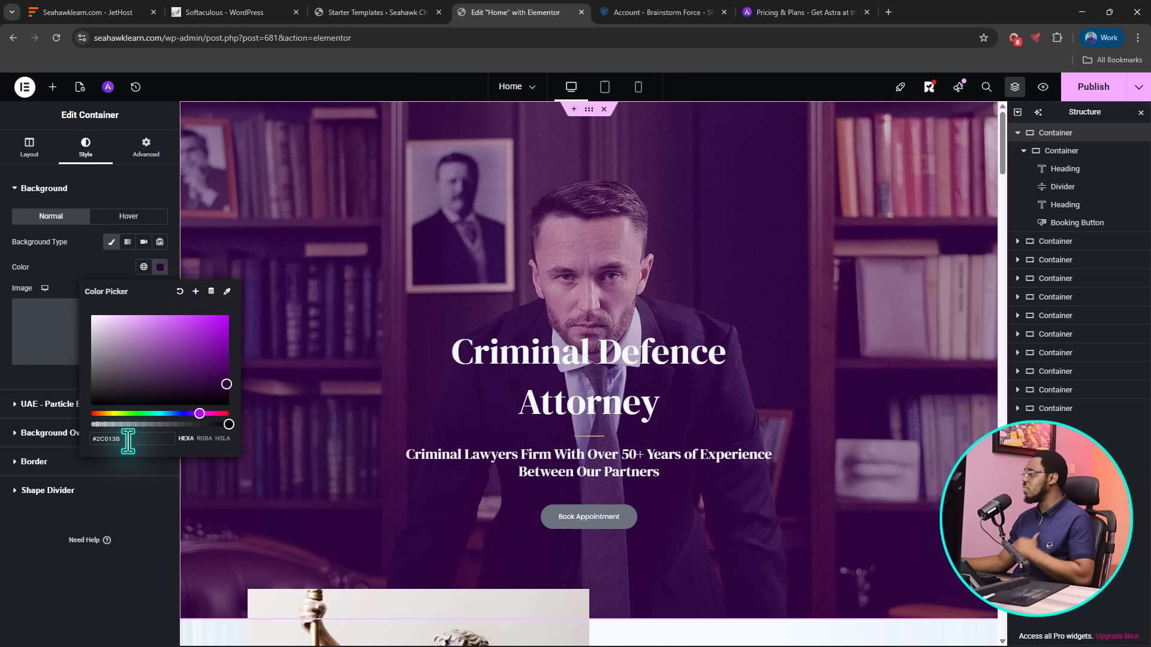
{"action": "left_click", "coordinate": [135, 493]}
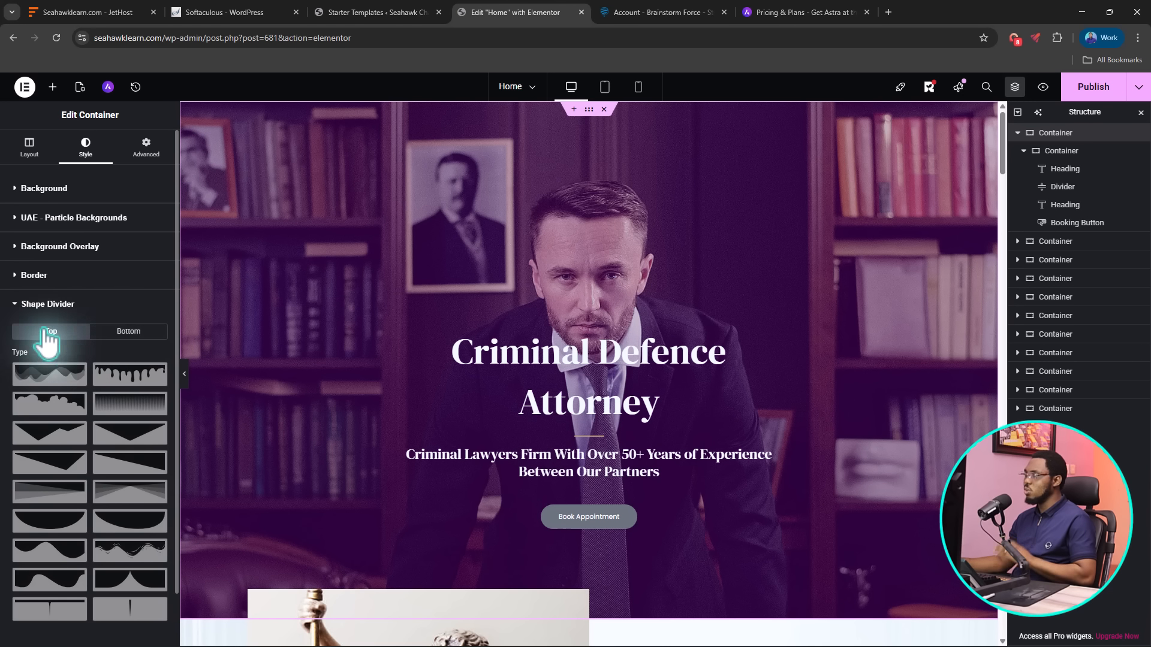
{"action": "left_click", "coordinate": [21, 306]}
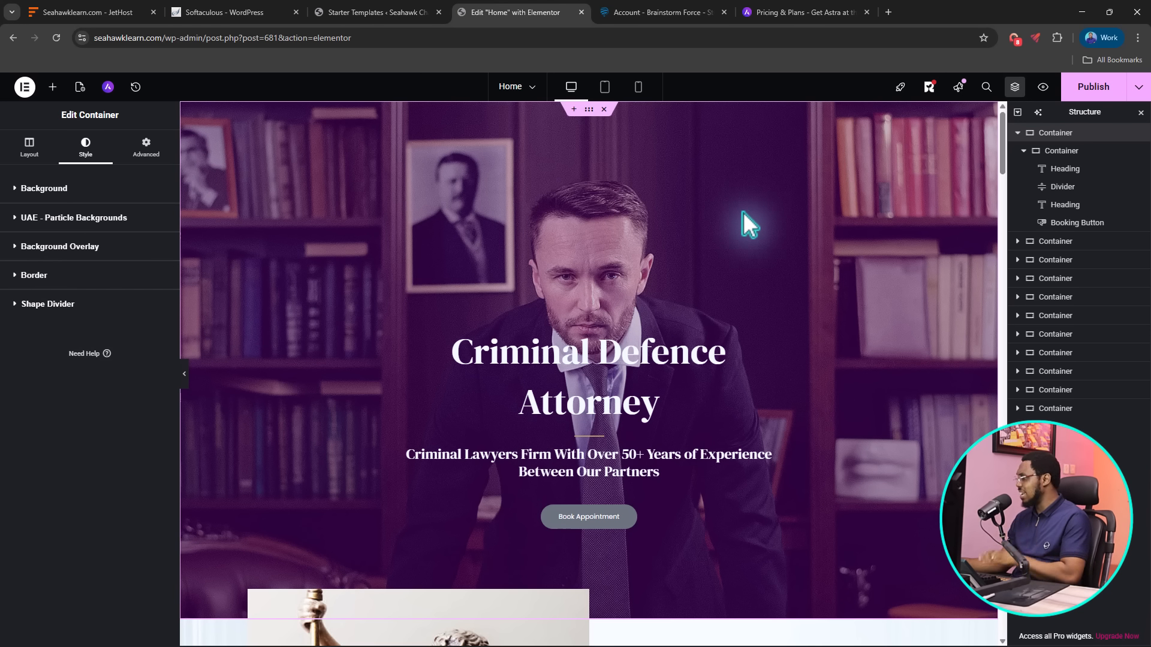
Change the heading "Your Lawyers In Canada" to "Your Lawyers In London"
{"action": "scroll", "coordinate": [740, 237], "scroll_direction": "down", "scroll_amount": 6}
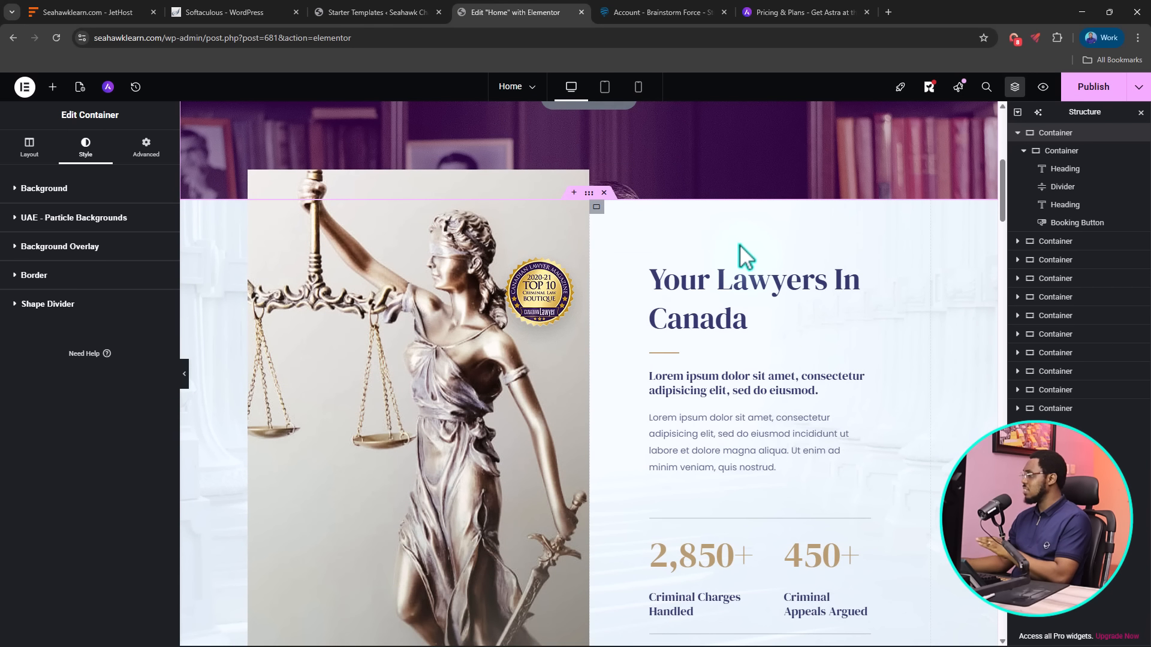
{"action": "left_click", "coordinate": [732, 292]}
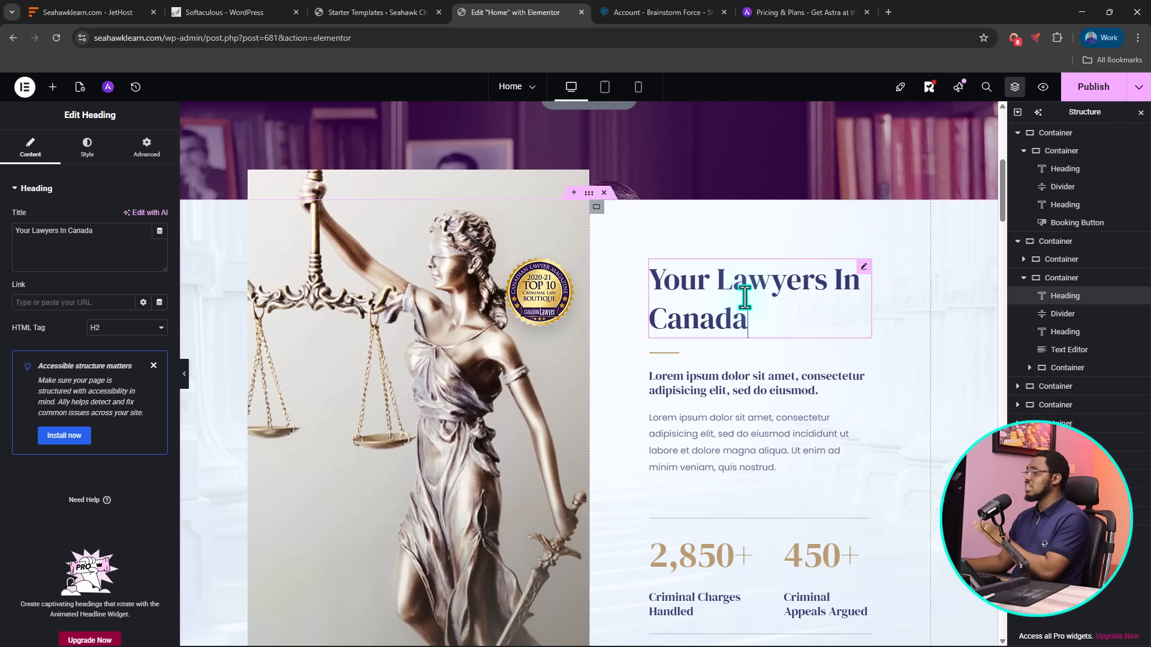
{"action": "left_click_drag", "start_coordinate": [101, 232], "coordinate": [70, 232]}
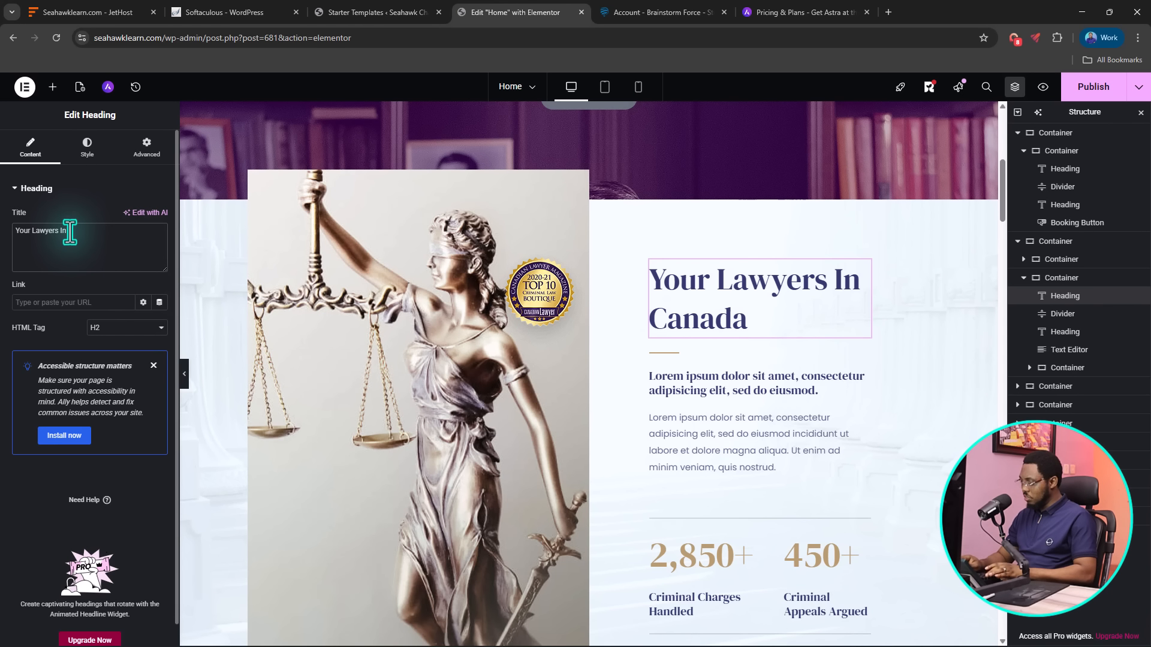
{"action": "type", "text": "London"}
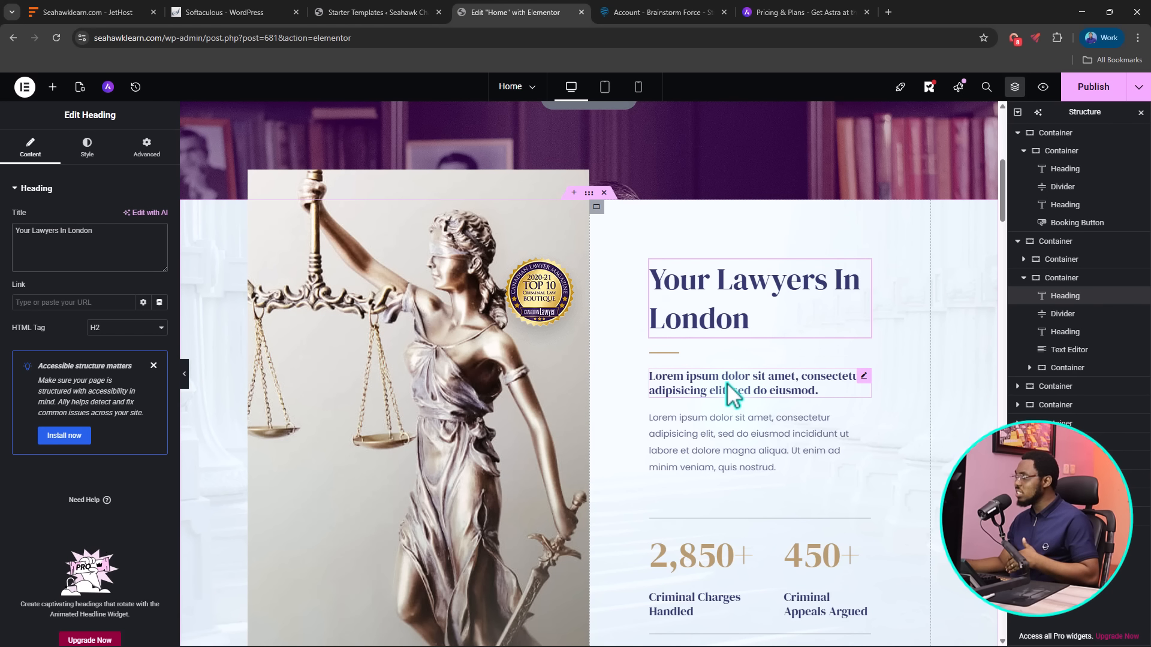
Inspect the content settings of the subheading below "Your Lawyers In London" and of the award badge image over the statue
{"action": "left_click", "coordinate": [726, 382]}
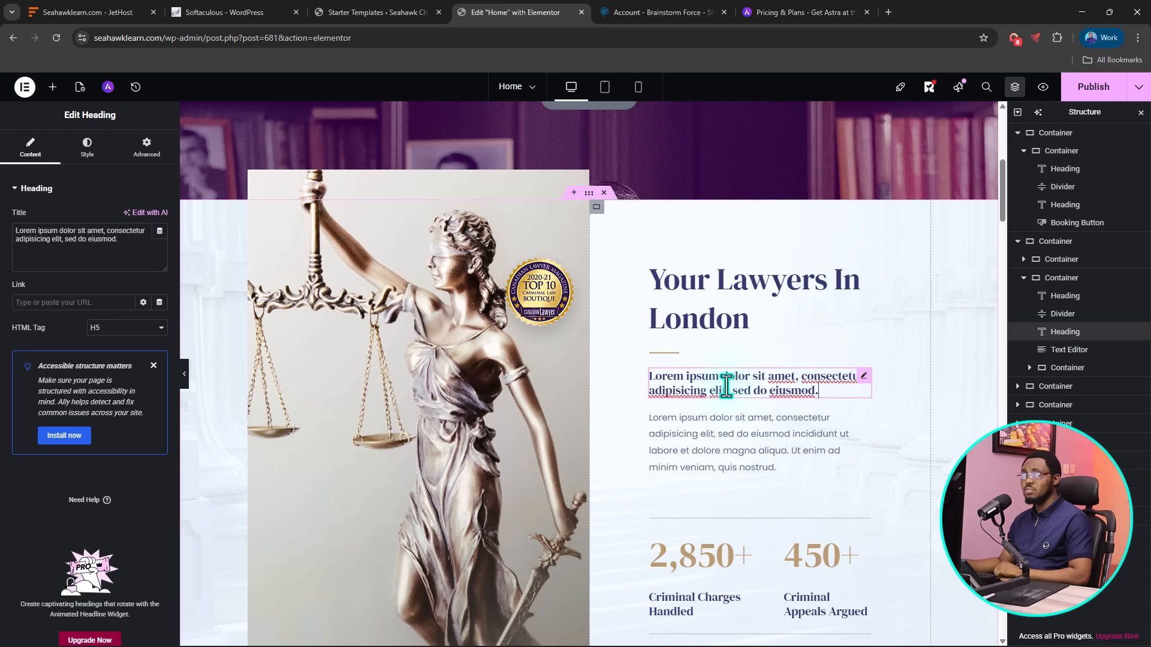
{"action": "left_click", "coordinate": [864, 375]}
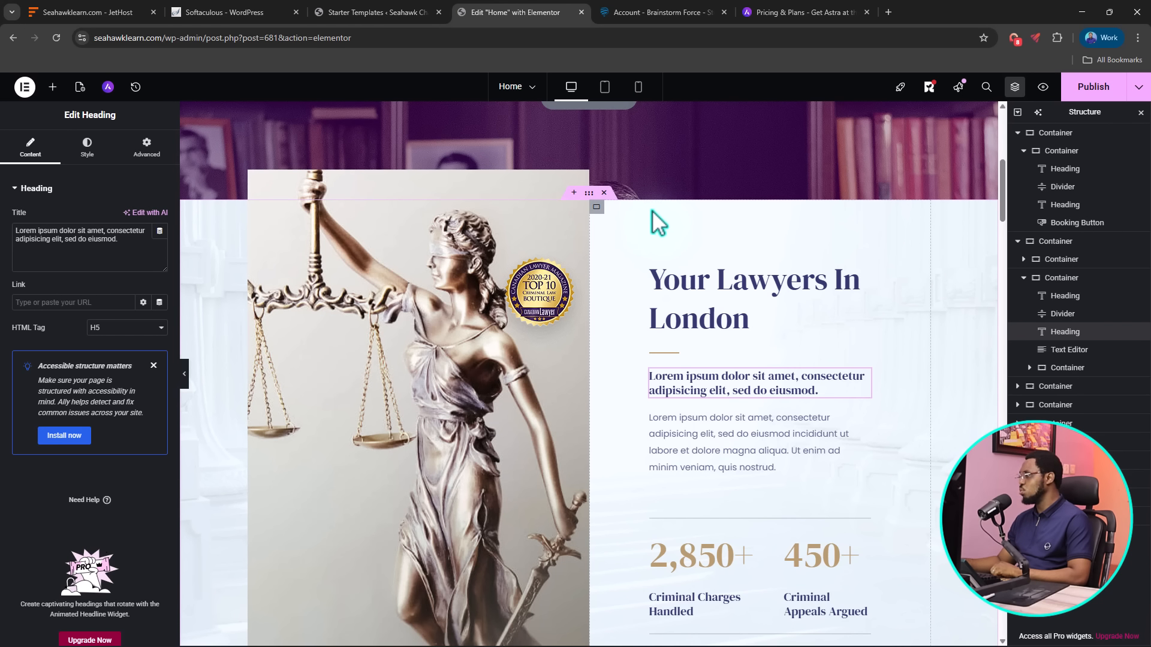
{"action": "scroll", "coordinate": [649, 208], "scroll_direction": "down", "scroll_amount": 1}
{"action": "left_click", "coordinate": [578, 198]}
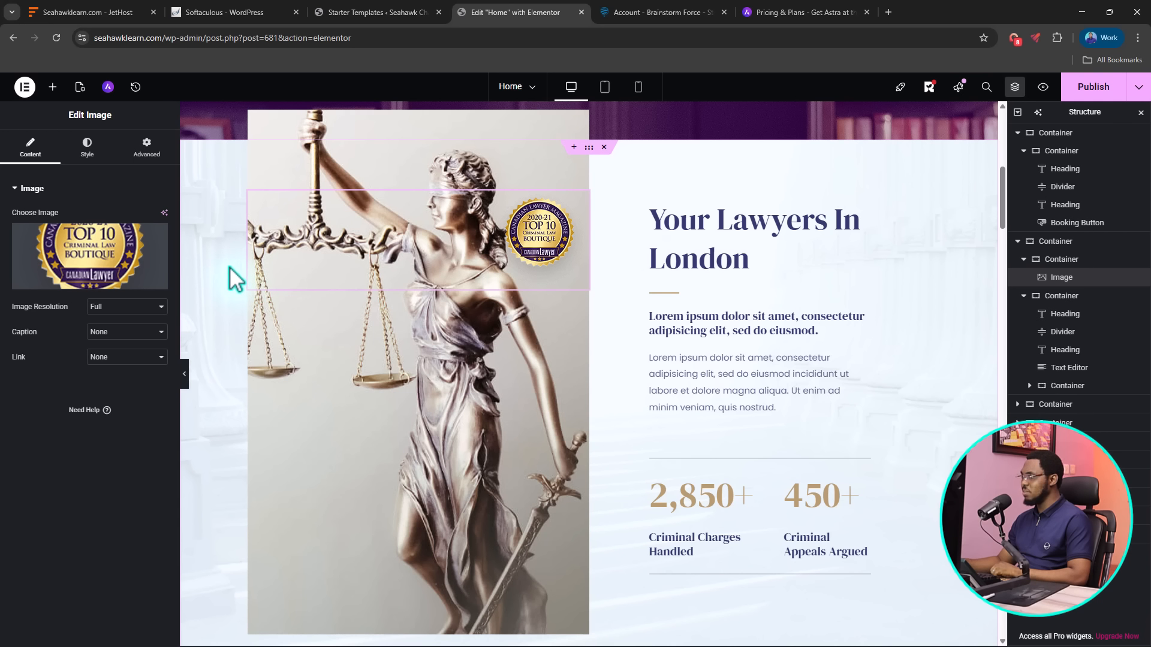
{"action": "mouse_move", "coordinate": [120, 269]}
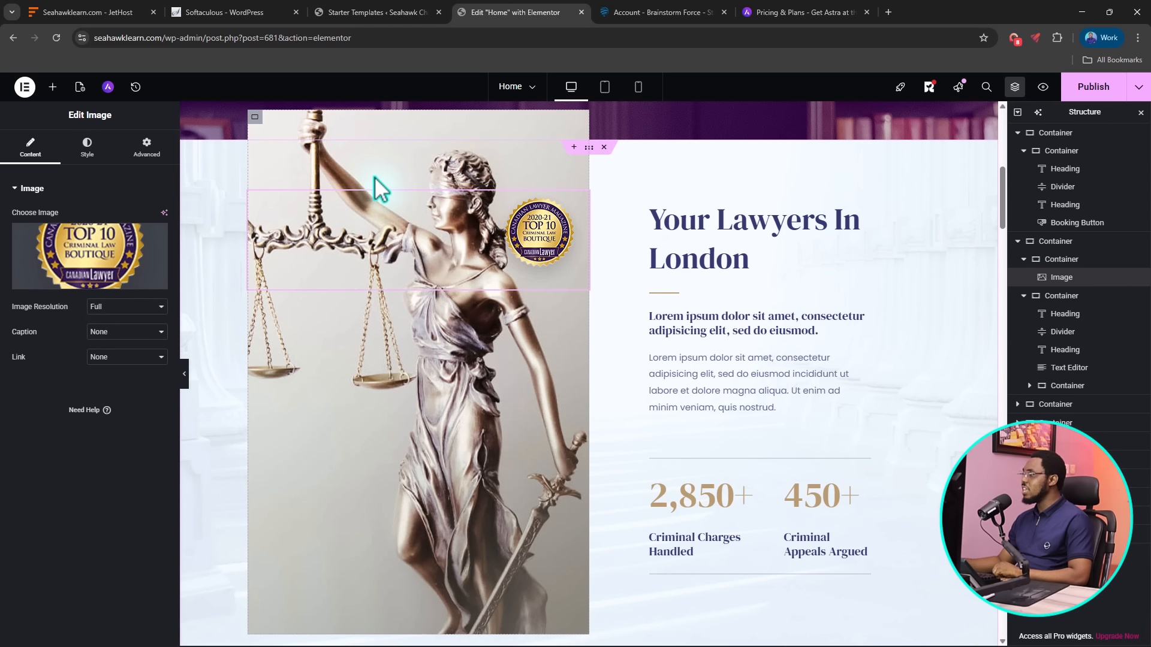
Open the media chooser for the statue container's background image and search the stock images for "law"
{"action": "left_click", "coordinate": [1060, 262]}
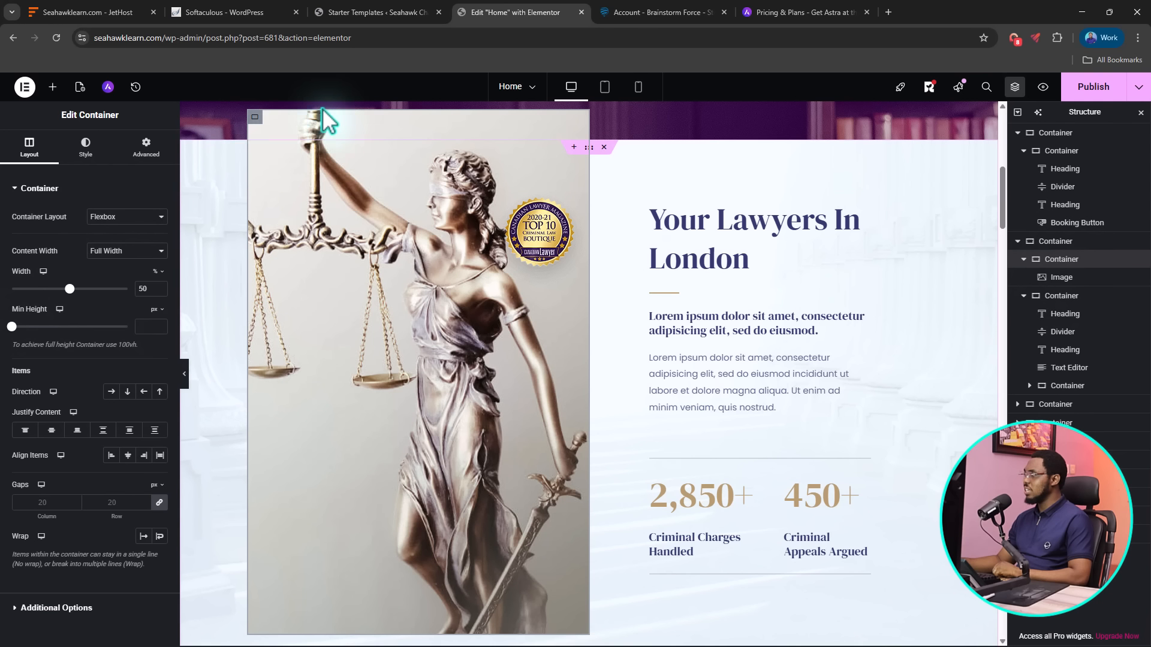
{"action": "left_click", "coordinate": [84, 150]}
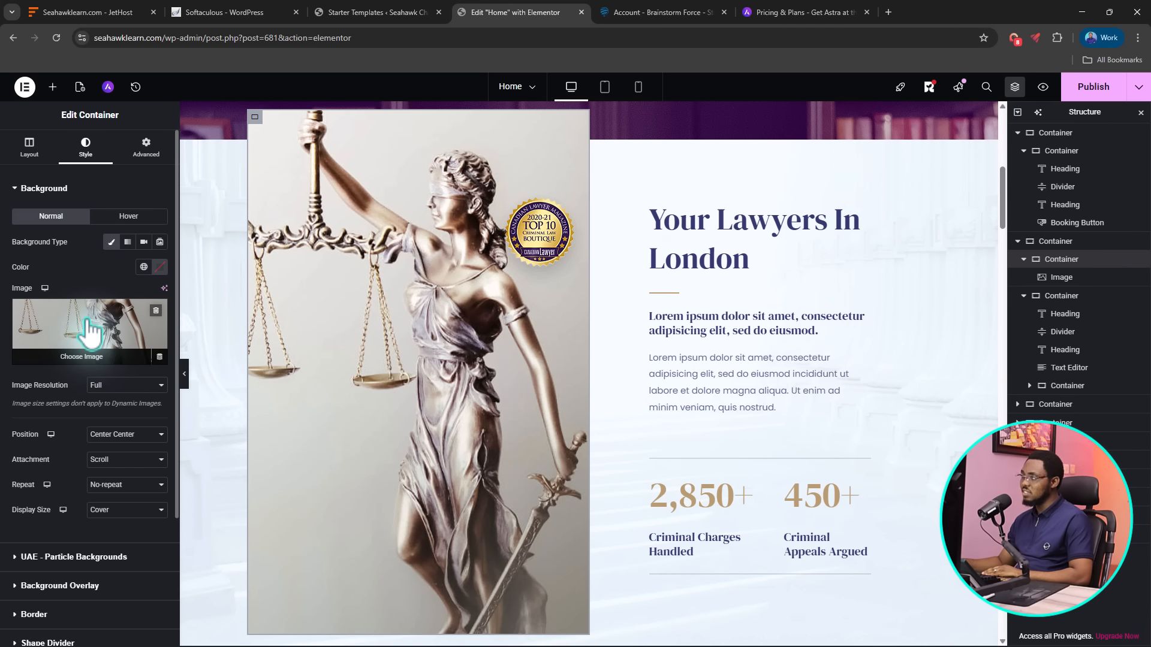
{"action": "left_click", "coordinate": [90, 330]}
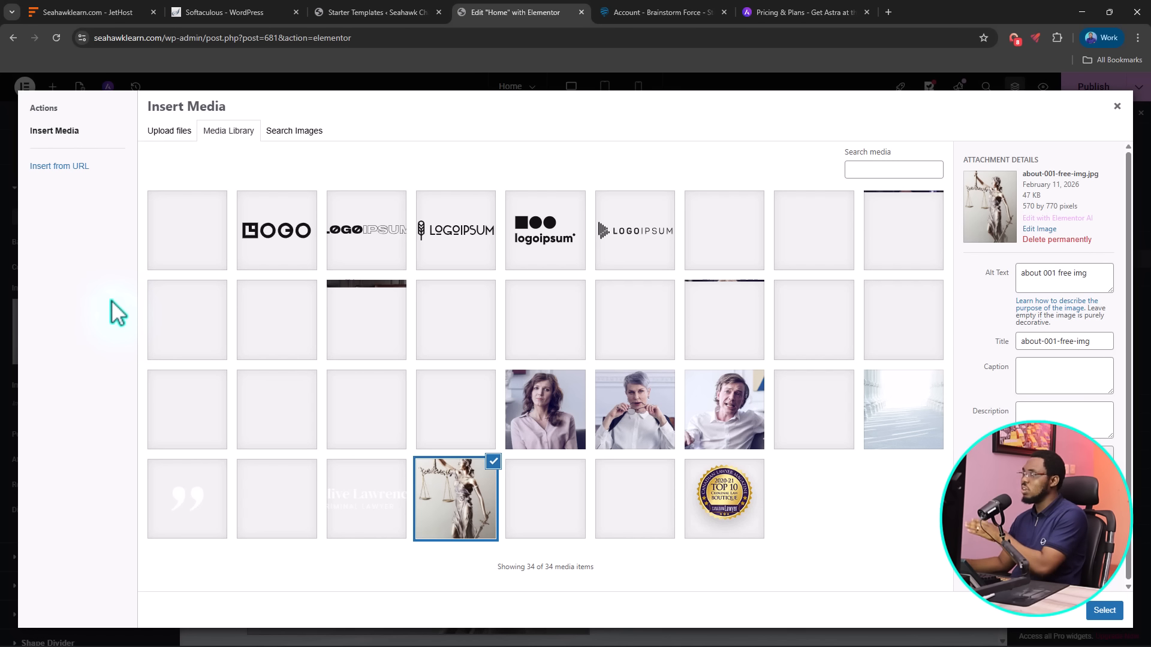
{"action": "left_click", "coordinate": [292, 133]}
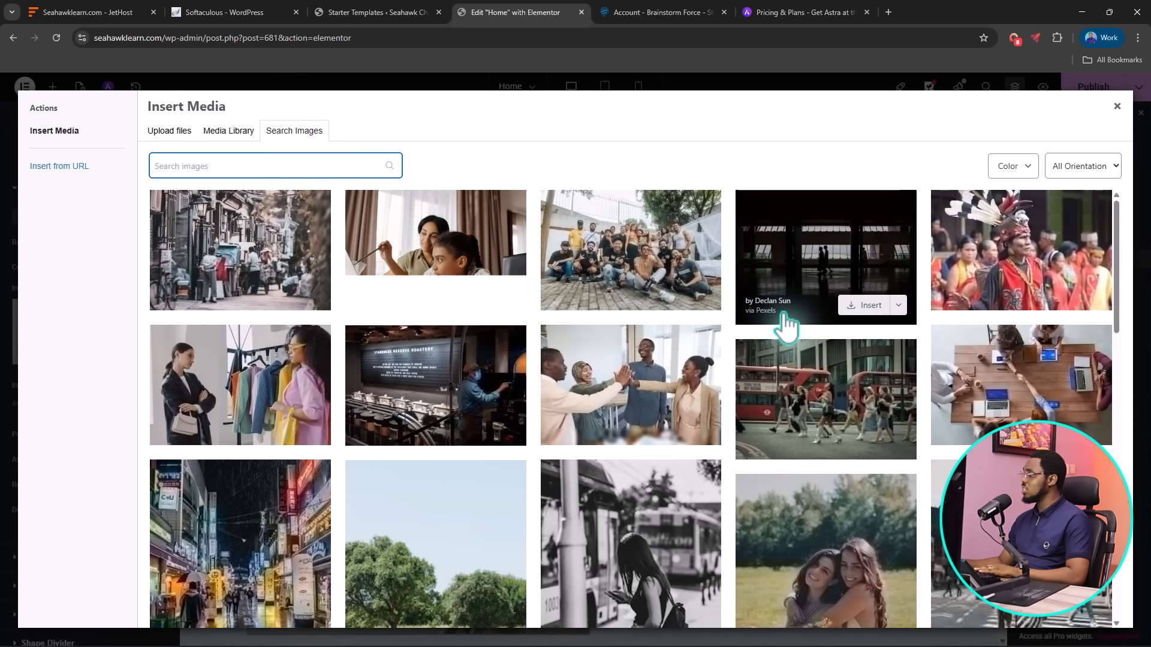
{"action": "left_click", "coordinate": [219, 168]}
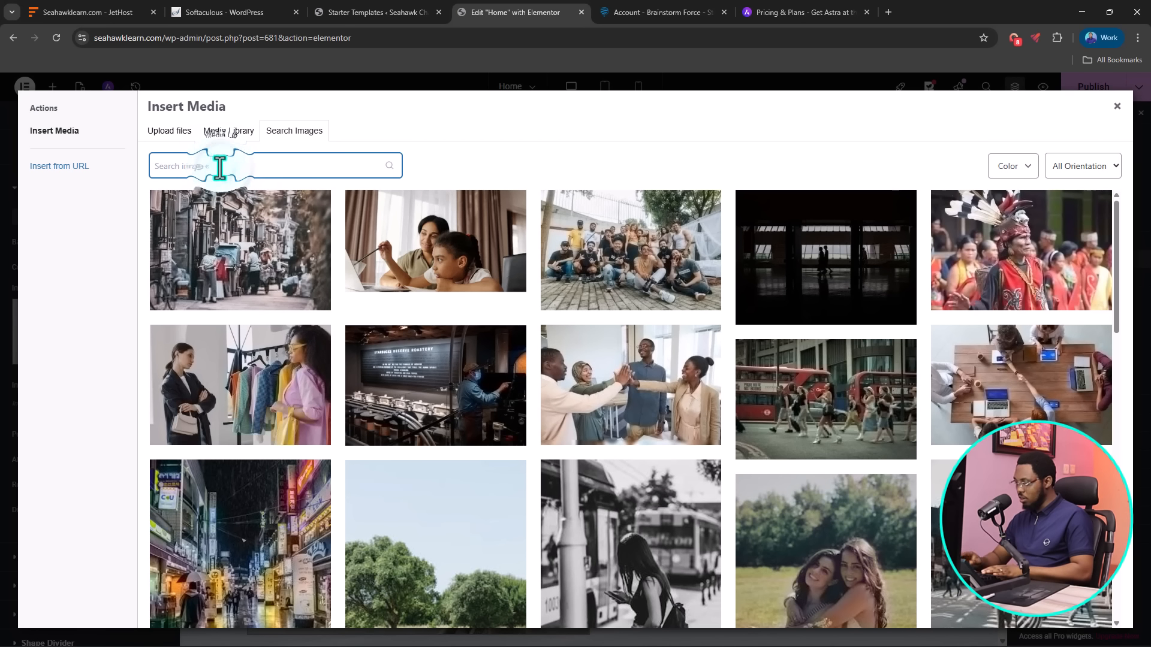
{"action": "type", "text": "law"}
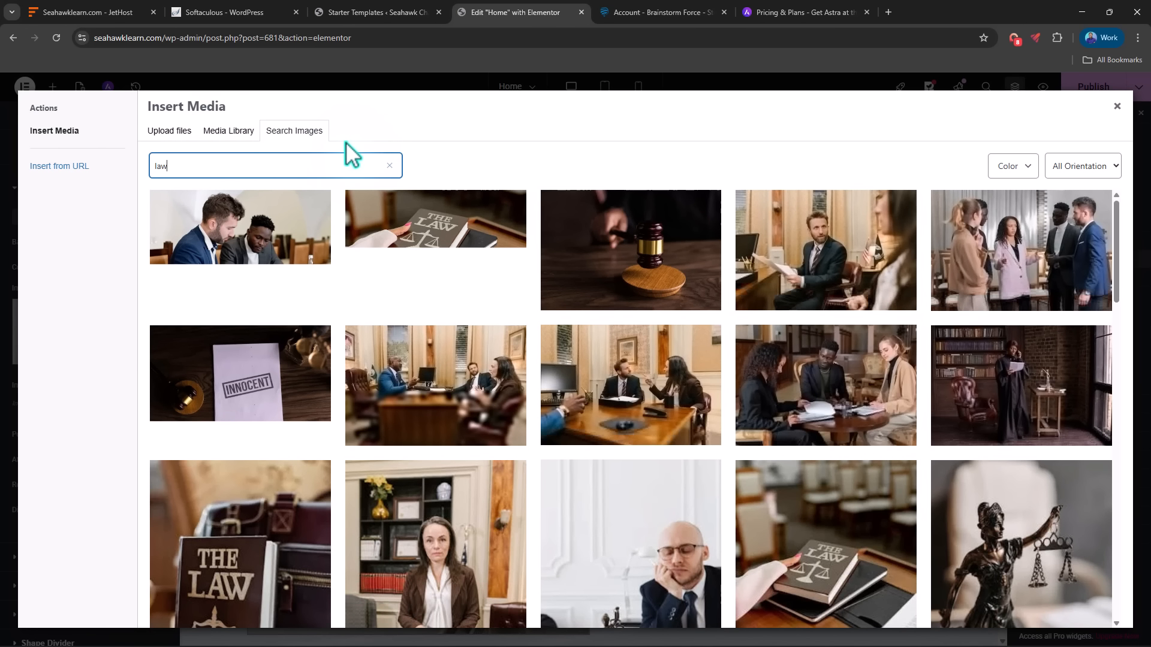
Browse the law-related stock images, check the file upload option, and close the media chooser without picking a replacement
{"action": "mouse_move", "coordinate": [703, 258]}
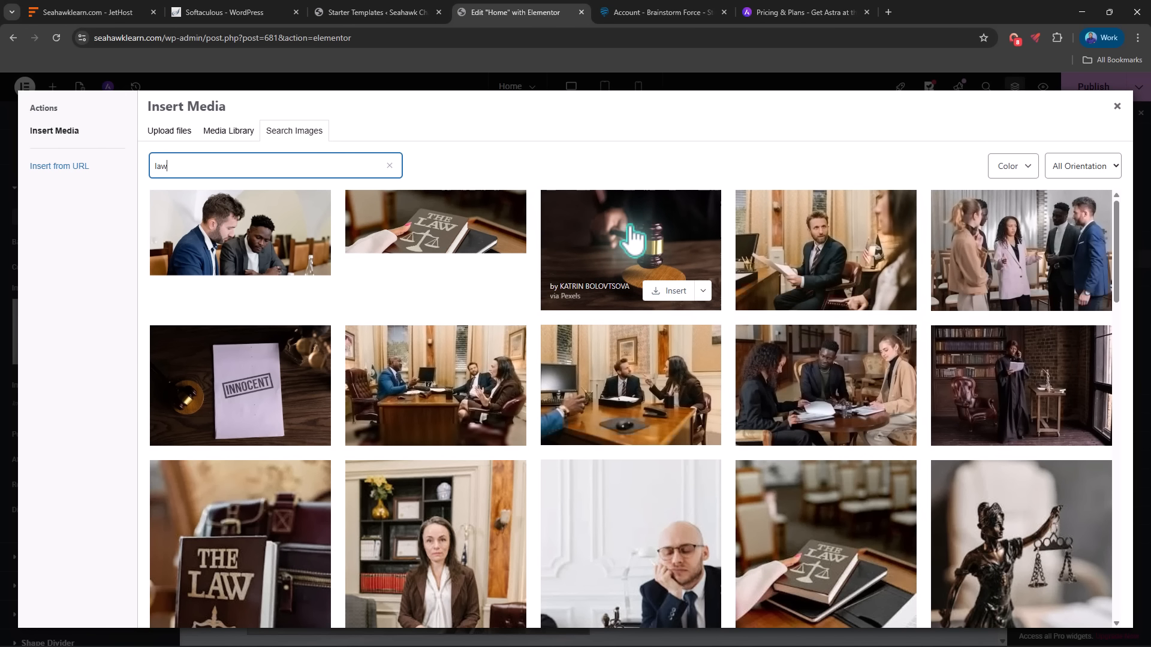
{"action": "left_click", "coordinate": [657, 291]}
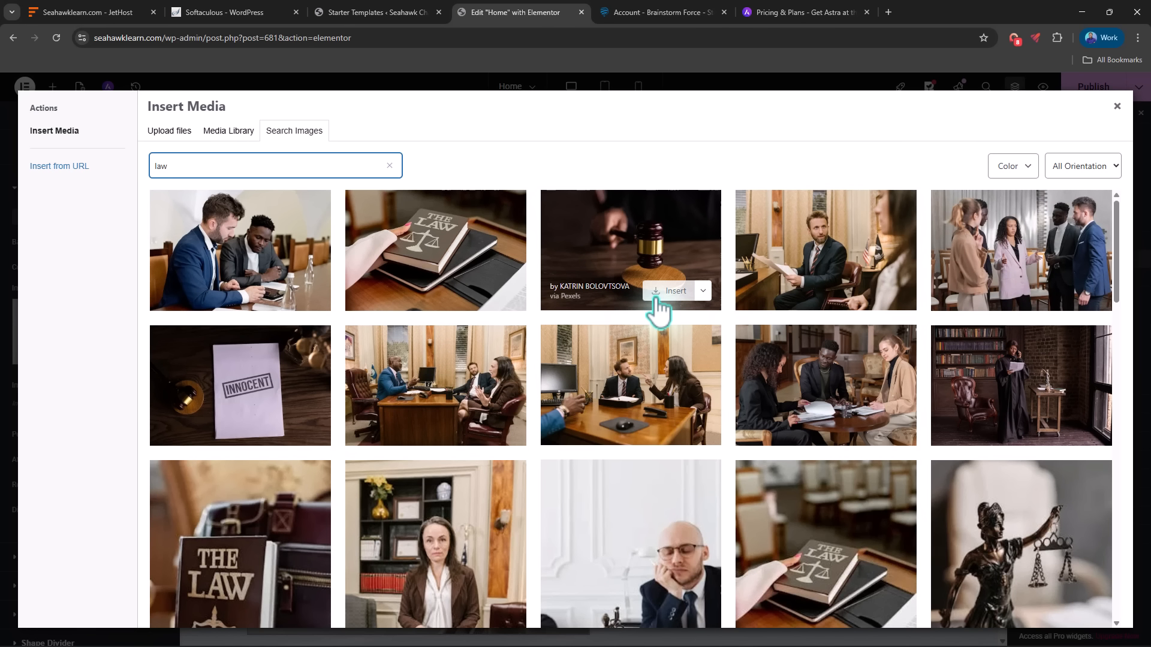
{"action": "scroll", "coordinate": [657, 312], "scroll_direction": "down", "scroll_amount": 7}
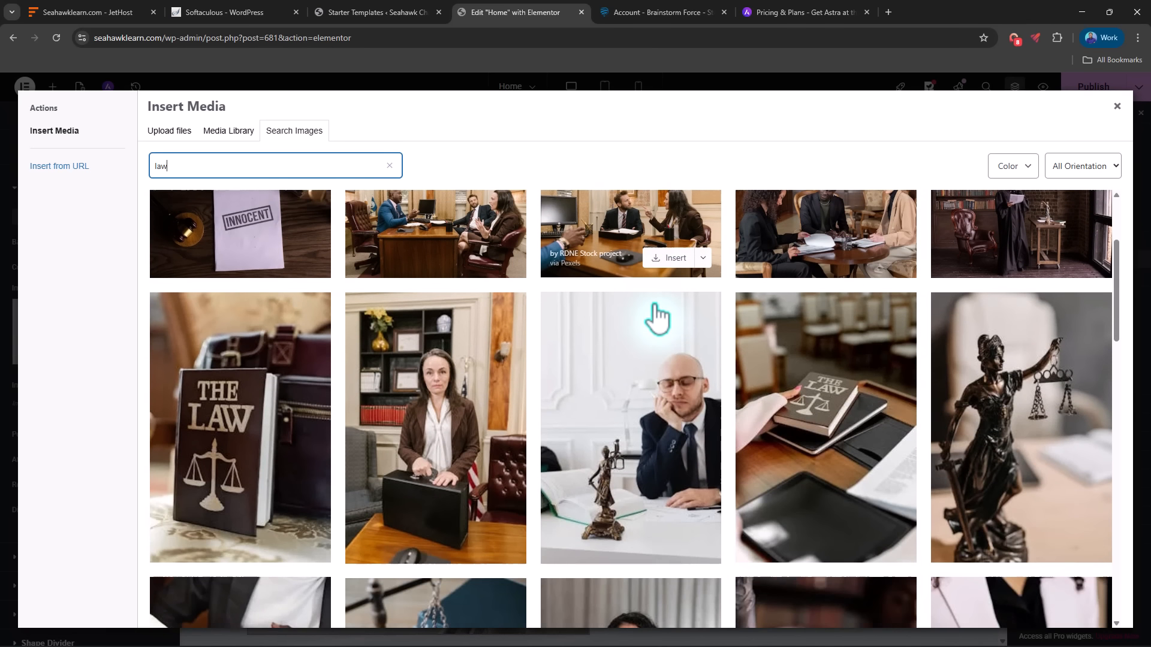
{"action": "scroll", "coordinate": [653, 313], "scroll_direction": "up", "scroll_amount": 8}
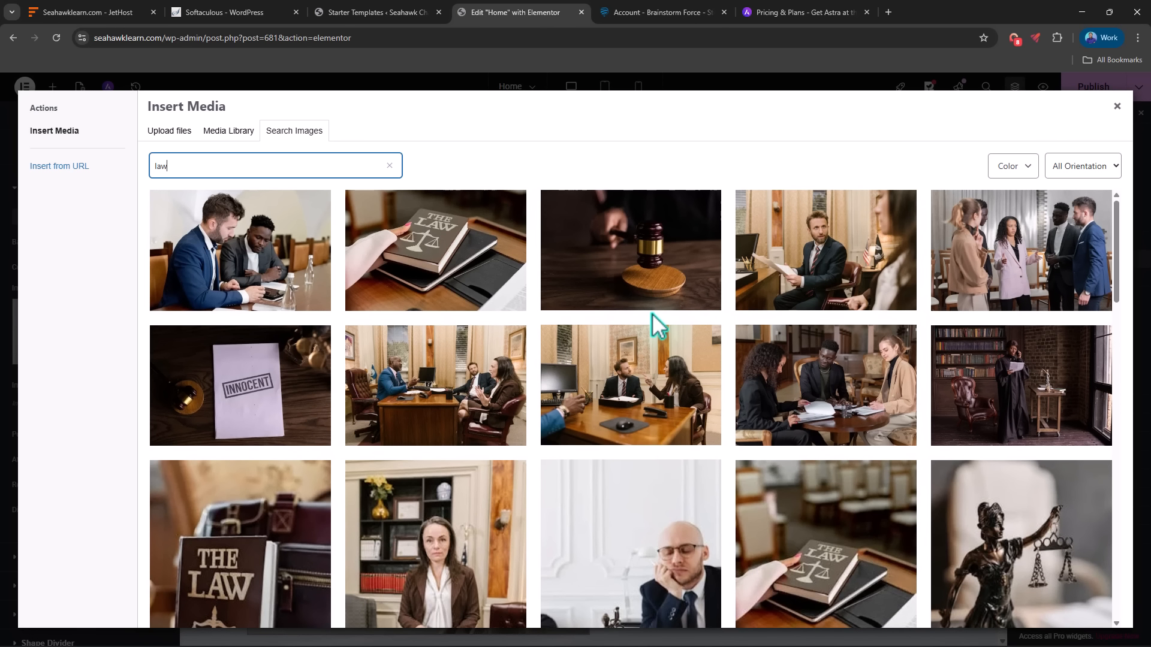
{"action": "left_click", "coordinate": [172, 132]}
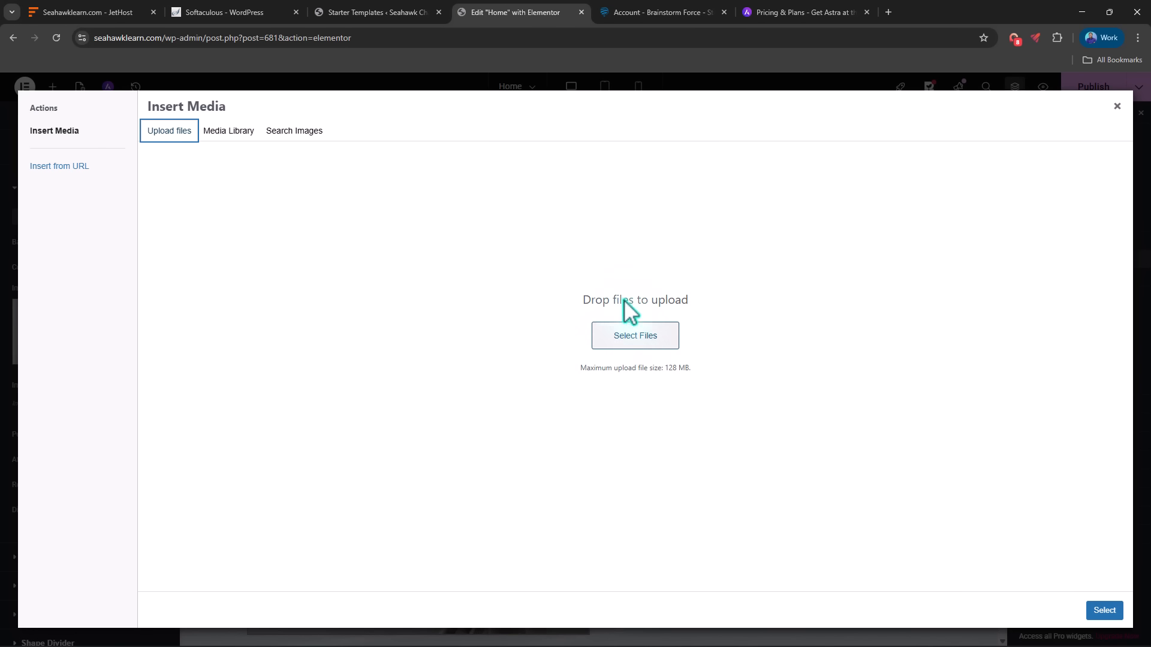
{"action": "left_click", "coordinate": [1117, 106]}
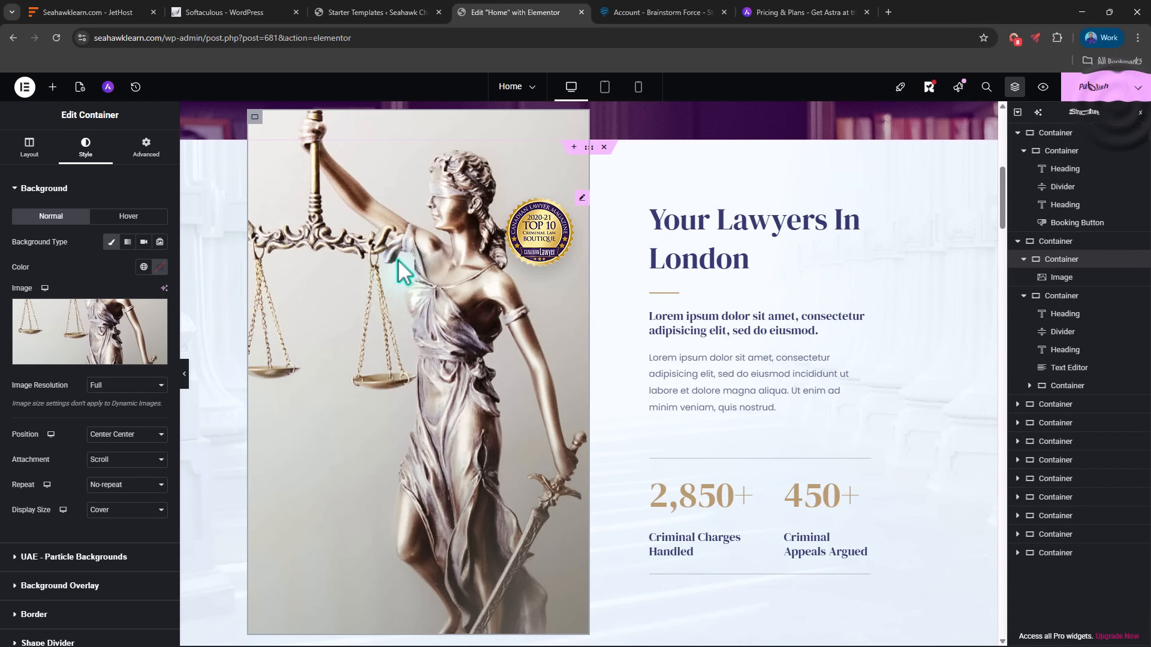
Review the homepage sections below the statue in desktop view, through the practice areas to the media section
{"action": "scroll", "coordinate": [423, 322], "scroll_direction": "down", "scroll_amount": 8}
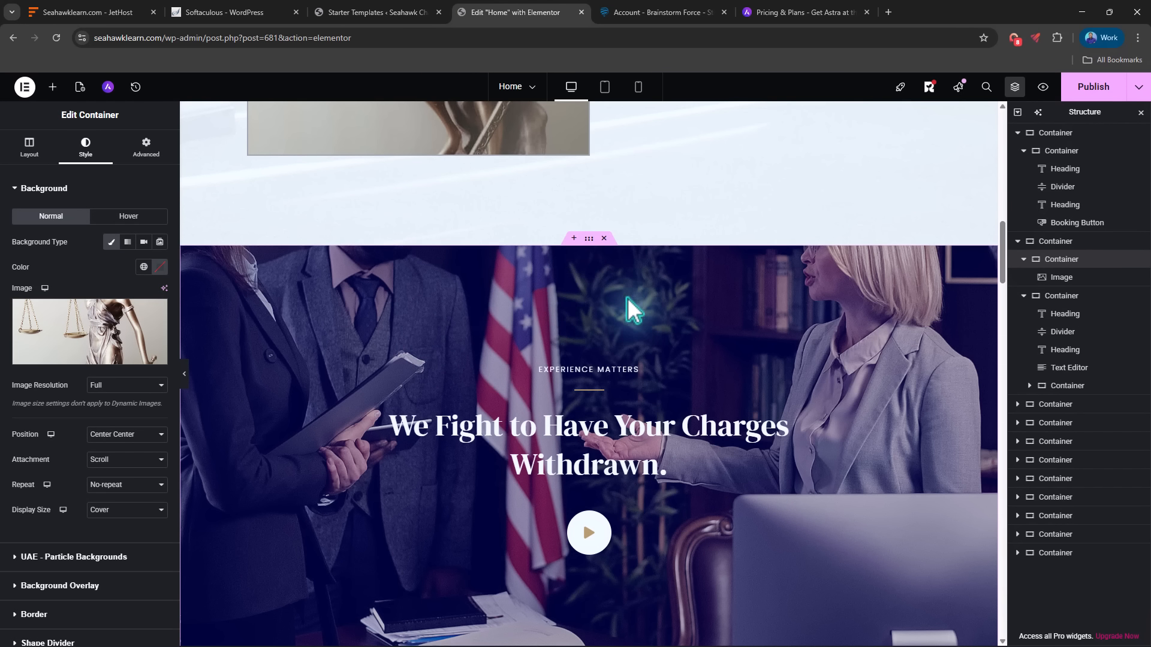
{"action": "scroll", "coordinate": [627, 297], "scroll_direction": "down", "scroll_amount": 4}
{"action": "scroll", "coordinate": [655, 285], "scroll_direction": "down", "scroll_amount": 1}
{"action": "scroll", "coordinate": [728, 420], "scroll_direction": "down", "scroll_amount": 4}
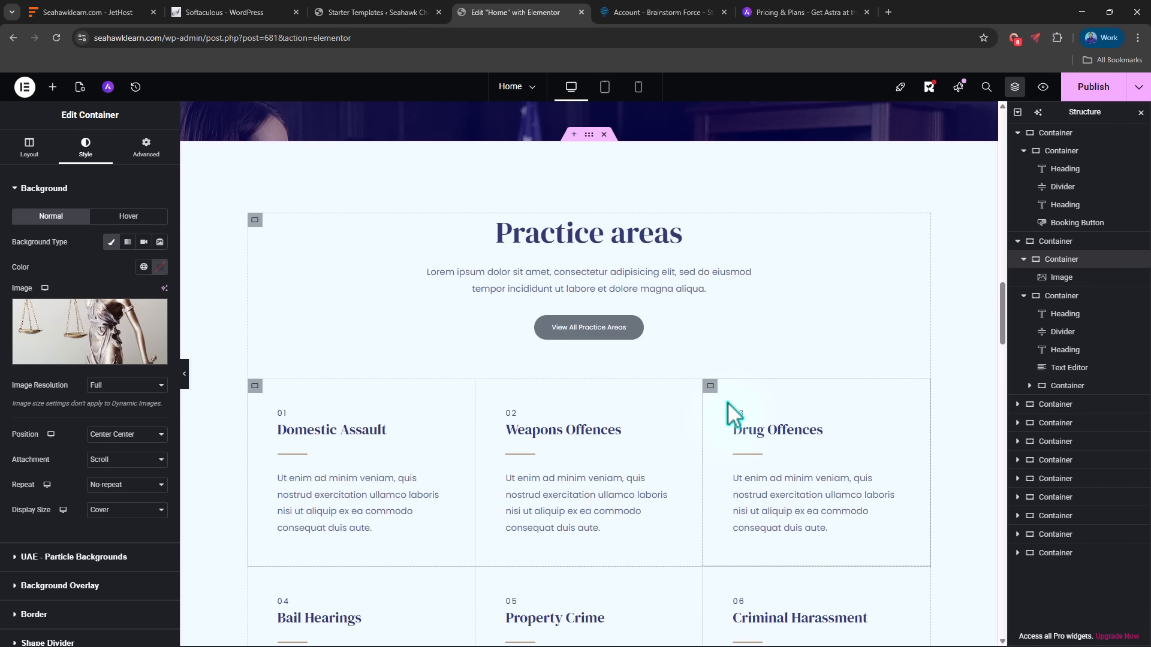
{"action": "scroll", "coordinate": [660, 419], "scroll_direction": "down", "scroll_amount": 4}
{"action": "scroll", "coordinate": [661, 419], "scroll_direction": "down", "scroll_amount": 4}
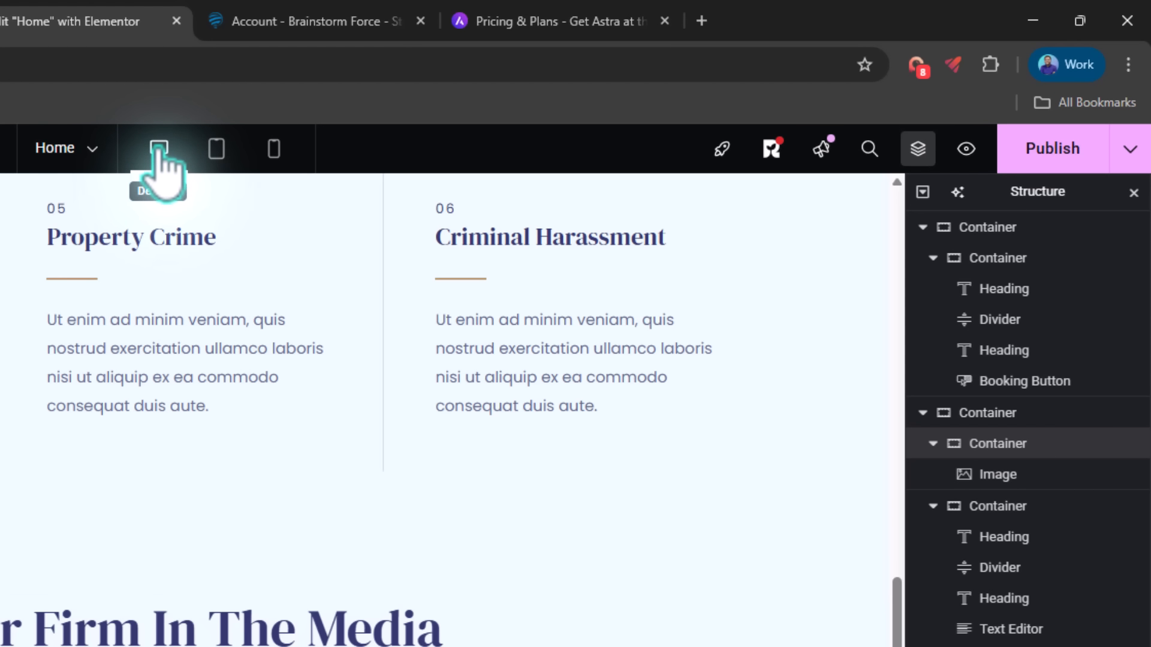
Switch the page preview to mobile portrait and examine how the sections adapt, starting from the hero
{"action": "left_click", "coordinate": [274, 149]}
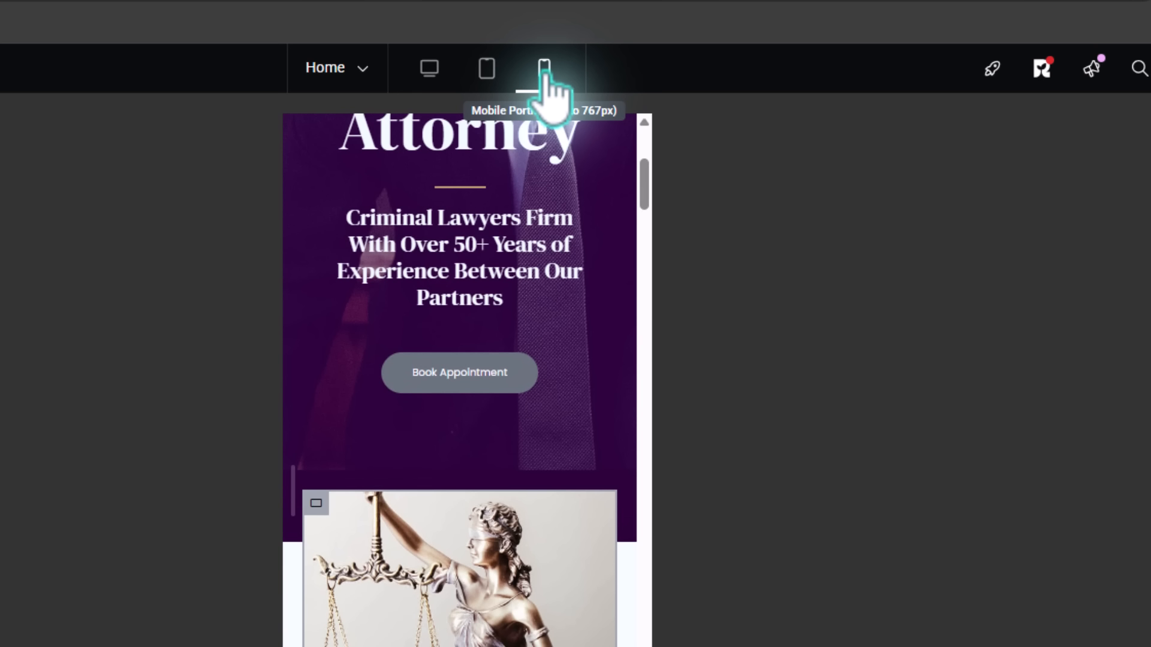
{"action": "scroll", "coordinate": [479, 303], "scroll_direction": "up", "scroll_amount": 5}
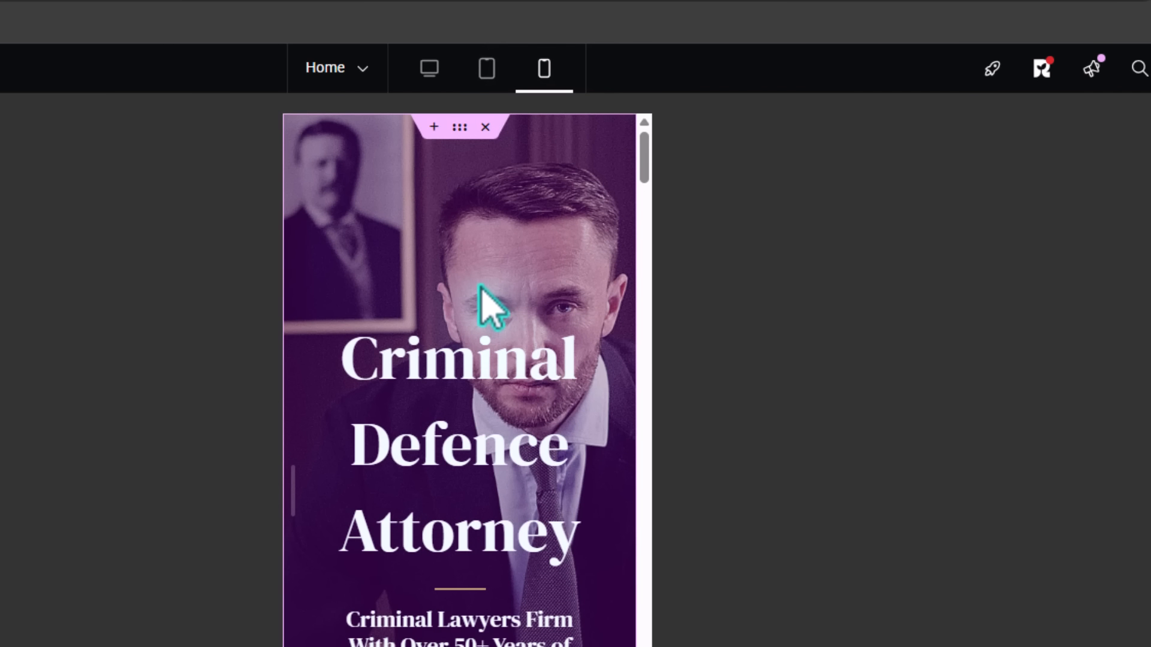
{"action": "scroll", "coordinate": [483, 288], "scroll_direction": "down", "scroll_amount": 15}
{"action": "scroll", "coordinate": [479, 282], "scroll_direction": "down", "scroll_amount": 20}
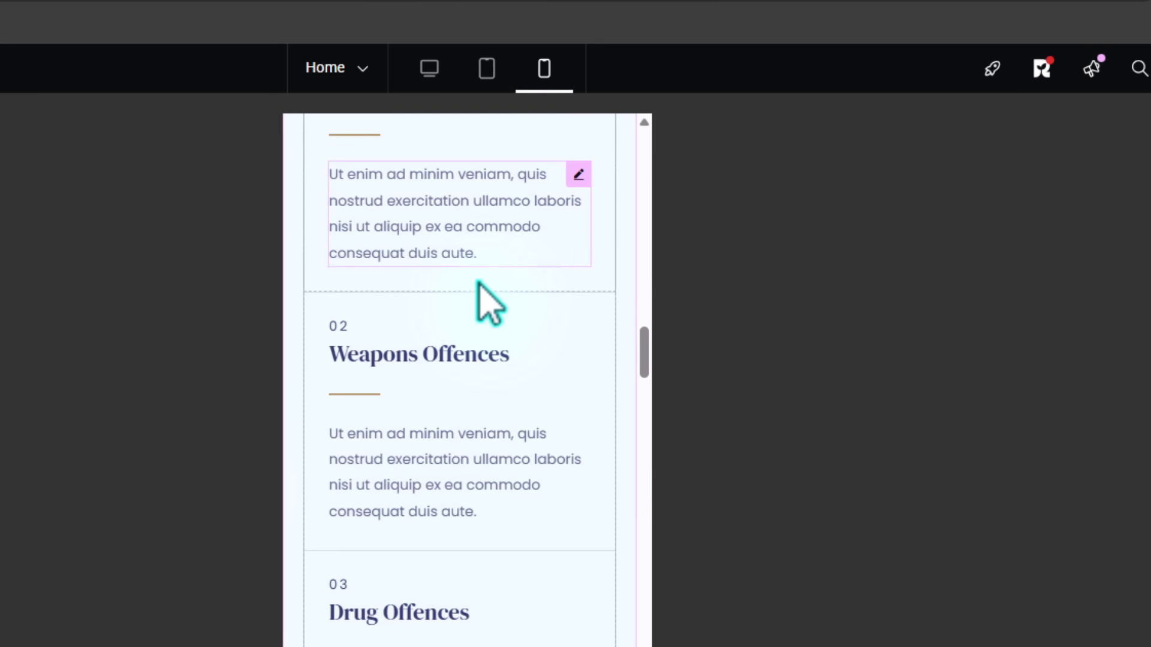
{"action": "scroll", "coordinate": [480, 299], "scroll_direction": "down", "scroll_amount": 15}
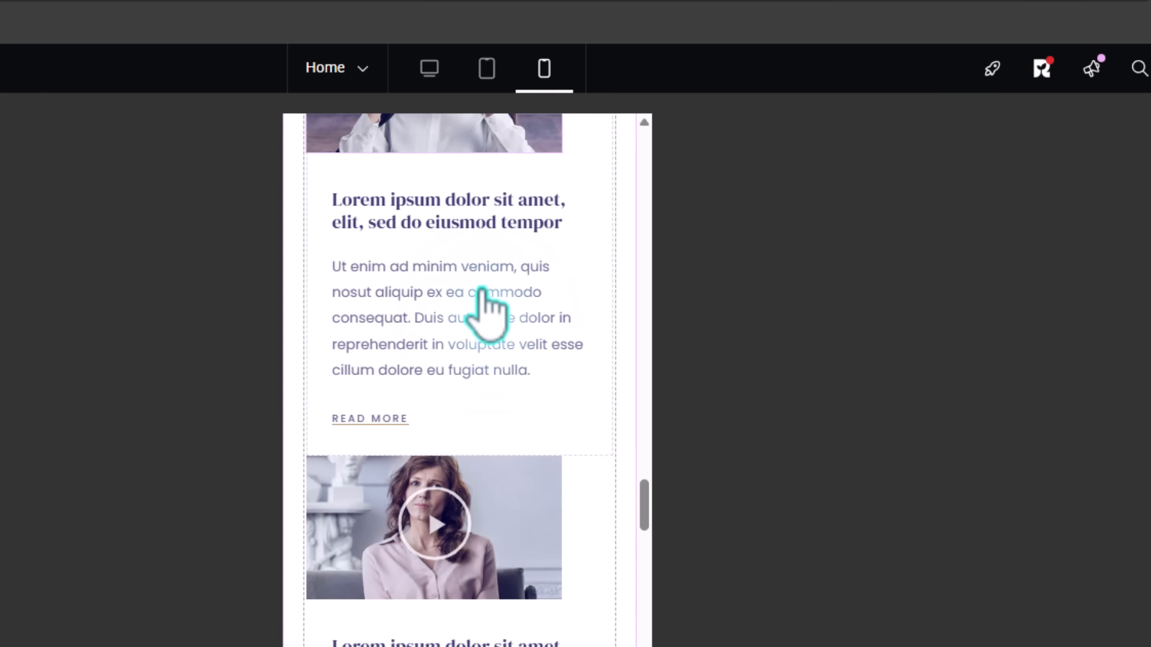
Preview the Home page in the Tablet Portrait layout and review its sections from the hero to the client reviews
{"action": "left_click", "coordinate": [486, 72]}
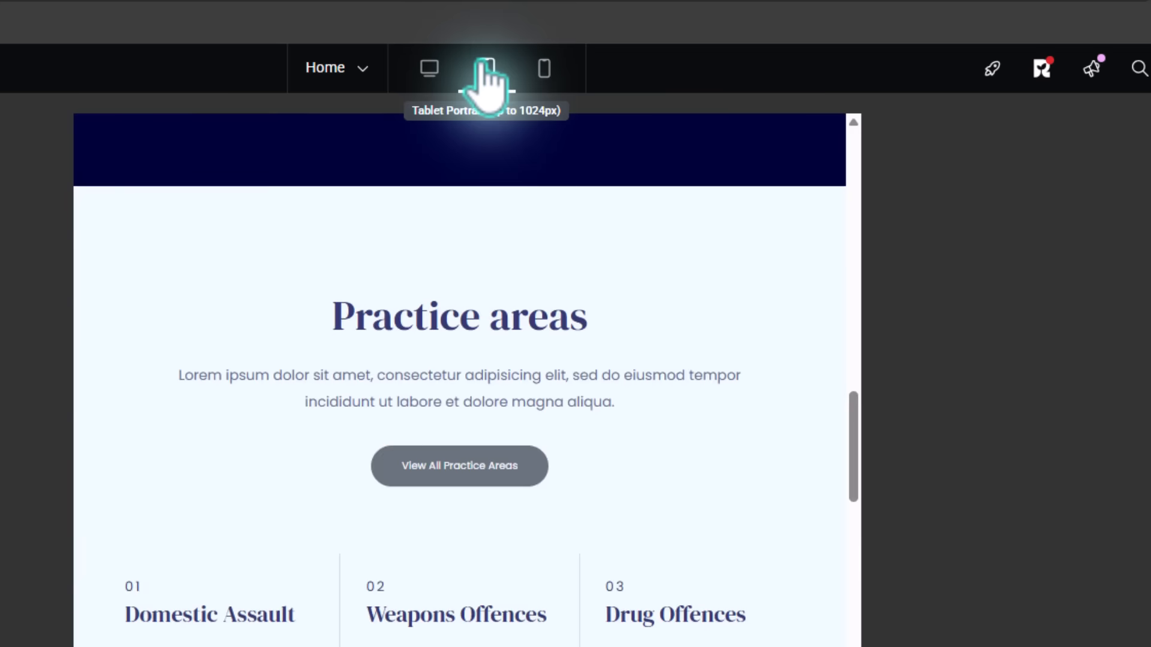
{"action": "scroll", "coordinate": [614, 319], "scroll_direction": "up", "scroll_amount": 3}
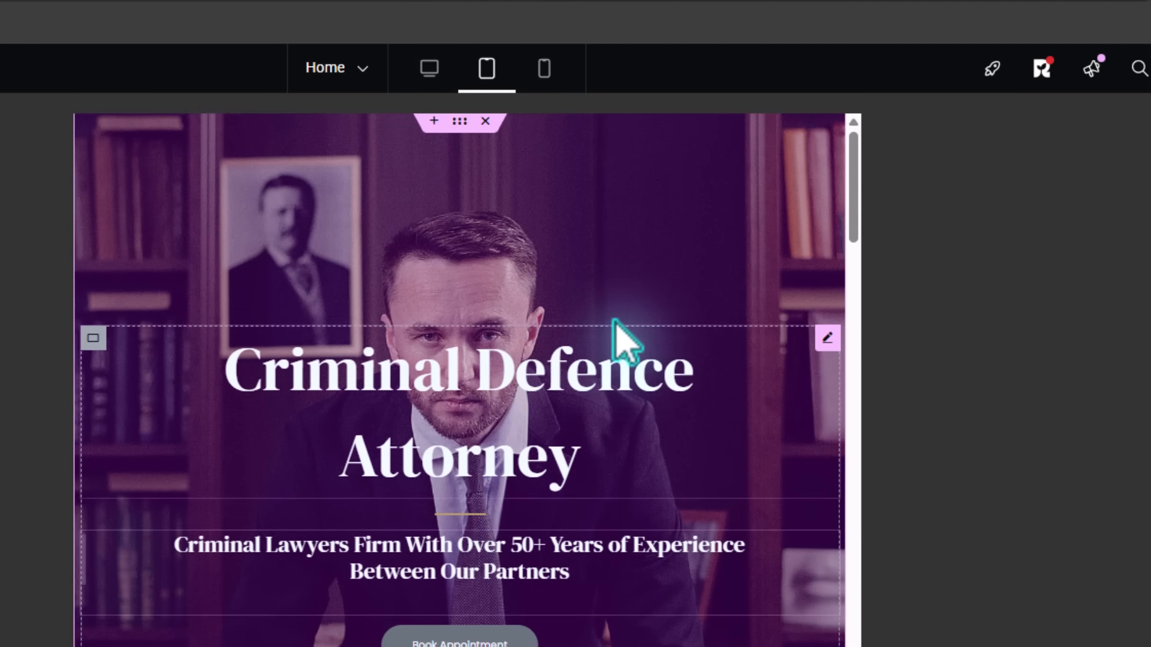
{"action": "scroll", "coordinate": [614, 319], "scroll_direction": "down", "scroll_amount": 5}
{"action": "scroll", "coordinate": [617, 339], "scroll_direction": "down", "scroll_amount": 15}
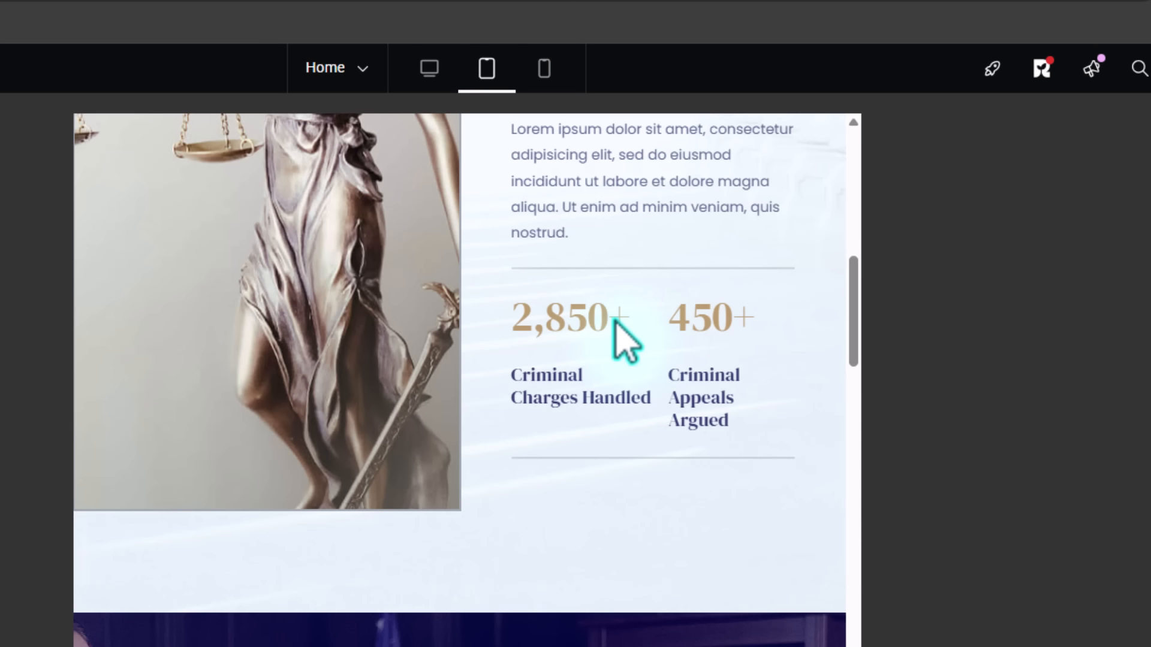
{"action": "scroll", "coordinate": [626, 340], "scroll_direction": "up", "scroll_amount": 5}
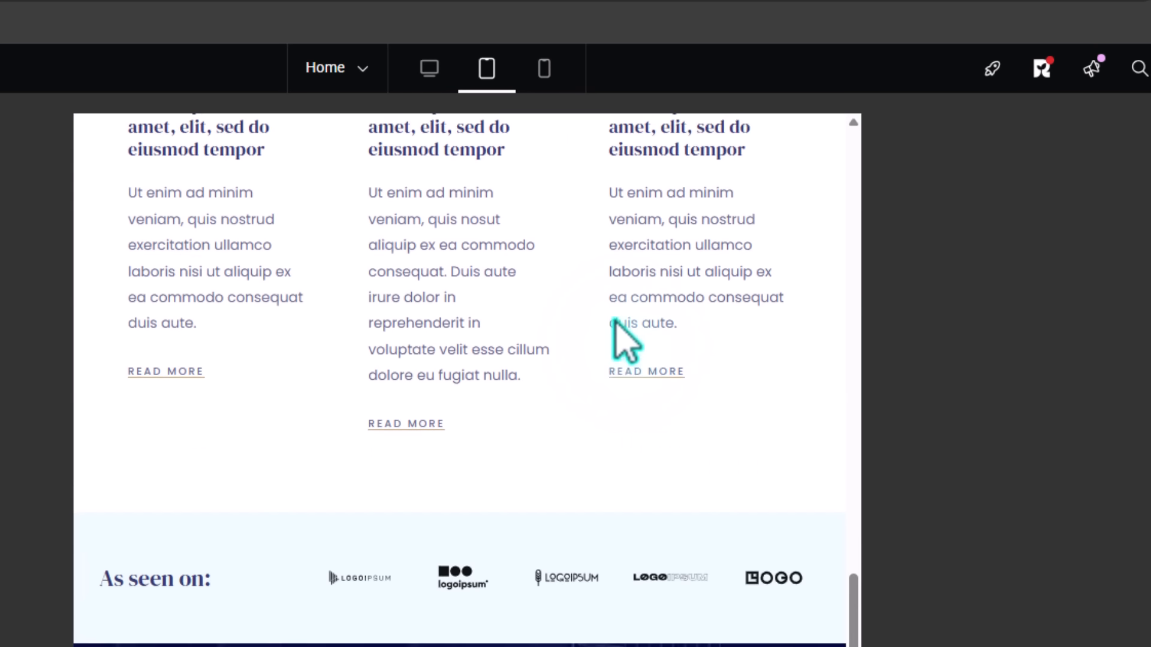
{"action": "scroll", "coordinate": [626, 340], "scroll_direction": "down", "scroll_amount": 1}
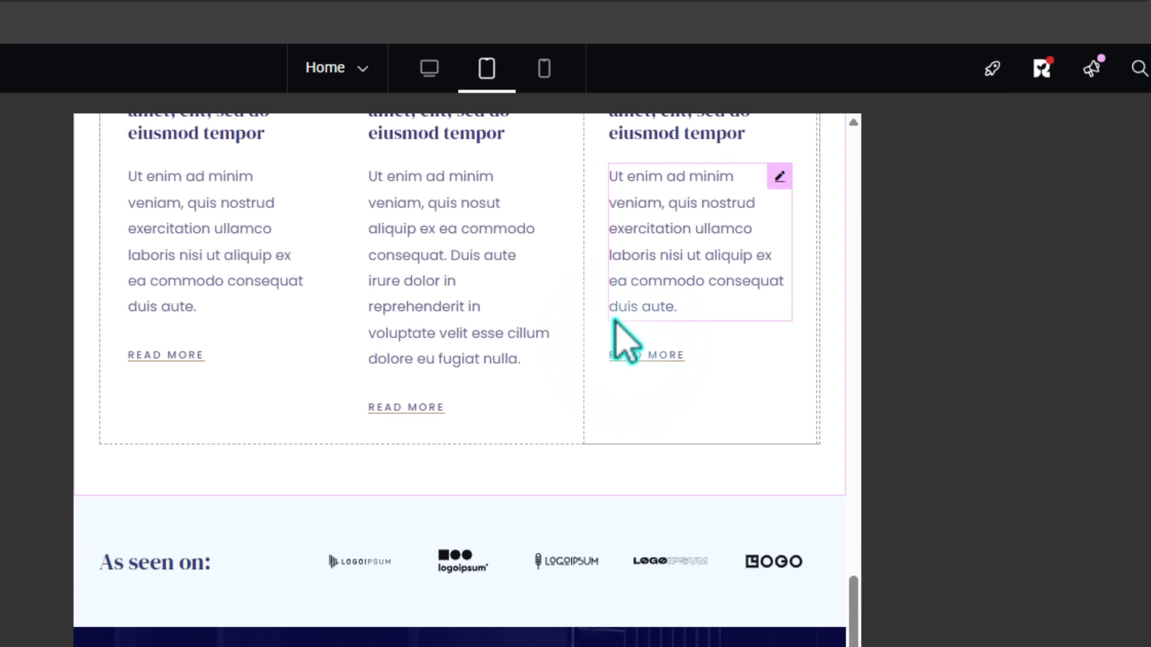
{"action": "scroll", "coordinate": [635, 378], "scroll_direction": "down", "scroll_amount": 8}
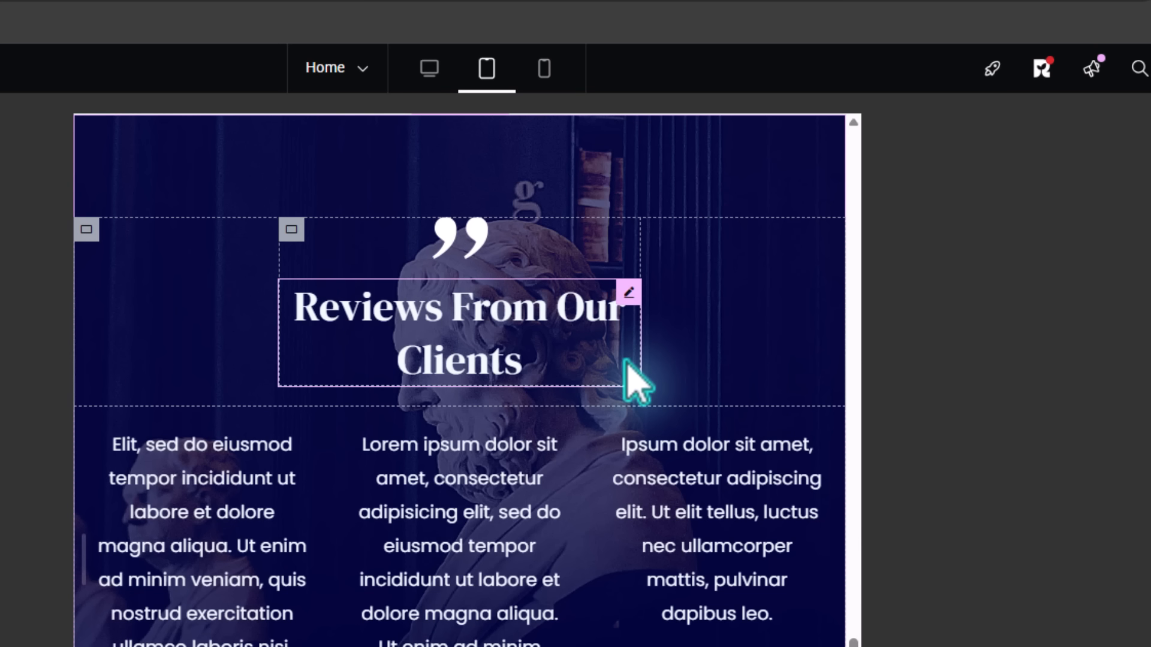
Return the page preview to the desktop layout and go to the Reviews From Our Clients section
{"action": "left_click", "coordinate": [429, 67]}
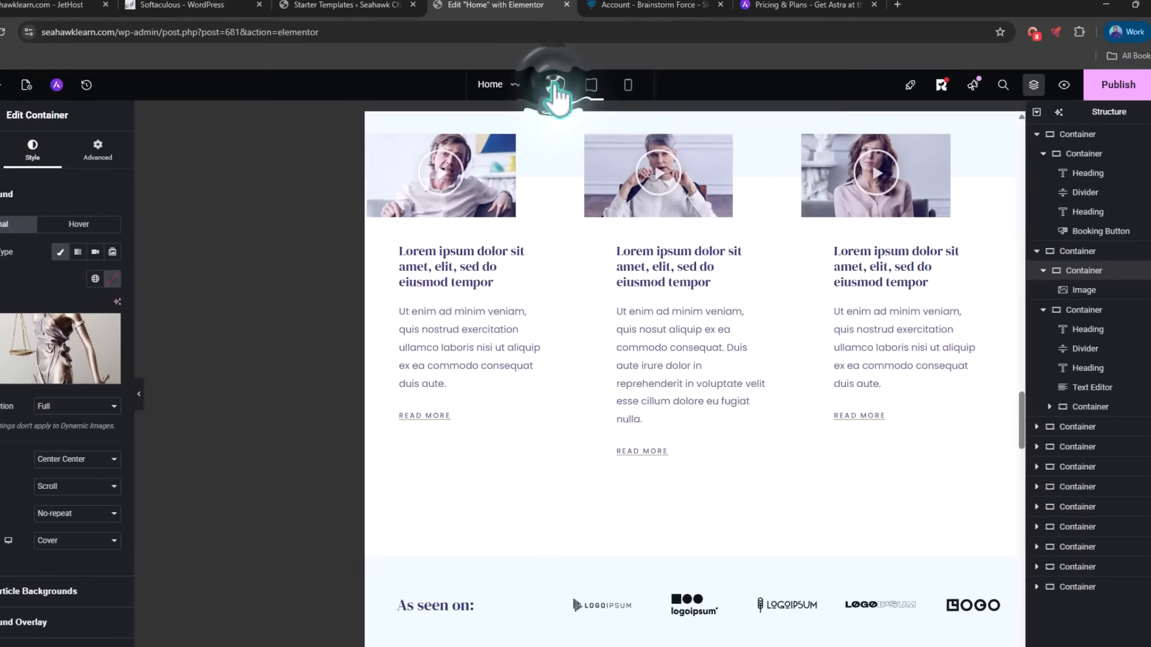
{"action": "scroll", "coordinate": [818, 297], "scroll_direction": "up", "scroll_amount": 10}
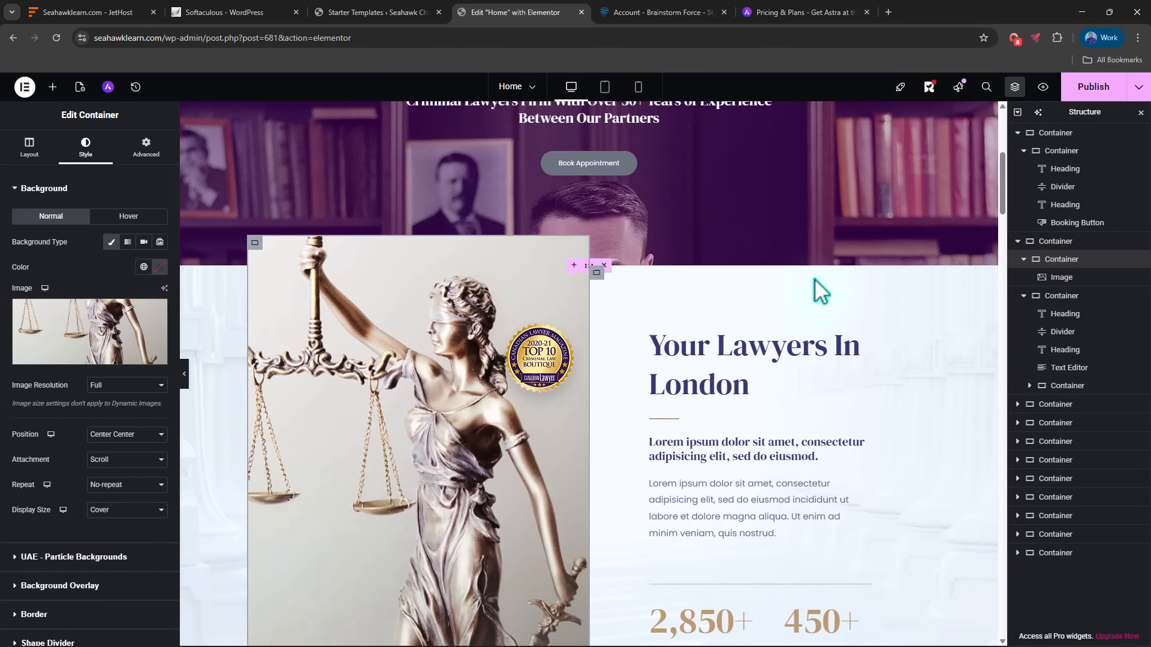
{"action": "scroll", "coordinate": [816, 282], "scroll_direction": "up", "scroll_amount": 2}
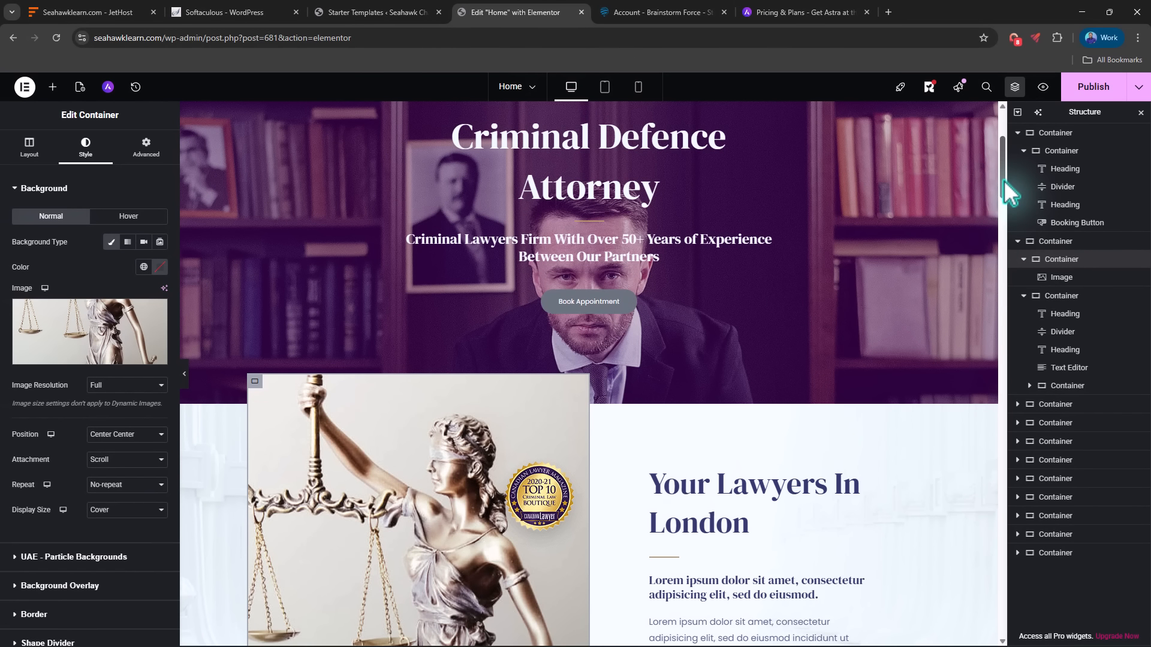
{"action": "left_click_drag", "start_coordinate": [1003, 179], "coordinate": [1014, 465]}
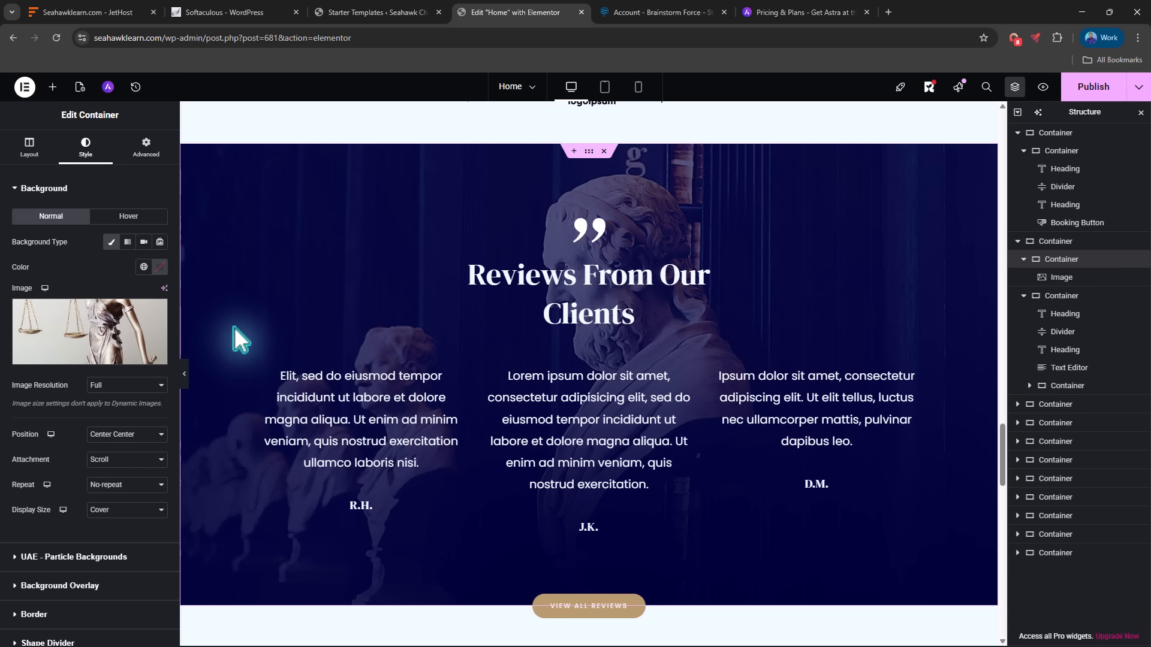
Search the widgets for "video" and place the Video Gallery widget directly below the Reviews From Our Clients heading
{"action": "left_click", "coordinate": [53, 88]}
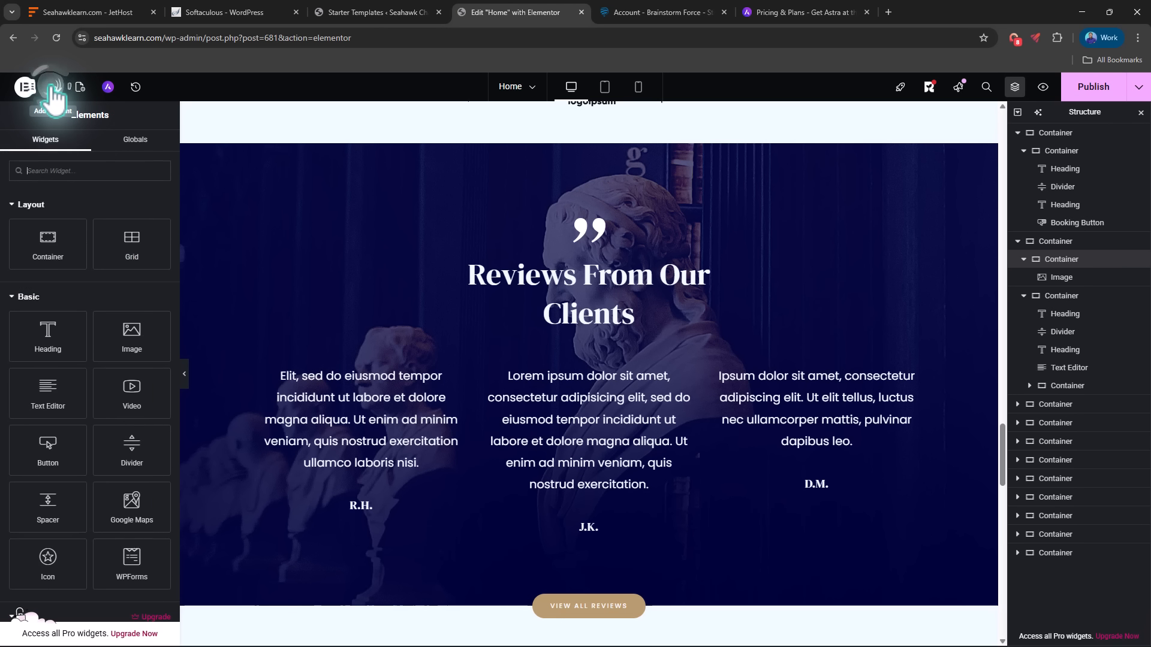
{"action": "left_click", "coordinate": [42, 171]}
{"action": "type", "text": "vide"}
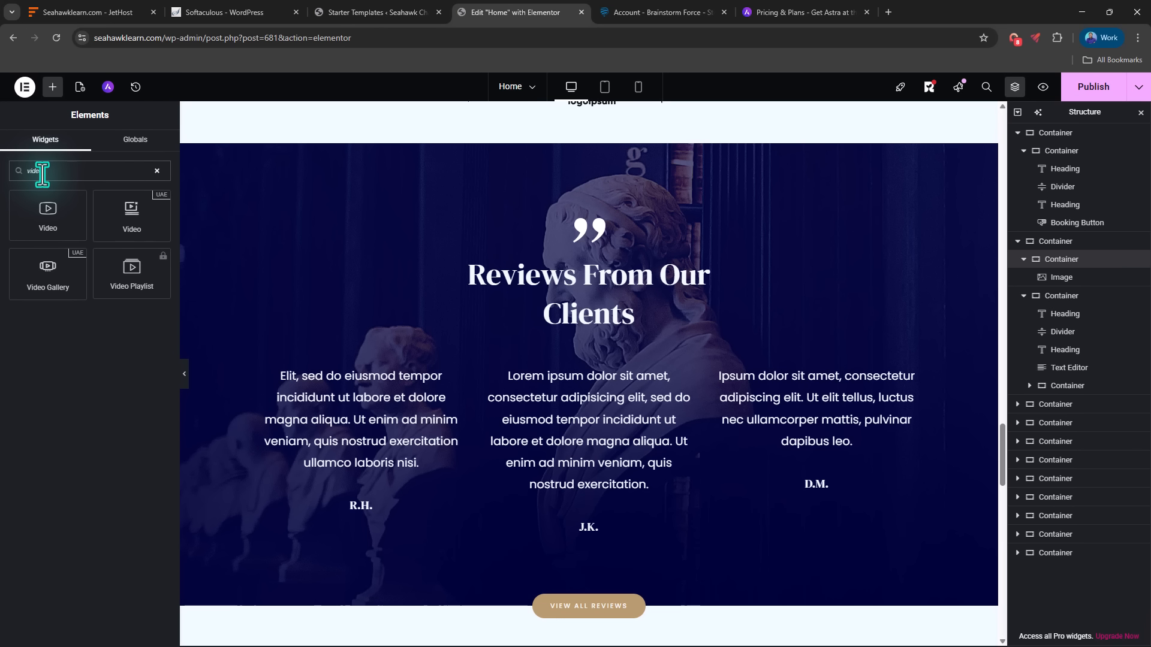
{"action": "type", "text": "o"}
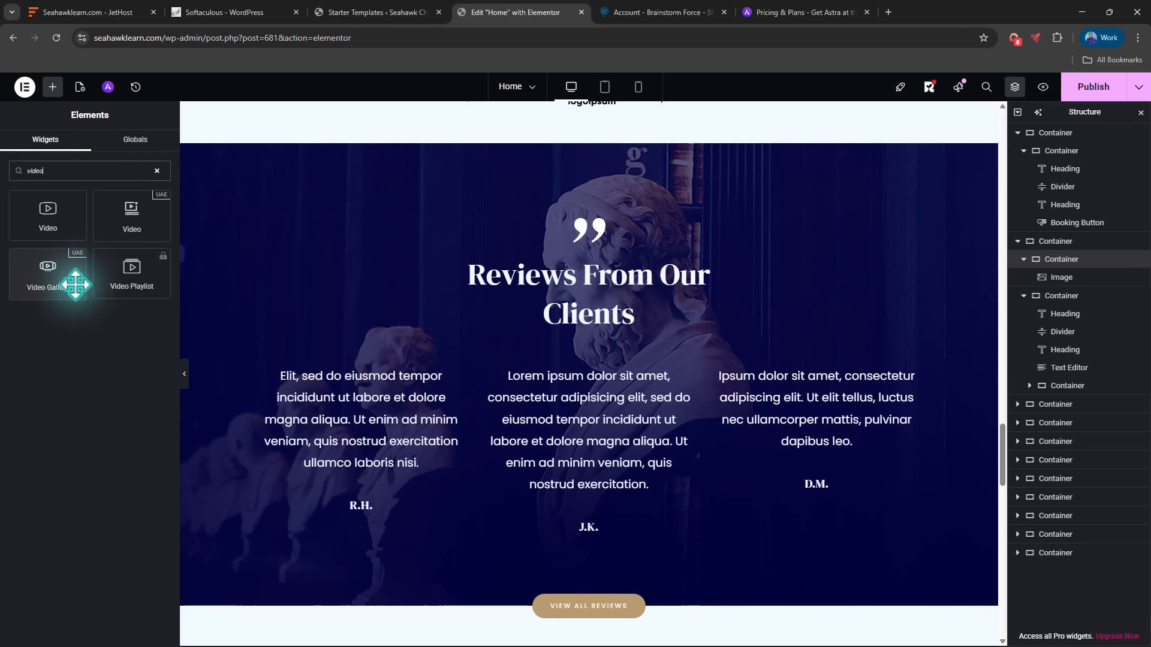
{"action": "left_click_drag", "start_coordinate": [53, 269], "coordinate": [587, 335]}
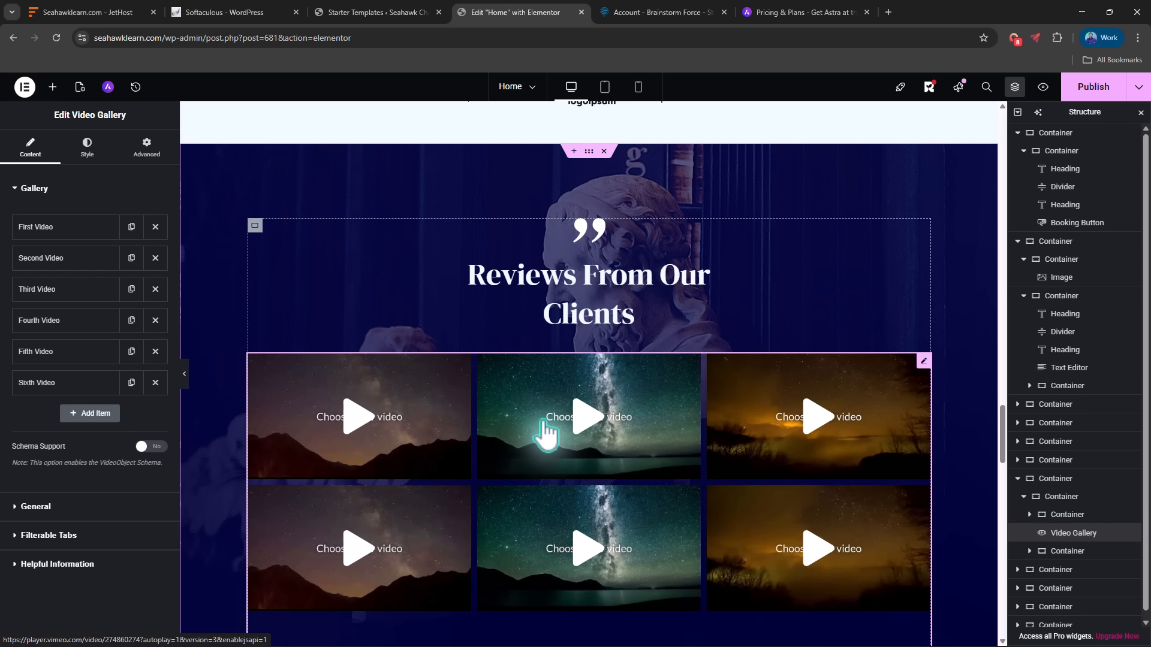
Try the Self Hosted type and its video file selection on the first gallery video, and return it to YouTube Video
{"action": "left_click", "coordinate": [36, 229]}
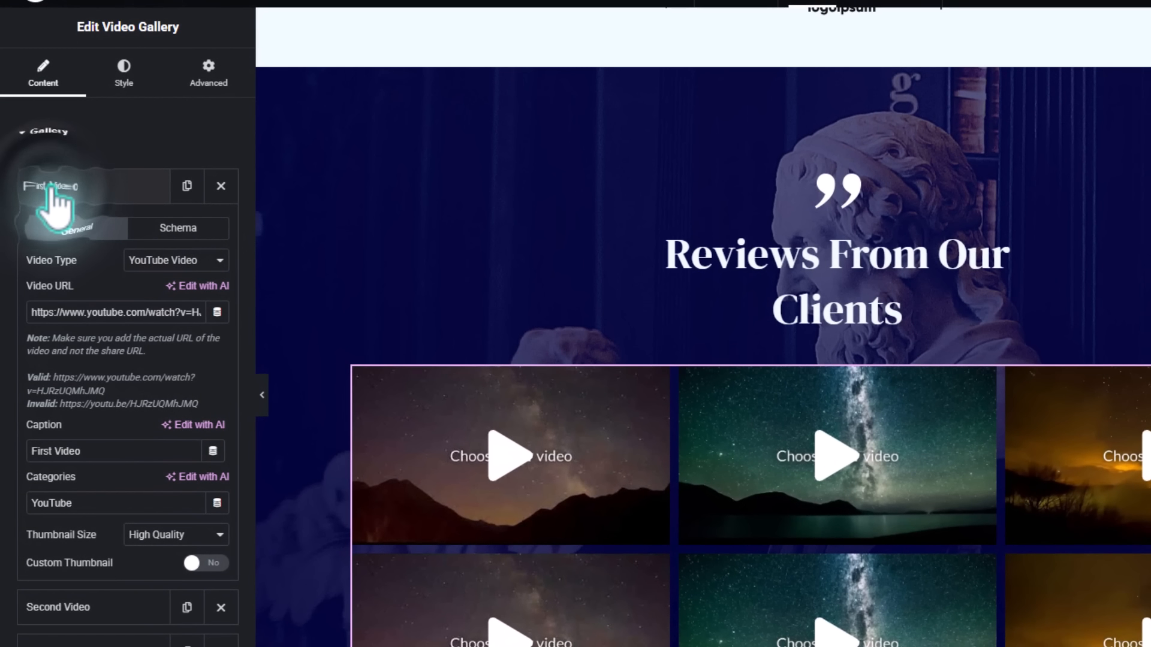
{"action": "left_click", "coordinate": [178, 261]}
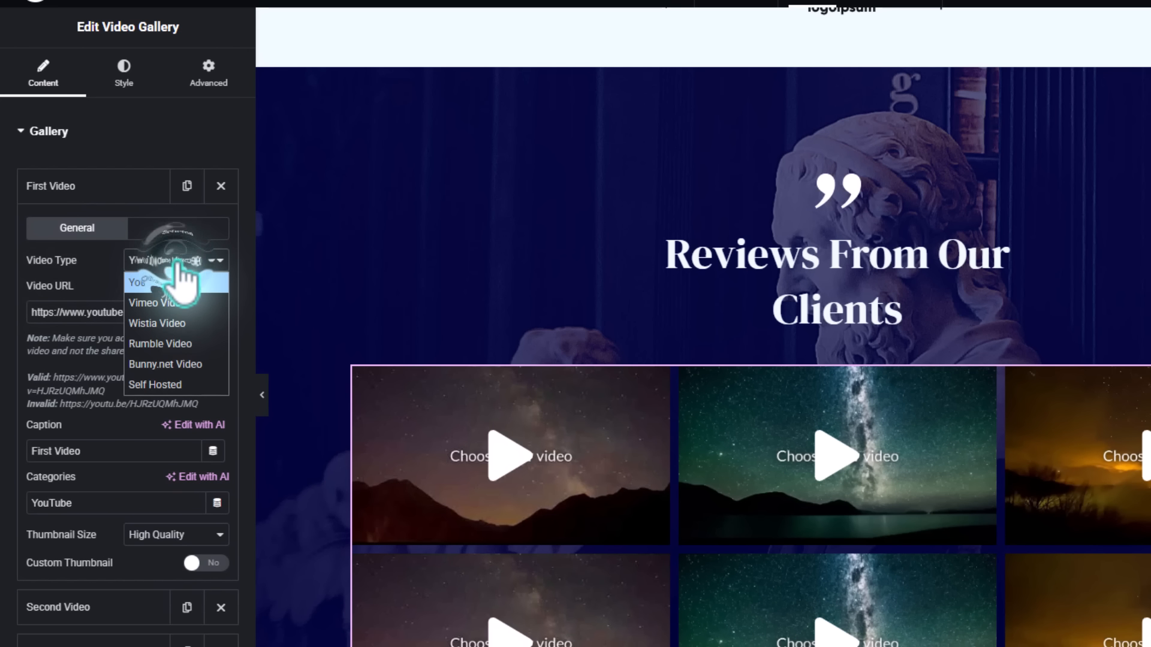
{"action": "left_click", "coordinate": [193, 384]}
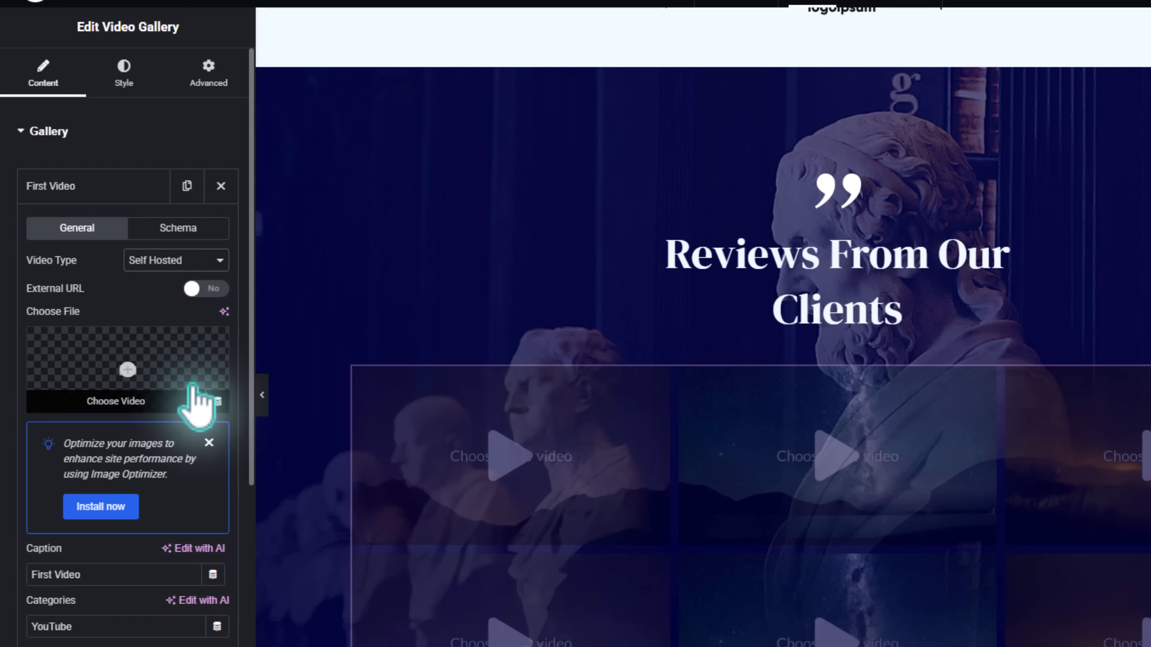
{"action": "left_click", "coordinate": [131, 371]}
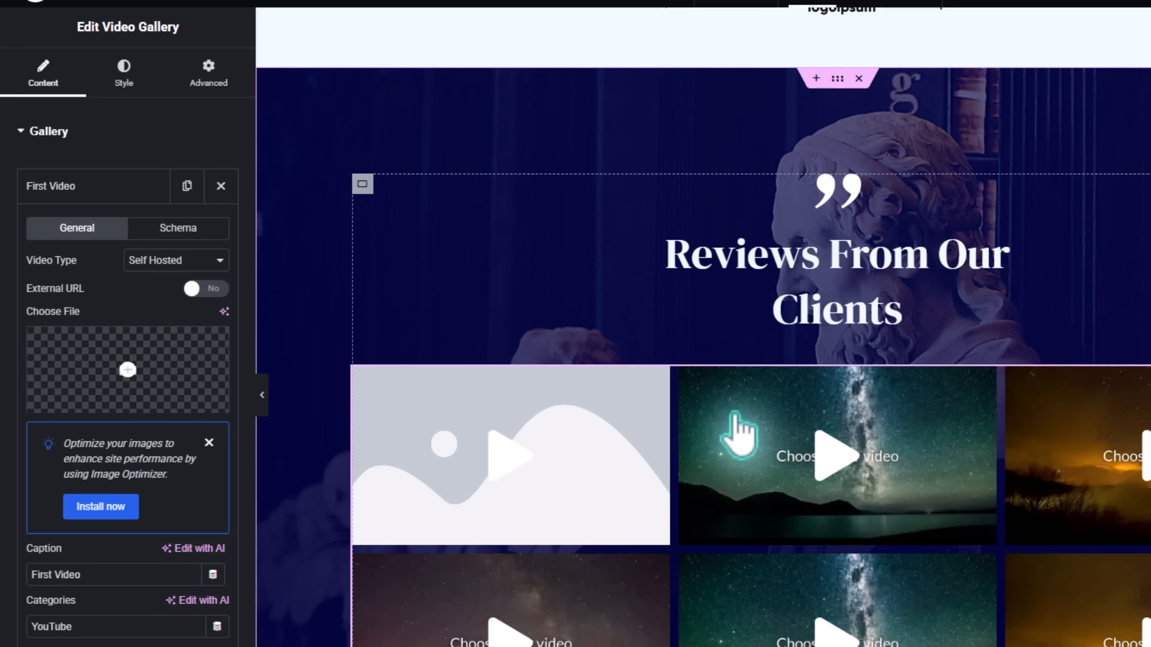
{"action": "left_click", "coordinate": [158, 261]}
{"action": "left_click", "coordinate": [160, 284]}
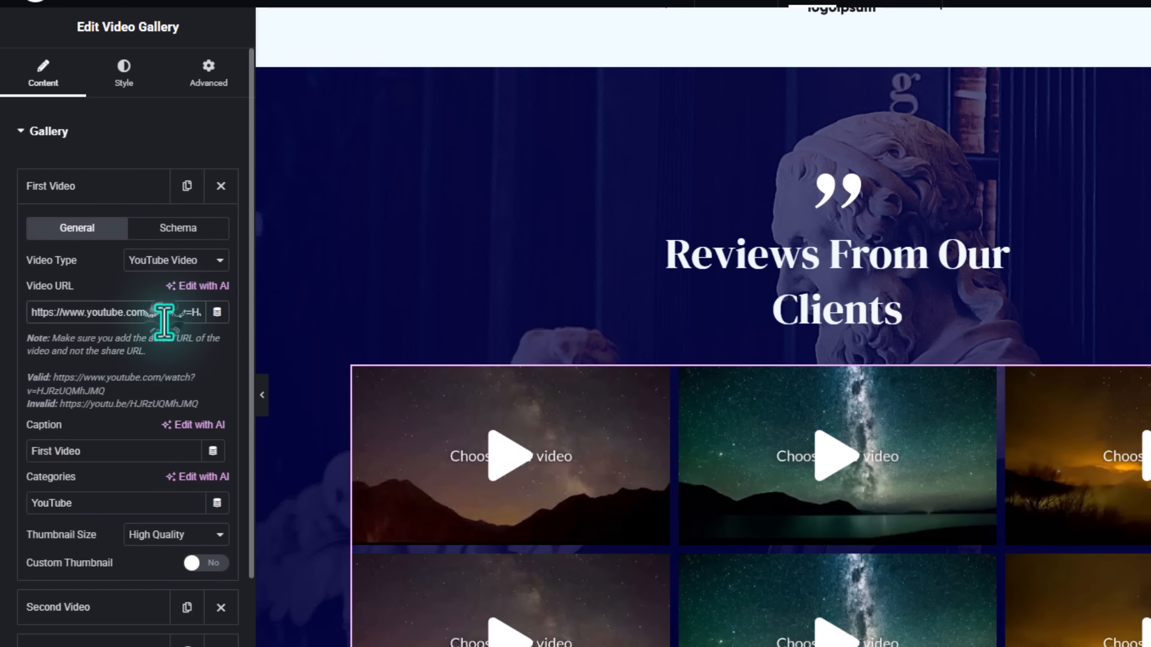
{"action": "left_click", "coordinate": [163, 312]}
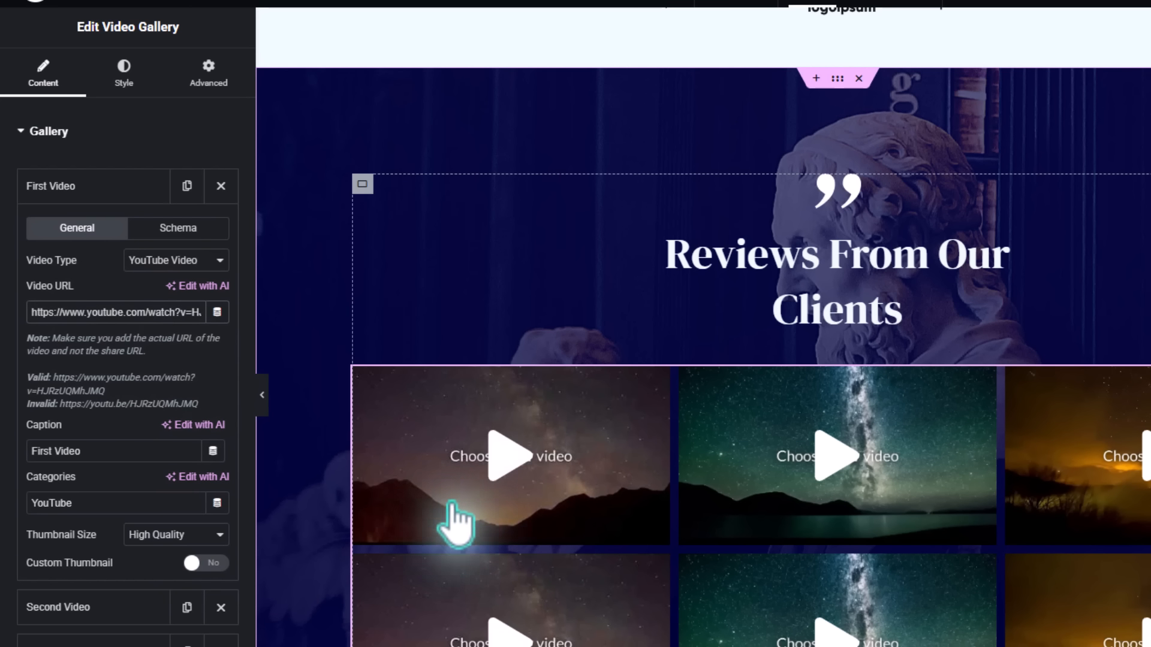
Try the Filterable Video Gallery option on the video gallery and turn it off again
{"action": "scroll", "coordinate": [107, 279], "scroll_direction": "down", "scroll_amount": 4}
{"action": "scroll", "coordinate": [117, 329], "scroll_direction": "down", "scroll_amount": 1}
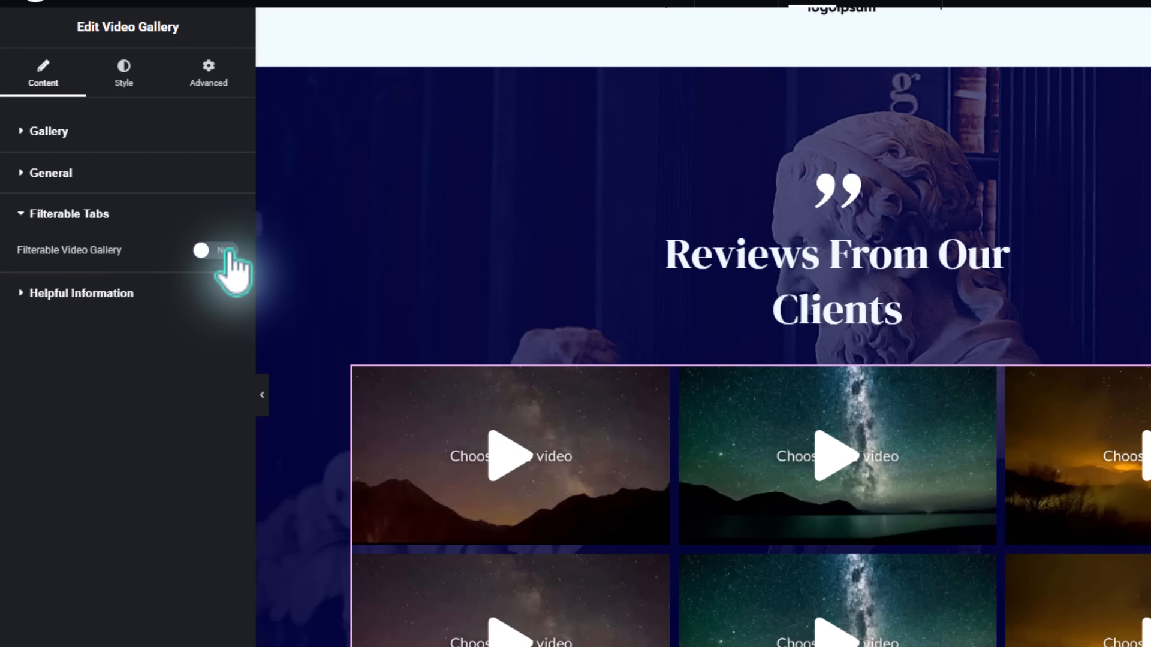
{"action": "left_click", "coordinate": [227, 251]}
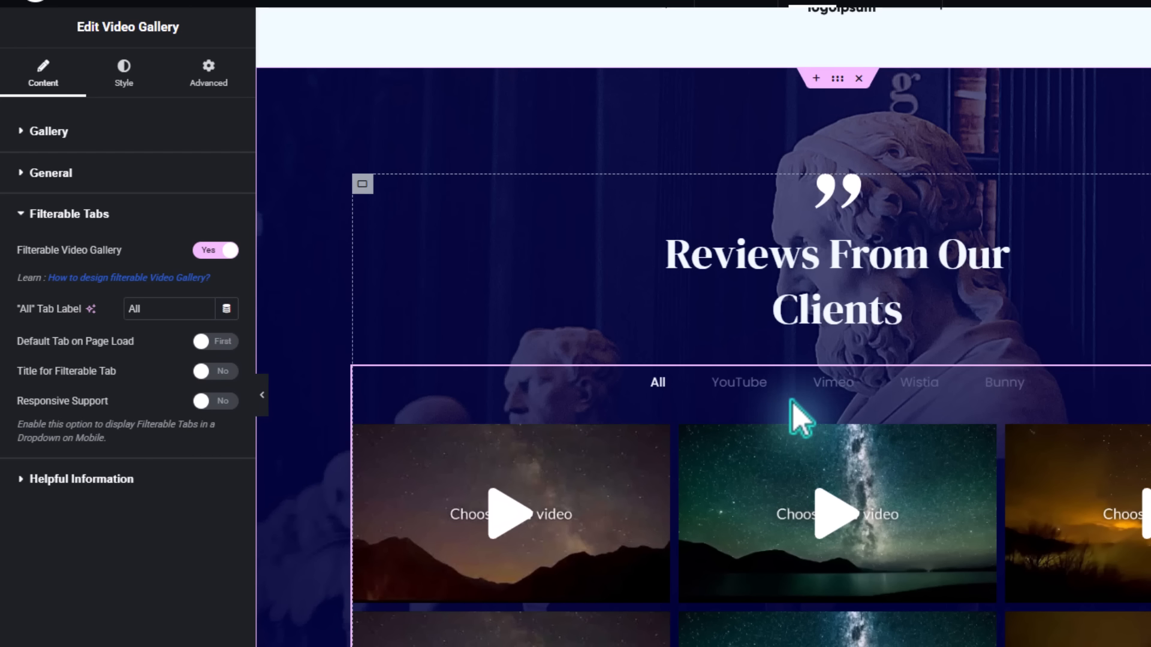
{"action": "left_click", "coordinate": [201, 252]}
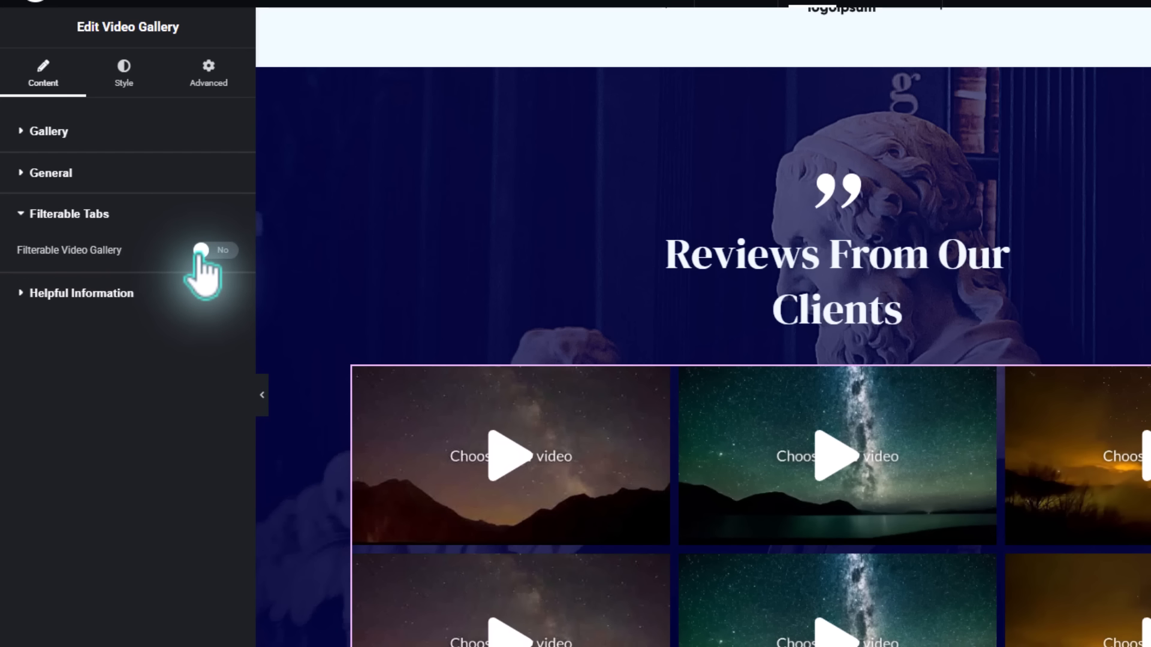
Try an image as the video gallery's play button and switch it back to an icon
{"action": "left_click", "coordinate": [127, 74]}
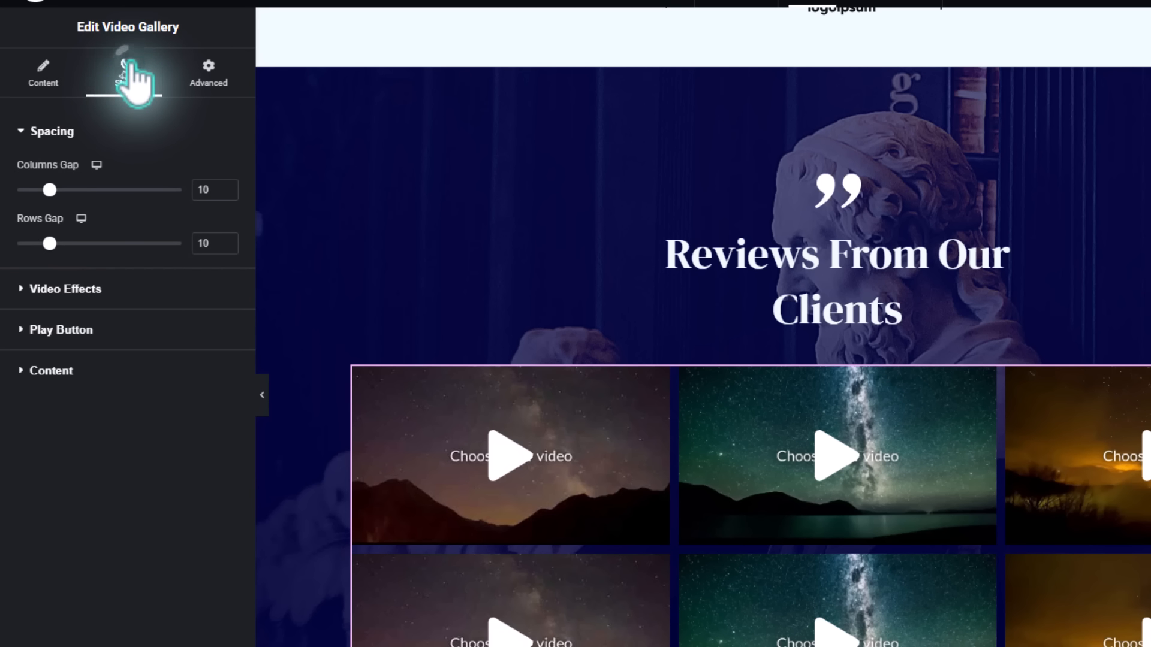
{"action": "left_click", "coordinate": [27, 331]}
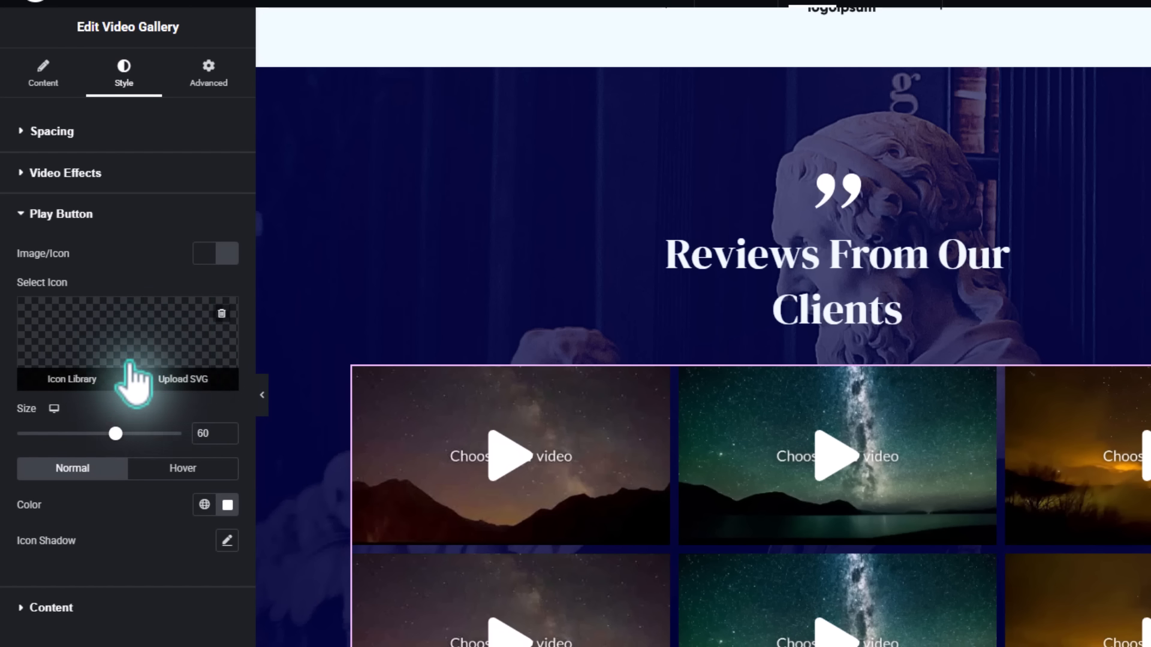
{"action": "left_click", "coordinate": [223, 253]}
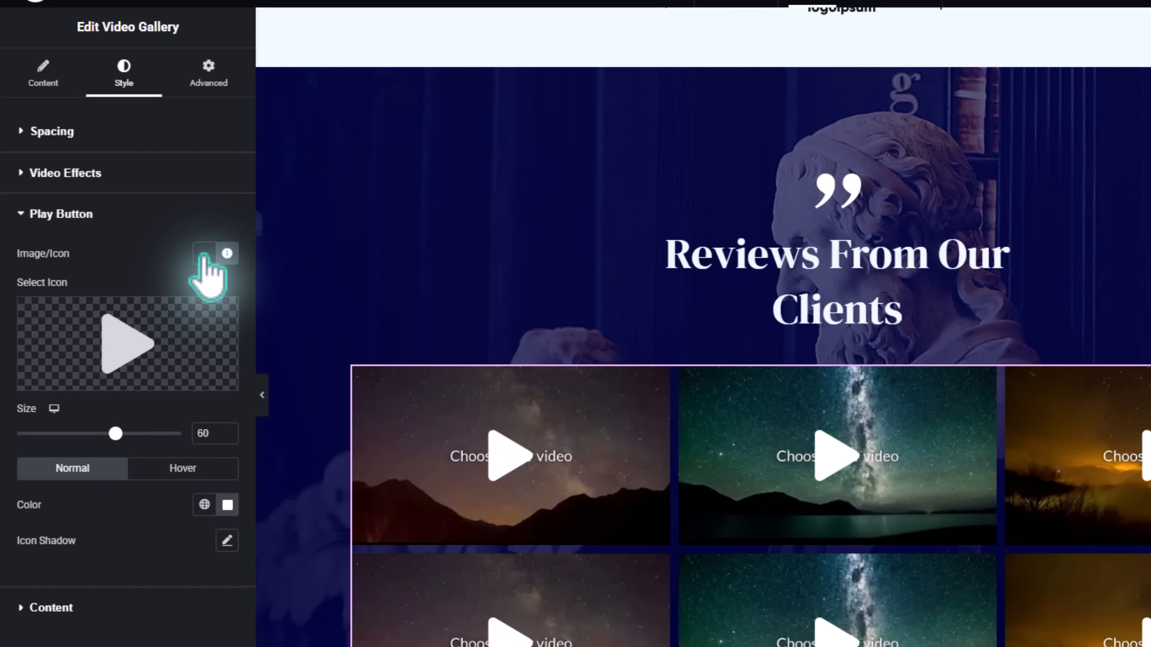
{"action": "left_click", "coordinate": [206, 253]}
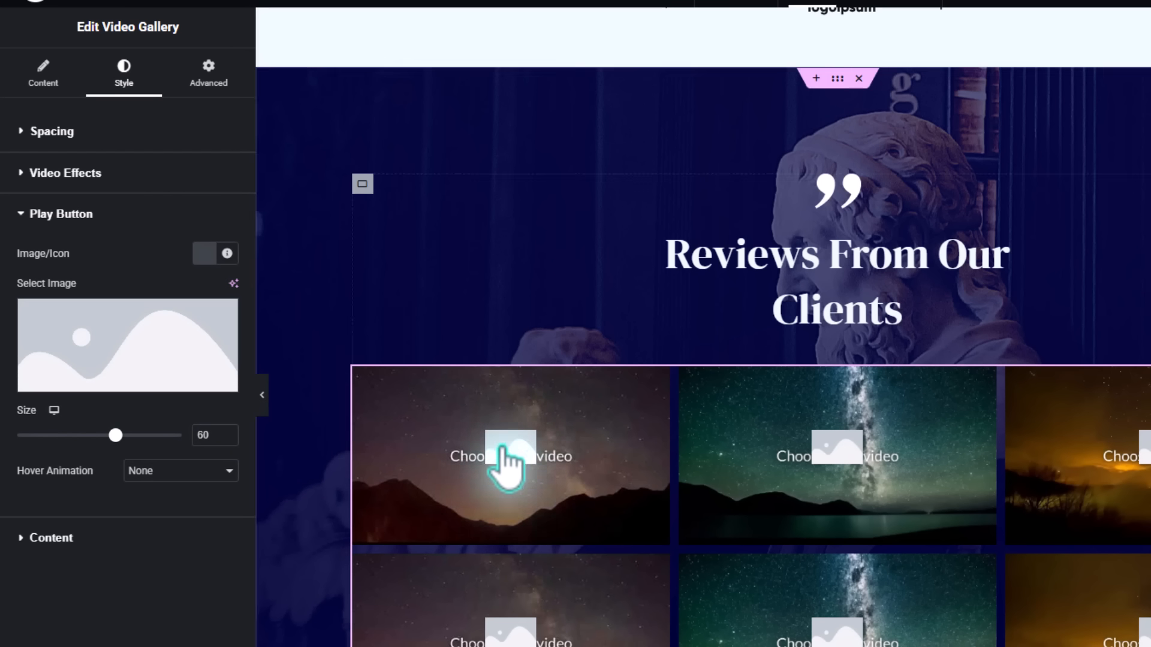
{"action": "left_click", "coordinate": [223, 255]}
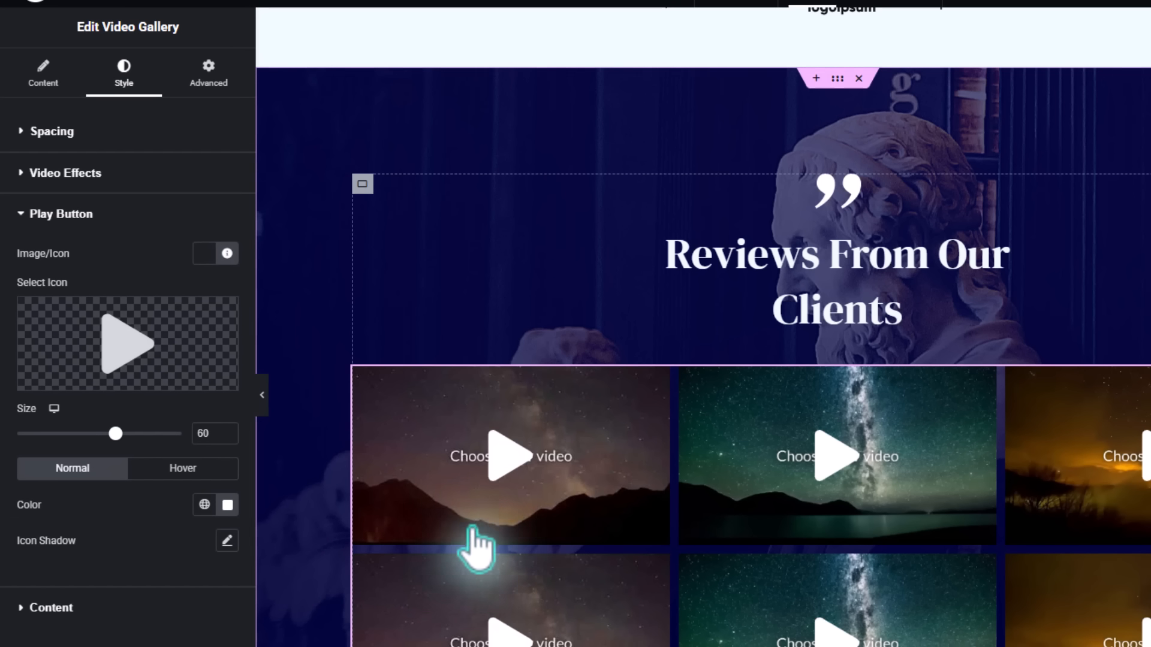
Replace the gallery's play button icon with the Youtube icon, found by searching the icon library for "youtube"
{"action": "left_click", "coordinate": [115, 354]}
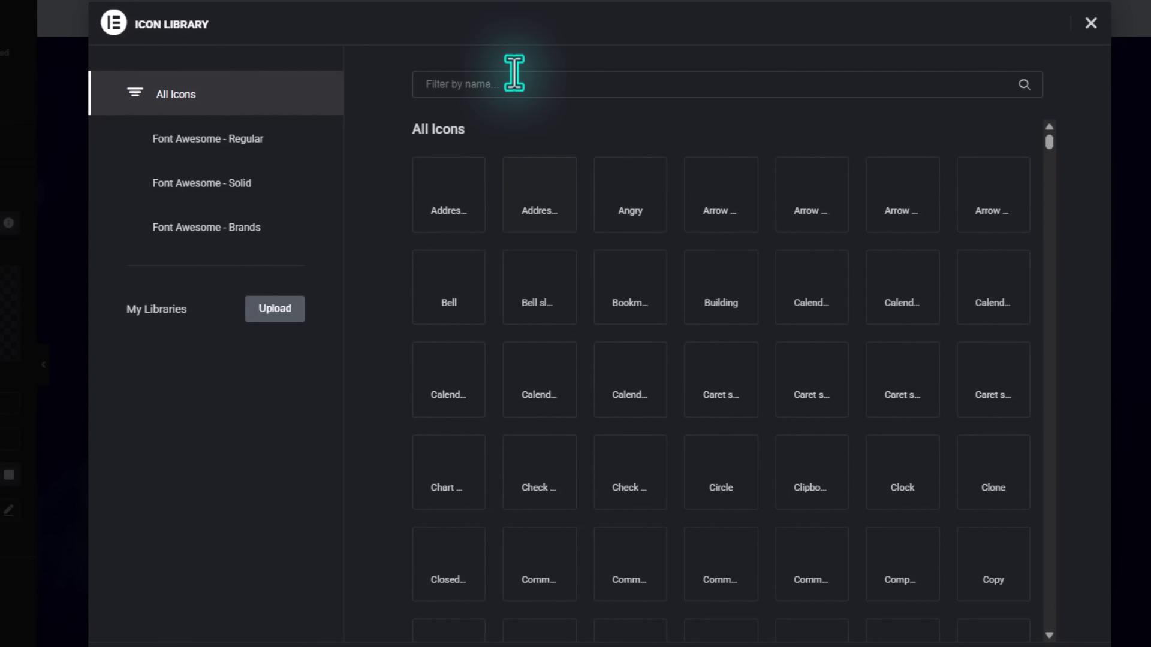
{"action": "type", "text": "youtube"}
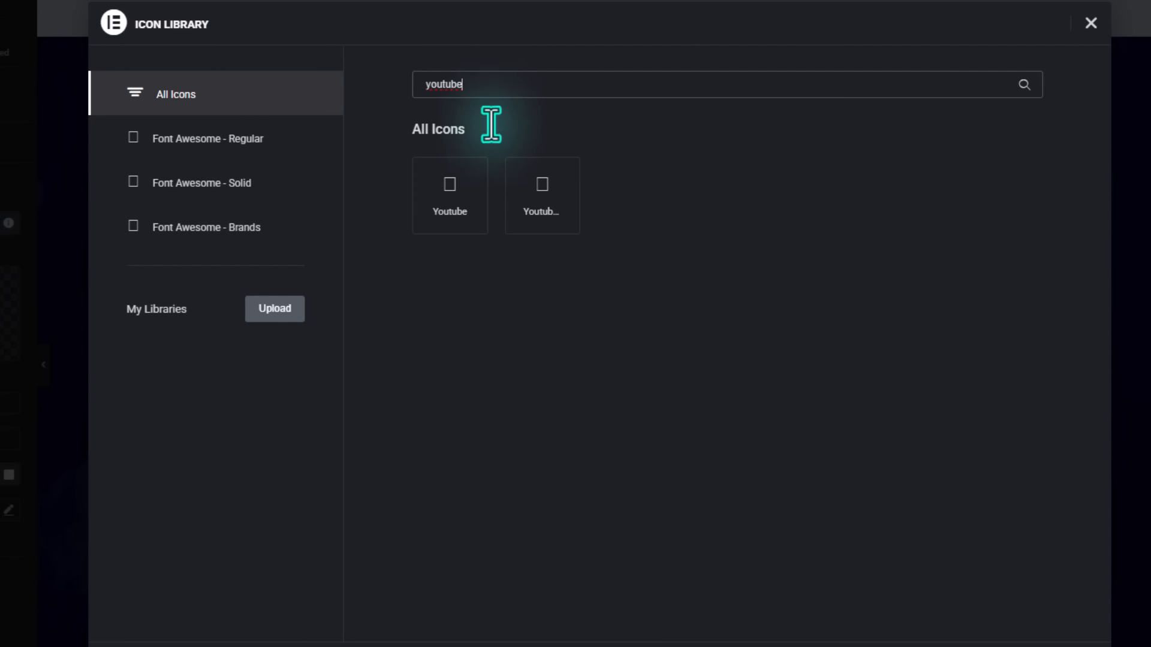
{"action": "left_click", "coordinate": [464, 204]}
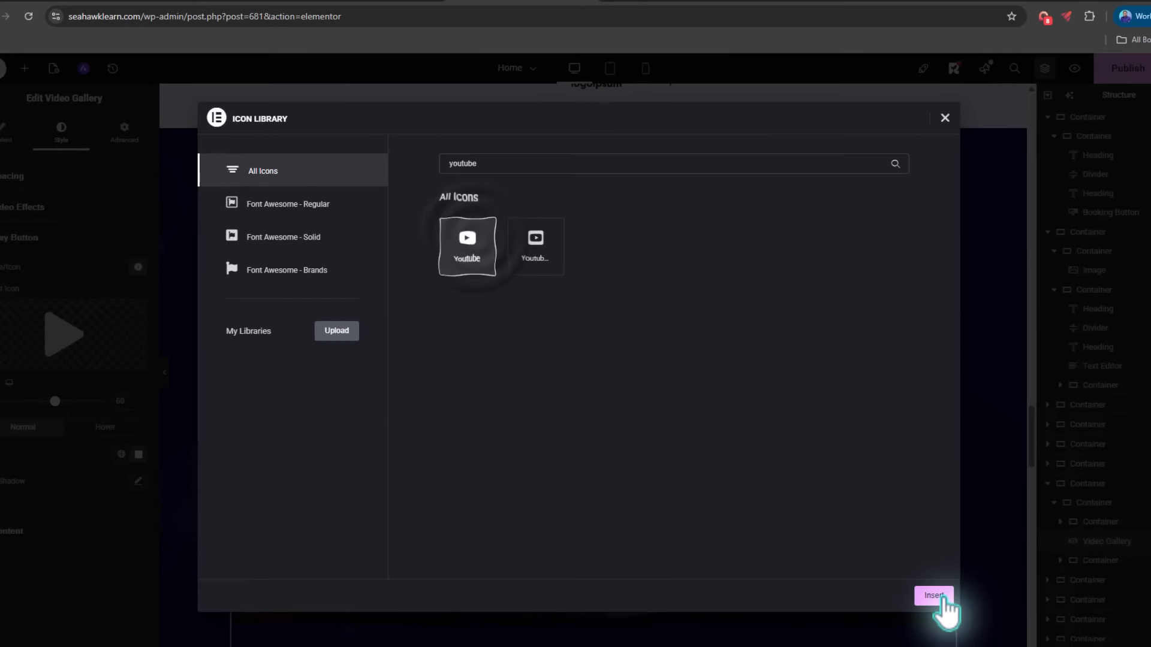
{"action": "left_click", "coordinate": [935, 596]}
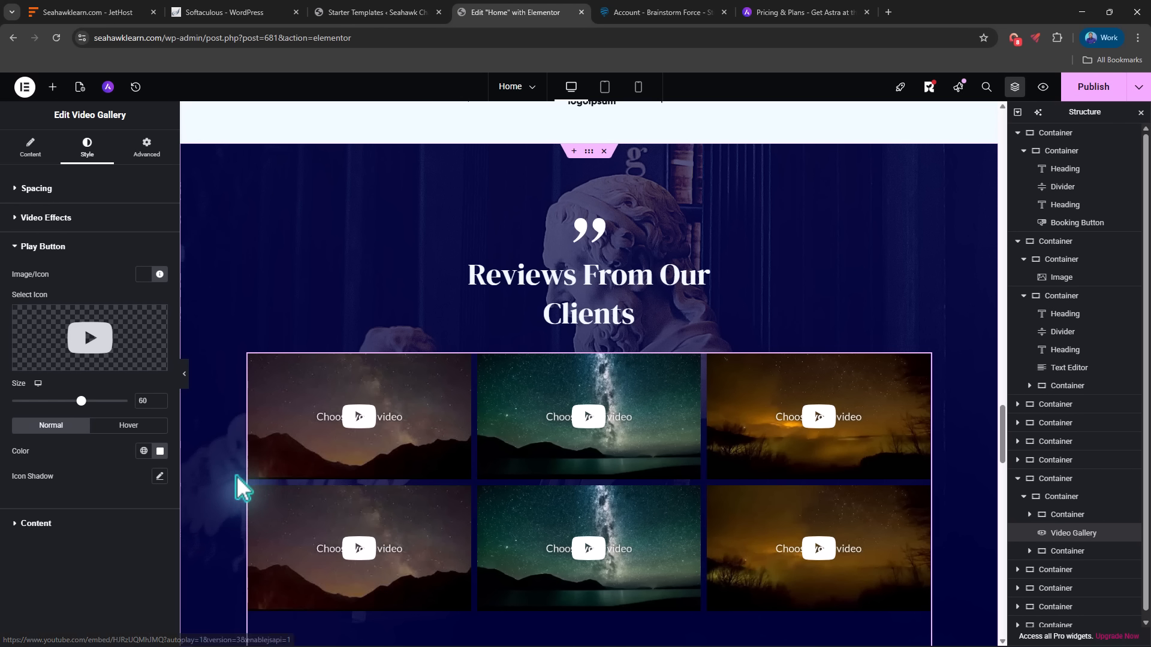
Change the video gallery's play button colour to the custom red #C60C0C, after trying Theme Color 1
{"action": "left_click", "coordinate": [143, 453]}
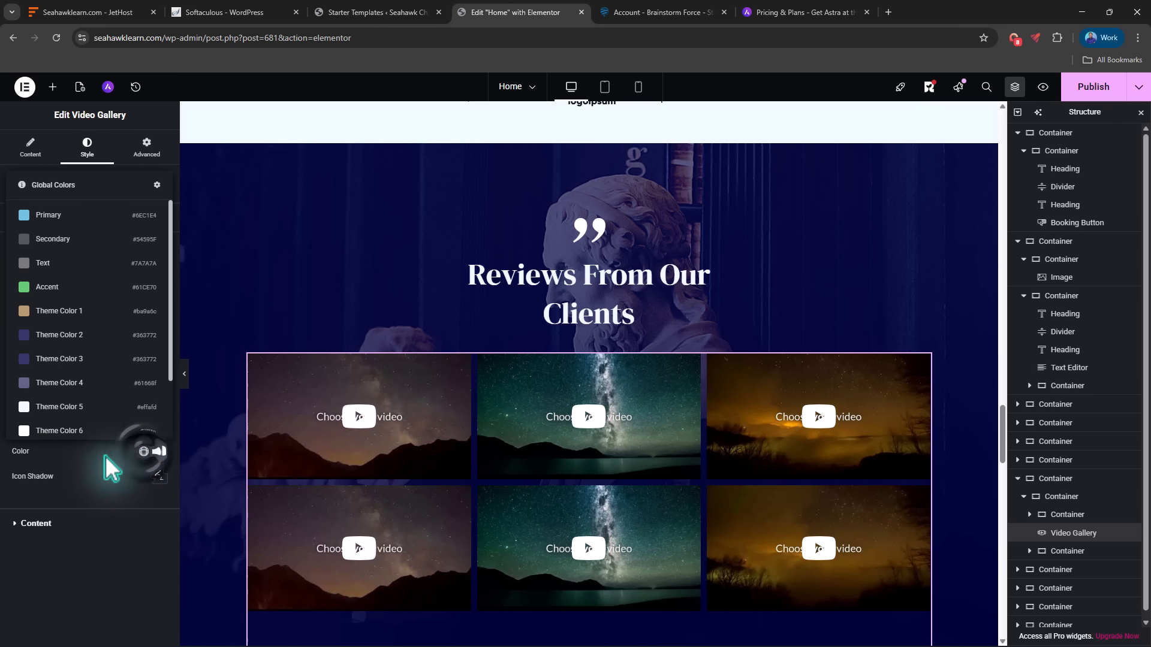
{"action": "left_click", "coordinate": [46, 321]}
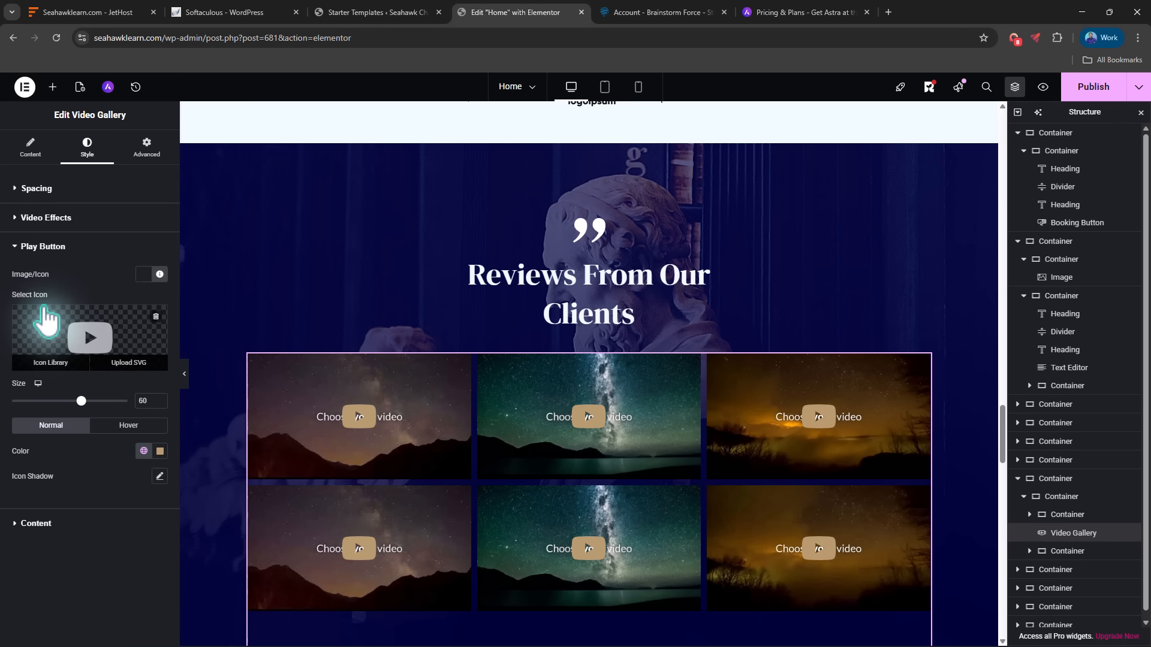
{"action": "left_click", "coordinate": [159, 451]}
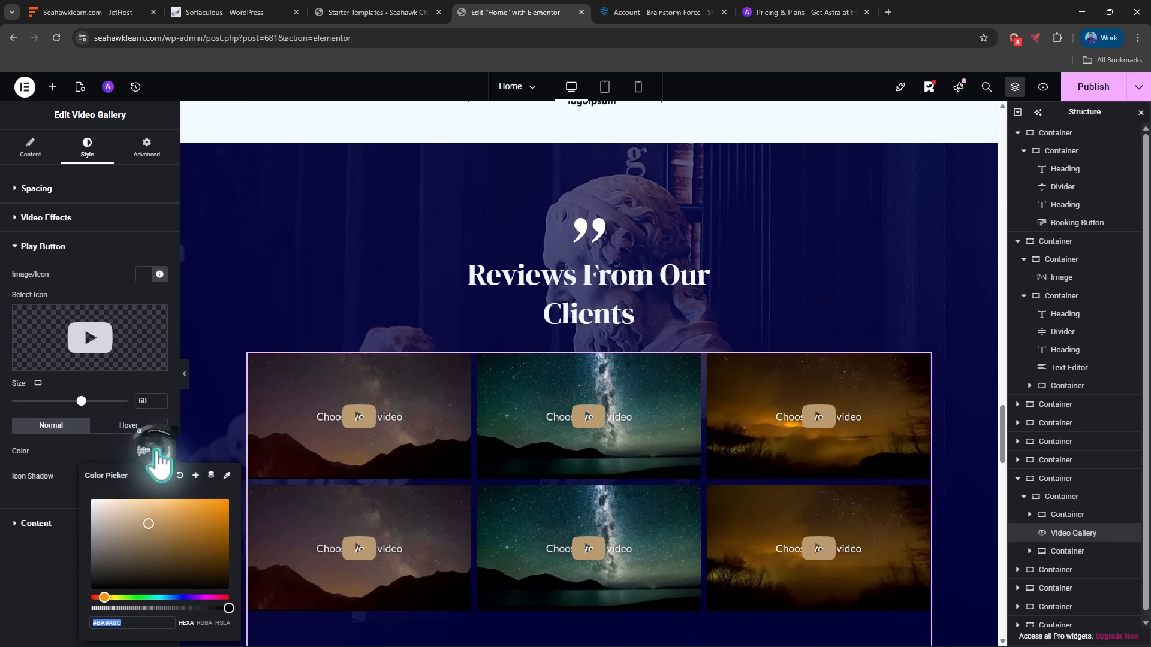
{"action": "left_click_drag", "start_coordinate": [103, 597], "coordinate": [85, 600]}
{"action": "left_click_drag", "start_coordinate": [145, 529], "coordinate": [220, 522]}
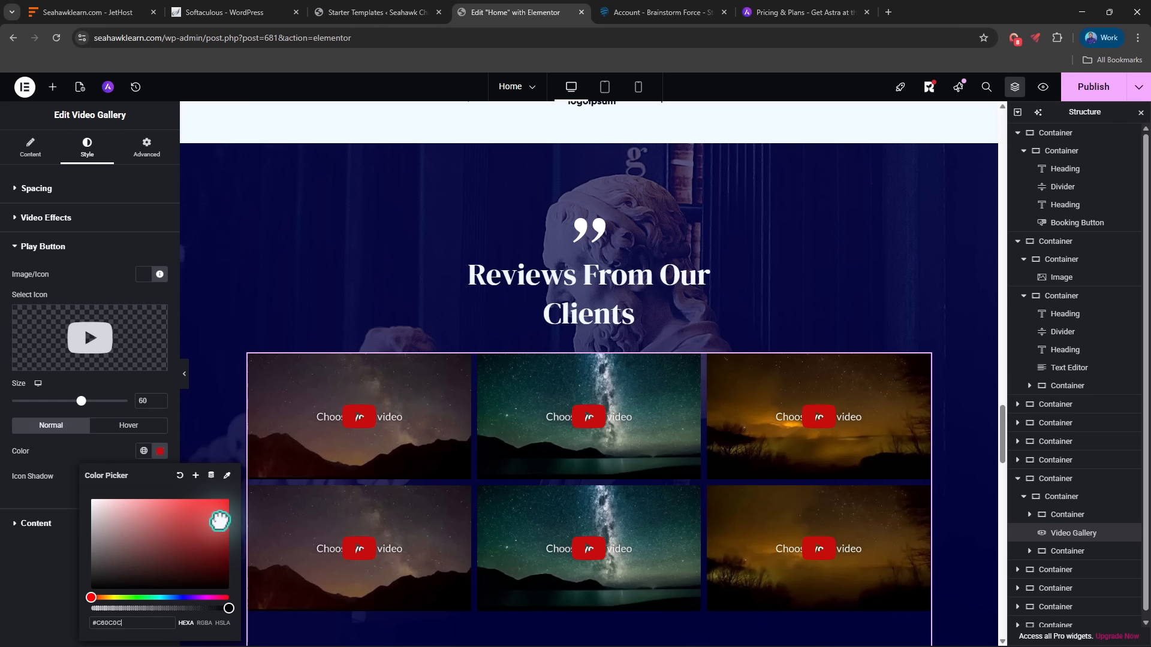
Delete the container of written client reviews below the video gallery and check the section's layout
{"action": "scroll", "coordinate": [376, 387], "scroll_direction": "down", "scroll_amount": 5}
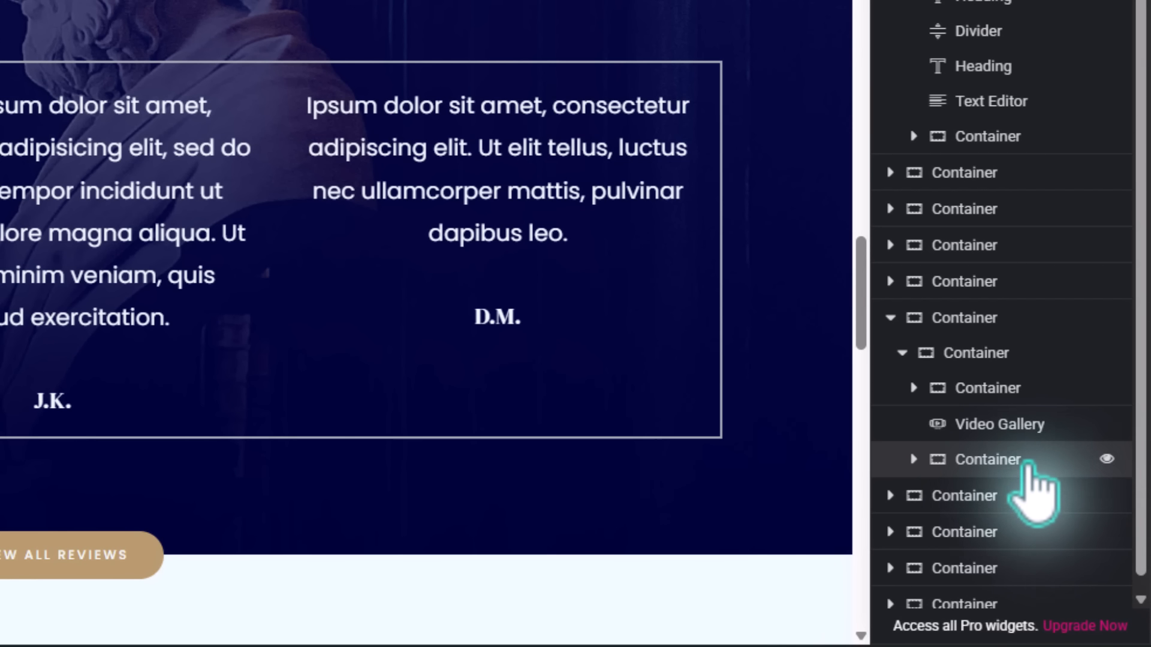
{"action": "right_click", "coordinate": [1011, 461]}
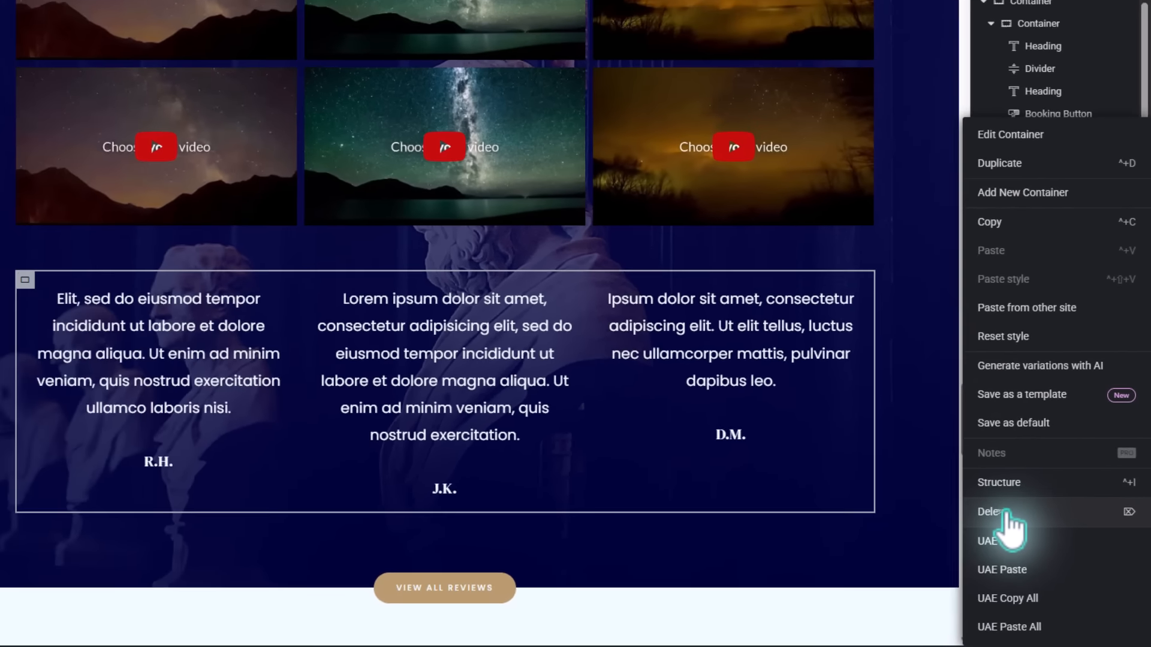
{"action": "left_click", "coordinate": [1007, 514]}
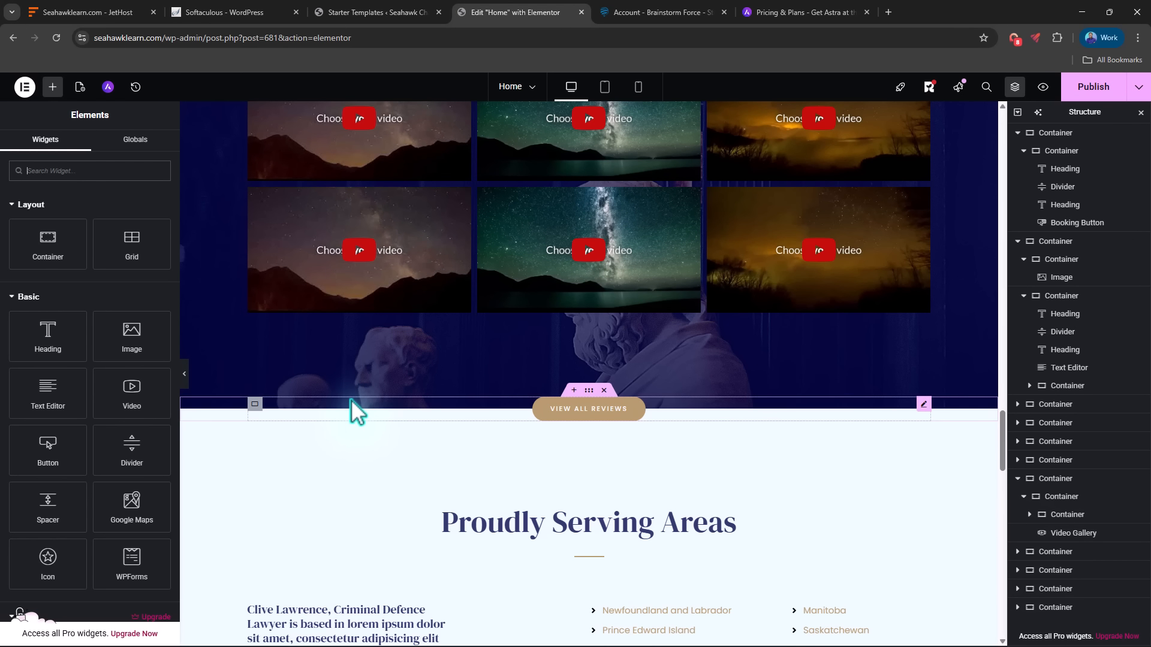
{"action": "scroll", "coordinate": [533, 359], "scroll_direction": "up", "scroll_amount": 5}
{"action": "scroll", "coordinate": [390, 458], "scroll_direction": "up", "scroll_amount": 5}
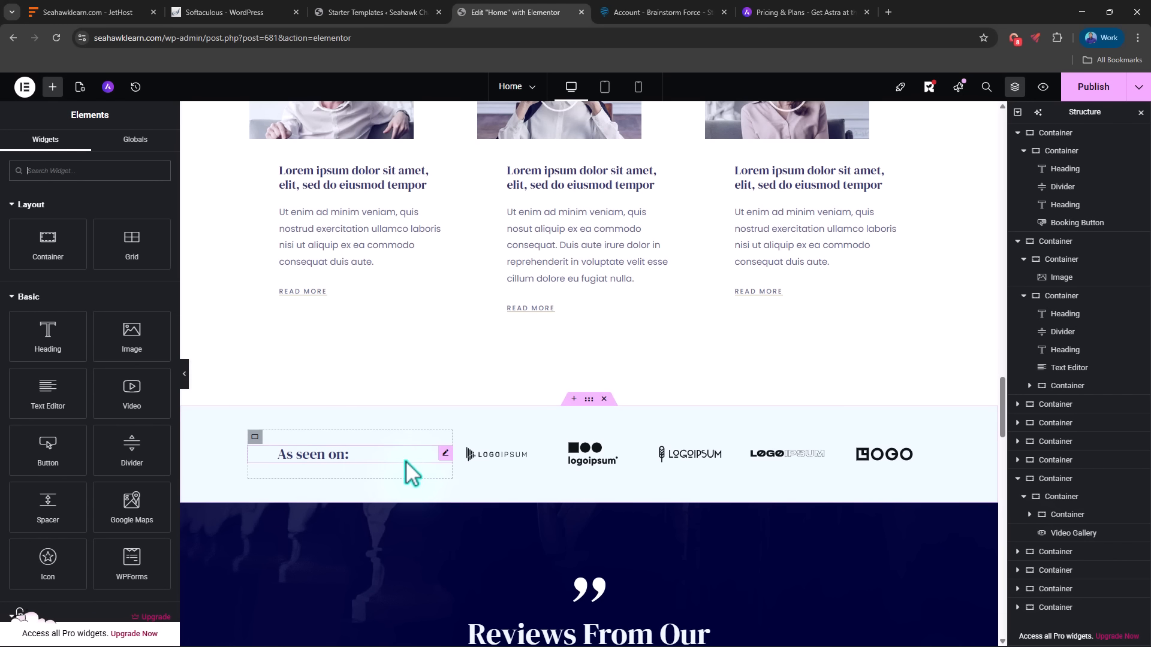
{"action": "scroll", "coordinate": [407, 462], "scroll_direction": "down", "scroll_amount": 4}
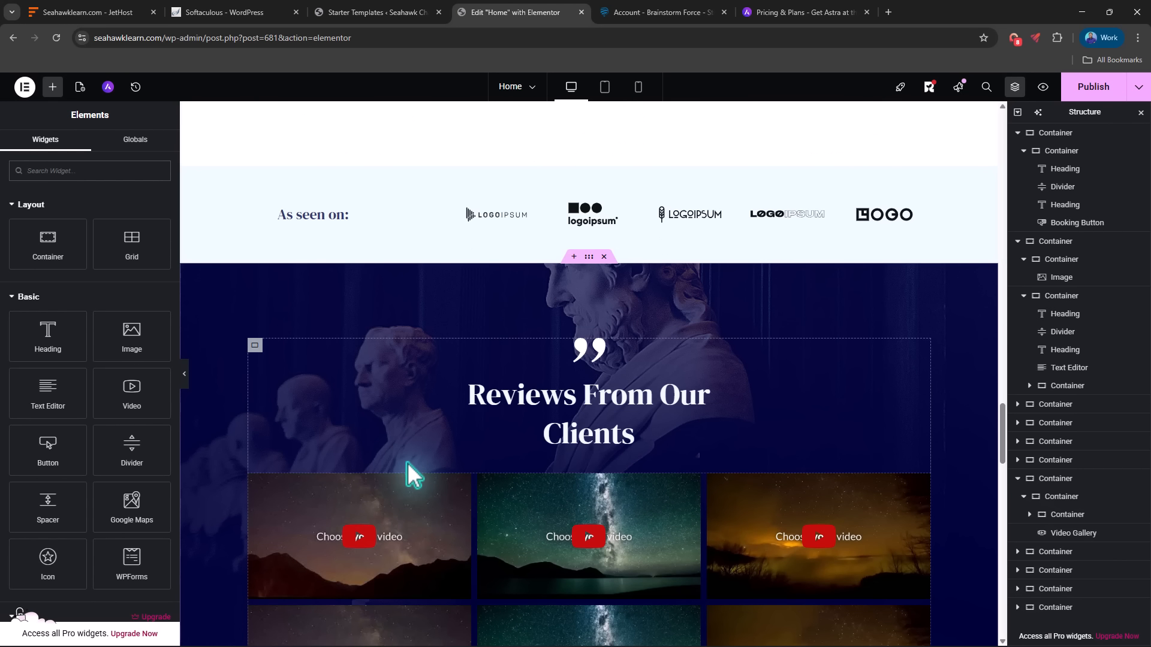
Examine the image selection and settings of the "As seen on" logo gallery
{"action": "left_click", "coordinate": [528, 233]}
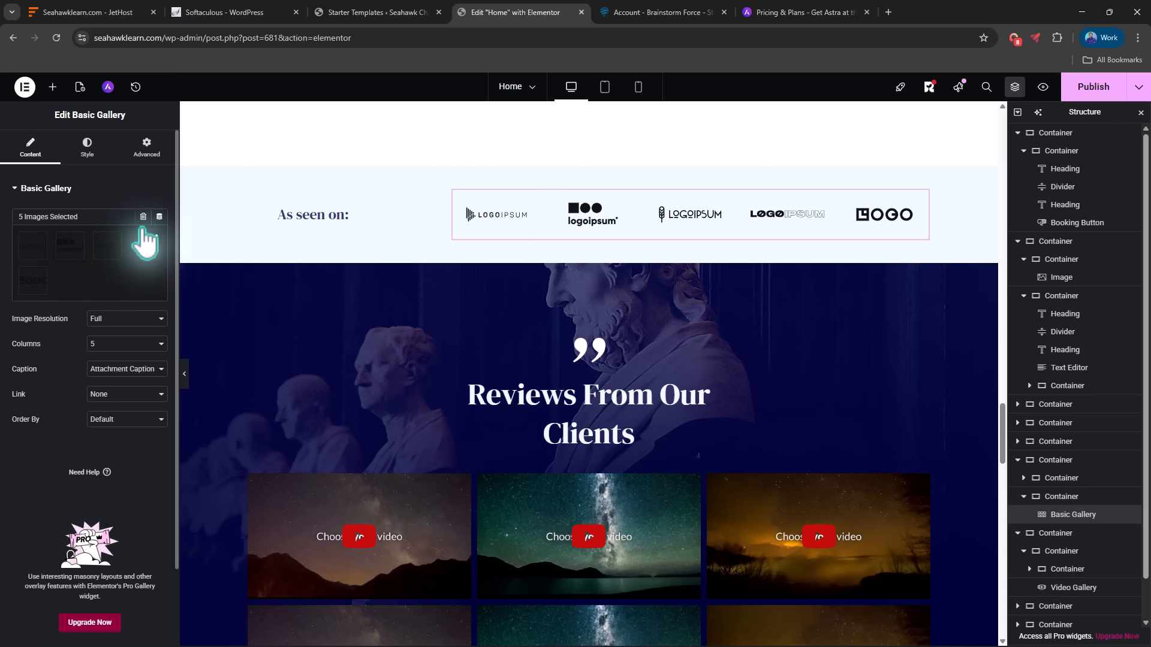
{"action": "mouse_move", "coordinate": [158, 244]}
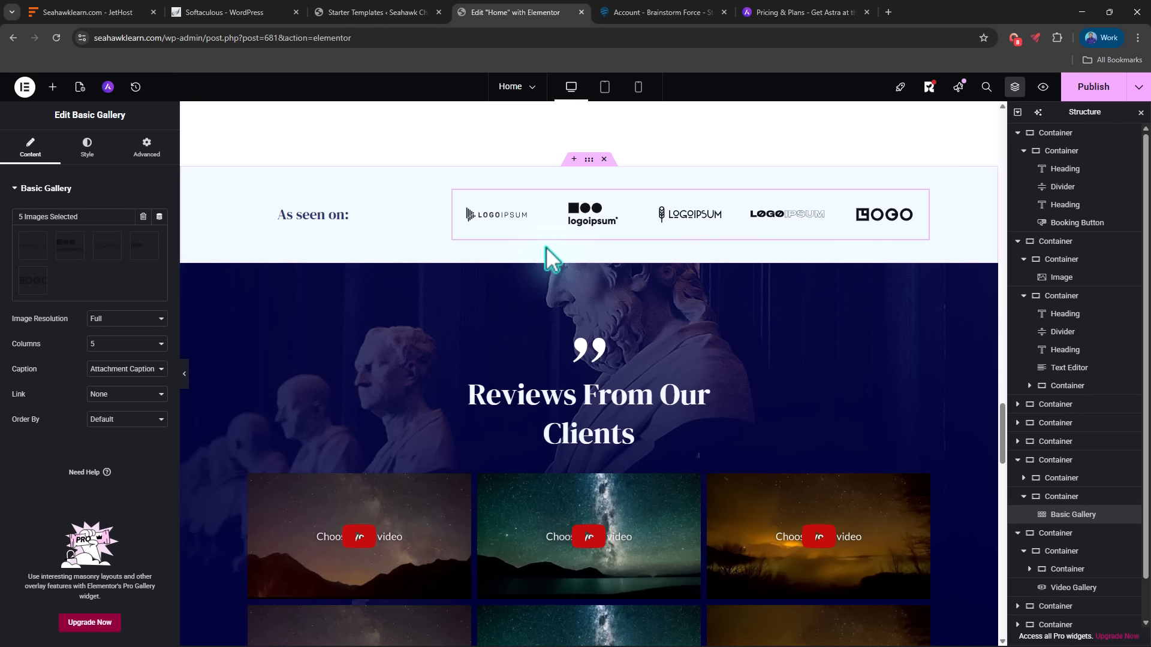
{"action": "scroll", "coordinate": [897, 276], "scroll_direction": "up", "scroll_amount": 10}
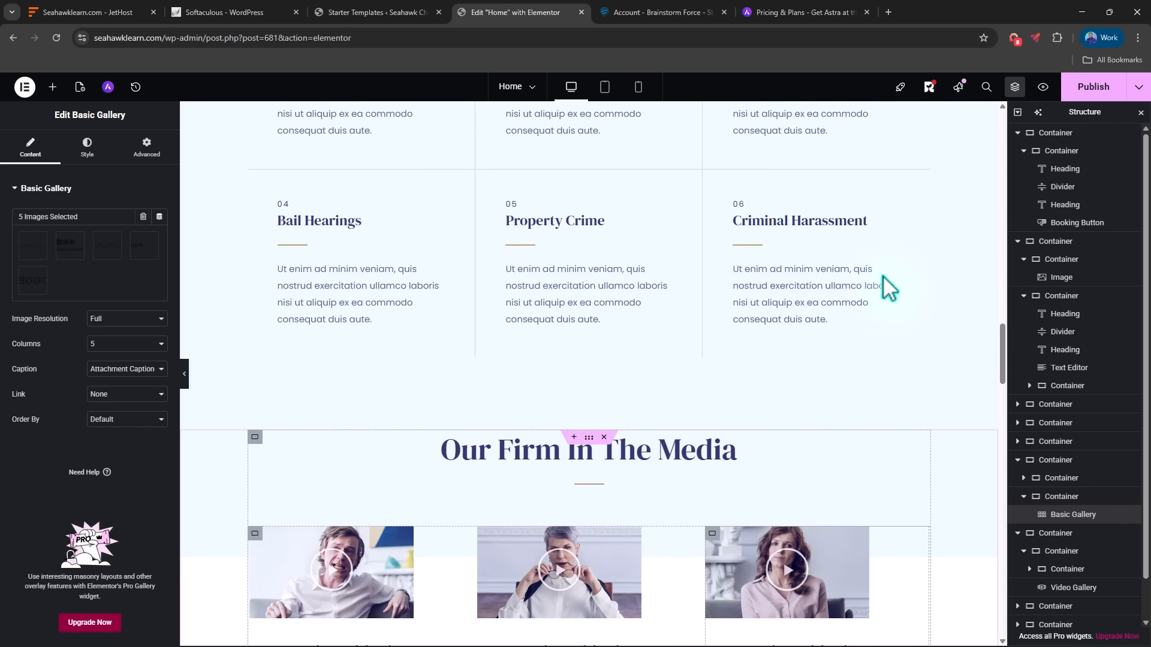
Publish the edited Home page and view it on the live site
{"action": "scroll", "coordinate": [889, 288], "scroll_direction": "up", "scroll_amount": 5}
{"action": "left_click", "coordinate": [1094, 86]}
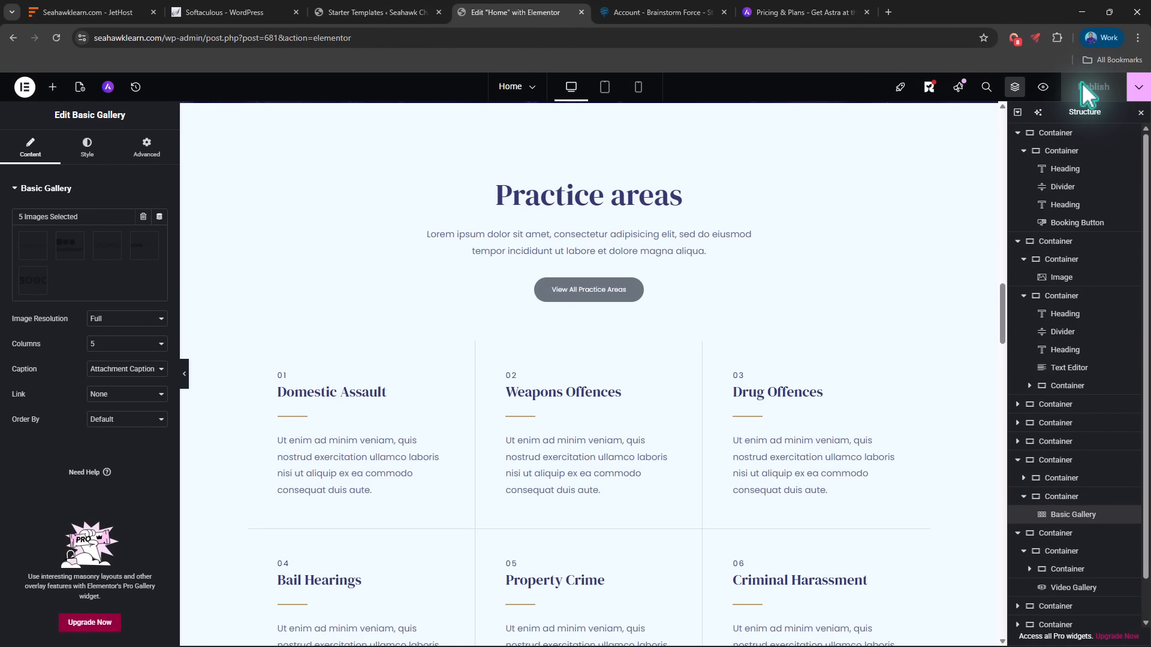
{"action": "left_click", "coordinate": [1138, 87]}
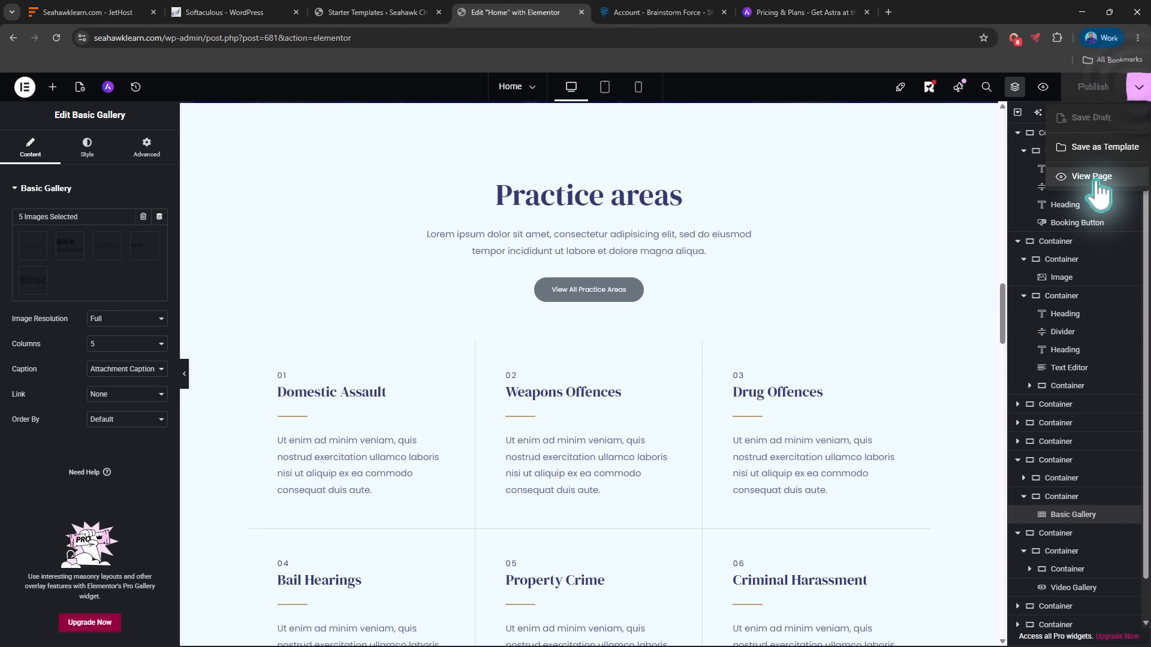
{"action": "left_click", "coordinate": [1094, 173]}
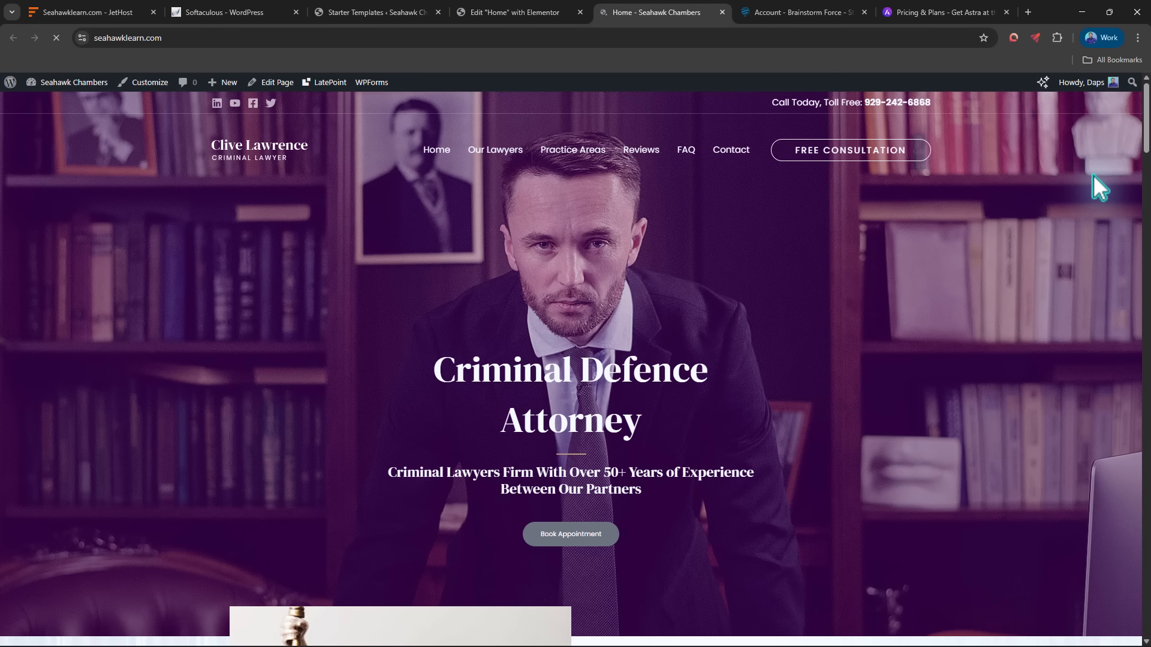
Test the hero section's Book Appointment button, review the available services in the booking form, and close it
{"action": "scroll", "coordinate": [1004, 369], "scroll_direction": "down", "scroll_amount": 6}
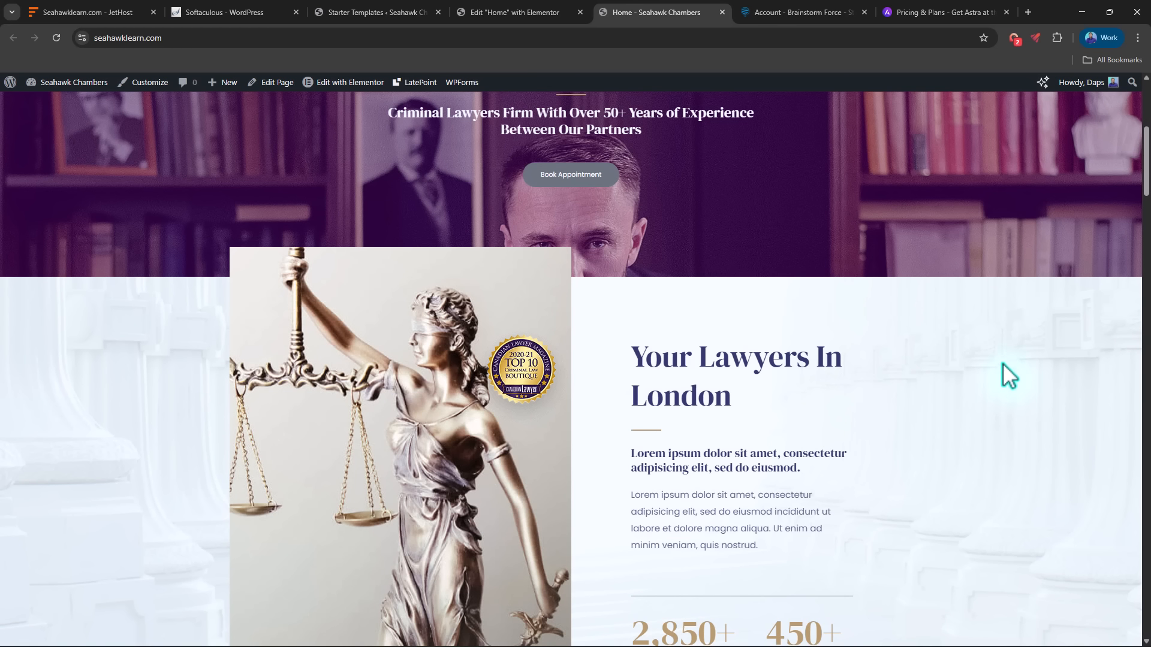
{"action": "scroll", "coordinate": [1002, 362], "scroll_direction": "up", "scroll_amount": 5}
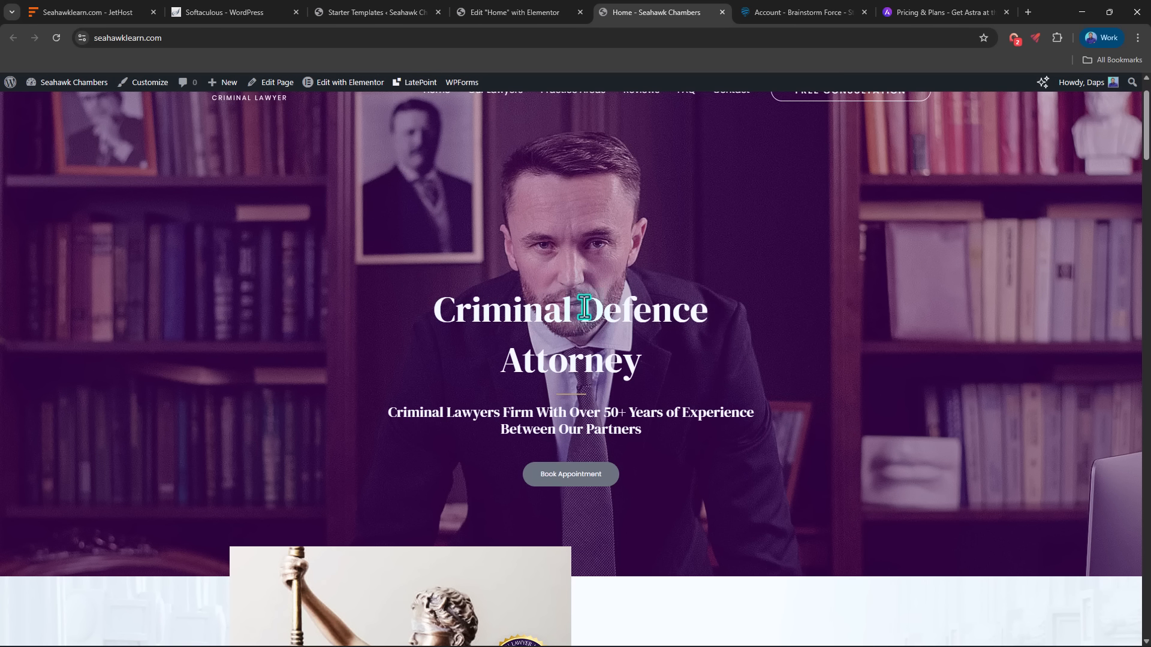
{"action": "left_click", "coordinate": [567, 477]}
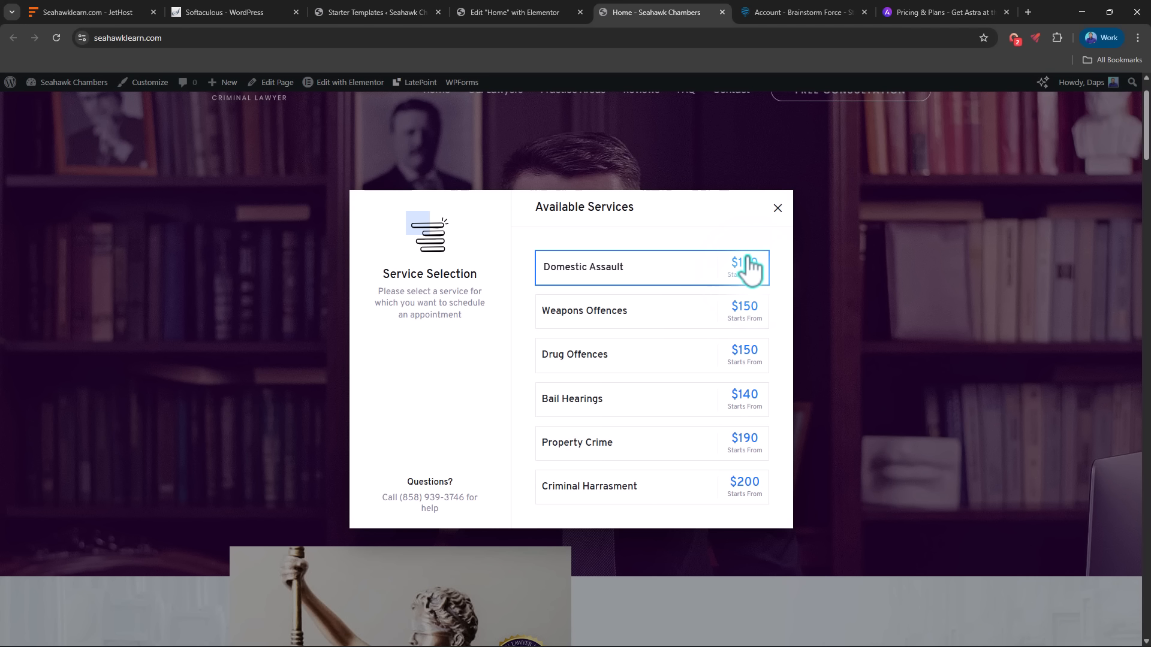
{"action": "left_click", "coordinate": [777, 209]}
Look through the live Home page from the hero section to the practice areas and back up to the header
{"action": "scroll", "coordinate": [844, 234], "scroll_direction": "down", "scroll_amount": 3}
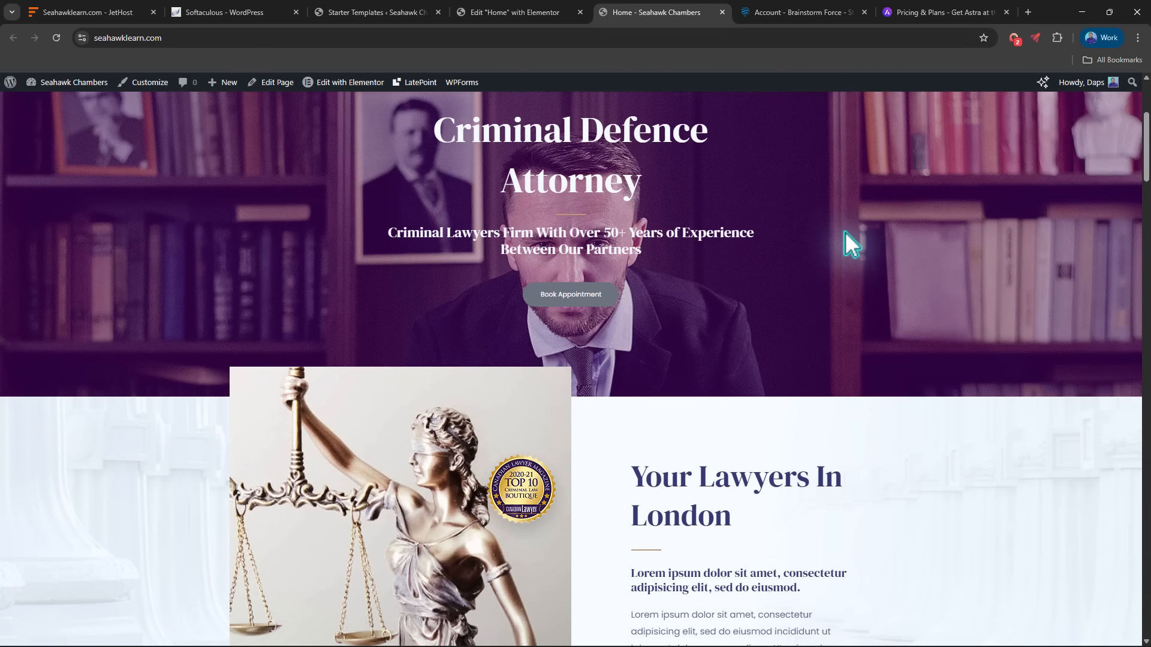
{"action": "scroll", "coordinate": [843, 240], "scroll_direction": "down", "scroll_amount": 4}
{"action": "scroll", "coordinate": [840, 244], "scroll_direction": "up", "scroll_amount": 8}
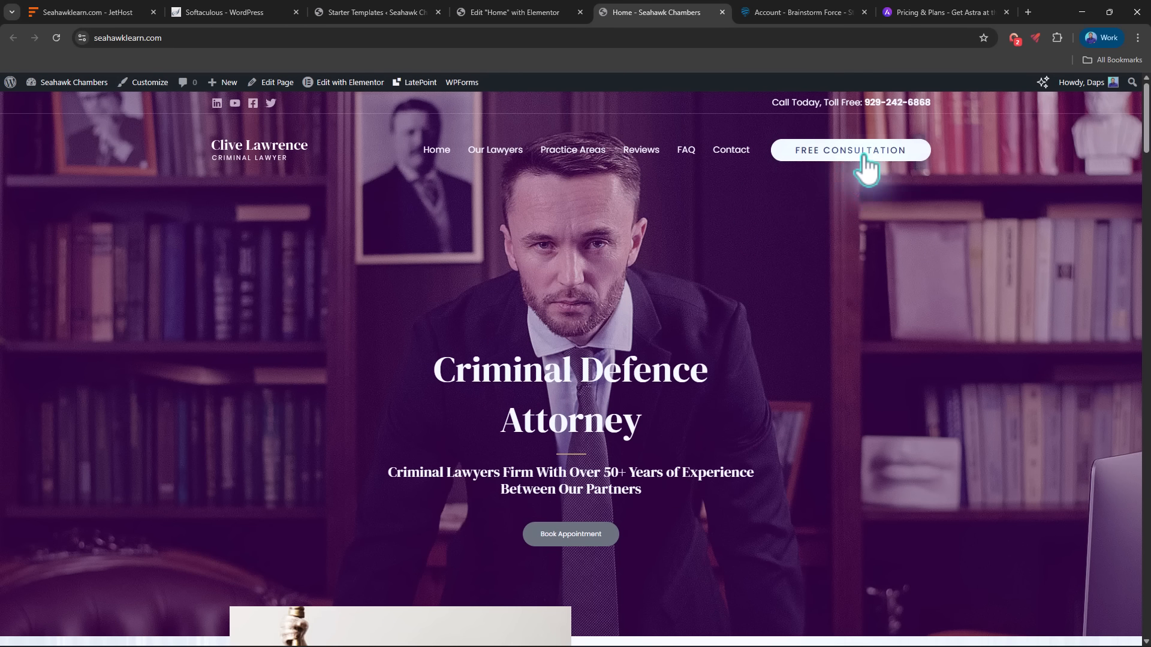
{"action": "scroll", "coordinate": [779, 387], "scroll_direction": "down", "scroll_amount": 8}
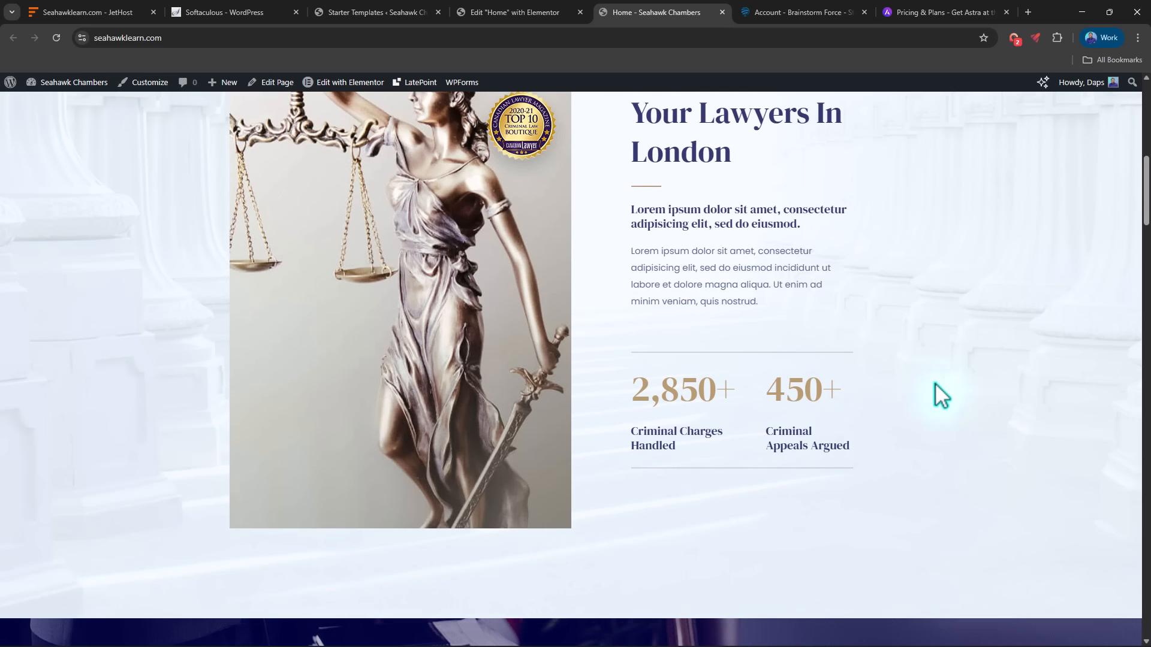
{"action": "scroll", "coordinate": [934, 382], "scroll_direction": "down", "scroll_amount": 18}
{"action": "scroll", "coordinate": [932, 378], "scroll_direction": "up", "scroll_amount": 6}
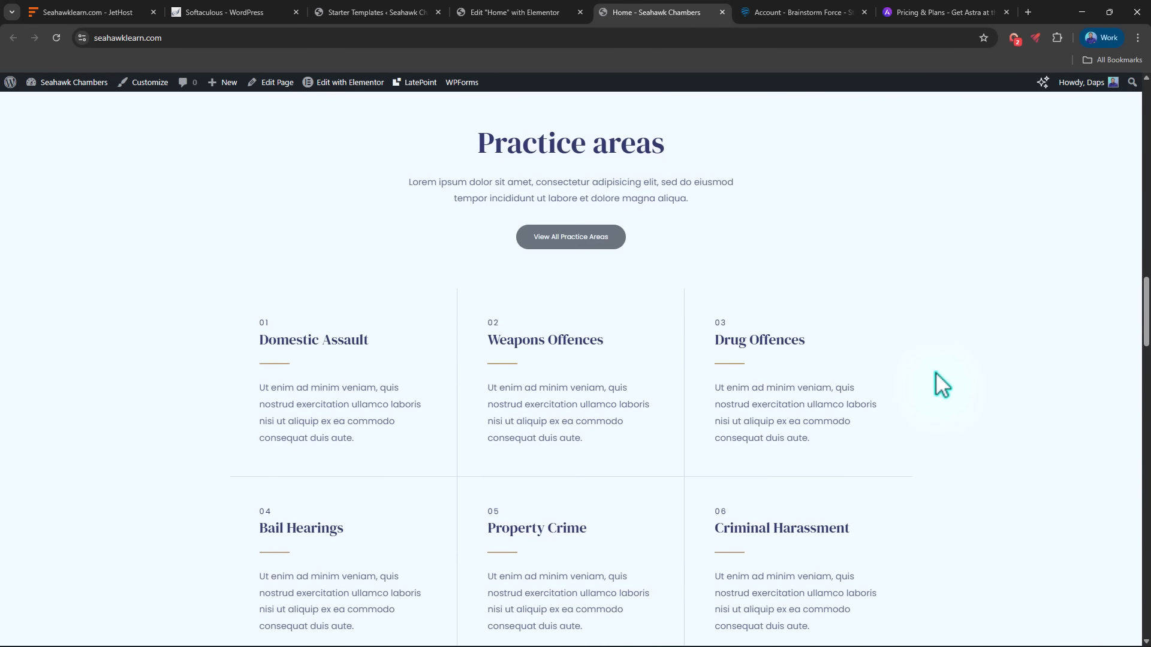
{"action": "scroll", "coordinate": [936, 374], "scroll_direction": "up", "scroll_amount": 12}
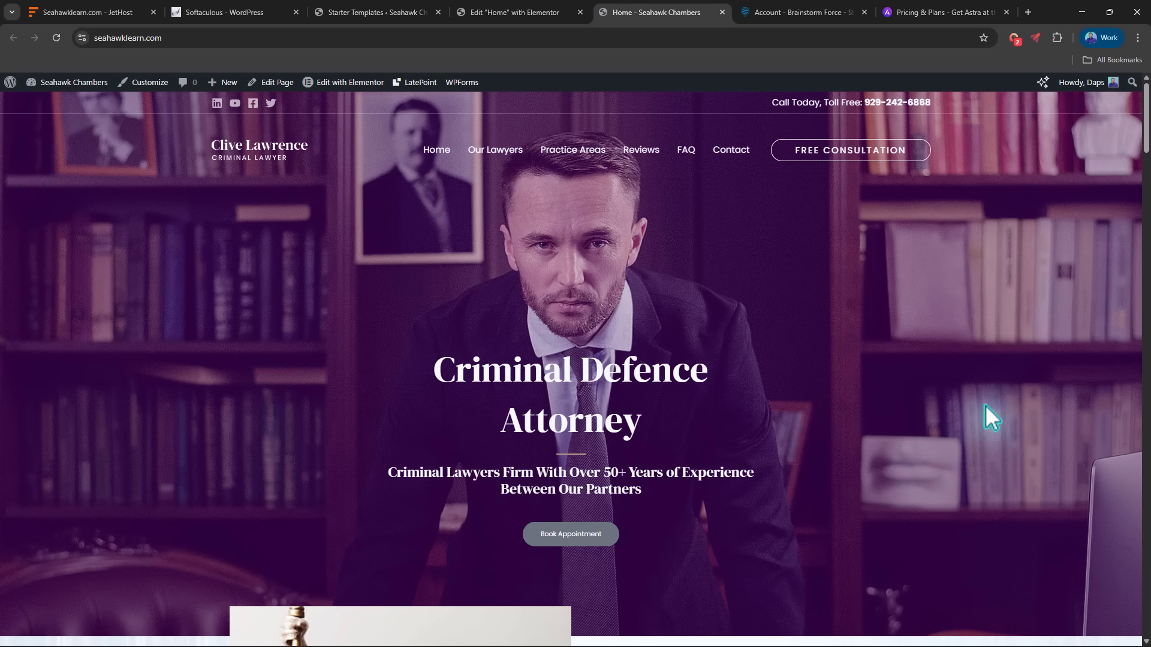
Switch to the Starter Templates completion page and proceed to its Finish Setup checklist
{"action": "left_click", "coordinate": [370, 9]}
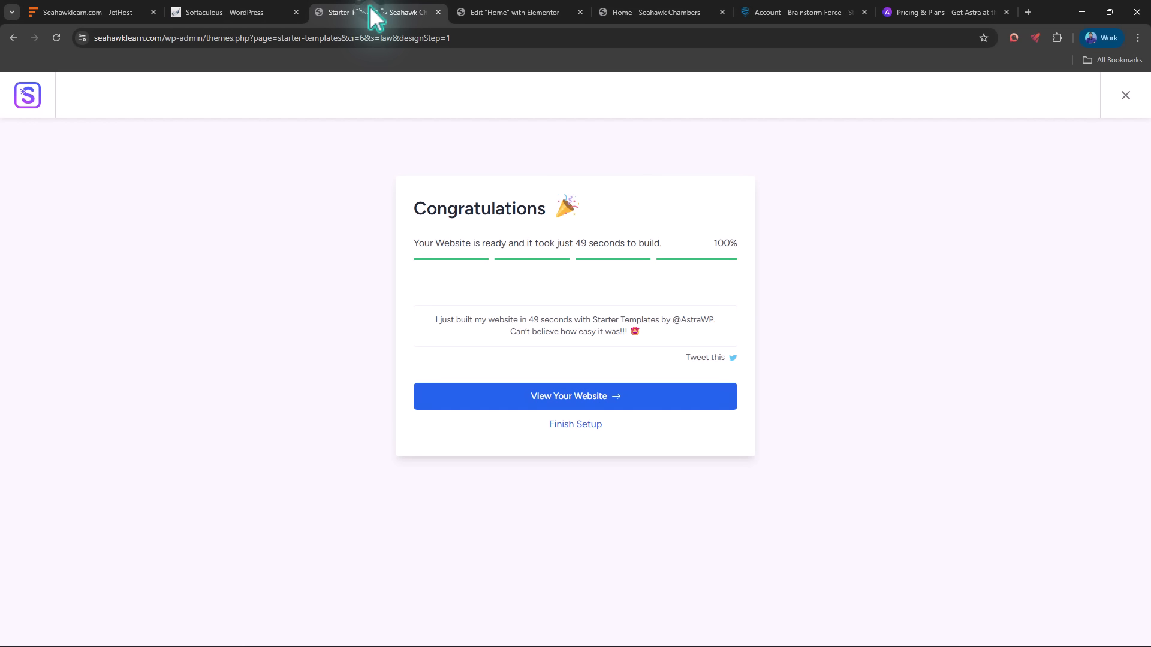
{"action": "left_click", "coordinate": [569, 424]}
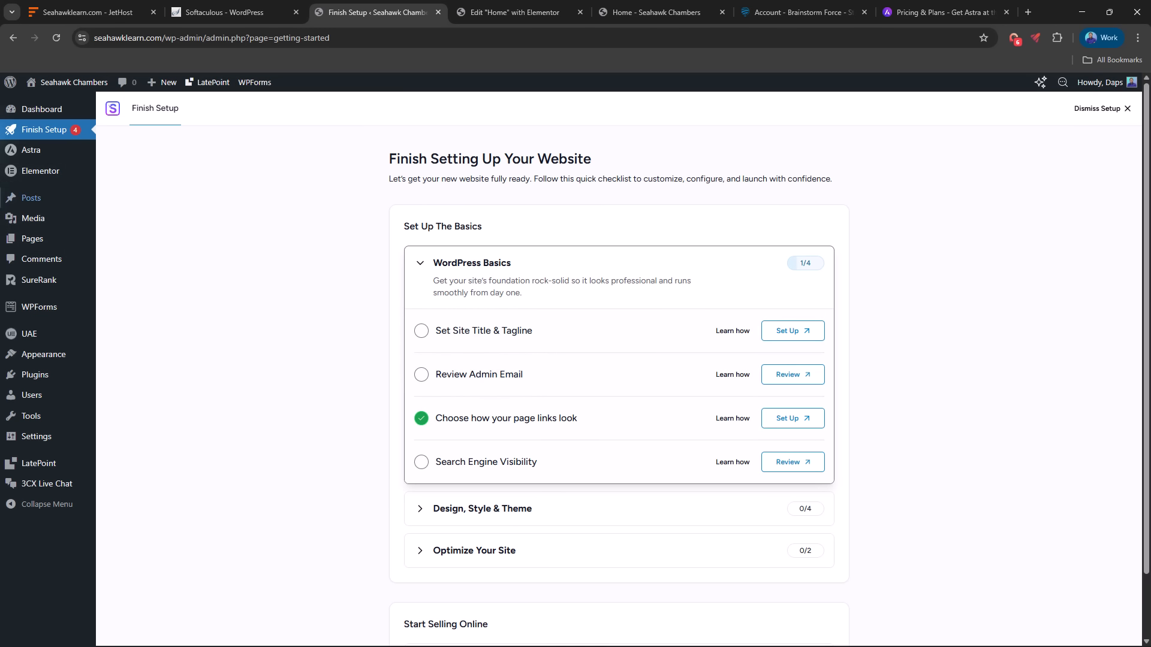
{"action": "mouse_move", "coordinate": [60, 84]}
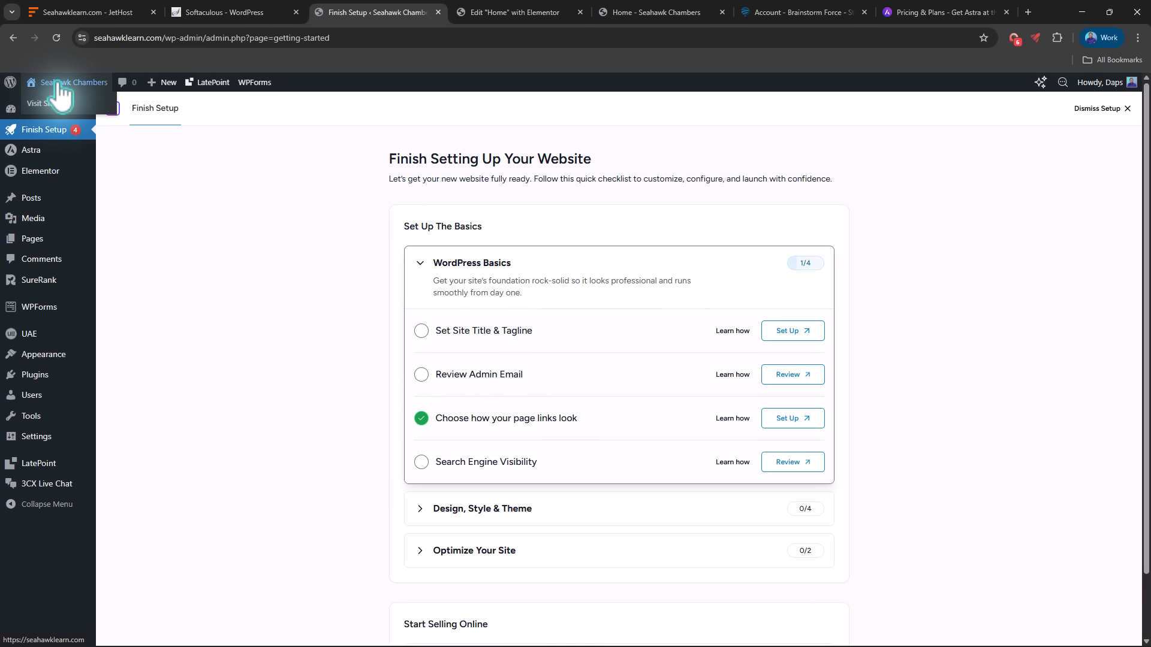
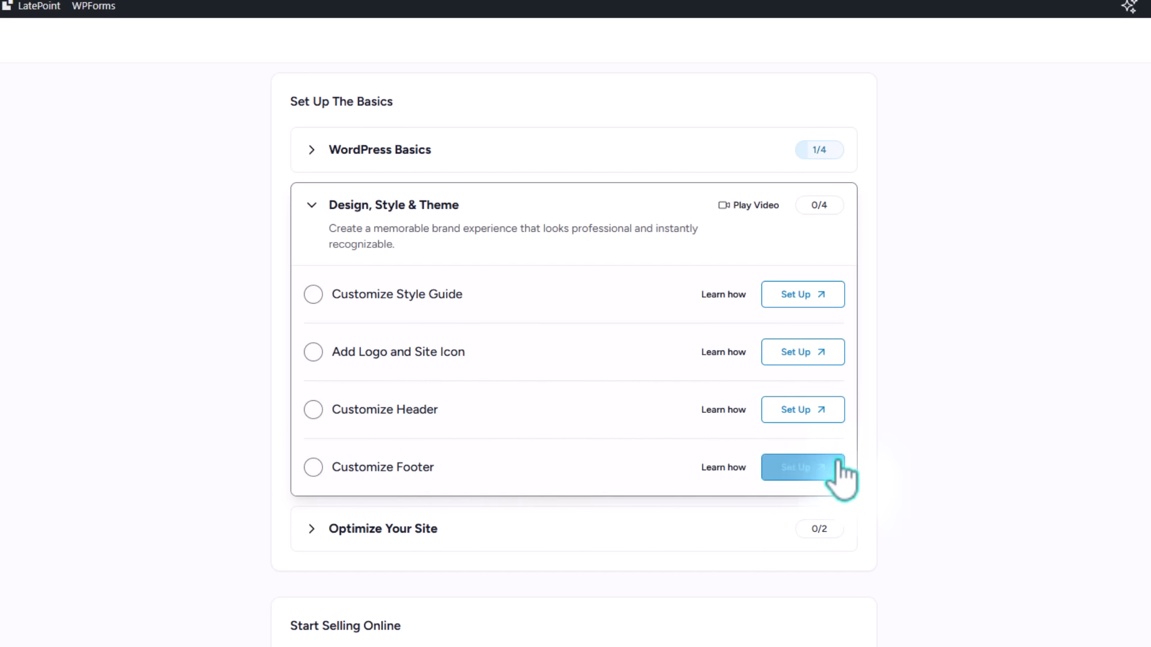
Open the Customize Header setup from the Design, Style & Theme checklist and remove Twitter from the header's social icons
{"action": "left_click", "coordinate": [801, 411]}
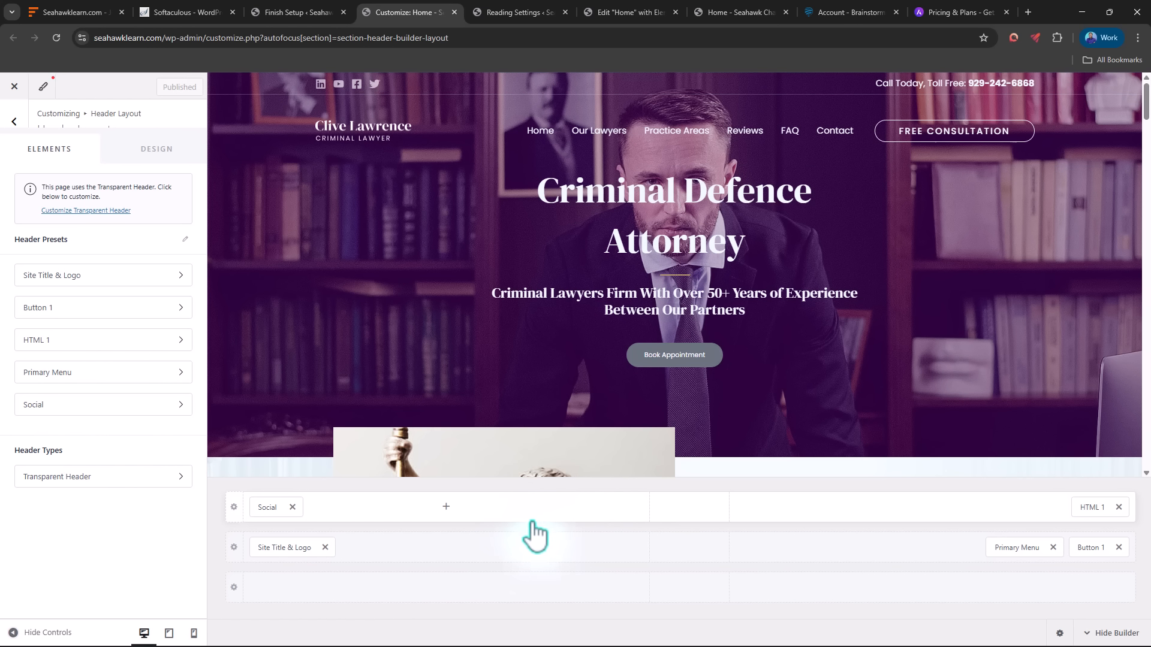
{"action": "left_click", "coordinate": [274, 509]}
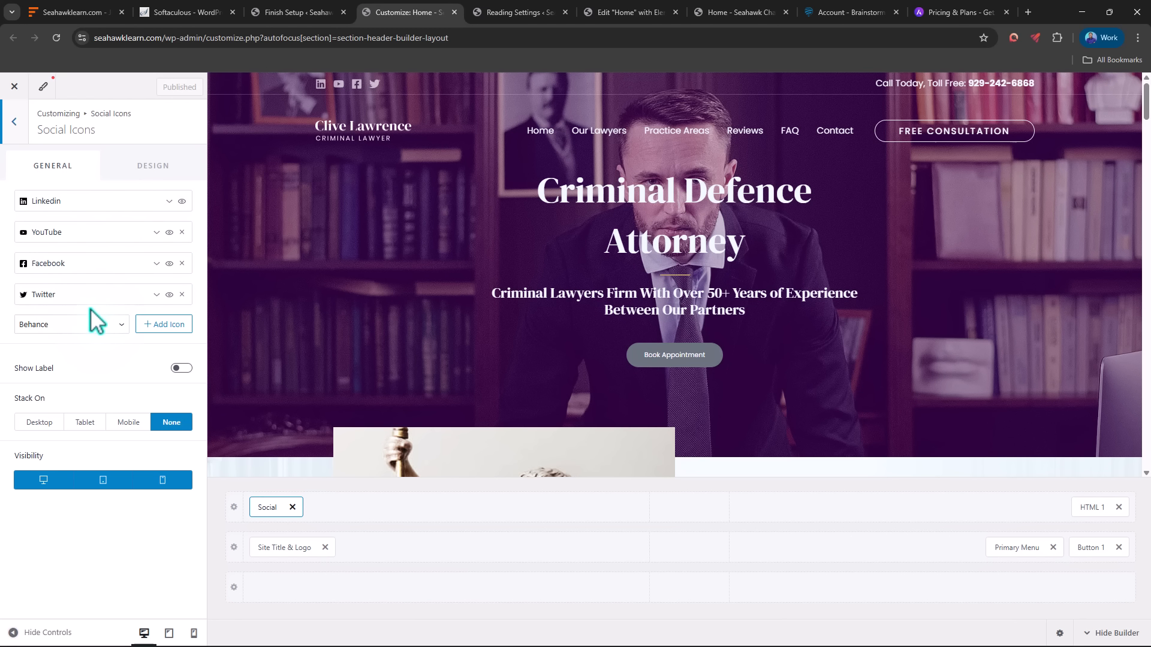
{"action": "left_click", "coordinate": [182, 295]}
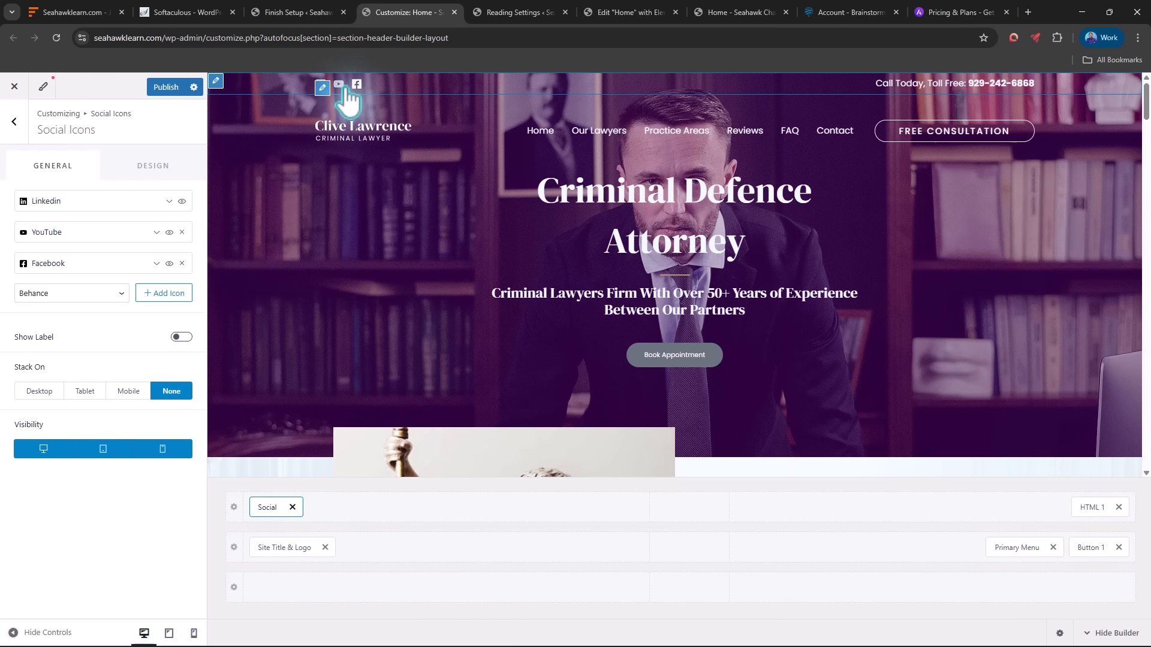
Add a WhatsApp icon to the header's social icons and expand its settings
{"action": "left_click", "coordinate": [124, 295]}
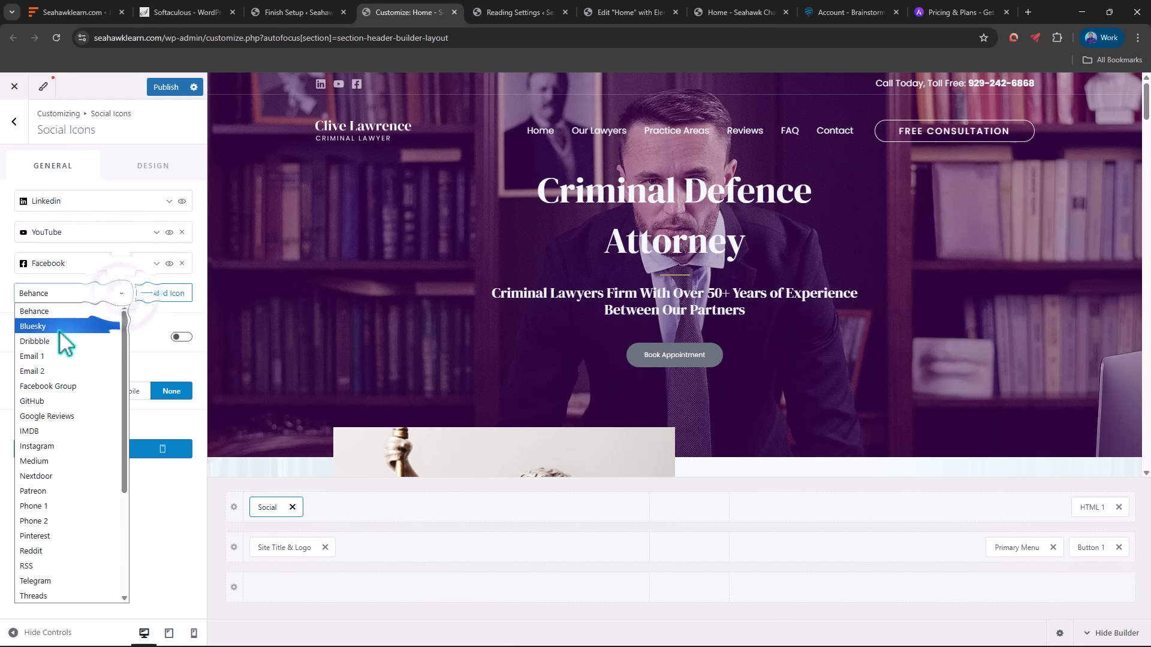
{"action": "scroll", "coordinate": [52, 450], "scroll_direction": "down", "scroll_amount": 4}
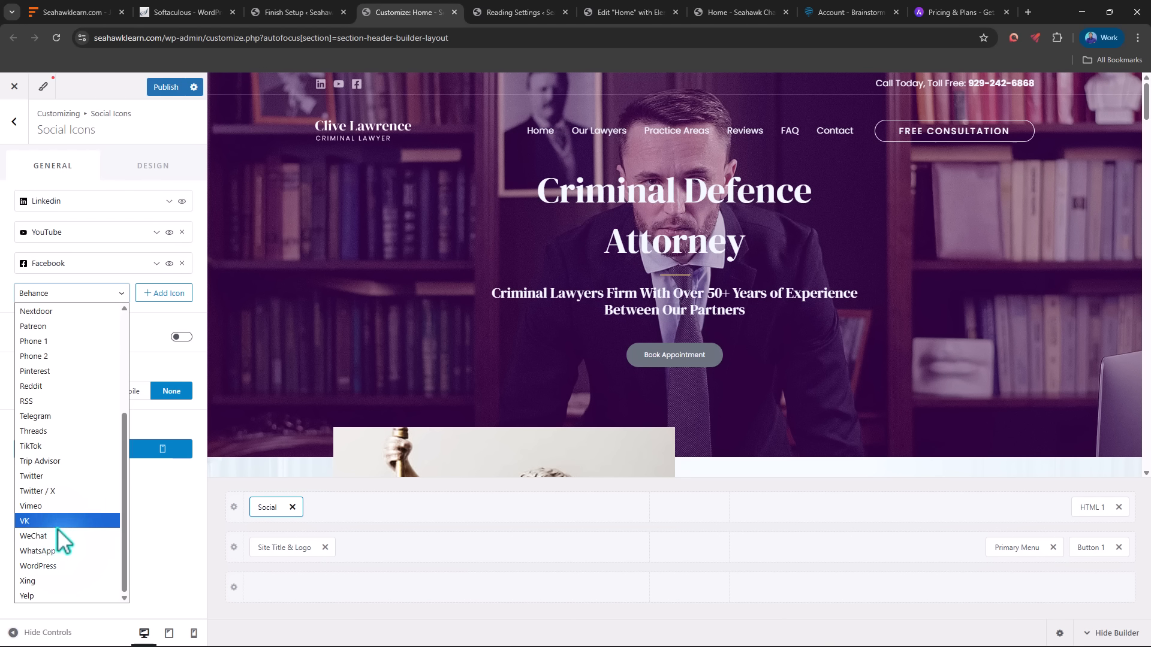
{"action": "left_click", "coordinate": [52, 550]}
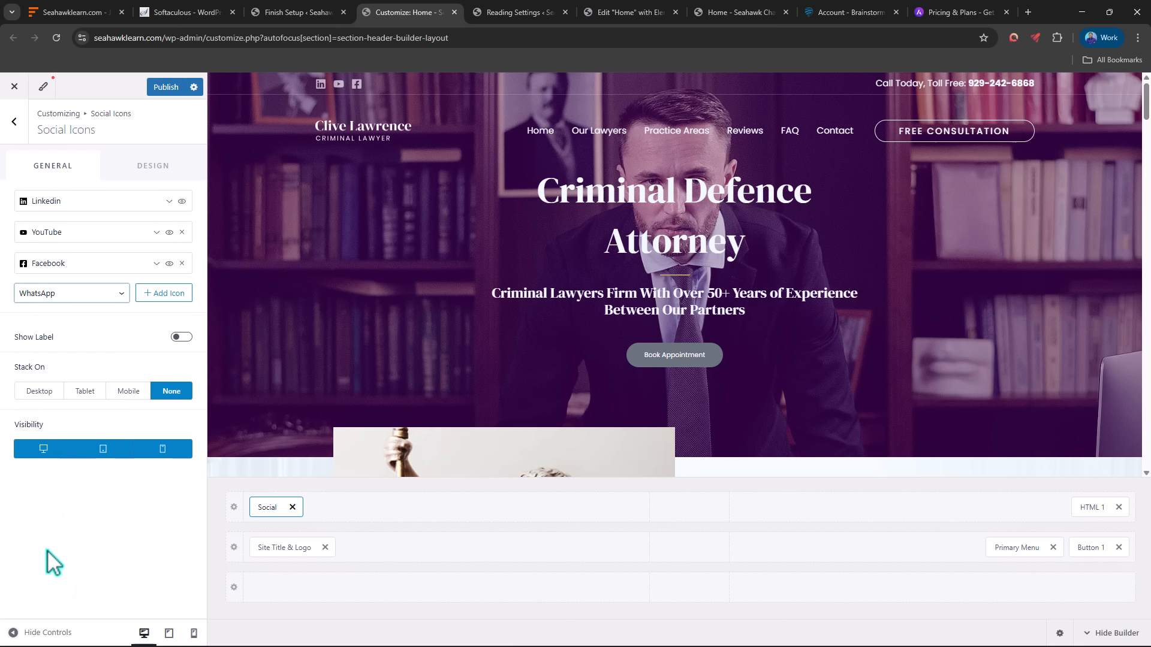
{"action": "left_click", "coordinate": [167, 293]}
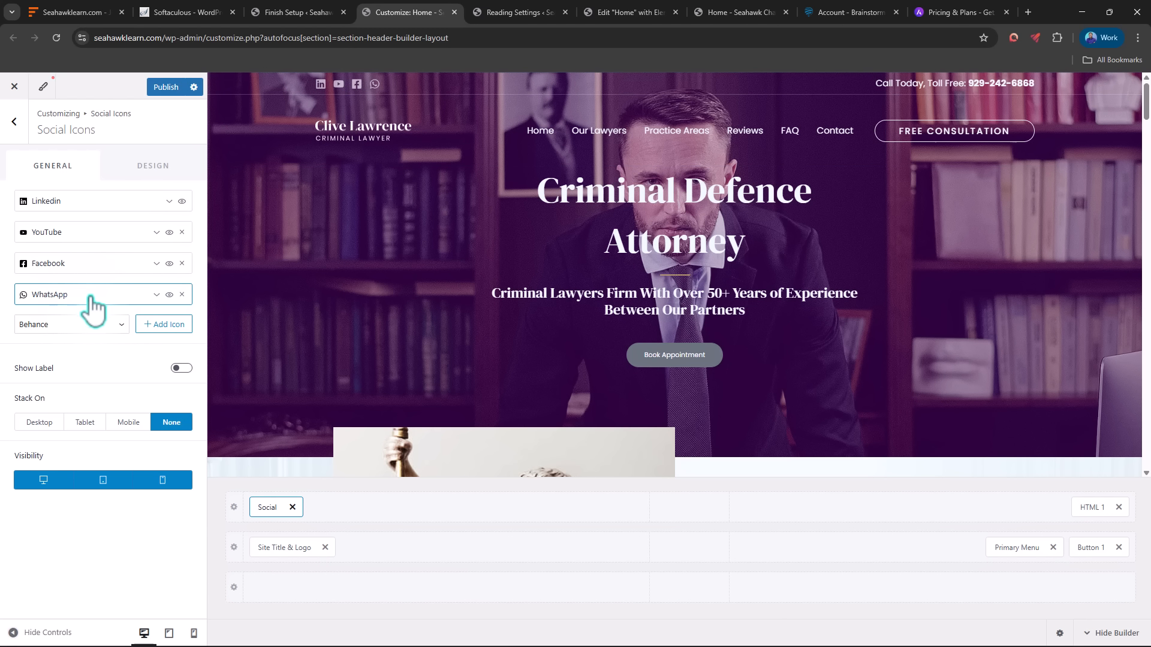
{"action": "left_click", "coordinate": [157, 295]}
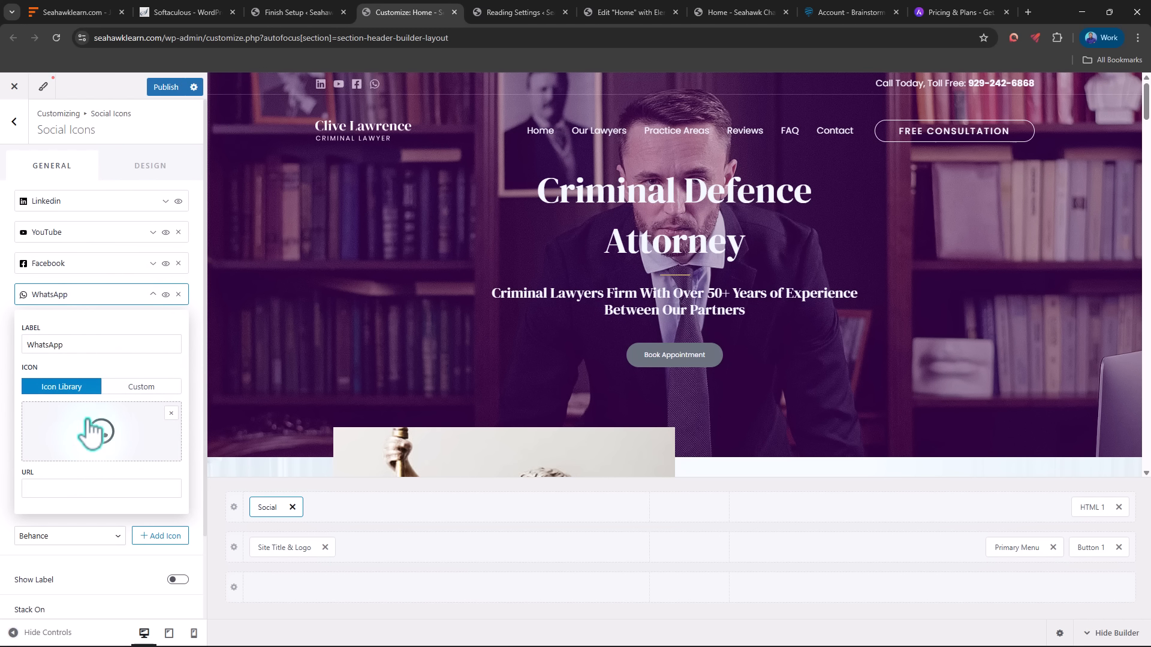
Inspect the URL fields of the WhatsApp, Facebook, YouTube and LinkedIn icons in the header's social icon settings
{"action": "left_click", "coordinate": [55, 480]}
{"action": "left_click", "coordinate": [40, 488]}
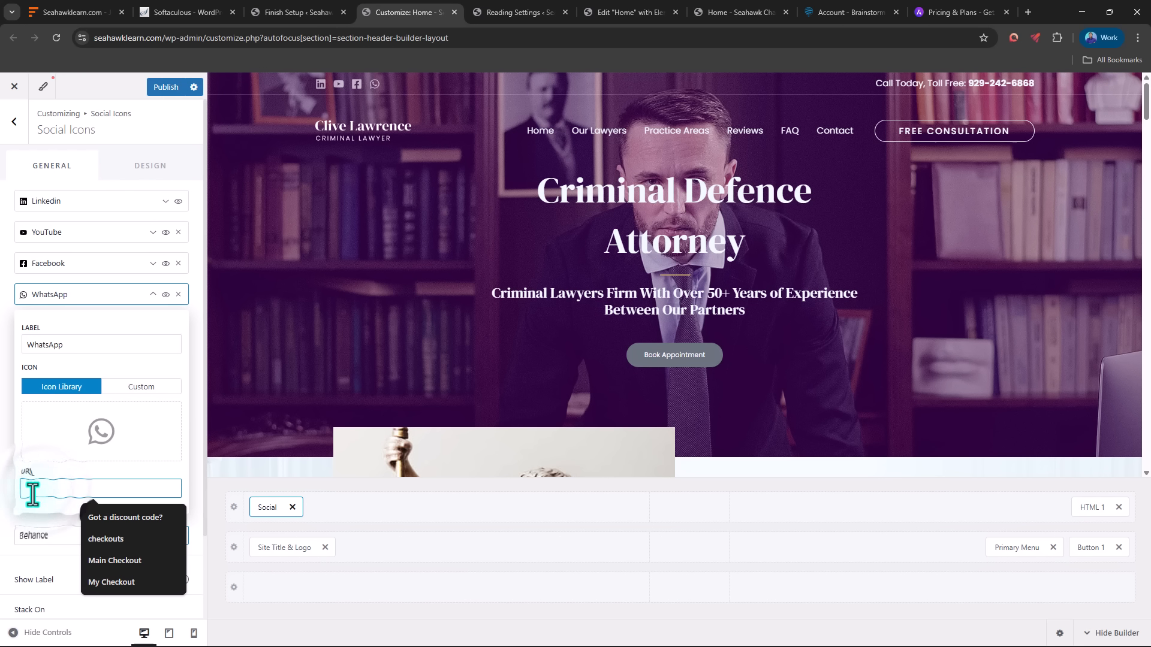
{"action": "left_click", "coordinate": [63, 266]}
{"action": "left_click", "coordinate": [50, 459]}
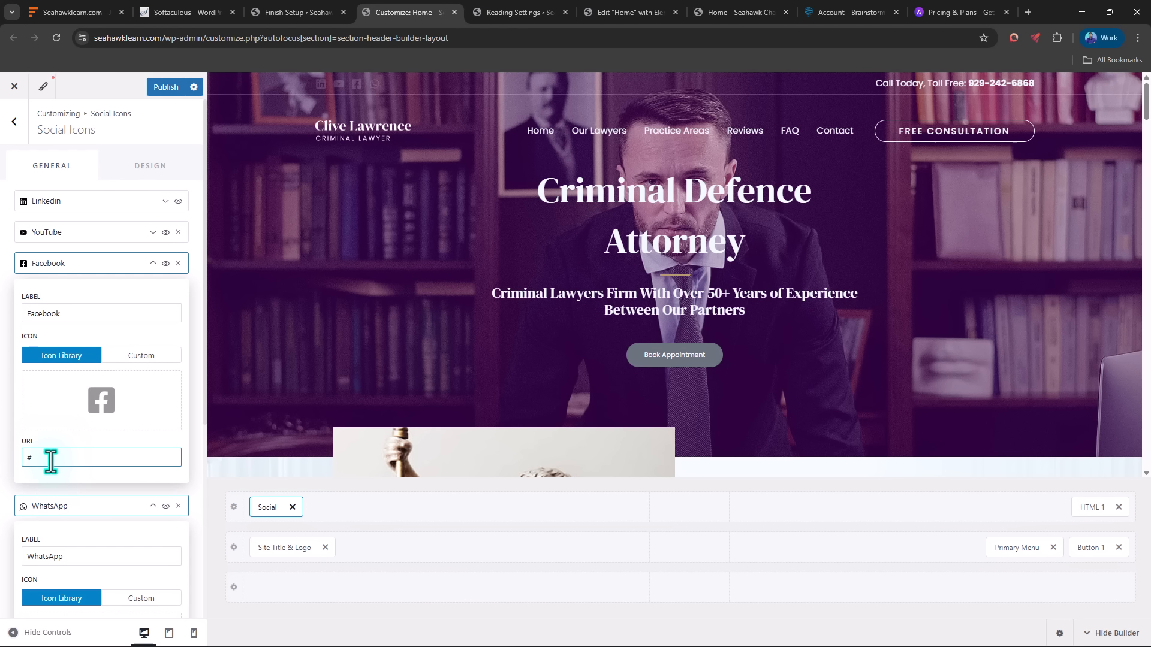
{"action": "left_click", "coordinate": [54, 235]}
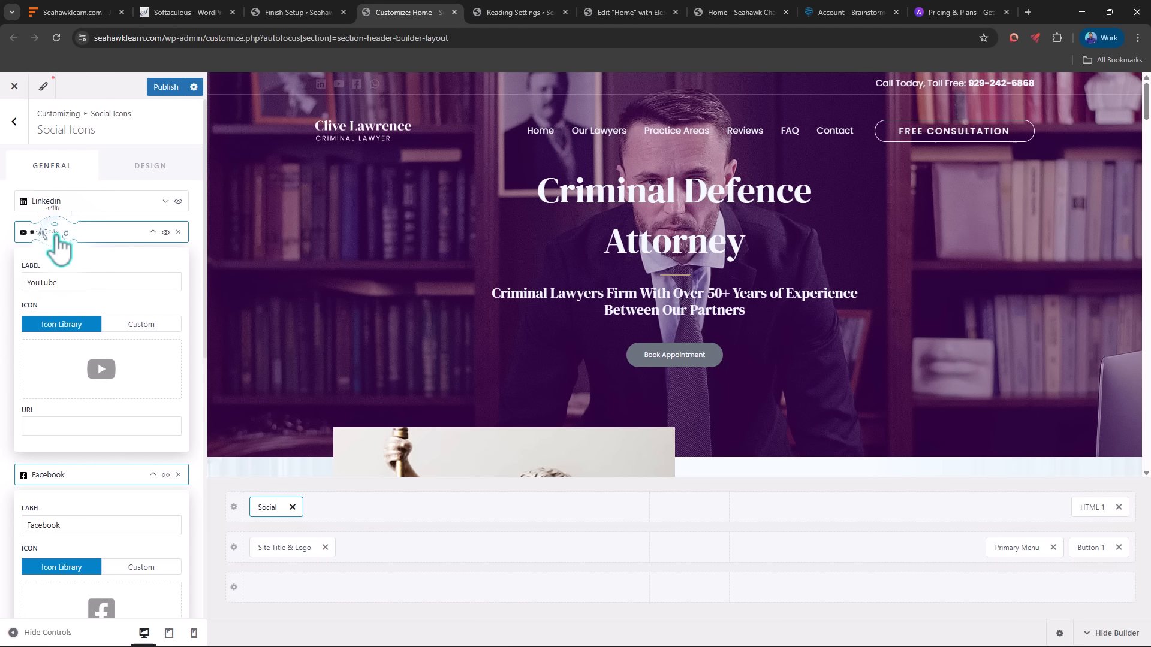
{"action": "left_click", "coordinate": [55, 201]}
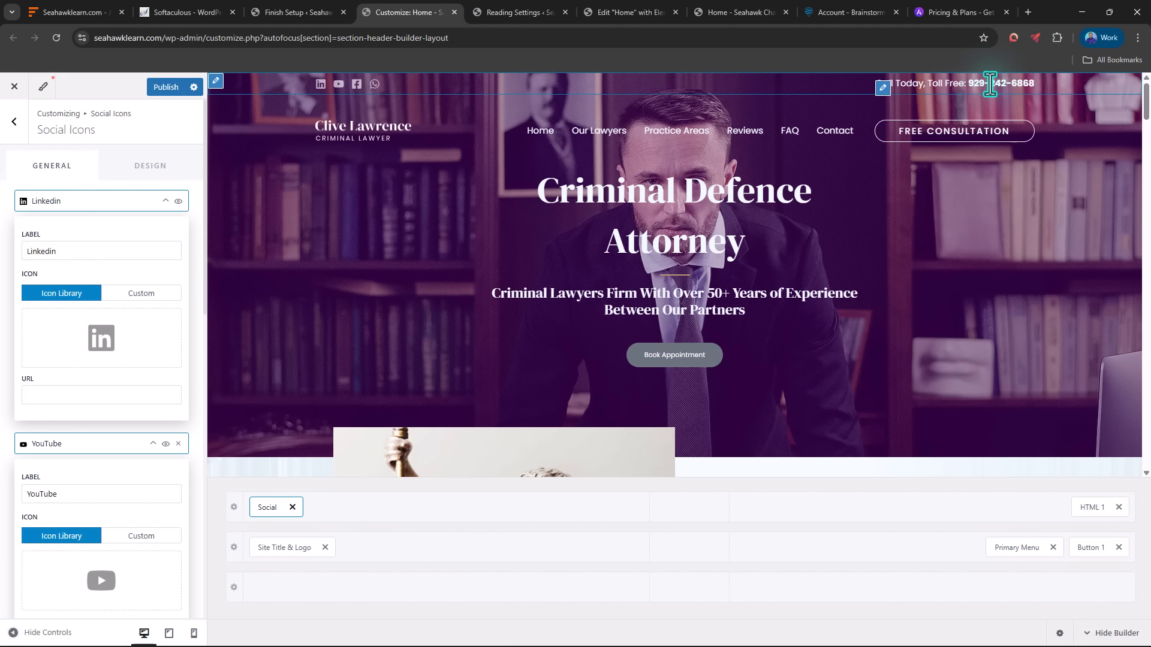
Open the header's HTML 1 element and select the phone number in its call-today text
{"action": "left_click", "coordinate": [1091, 507]}
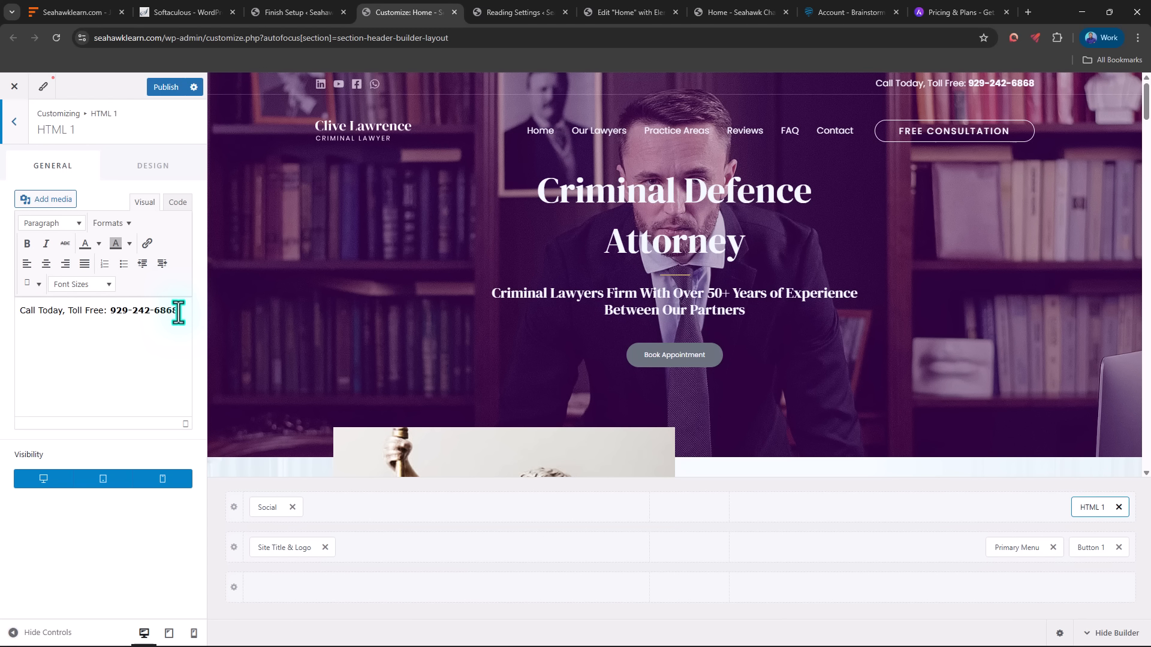
{"action": "left_click_drag", "start_coordinate": [177, 311], "coordinate": [111, 311]}
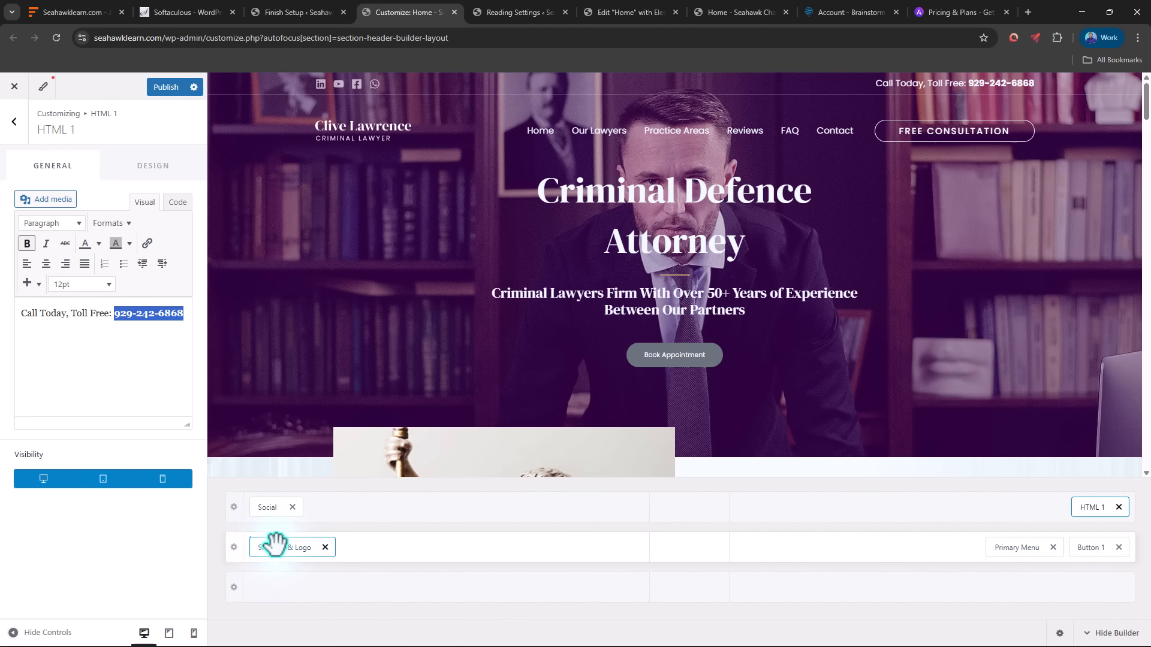
Try Site Title & Logo in the center of the header's middle and lowest rows, and return it to its original place
{"action": "left_click_drag", "start_coordinate": [274, 544], "coordinate": [698, 565]}
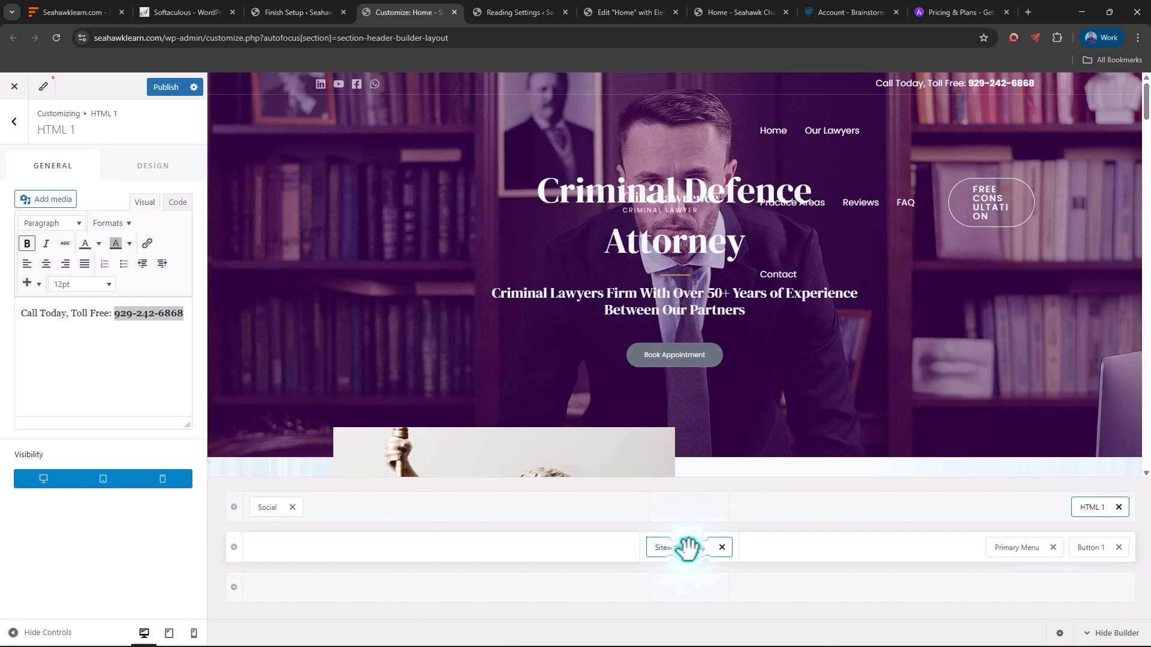
{"action": "left_click_drag", "start_coordinate": [688, 547], "coordinate": [692, 594]}
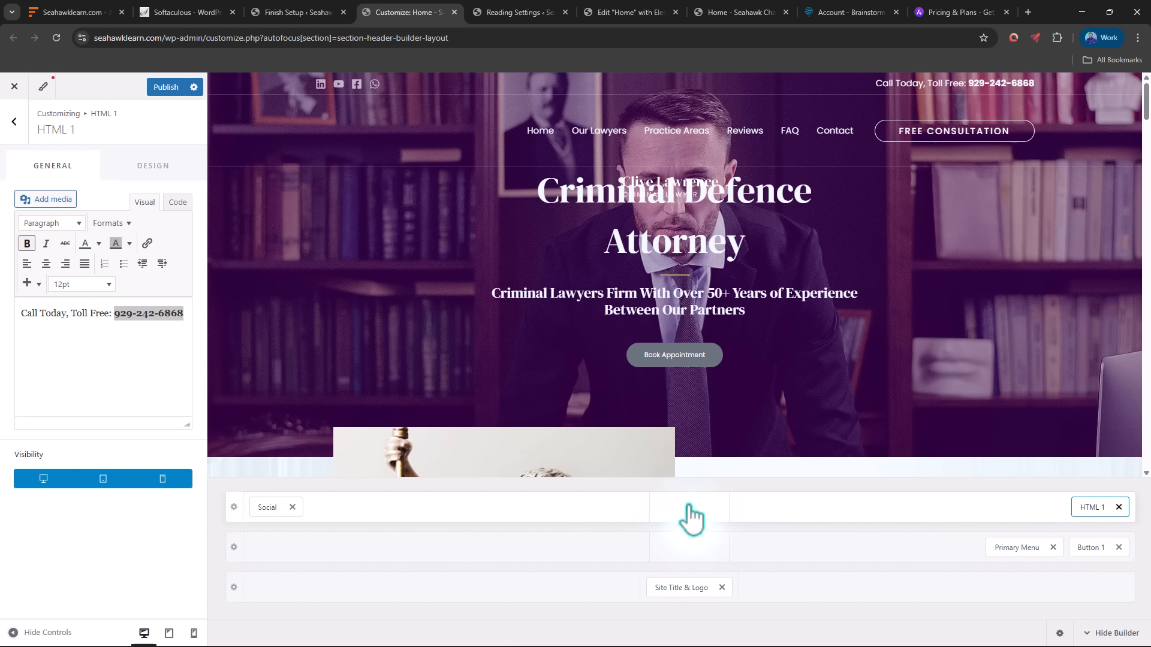
{"action": "mouse_move", "coordinate": [689, 510]}
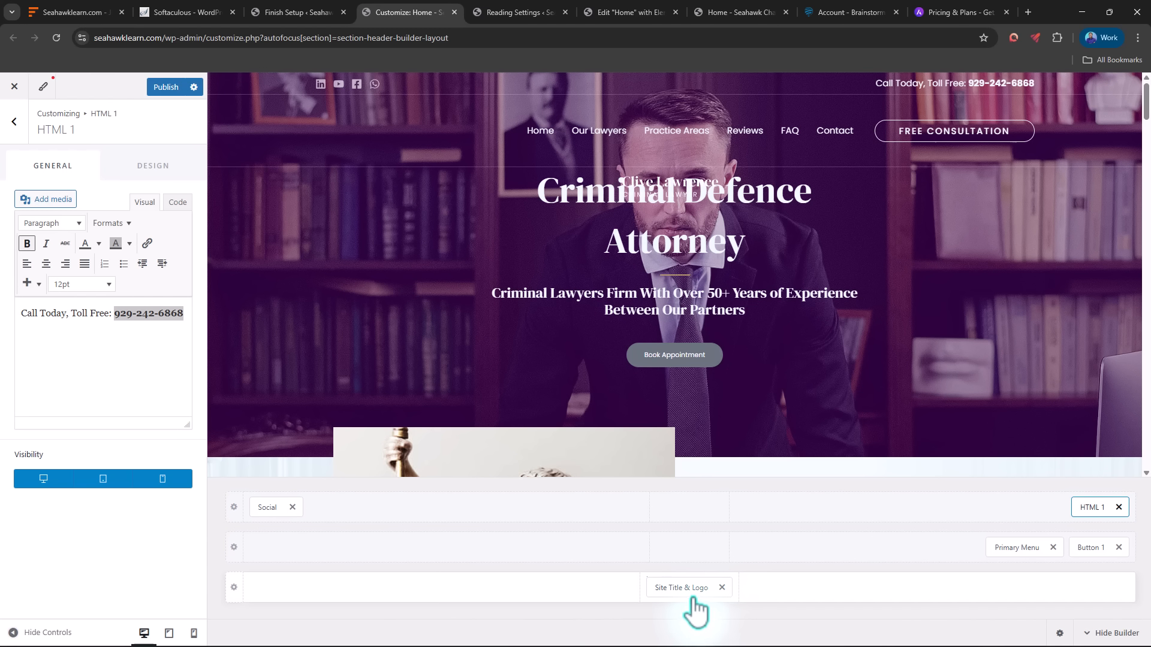
{"action": "left_click_drag", "start_coordinate": [693, 587], "coordinate": [347, 558]}
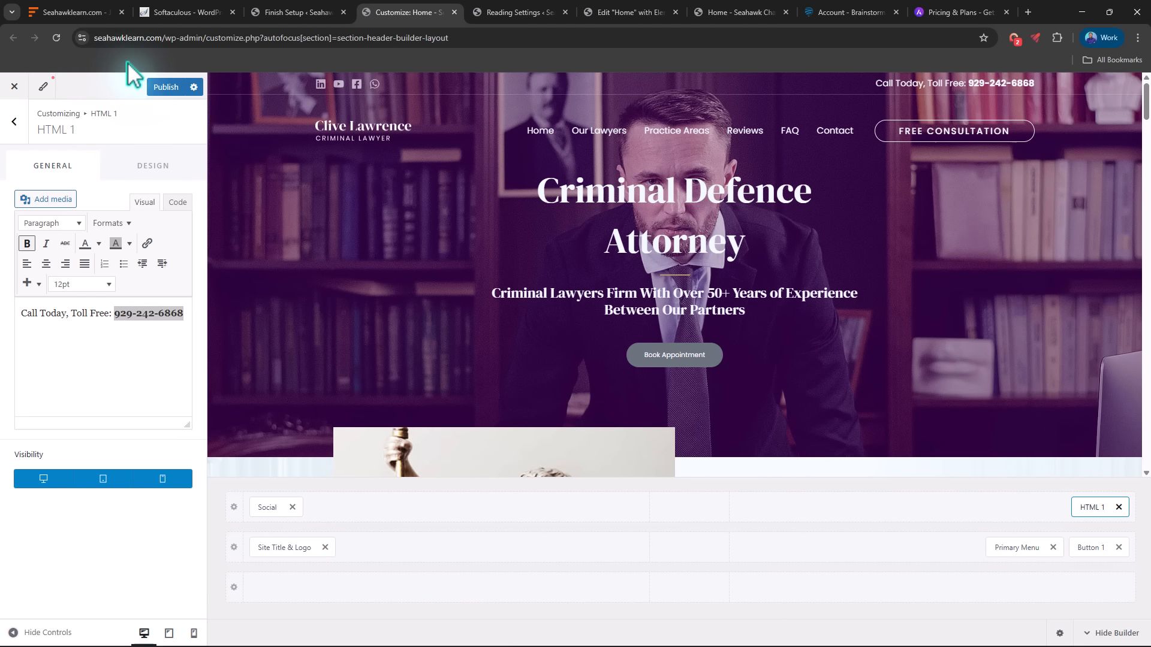
Publish the header changes and return to the Customizer's main settings list
{"action": "left_click", "coordinate": [167, 89]}
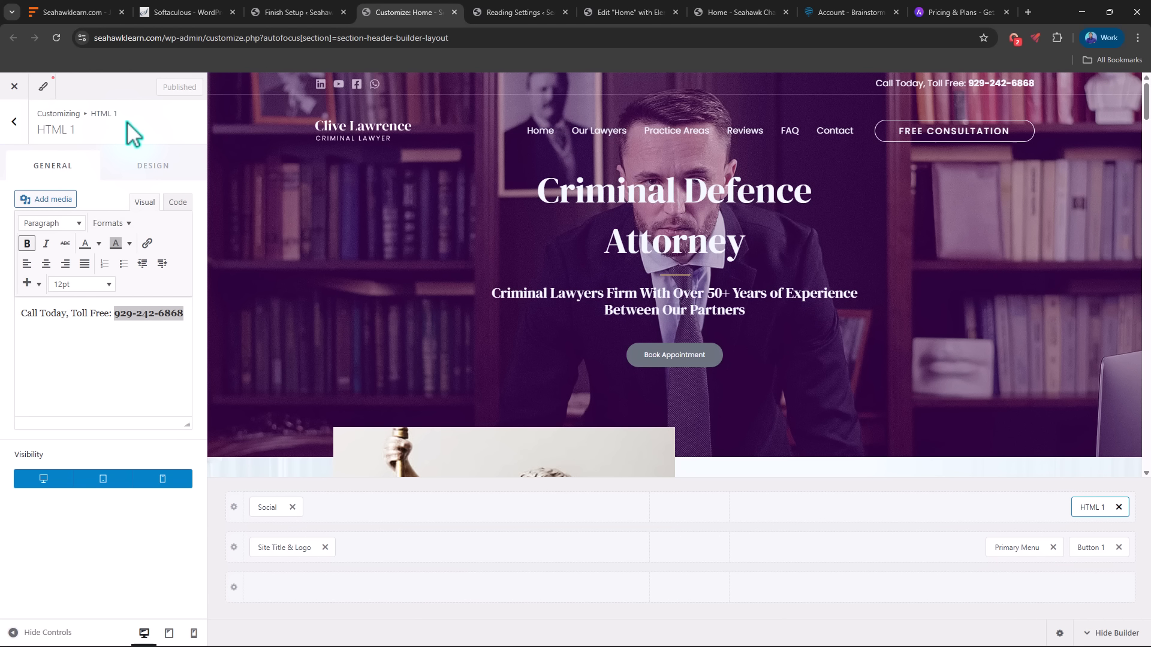
{"action": "left_click", "coordinate": [13, 120]}
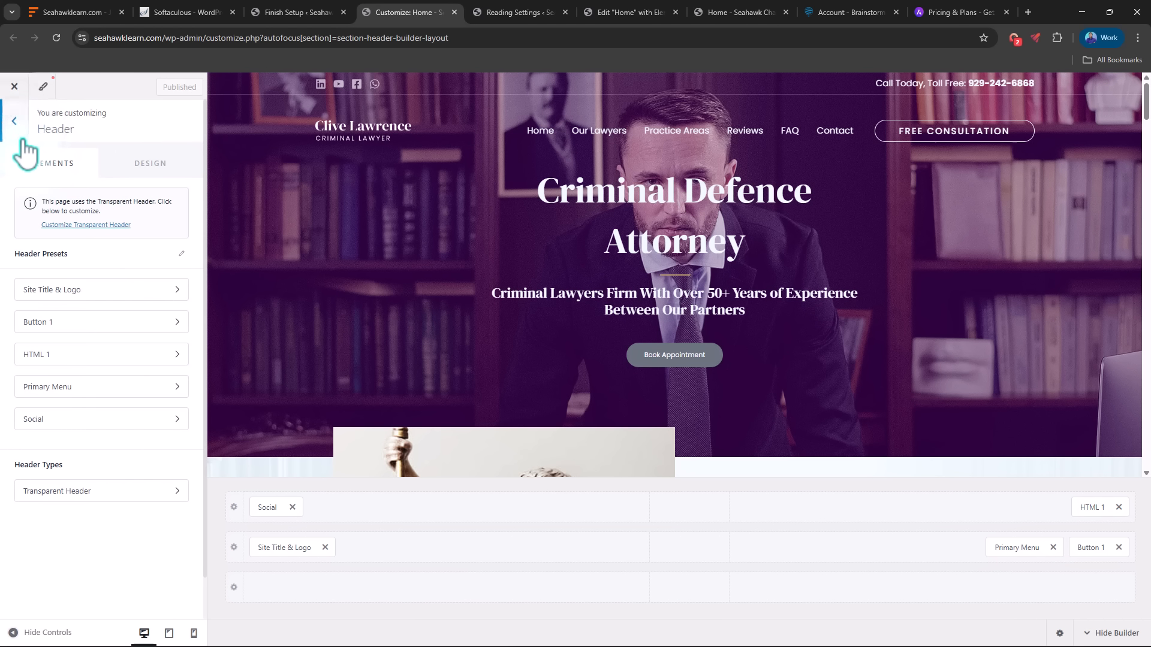
{"action": "left_click", "coordinate": [13, 122]}
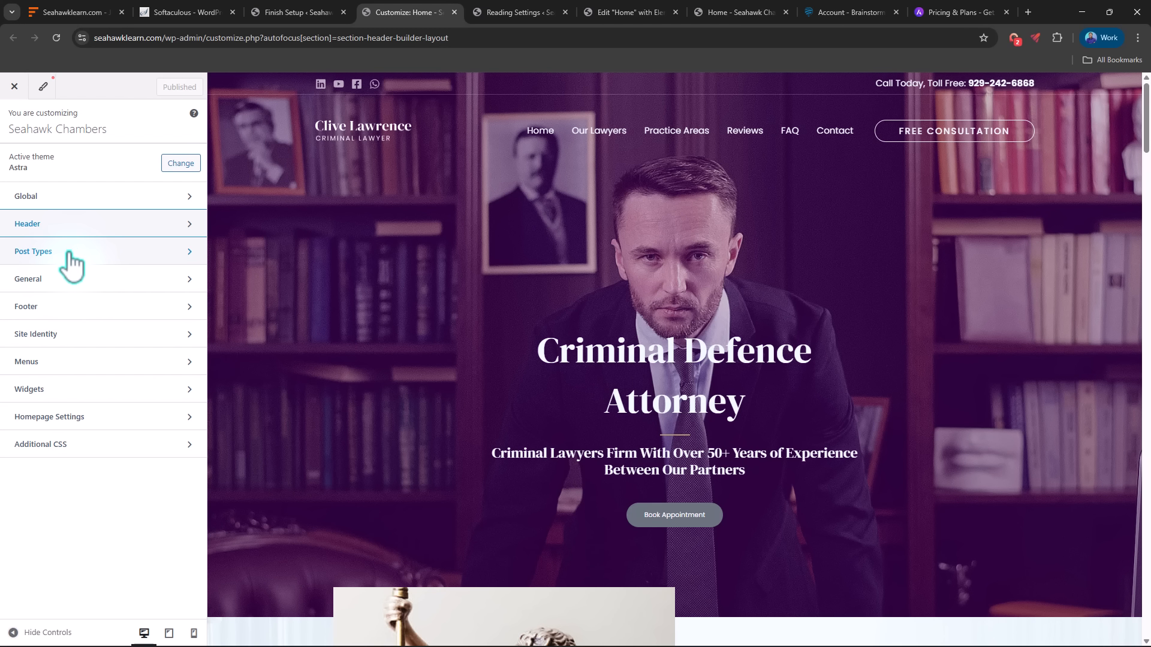
Examine the site's global Colors and Container settings and return to the main settings list
{"action": "left_click", "coordinate": [57, 200]}
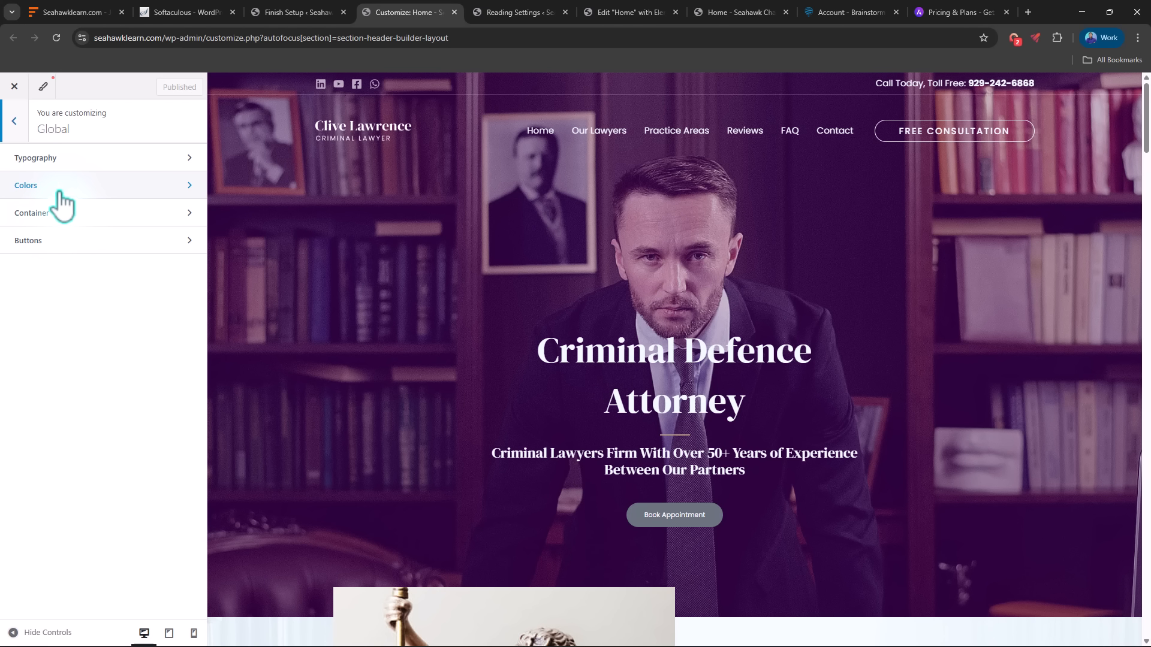
{"action": "left_click", "coordinate": [59, 187]}
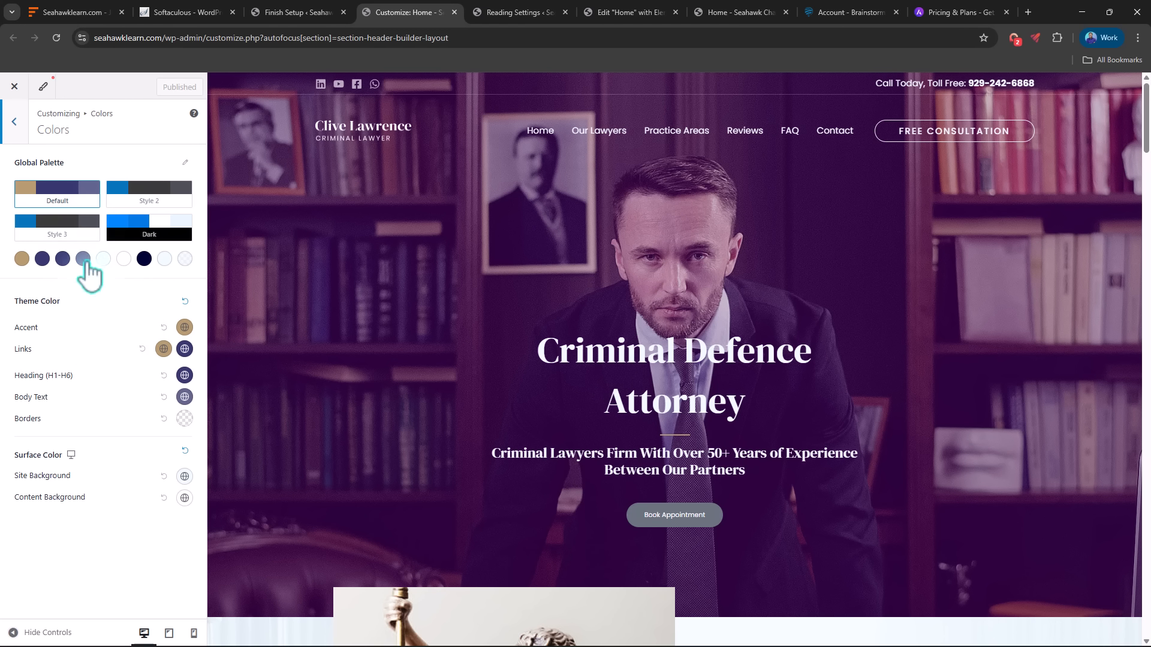
{"action": "left_click", "coordinate": [18, 135]}
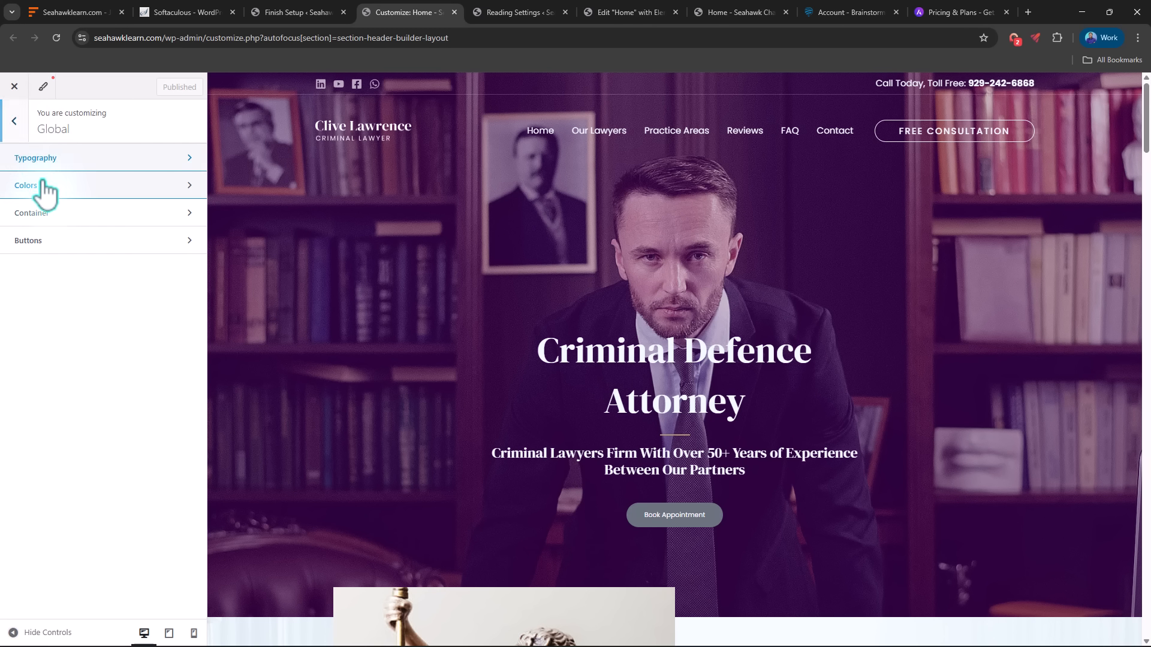
{"action": "left_click", "coordinate": [43, 214]}
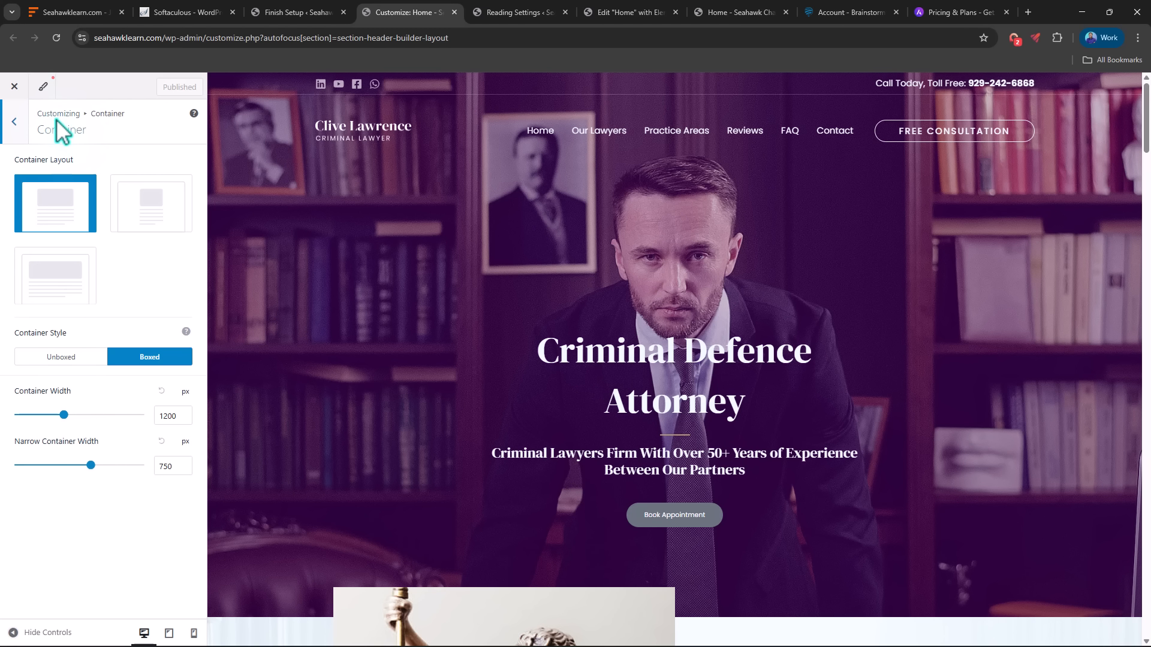
{"action": "left_click", "coordinate": [17, 133]}
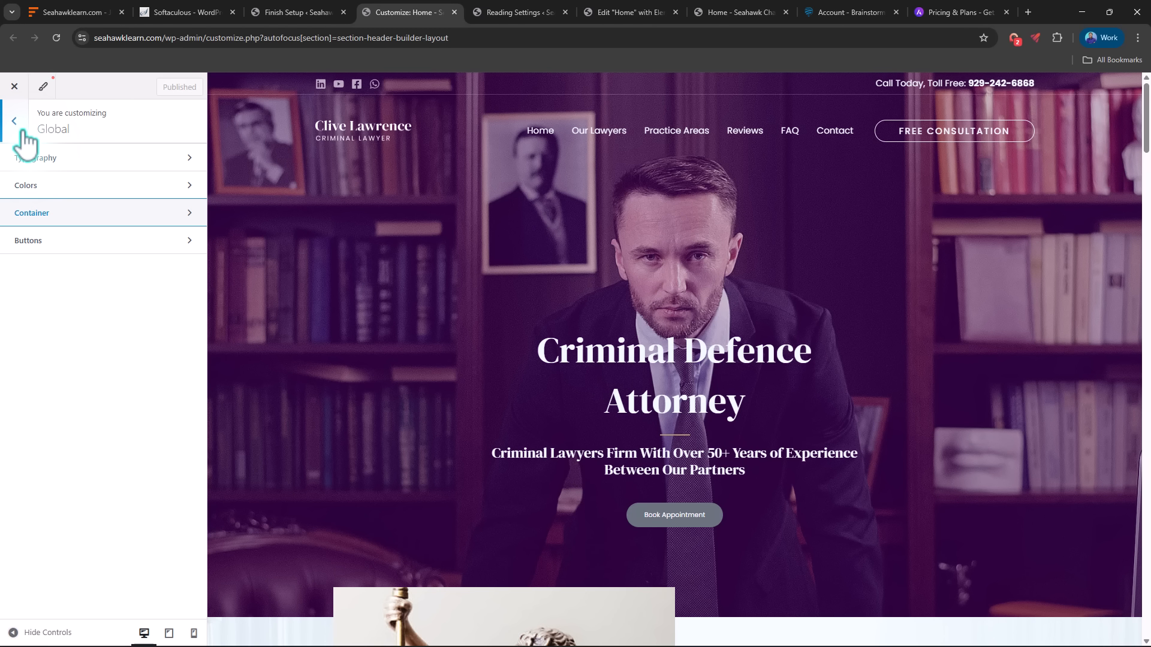
{"action": "left_click", "coordinate": [24, 131]}
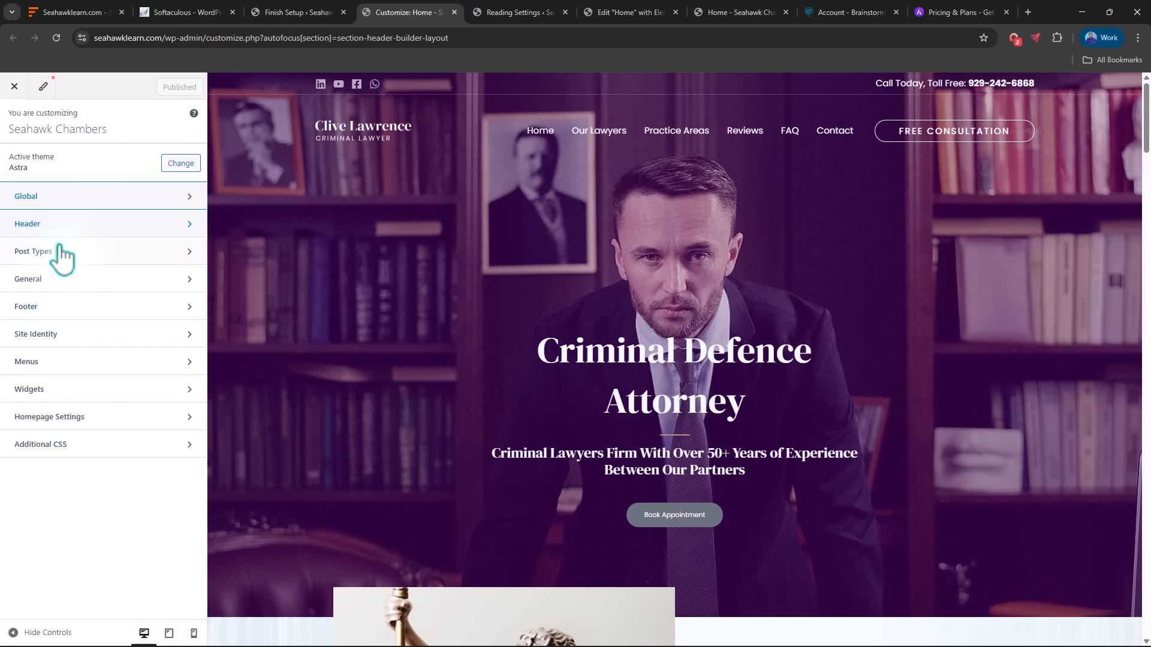
Open the Footer settings and remove "| Powered by [site_title]" from the footer's copyright text
{"action": "left_click", "coordinate": [48, 308]}
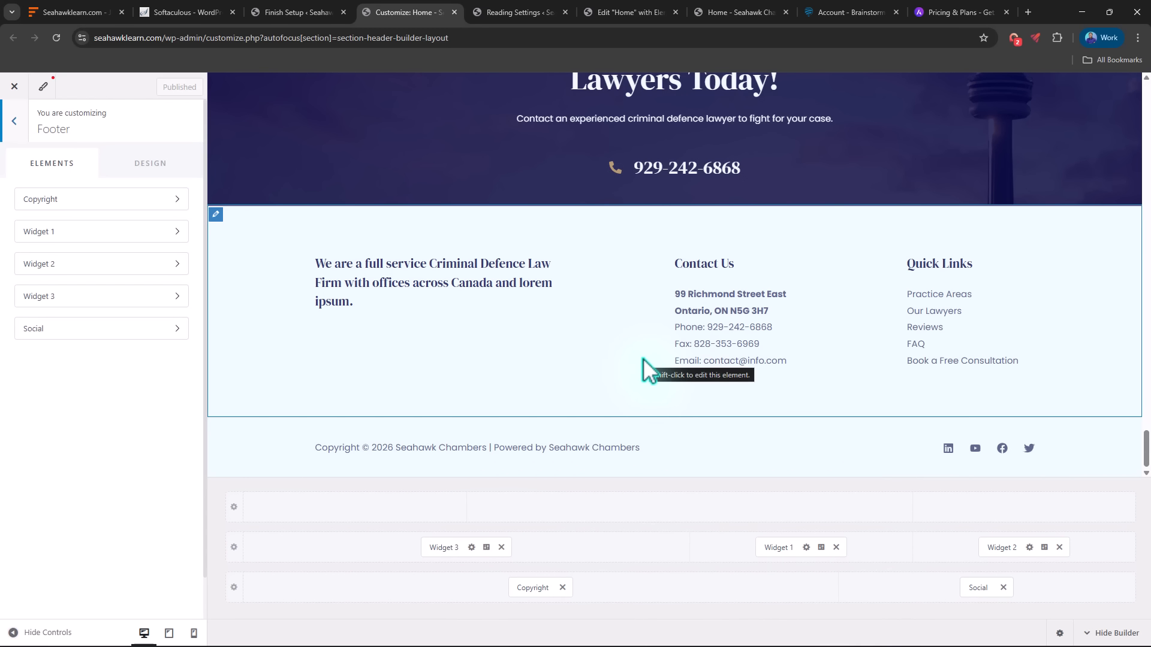
{"action": "scroll", "coordinate": [650, 370], "scroll_direction": "up", "scroll_amount": 2}
{"action": "scroll", "coordinate": [649, 370], "scroll_direction": "down", "scroll_amount": 2}
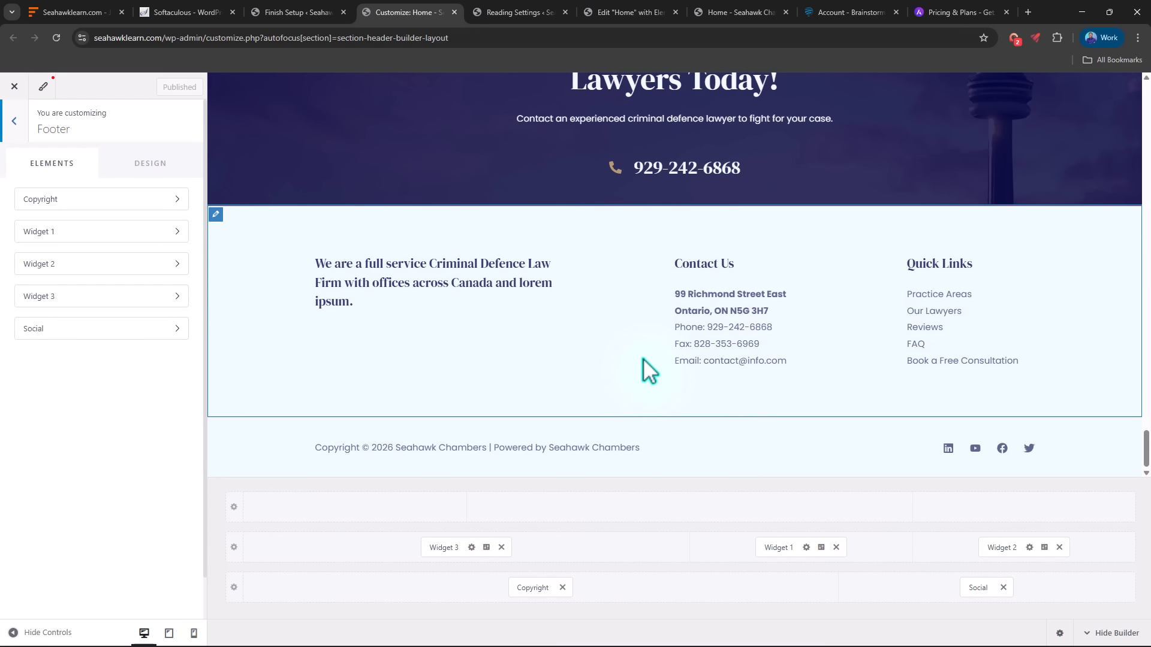
{"action": "left_click", "coordinate": [533, 588]}
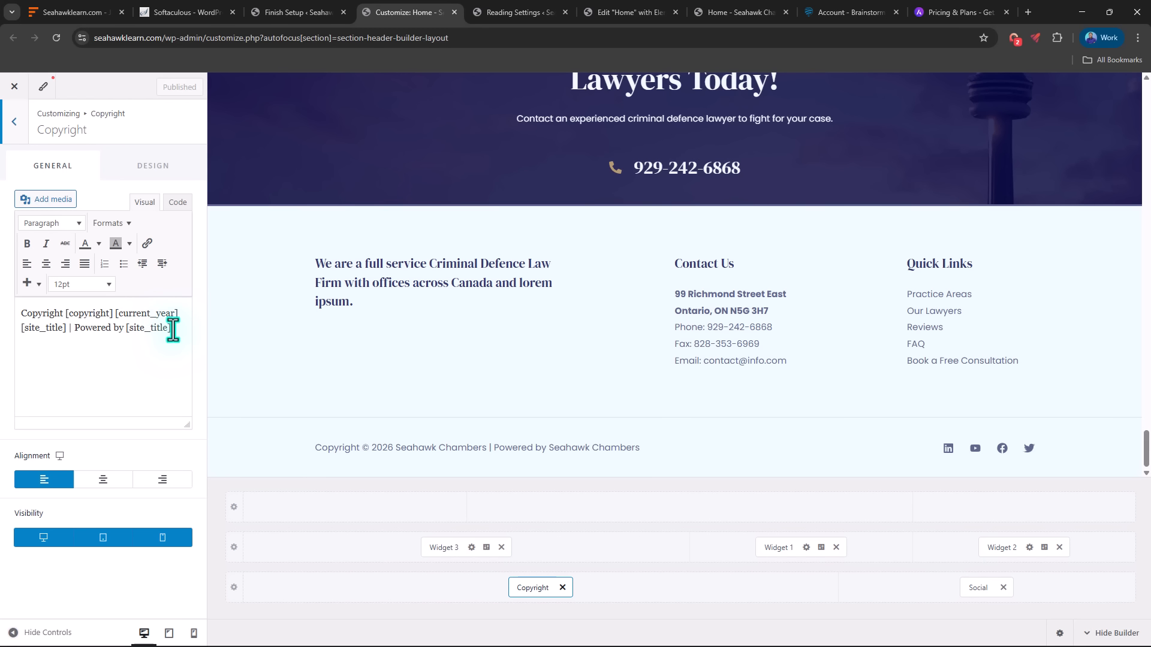
{"action": "left_click_drag", "start_coordinate": [173, 330], "coordinate": [69, 330]}
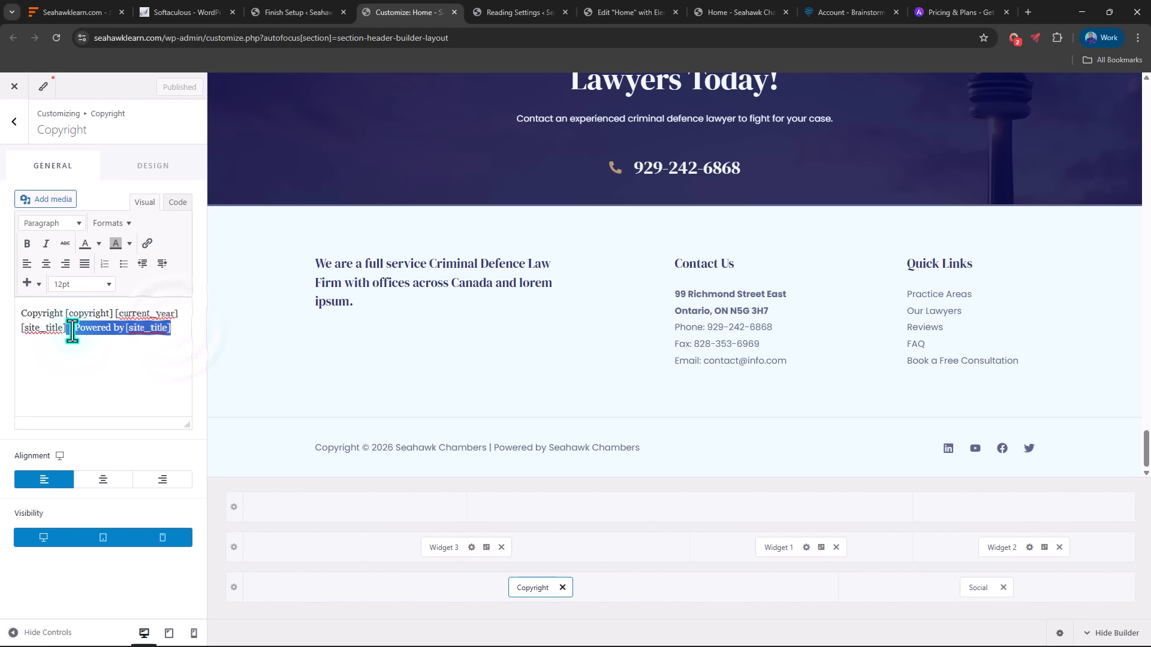
{"action": "key", "text": "BackSpace"}
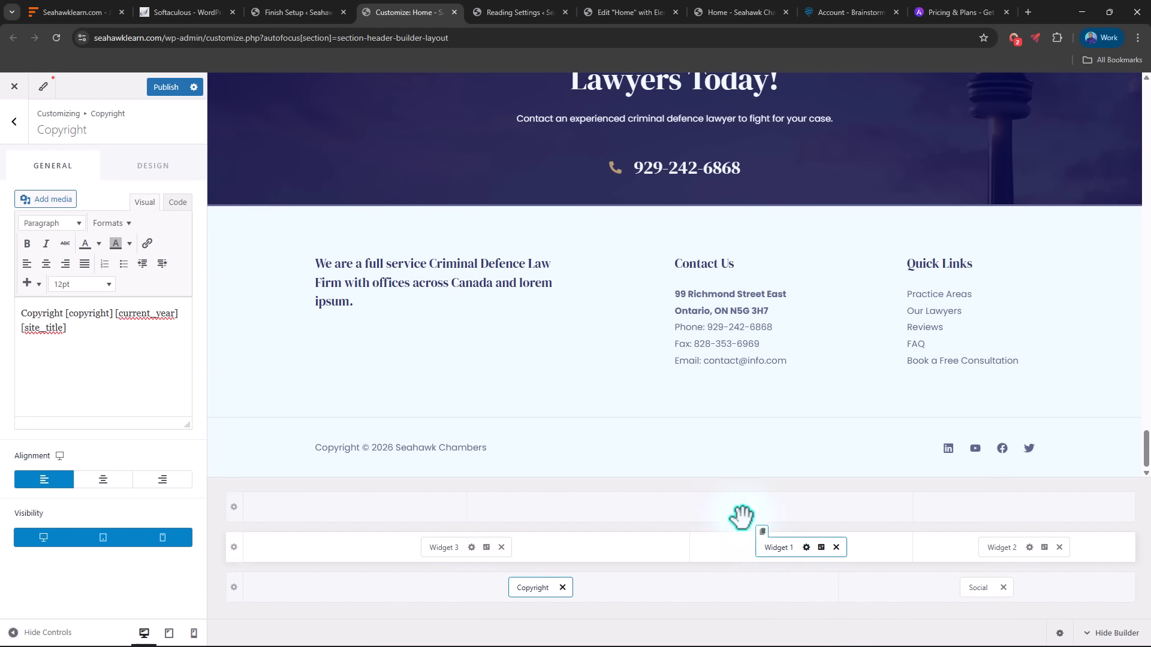
Open the footer's Contact Us widget, dismiss the block widgets introduction and inspect its editable address and email text
{"action": "left_click", "coordinate": [682, 265]}
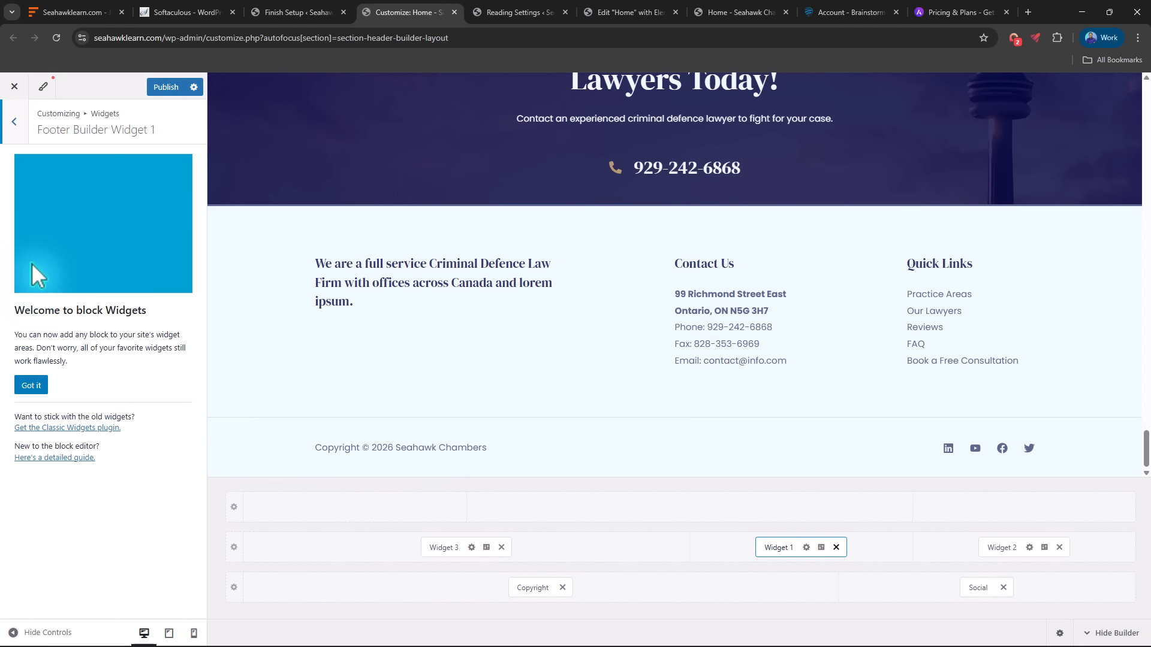
{"action": "left_click", "coordinate": [30, 385]}
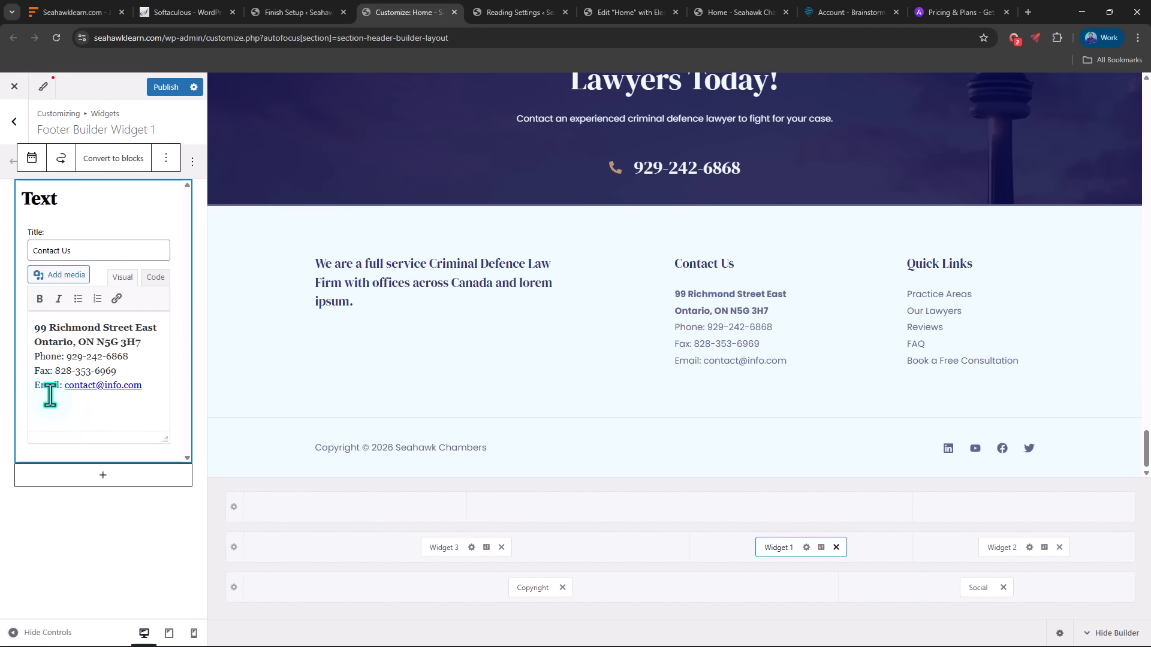
{"action": "left_click", "coordinate": [150, 386]}
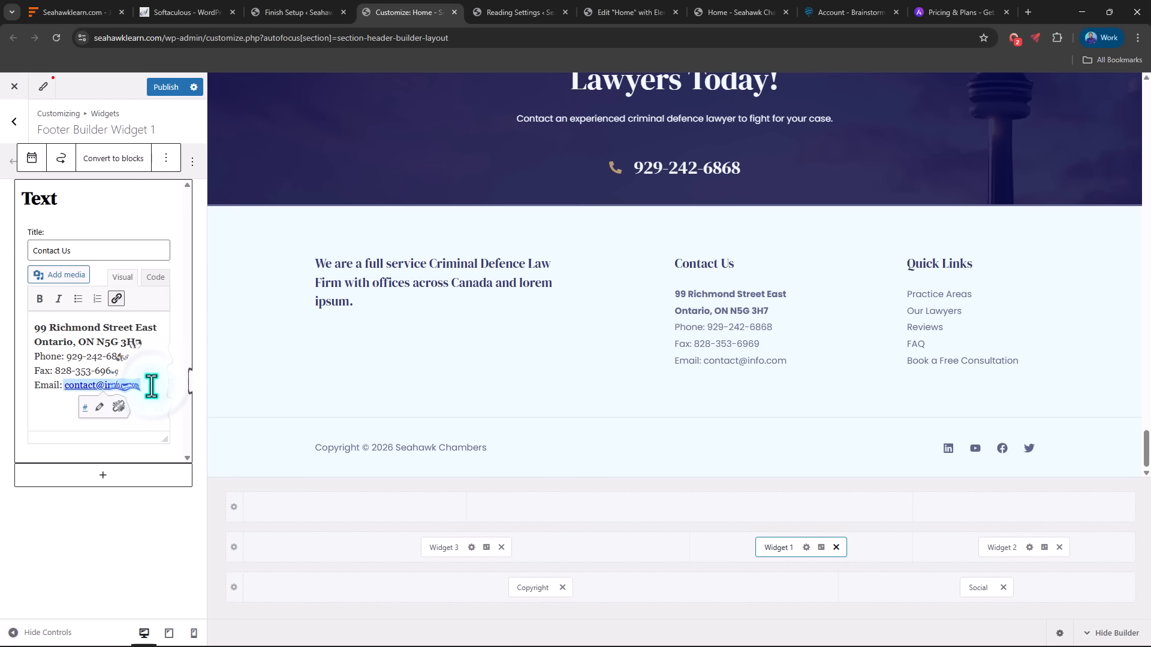
{"action": "left_click", "coordinate": [128, 327]}
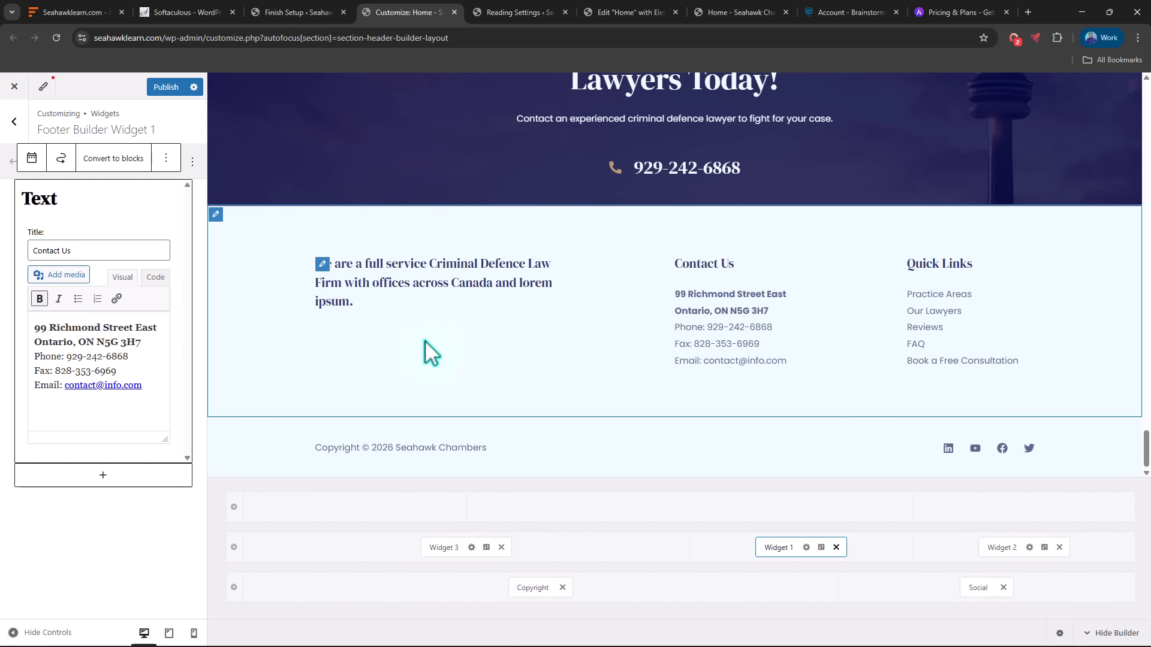
Look back up through the Home page preview to the client reviews and switch to the Finish Setup checklist
{"action": "scroll", "coordinate": [701, 360], "scroll_direction": "up", "scroll_amount": 15}
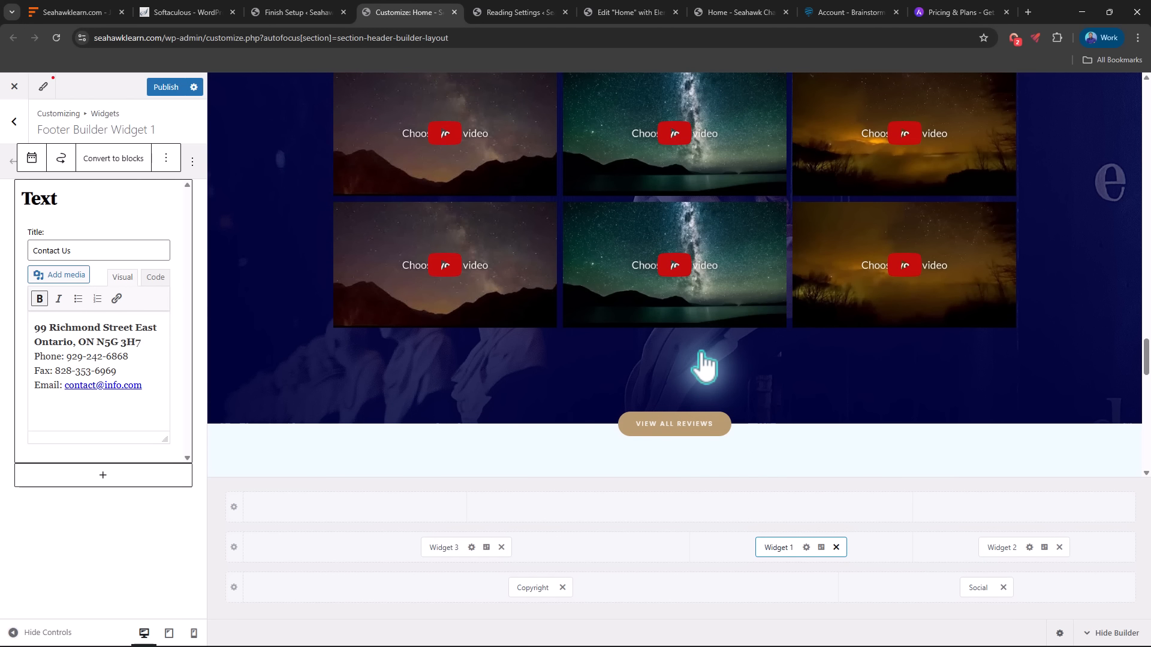
{"action": "scroll", "coordinate": [705, 366], "scroll_direction": "up", "scroll_amount": 6}
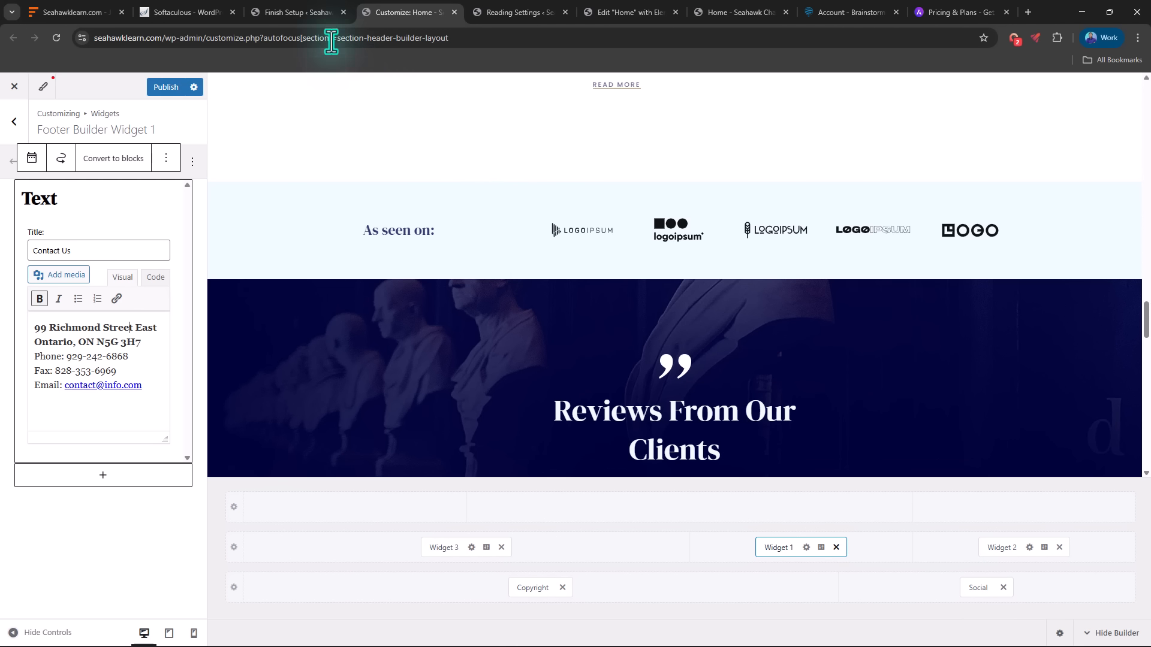
{"action": "left_click", "coordinate": [299, 13]}
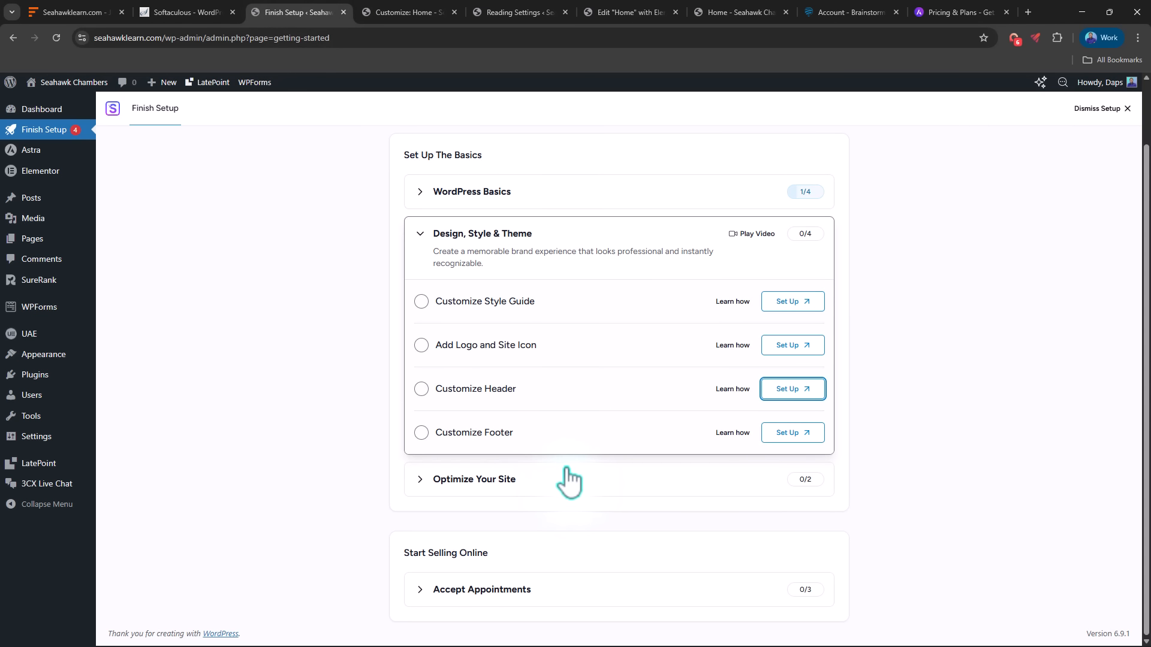
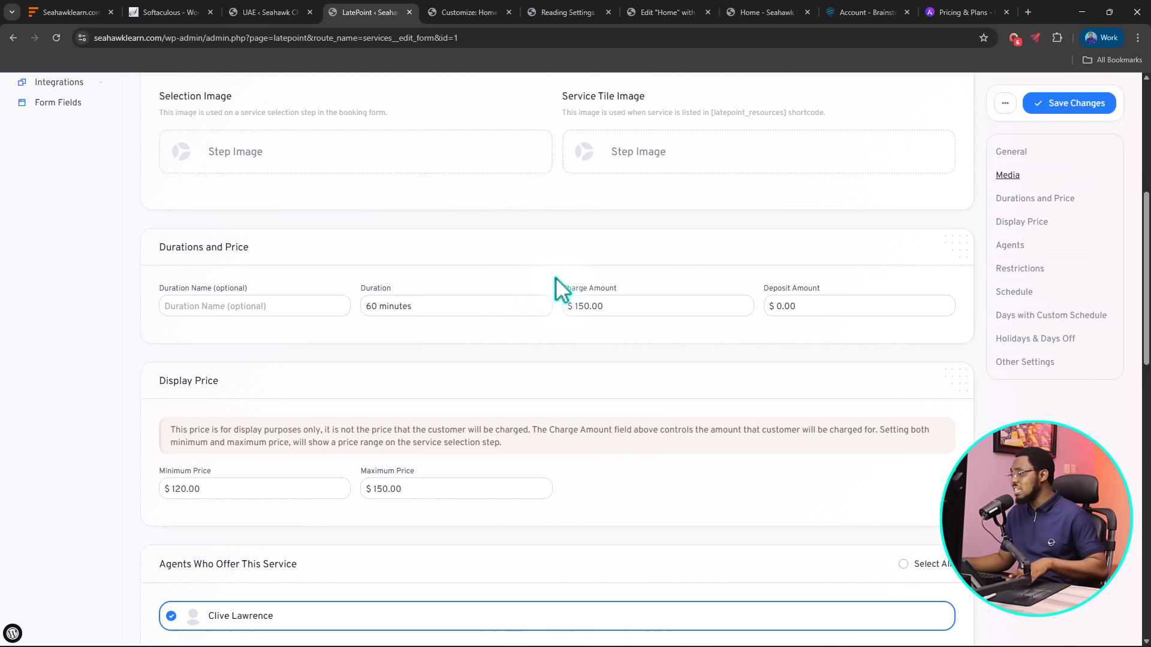
Review the Domestic Assault service's pricing, agents, booking restrictions, schedules and other settings, and save the service
{"action": "scroll", "coordinate": [555, 278], "scroll_direction": "down", "scroll_amount": 2}
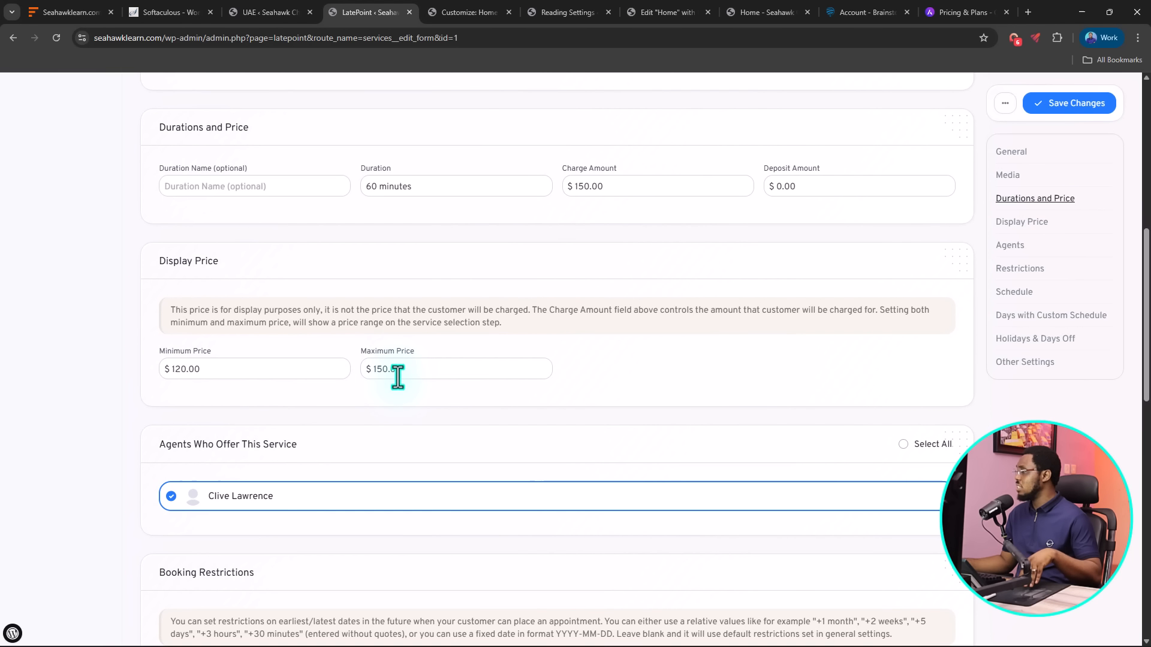
{"action": "scroll", "coordinate": [401, 375], "scroll_direction": "down", "scroll_amount": 3}
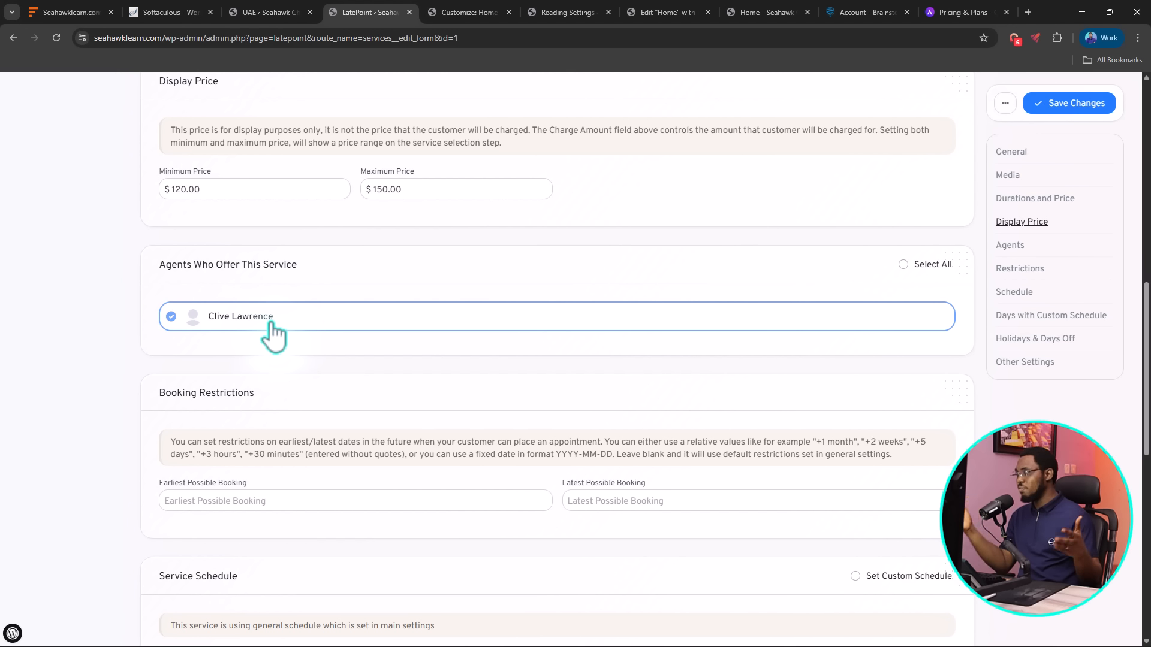
{"action": "scroll", "coordinate": [411, 321], "scroll_direction": "down", "scroll_amount": 3}
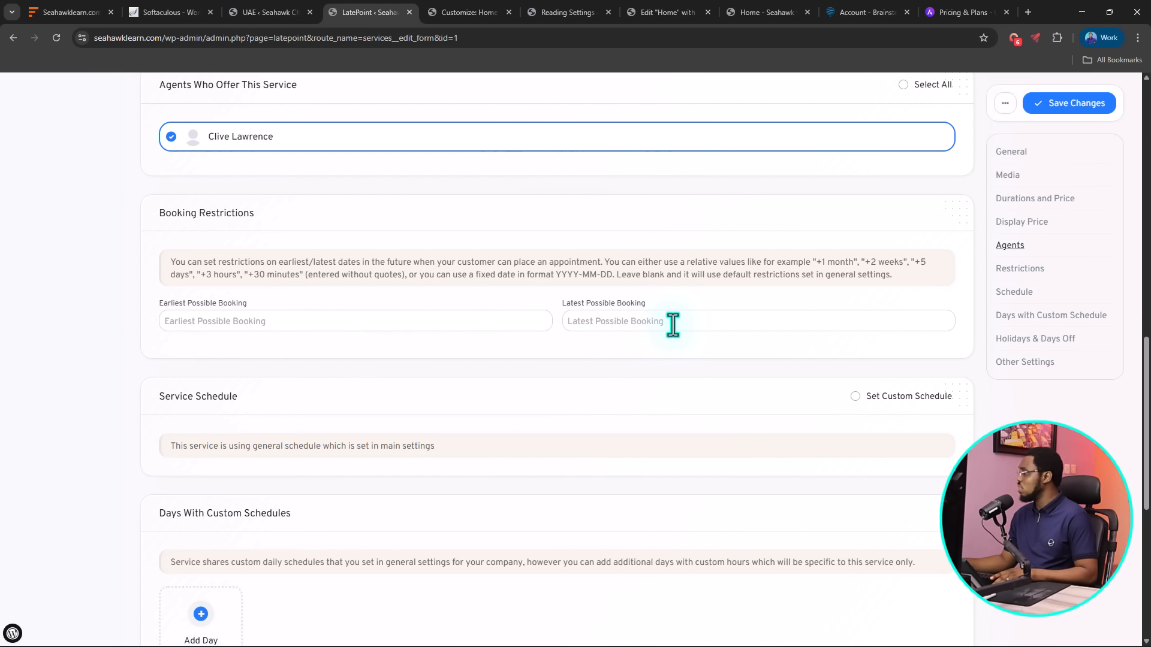
{"action": "scroll", "coordinate": [675, 326], "scroll_direction": "down", "scroll_amount": 3}
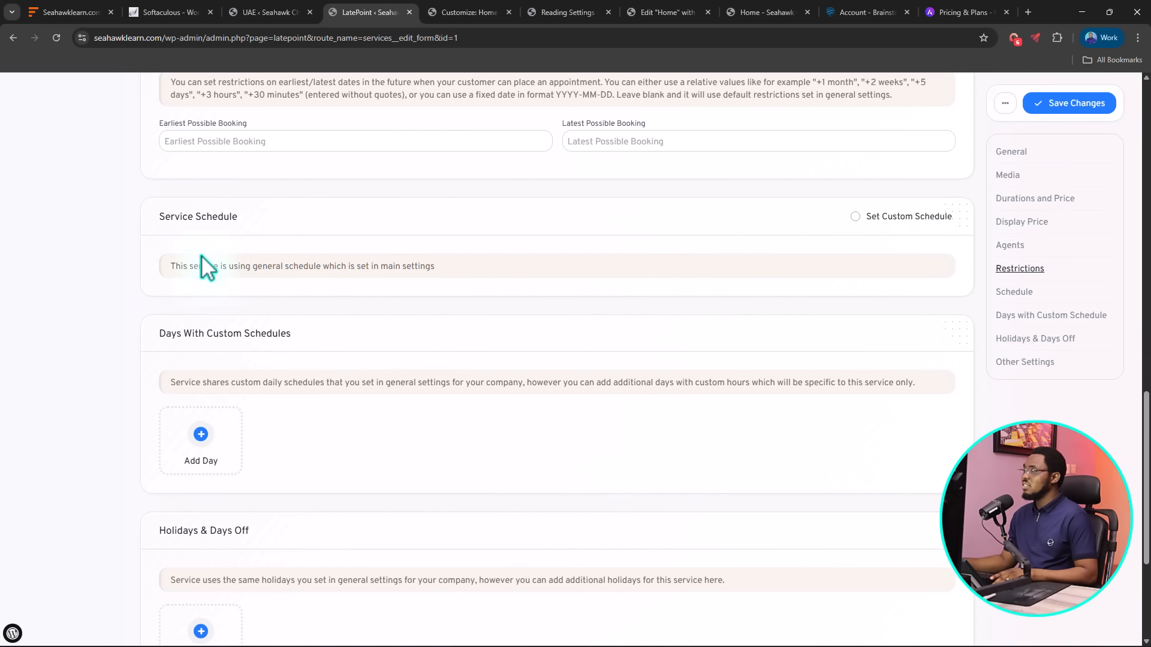
{"action": "scroll", "coordinate": [422, 259], "scroll_direction": "down", "scroll_amount": 2}
{"action": "scroll", "coordinate": [422, 259], "scroll_direction": "down", "scroll_amount": 1}
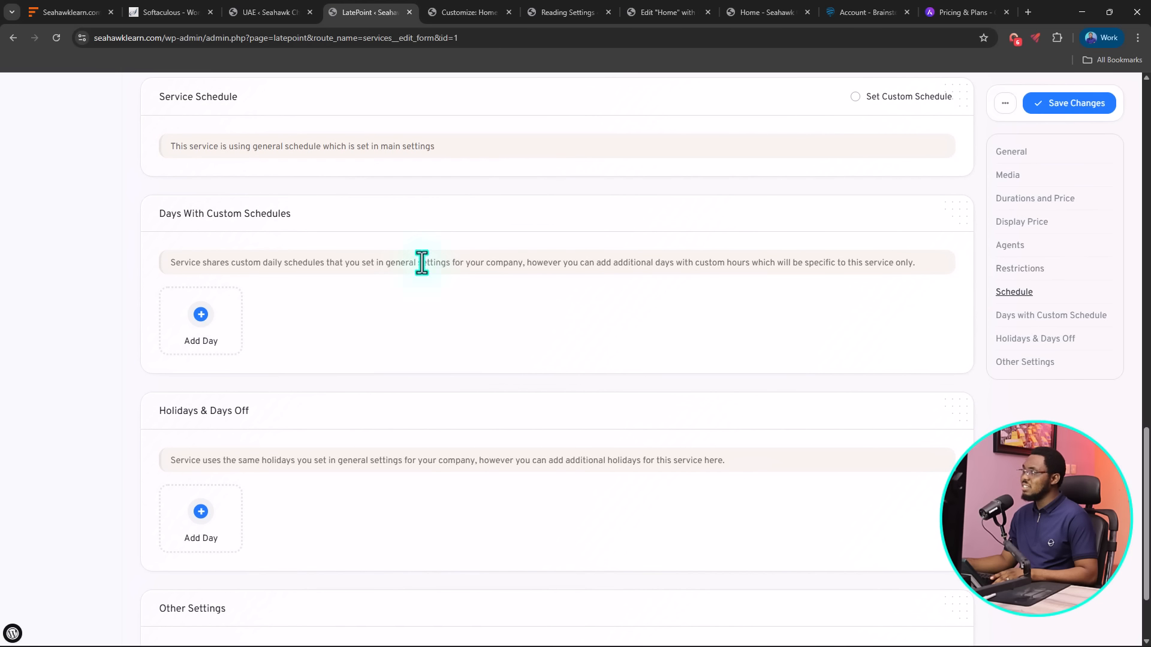
{"action": "scroll", "coordinate": [340, 243], "scroll_direction": "down", "scroll_amount": 2}
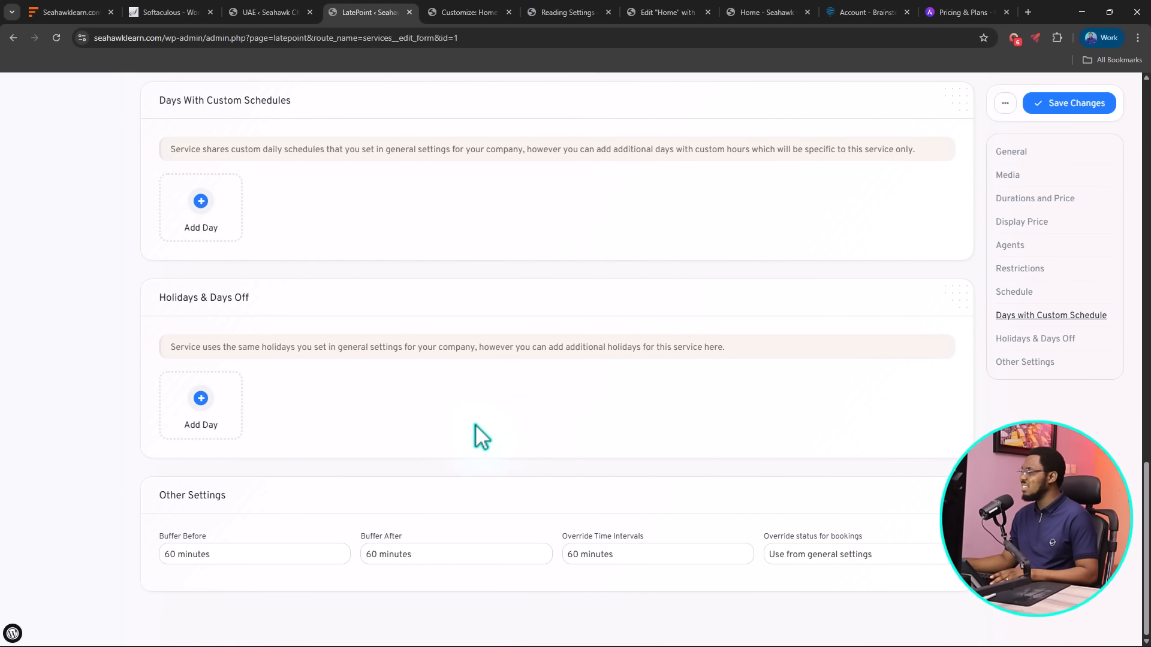
{"action": "scroll", "coordinate": [530, 419], "scroll_direction": "up", "scroll_amount": 15}
{"action": "scroll", "coordinate": [528, 416], "scroll_direction": "up", "scroll_amount": 6}
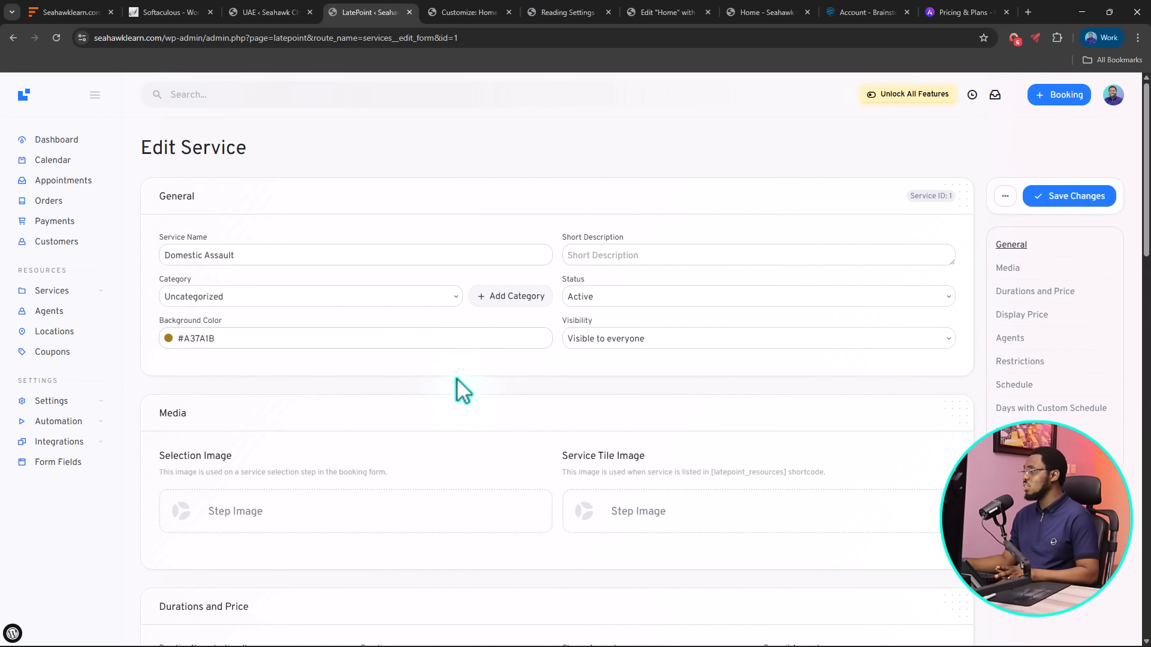
{"action": "left_click", "coordinate": [1060, 198]}
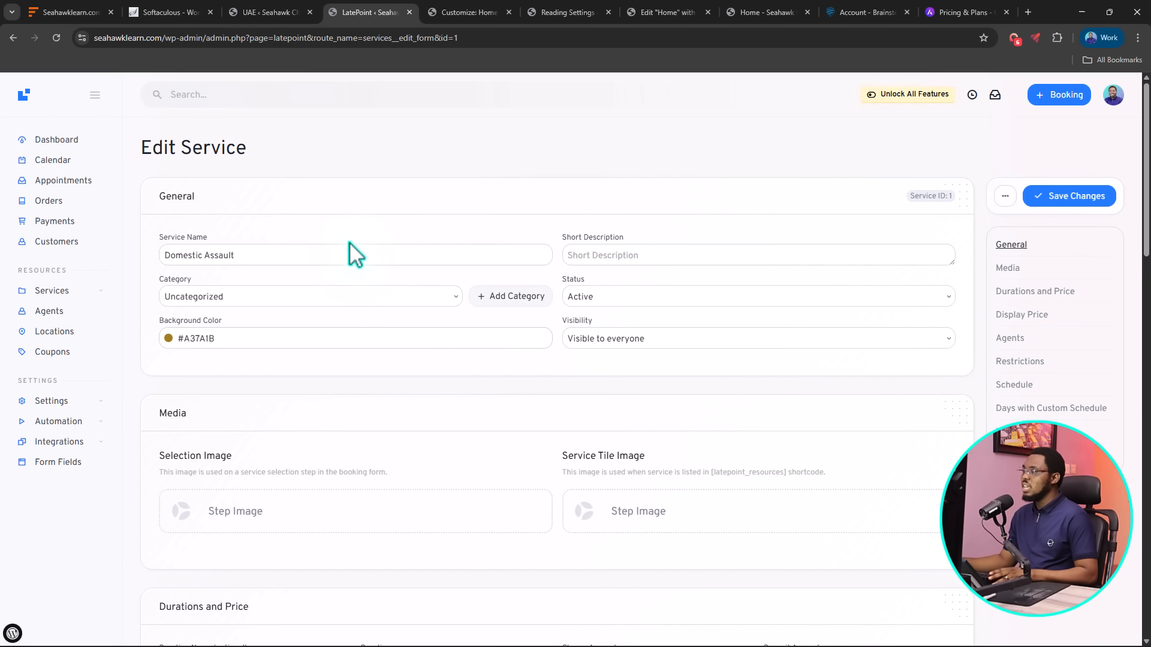
Start a new service from the Services list and name it Free Consultation
{"action": "mouse_move", "coordinate": [83, 294]}
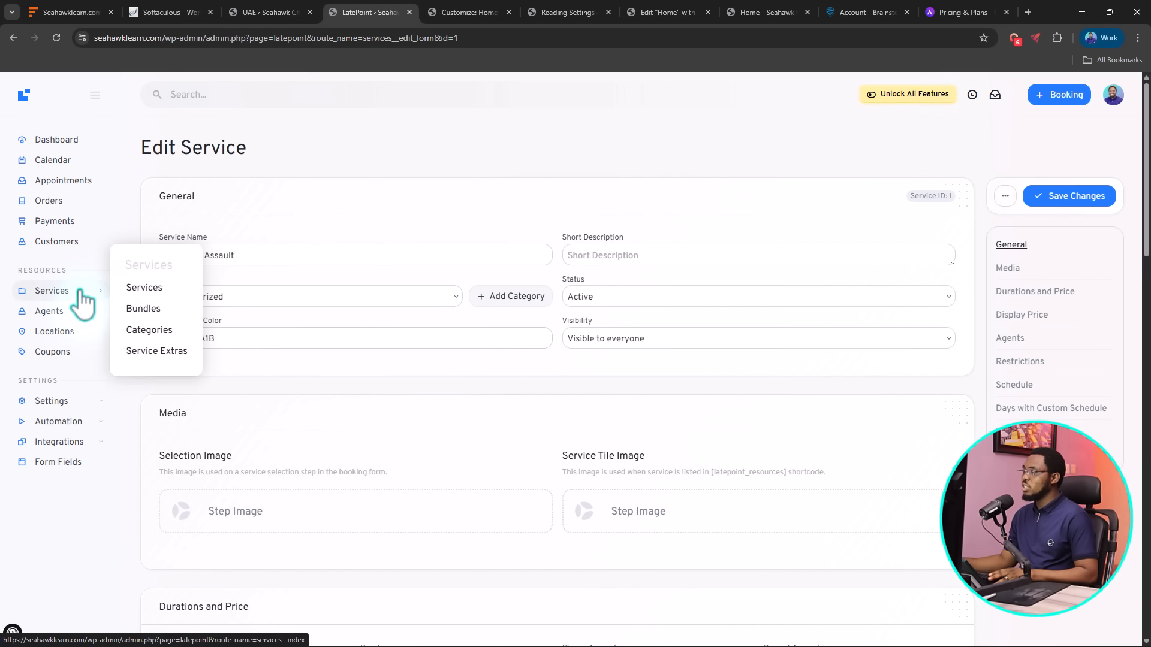
{"action": "left_click", "coordinate": [148, 289]}
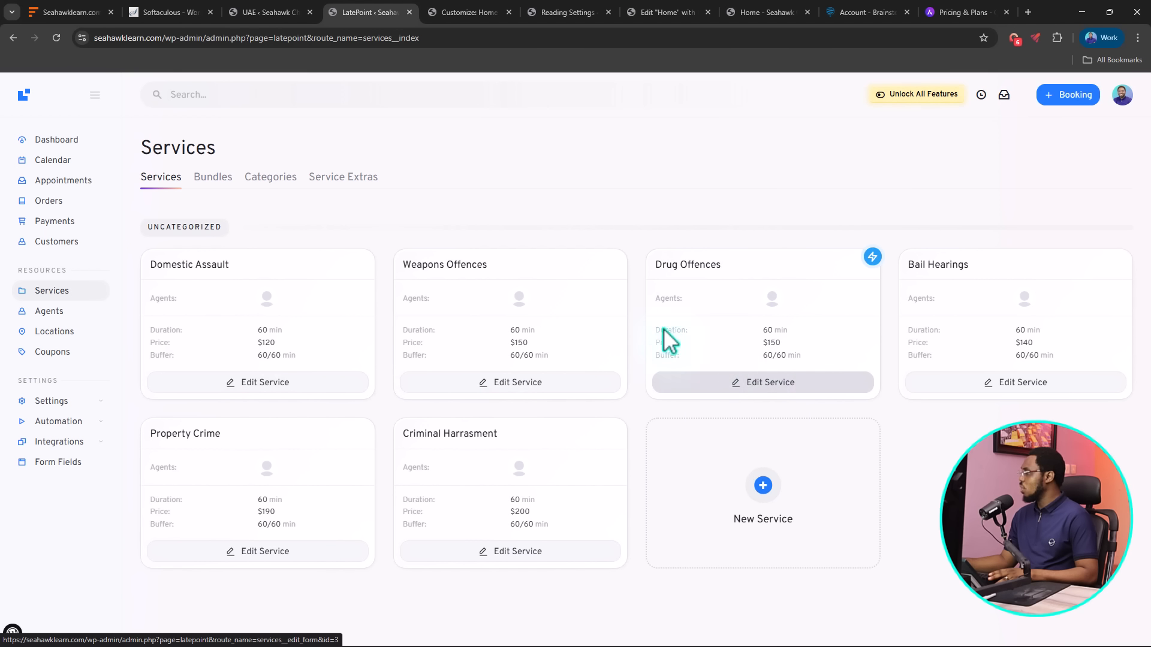
{"action": "left_click", "coordinate": [765, 487]}
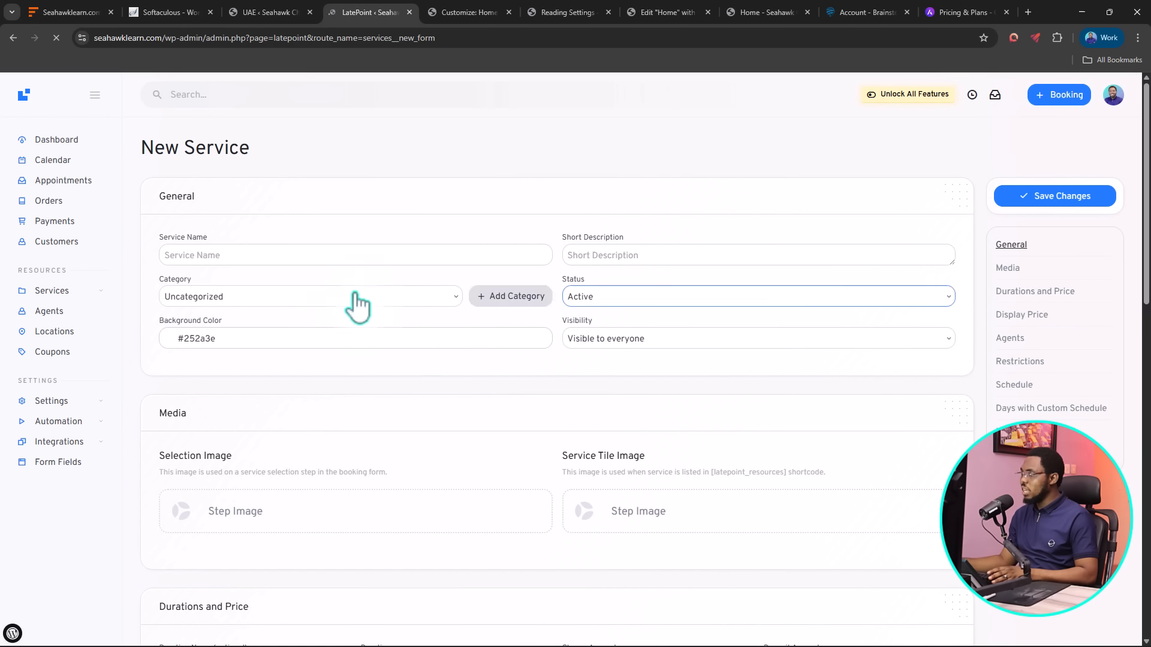
{"action": "left_click", "coordinate": [191, 257]}
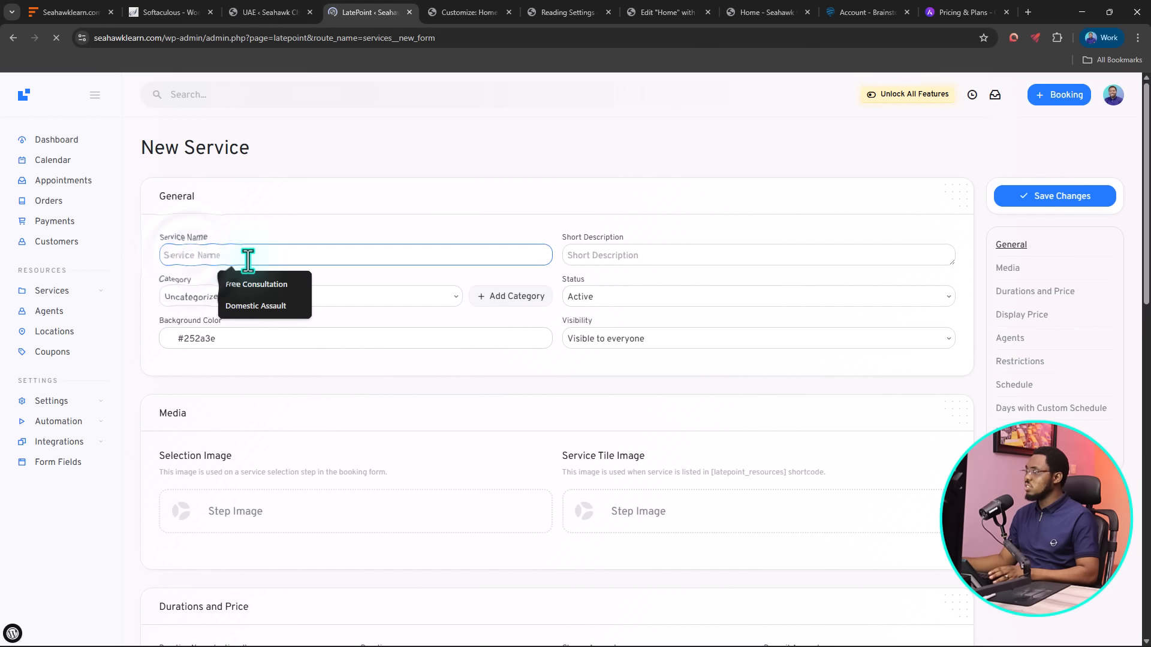
{"action": "left_click", "coordinate": [278, 284]}
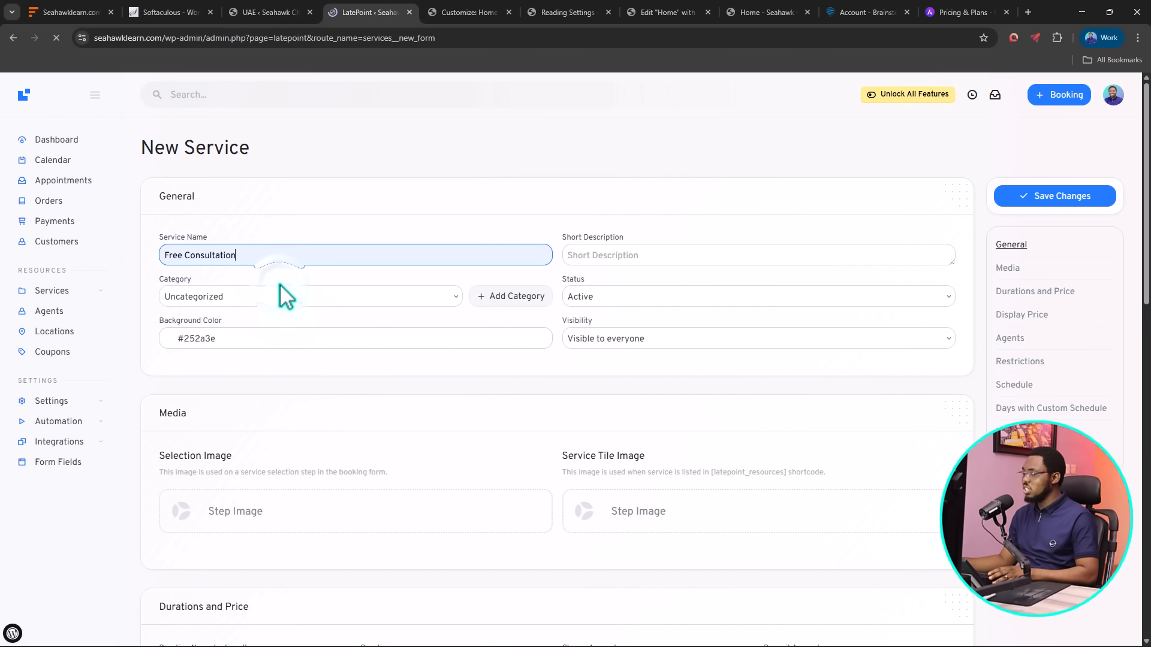
{"action": "left_click", "coordinate": [599, 255]}
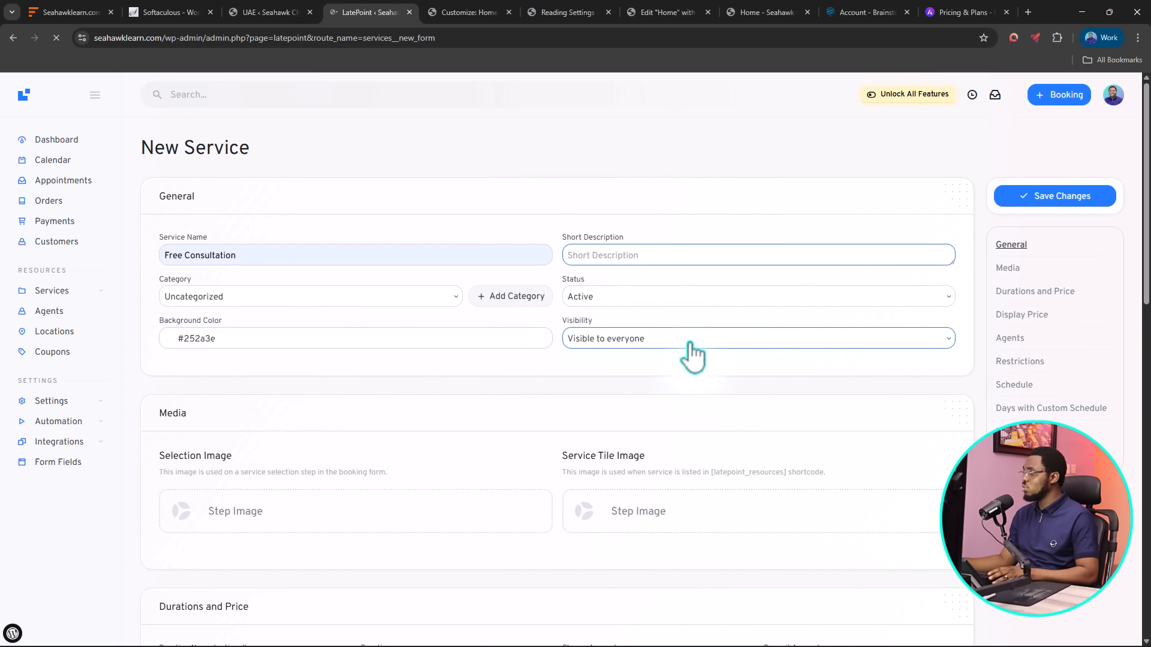
Set the Free Consultation service's duration to 30 minutes
{"action": "scroll", "coordinate": [693, 357], "scroll_direction": "down", "scroll_amount": 7}
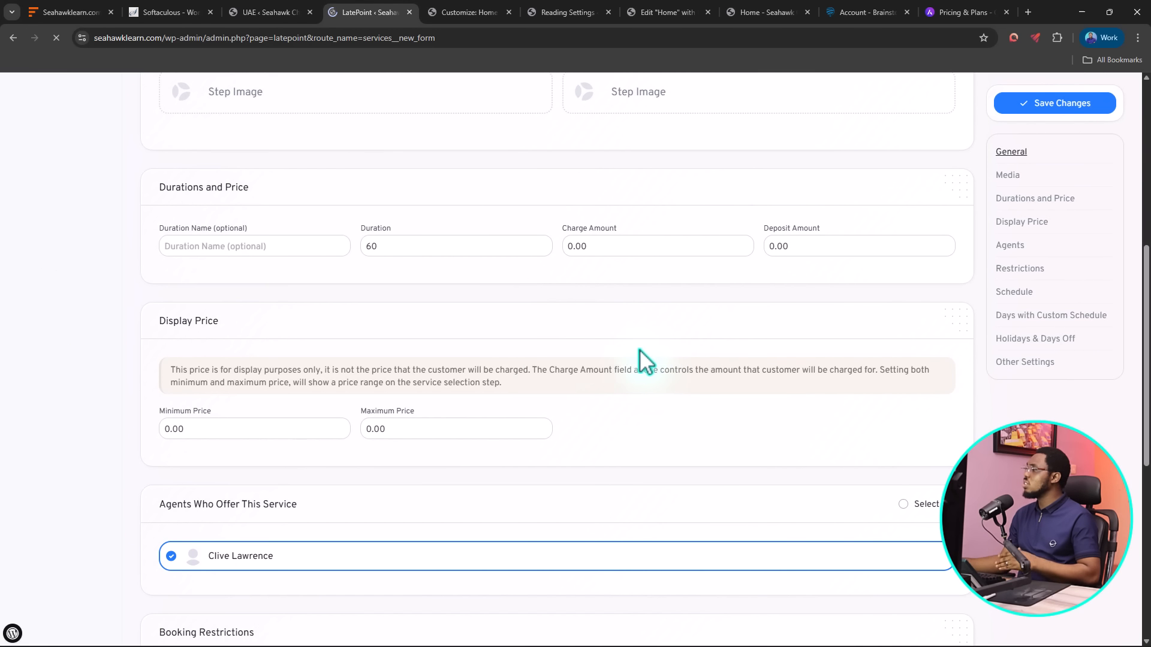
{"action": "left_click", "coordinate": [362, 247]}
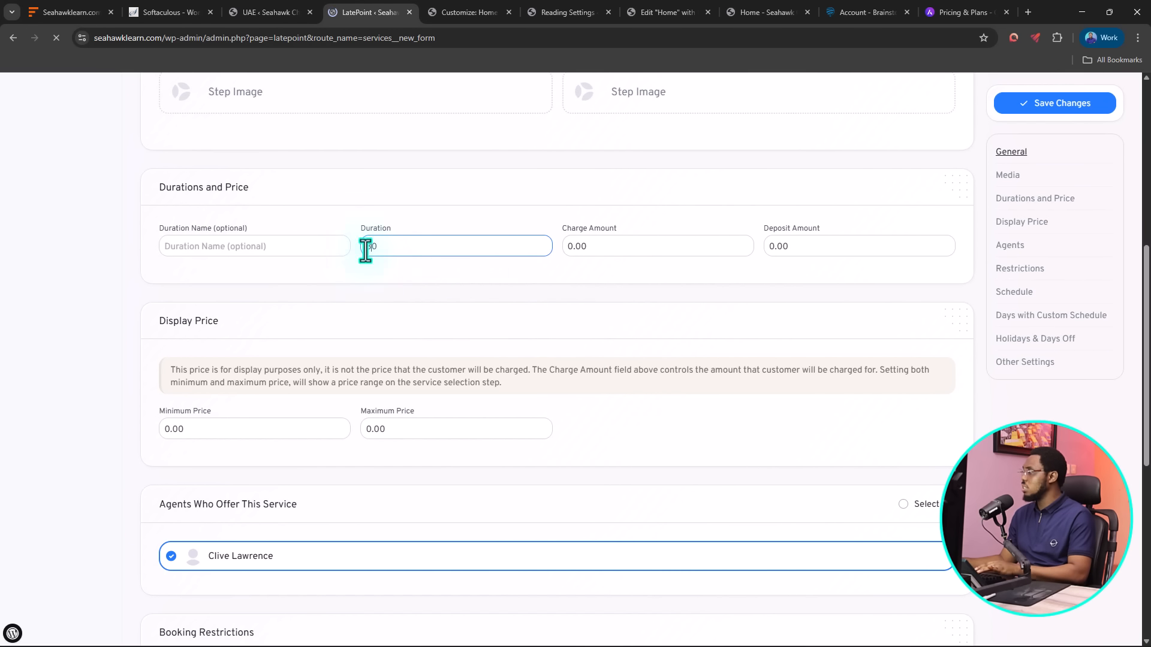
{"action": "key", "text": "Delete"}
{"action": "type", "text": "3"}
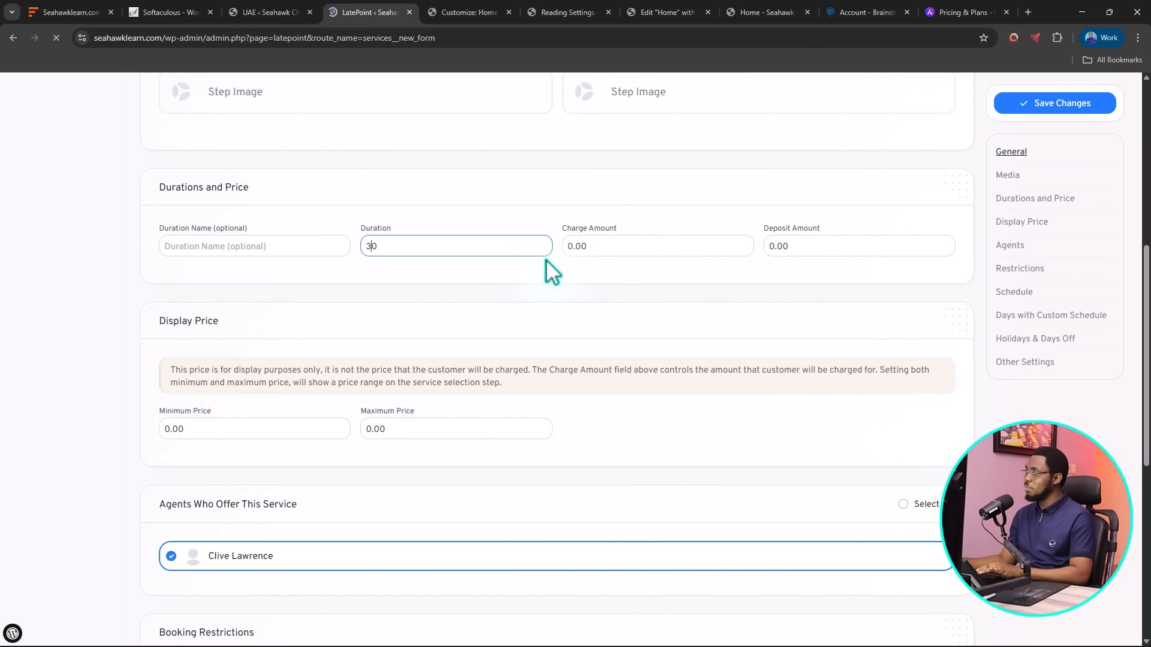
Copy the "+1 month" example from the Booking Restrictions note into the Latest Possible Booking setting
{"action": "scroll", "coordinate": [621, 418], "scroll_direction": "down", "scroll_amount": 7}
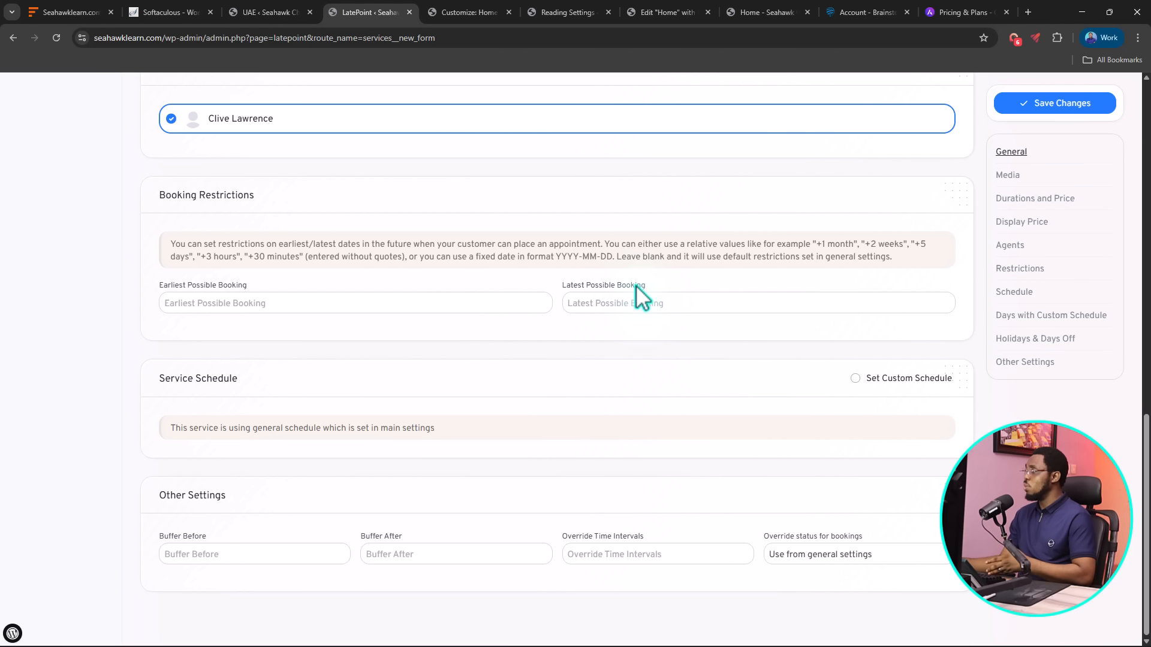
{"action": "left_click_drag", "start_coordinate": [855, 244], "coordinate": [816, 245]}
{"action": "right_click", "coordinate": [826, 242]}
{"action": "left_click", "coordinate": [844, 257]}
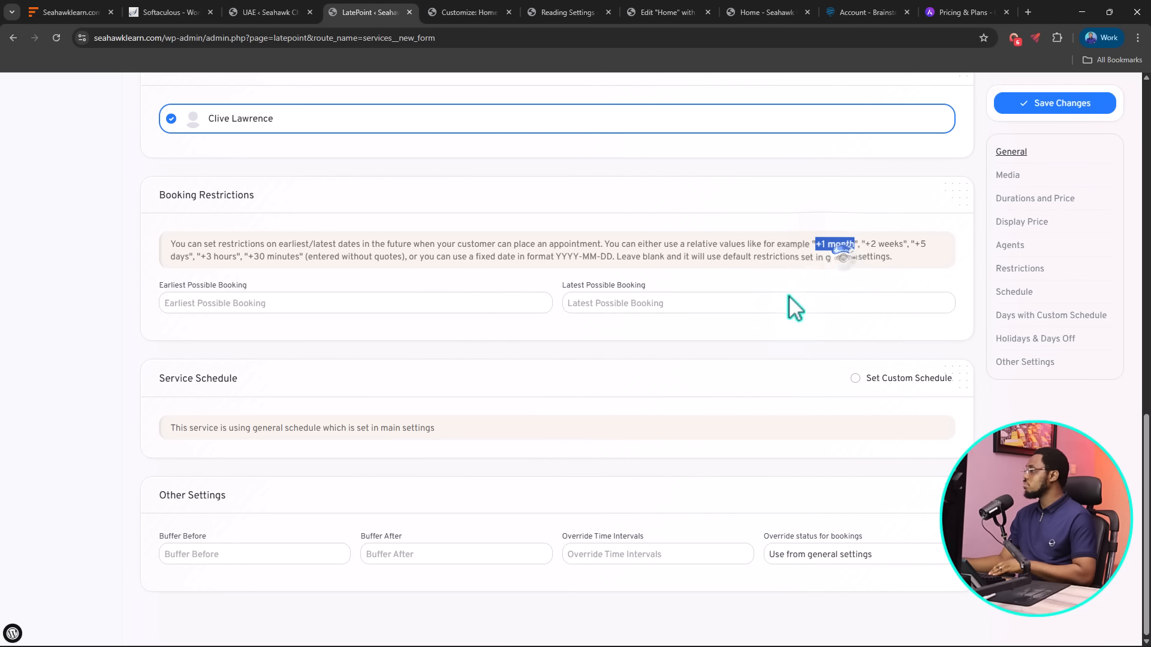
{"action": "left_click", "coordinate": [582, 303]}
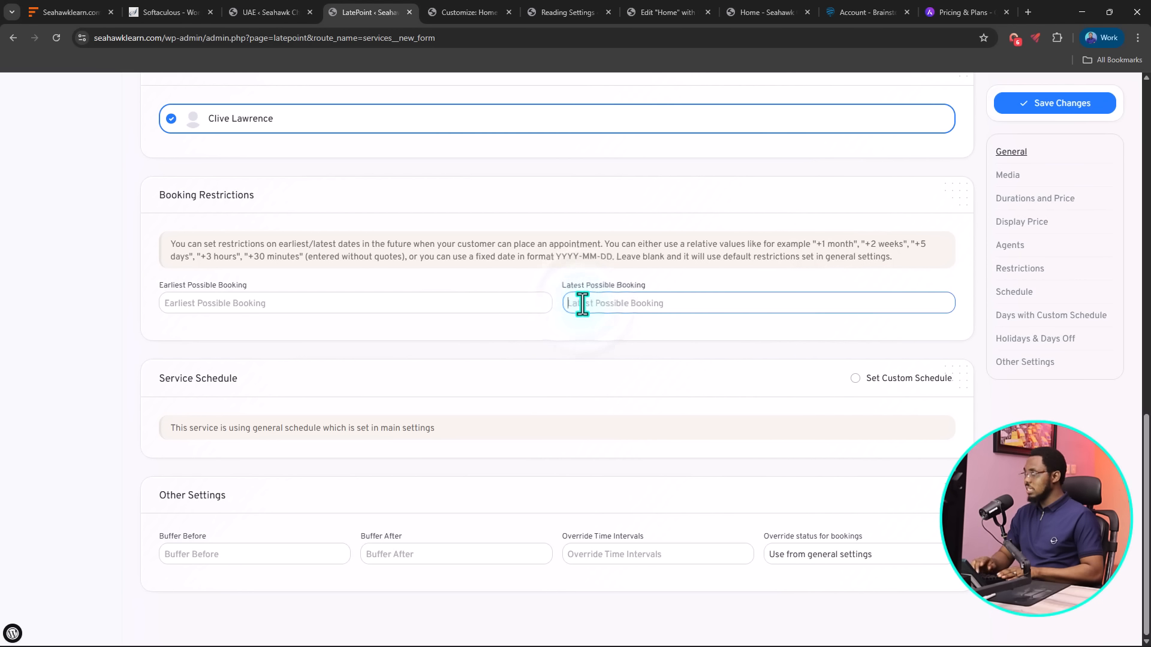
{"action": "key", "text": "ctrl+v"}
Set the Earliest Possible Booking to "+24 hours" and try to save the Free Consultation service
{"action": "left_click", "coordinate": [213, 306]}
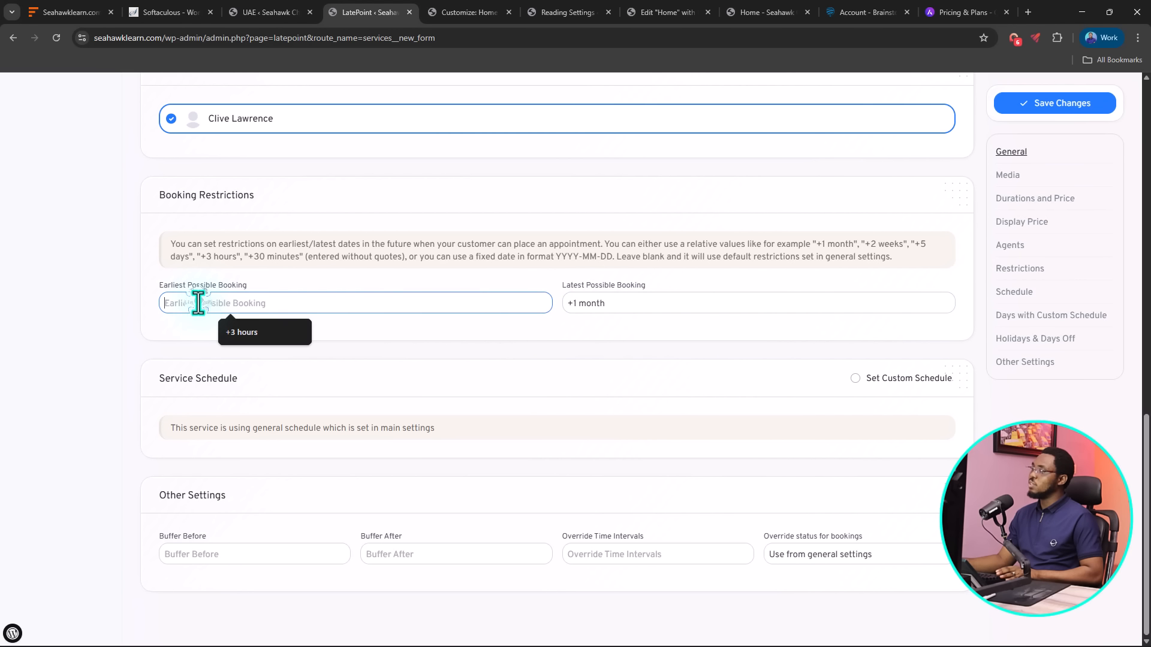
{"action": "left_click", "coordinate": [246, 333]}
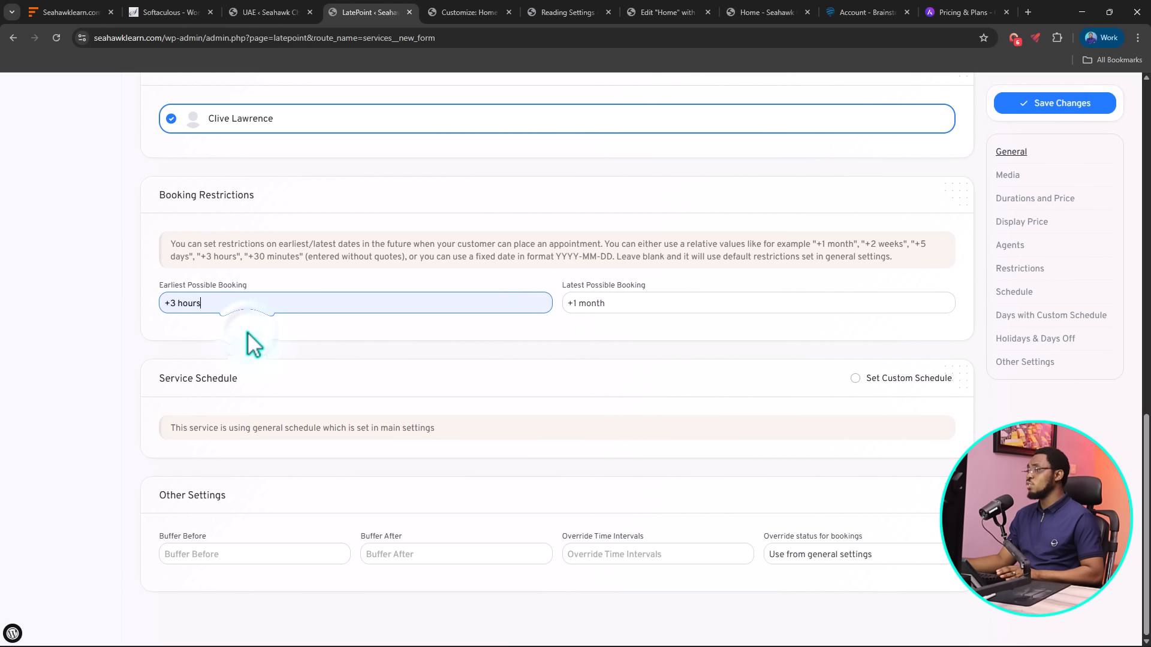
{"action": "left_click_drag", "start_coordinate": [177, 302], "coordinate": [170, 304]}
{"action": "type", "text": "24"}
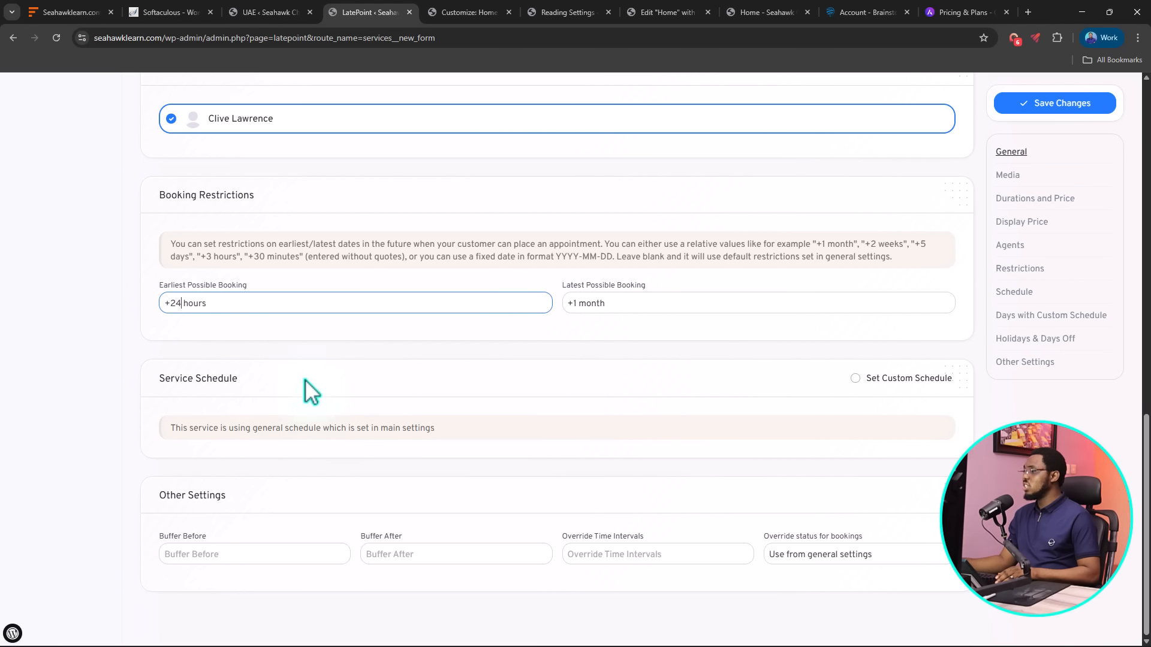
{"action": "scroll", "coordinate": [764, 426], "scroll_direction": "up", "scroll_amount": 15}
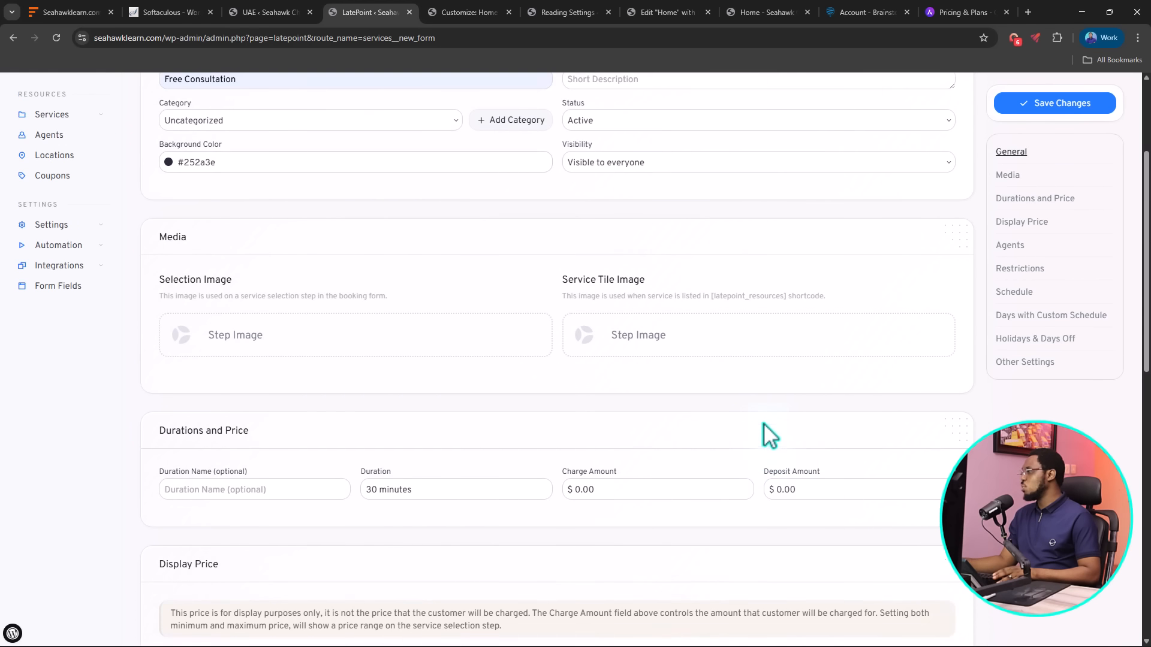
{"action": "left_click", "coordinate": [1045, 198]}
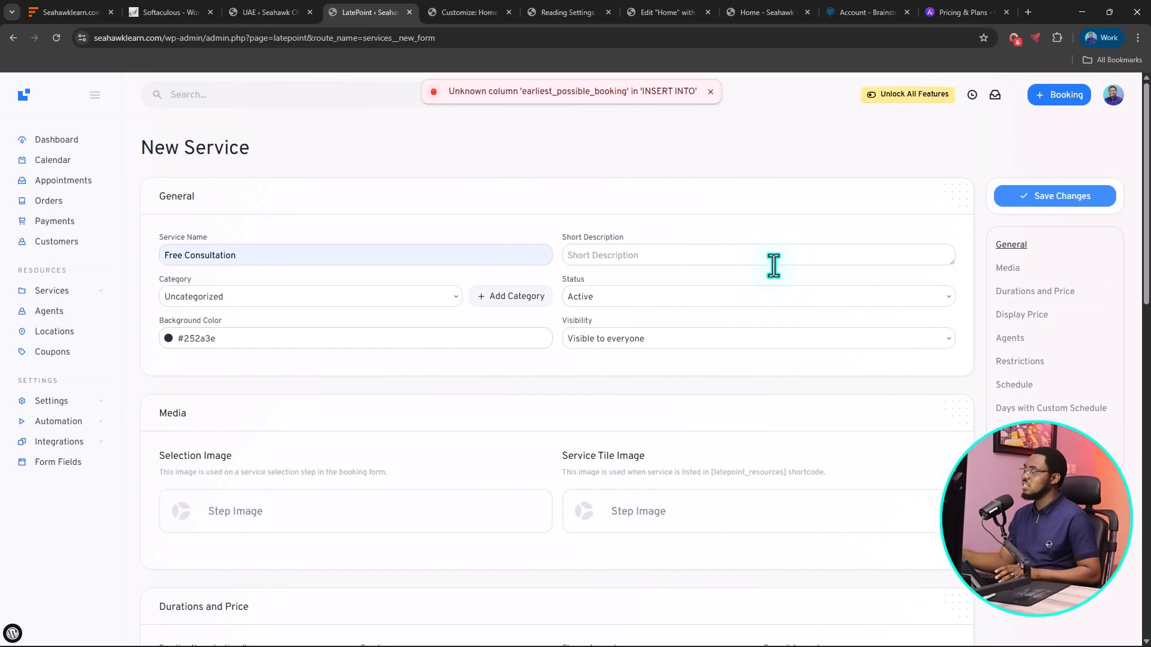
Switch to the WordPress dashboard's installed plugins, deactivate the LatePoint plugin and delete its files
{"action": "left_click", "coordinate": [246, 13]}
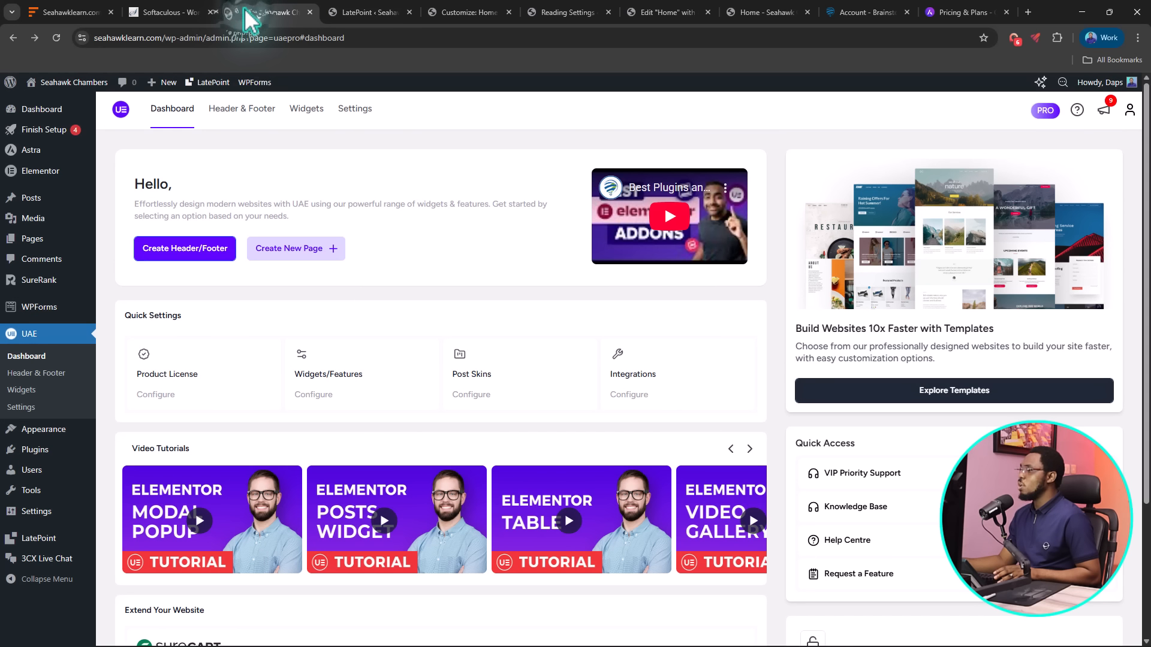
{"action": "mouse_move", "coordinate": [33, 457]}
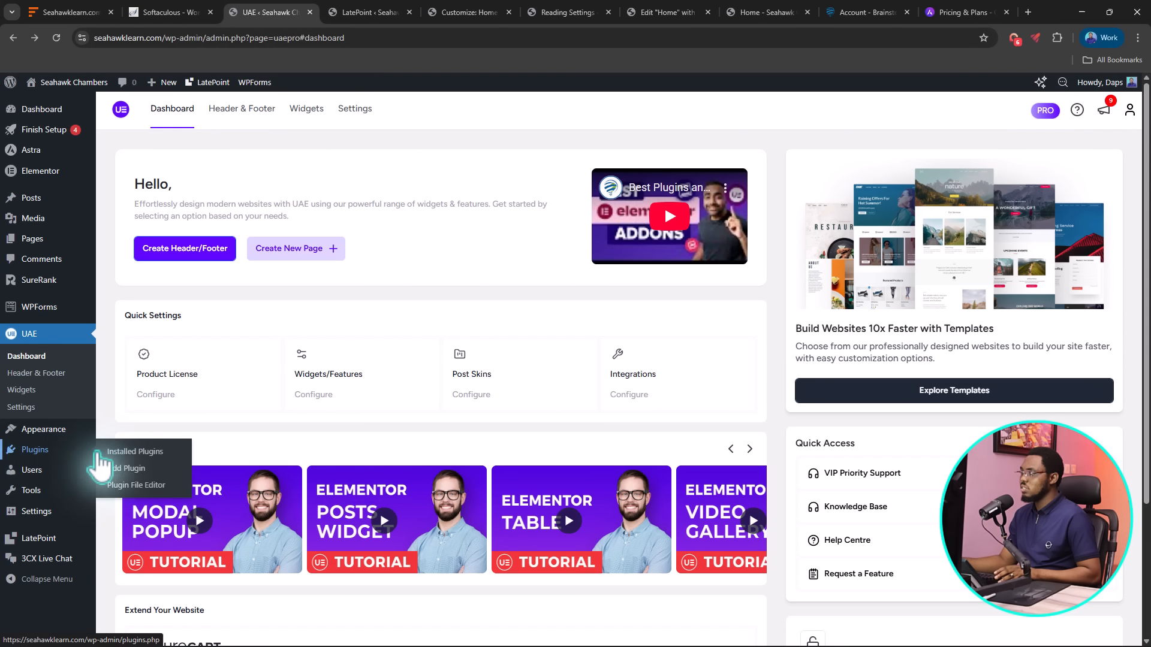
{"action": "left_click", "coordinate": [126, 453]}
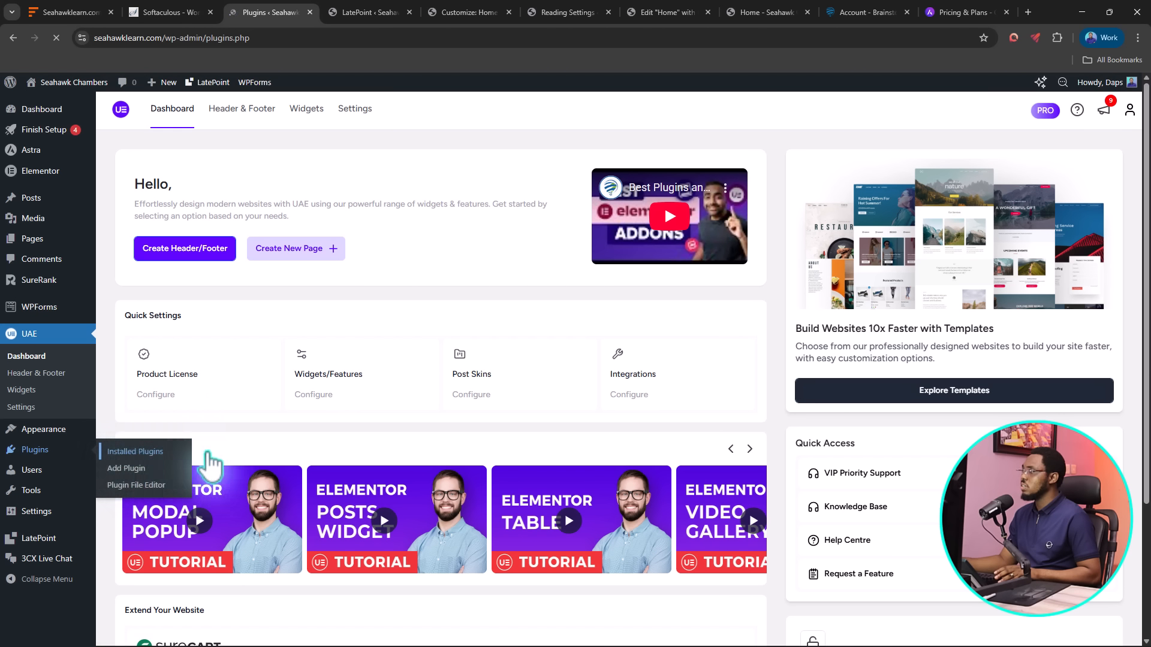
{"action": "scroll", "coordinate": [240, 420], "scroll_direction": "down", "scroll_amount": 3}
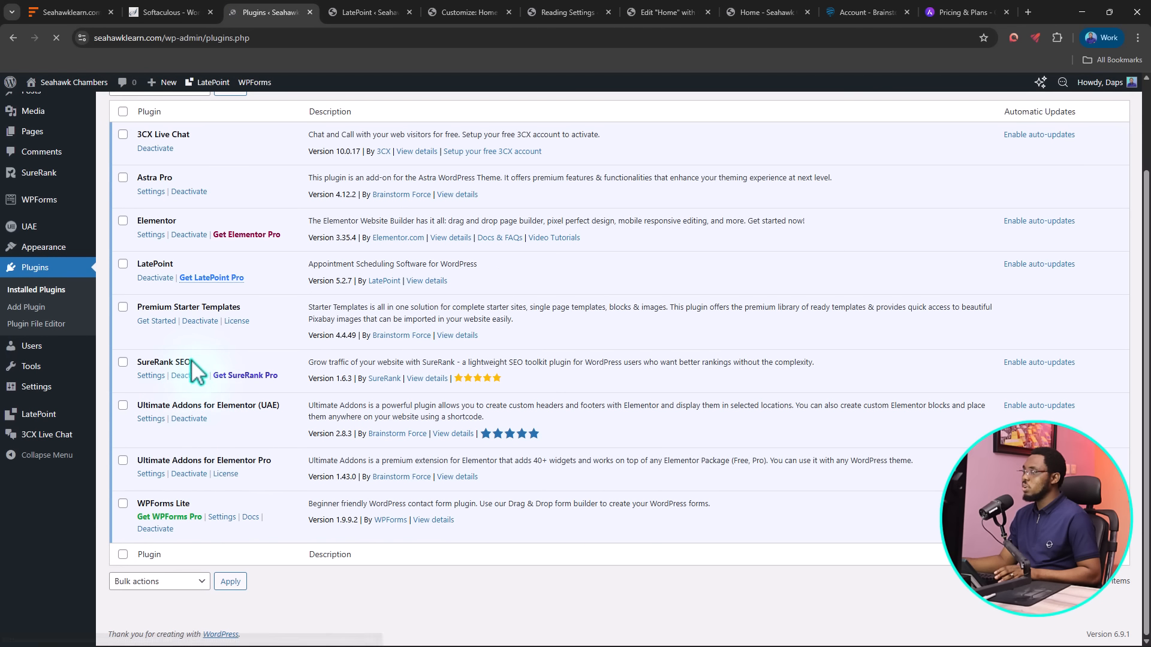
{"action": "scroll", "coordinate": [194, 365], "scroll_direction": "up", "scroll_amount": 3}
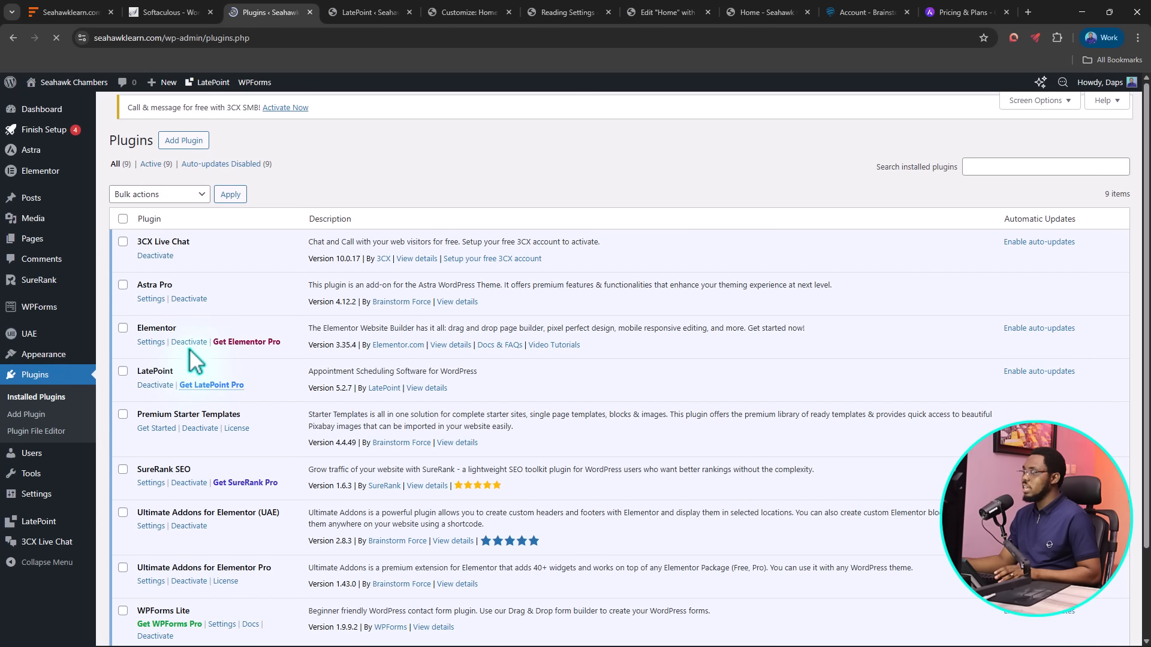
{"action": "left_click", "coordinate": [157, 385]}
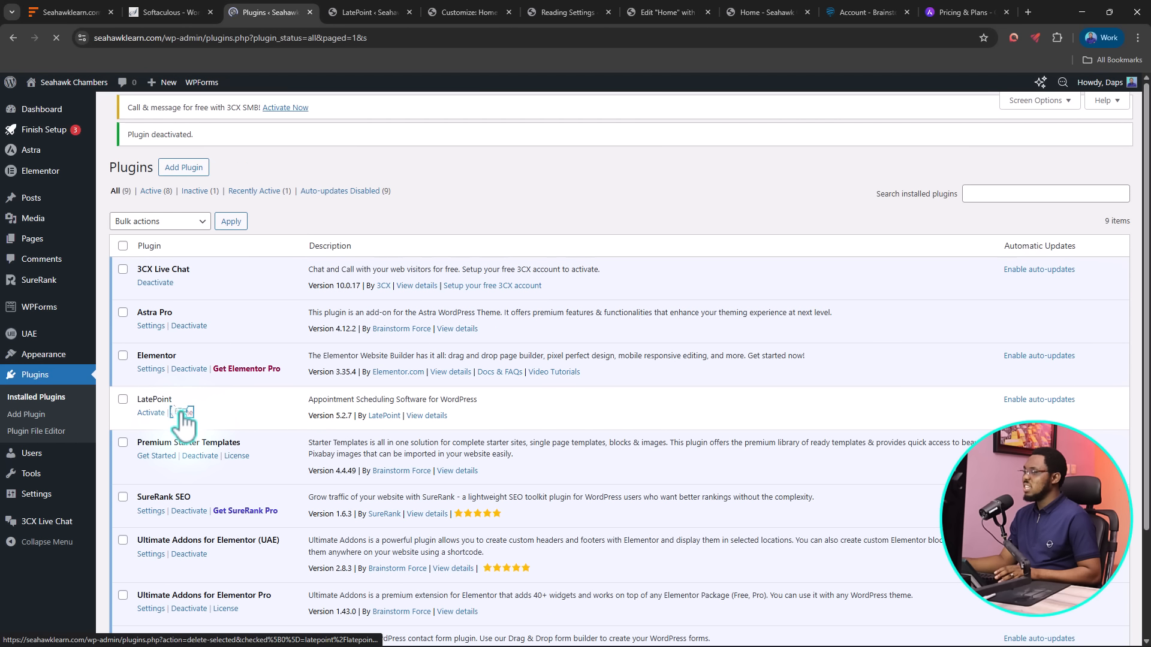
{"action": "left_click", "coordinate": [180, 413]}
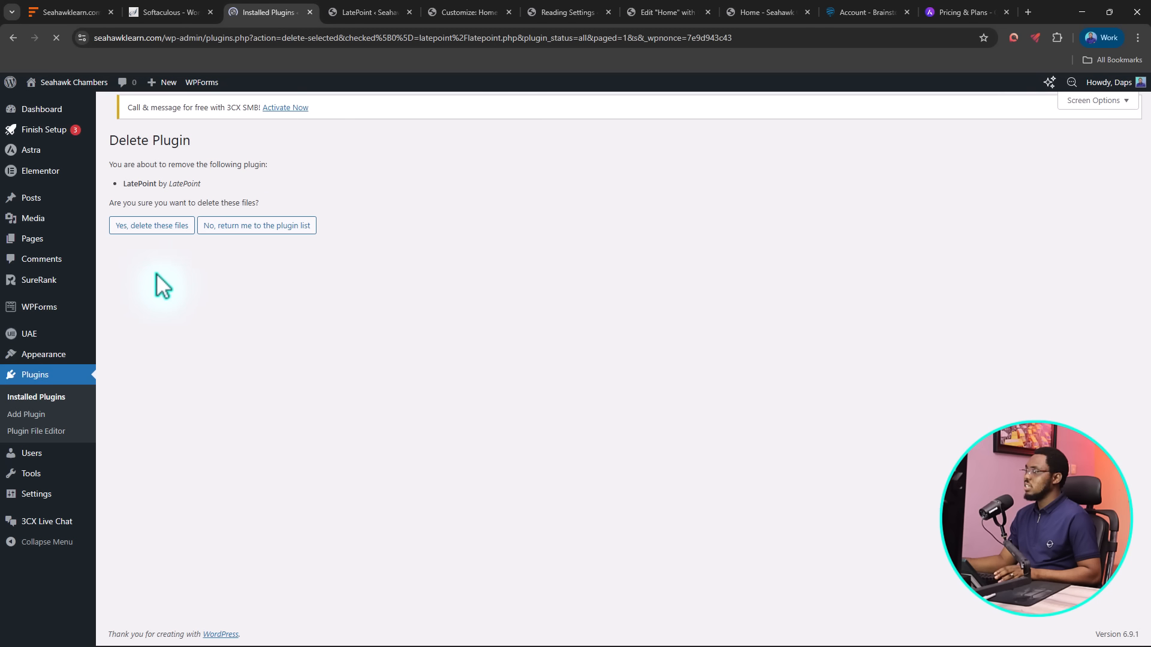
{"action": "left_click", "coordinate": [161, 228]}
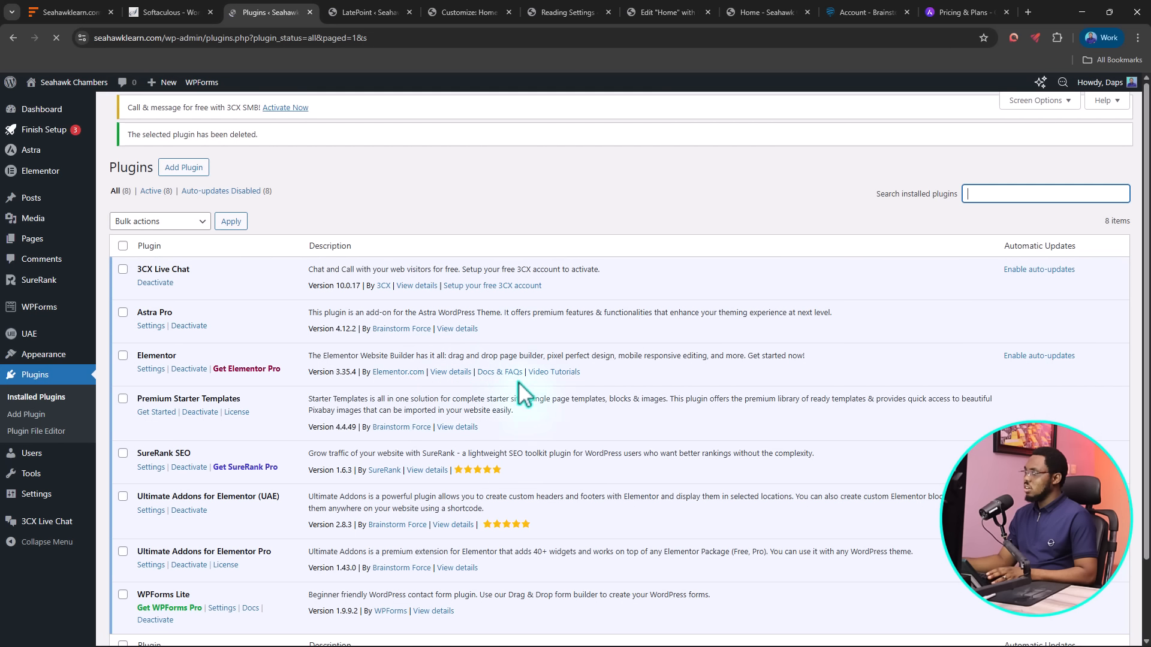
Reinstall and activate the LatePoint plugin and locate it in the installed plugins list
{"action": "left_click", "coordinate": [178, 167]}
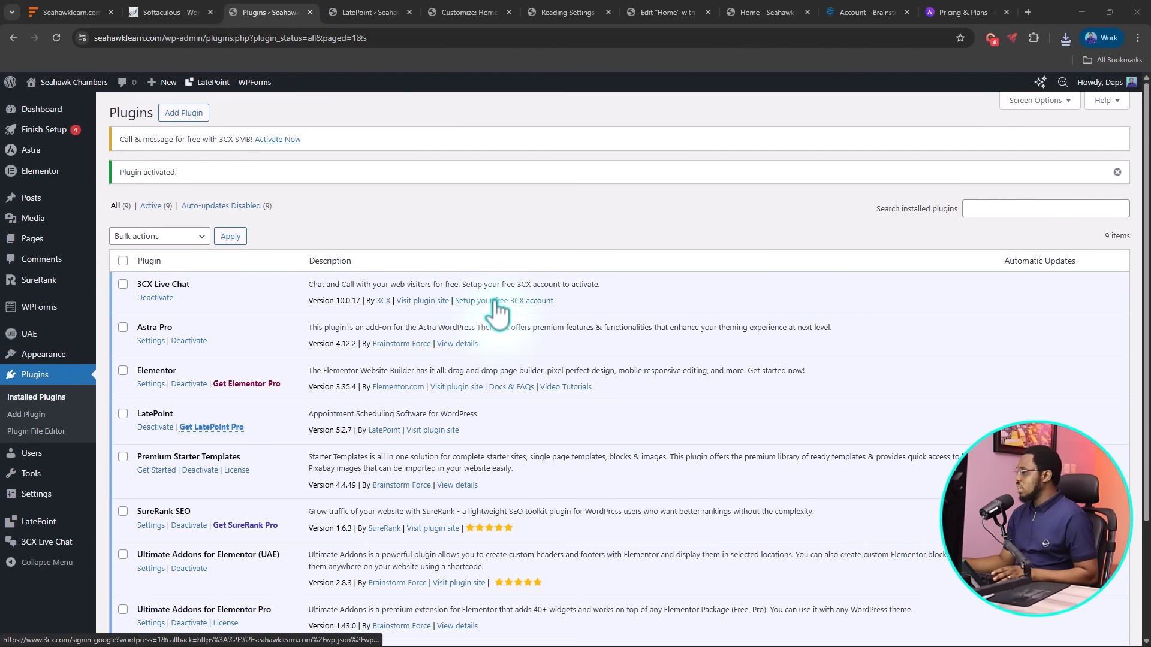
{"action": "scroll", "coordinate": [497, 308], "scroll_direction": "down", "scroll_amount": 2}
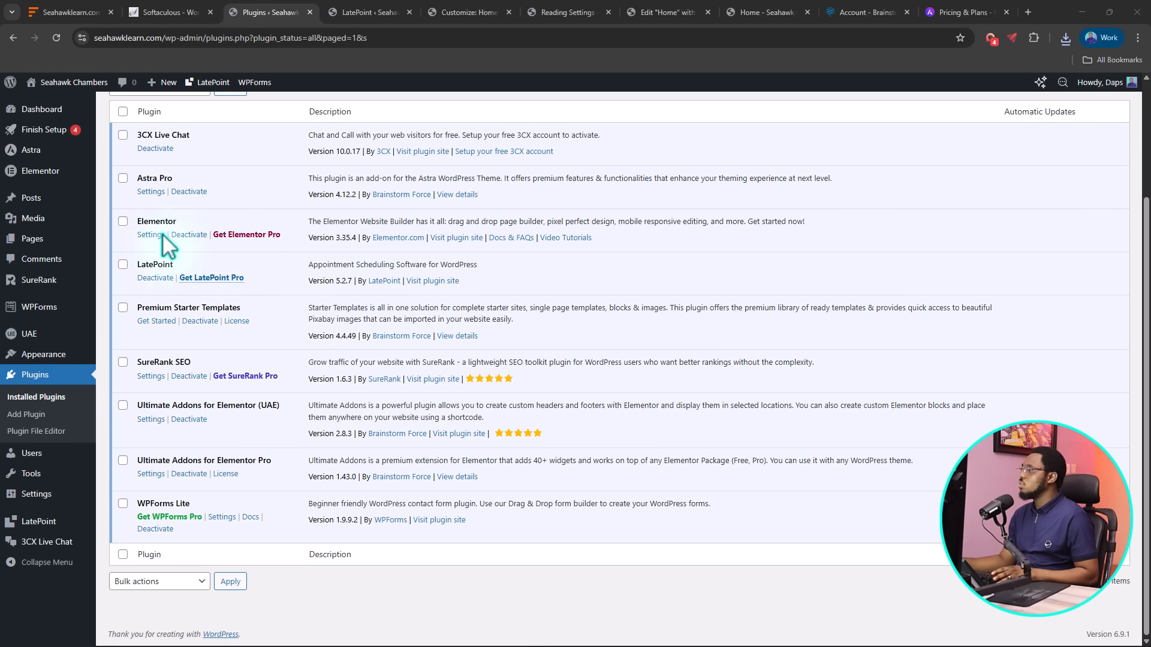
Switch back to the LatePoint new service form and save the Free Consultation service
{"action": "left_click", "coordinate": [362, 11]}
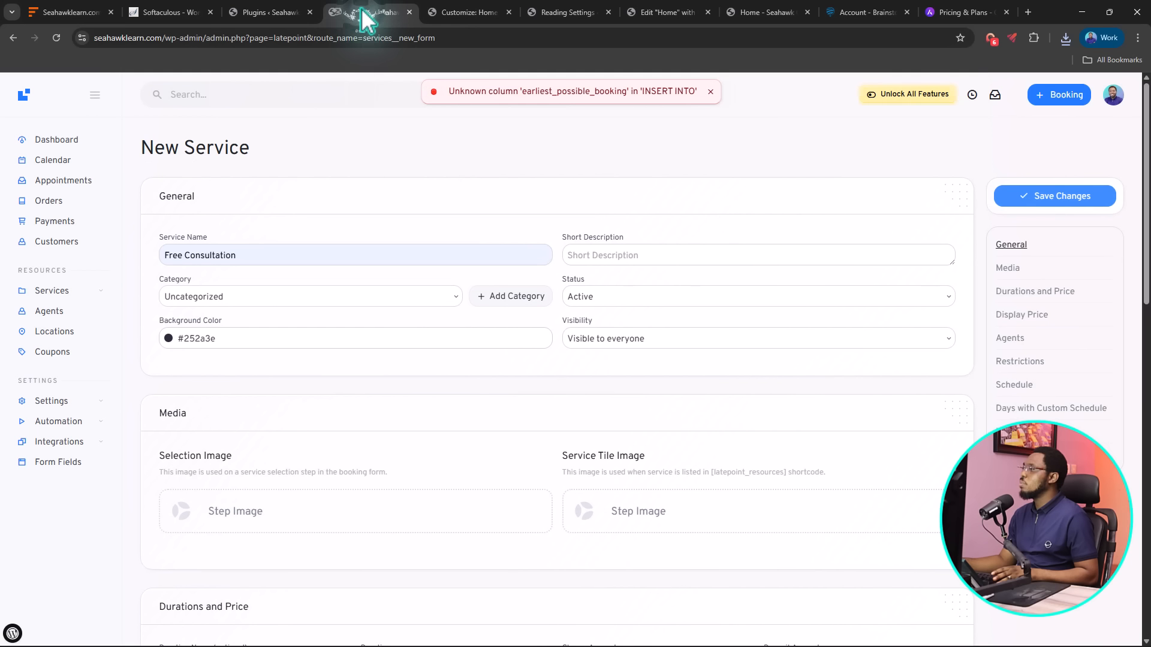
{"action": "left_click", "coordinate": [1058, 199]}
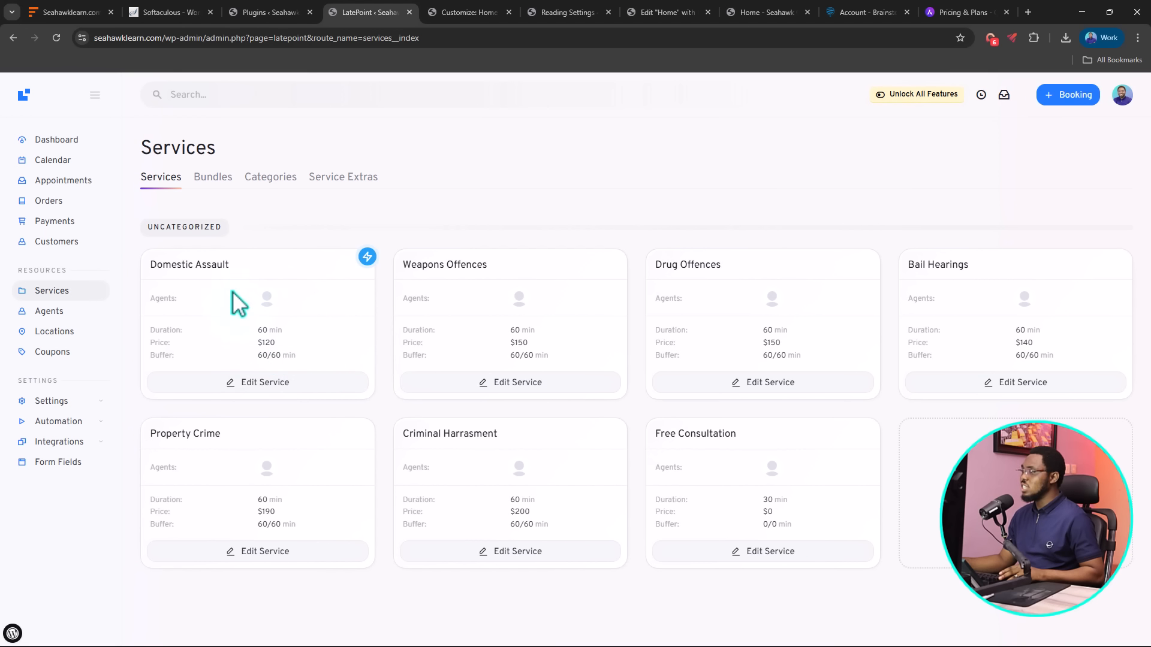
Preview the Domestic Assault service's instant booking page, trying the pink background and checking the selectable services before closing it
{"action": "left_click", "coordinate": [368, 258]}
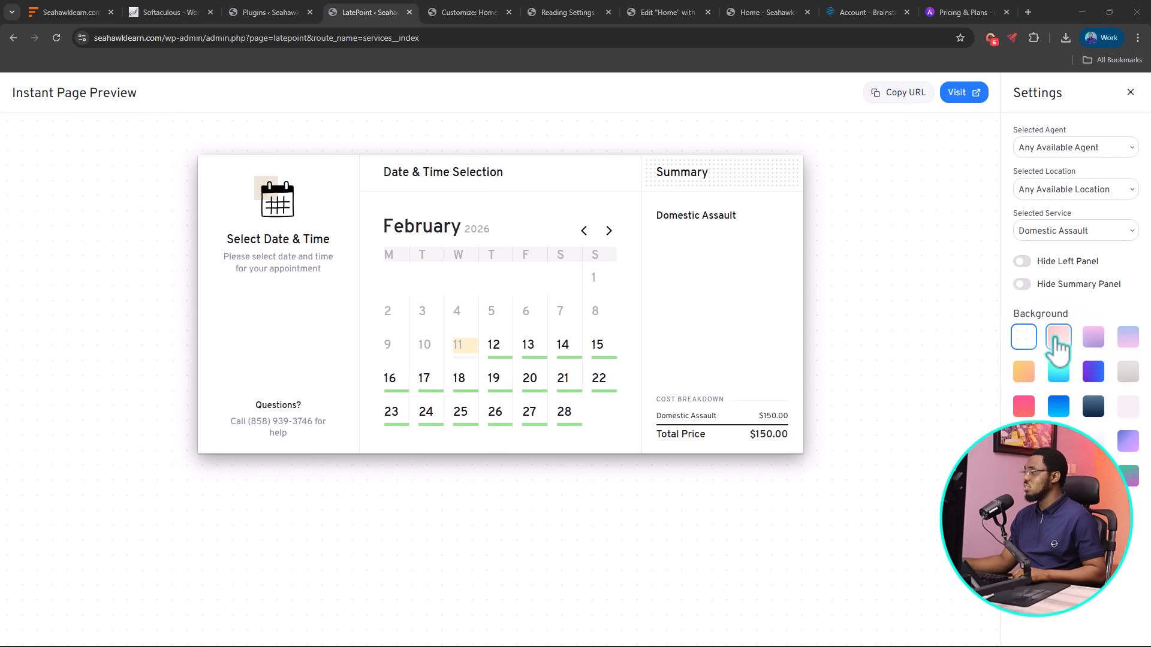
{"action": "left_click", "coordinate": [1055, 338]}
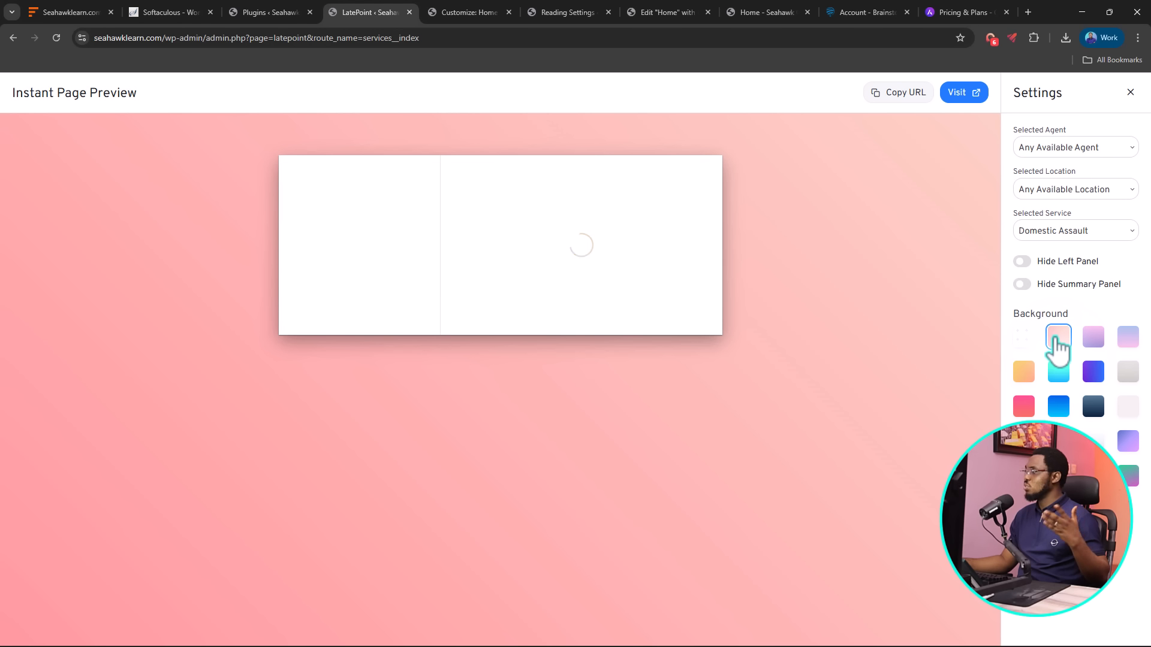
{"action": "left_click", "coordinate": [1024, 338]}
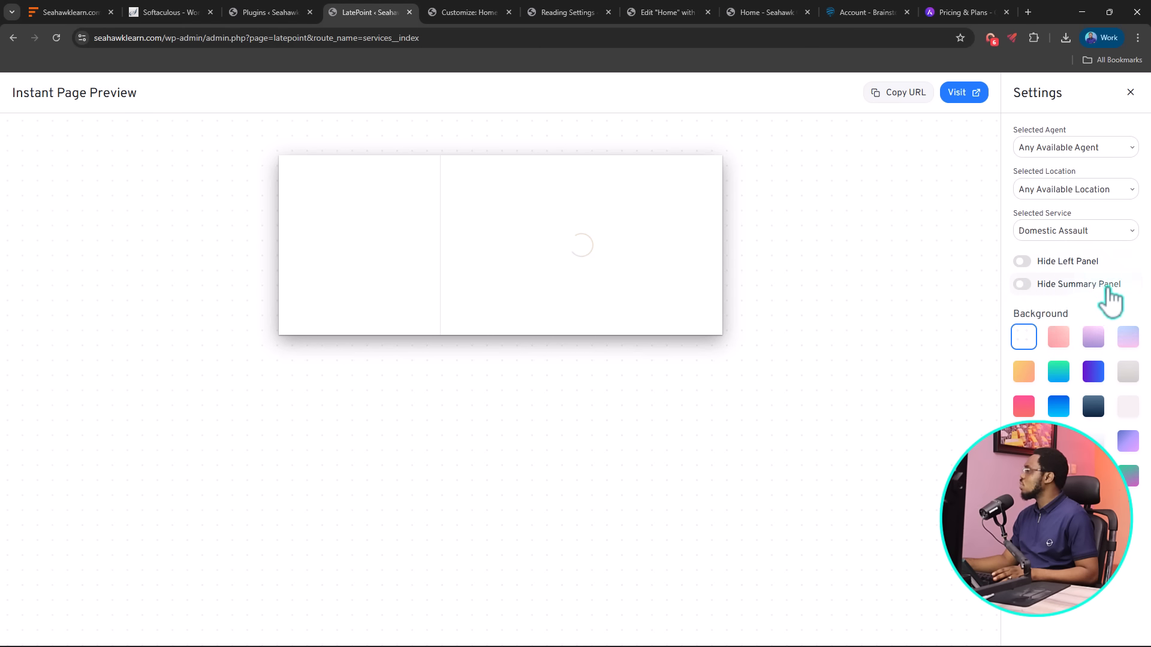
{"action": "left_click", "coordinate": [1055, 189]}
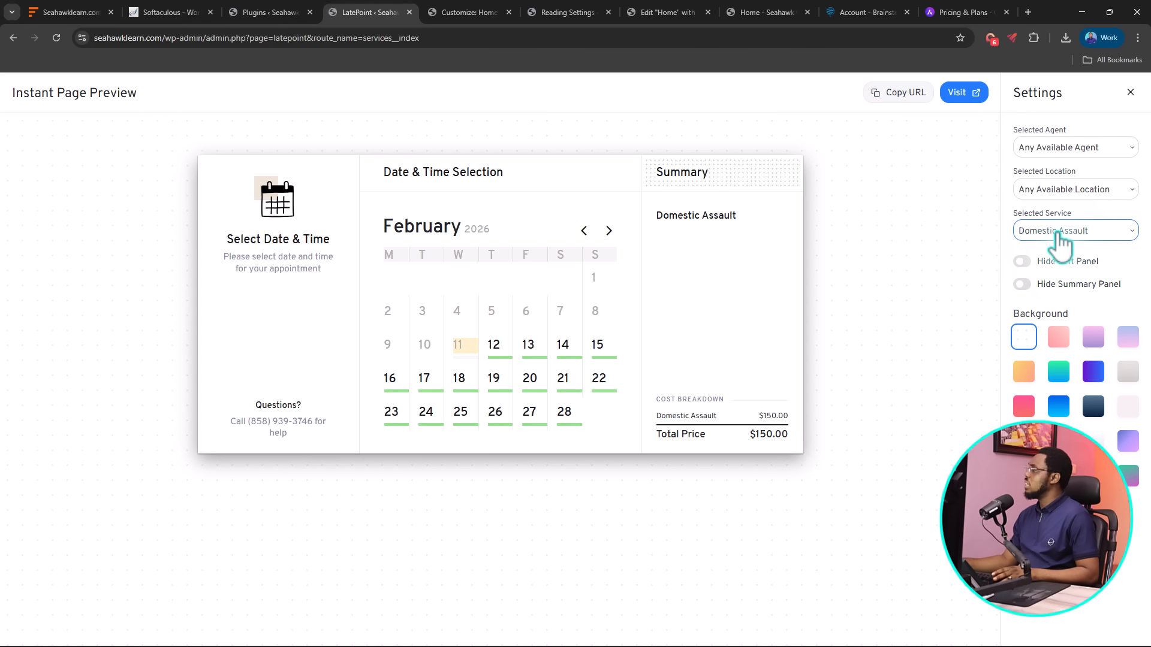
{"action": "left_click", "coordinate": [1057, 231]}
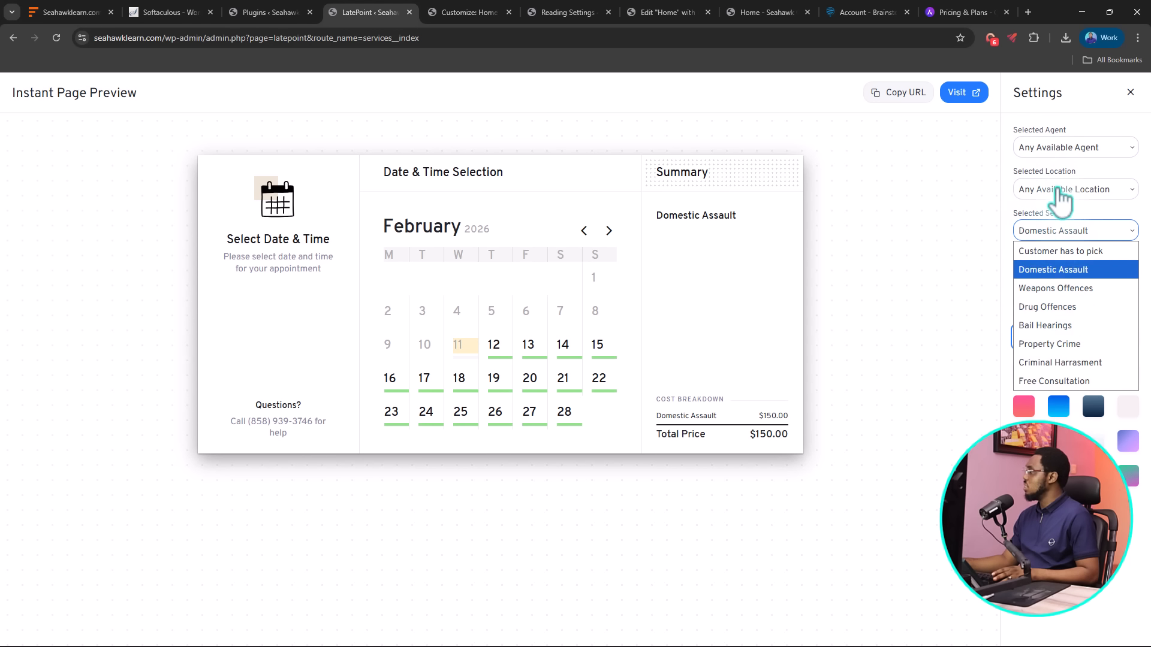
{"action": "left_click", "coordinate": [1057, 232]}
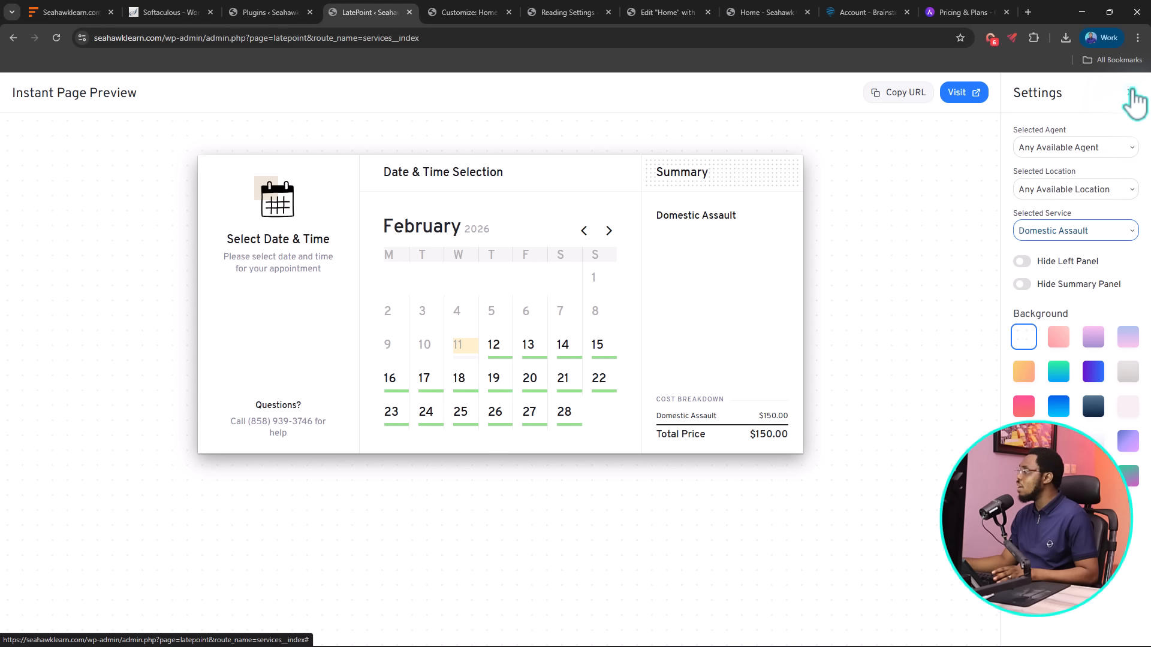
{"action": "left_click", "coordinate": [1130, 92]}
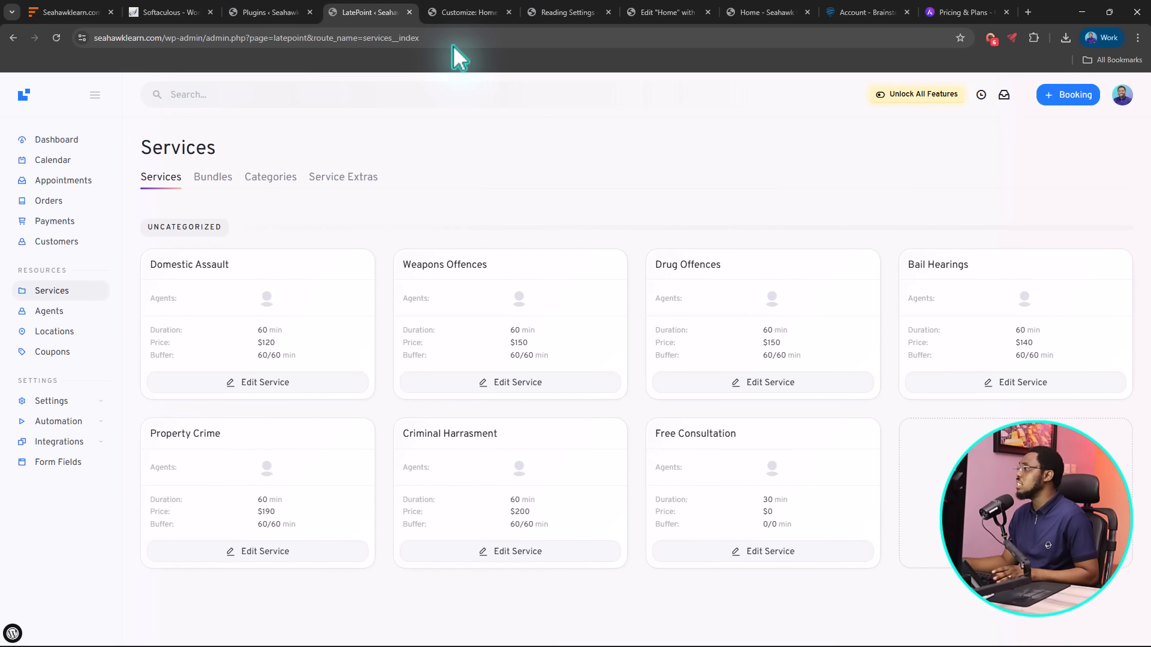
Switch to the site customizer's header settings and hide Button 1 on desktop, tablet and mobile
{"action": "left_click", "coordinate": [460, 10]}
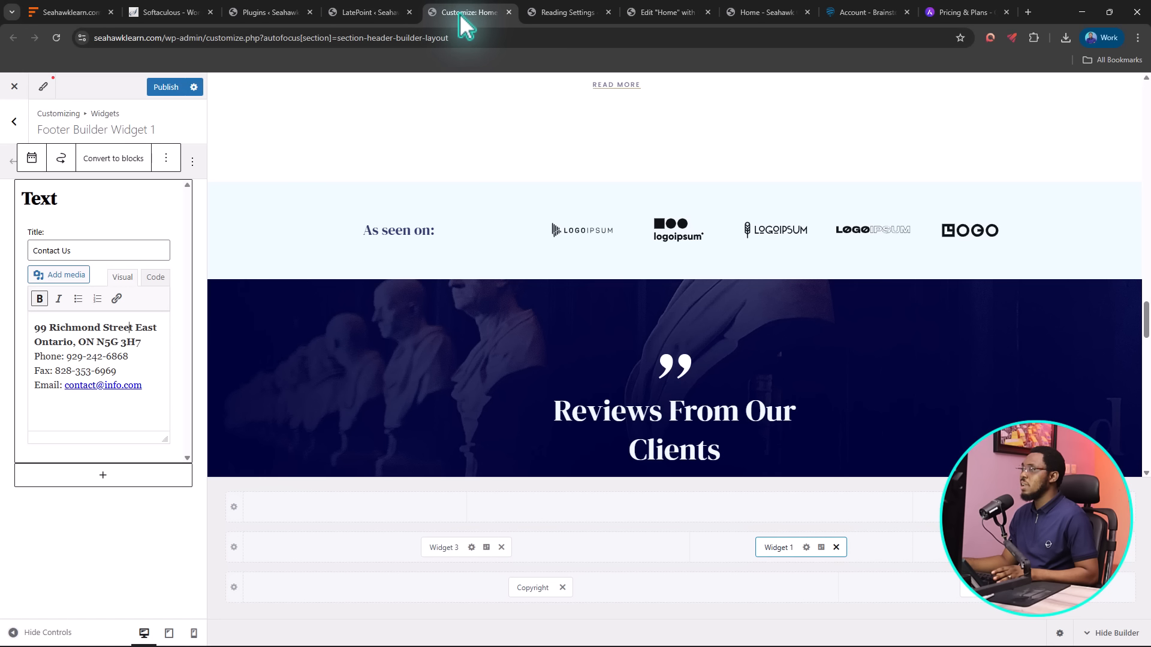
{"action": "scroll", "coordinate": [447, 175], "scroll_direction": "up", "scroll_amount": 4}
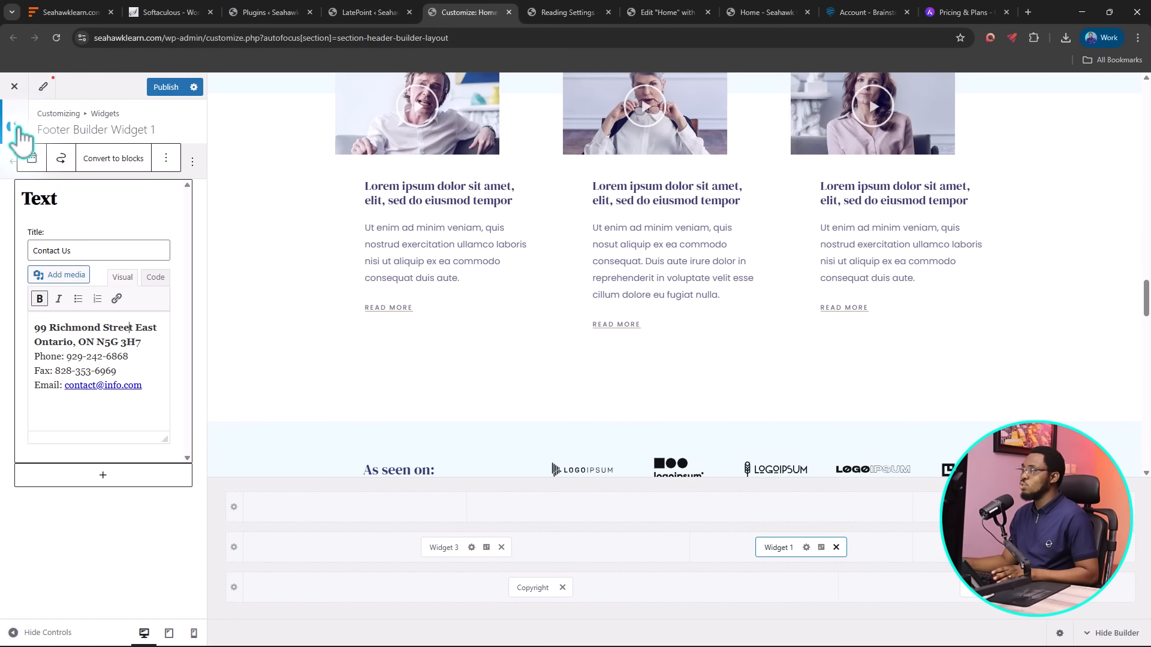
{"action": "left_click", "coordinate": [14, 122]}
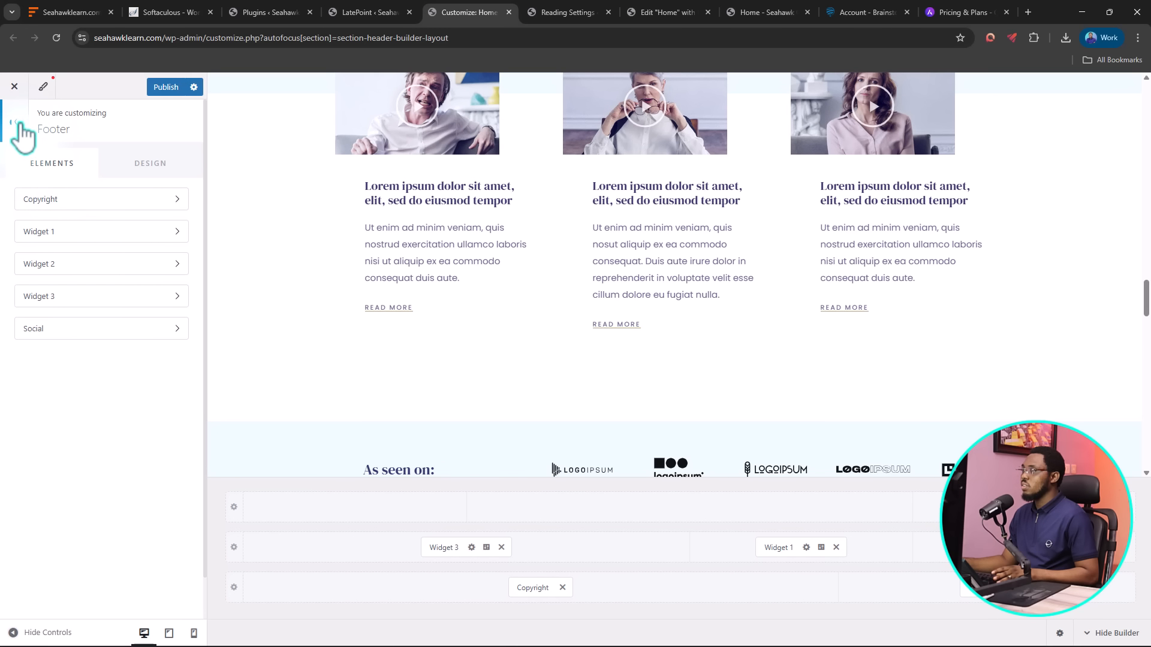
{"action": "left_click", "coordinate": [21, 124]}
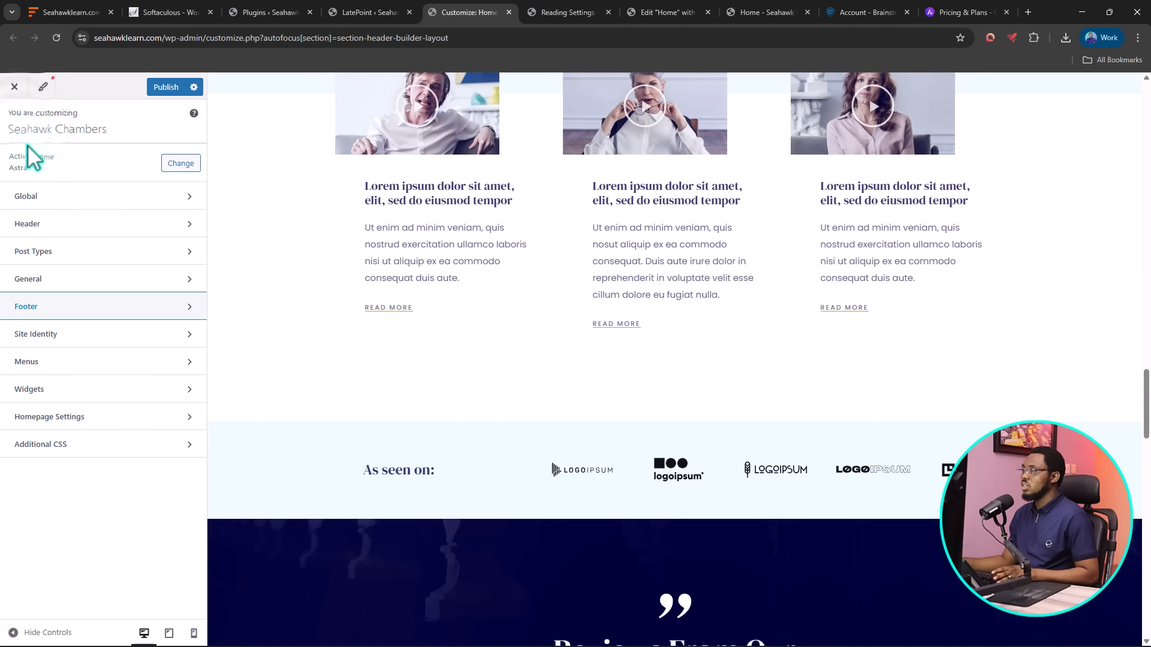
{"action": "left_click", "coordinate": [48, 227]}
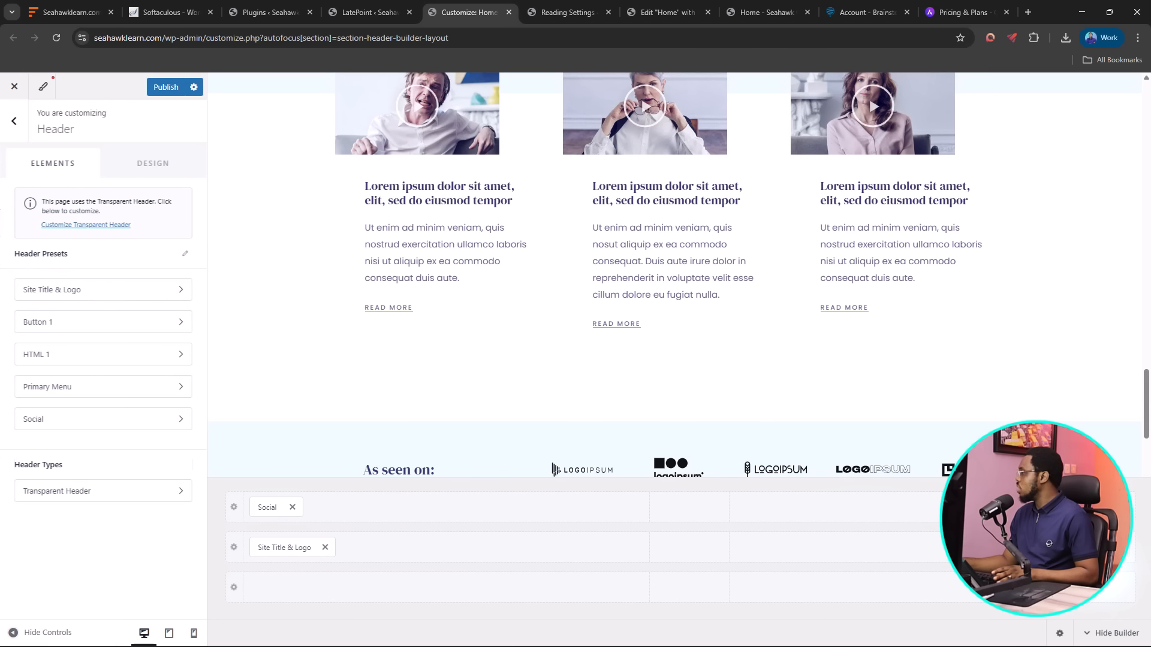
{"action": "left_click", "coordinate": [1097, 548]}
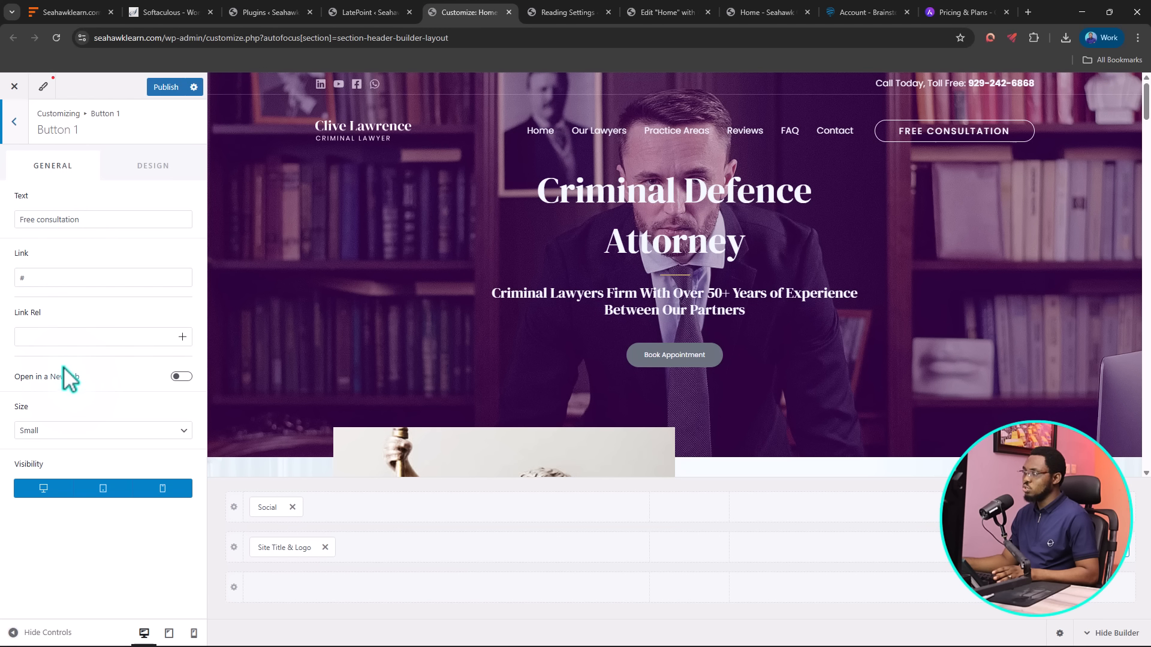
{"action": "left_click", "coordinate": [43, 488]}
{"action": "left_click", "coordinate": [103, 488]}
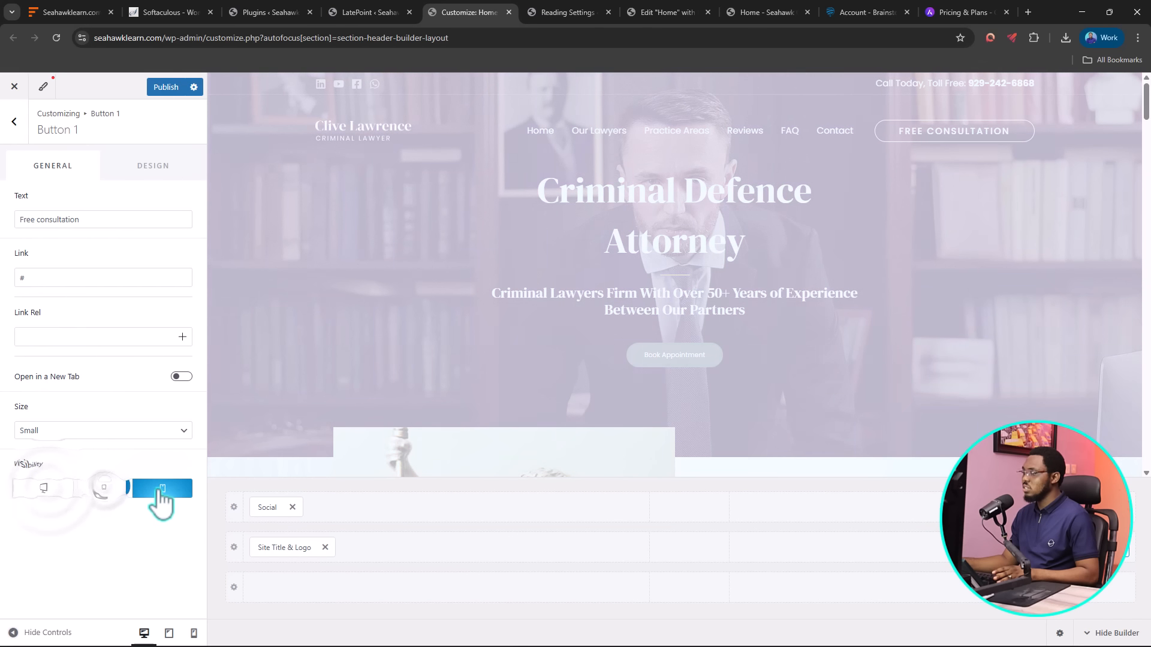
{"action": "left_click", "coordinate": [162, 488]}
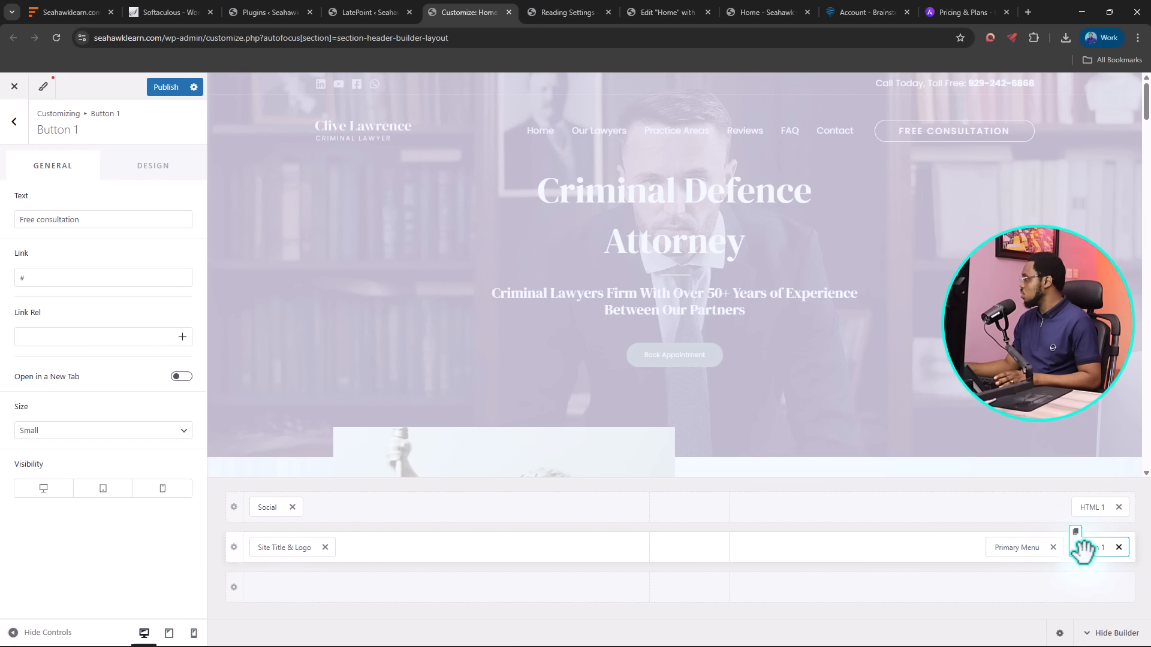
Insert an HTML 2 element into the header's primary row beside the main menu and Button 1
{"action": "left_click", "coordinate": [932, 548]}
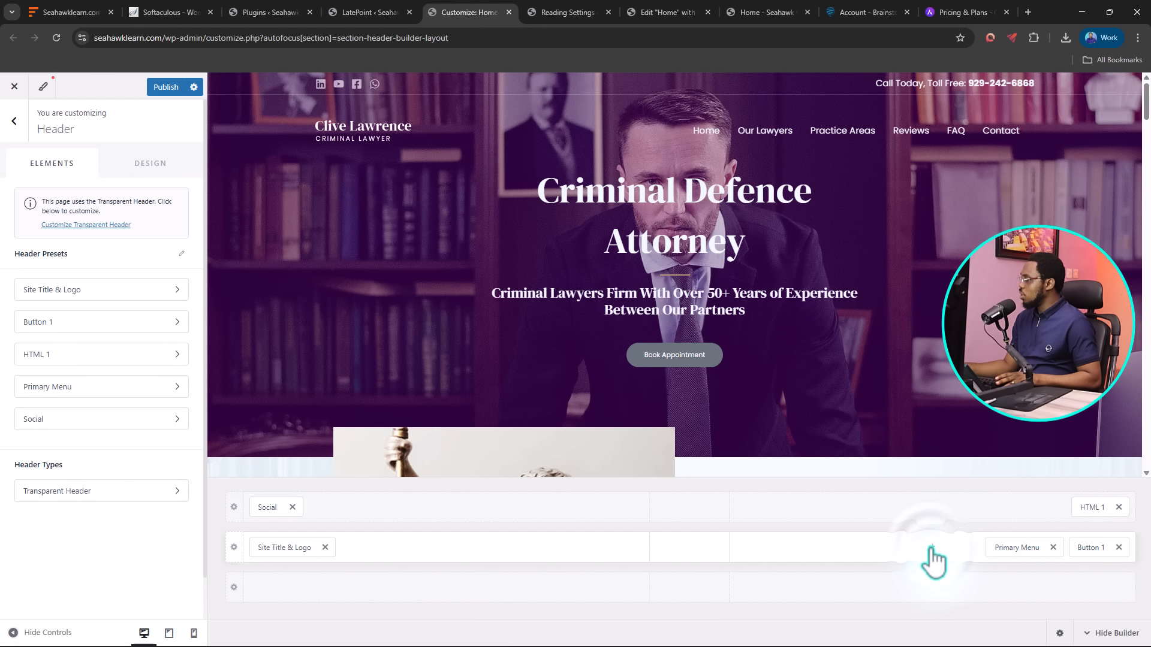
{"action": "left_click", "coordinate": [932, 547]}
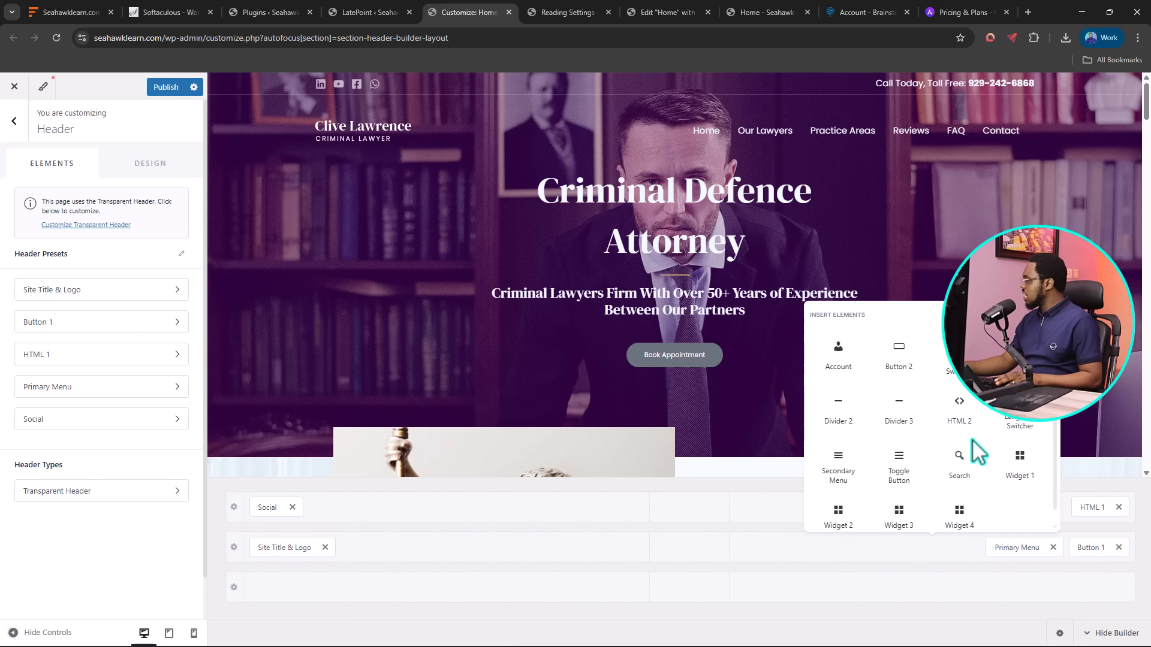
{"action": "scroll", "coordinate": [972, 455], "scroll_direction": "down", "scroll_amount": 1}
{"action": "scroll", "coordinate": [973, 455], "scroll_direction": "up", "scroll_amount": 1}
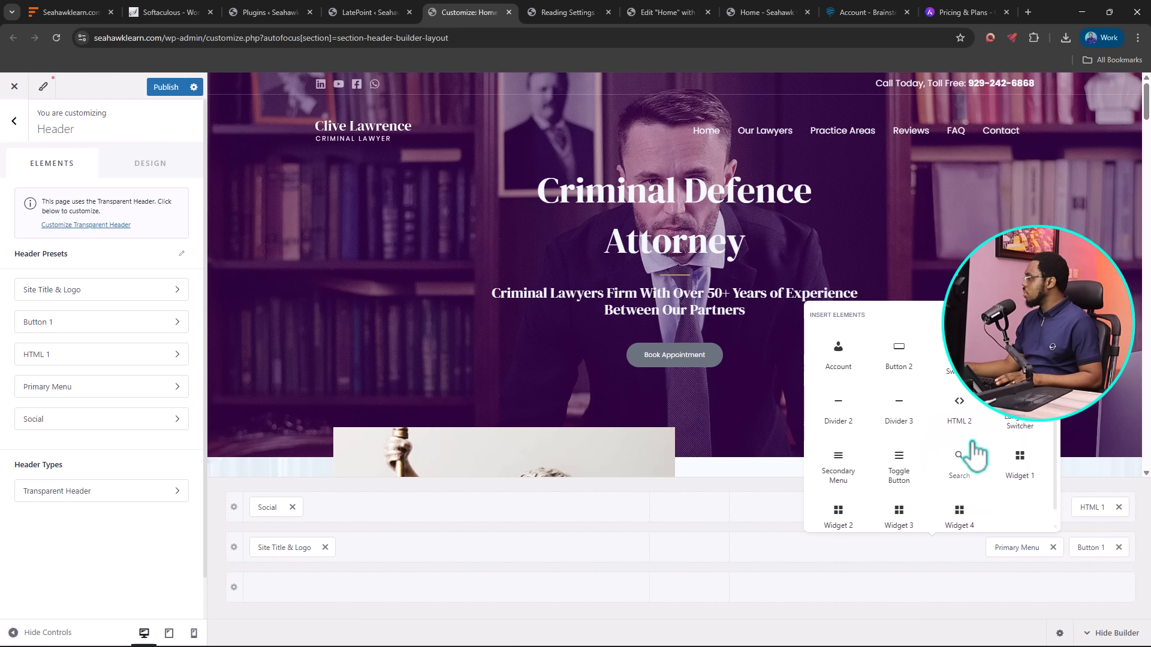
{"action": "left_click", "coordinate": [959, 407]}
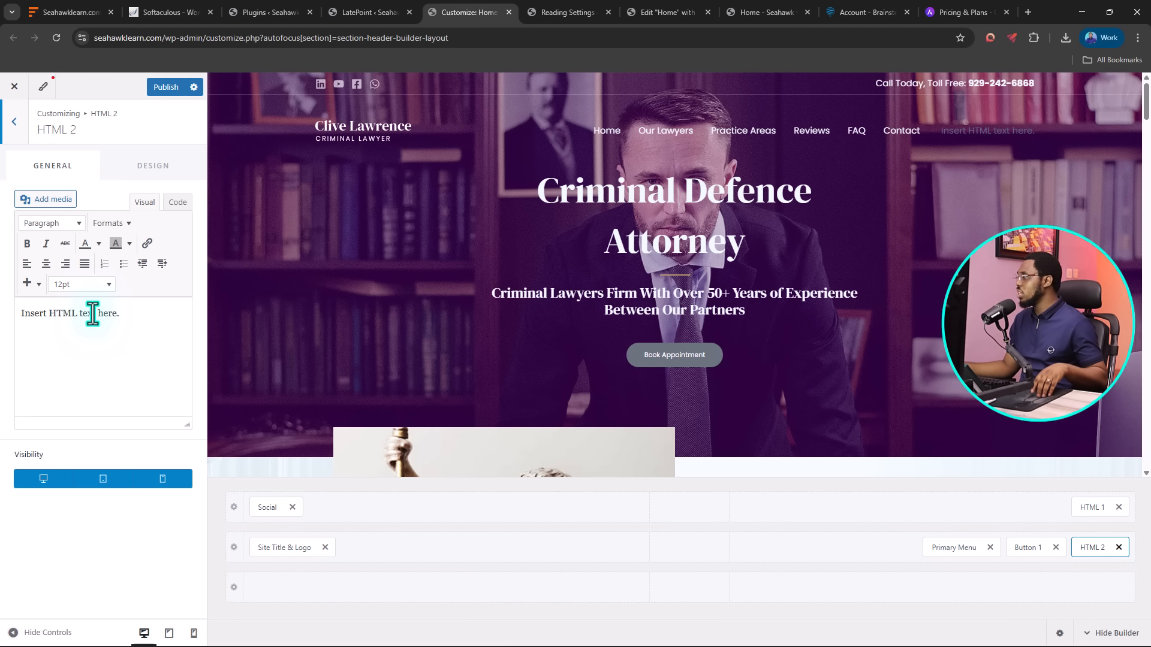
{"action": "left_click", "coordinate": [1028, 12]}
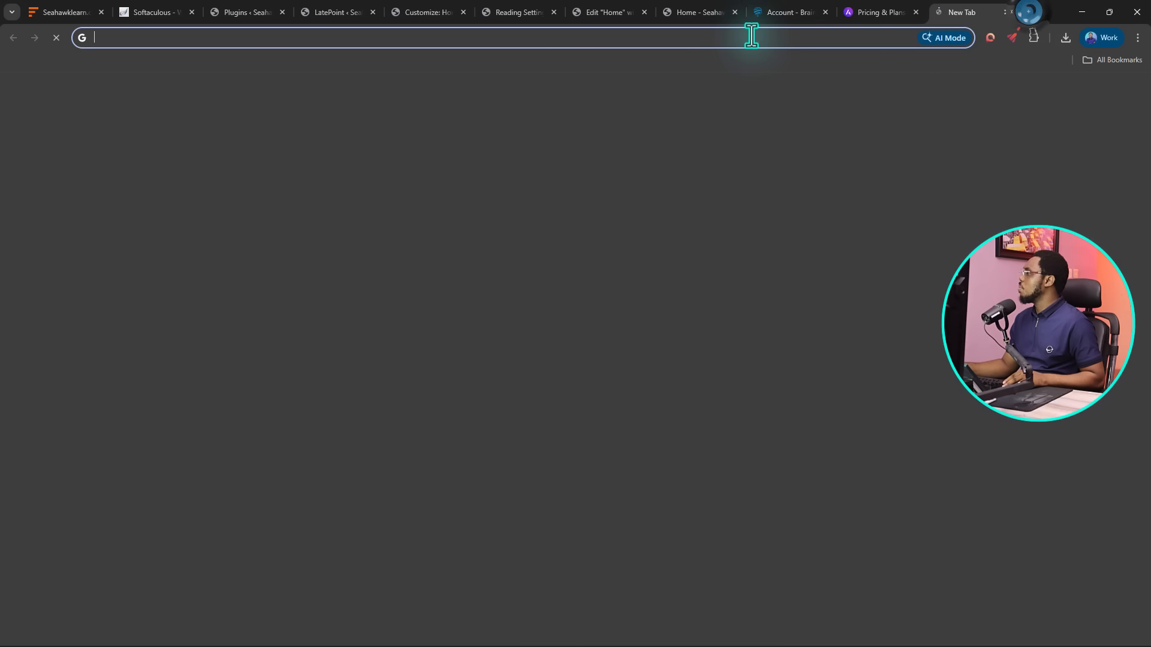
{"action": "left_click", "coordinate": [717, 36]}
{"action": "type", "text": "https://wpdocs.latepoint.com/list-of-all-available-shortcodes-for-latepoint/"}
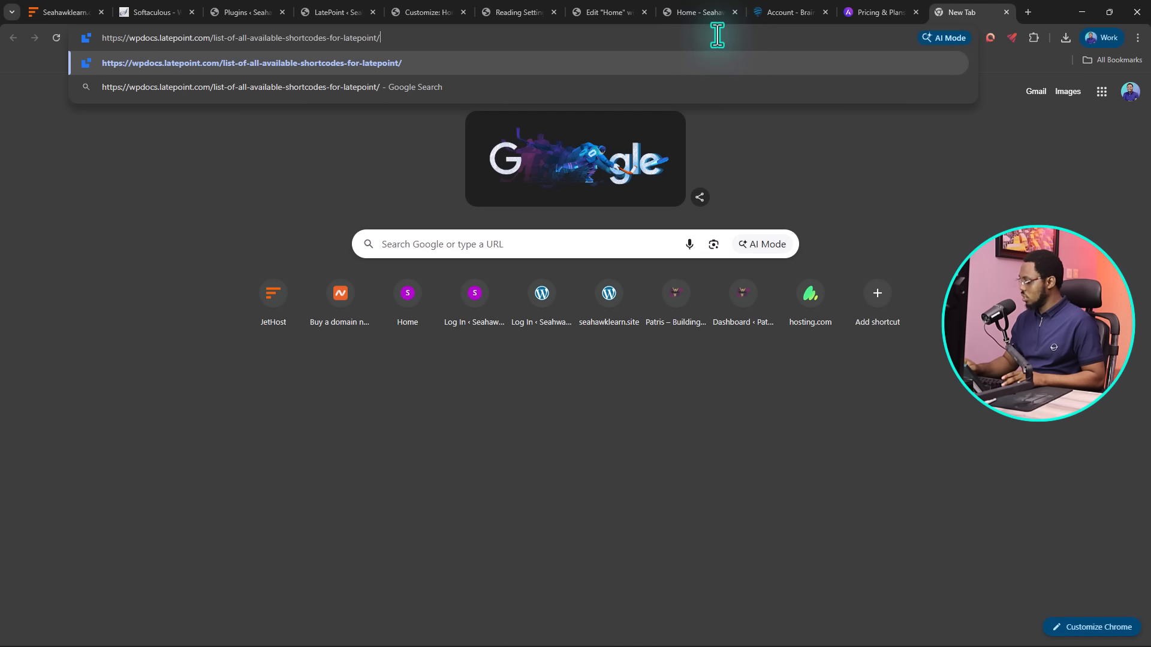
{"action": "key", "text": "Return"}
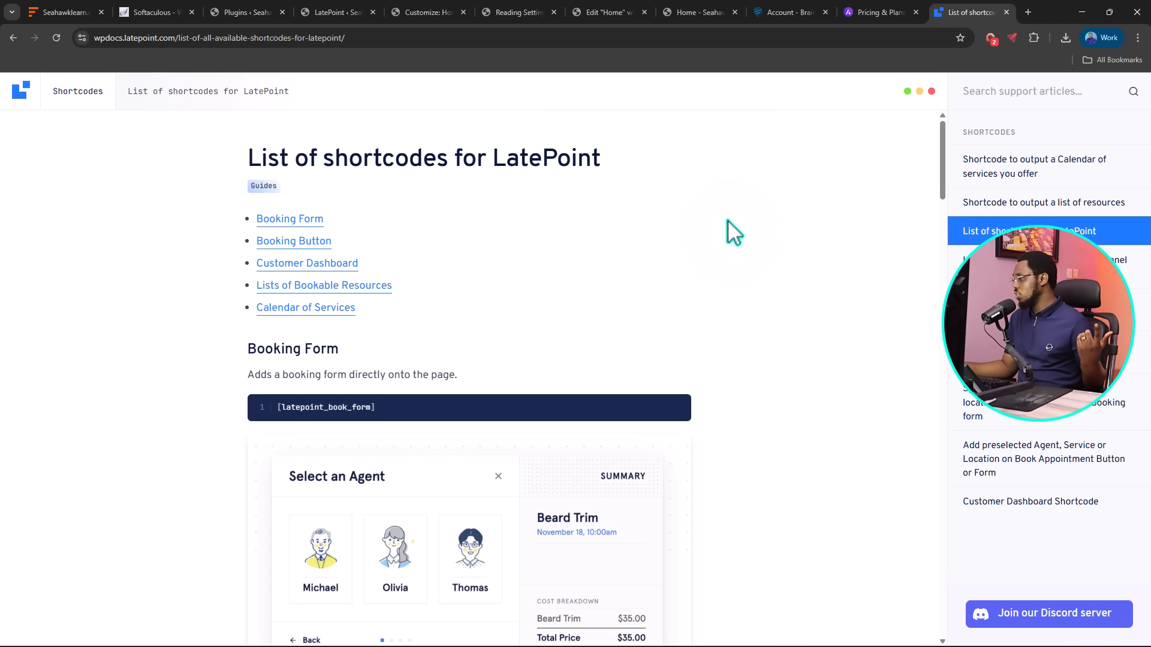
Find the Booking Button section and copy its [latepoint_book_button] shortcode
{"action": "scroll", "coordinate": [730, 230], "scroll_direction": "down", "scroll_amount": 1}
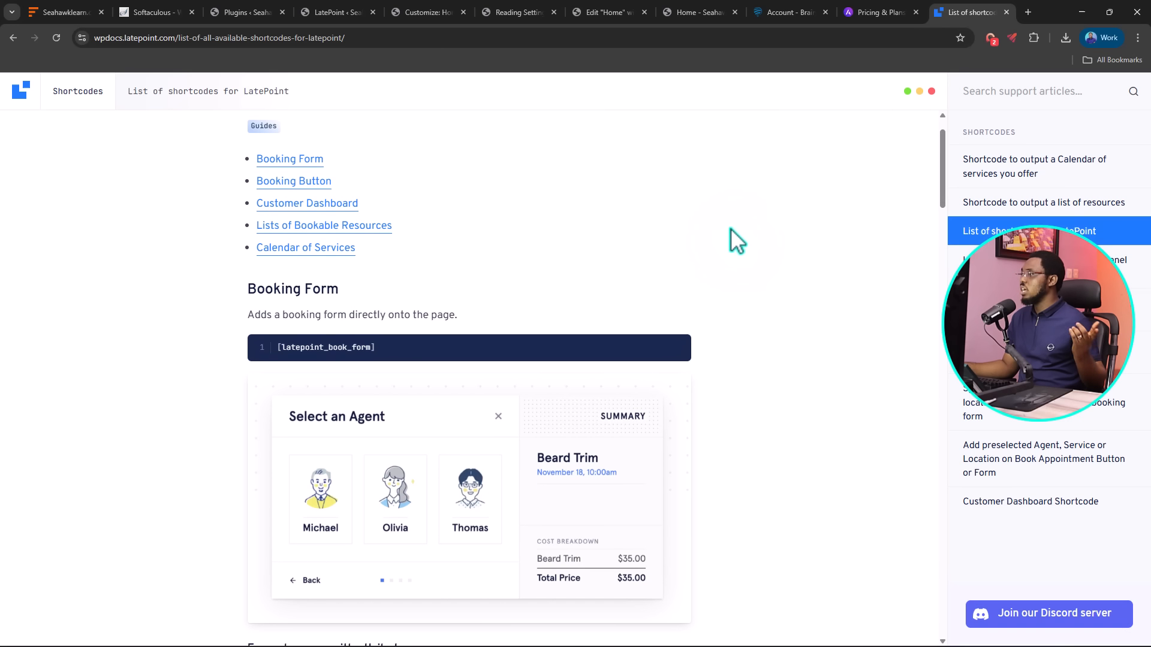
{"action": "left_click", "coordinate": [292, 186]}
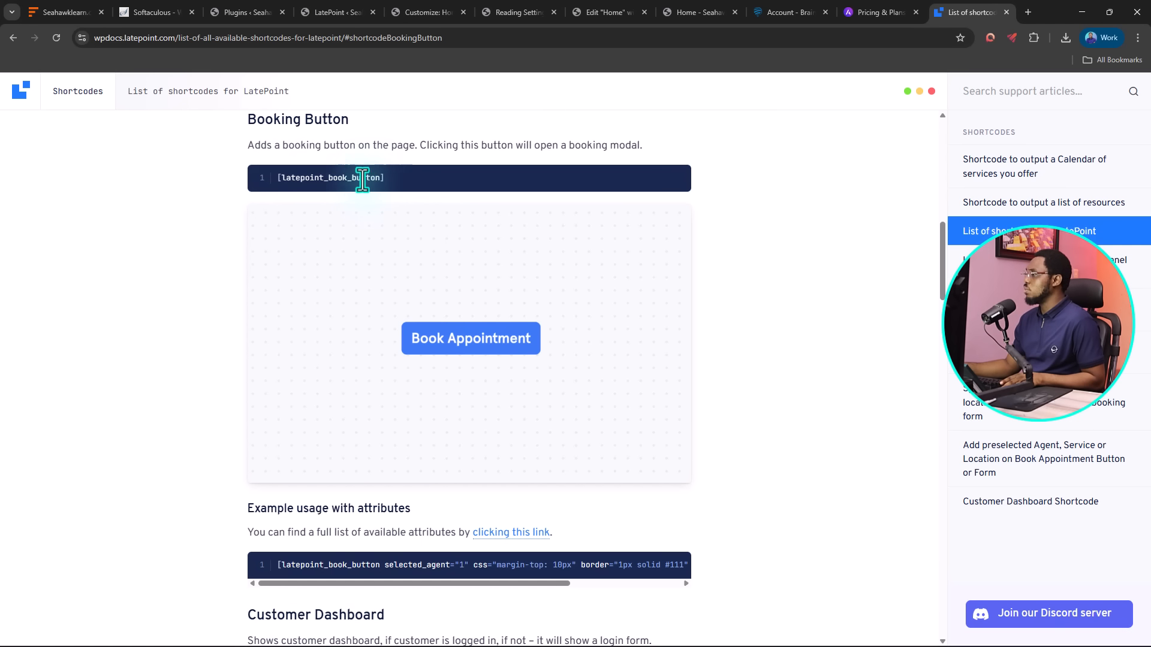
{"action": "left_click_drag", "start_coordinate": [397, 175], "coordinate": [274, 177]}
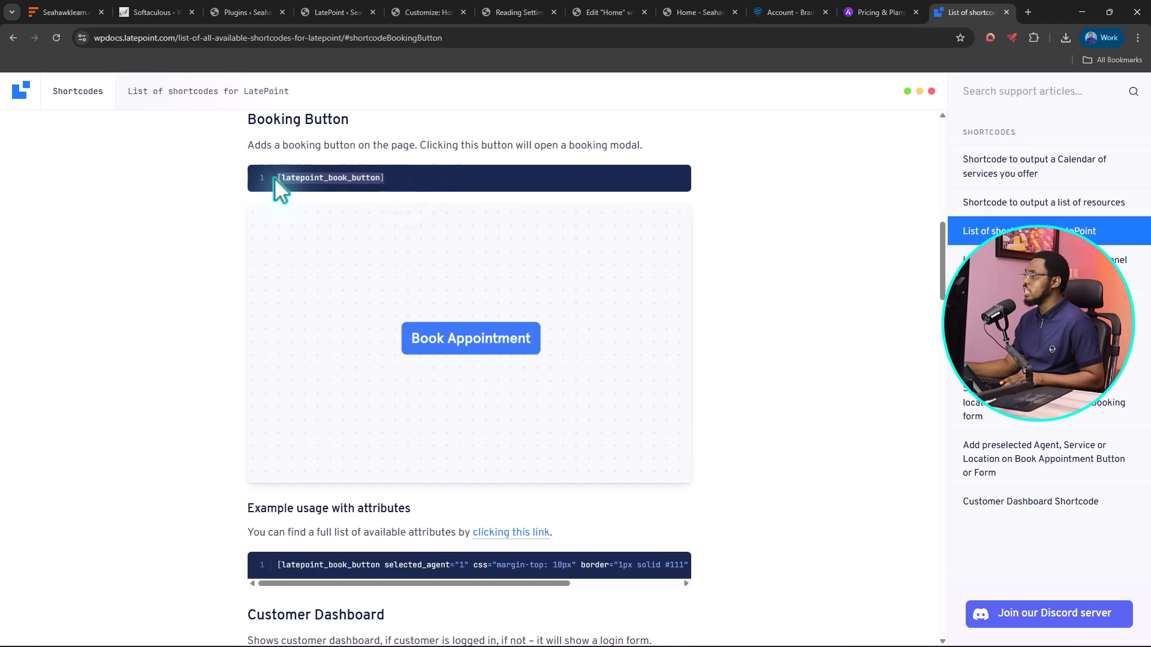
{"action": "right_click", "coordinate": [311, 188]}
{"action": "left_click", "coordinate": [312, 193]}
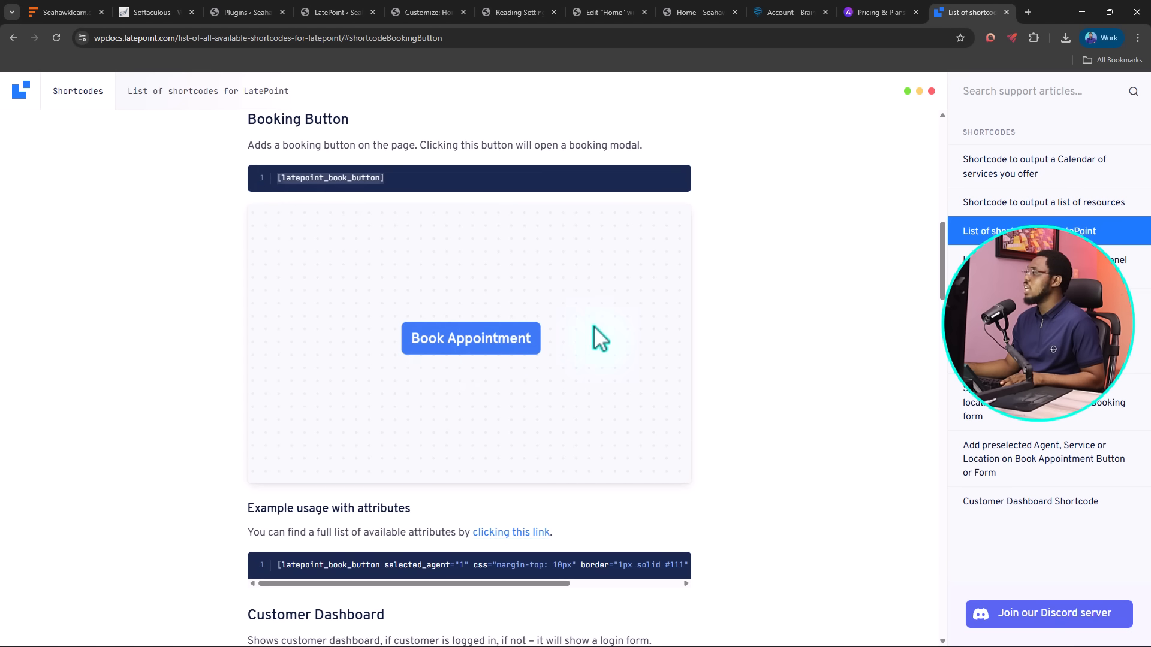
Look through the documented shortcodes for the booking form, customer dashboard, bookable resources and calendar of services
{"action": "scroll", "coordinate": [667, 315], "scroll_direction": "up", "scroll_amount": 5}
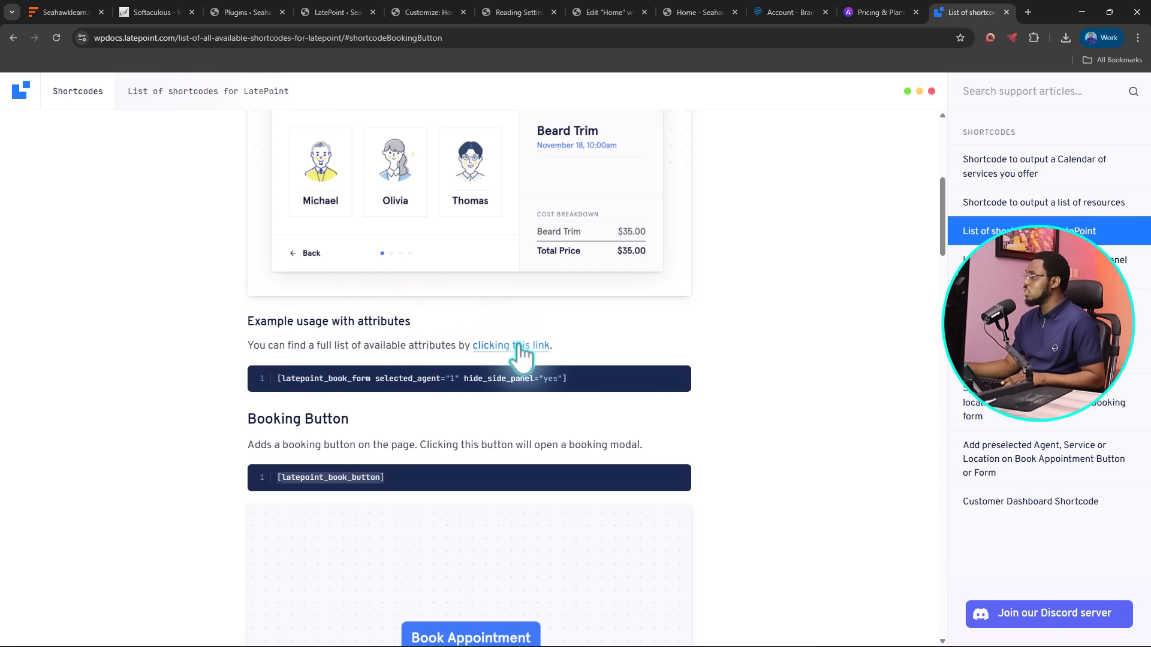
{"action": "scroll", "coordinate": [613, 309], "scroll_direction": "down", "scroll_amount": 12}
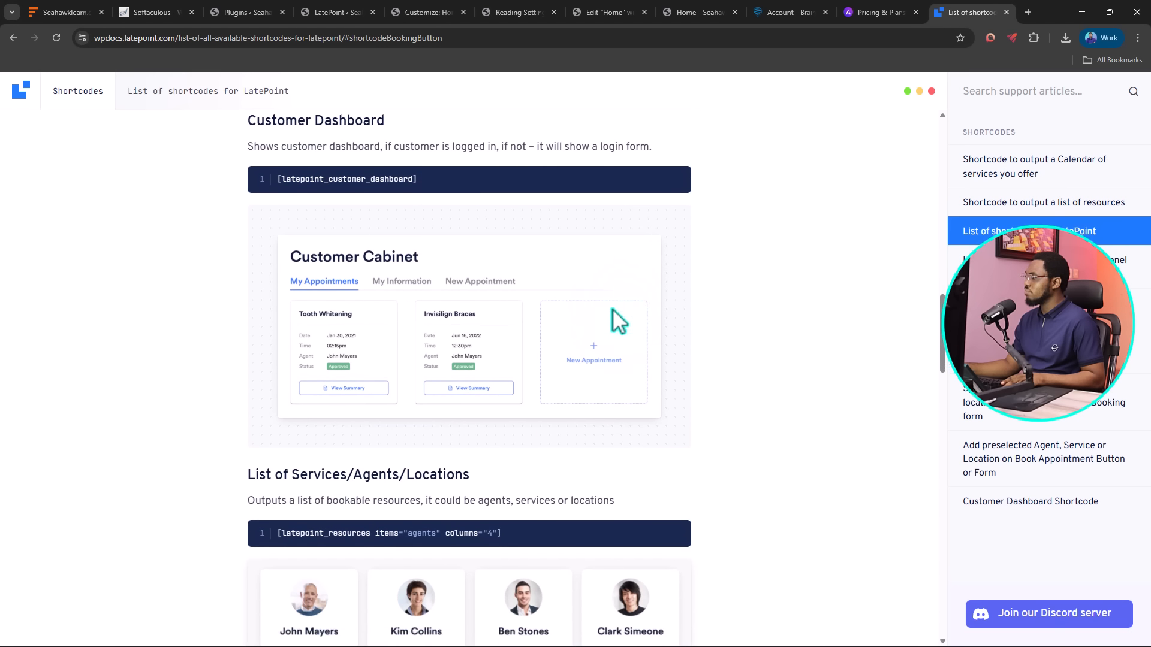
{"action": "scroll", "coordinate": [613, 308], "scroll_direction": "up", "scroll_amount": 4}
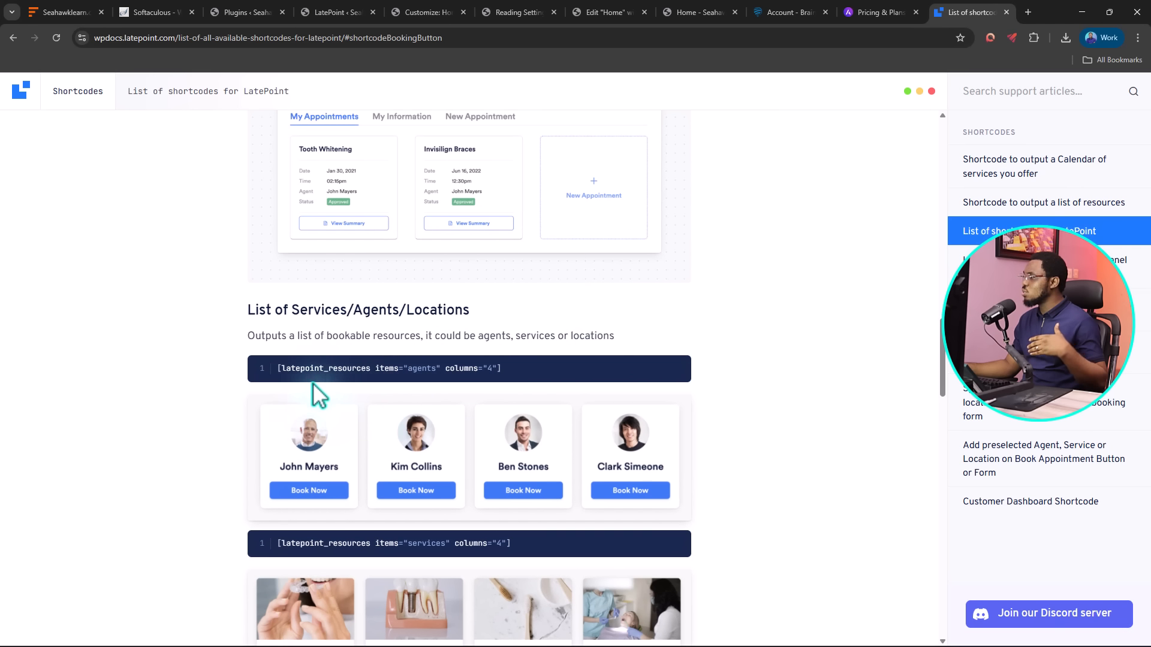
{"action": "scroll", "coordinate": [612, 340], "scroll_direction": "down", "scroll_amount": 20}
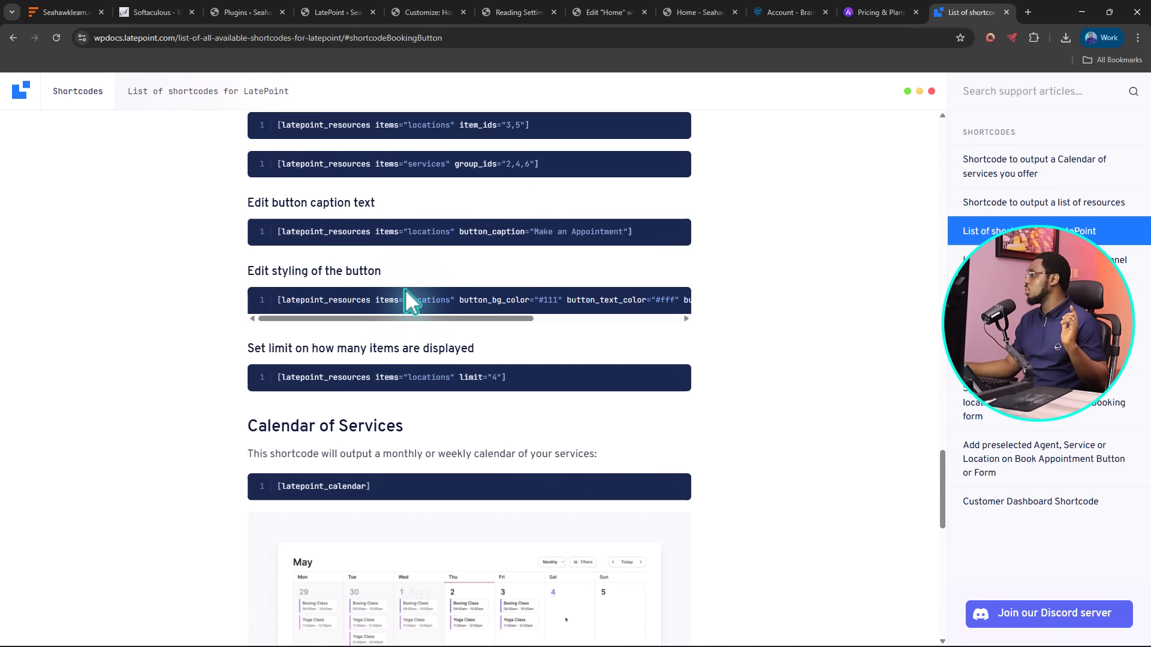
{"action": "scroll", "coordinate": [463, 314], "scroll_direction": "down", "scroll_amount": 4}
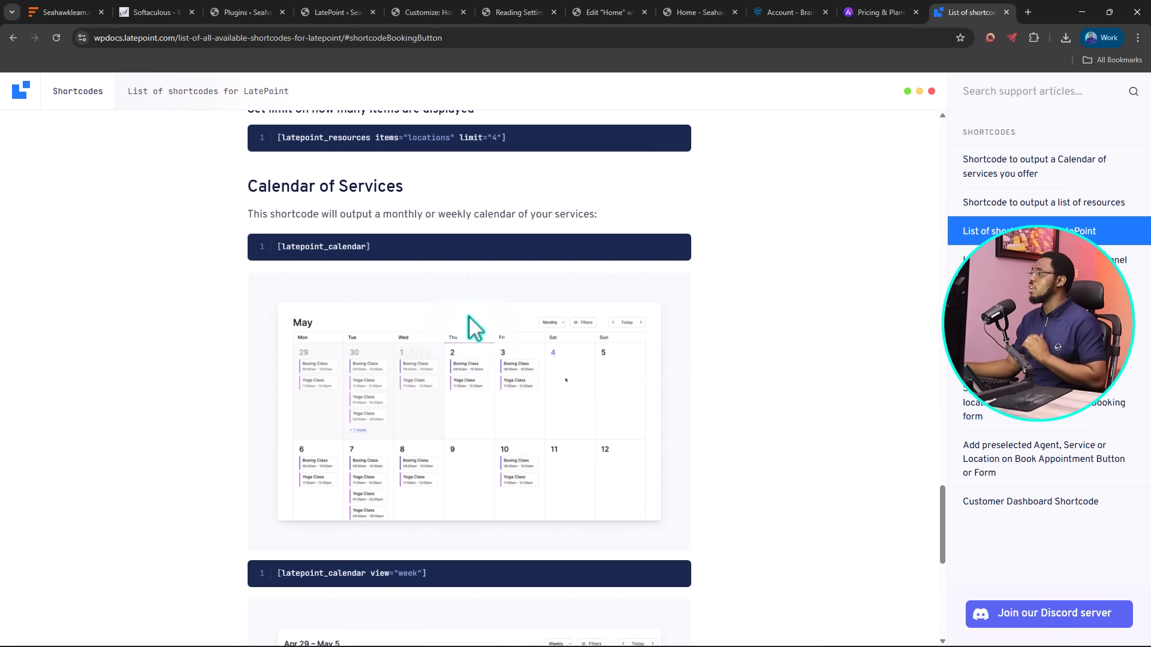
Replace the HTML 2 placeholder text in the Customizer's visual editor with the copied [latepoint_book_button] shortcode, and clear the field again
{"action": "left_click", "coordinate": [420, 12]}
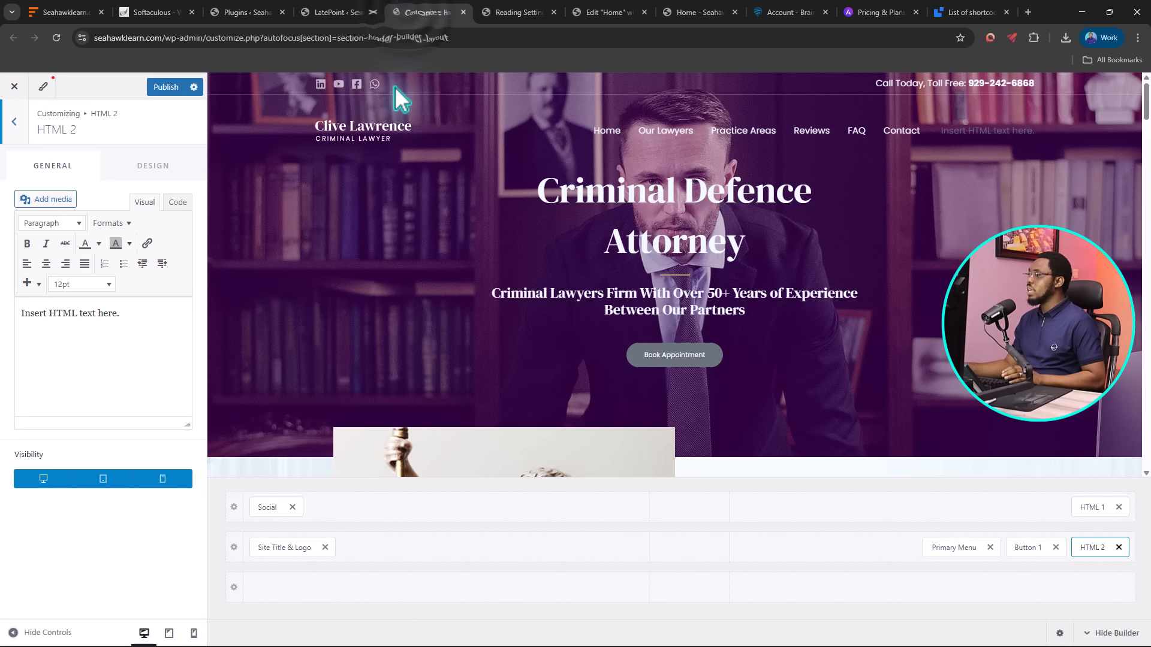
{"action": "left_click_drag", "start_coordinate": [119, 314], "coordinate": [20, 316]}
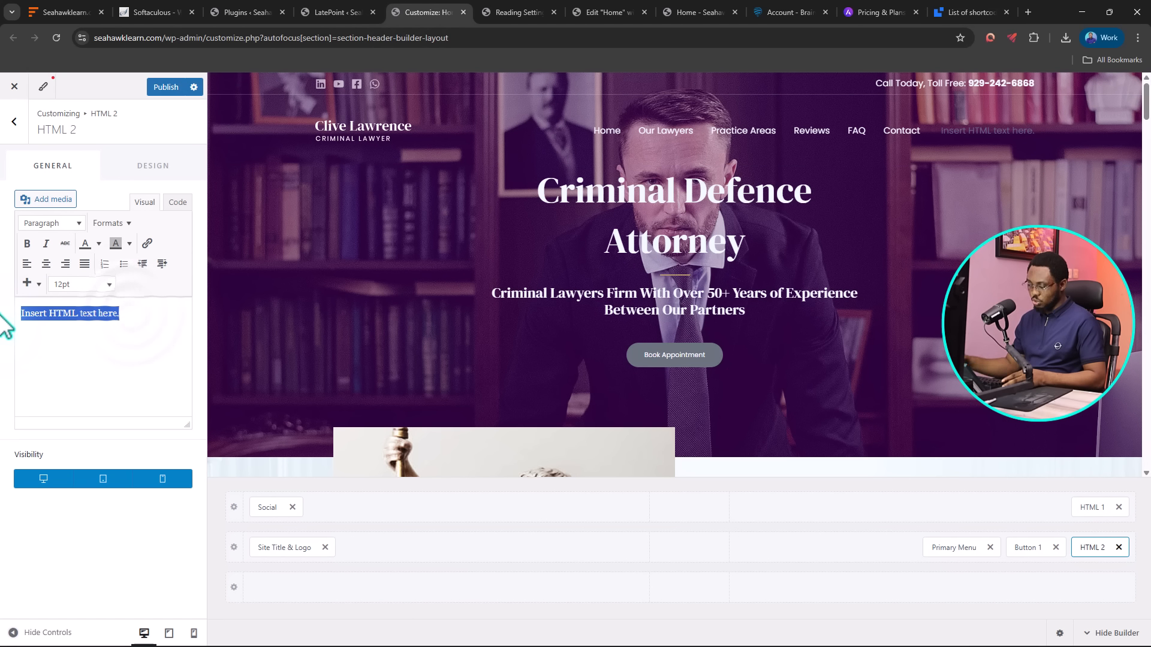
{"action": "key", "text": "ctrl+v"}
{"action": "left_click_drag", "start_coordinate": [141, 313], "coordinate": [11, 316]}
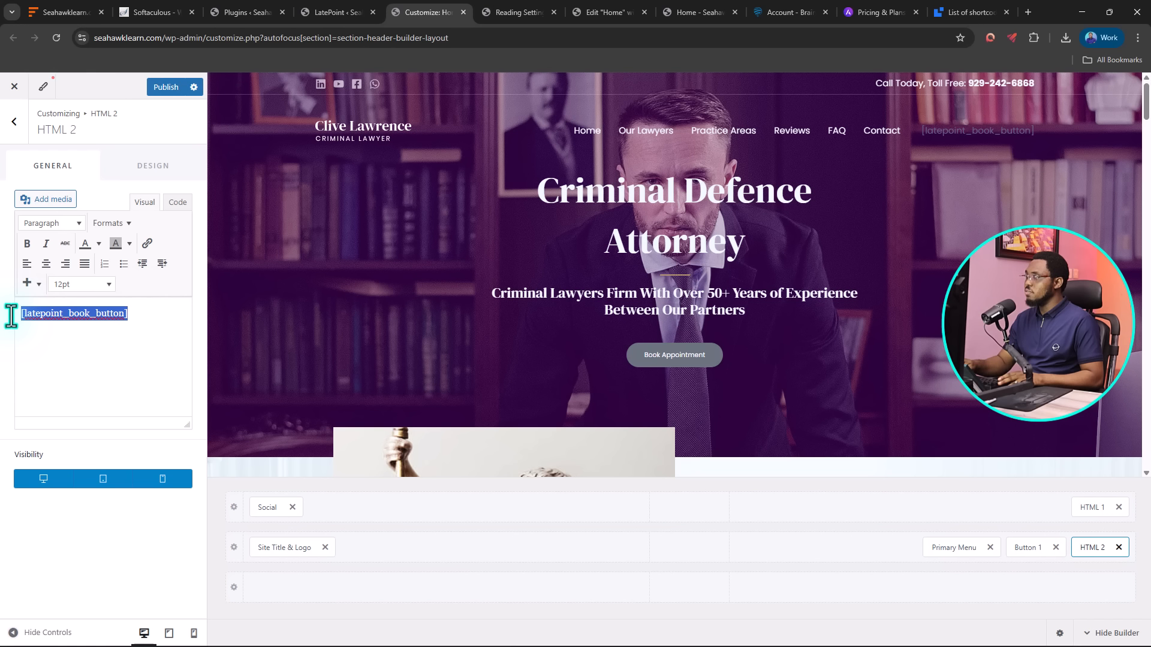
{"action": "key", "text": "BackSpace"}
Enter the [latepoint_book_button] shortcode in HTML 2's code editor and publish the header changes
{"action": "left_click", "coordinate": [174, 202]}
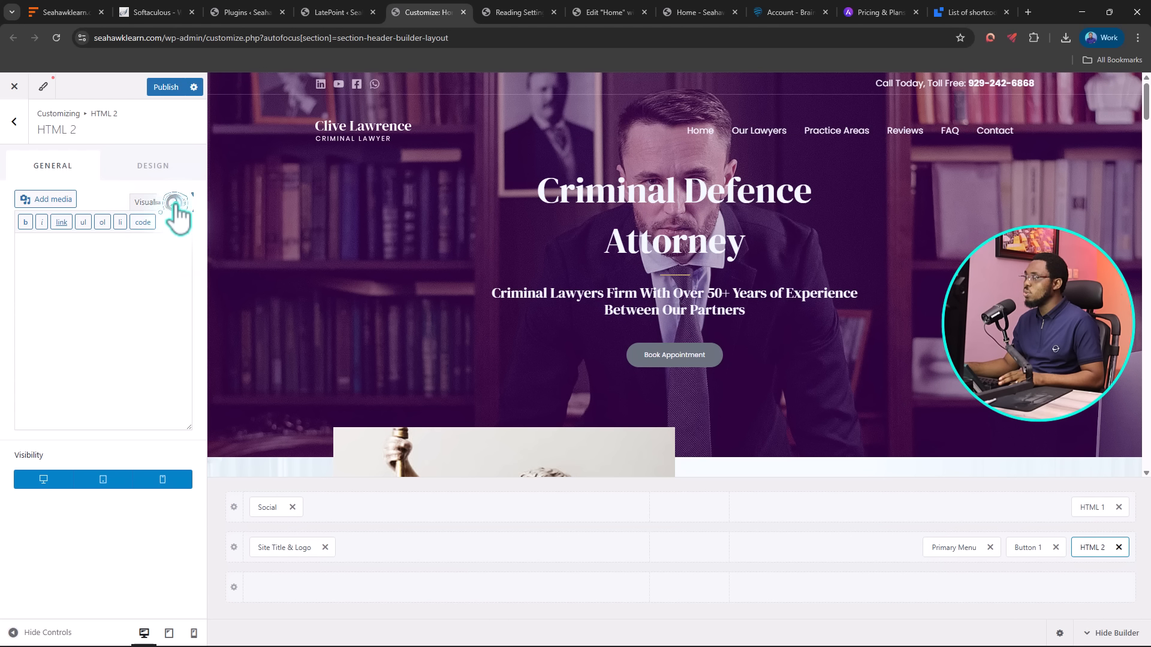
{"action": "left_click", "coordinate": [34, 246]}
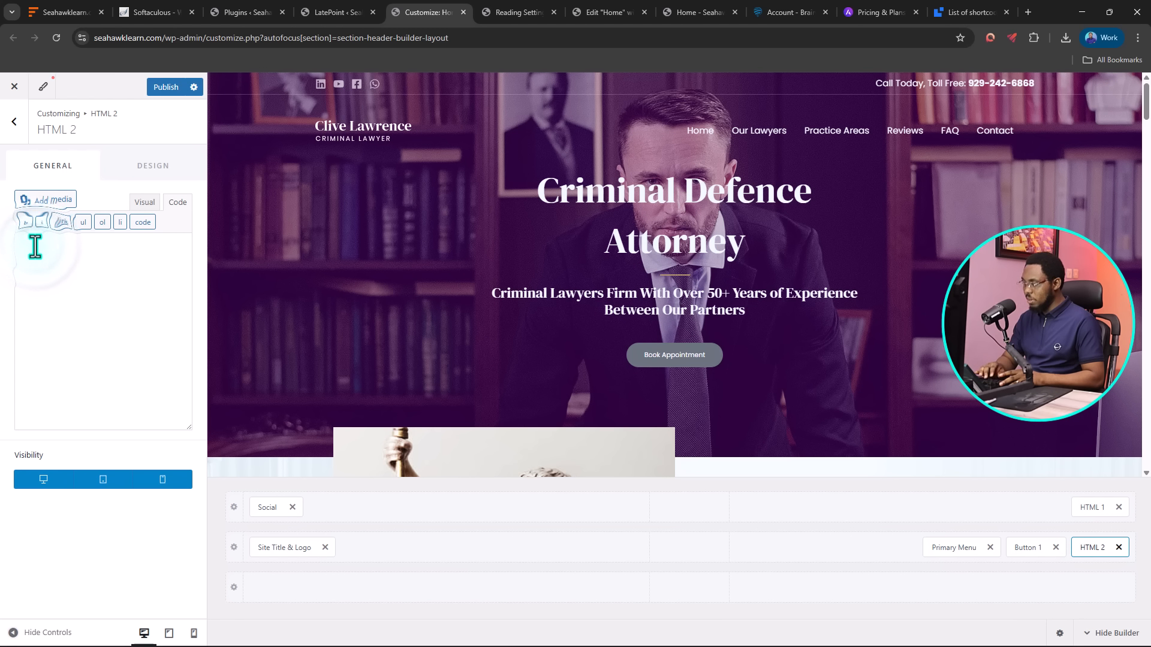
{"action": "key", "text": "ctrl+v"}
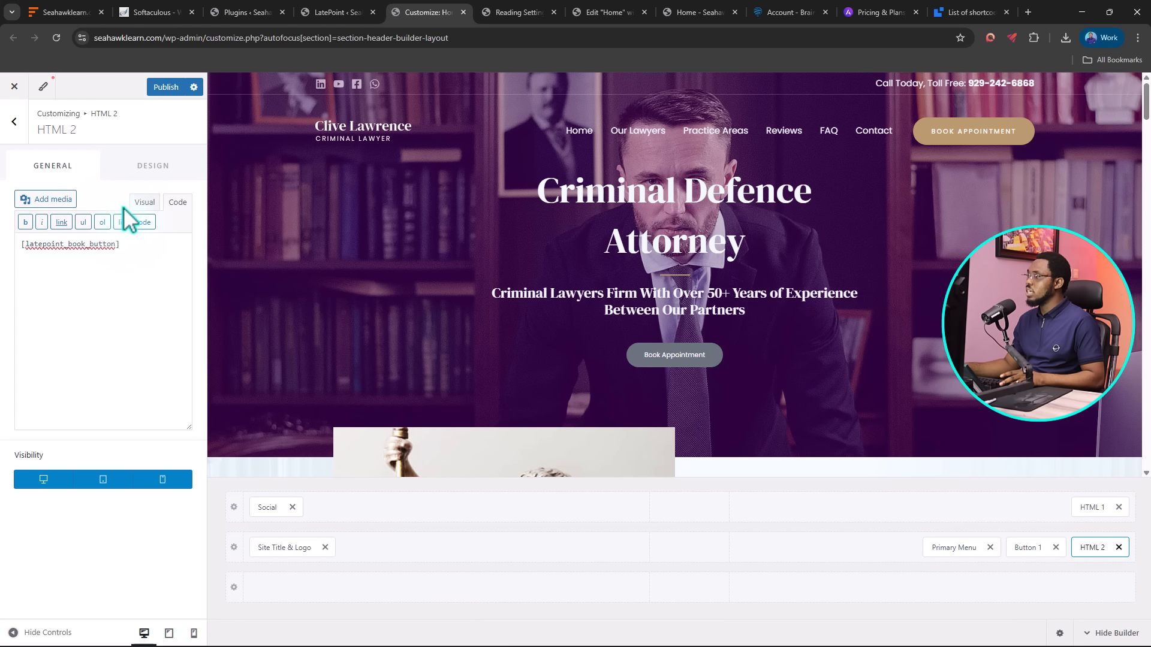
{"action": "left_click", "coordinate": [144, 203]}
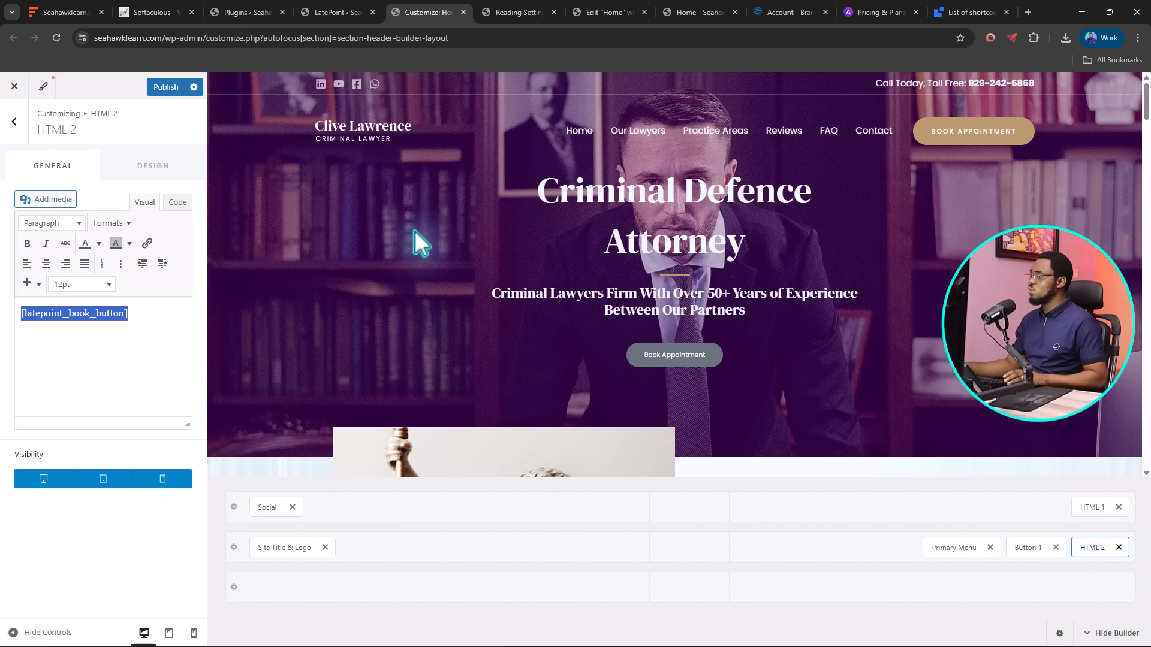
{"action": "left_click", "coordinate": [167, 87]}
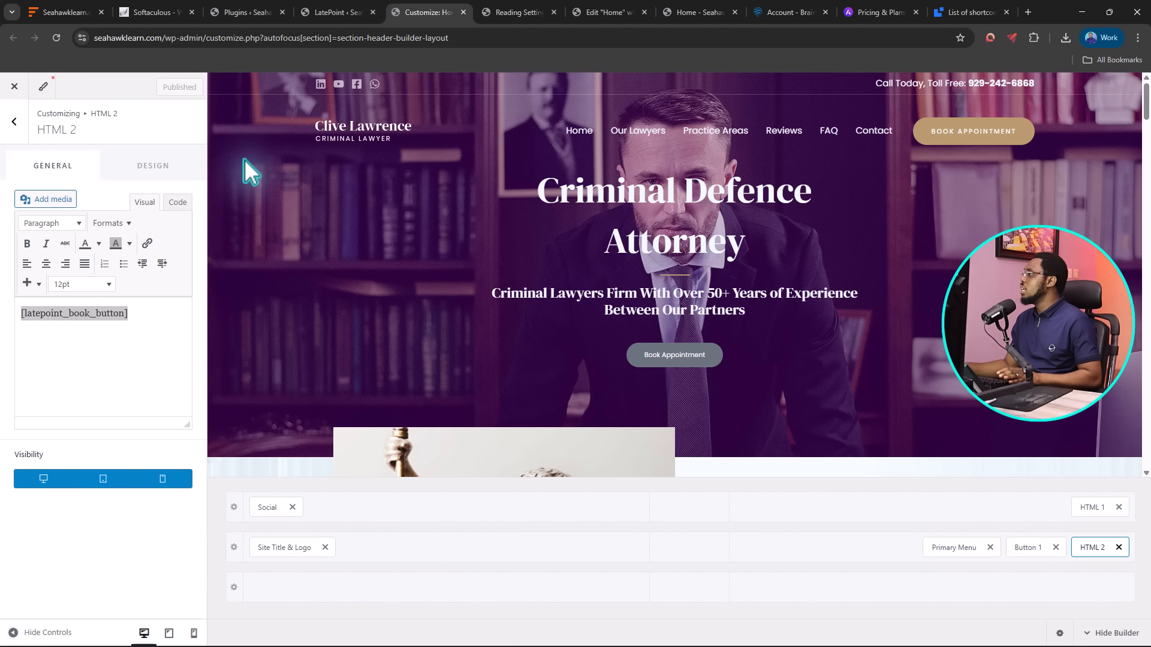
Switch to the Home page's Elementor editor and go to the Practice areas section
{"action": "left_click", "coordinate": [597, 12]}
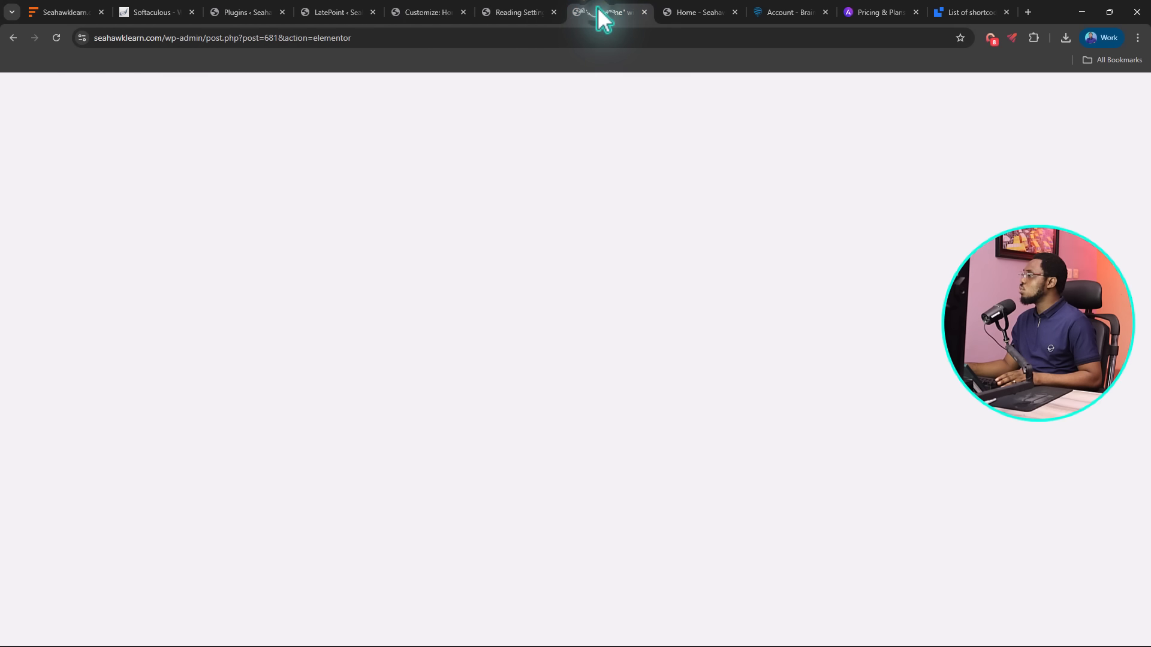
{"action": "scroll", "coordinate": [574, 326], "scroll_direction": "down", "scroll_amount": 4}
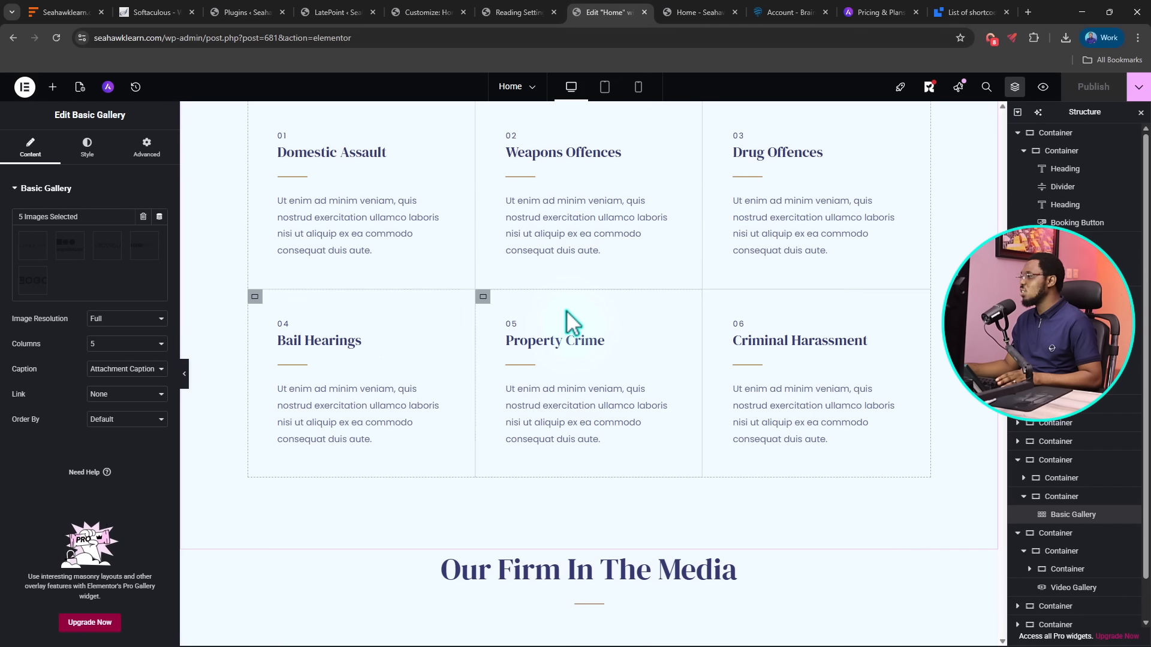
{"action": "scroll", "coordinate": [573, 324], "scroll_direction": "up", "scroll_amount": 3}
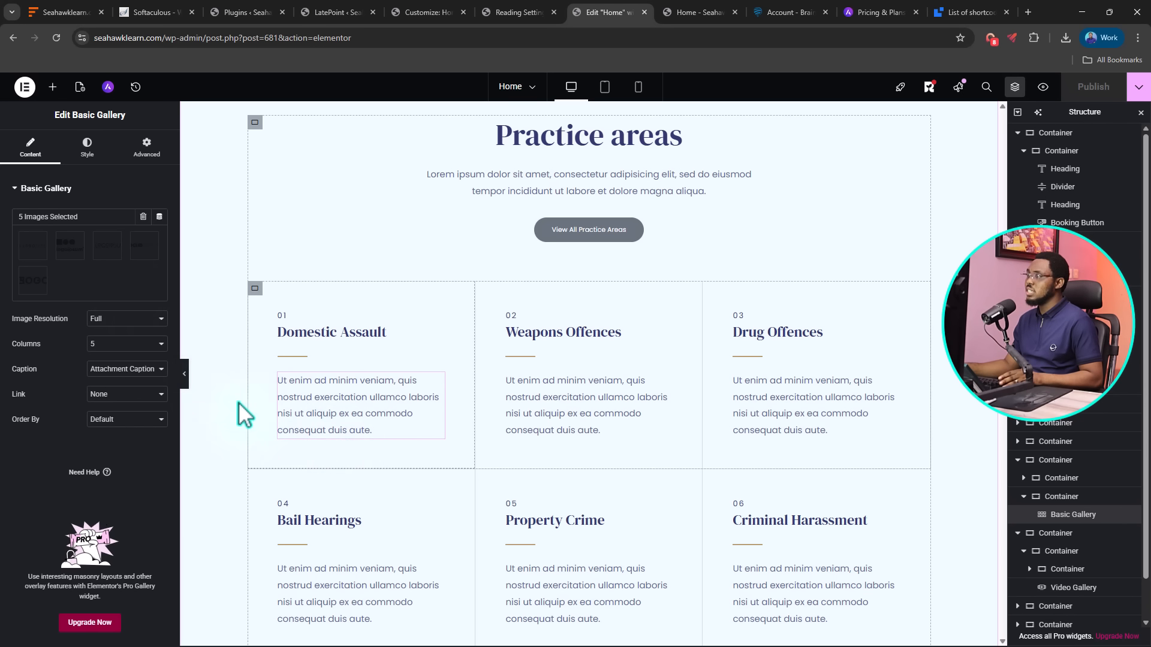
Search the Elementor widget library for "latepo" and clear the search
{"action": "left_click", "coordinate": [53, 88]}
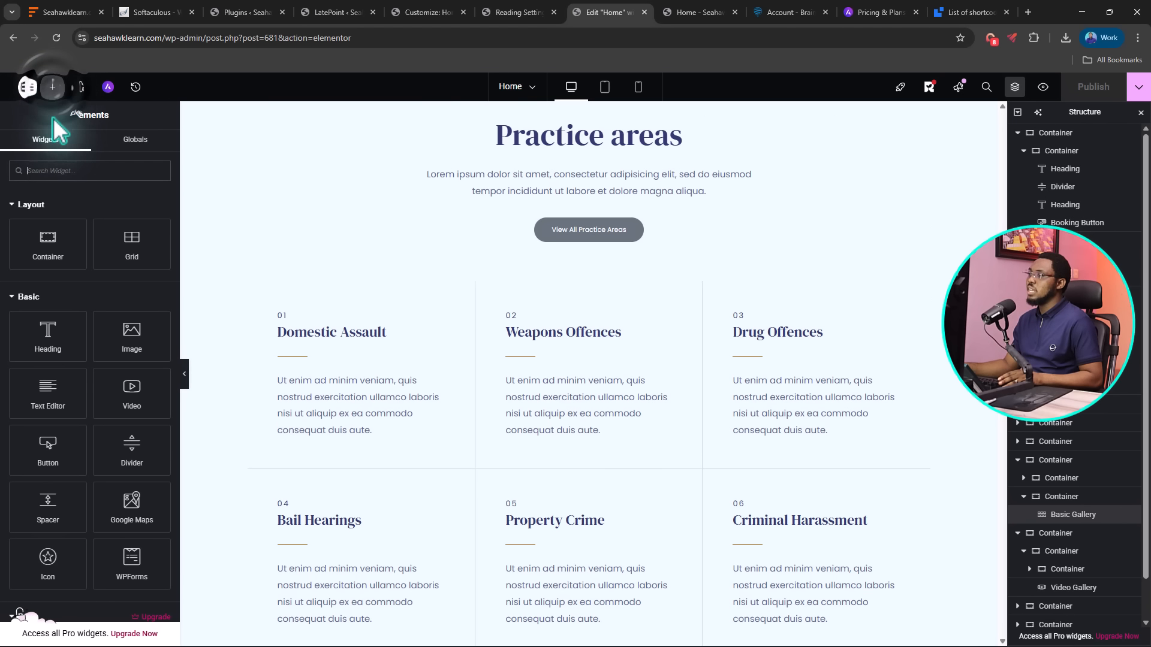
{"action": "left_click", "coordinate": [53, 173]}
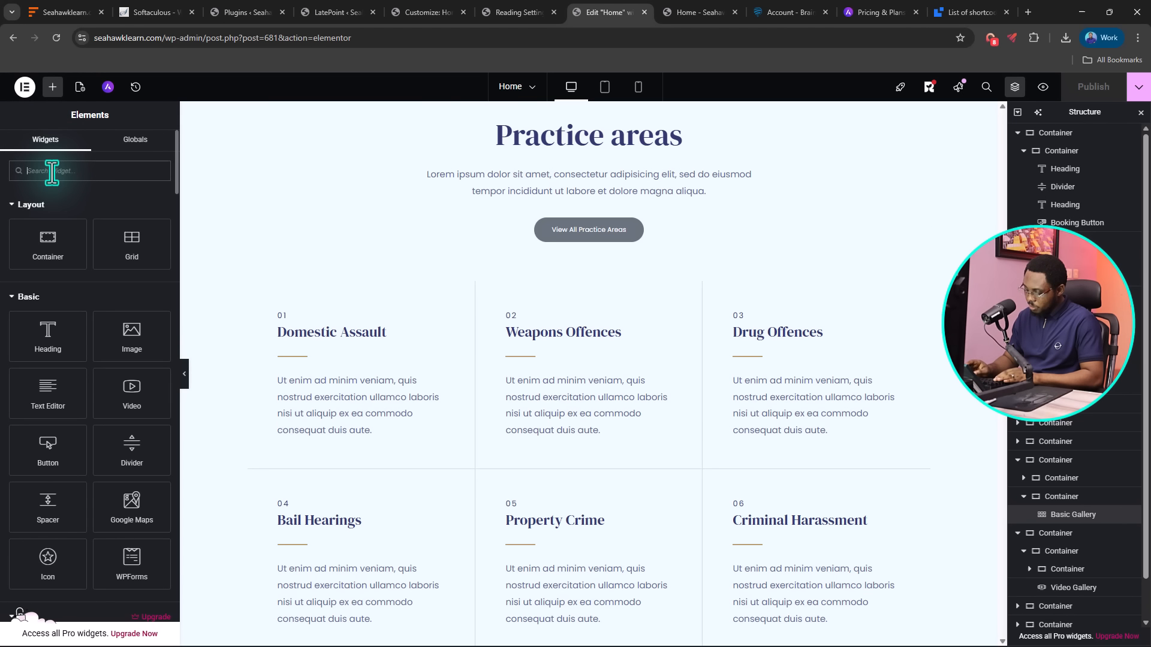
{"action": "type", "text": "latepo"}
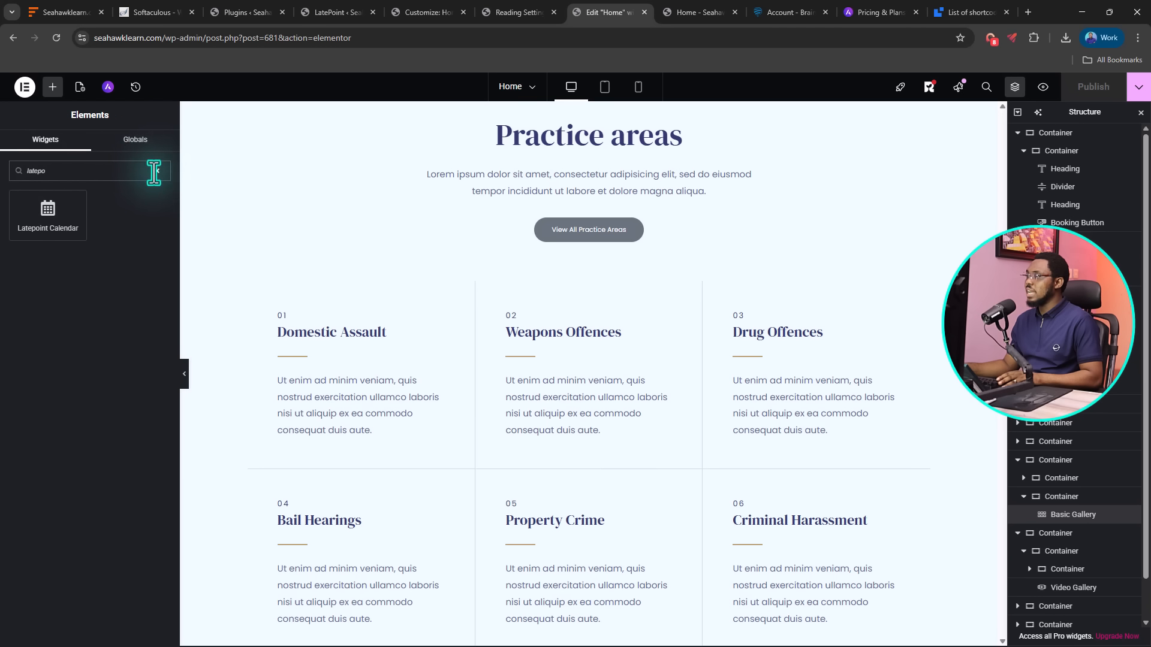
{"action": "left_click", "coordinate": [154, 171]}
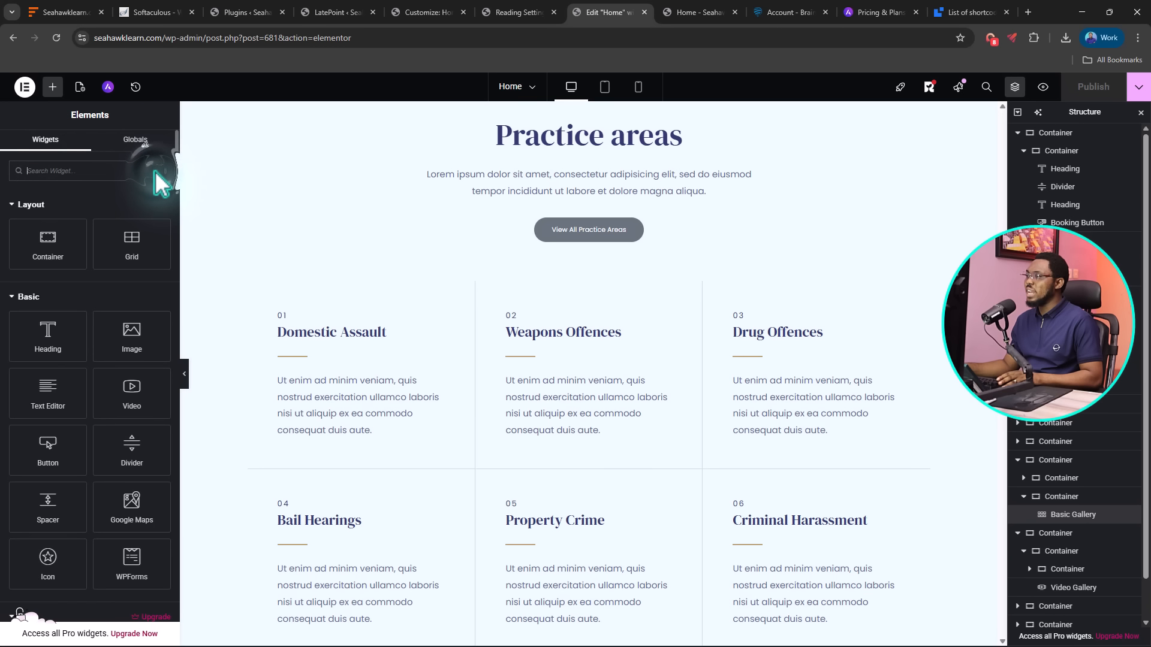
Find the LatePoint widgets and insert a Booking Button below the Domestic Assault description in Practice areas
{"action": "left_click", "coordinate": [14, 298]}
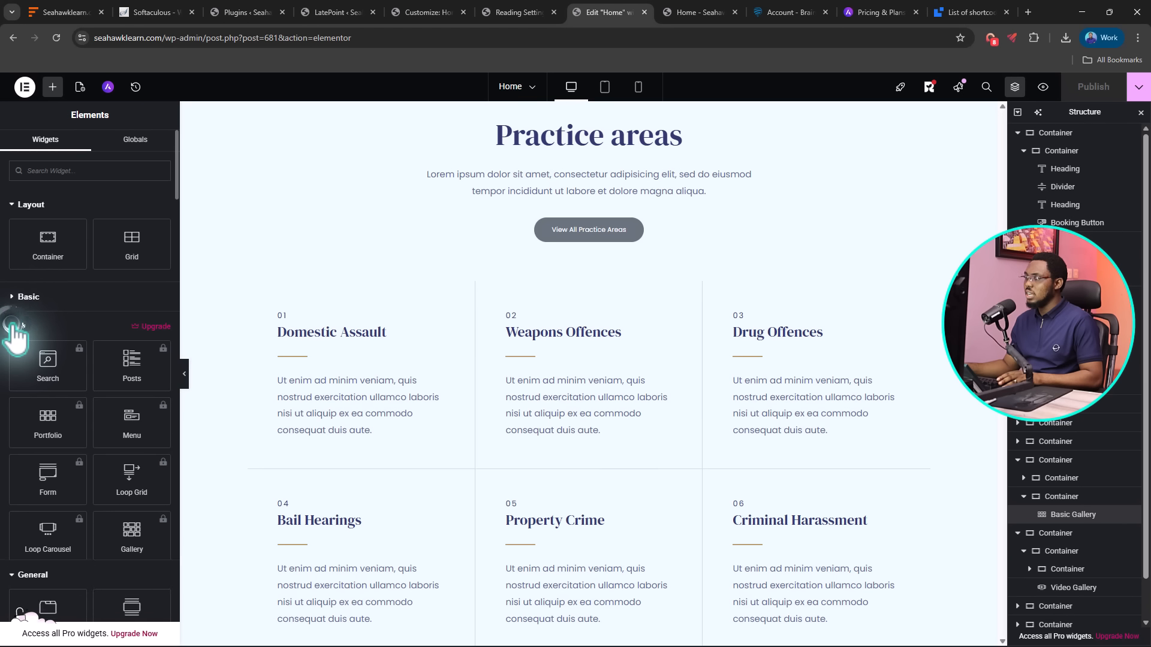
{"action": "left_click", "coordinate": [18, 356]}
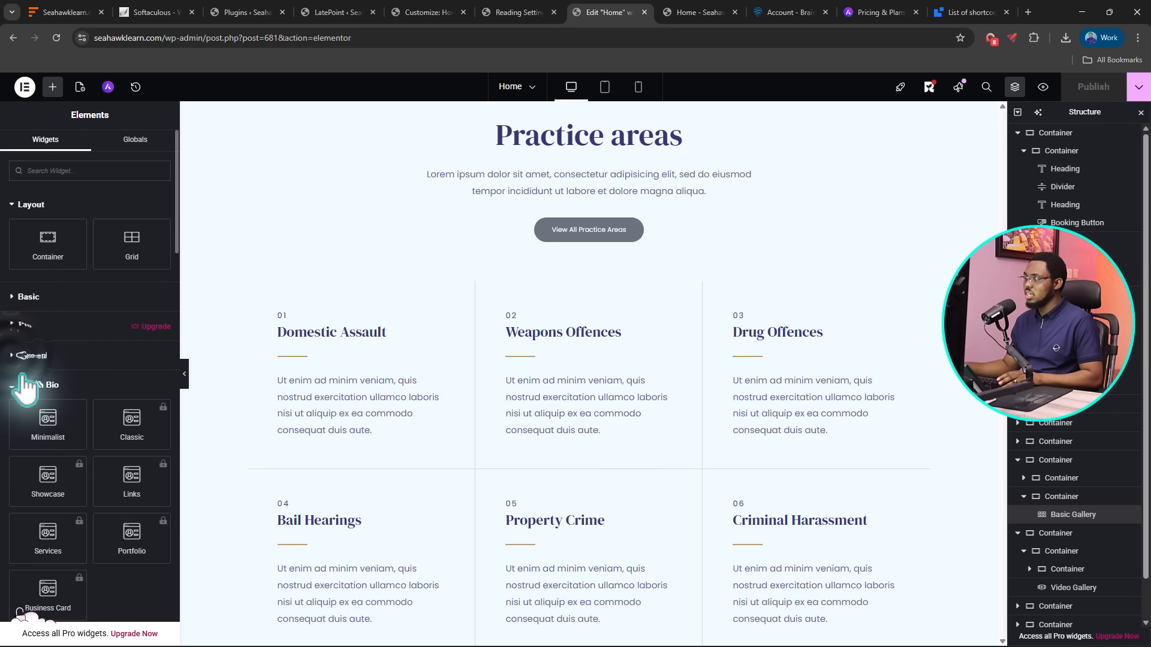
{"action": "left_click", "coordinate": [14, 385]}
{"action": "scroll", "coordinate": [124, 384], "scroll_direction": "down", "scroll_amount": 8}
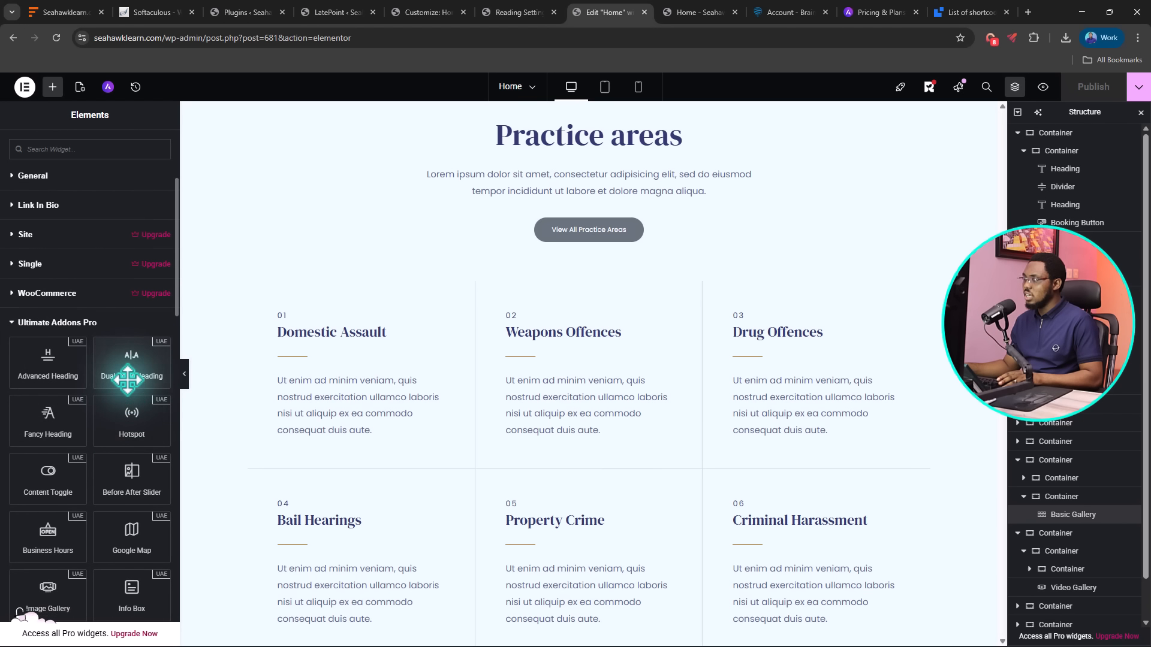
{"action": "scroll", "coordinate": [126, 390], "scroll_direction": "down", "scroll_amount": 10}
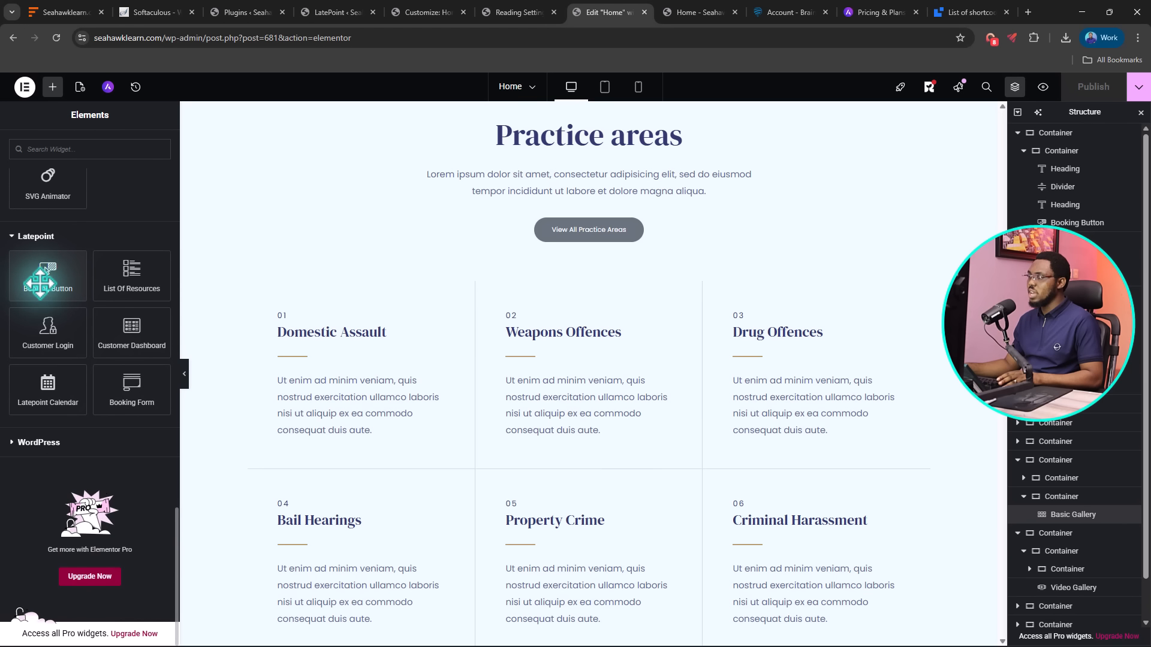
{"action": "left_click_drag", "start_coordinate": [40, 282], "coordinate": [348, 430]}
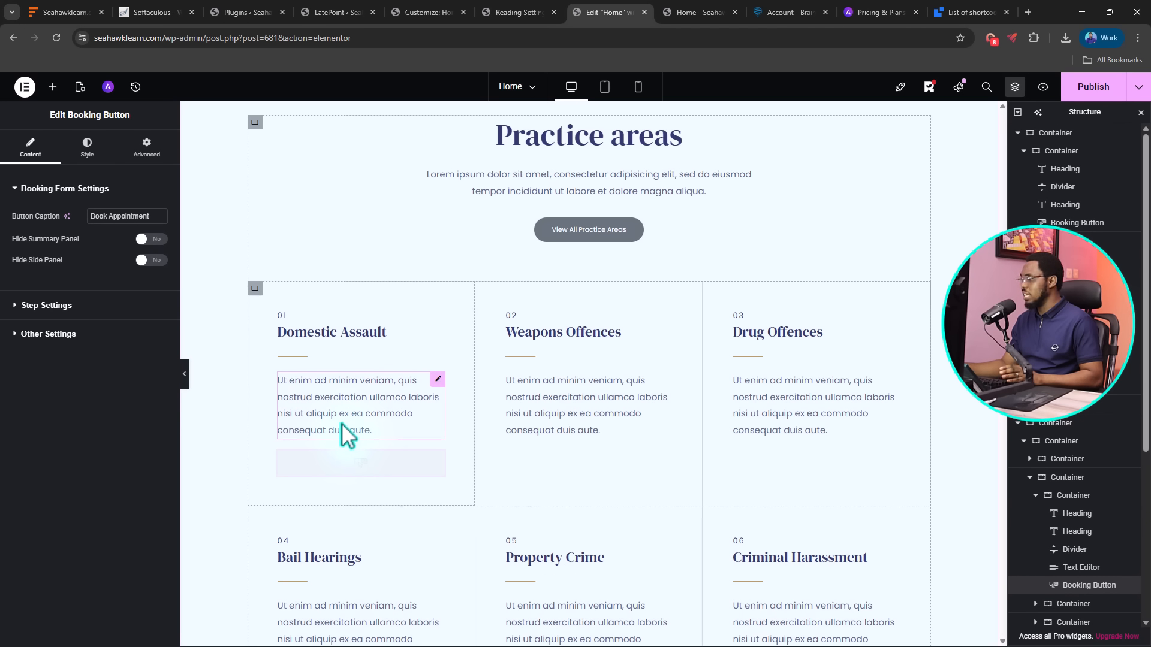
Preselect the firm's lawyer as agent and Domestic Assault as service for the Booking Button, and look at its other settings
{"action": "triple_click", "coordinate": [154, 216]}
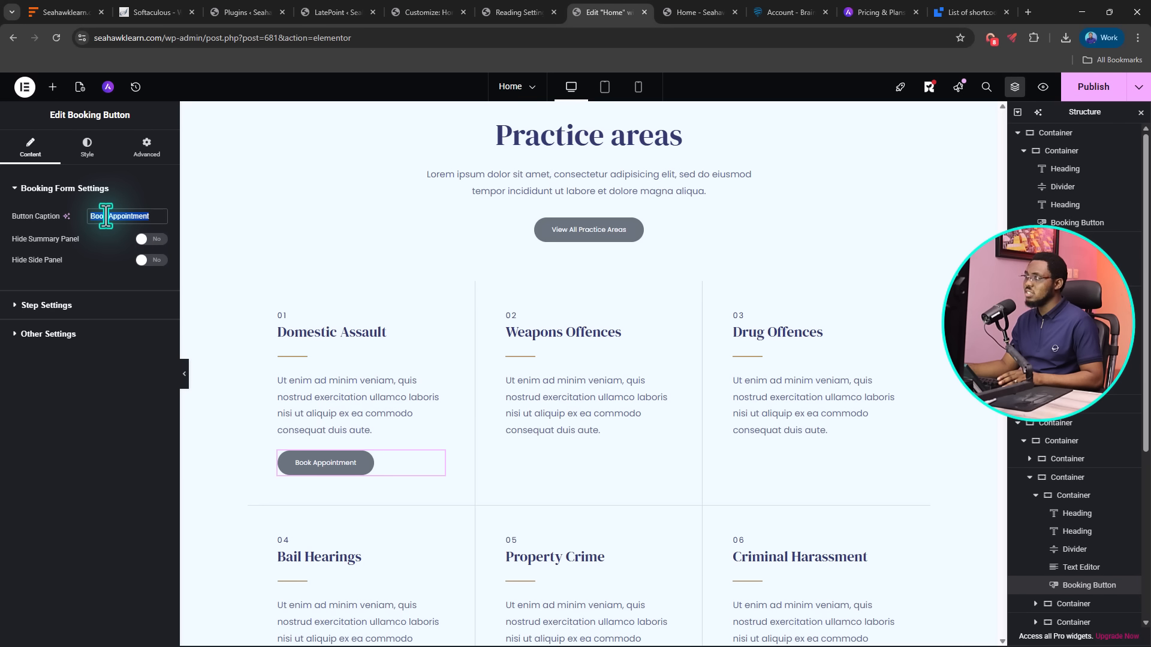
{"action": "left_click", "coordinate": [48, 305]}
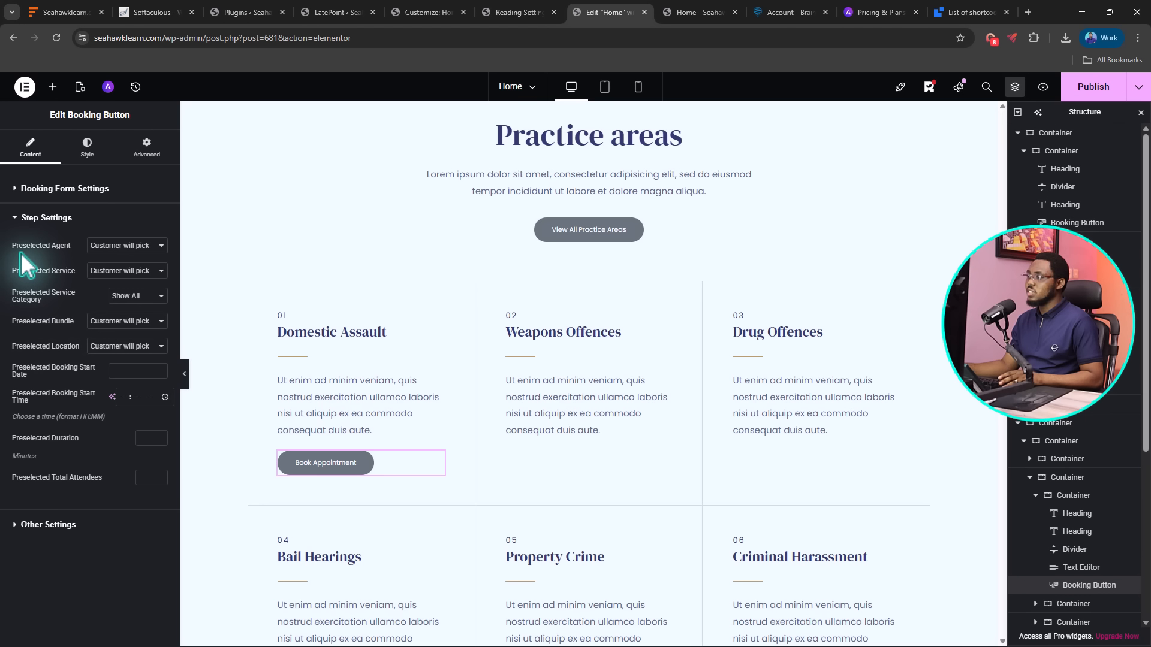
{"action": "left_click", "coordinate": [144, 246]}
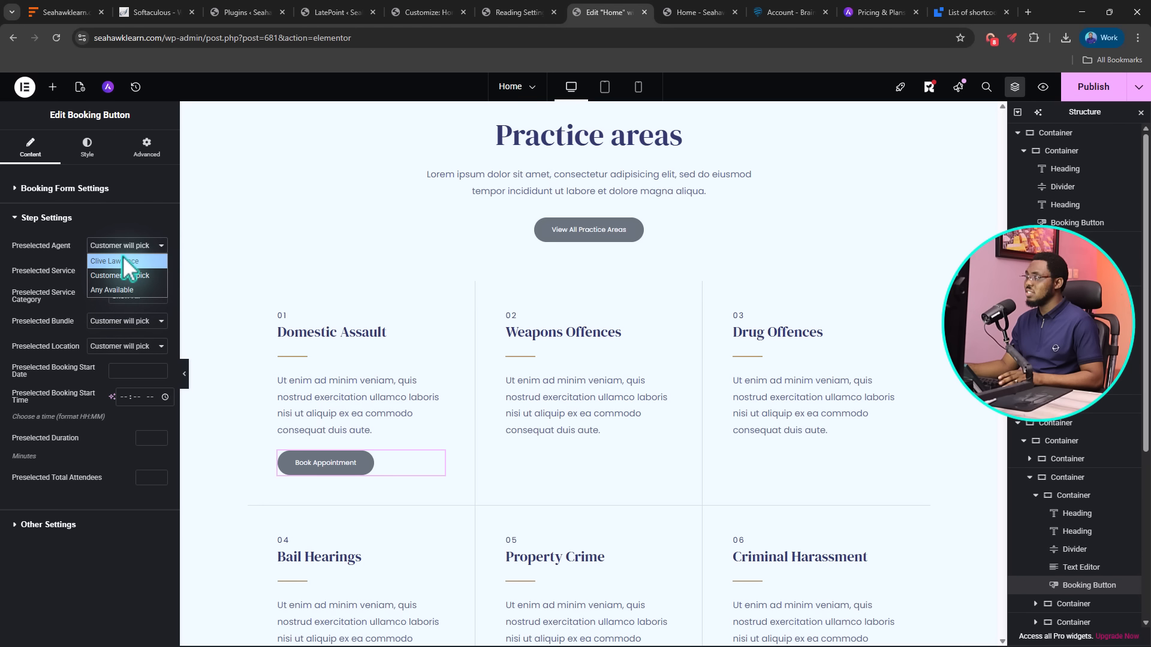
{"action": "left_click", "coordinate": [122, 259]}
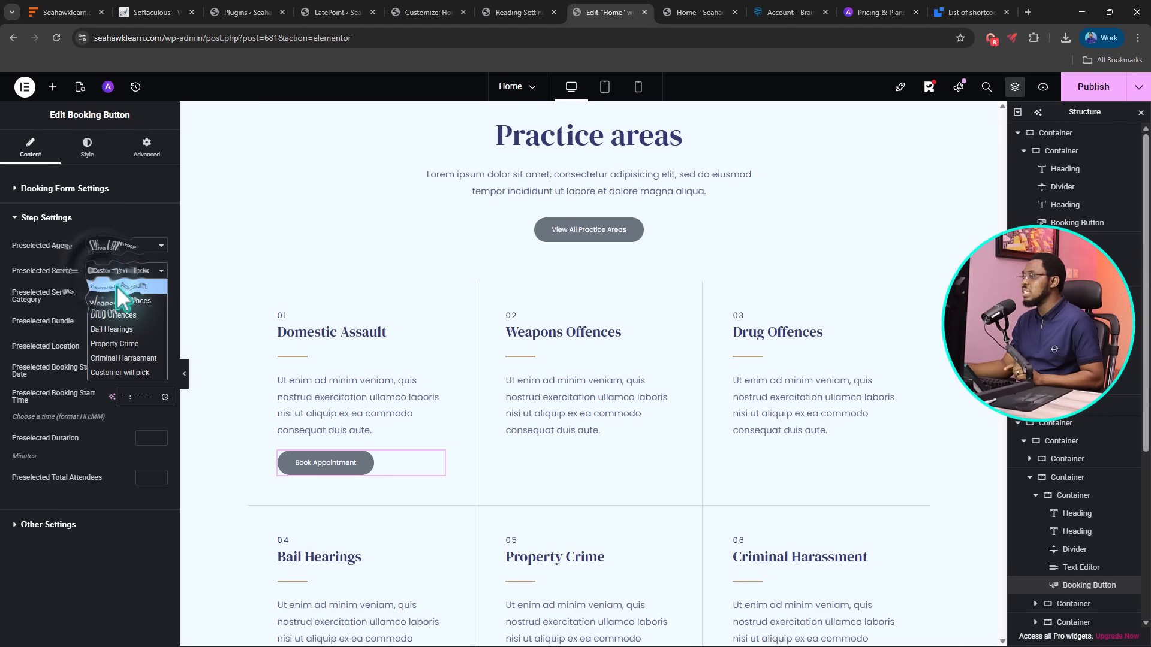
{"action": "left_click", "coordinate": [116, 288]}
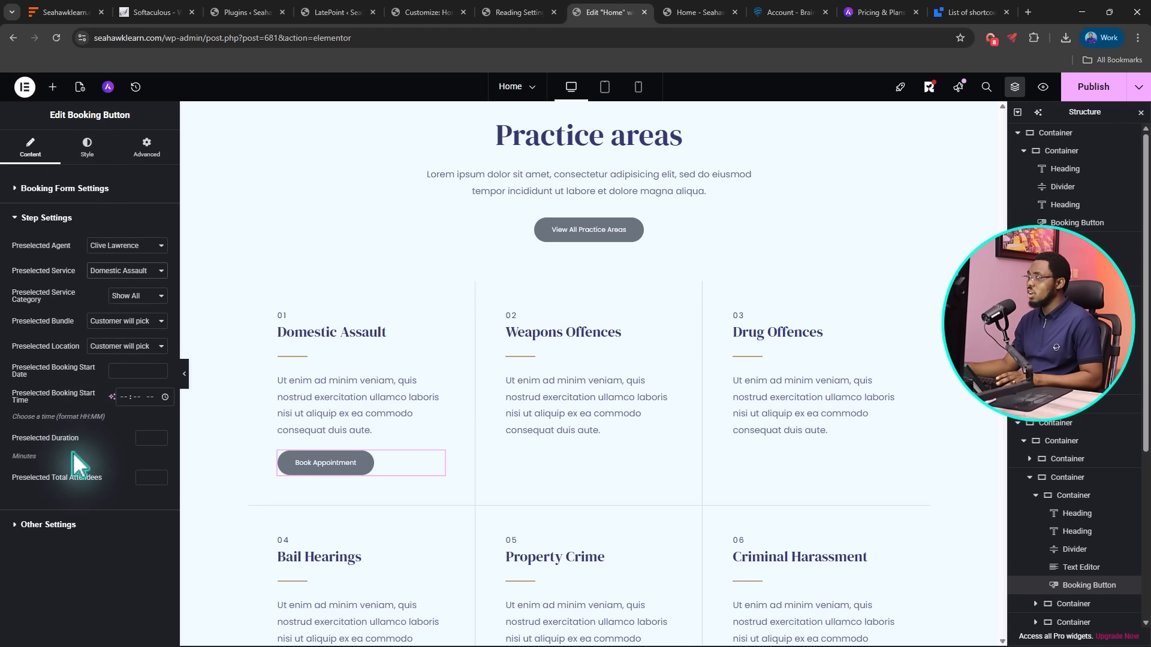
{"action": "left_click", "coordinate": [59, 526]}
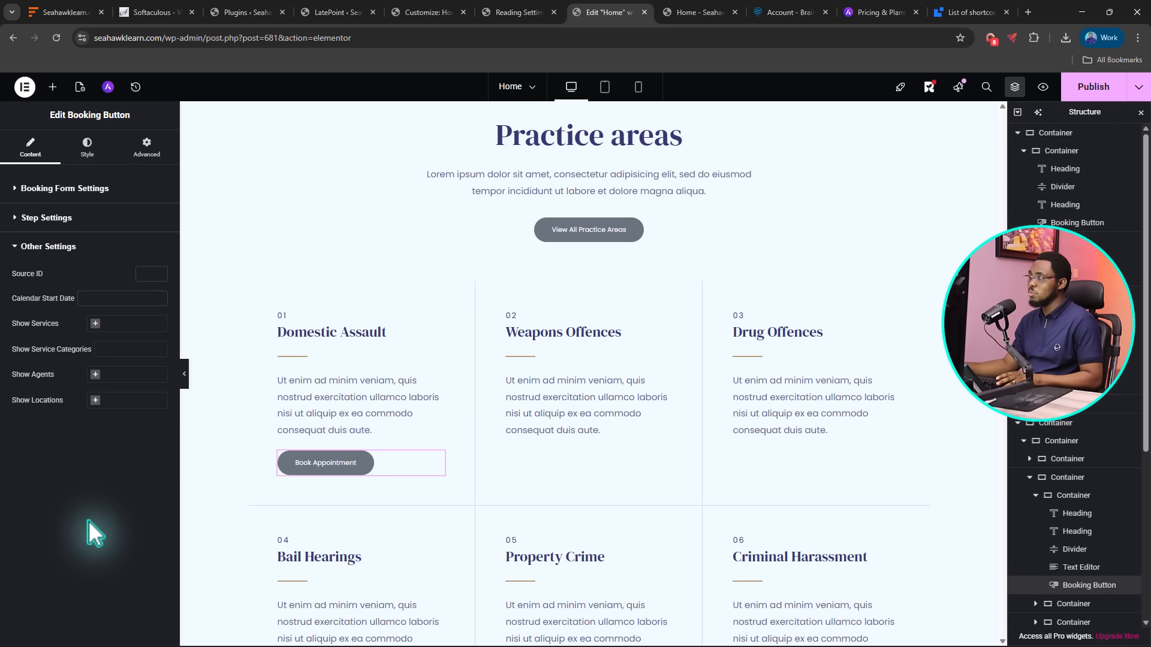
Set the Domestic Assault Booking Button's normal background to a custom golden brown colour
{"action": "left_click", "coordinate": [91, 147]}
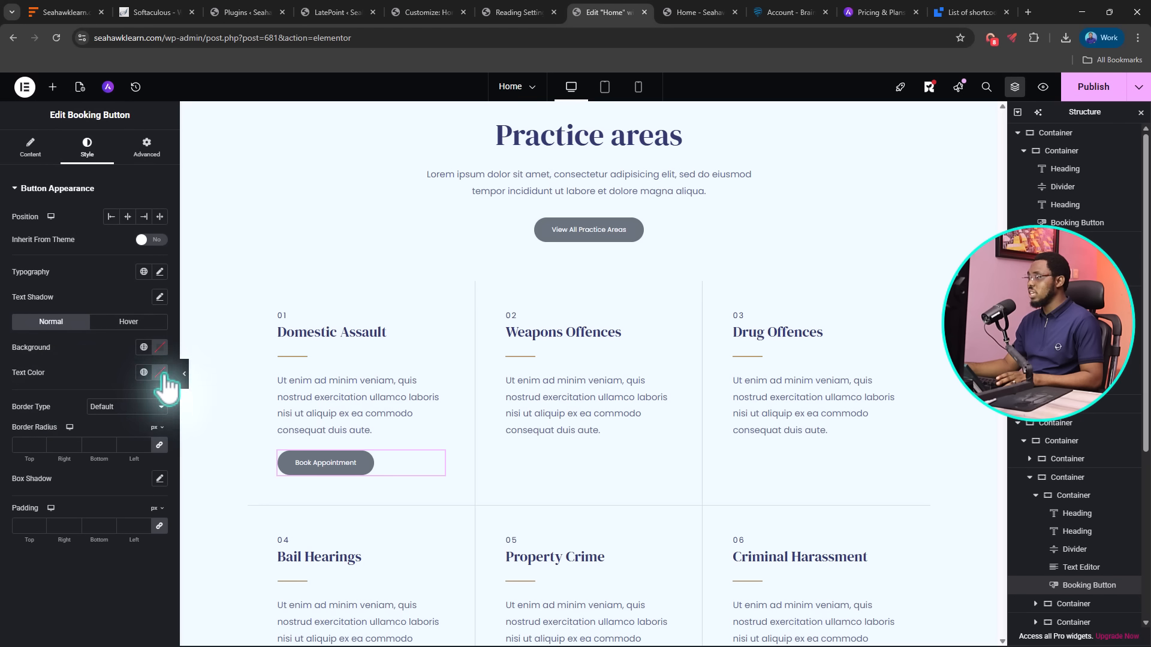
{"action": "left_click", "coordinate": [143, 348]}
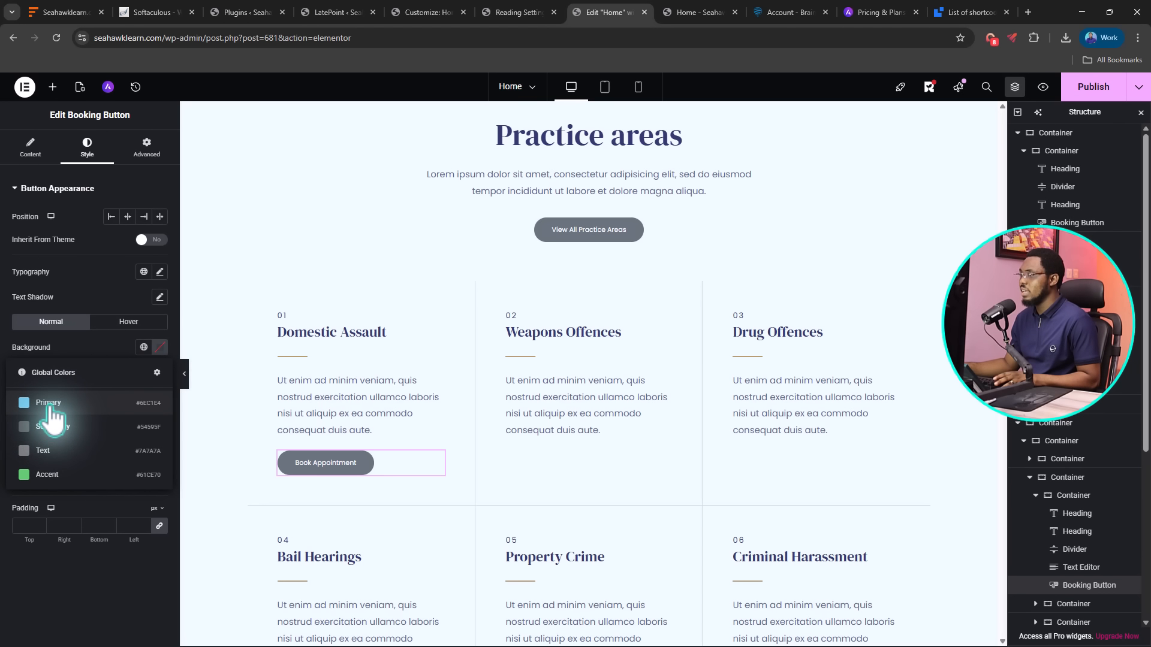
{"action": "left_click", "coordinate": [160, 347]}
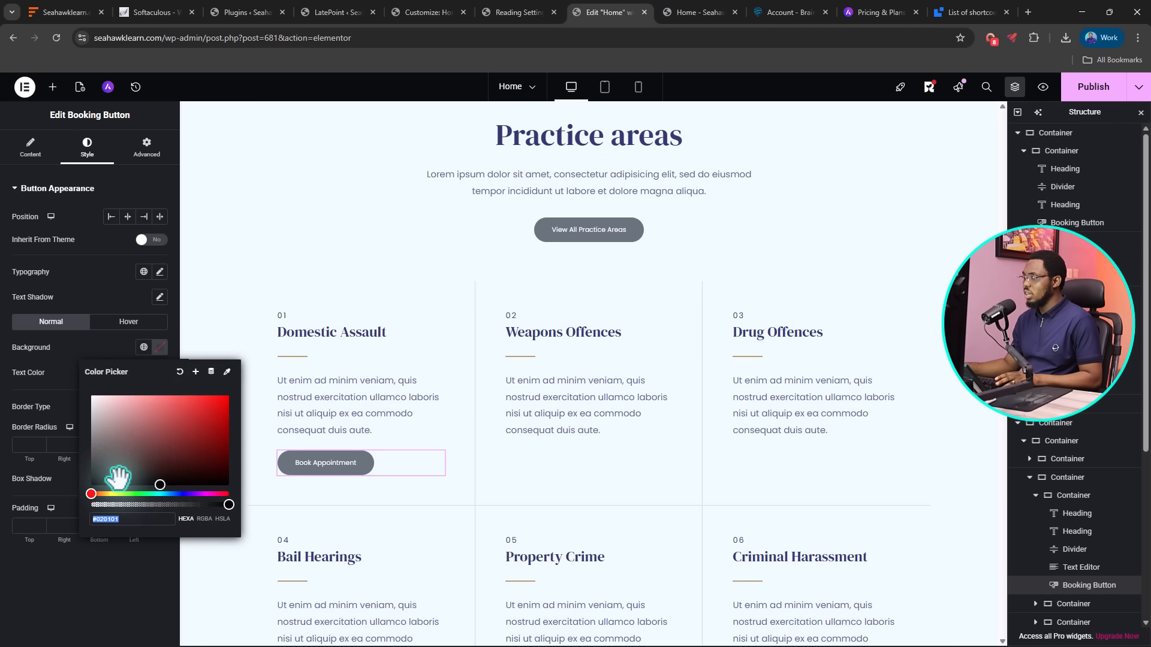
{"action": "left_click_drag", "start_coordinate": [93, 494], "coordinate": [187, 443]}
{"action": "left_click_drag", "start_coordinate": [125, 494], "coordinate": [108, 495]}
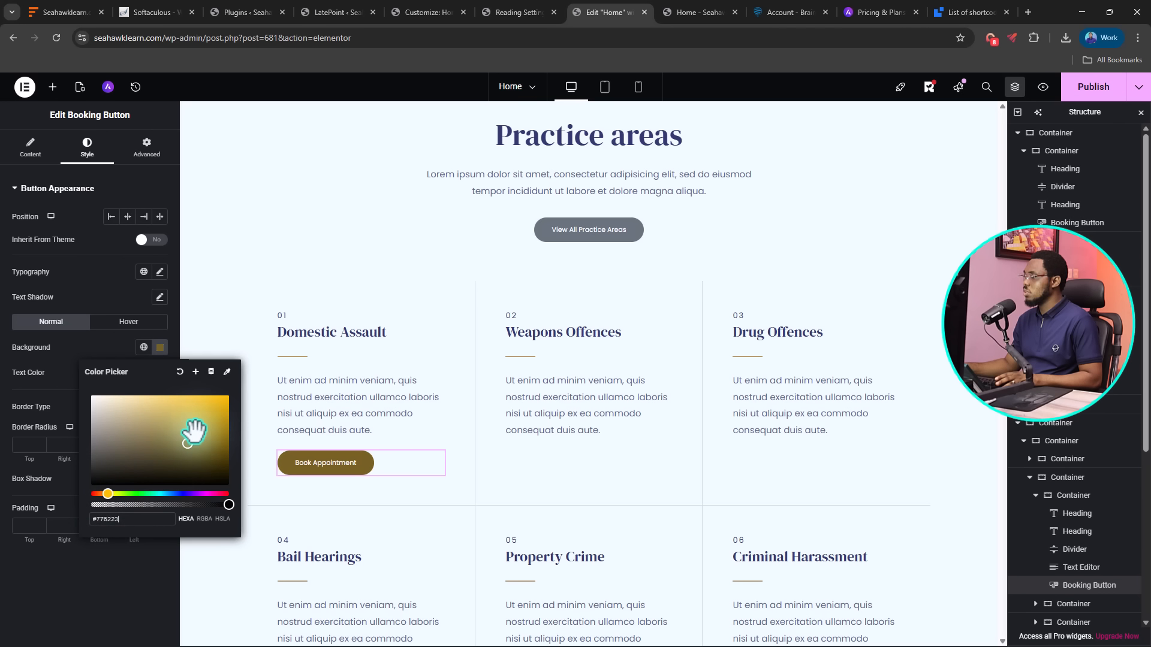
{"action": "left_click_drag", "start_coordinate": [185, 444], "coordinate": [176, 429]}
{"action": "left_click", "coordinate": [96, 340]}
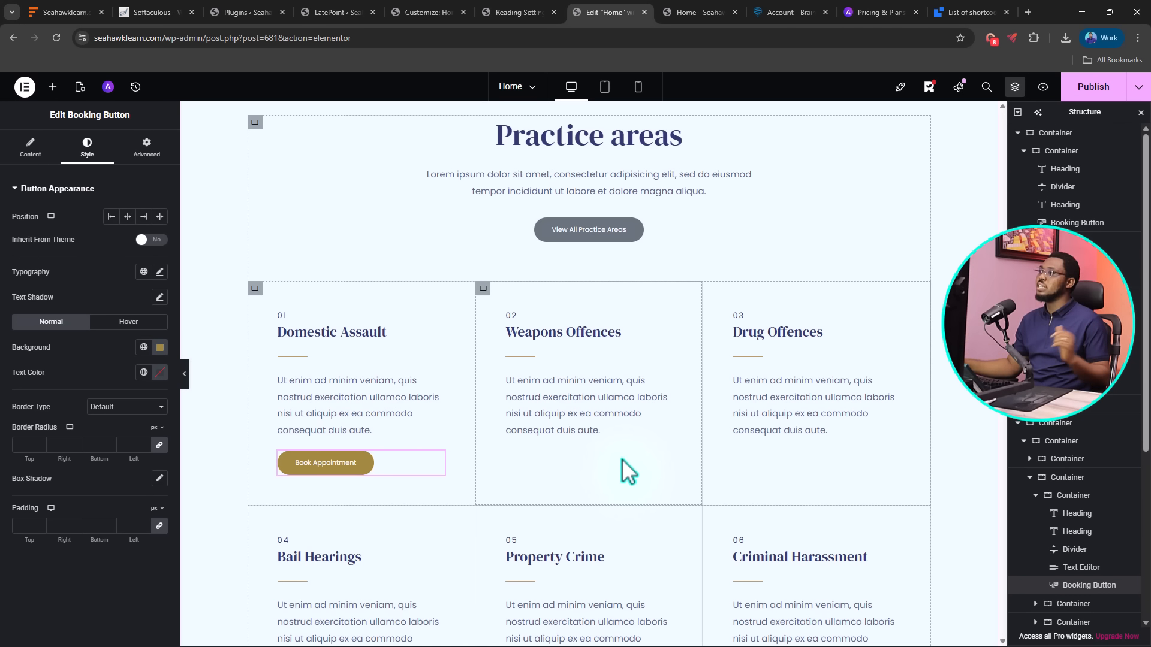
Bring the LatePoint widget group into view in the Elementor widget library
{"action": "left_click", "coordinate": [52, 87]}
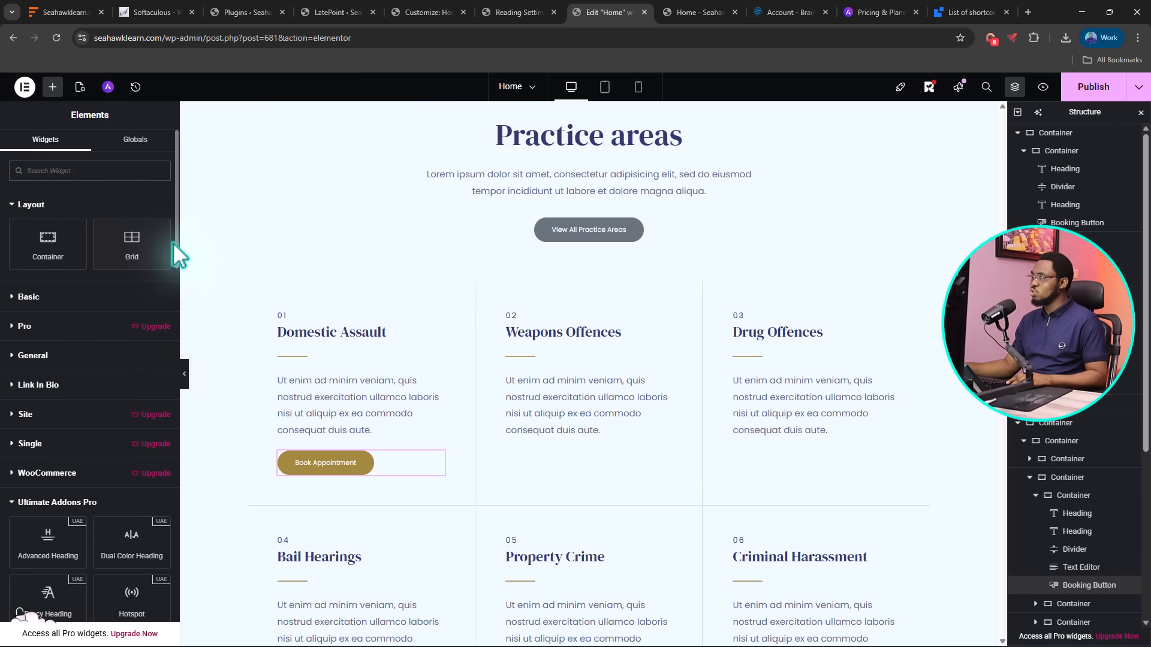
{"action": "scroll", "coordinate": [175, 243], "scroll_direction": "down", "scroll_amount": 10}
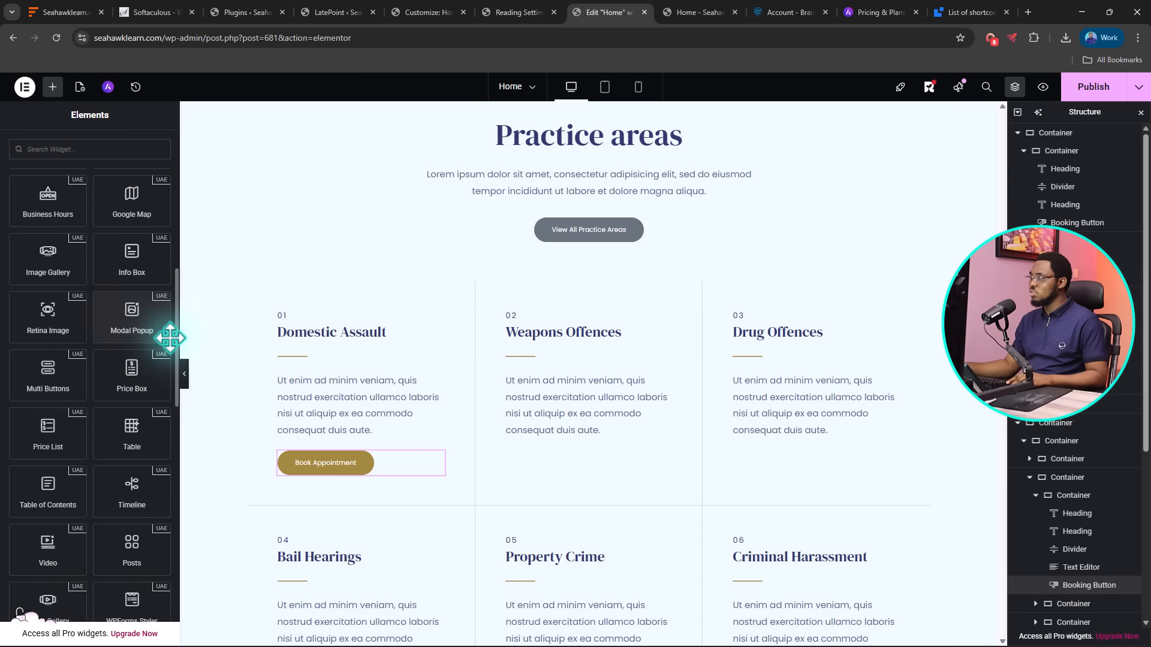
{"action": "left_click_drag", "start_coordinate": [179, 354], "coordinate": [182, 585]}
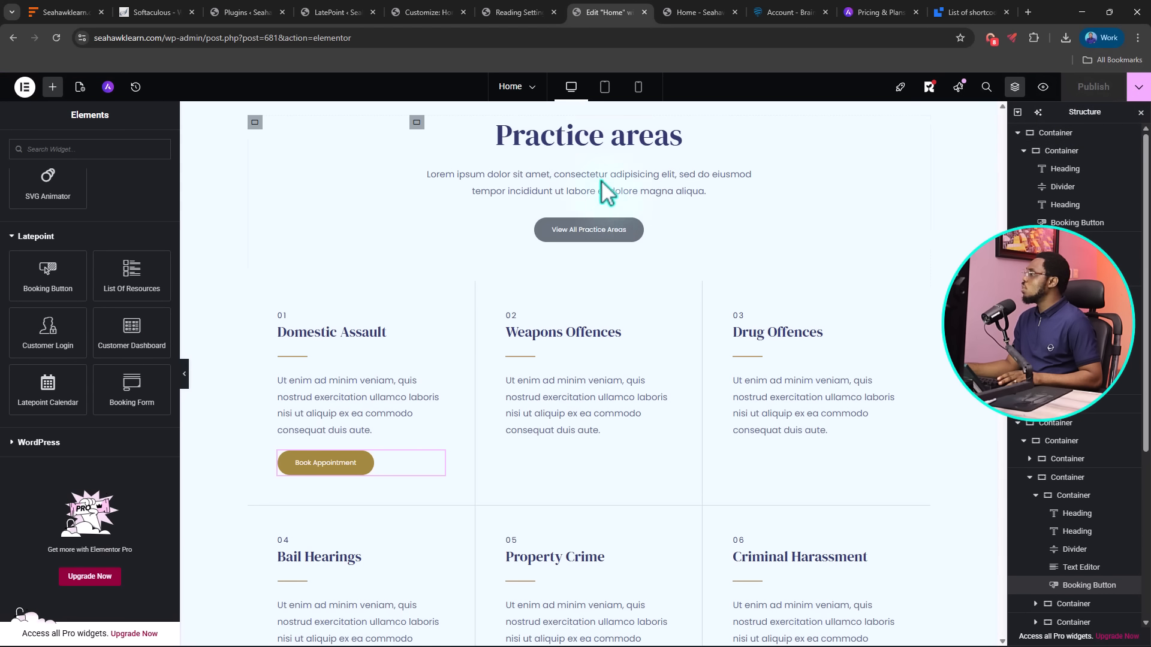
Reload the live Home page and test the header booking form with Criminal Harrasment, February 14, 11:00 am, up to the existing-account sign-in
{"action": "left_click", "coordinate": [692, 15]}
{"action": "scroll", "coordinate": [645, 213], "scroll_direction": "up", "scroll_amount": 10}
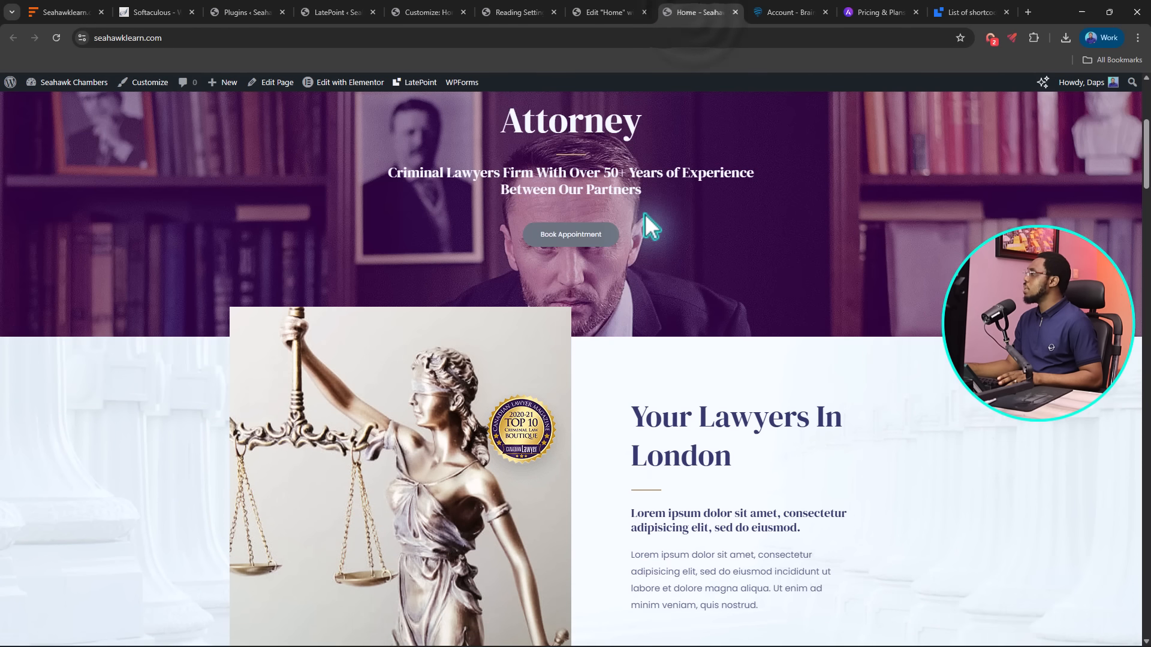
{"action": "left_click", "coordinate": [57, 38]}
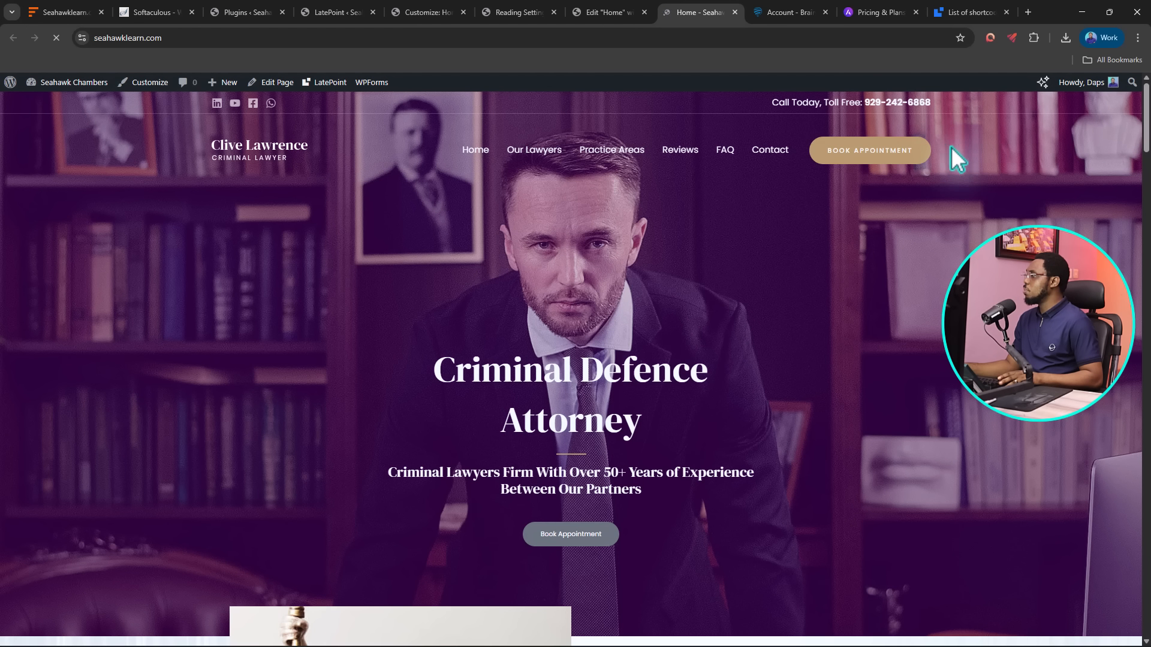
{"action": "left_click", "coordinate": [868, 155]}
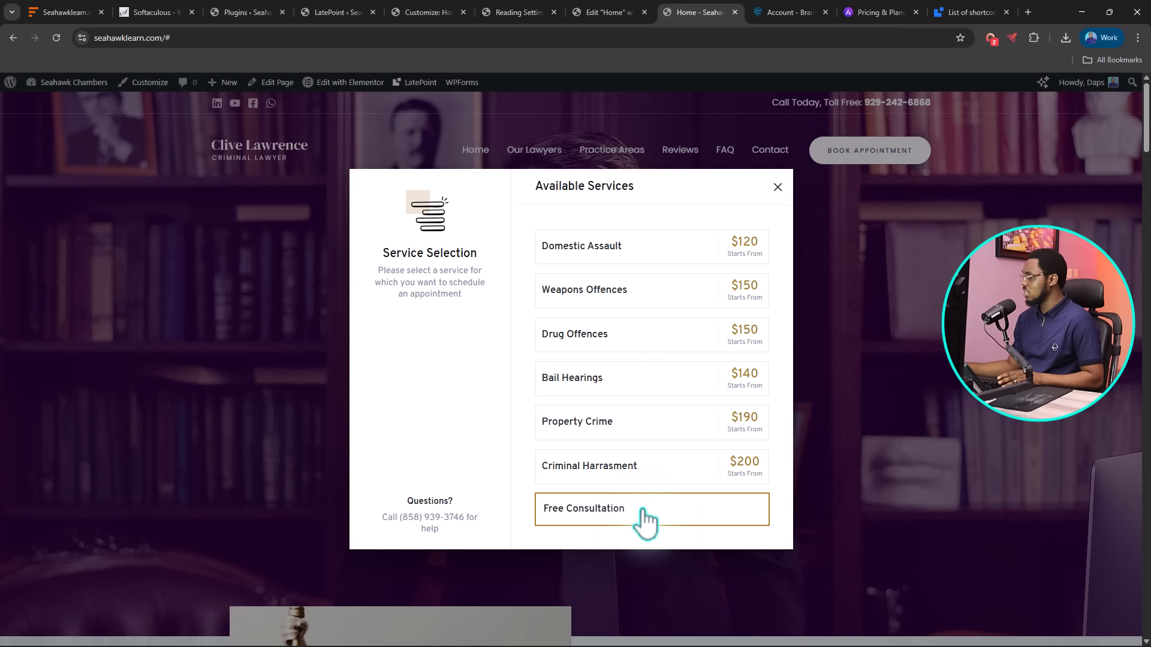
{"action": "left_click", "coordinate": [619, 470]}
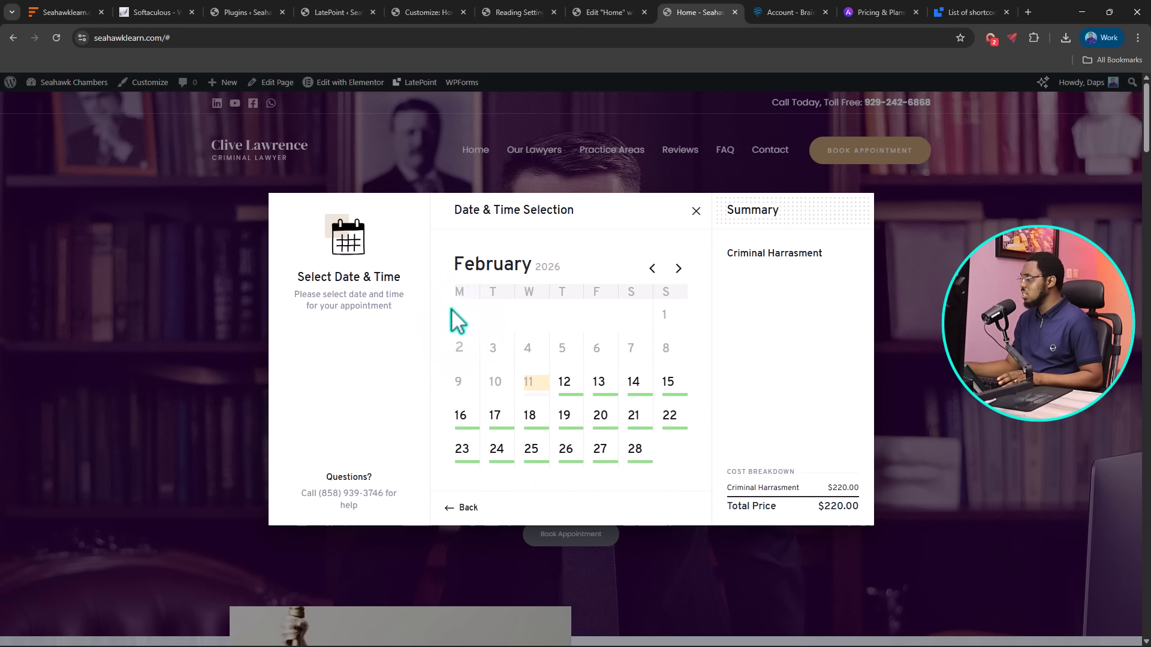
{"action": "left_click", "coordinate": [636, 384]}
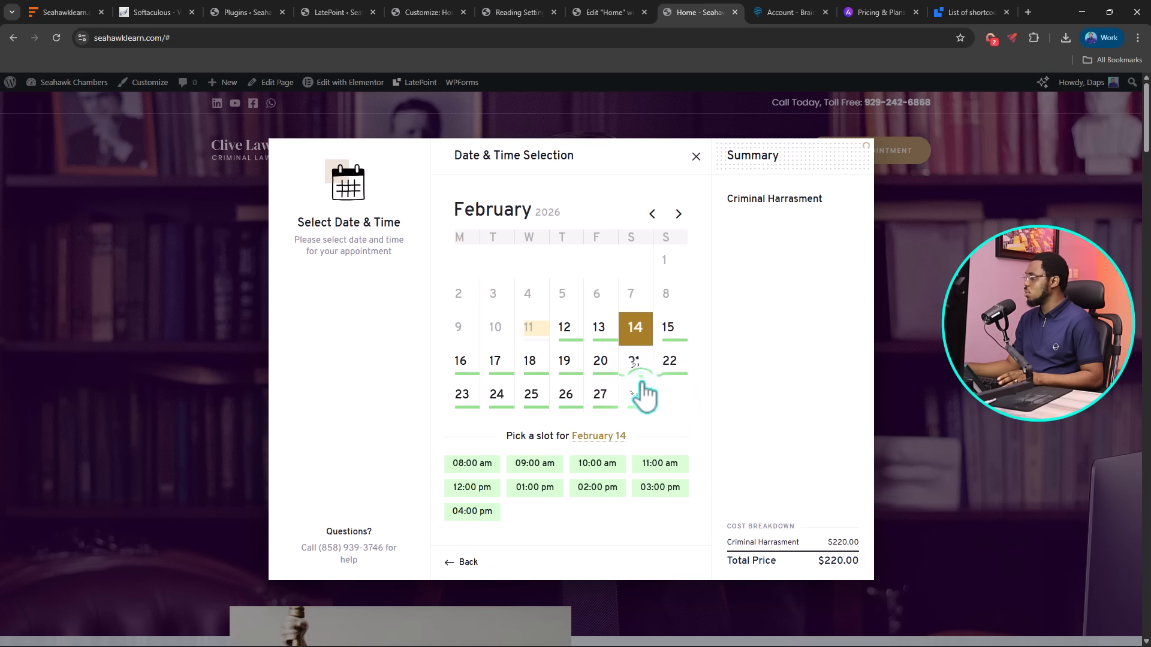
{"action": "left_click", "coordinate": [657, 466]}
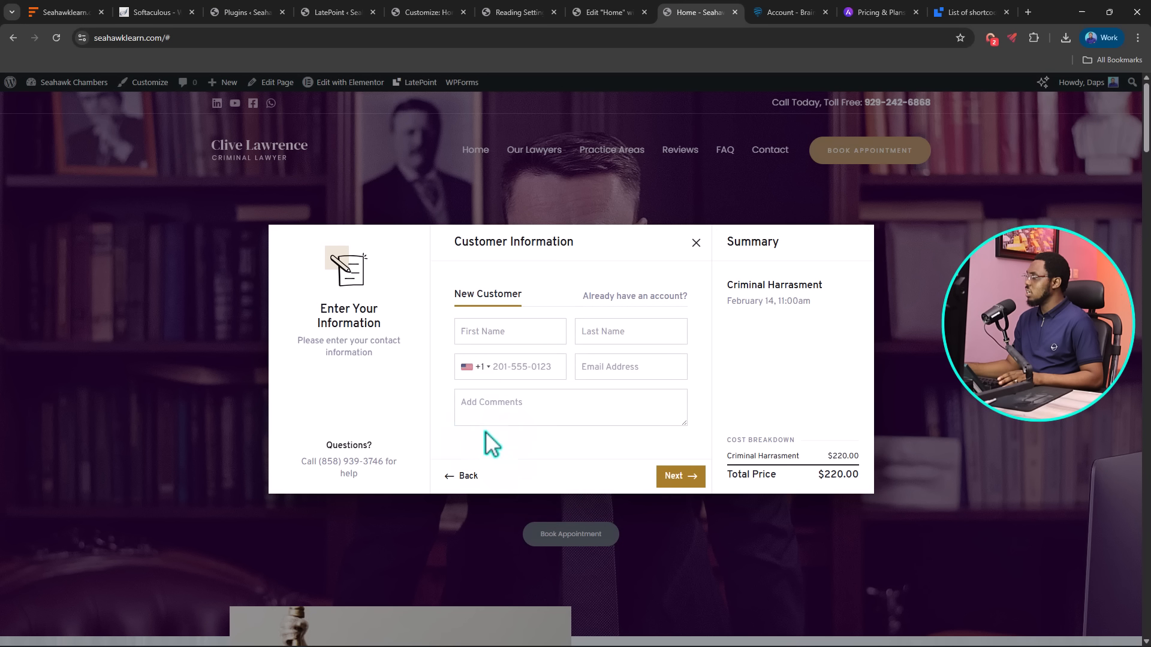
{"action": "left_click", "coordinate": [623, 298]}
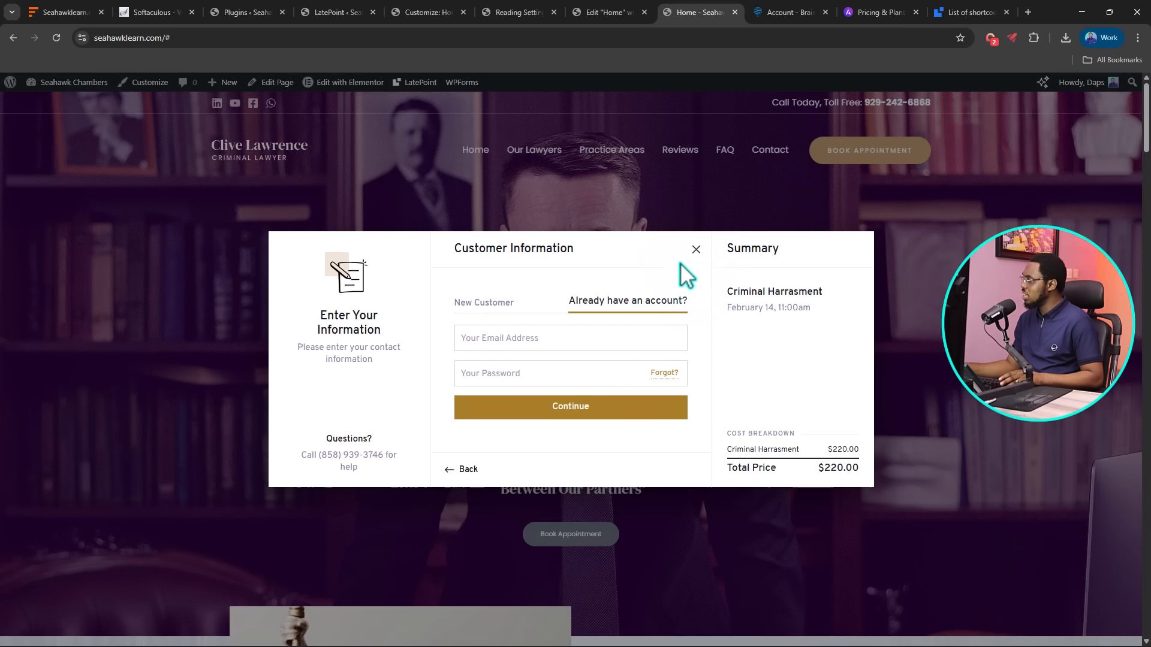
{"action": "left_click", "coordinate": [696, 249]}
Test the Domestic Assault booking button in the live page's Practice areas by picking February 20, and close the booking form
{"action": "scroll", "coordinate": [786, 264], "scroll_direction": "down", "scroll_amount": 3}
{"action": "scroll", "coordinate": [786, 264], "scroll_direction": "down", "scroll_amount": 5}
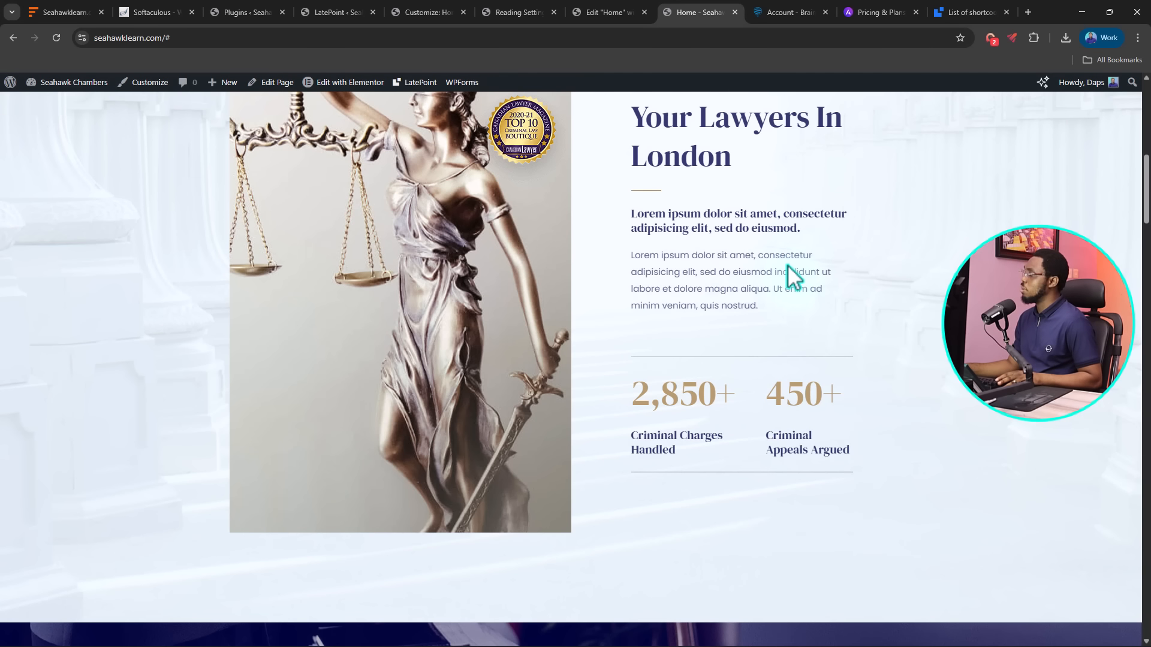
{"action": "scroll", "coordinate": [786, 264], "scroll_direction": "down", "scroll_amount": 7}
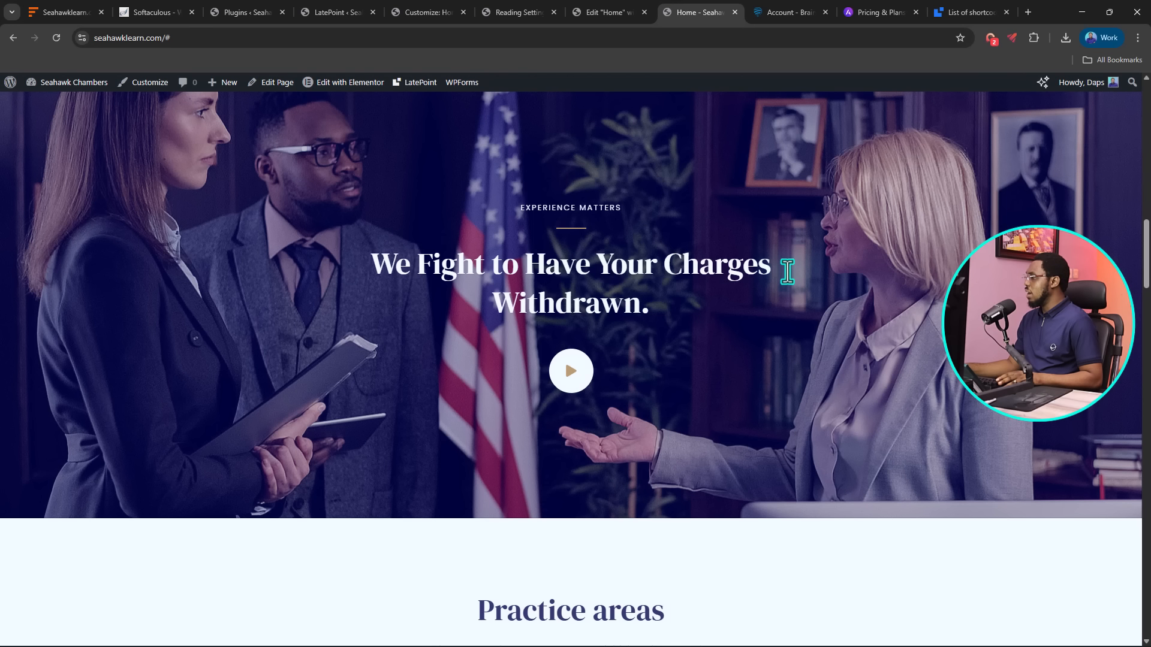
{"action": "scroll", "coordinate": [787, 273], "scroll_direction": "down", "scroll_amount": 7}
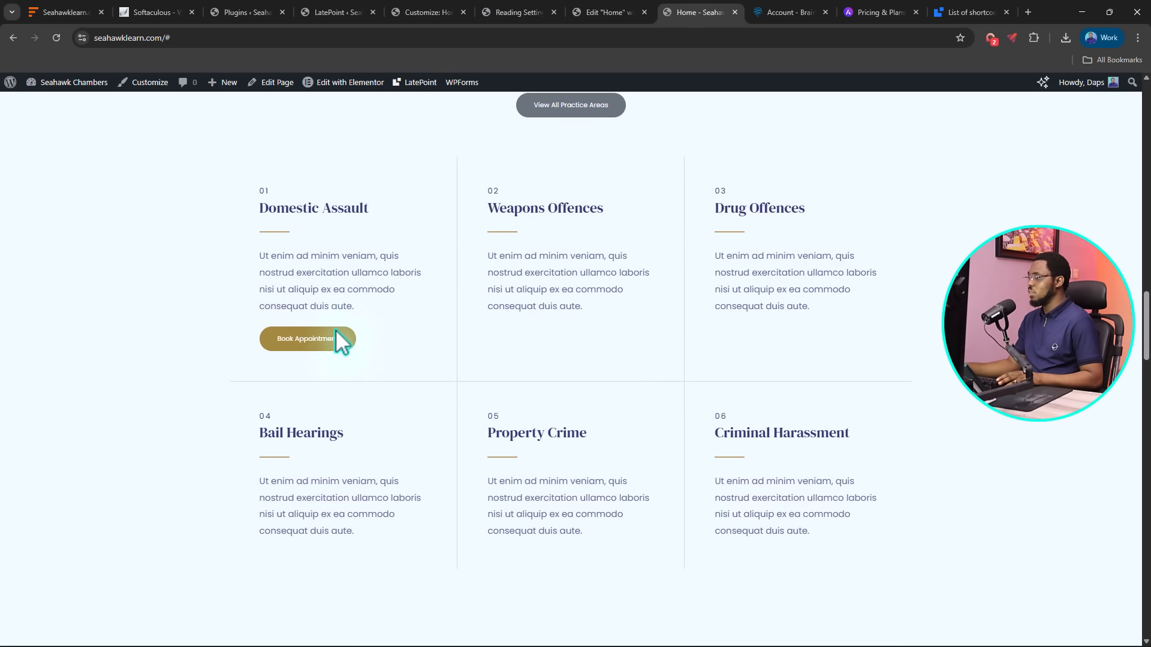
{"action": "left_click", "coordinate": [304, 344]}
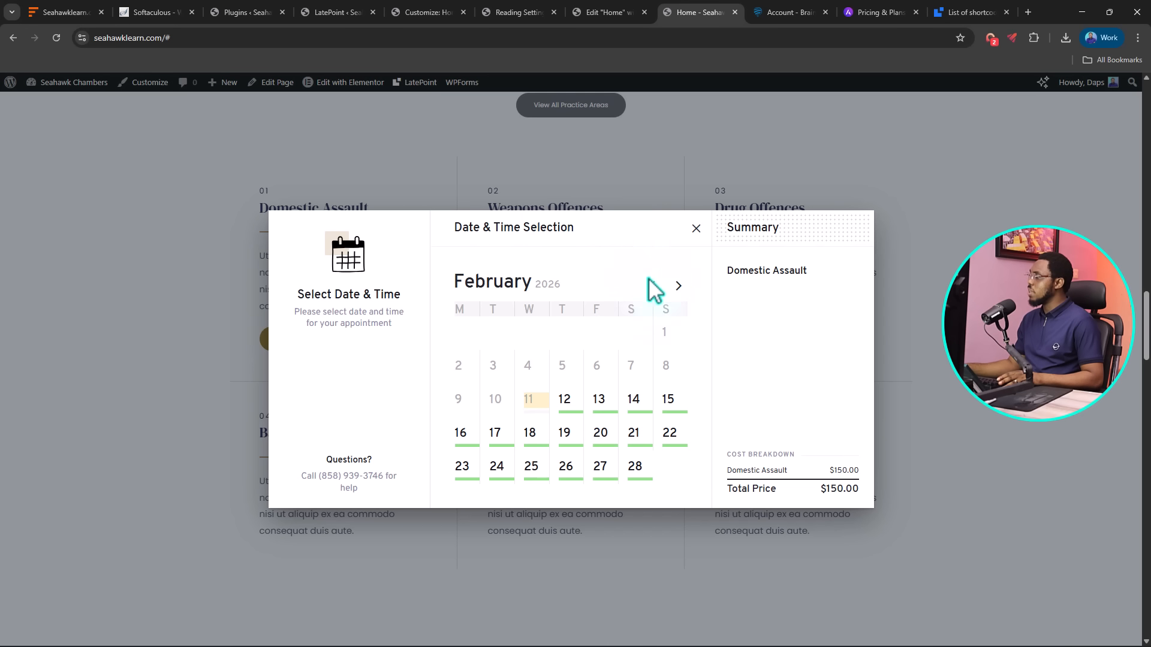
{"action": "left_click", "coordinate": [615, 442]}
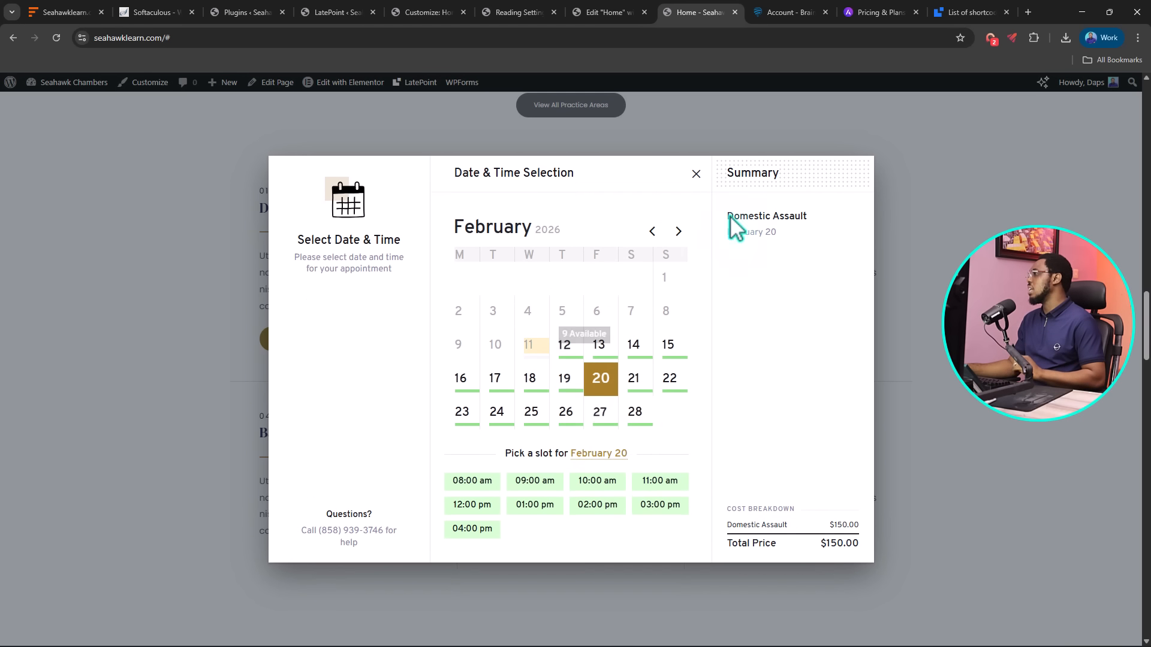
{"action": "left_click", "coordinate": [697, 175]}
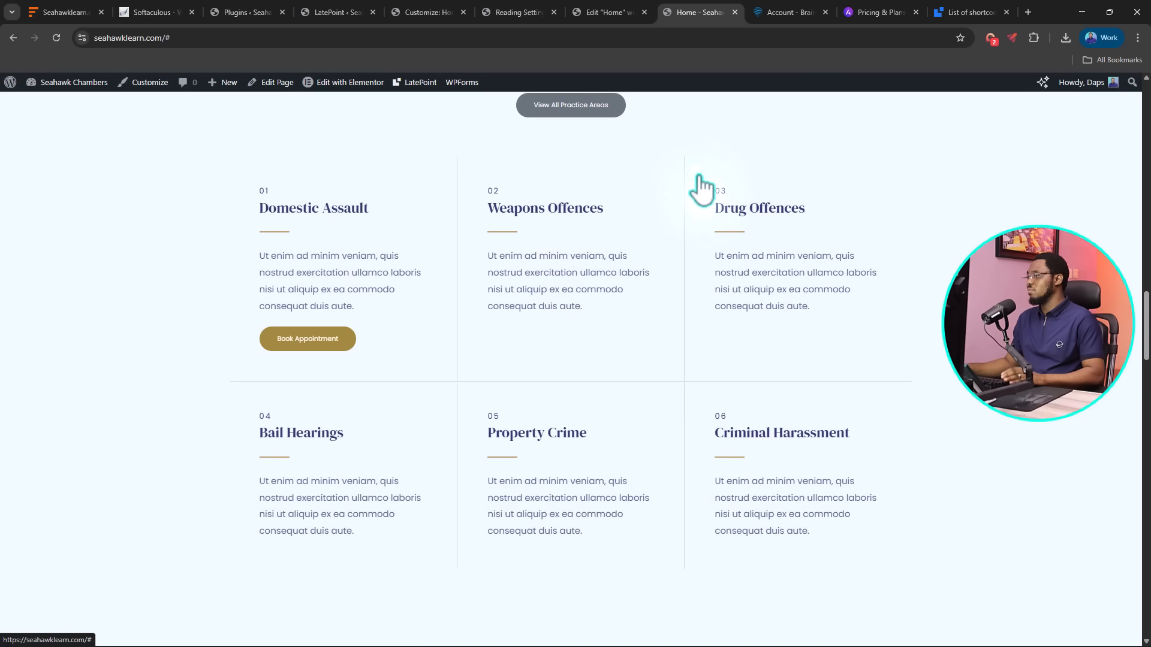
{"action": "scroll", "coordinate": [933, 239], "scroll_direction": "down", "scroll_amount": 10}
{"action": "scroll", "coordinate": [928, 227], "scroll_direction": "up", "scroll_amount": 15}
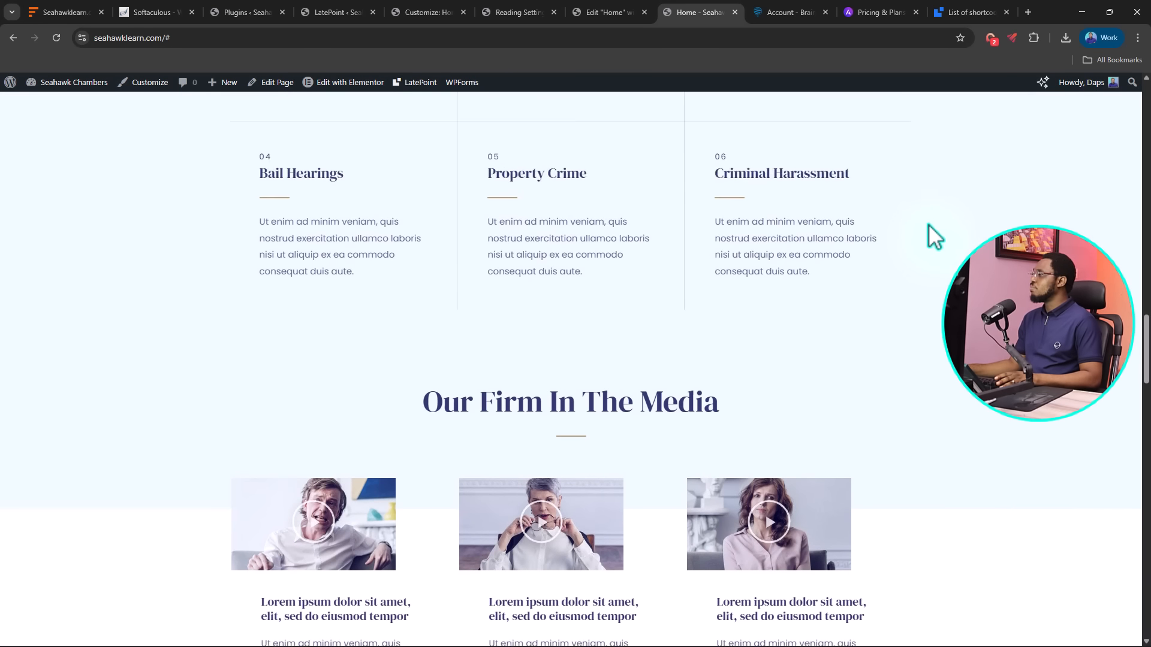
{"action": "scroll", "coordinate": [918, 205], "scroll_direction": "up", "scroll_amount": 2}
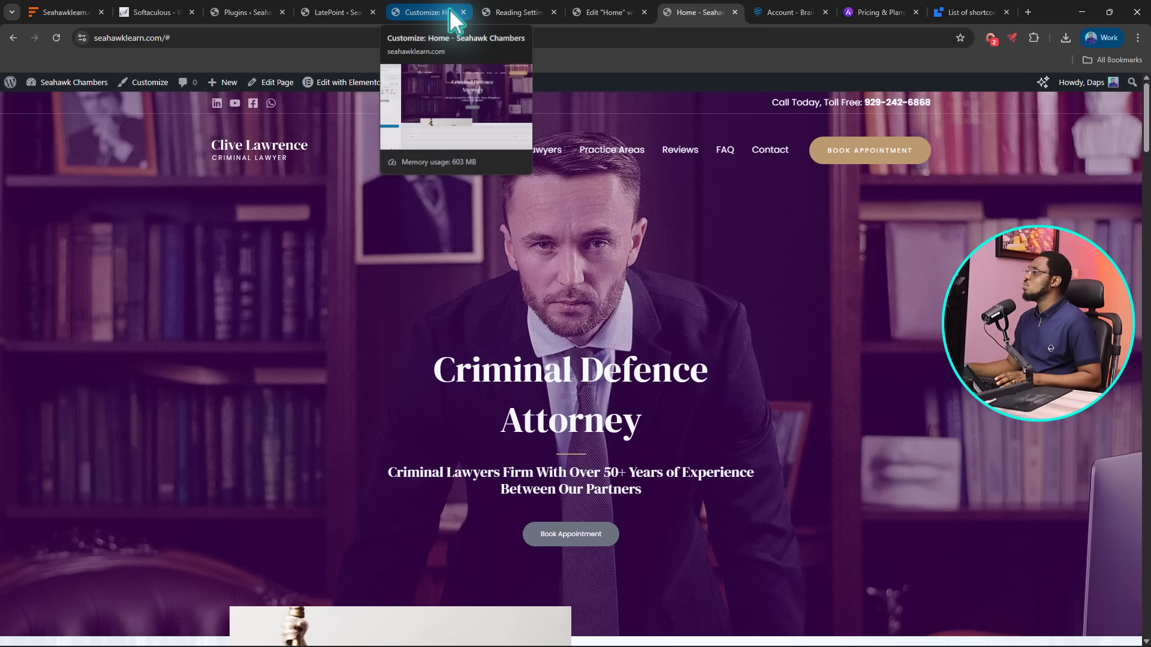
List all the site's pages in WordPress and view the Latepoint Customer Cabinet page in a separate browser tab
{"action": "left_click", "coordinate": [247, 11]}
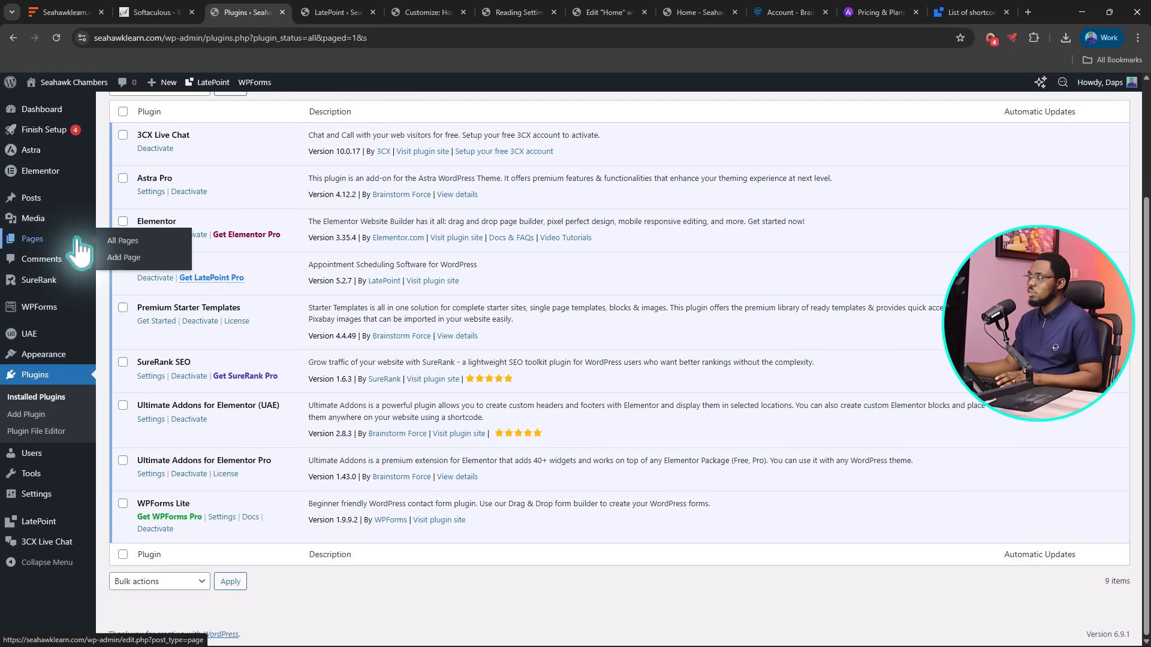
{"action": "left_click", "coordinate": [124, 241]}
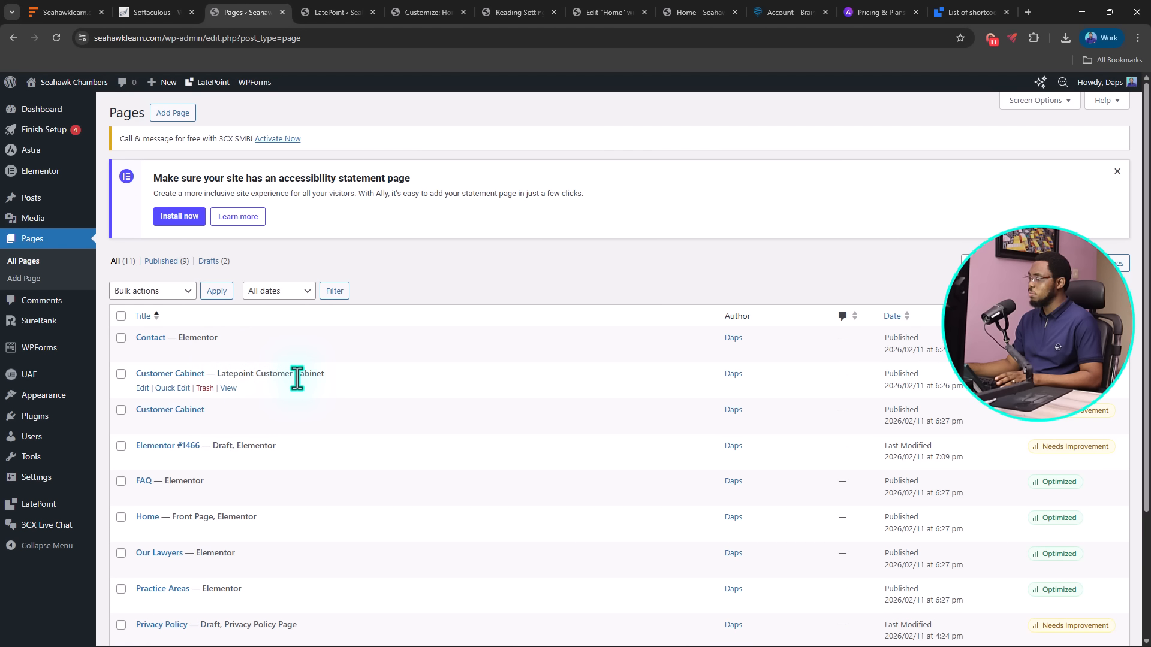
{"action": "right_click", "coordinate": [228, 388]}
{"action": "left_click", "coordinate": [268, 404]}
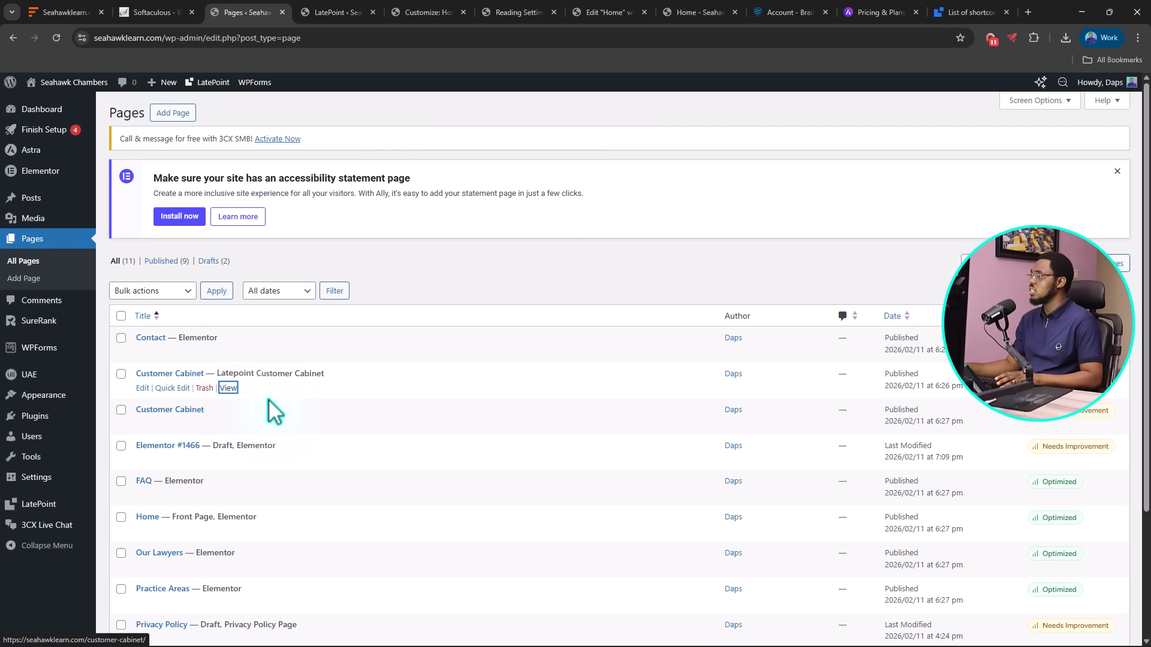
{"action": "left_click", "coordinate": [307, 13]}
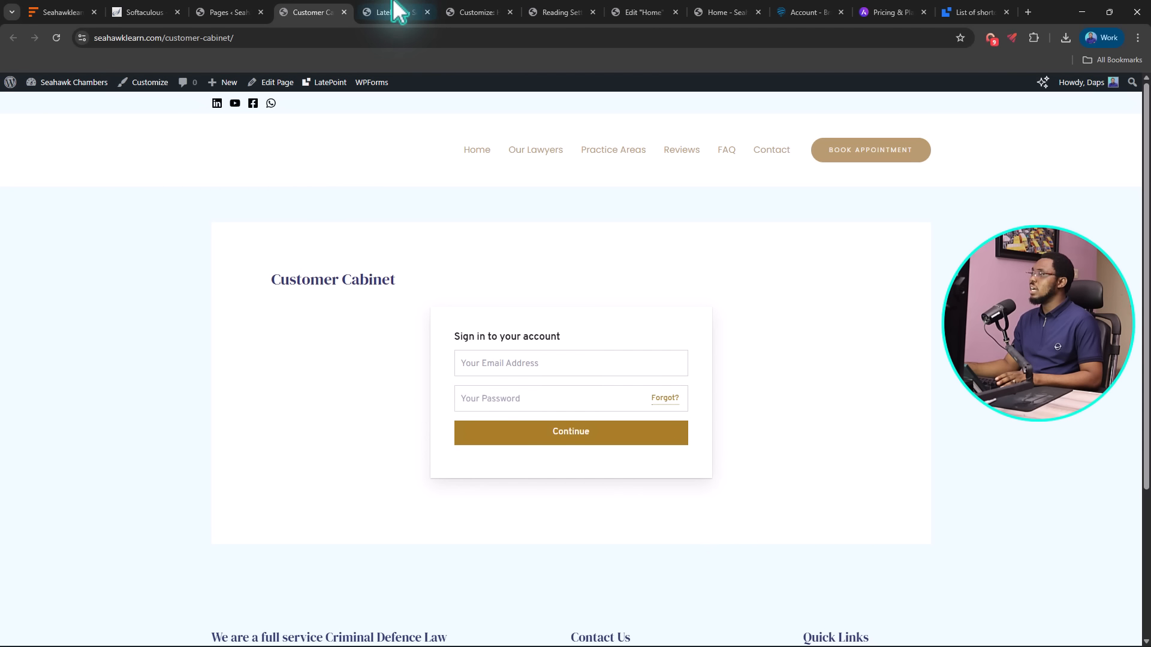
Open the site's menu editor in WordPress and try to add the Customer Cabinet page to the Footer Menu
{"action": "left_click", "coordinate": [228, 13]}
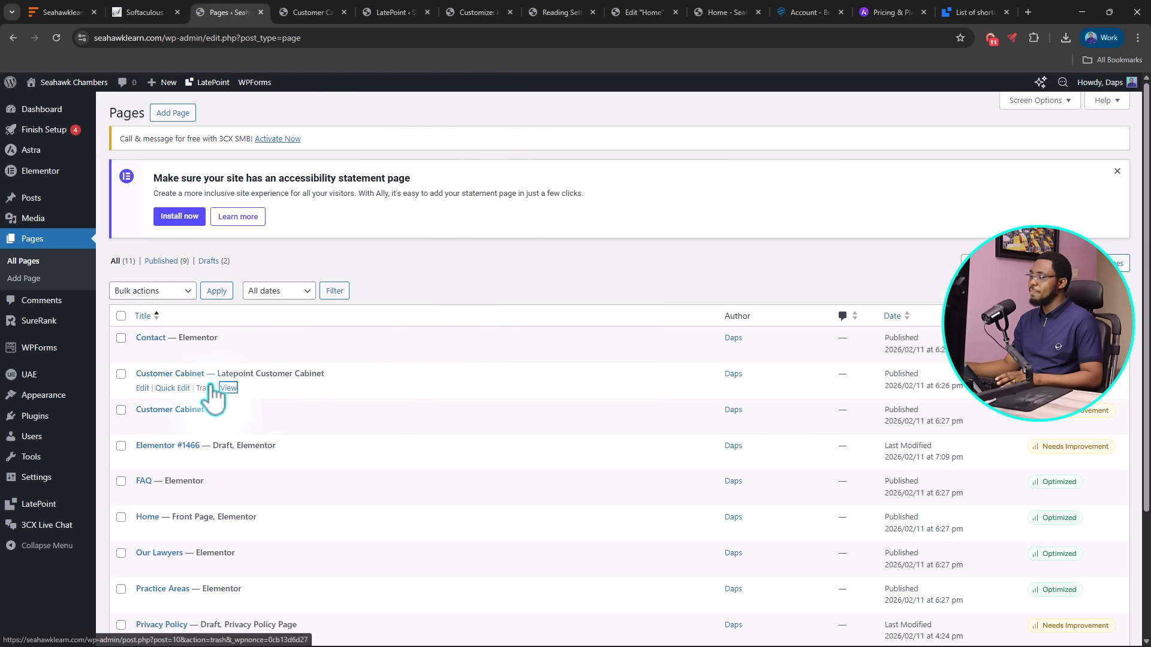
{"action": "mouse_move", "coordinate": [90, 408]}
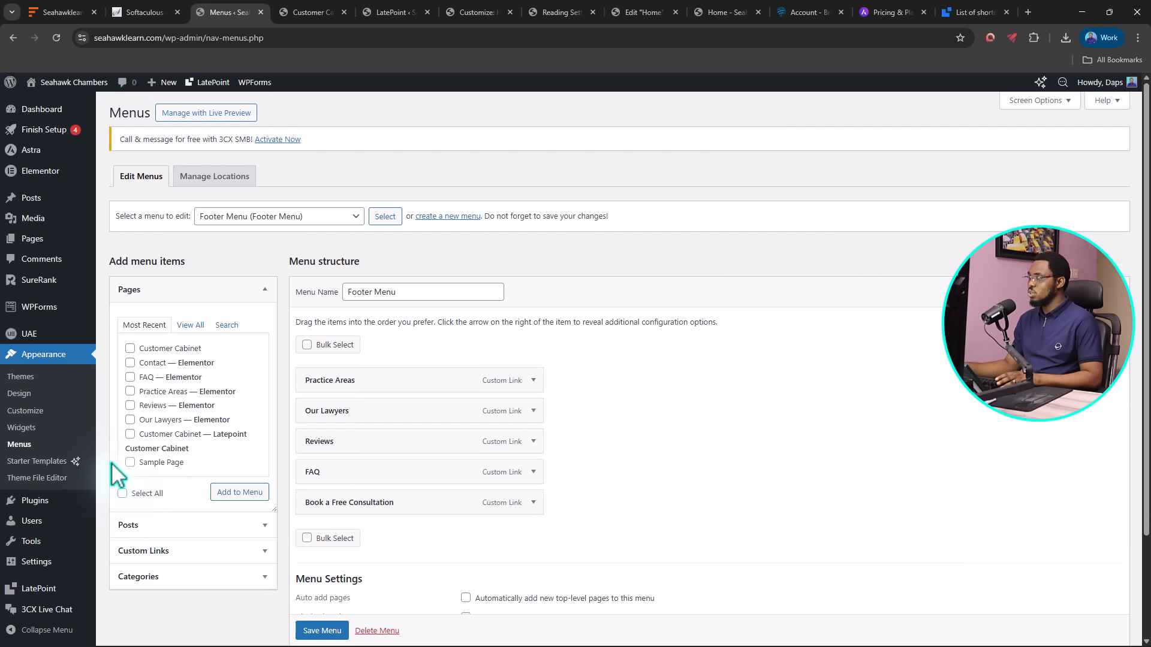
{"action": "left_click", "coordinate": [129, 348]}
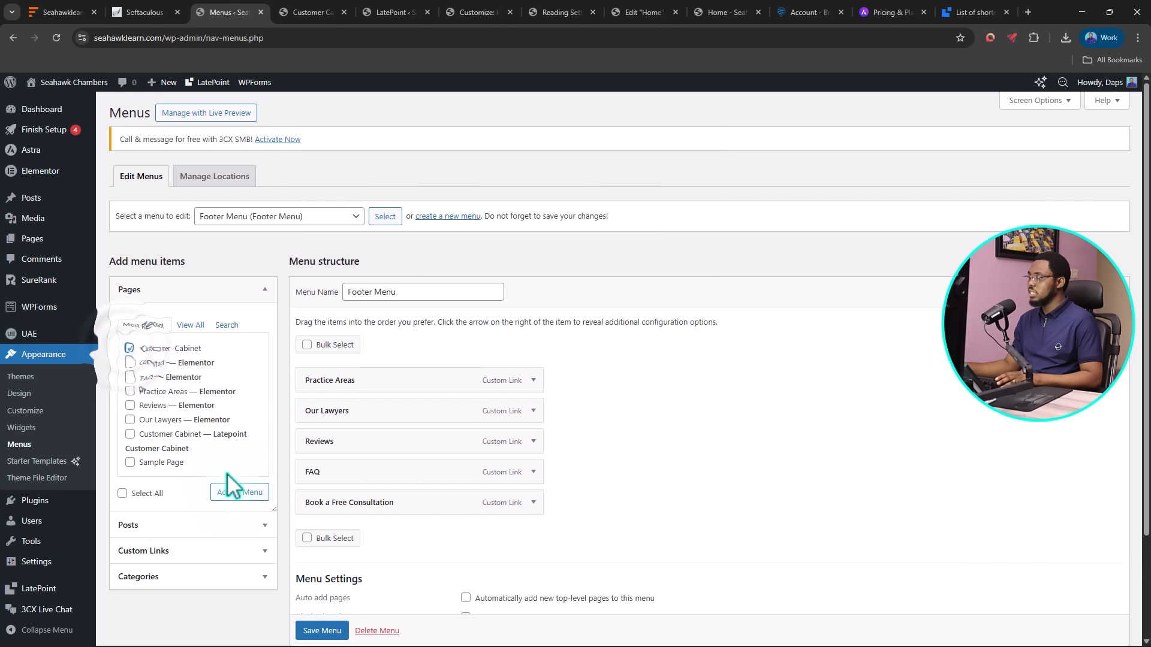
{"action": "left_click", "coordinate": [232, 498]}
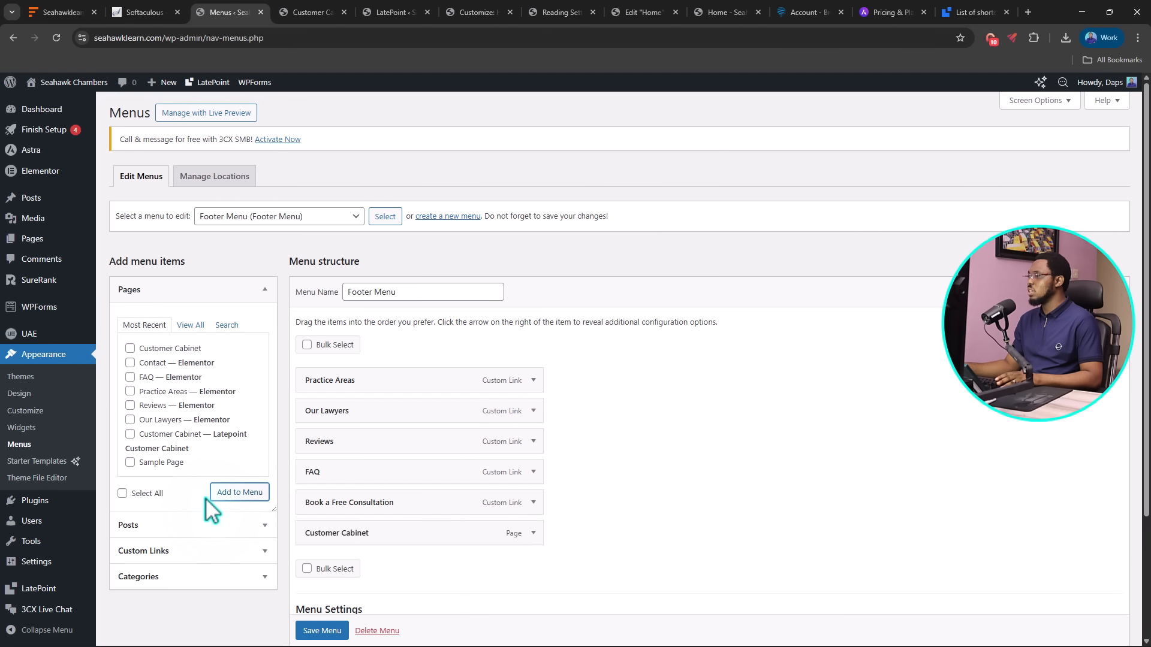
Load Menu (Primary Menu, Off-Canvas Menu) for editing and discard the unsaved Footer Menu changes
{"action": "left_click", "coordinate": [251, 217]}
{"action": "left_click", "coordinate": [251, 261]}
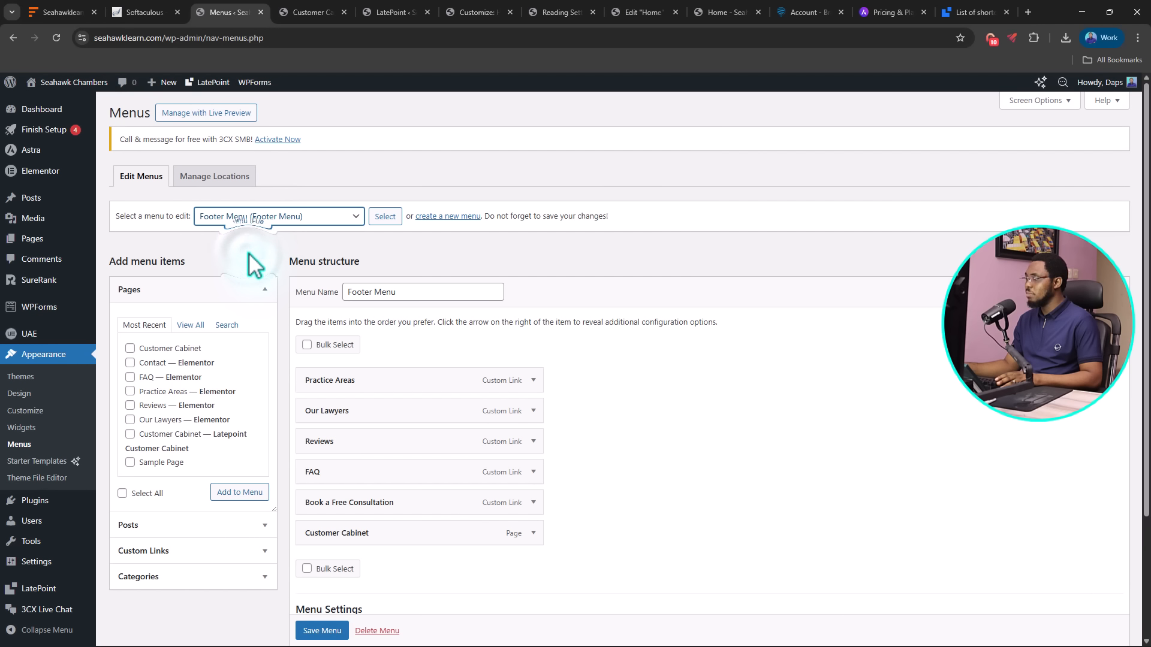
{"action": "key", "text": "Down"}
{"action": "left_click", "coordinate": [387, 219]}
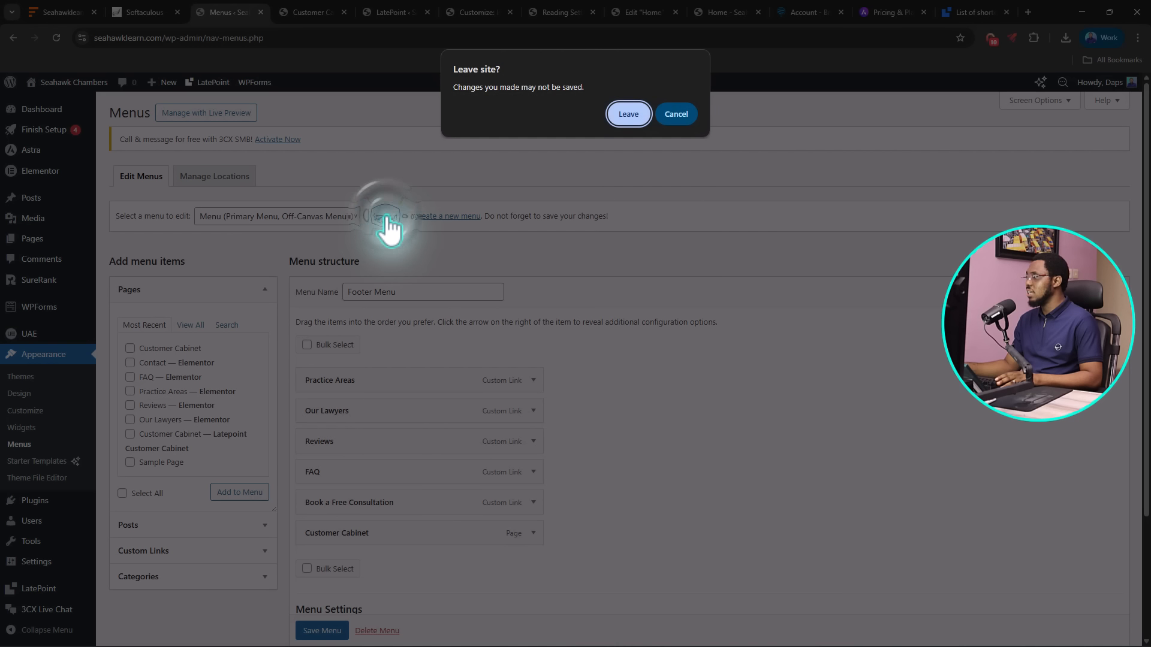
{"action": "left_click", "coordinate": [629, 115]}
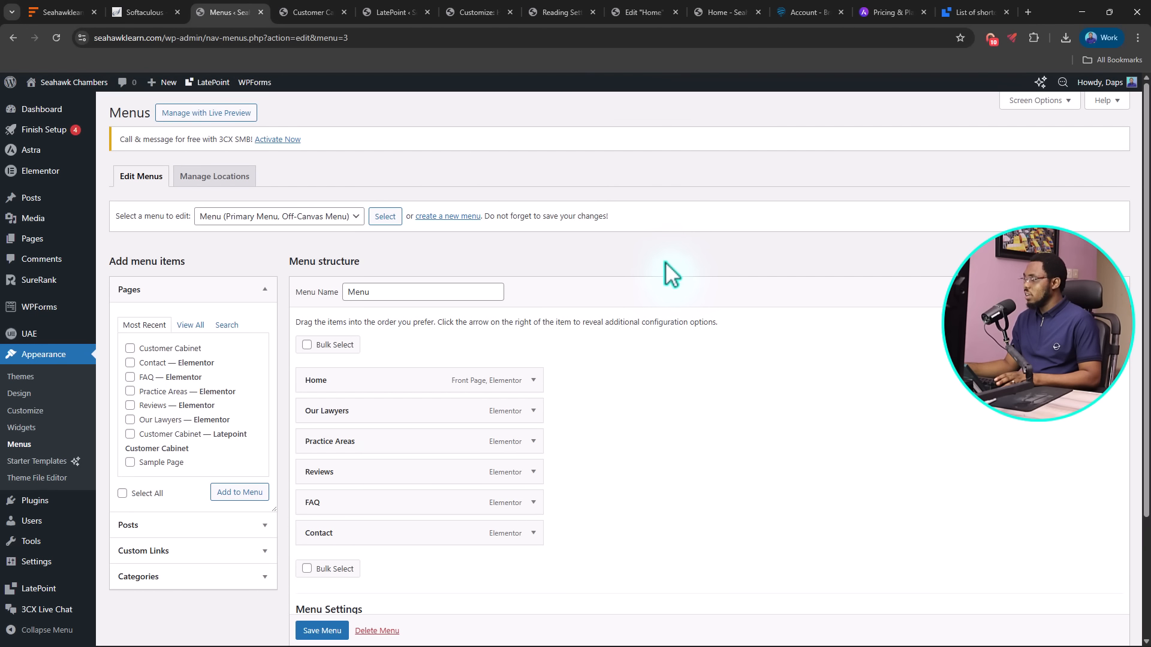
Add the plain Customer Cabinet page to the primary menu and place it between Our Lawyers and Practice Areas
{"action": "left_click", "coordinate": [130, 349]}
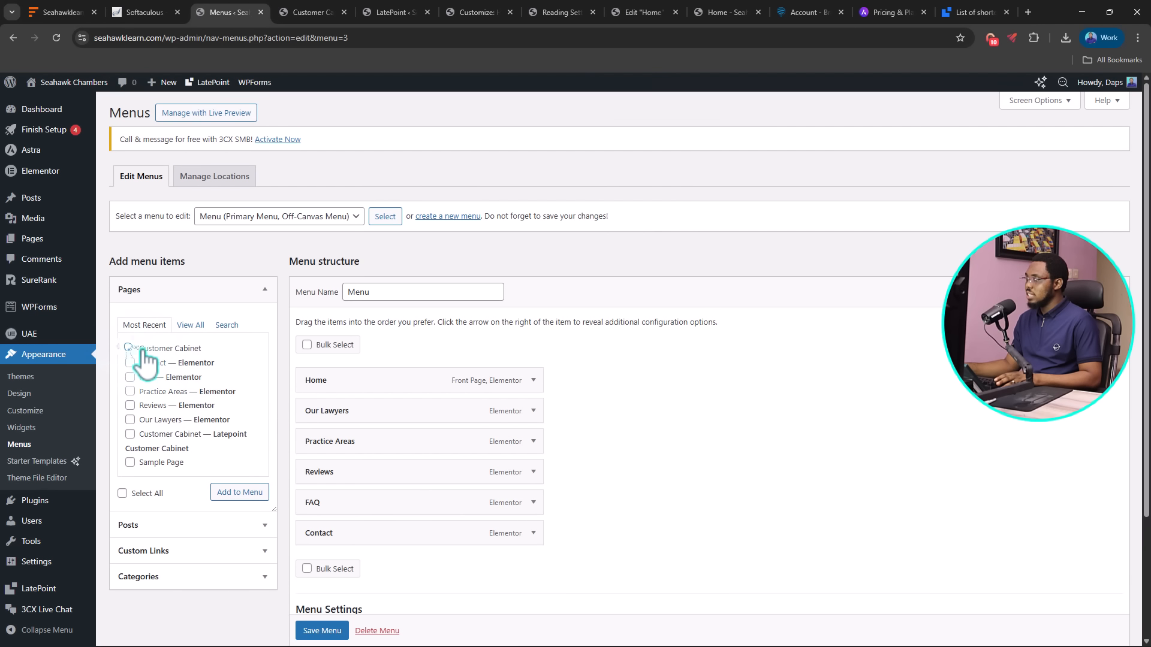
{"action": "left_click", "coordinate": [239, 492]}
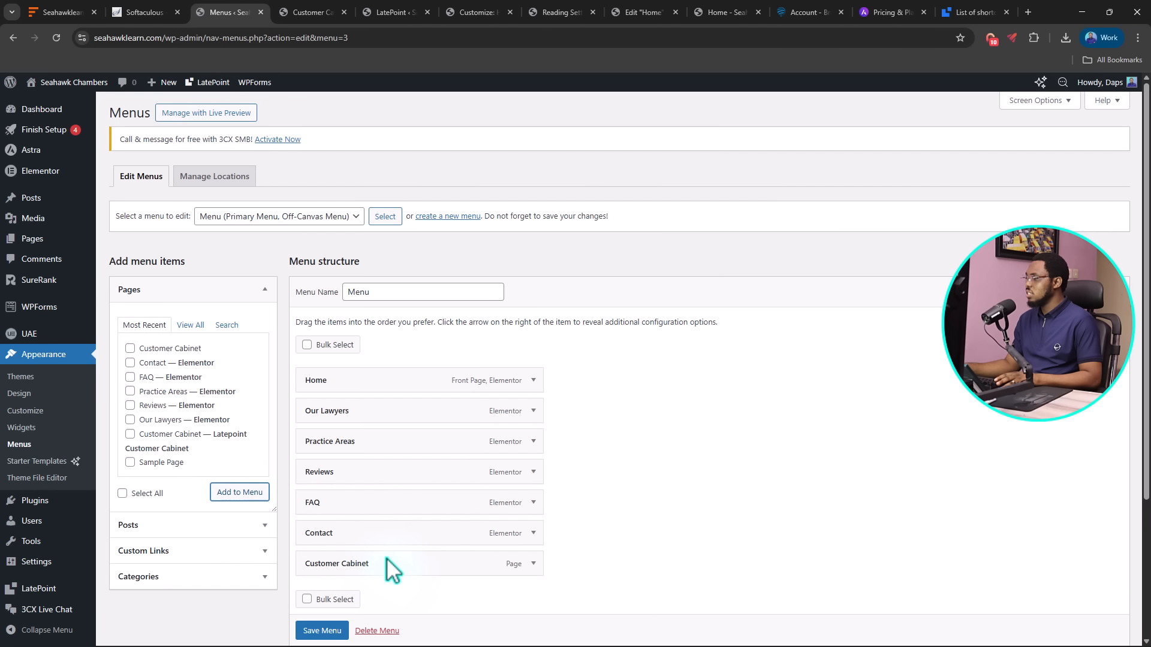
{"action": "left_click_drag", "start_coordinate": [387, 563], "coordinate": [390, 440]}
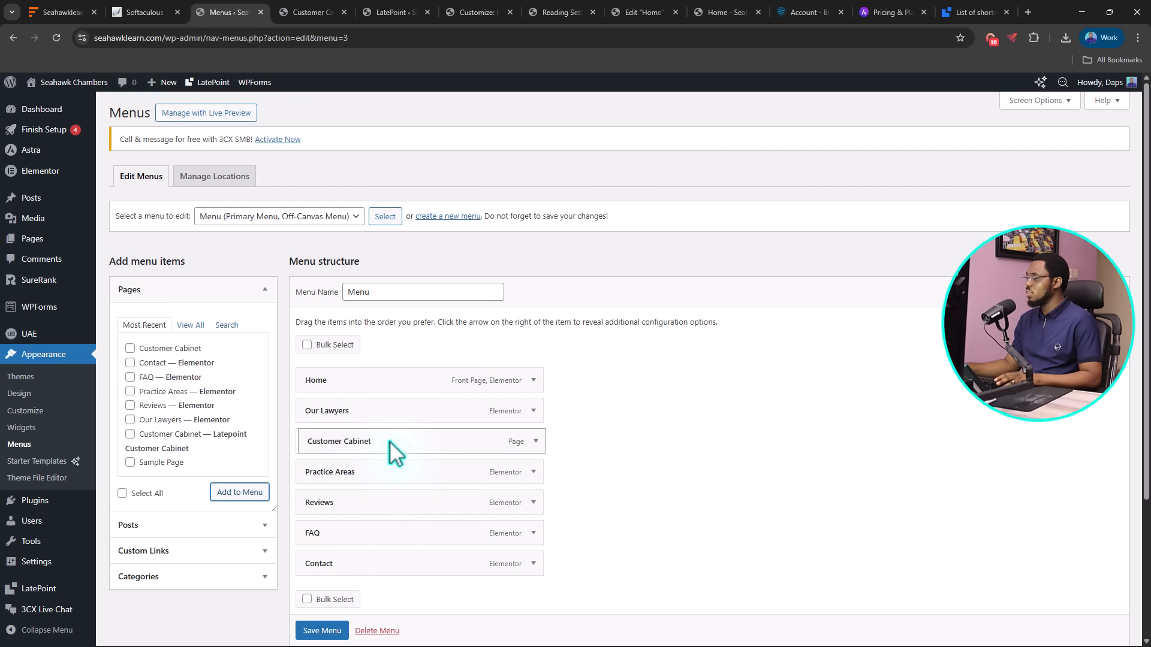
Change the Customer Cabinet item's navigation label to My Account and save the primary menu
{"action": "left_click", "coordinate": [533, 441]}
{"action": "left_click_drag", "start_coordinate": [376, 483], "coordinate": [300, 480]}
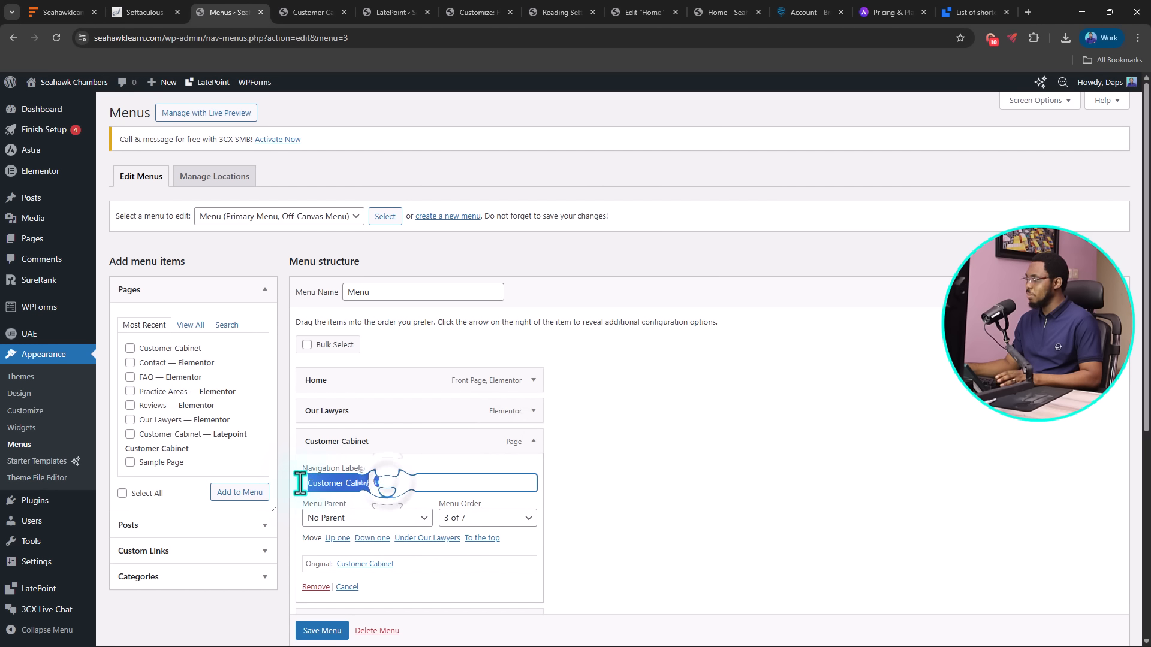
{"action": "key", "text": "BackSpace"}
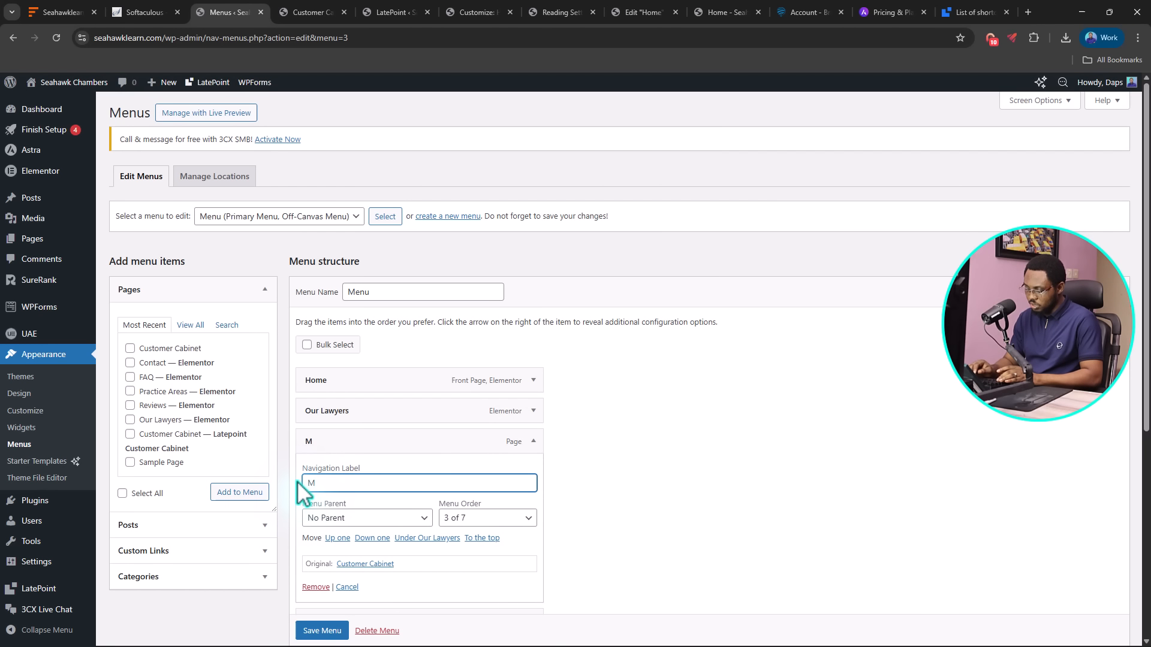
{"action": "type", "text": "My Acc"}
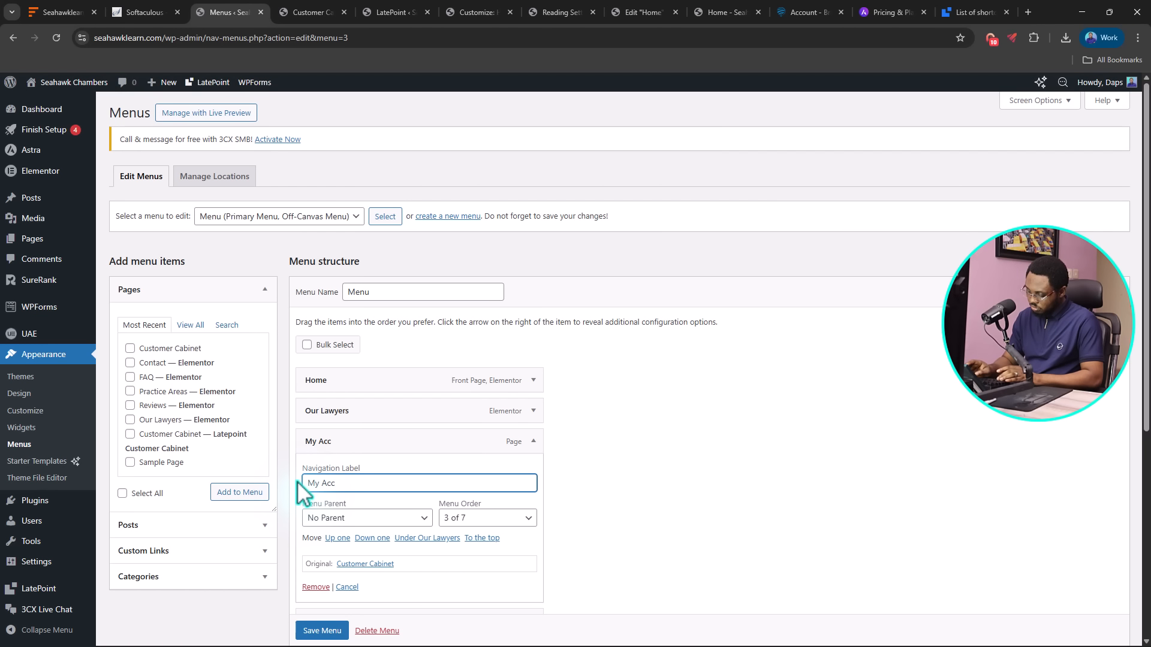
{"action": "type", "text": "ount"}
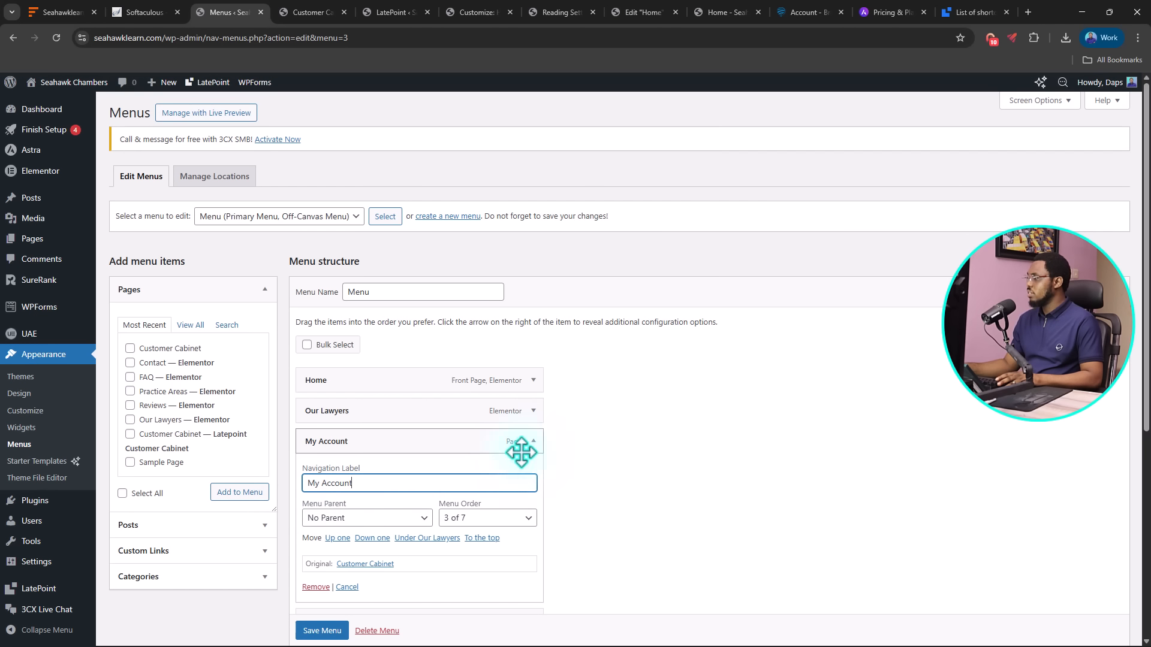
{"action": "left_click", "coordinate": [533, 442]}
{"action": "scroll", "coordinate": [457, 559], "scroll_direction": "down", "scroll_amount": 3}
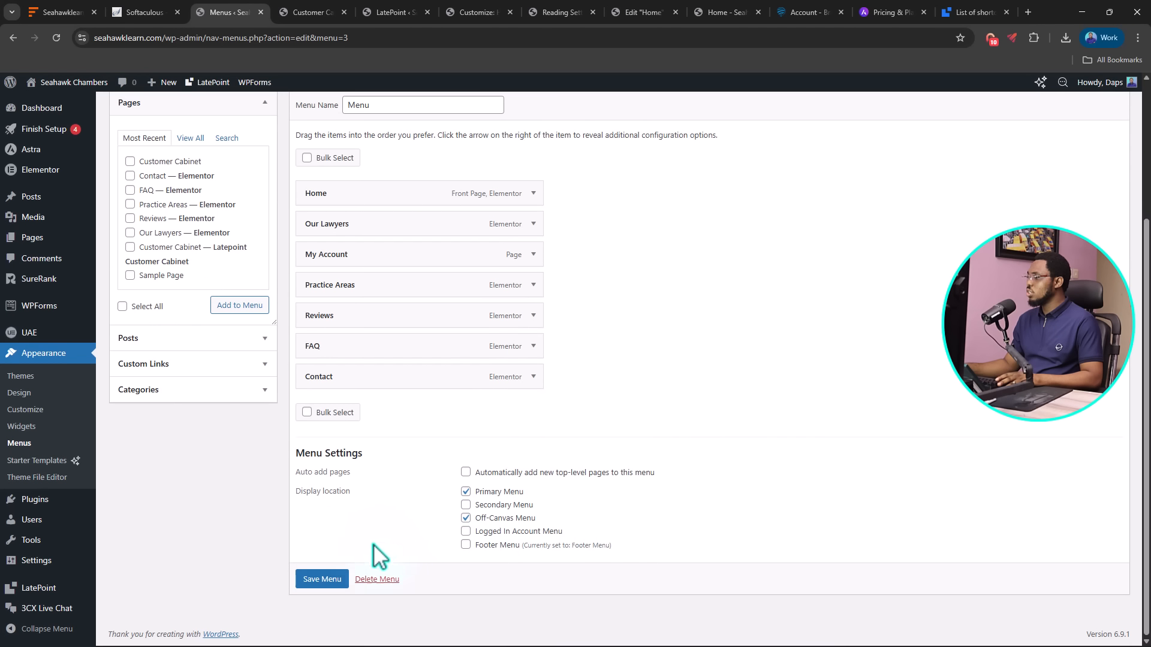
{"action": "left_click", "coordinate": [322, 579]}
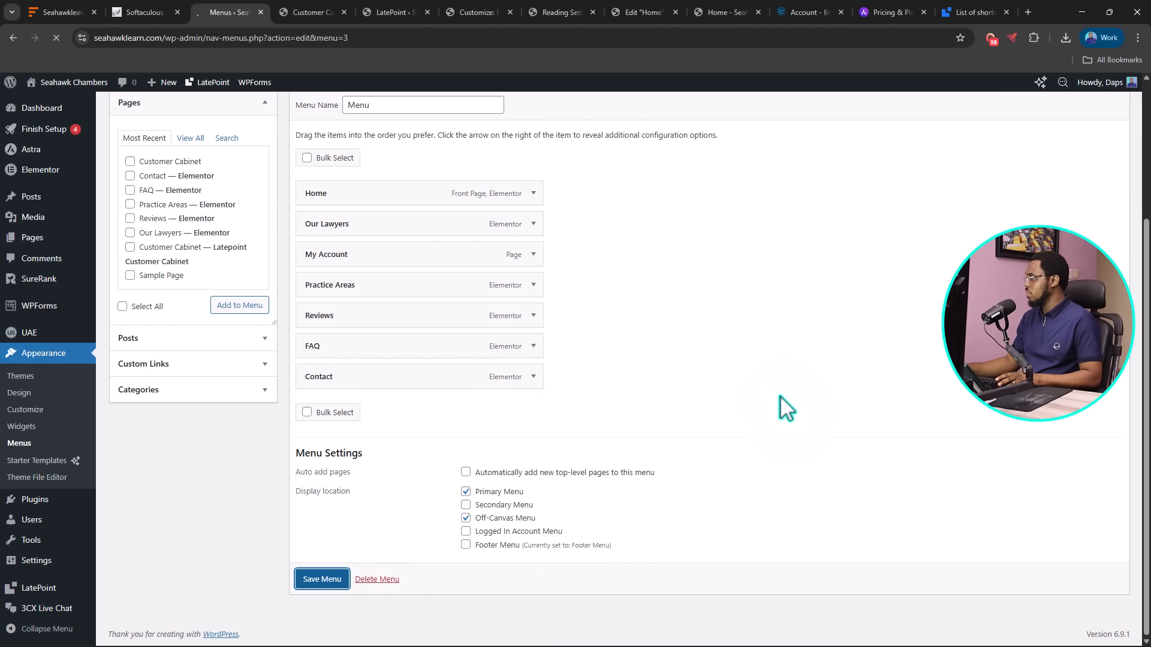
Reload the site's home page and open the My Account page from the header navigation to check it
{"action": "left_click", "coordinate": [725, 11]}
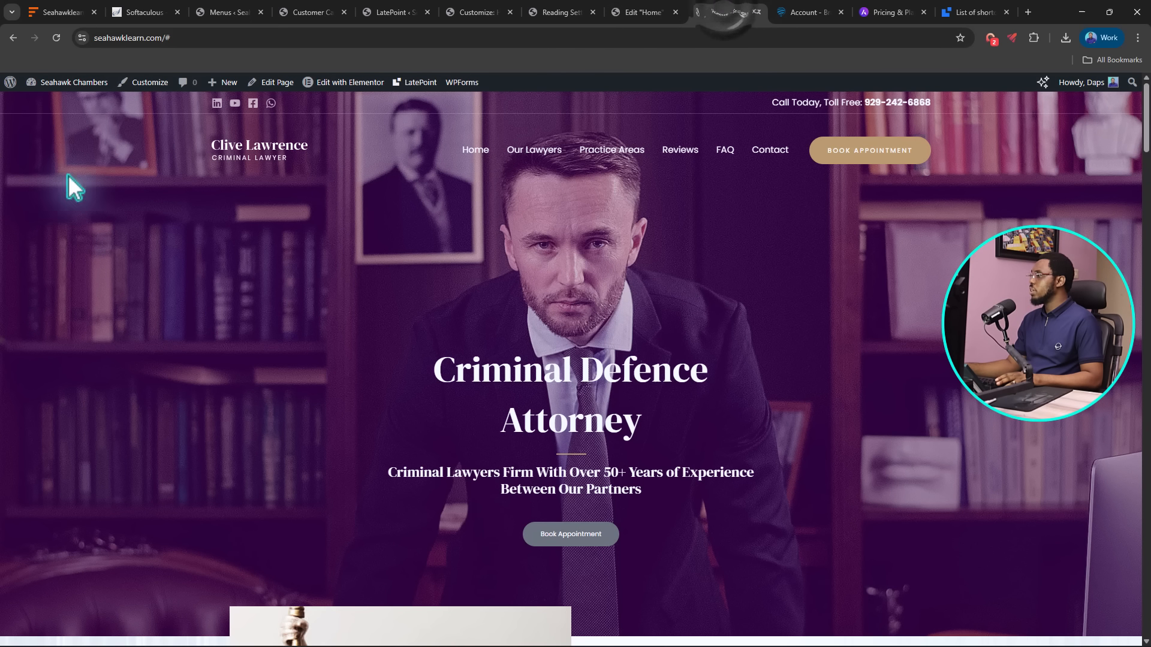
{"action": "left_click", "coordinate": [56, 38]}
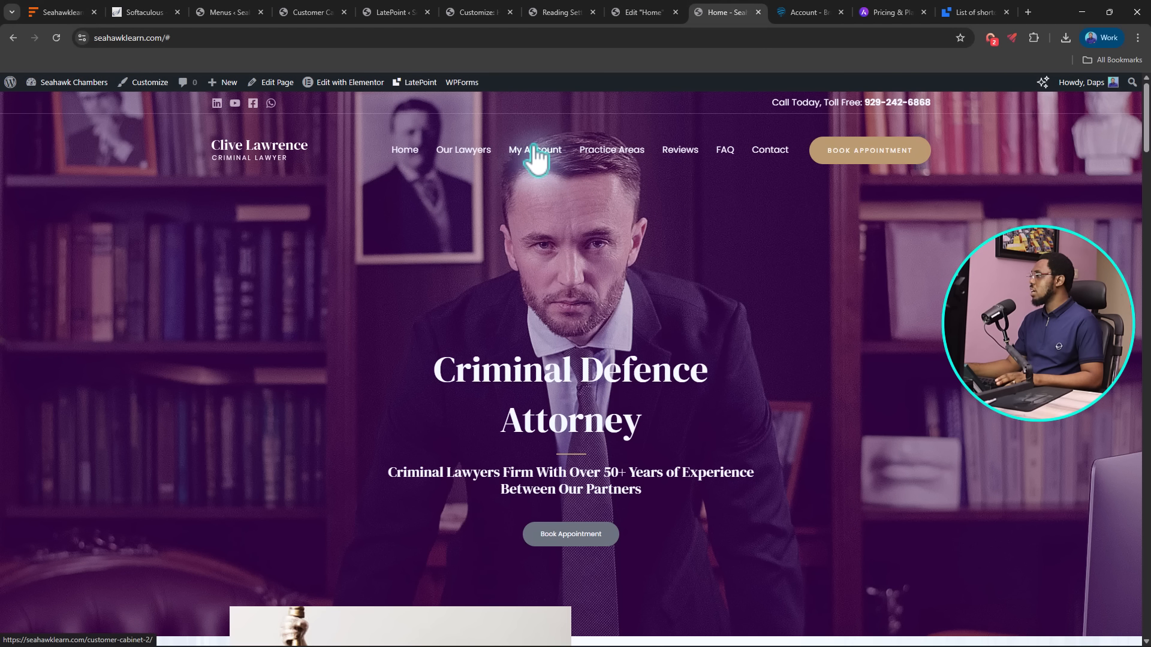
{"action": "left_click", "coordinate": [534, 148]}
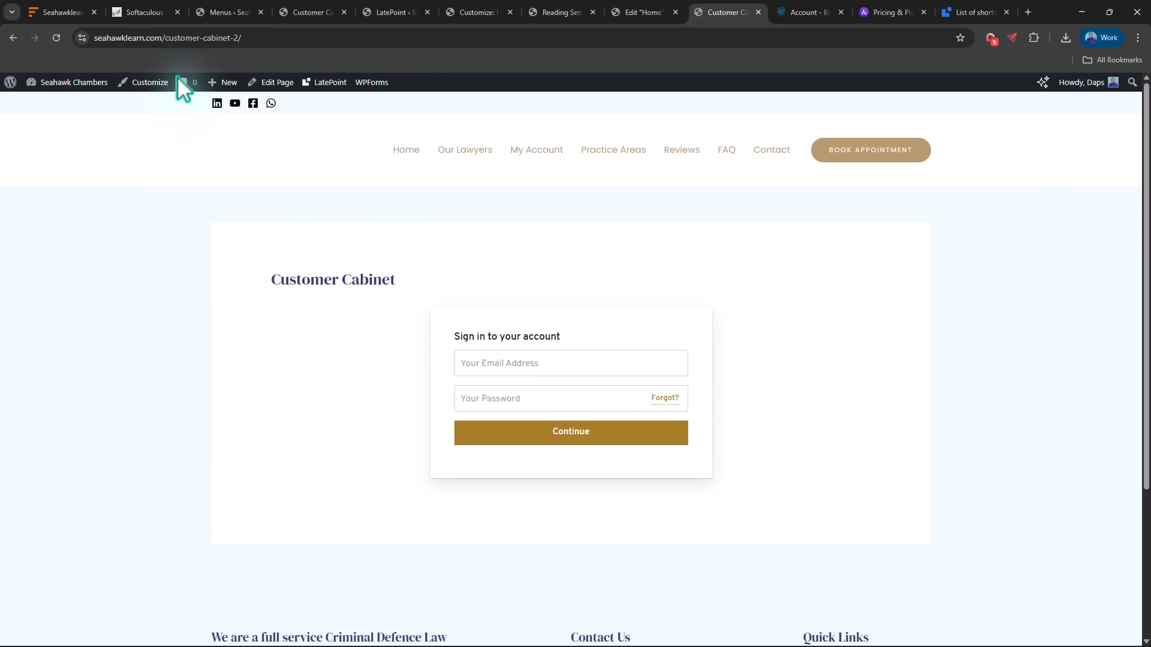
Open the 3CX Live Chat options in the WordPress dashboard and start the free 3CX account setup with email
{"action": "left_click", "coordinate": [229, 14]}
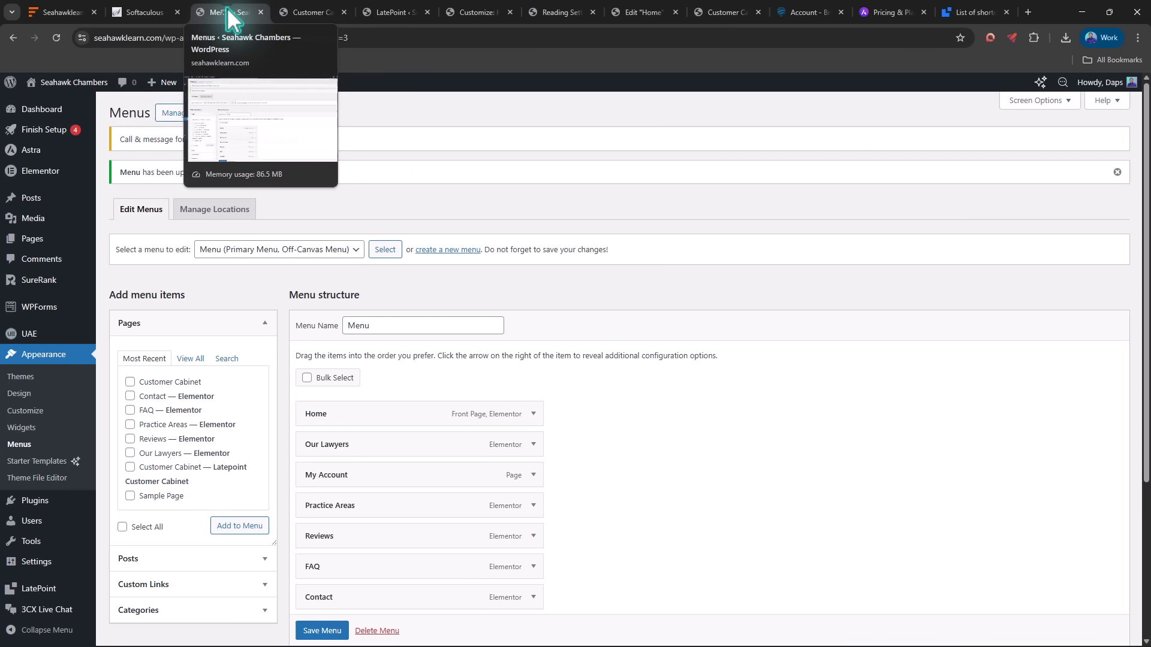
{"action": "left_click", "coordinate": [41, 612]}
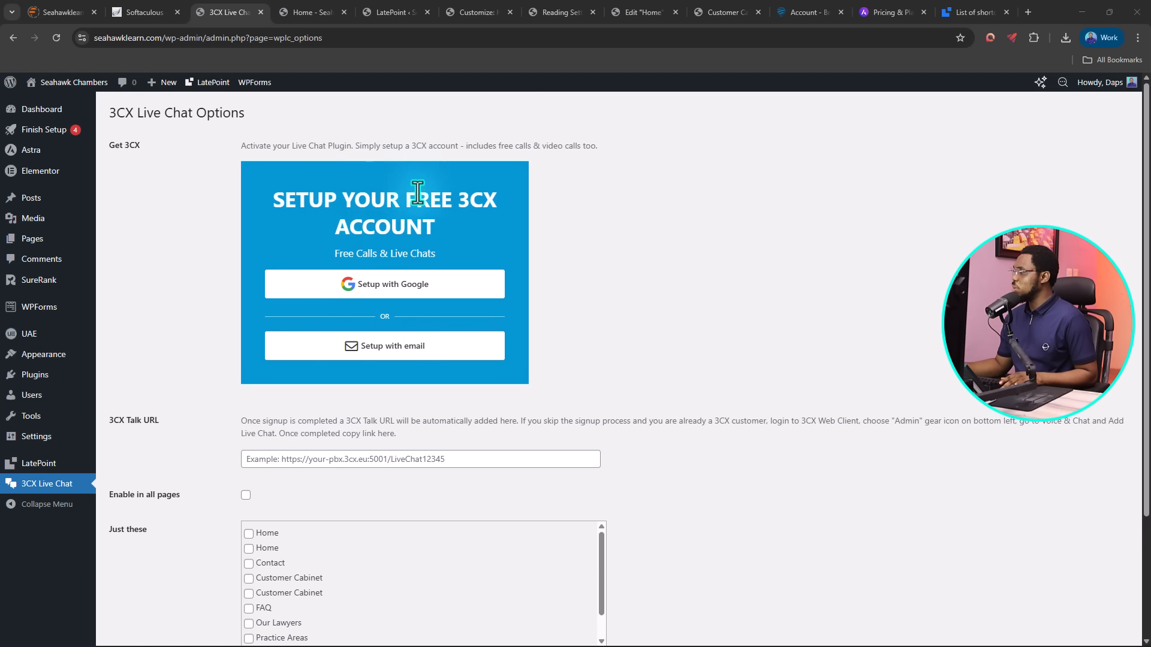
{"action": "left_click", "coordinate": [381, 349]}
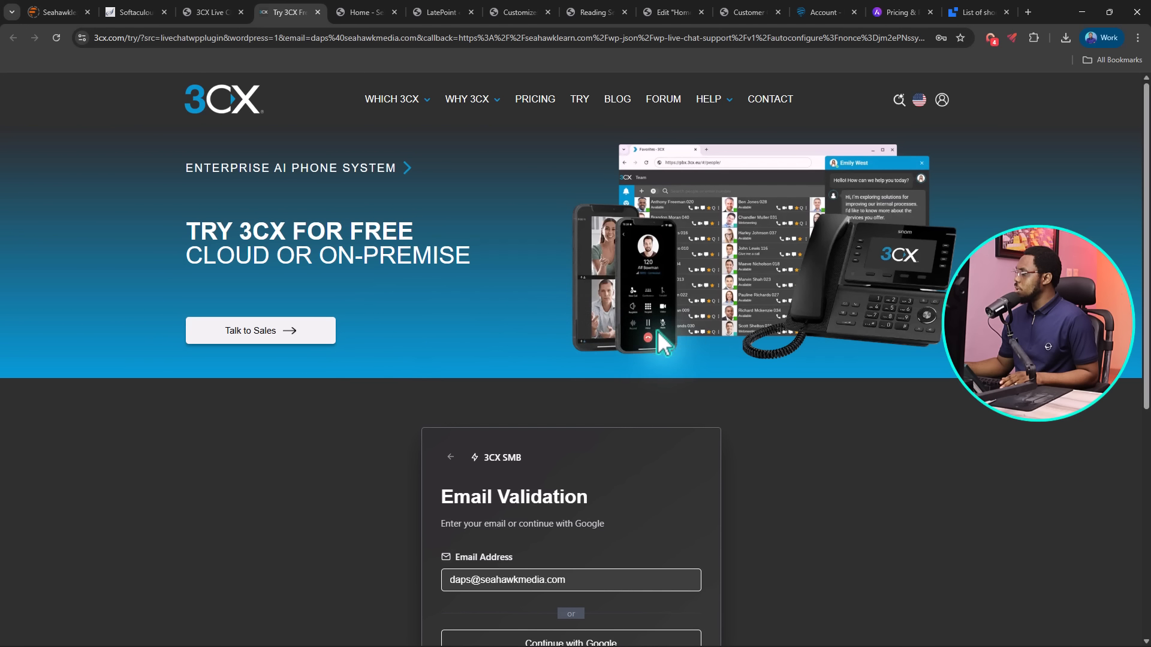
Replace the prefilled email with the account owner's email address and verify it with the emailed verification code
{"action": "scroll", "coordinate": [719, 338], "scroll_direction": "down", "scroll_amount": 4}
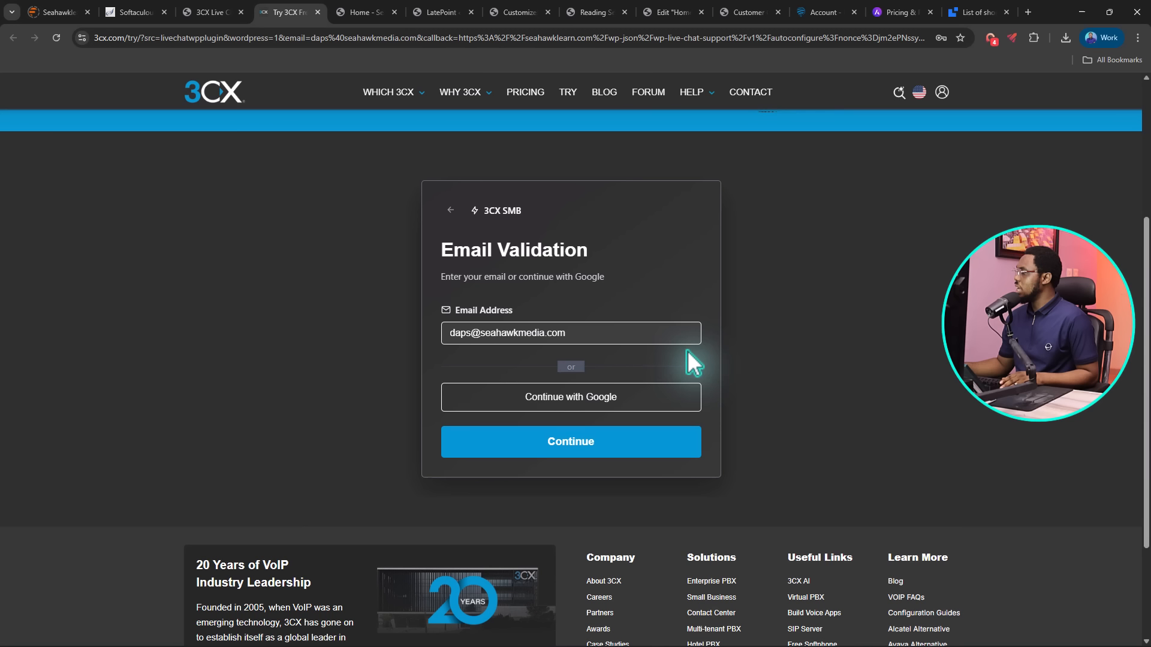
{"action": "left_click", "coordinate": [485, 334]}
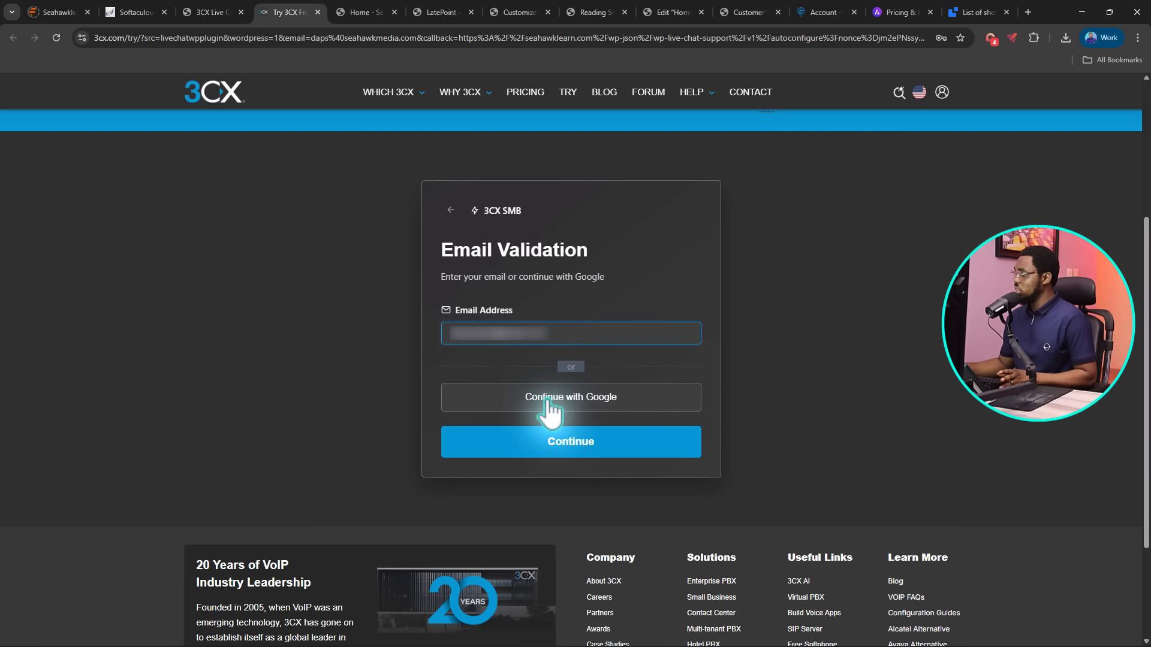
{"action": "left_click", "coordinate": [570, 443]}
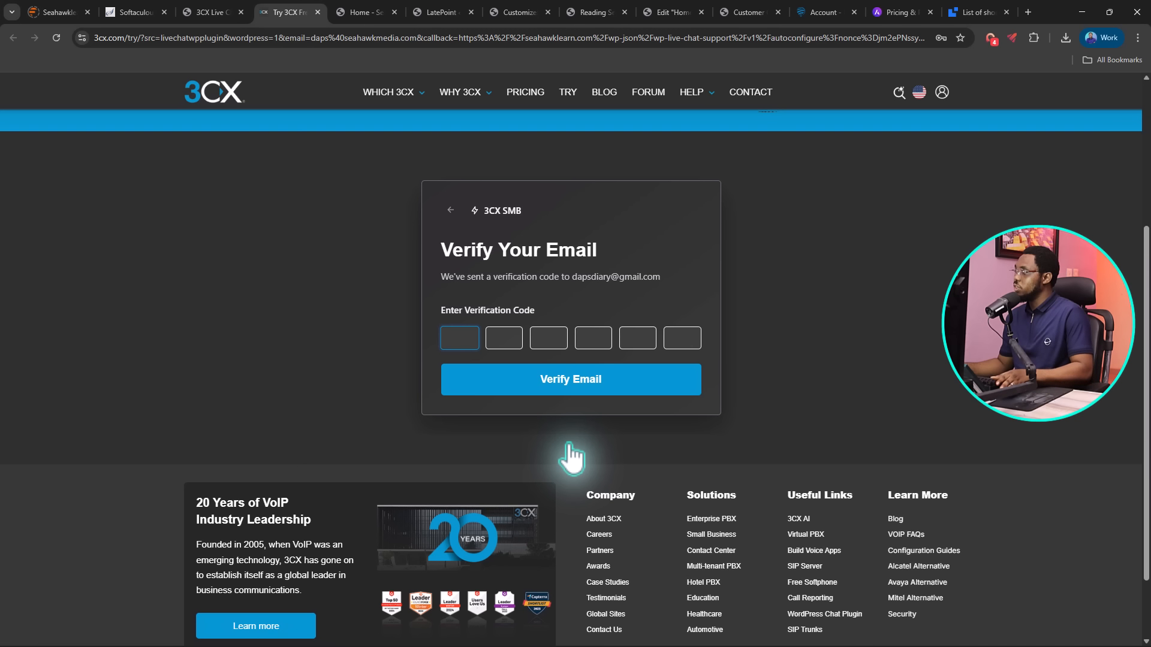
{"action": "left_click", "coordinate": [637, 373]}
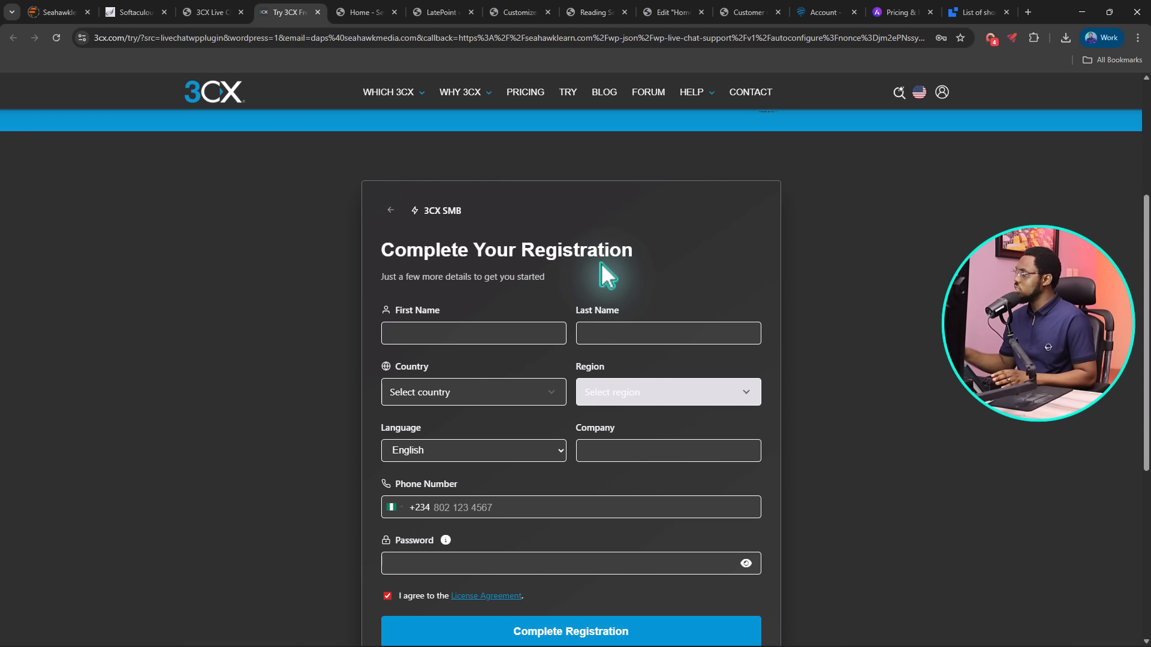
Complete the 3CX registration with the name, country, company, phone number and account password, without saving the password in the browser
{"action": "scroll", "coordinate": [606, 265], "scroll_direction": "down", "scroll_amount": 1}
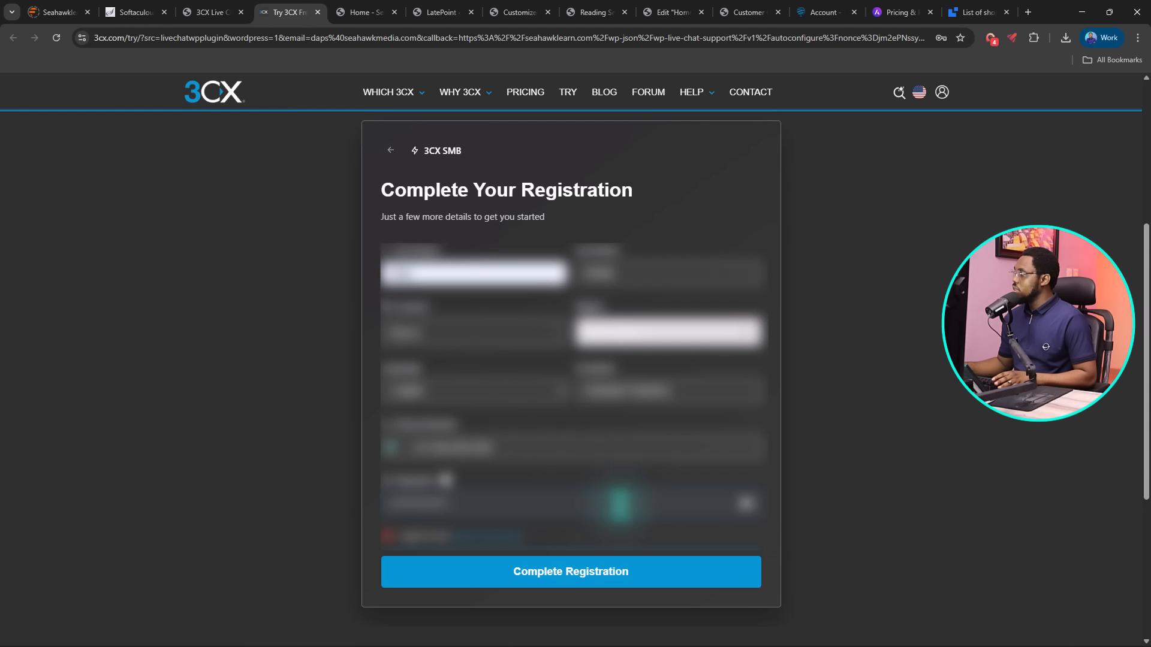
{"action": "left_click", "coordinate": [572, 571]}
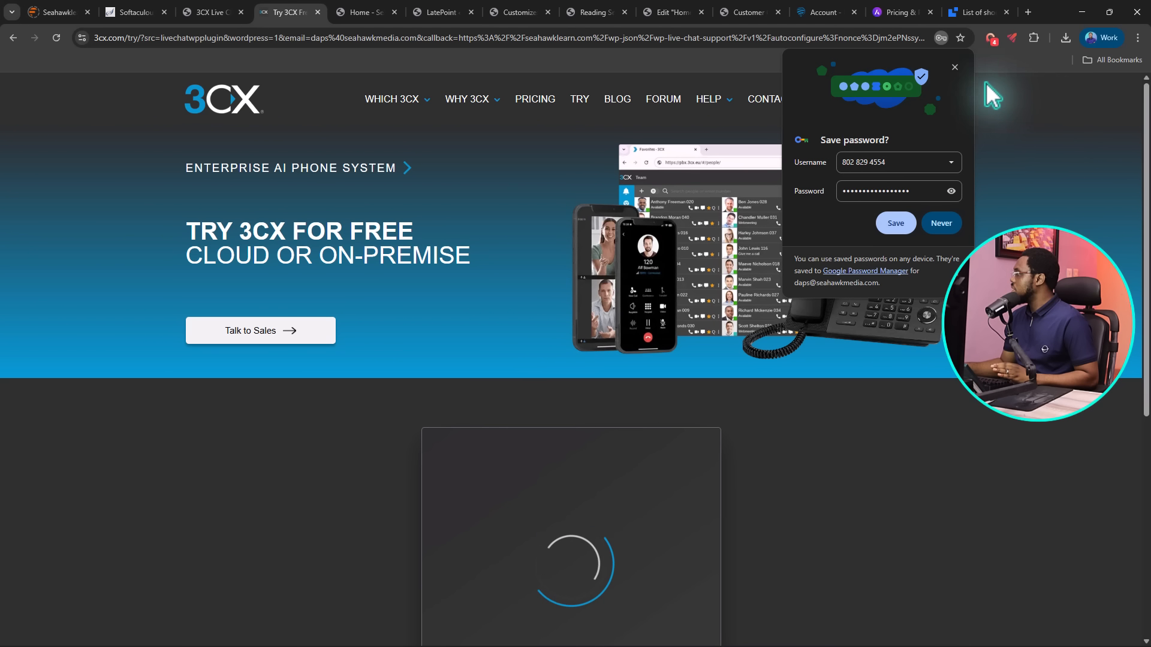
{"action": "left_click", "coordinate": [955, 67]}
{"action": "scroll", "coordinate": [942, 294], "scroll_direction": "down", "scroll_amount": 4}
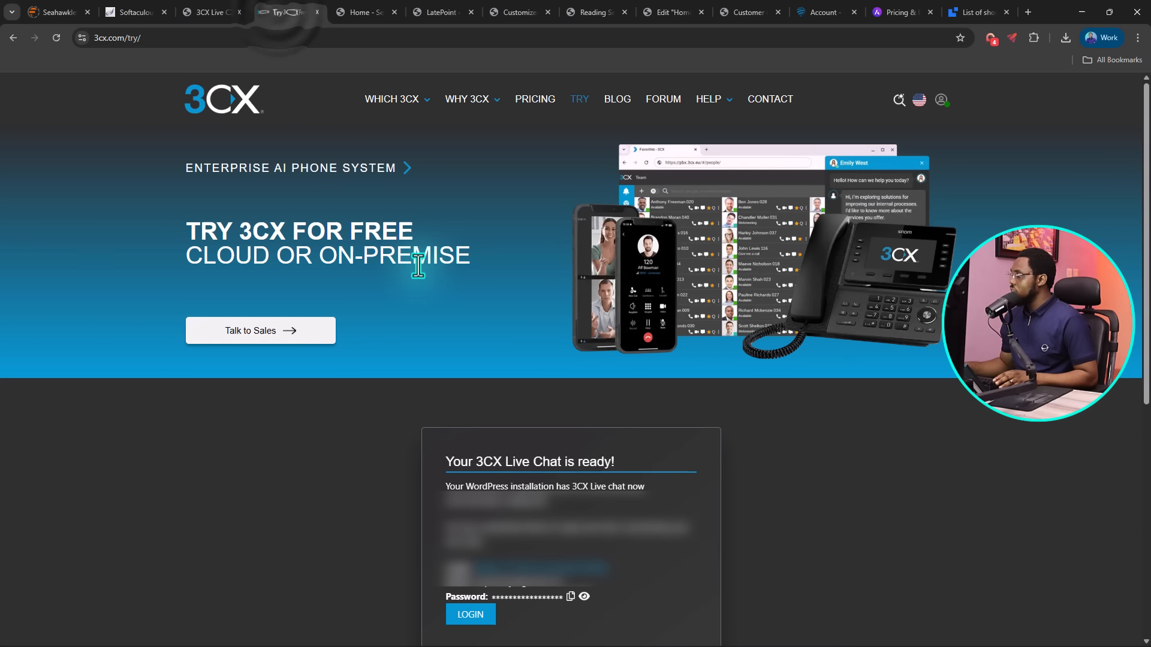
{"action": "scroll", "coordinate": [429, 280], "scroll_direction": "down", "scroll_amount": 3}
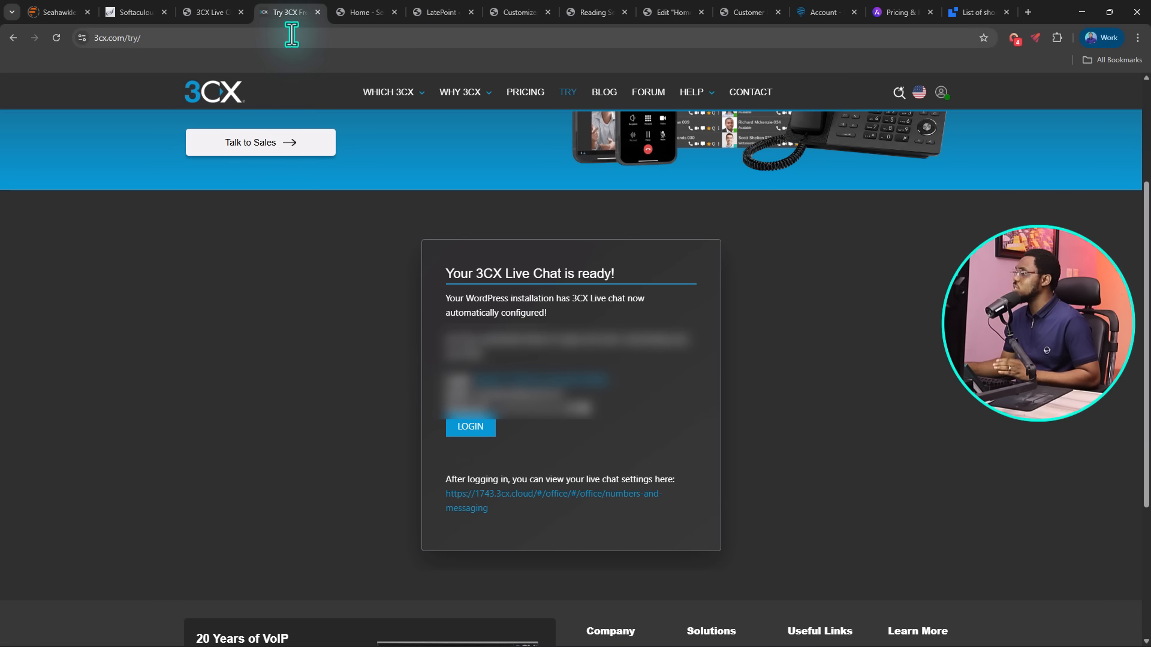
Return to the 3CX Live Chat options in WordPress, enable the chat in all pages and save the changes
{"action": "left_click", "coordinate": [206, 12]}
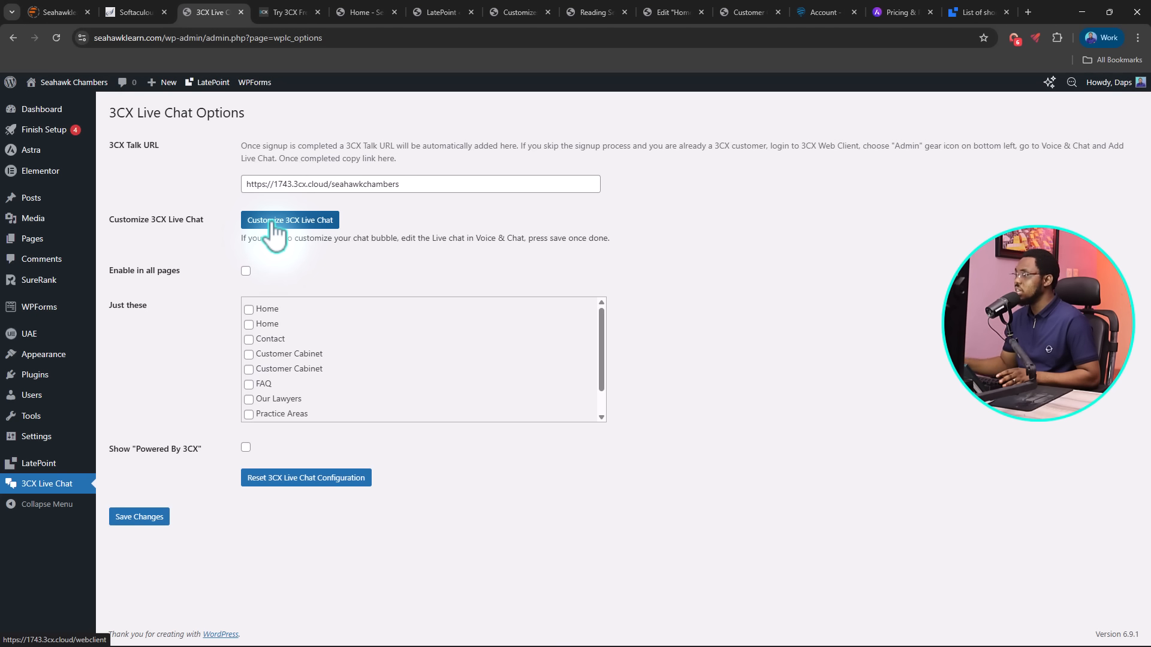
{"action": "left_click", "coordinate": [246, 271]}
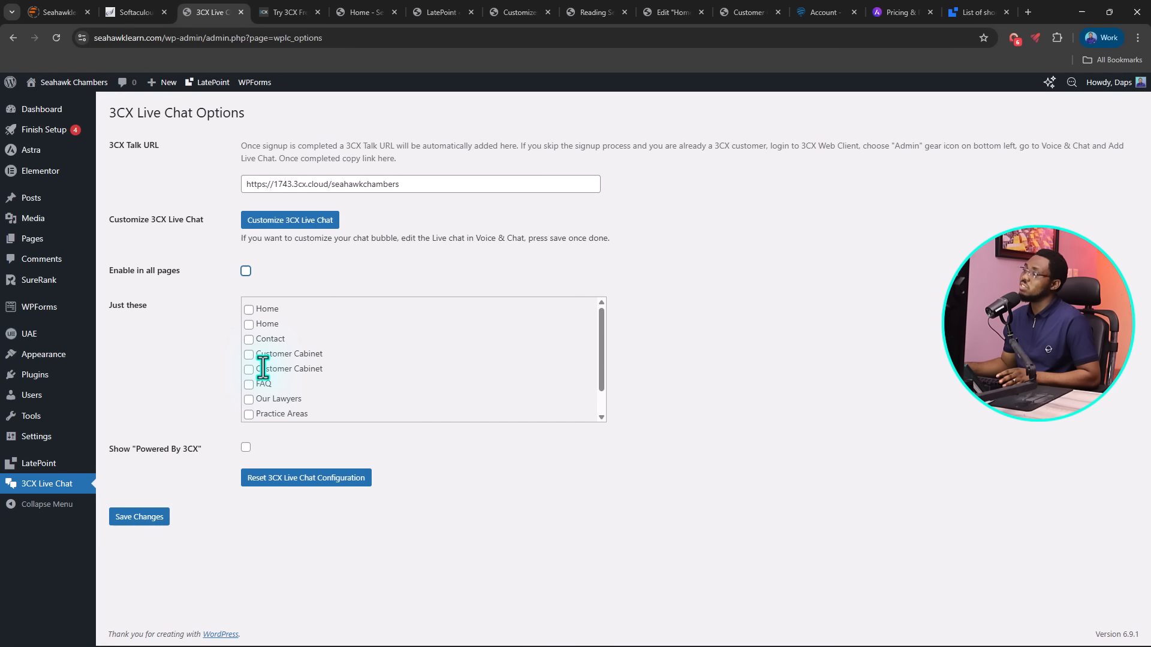
{"action": "left_click", "coordinate": [247, 270]}
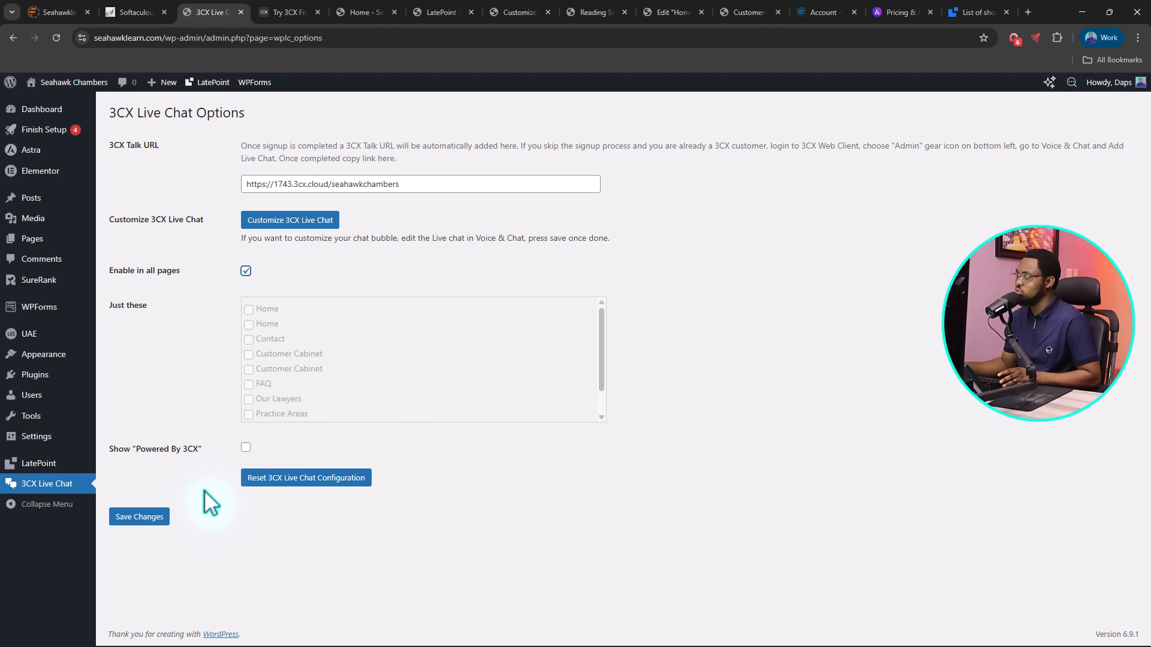
{"action": "left_click", "coordinate": [147, 520]}
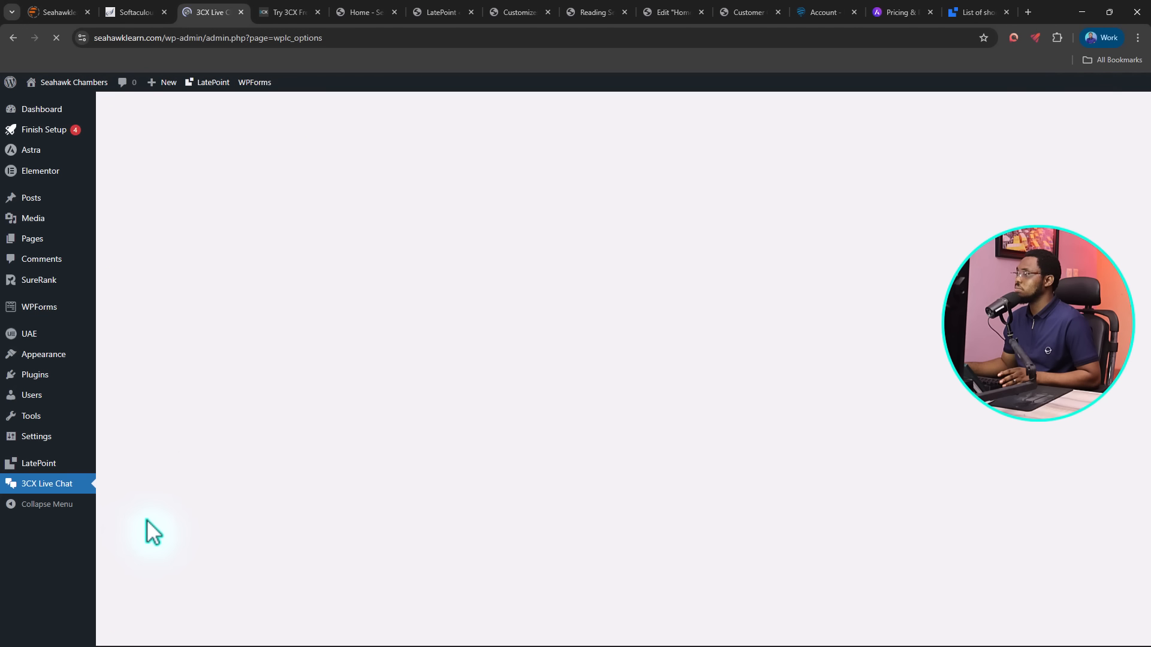
Look through the site's home page for the live chat bubble and open the chat
{"action": "left_click", "coordinate": [361, 14]}
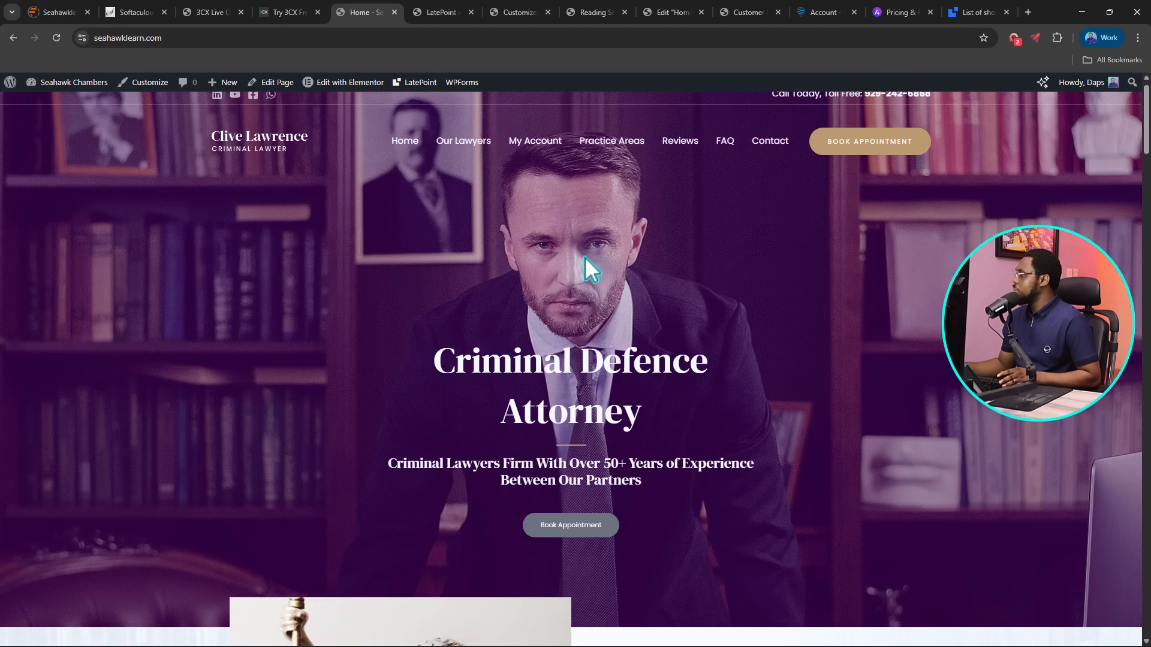
{"action": "scroll", "coordinate": [584, 256], "scroll_direction": "down", "scroll_amount": 15}
{"action": "scroll", "coordinate": [584, 260], "scroll_direction": "down", "scroll_amount": 18}
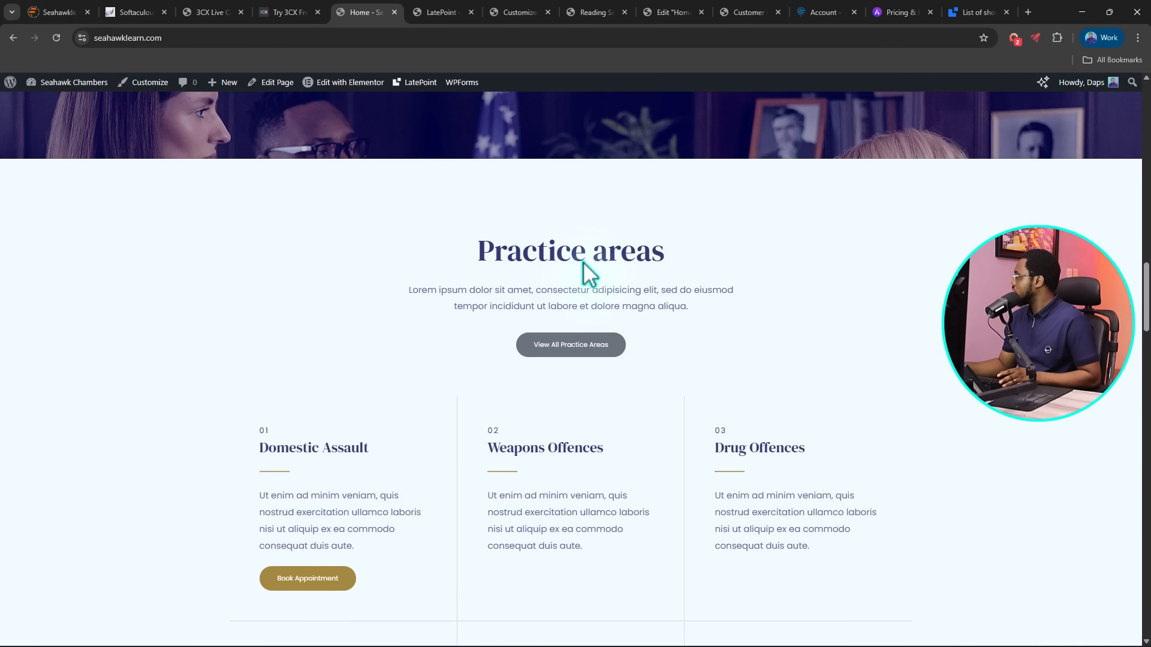
{"action": "scroll", "coordinate": [579, 276], "scroll_direction": "up", "scroll_amount": 6}
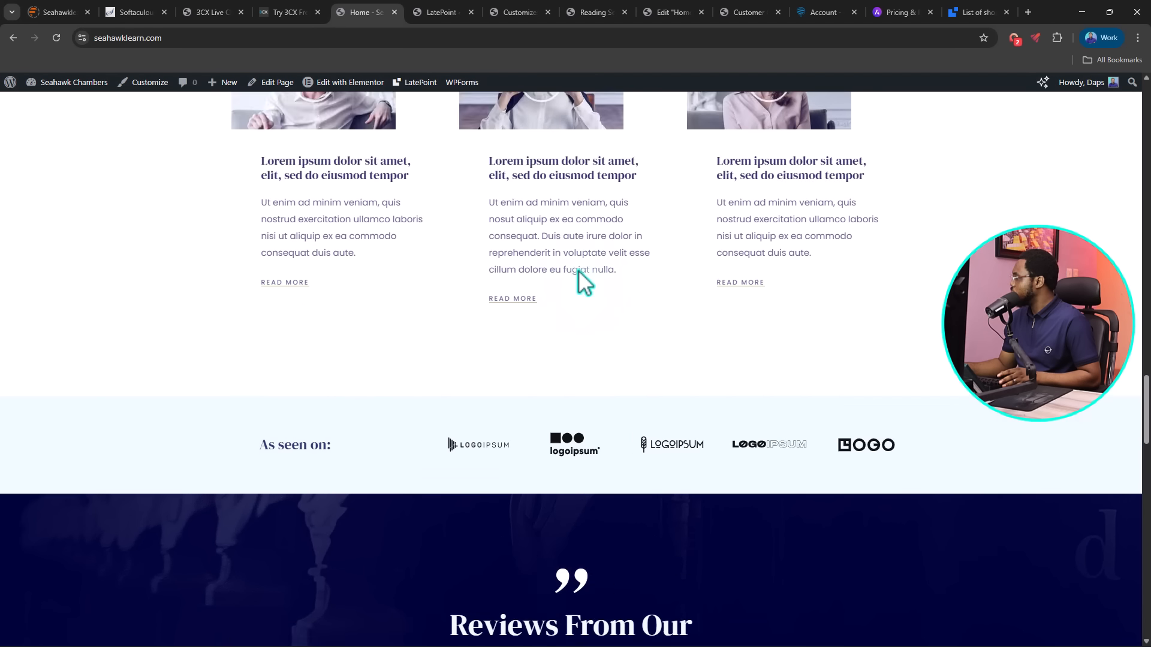
{"action": "scroll", "coordinate": [574, 275], "scroll_direction": "down", "scroll_amount": 4}
{"action": "scroll", "coordinate": [574, 277], "scroll_direction": "up", "scroll_amount": 12}
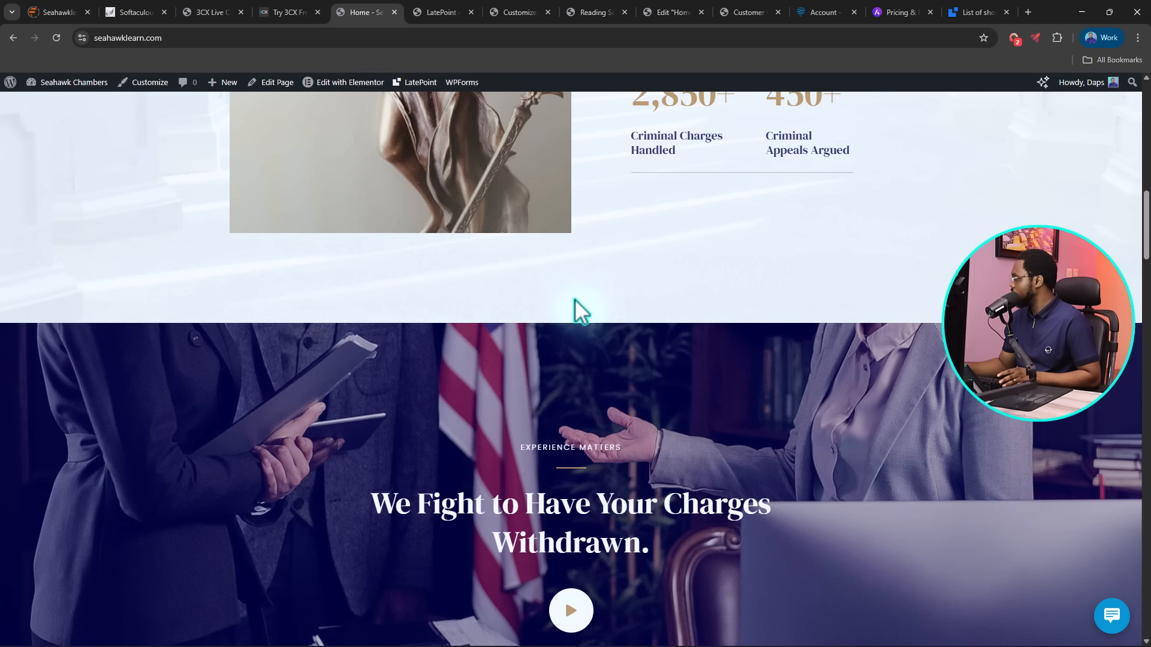
{"action": "left_click", "coordinate": [1109, 621]}
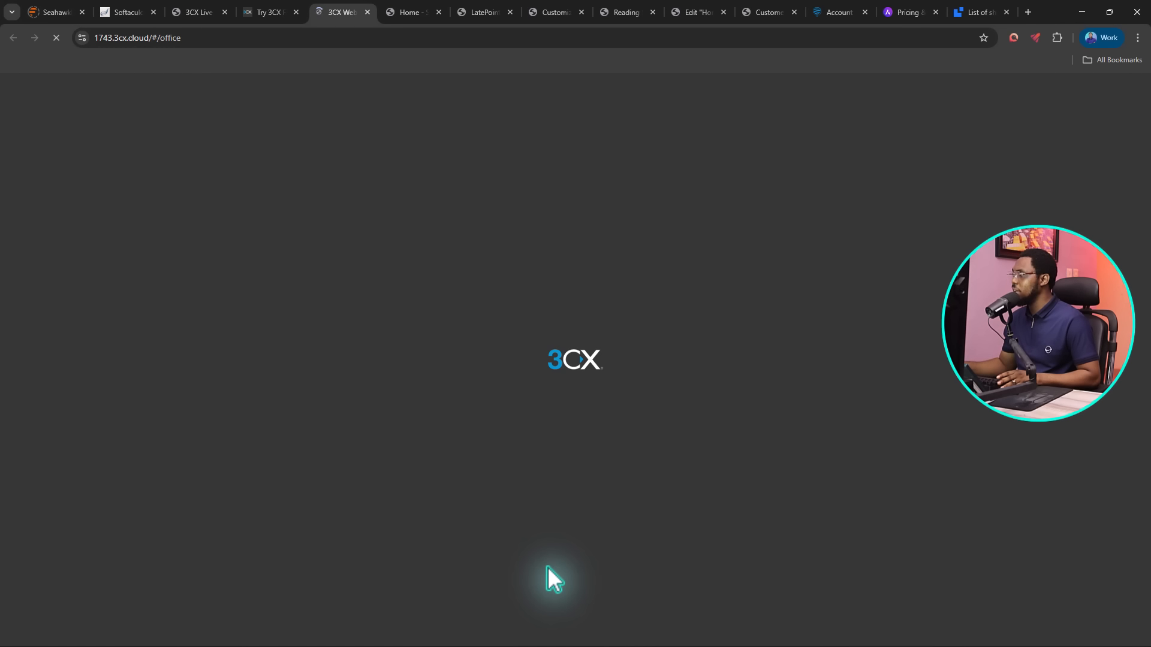
Open the 3CX web client through Customize 3CX Live Chat, and return to the live chat options in WordPress
{"action": "left_click", "coordinate": [262, 9]}
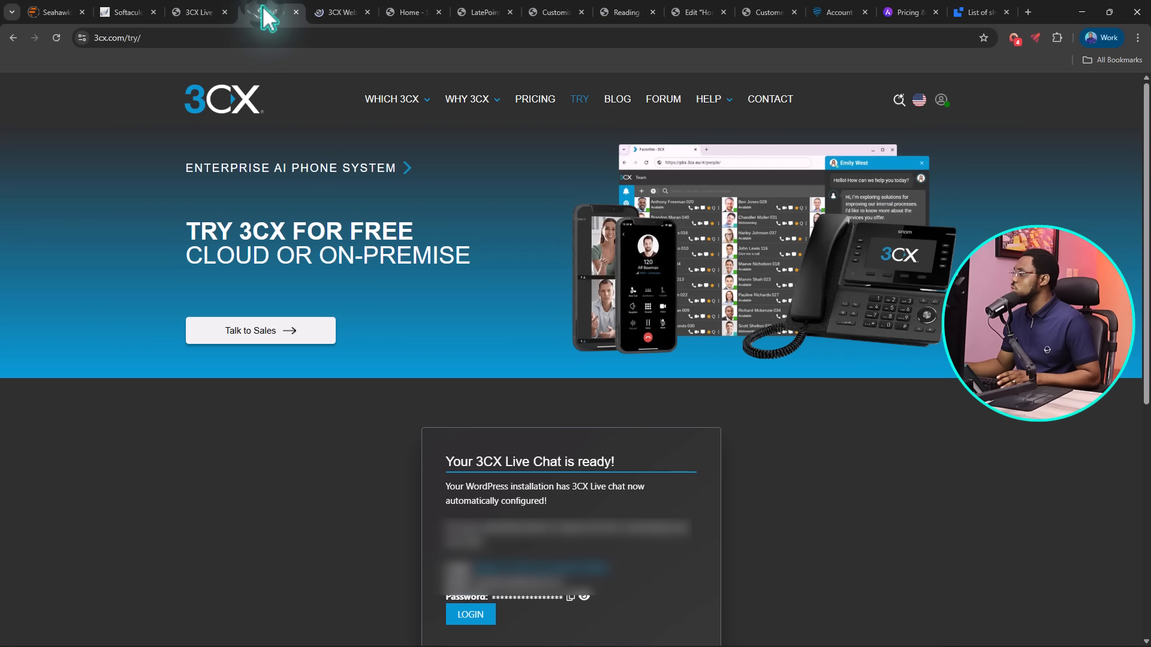
{"action": "left_click", "coordinate": [199, 13]}
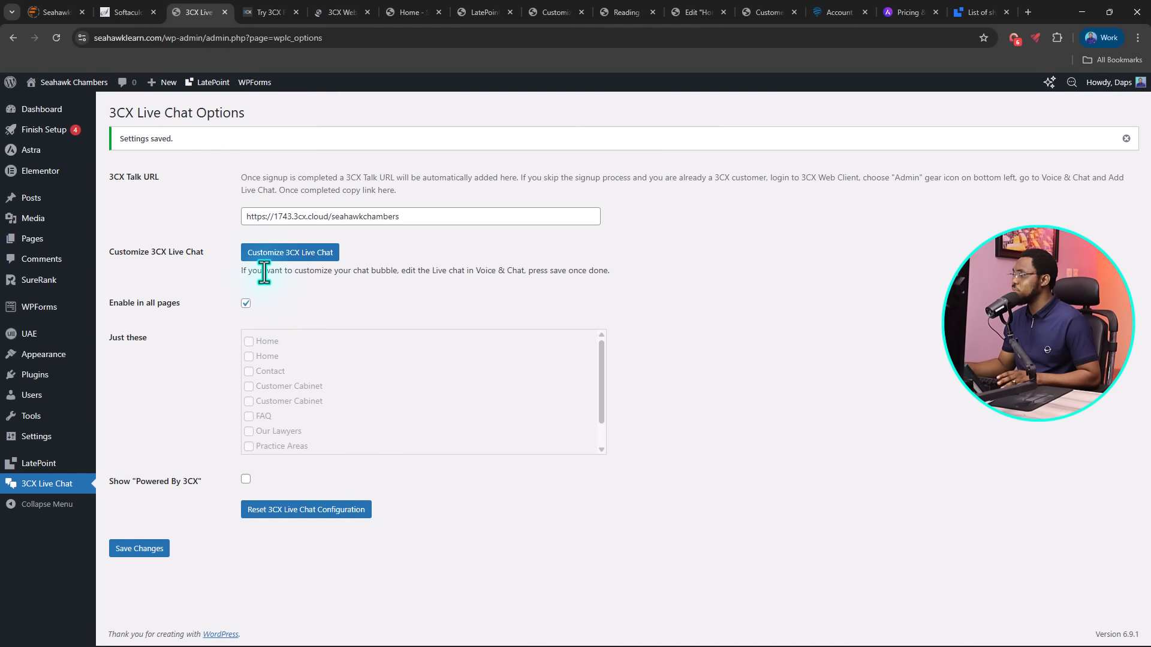
{"action": "left_click", "coordinate": [281, 254]}
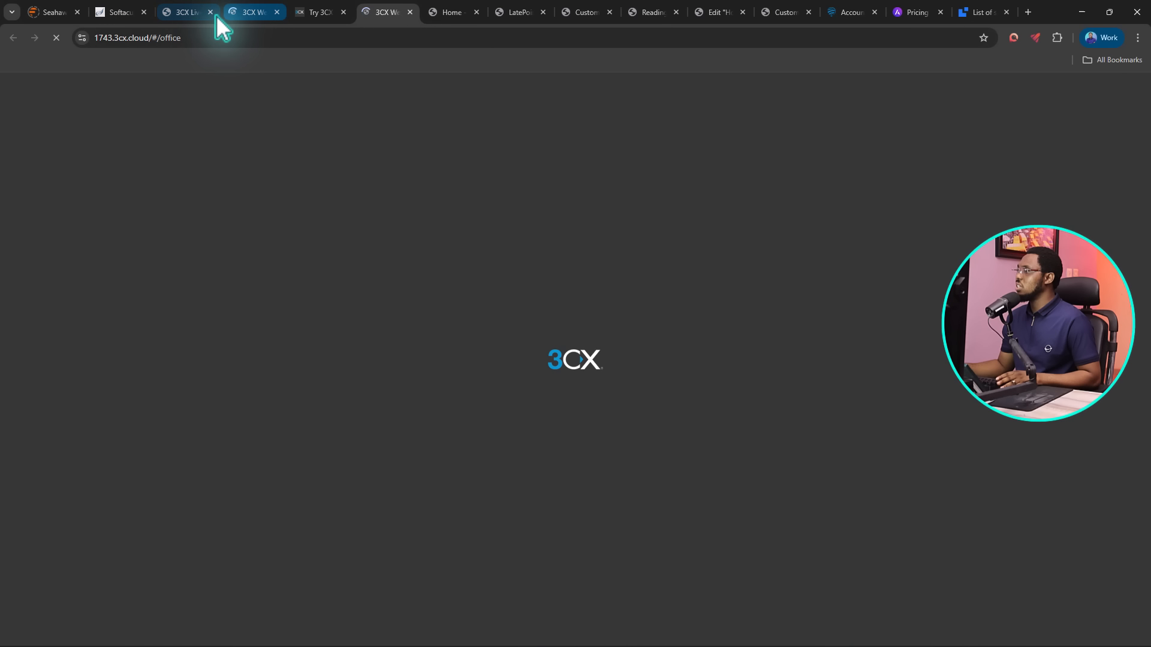
{"action": "left_click", "coordinate": [182, 10]}
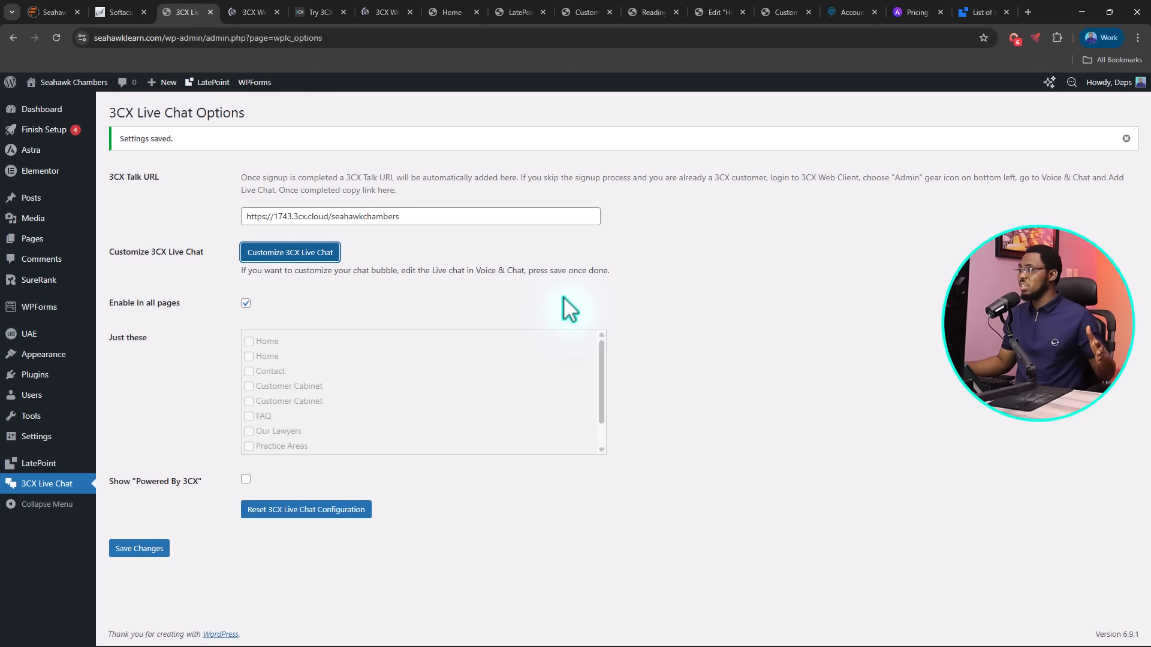